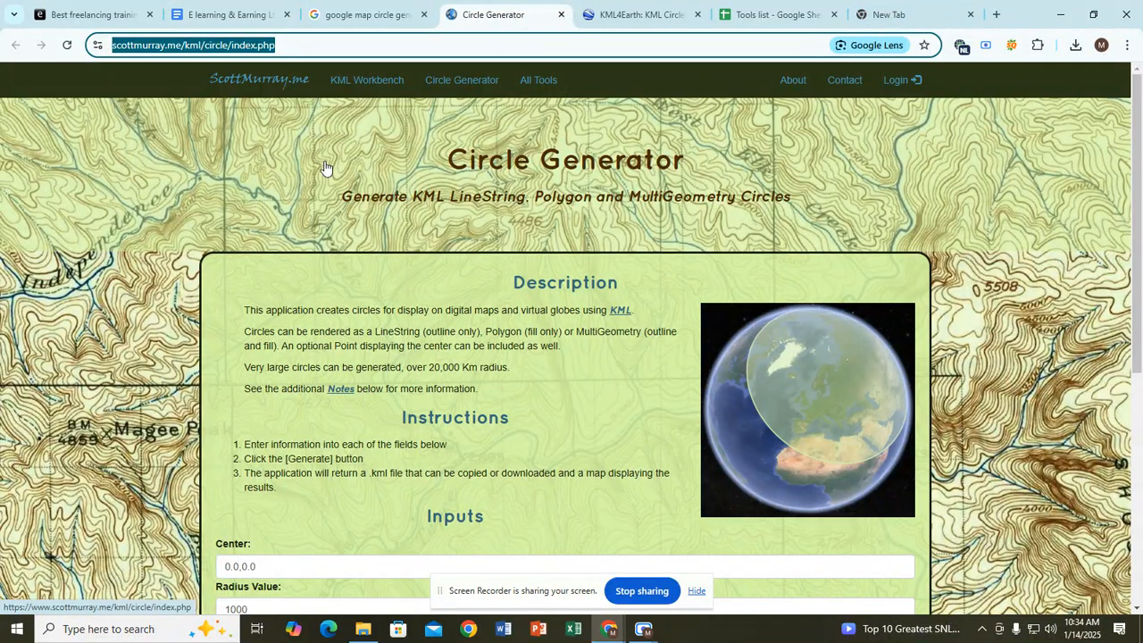
Step: Check the Circle Generator page's URL, then return to the 'google map circle generator' results
{"action": "left_click", "coordinate": [289, 48]}
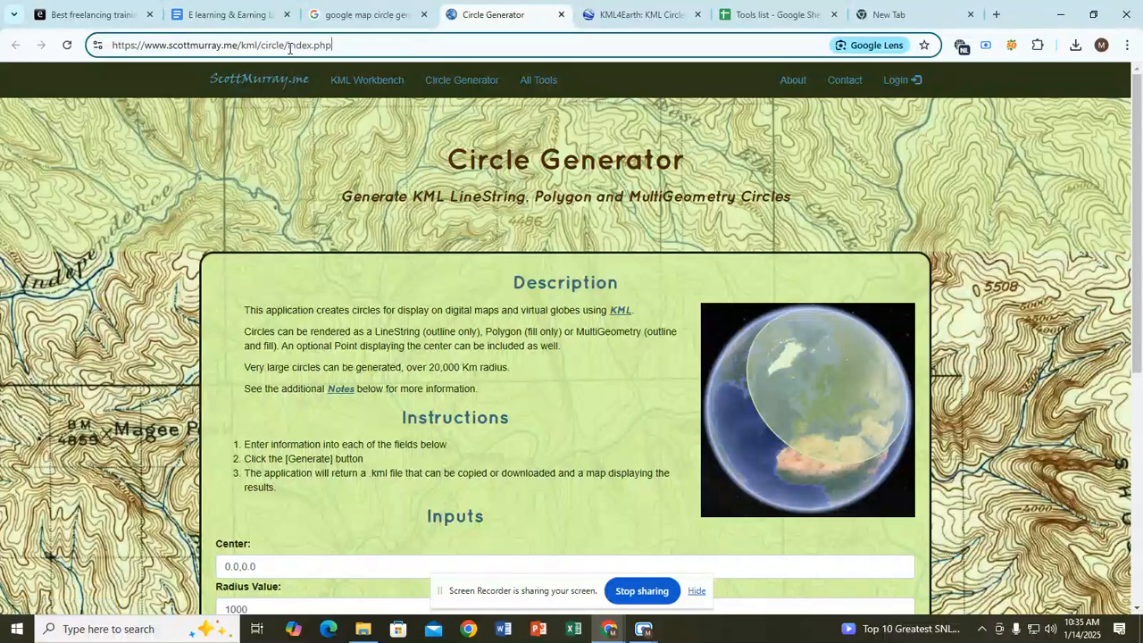
{"action": "left_click", "coordinate": [366, 16]}
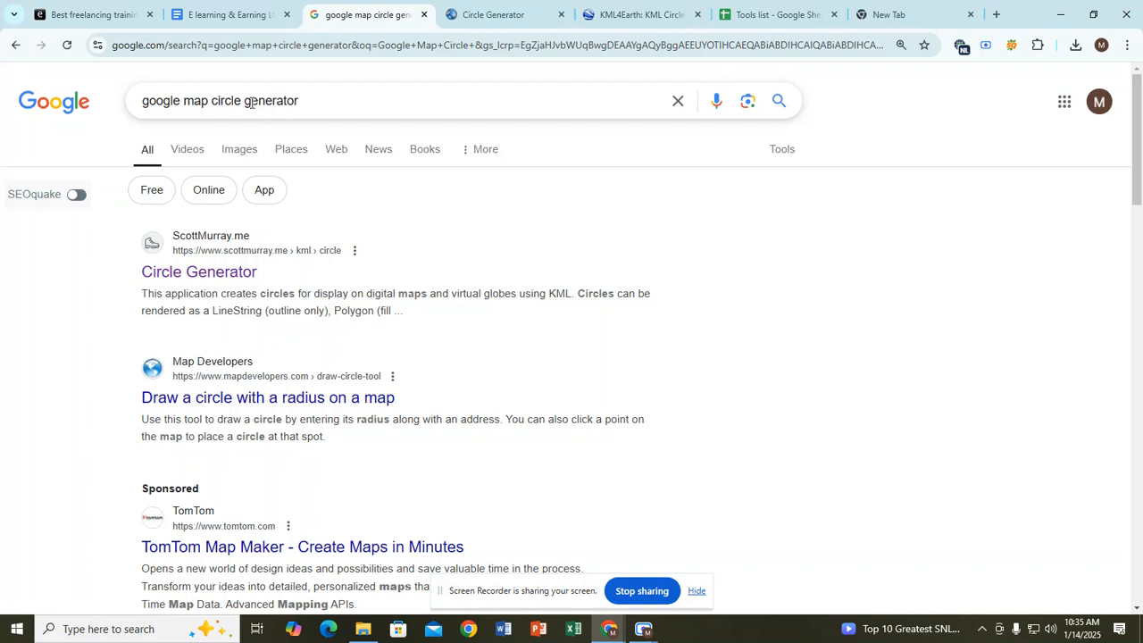
{"action": "left_click_drag", "start_coordinate": [301, 101], "coordinate": [123, 104]}
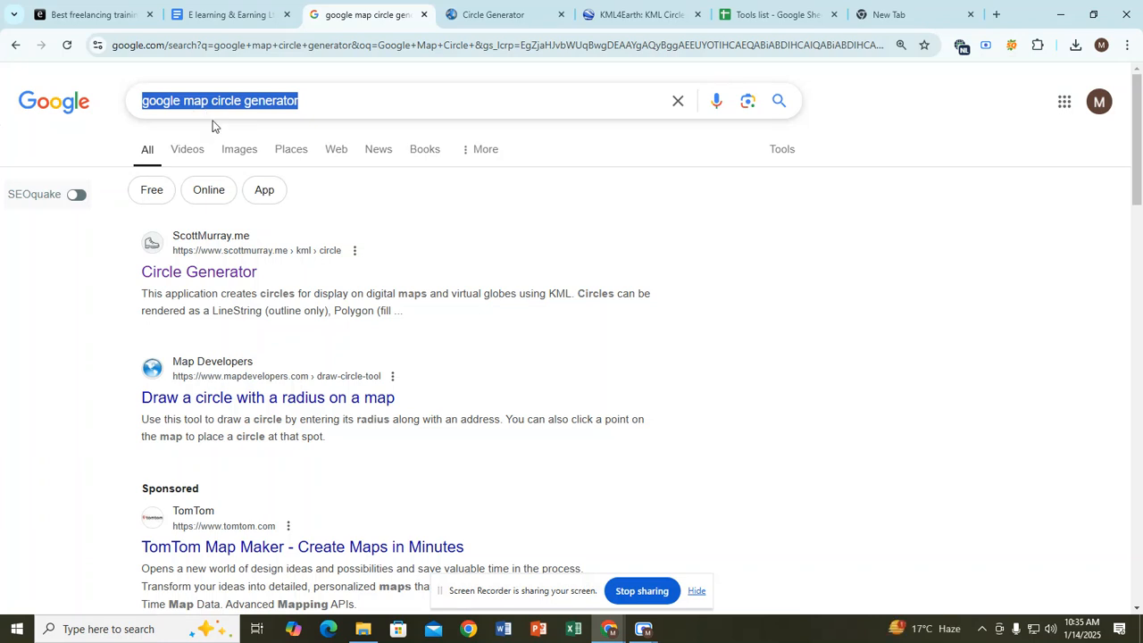
{"action": "left_click", "coordinate": [325, 107]}
{"action": "left_click", "coordinate": [68, 126]}
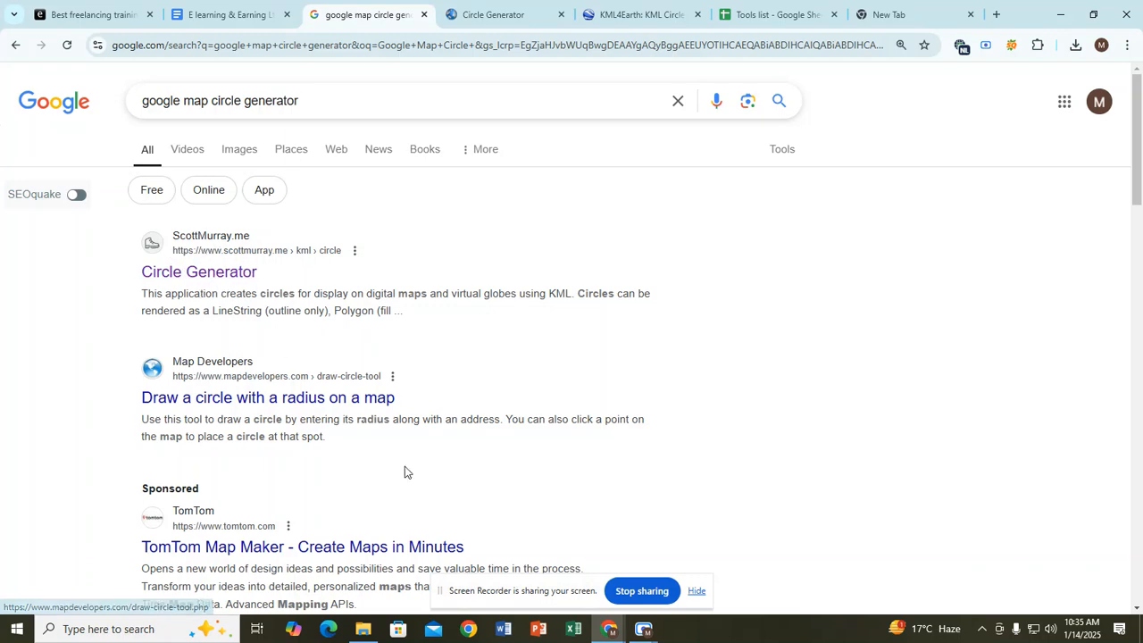
{"action": "mouse_move", "coordinate": [643, 628]}
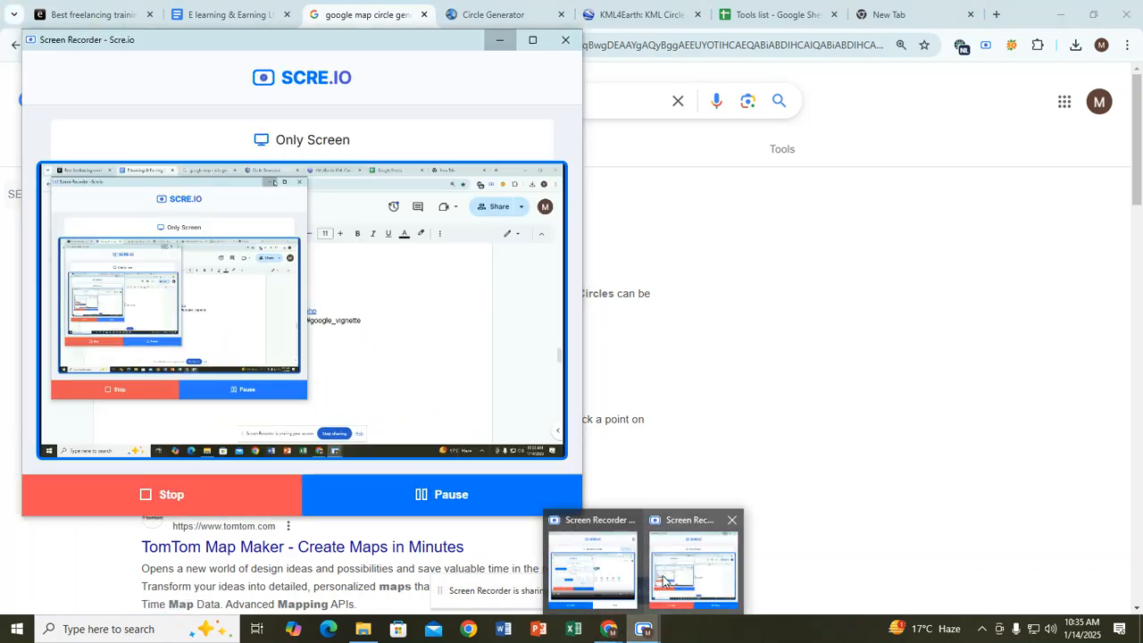
Step: Close the recording preview, pause and resume the Scre.io recording, and return to the DIMA-Batch-N241-8 doc
{"action": "left_click", "coordinate": [660, 580]}
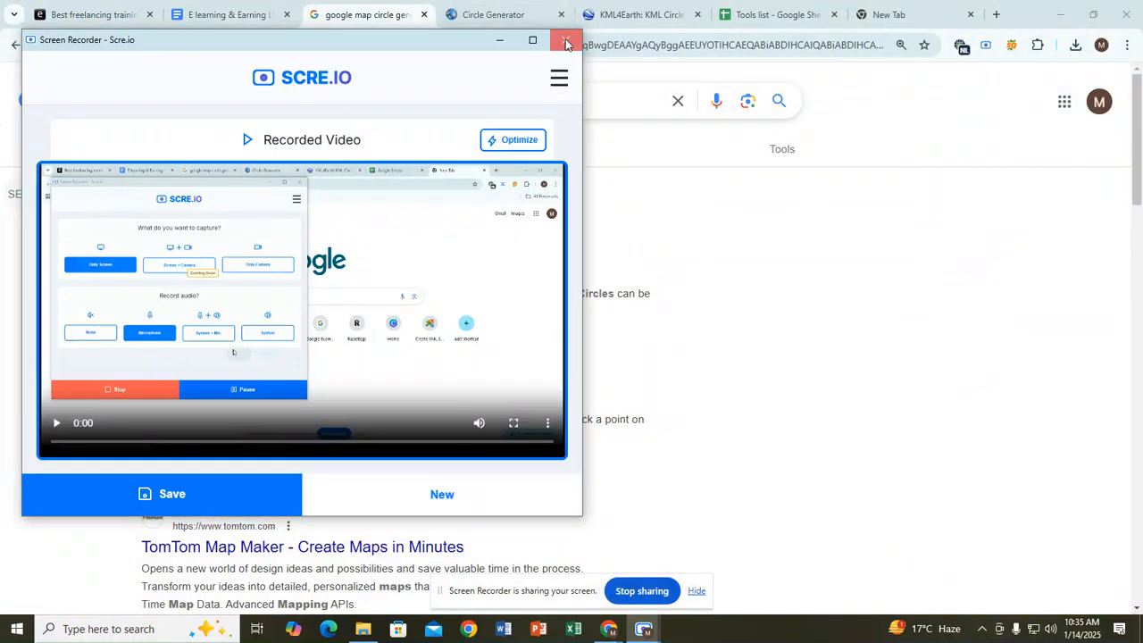
{"action": "left_click", "coordinate": [565, 39]}
{"action": "left_click", "coordinate": [643, 628]}
{"action": "left_click", "coordinate": [476, 483]}
{"action": "left_click", "coordinate": [434, 510]}
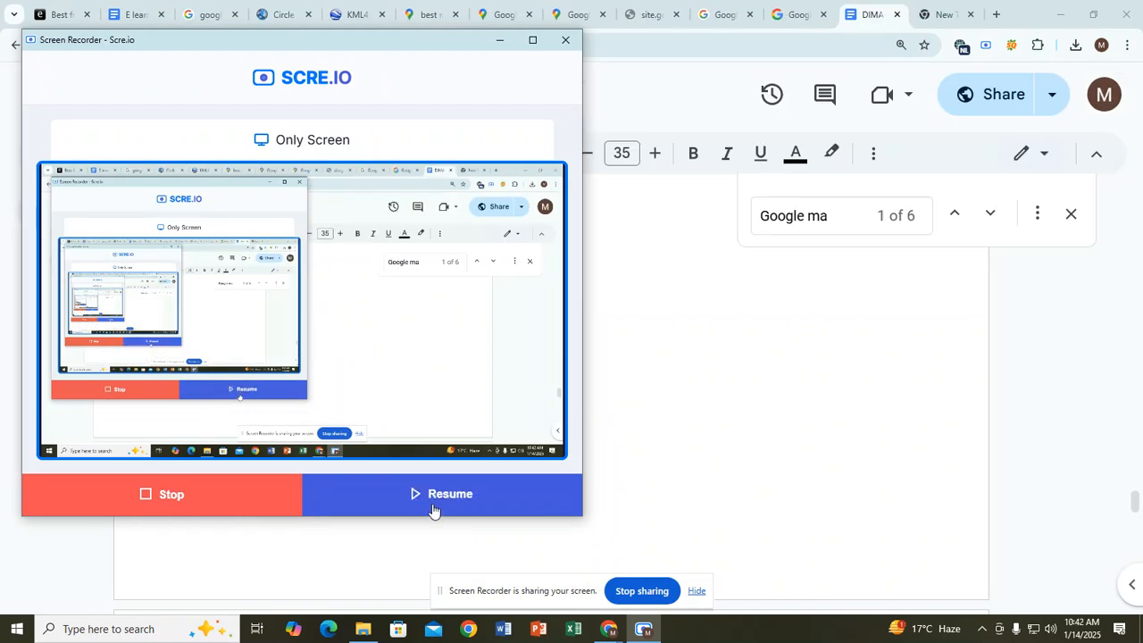
{"action": "left_click", "coordinate": [561, 353]}
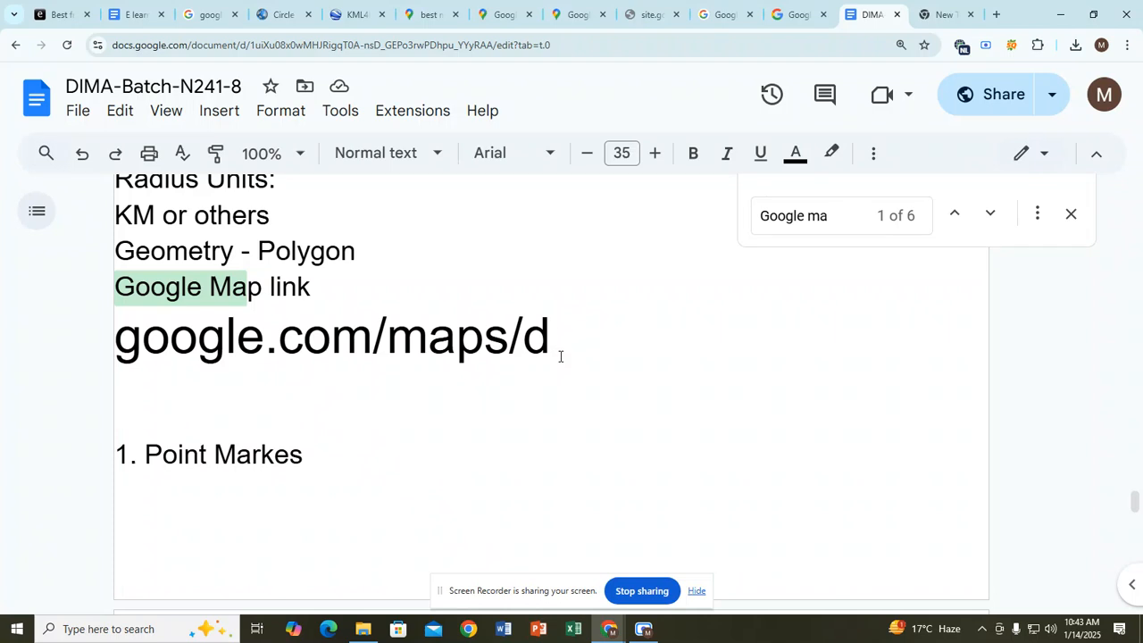
Step: Copy the google.com/maps/d line from the E learning & Earning Ltd notes into a new tab's address bar
{"action": "scroll", "coordinate": [559, 356], "scroll_direction": "down", "scroll_amount": 1}
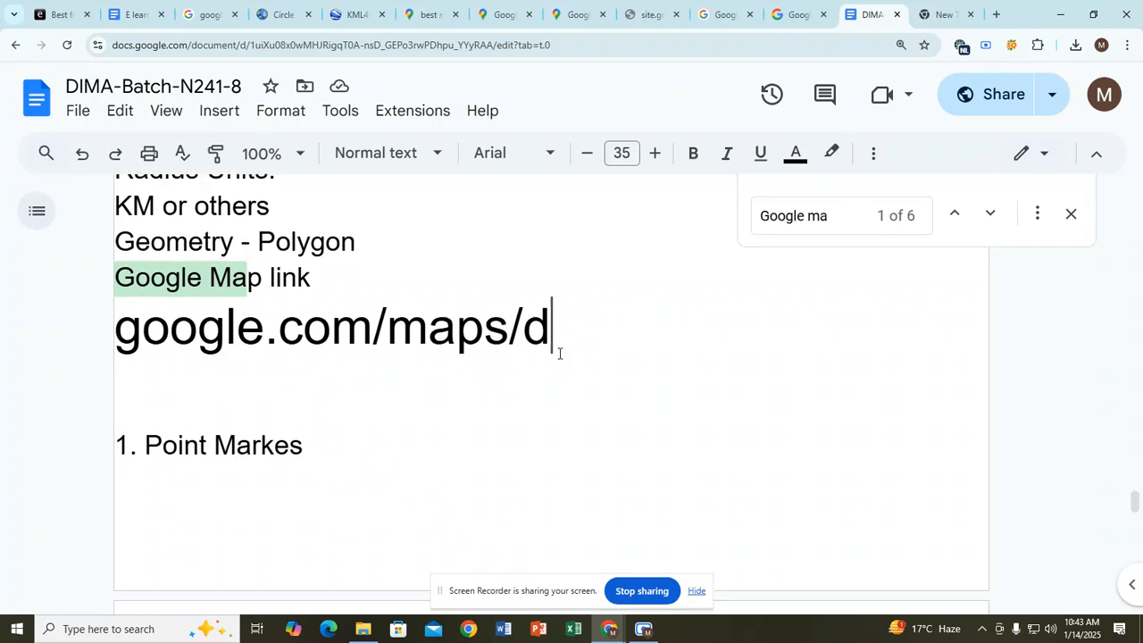
{"action": "left_click", "coordinate": [134, 14]}
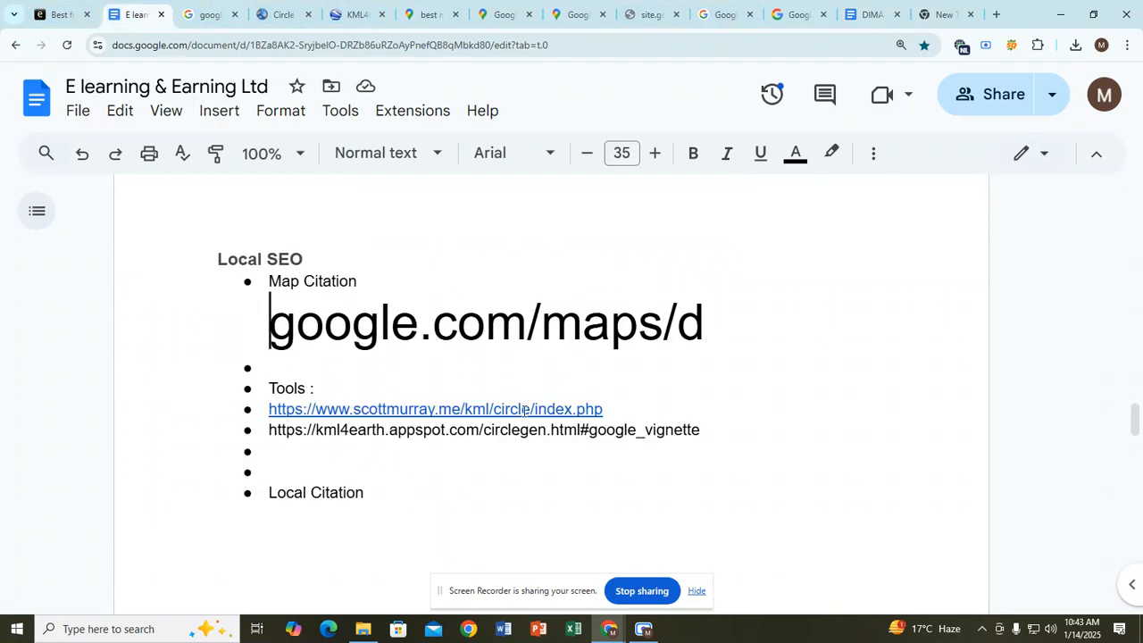
{"action": "left_click", "coordinate": [363, 371]}
{"action": "left_click", "coordinate": [259, 326]}
{"action": "left_click_drag", "start_coordinate": [269, 327], "coordinate": [510, 320]}
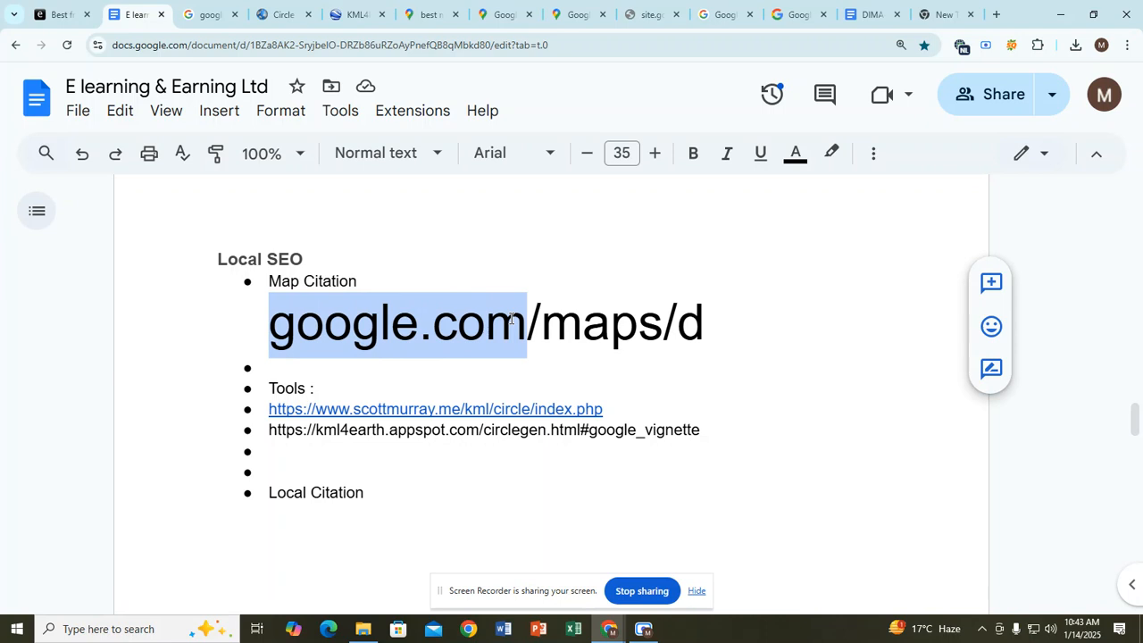
{"action": "left_click", "coordinate": [527, 322]}
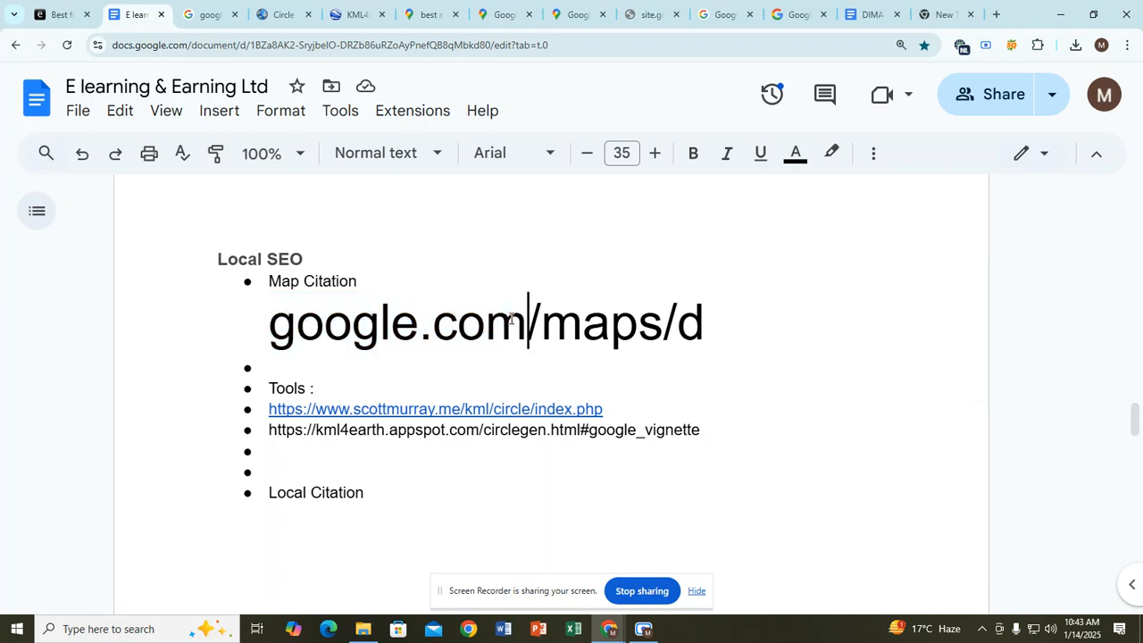
{"action": "left_click", "coordinate": [686, 317]}
{"action": "left_click", "coordinate": [712, 322]}
{"action": "left_click_drag", "start_coordinate": [711, 322], "coordinate": [255, 319]}
{"action": "key", "text": "ctrl+c"}
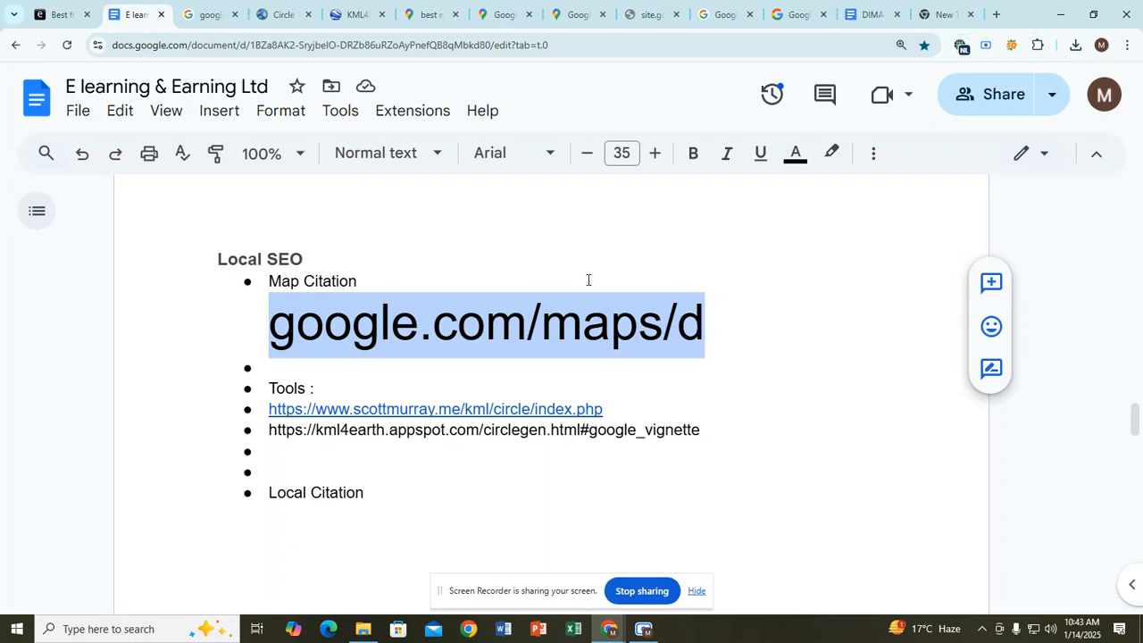
{"action": "left_click", "coordinate": [945, 14]}
{"action": "key", "text": "ctrl+v"}
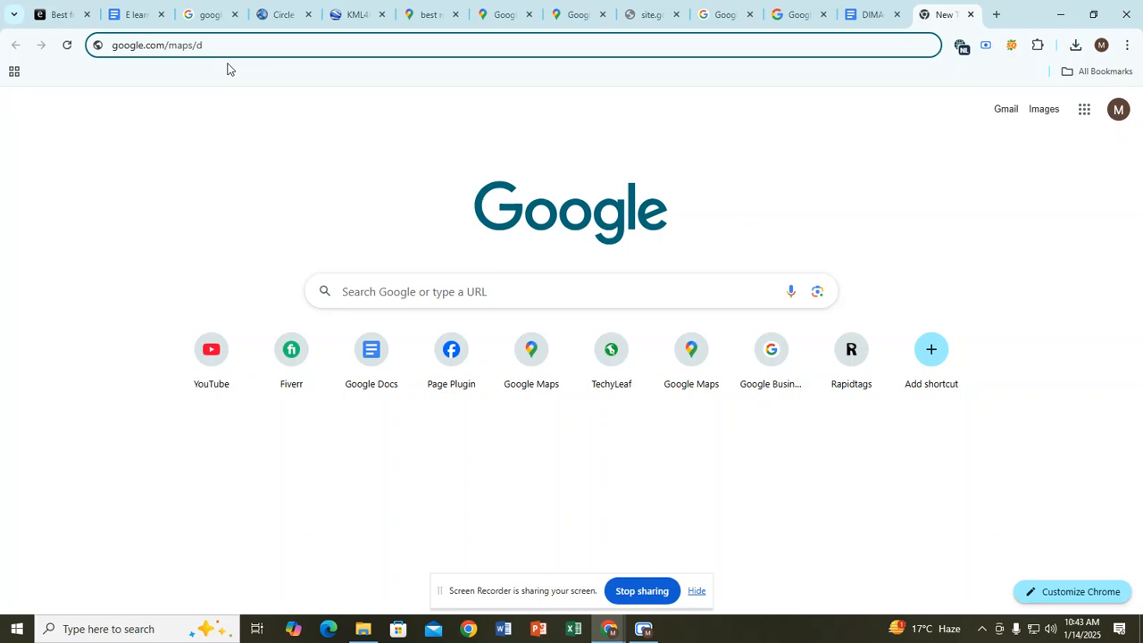
Step: Load google.com/maps/d, try Create a New Map, and check the Google account panel
{"action": "key", "text": "Return"}
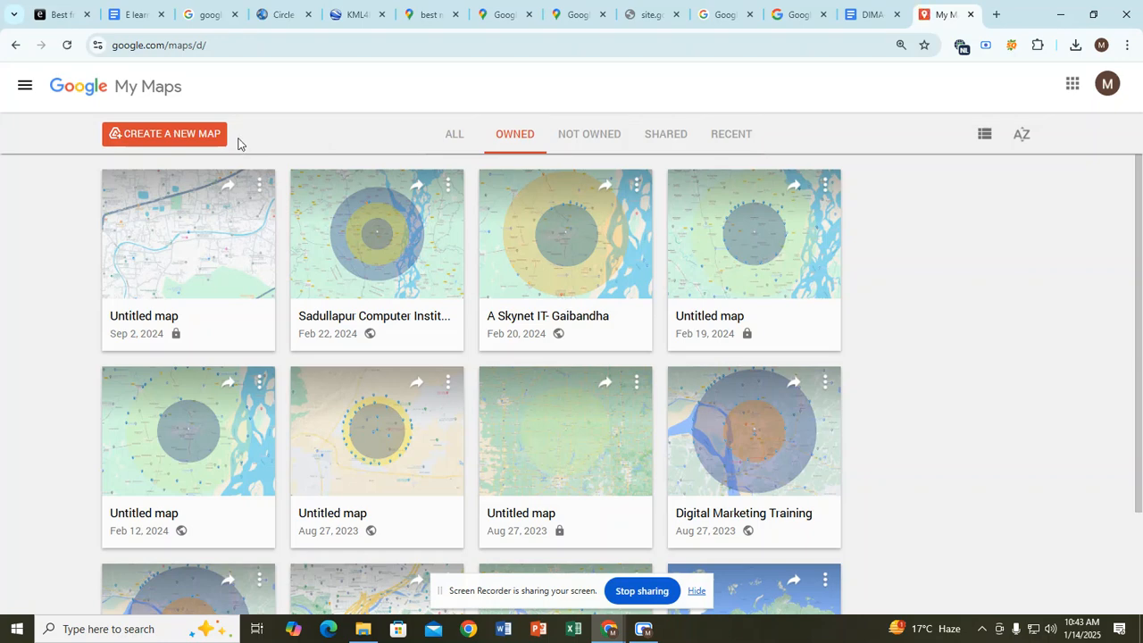
{"action": "left_click", "coordinate": [202, 141]}
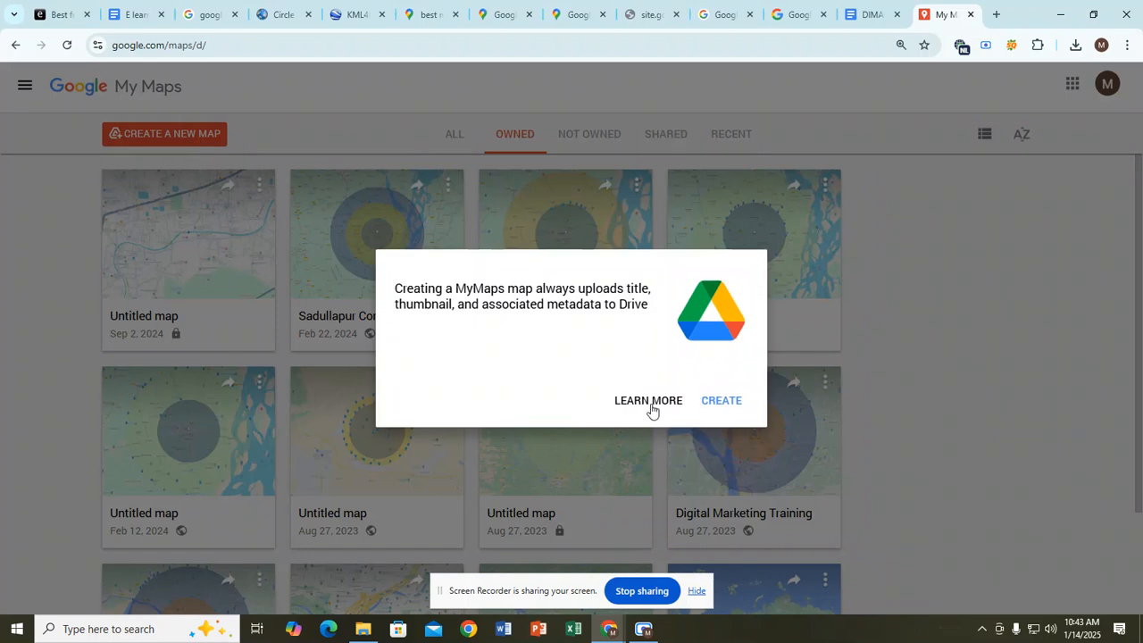
{"action": "left_click", "coordinate": [720, 414]}
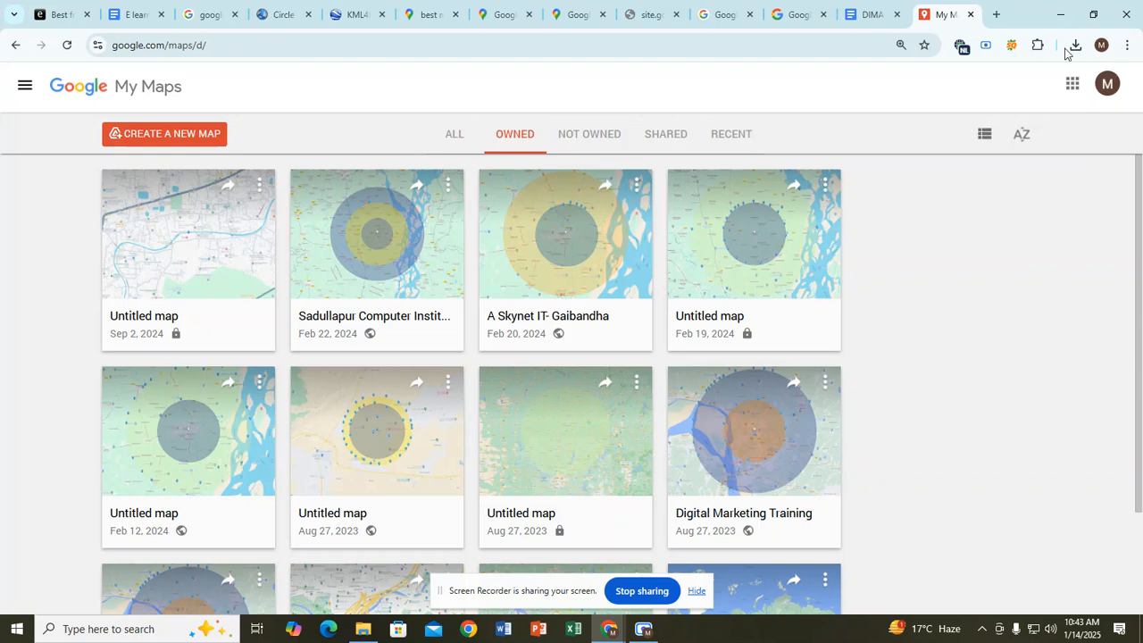
{"action": "left_click", "coordinate": [1104, 92]}
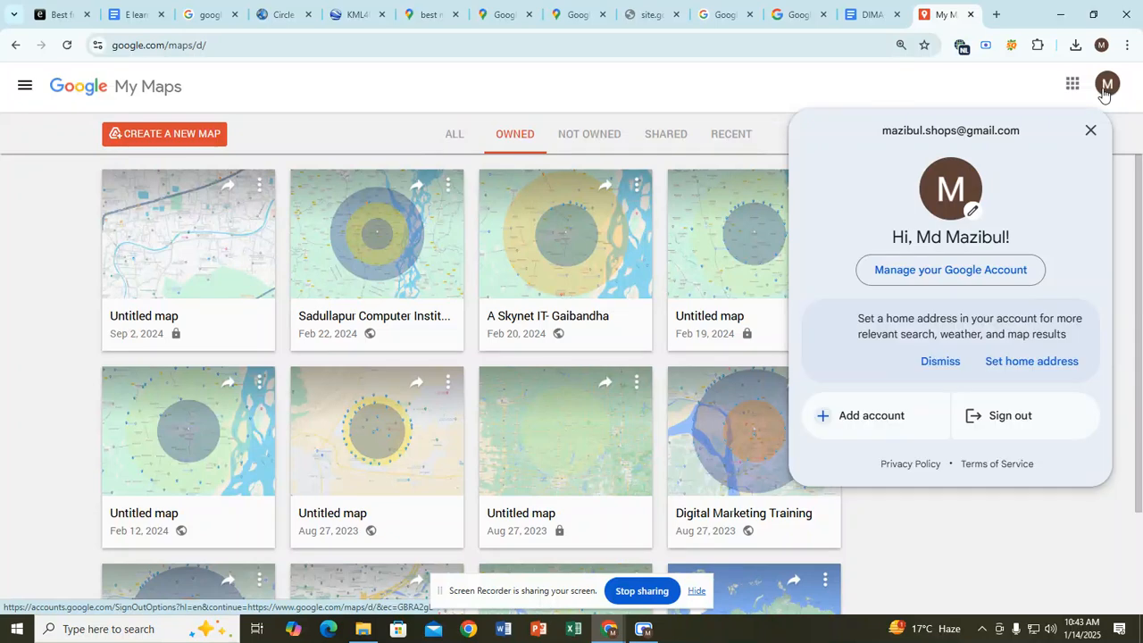
{"action": "left_click", "coordinate": [780, 86]}
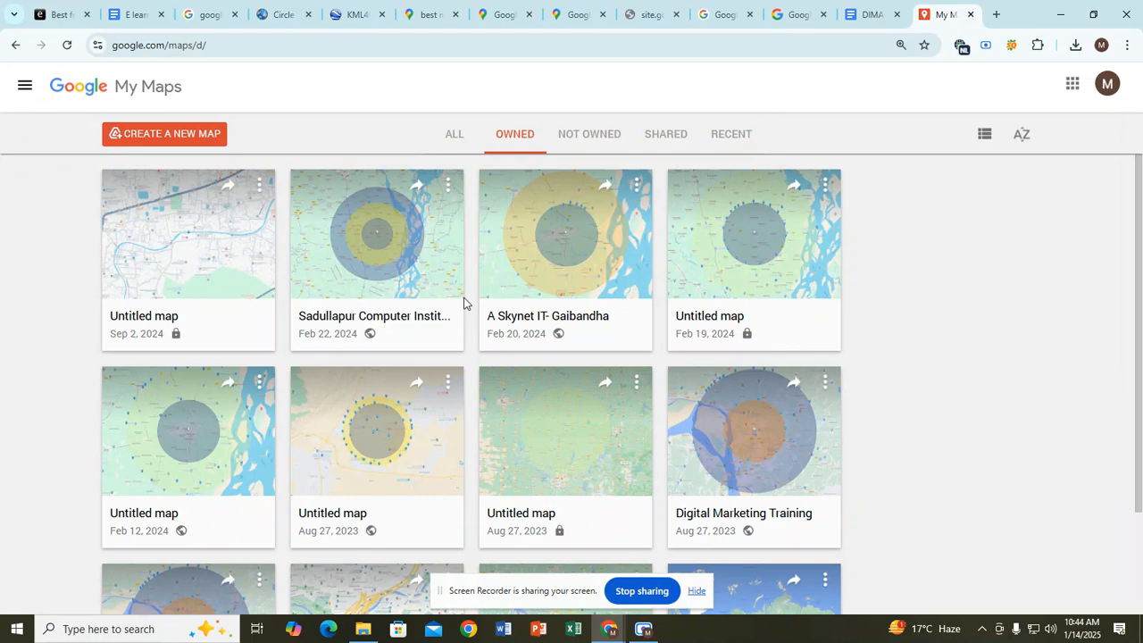
Step: Pause the Scre.io recording and go back to the My Maps page
{"action": "left_click", "coordinate": [643, 629]}
{"action": "left_click", "coordinate": [464, 496]}
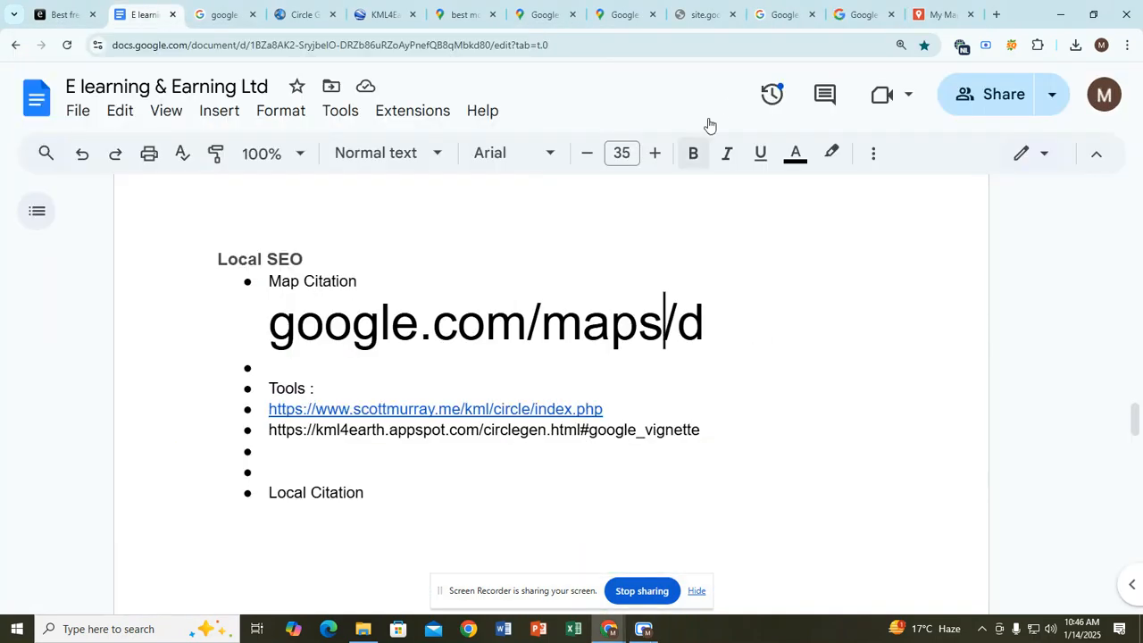
{"action": "left_click", "coordinate": [944, 15]}
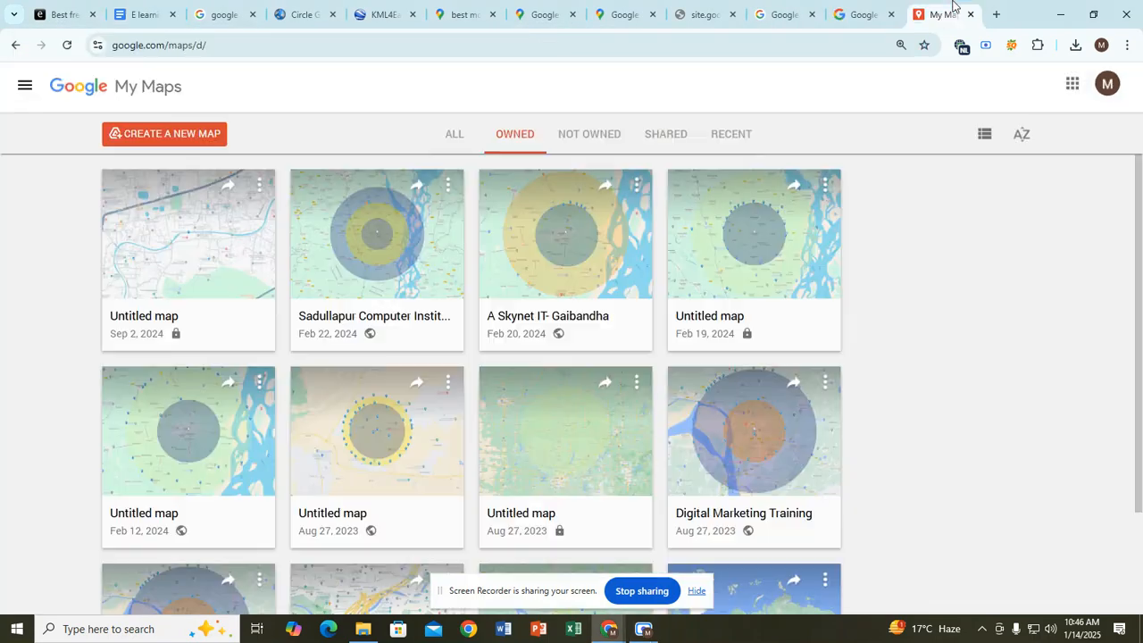
Step: Create a new Untitled map, confirming CREATE in the Drive notice, then bring Scre.io forward
{"action": "left_click", "coordinate": [121, 134]}
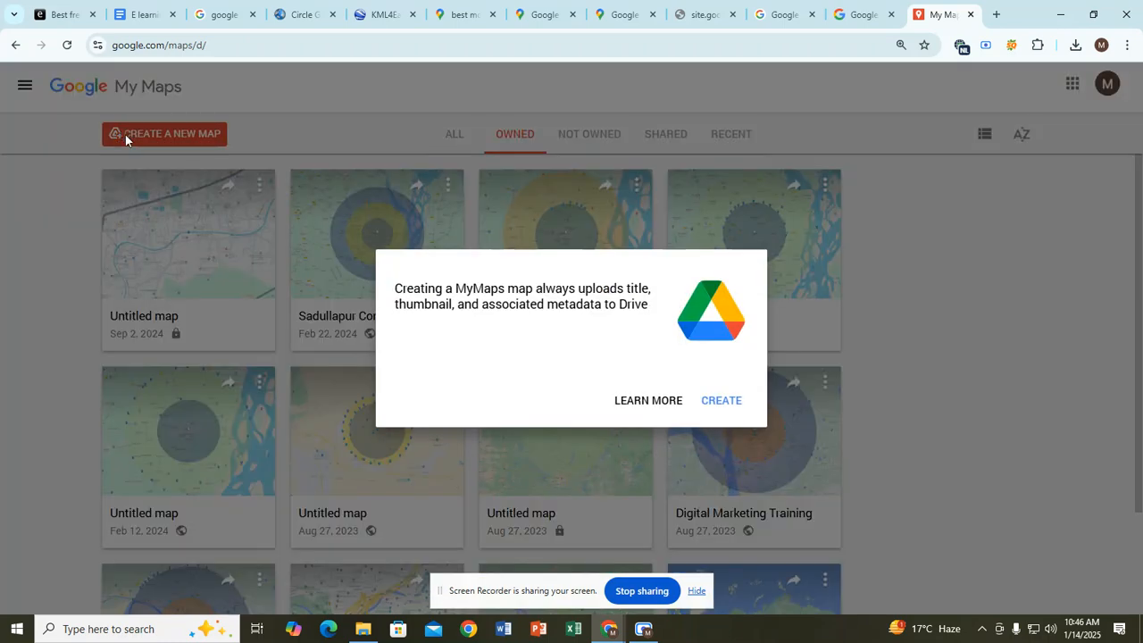
{"action": "left_click", "coordinate": [724, 402]}
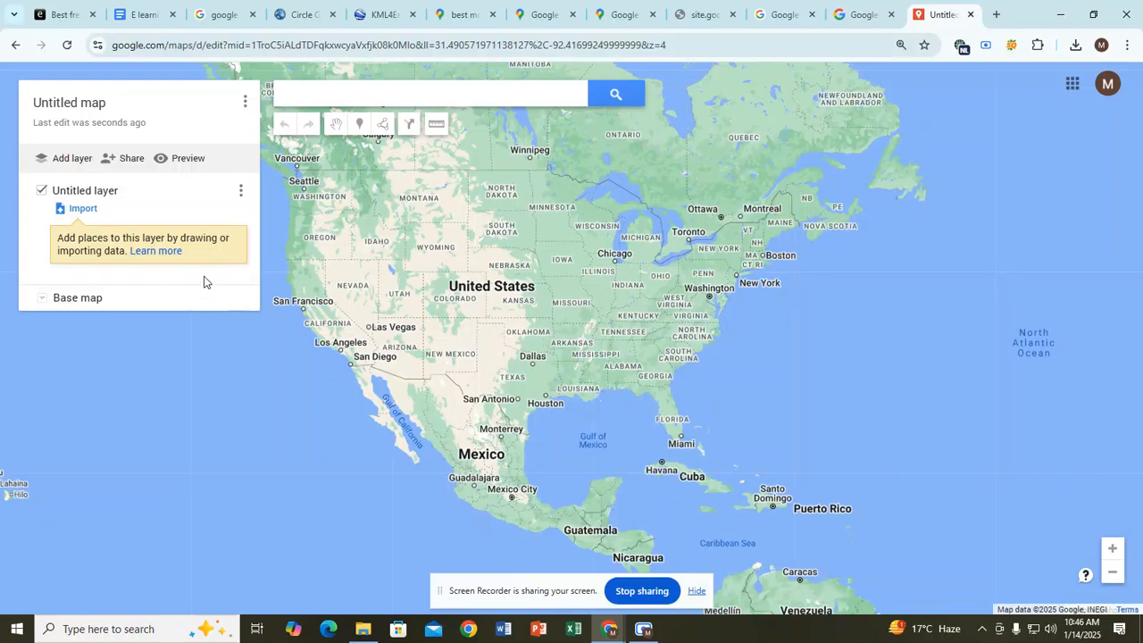
{"action": "left_click", "coordinate": [643, 629]}
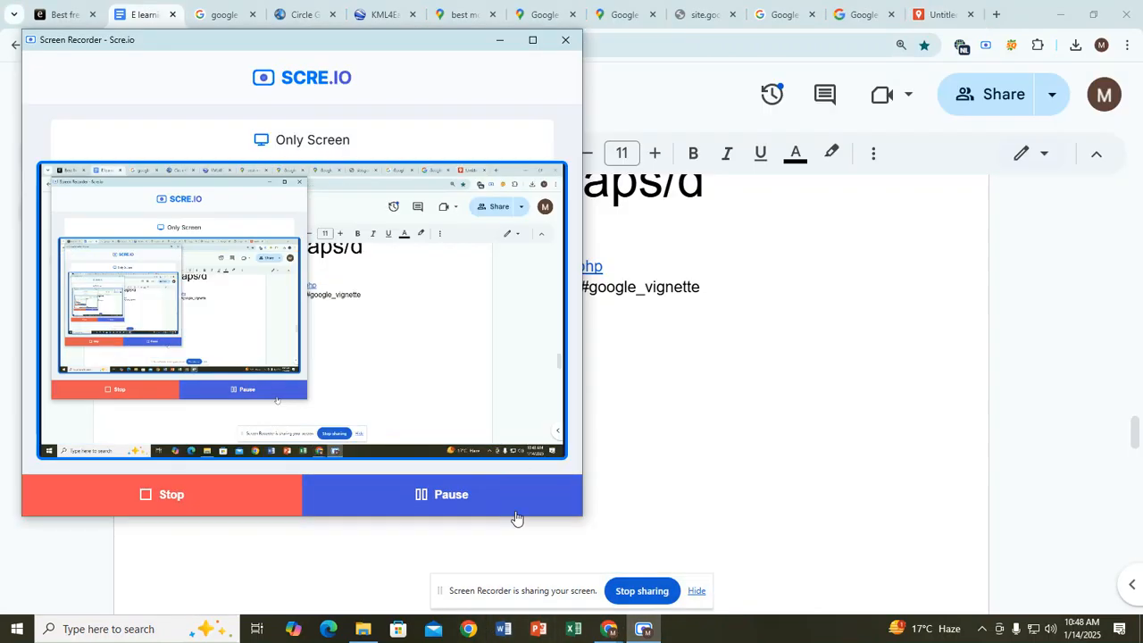
Step: Place the cursor below 'Requirement for Map Citation' in the E learning & Earning Ltd notes
{"action": "left_click", "coordinate": [596, 384]}
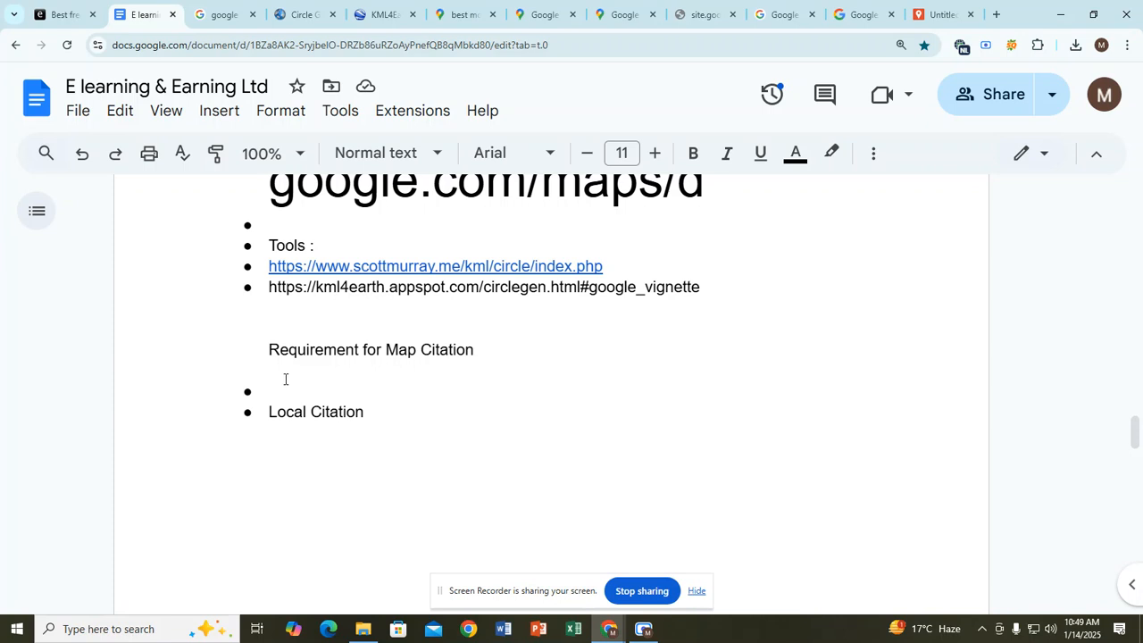
Step: Type the labels Website, Niche / Keyword, Product details and Social Link on separate lines
{"action": "type", "text": "Website"}
{"action": "key", "text": "Return"}
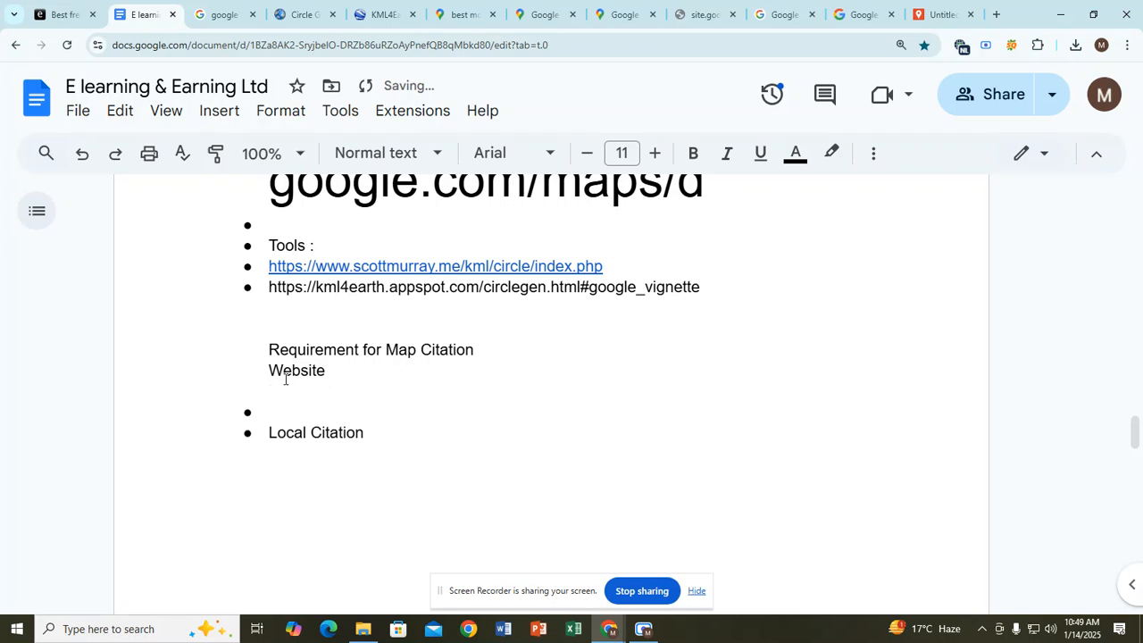
{"action": "type", "text": "Niche / Y"}
{"action": "key", "text": "BackSpace"}
{"action": "type", "text": "Keyword"}
{"action": "key", "text": "Return"}
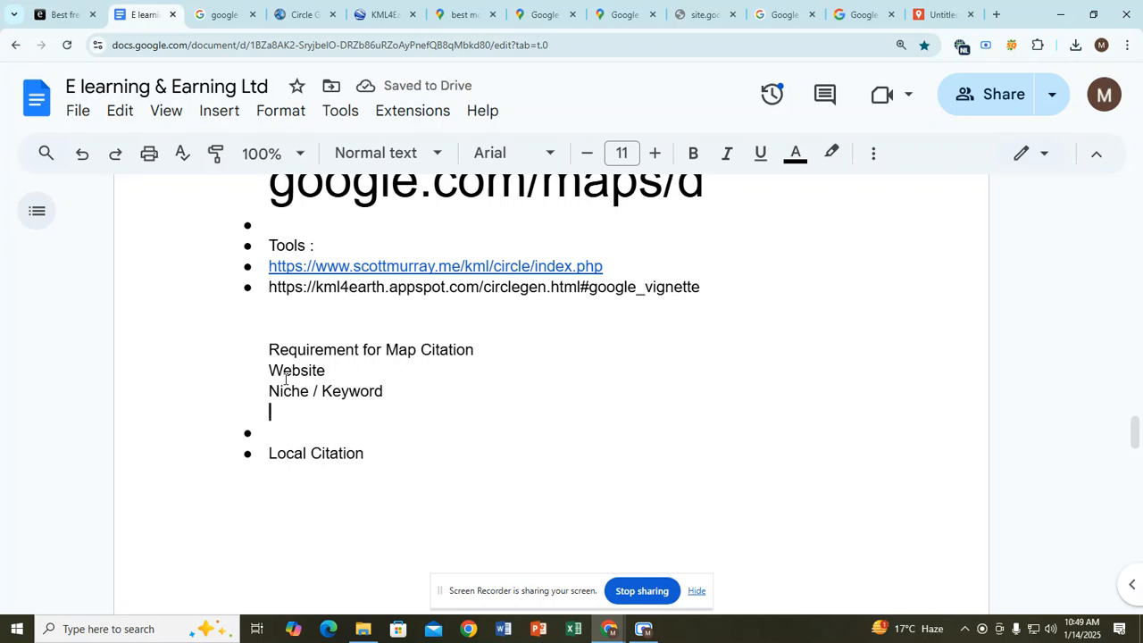
{"action": "type", "text": "Product"}
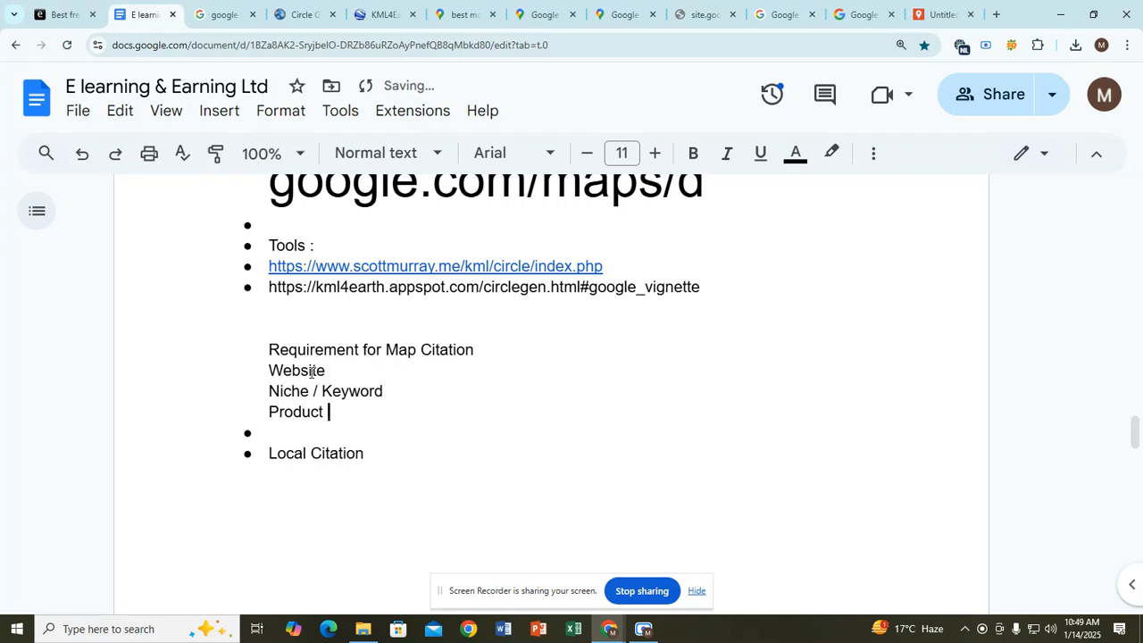
{"action": "type", "text": " details"}
{"action": "key", "text": "Return"}
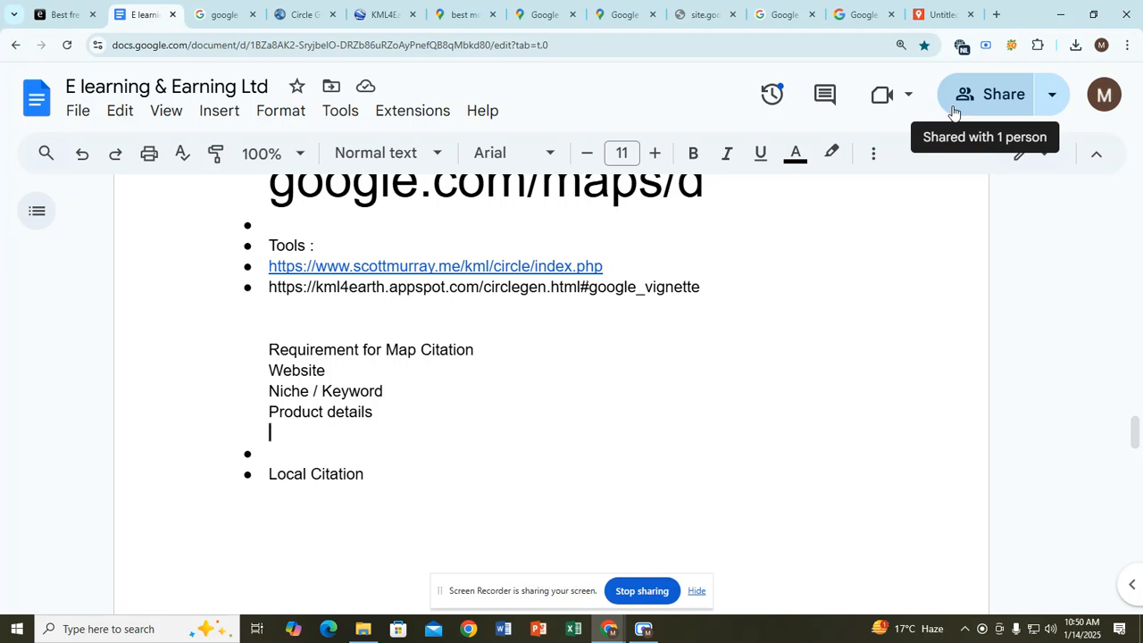
{"action": "type", "text": "Soc"}
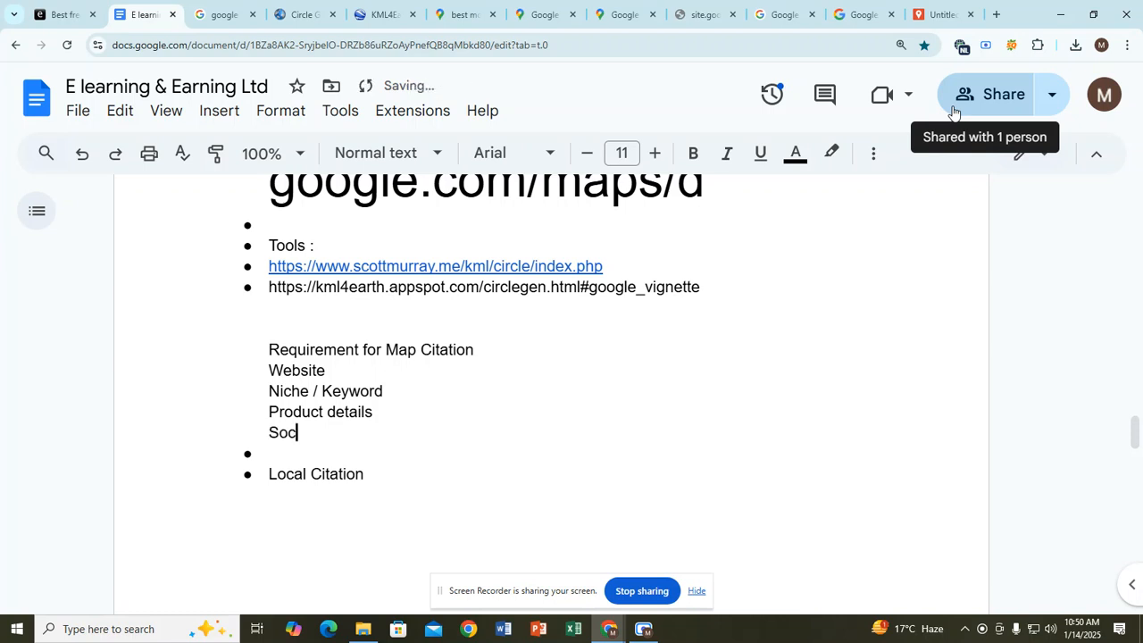
{"action": "type", "text": "ial Link"}
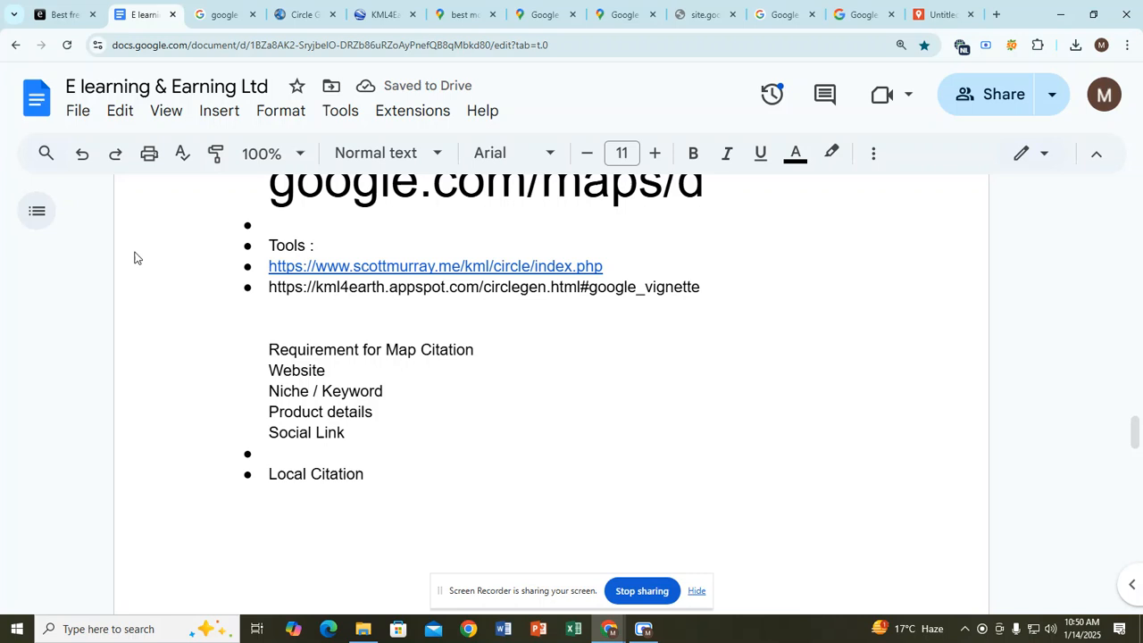
Step: Remove the empty bullet, add a blank line, trim the space after Keyword, and add ':' after Website
{"action": "left_click", "coordinate": [272, 453]}
{"action": "key", "text": "BackSpace"}
{"action": "key", "text": "Return"}
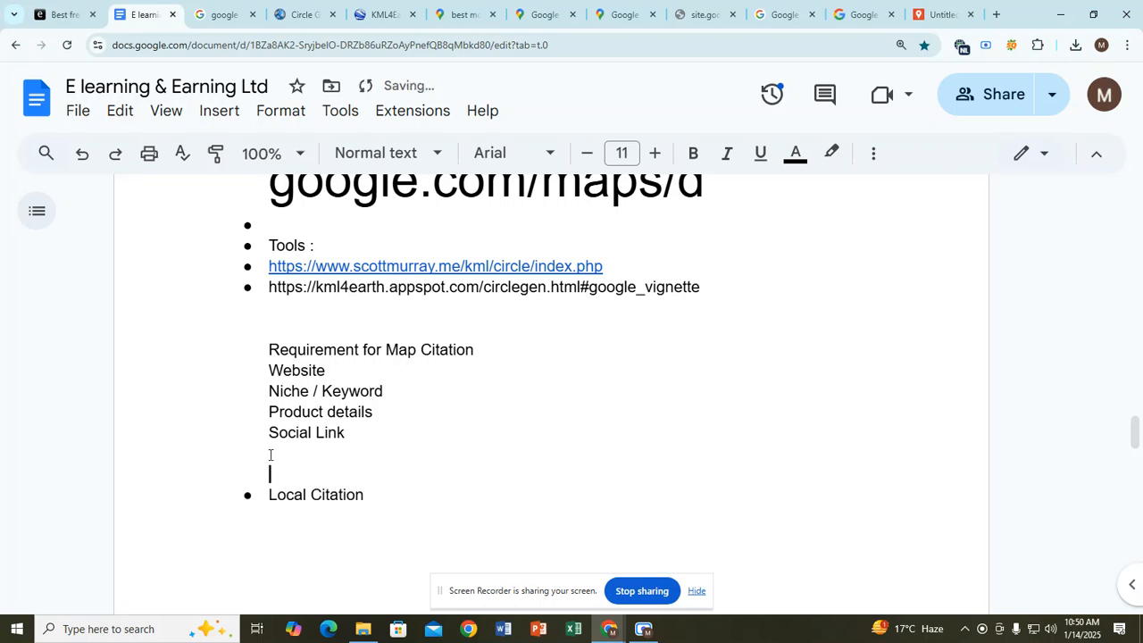
{"action": "key", "text": "Up"}
{"action": "left_click_drag", "start_coordinate": [269, 390], "coordinate": [309, 391]}
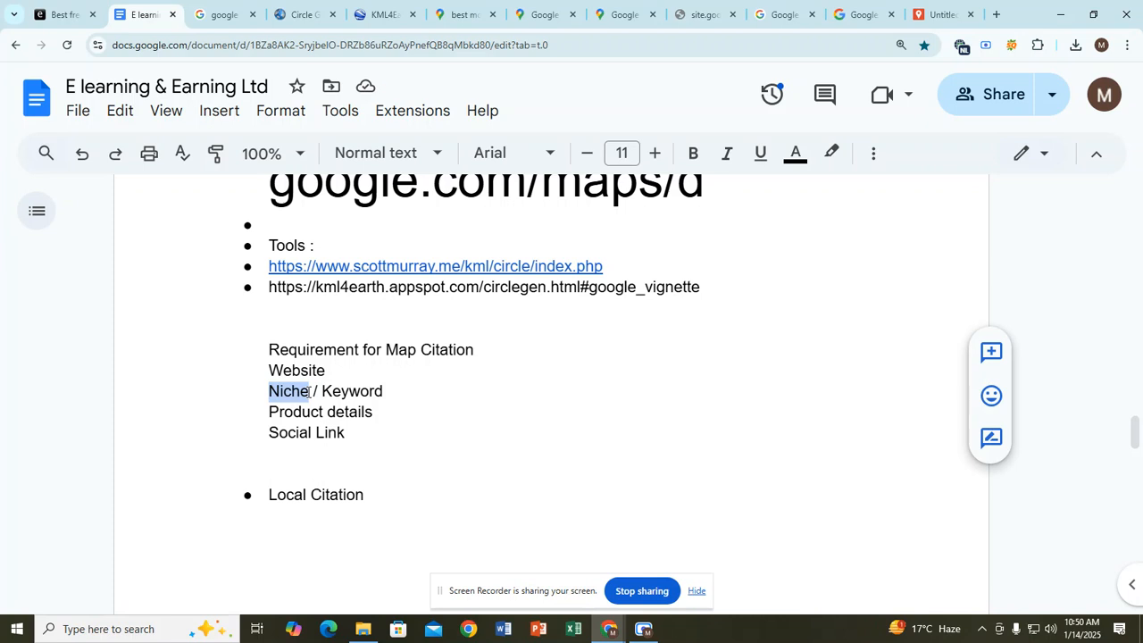
{"action": "left_click", "coordinate": [309, 392]}
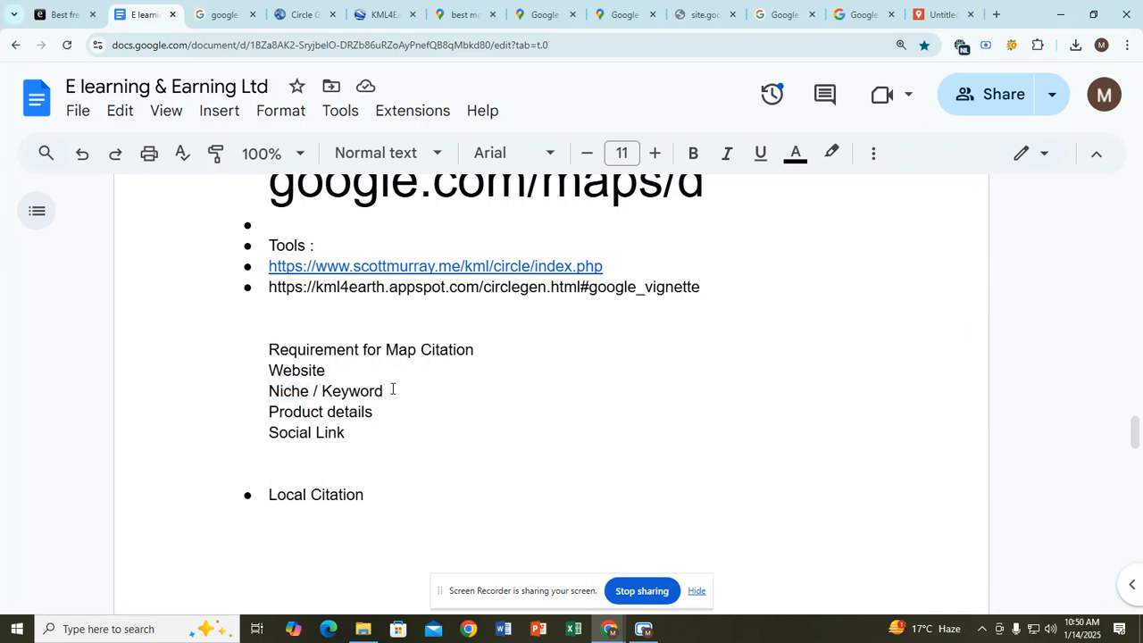
{"action": "left_click_drag", "start_coordinate": [390, 391], "coordinate": [265, 390]}
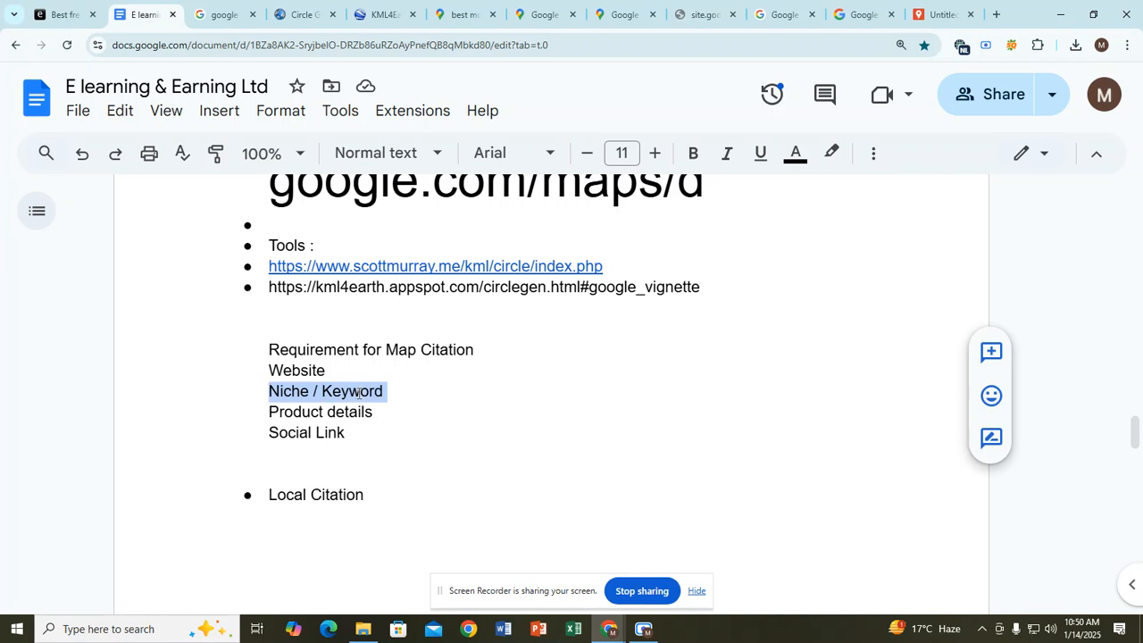
{"action": "left_click", "coordinate": [396, 395]}
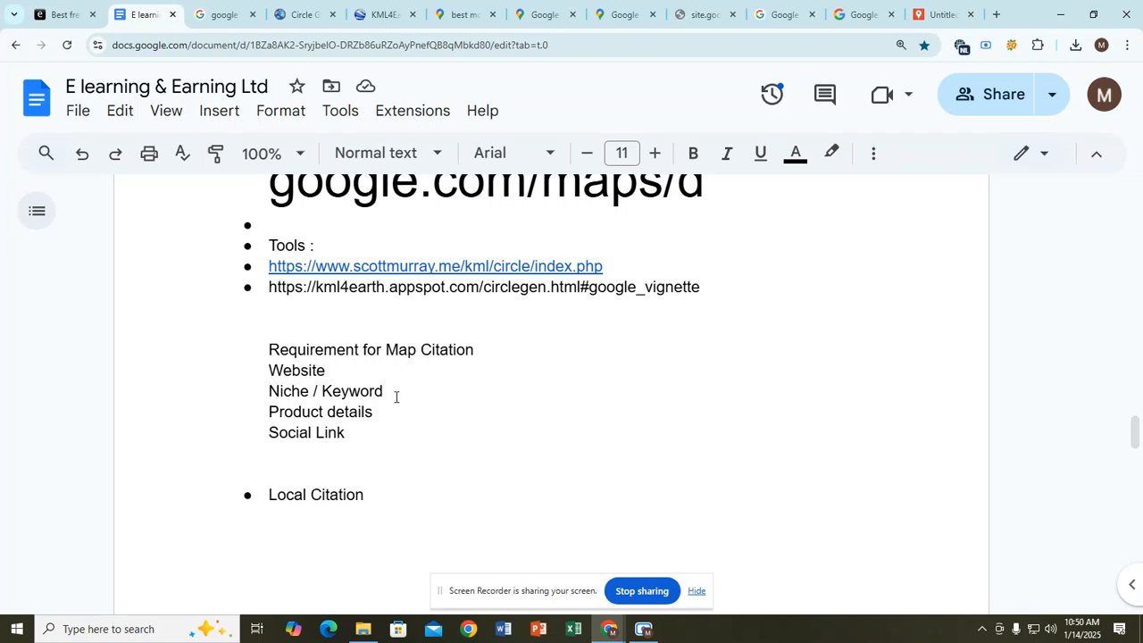
{"action": "key", "text": "BackSpace"}
{"action": "left_click", "coordinate": [341, 371]}
{"action": "type", "text": ":"}
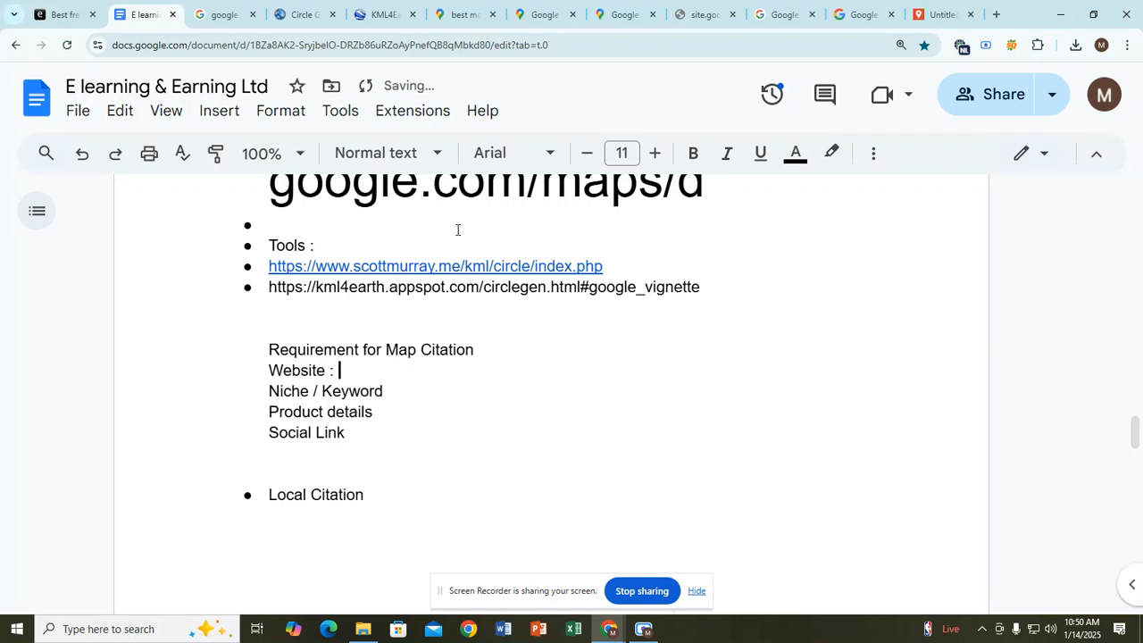
{"action": "left_click", "coordinate": [995, 14]}
Step: Search Google for 'seo hire me', open the SEO HIRE ME blog, and select its URL
{"action": "left_click", "coordinate": [623, 40]}
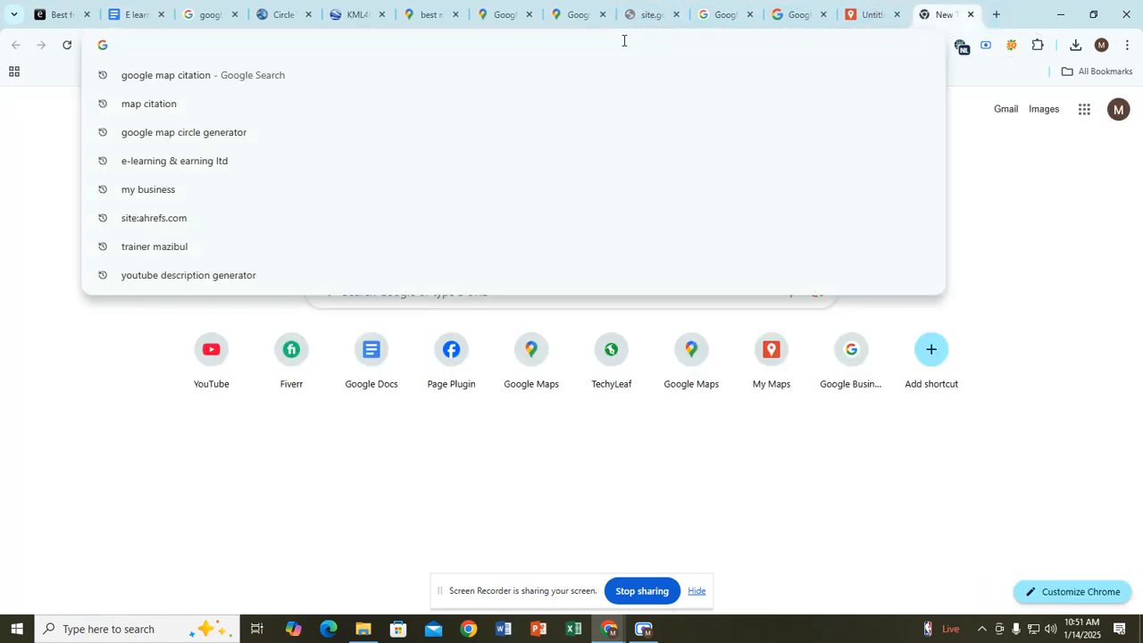
{"action": "type", "text": "se"}
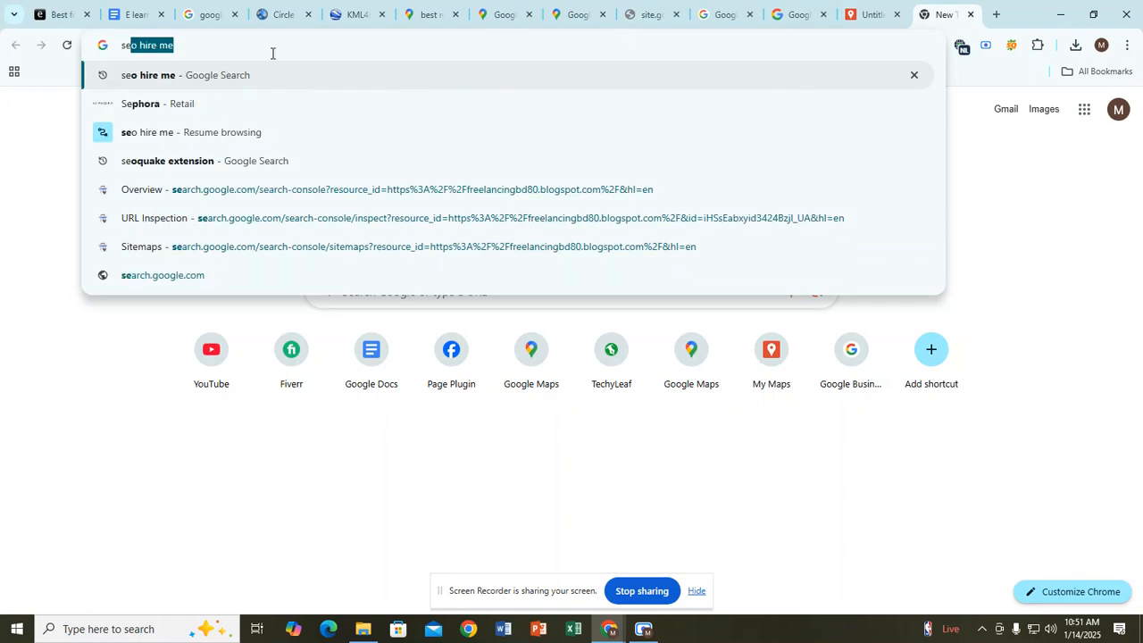
{"action": "key", "text": "Return"}
{"action": "scroll", "coordinate": [260, 348], "scroll_direction": "down", "scroll_amount": 1}
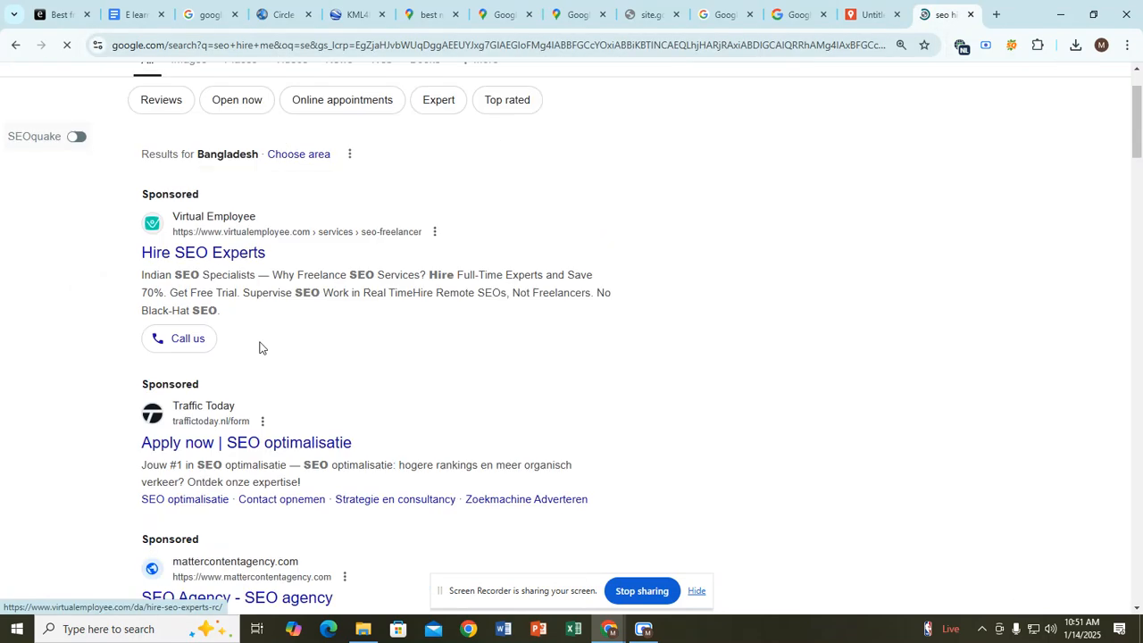
{"action": "scroll", "coordinate": [260, 348], "scroll_direction": "down", "scroll_amount": 6}
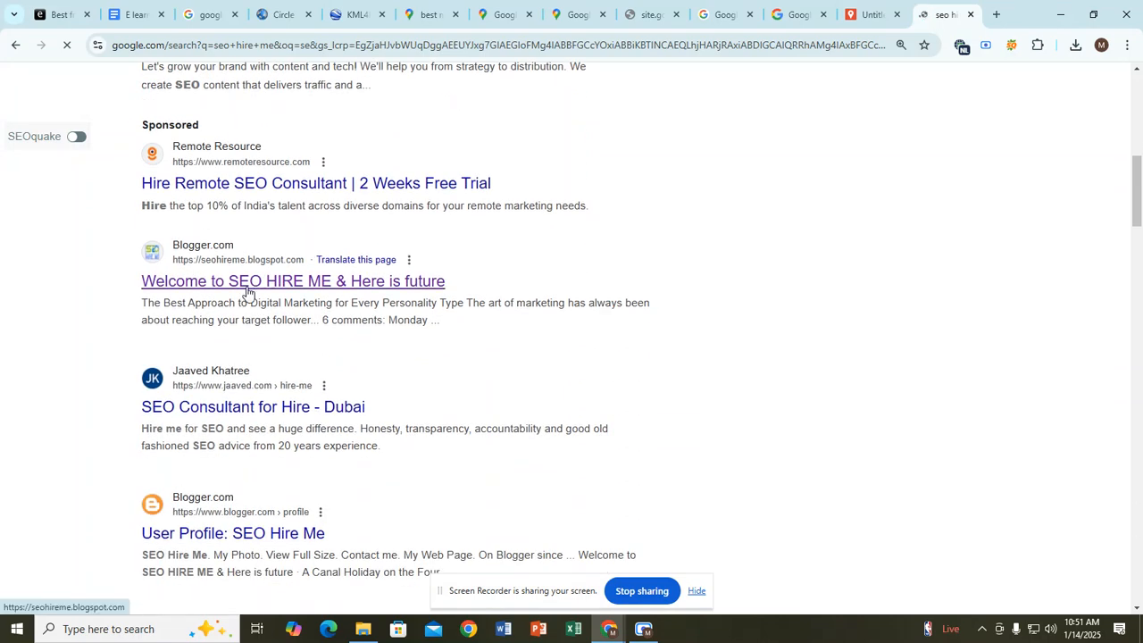
{"action": "left_click", "coordinate": [248, 290]}
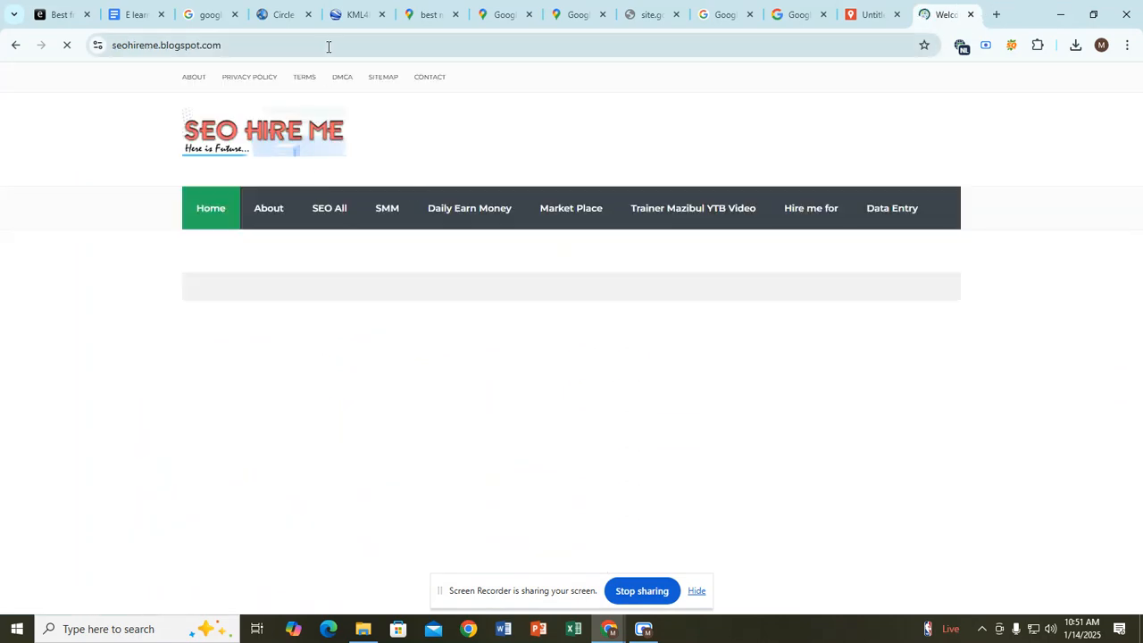
{"action": "left_click", "coordinate": [283, 45]}
{"action": "key", "text": "ctrl+c"}
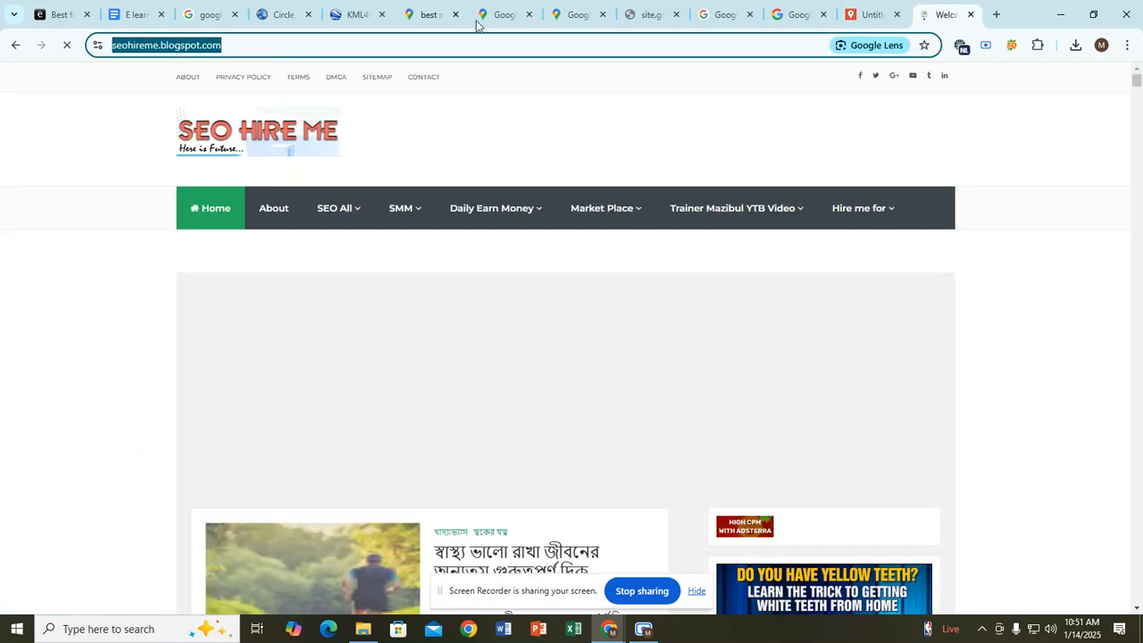
Step: Paste the seohireme.blogspot.com address after 'Website :' and trim the trailing slash
{"action": "left_click", "coordinate": [138, 12]}
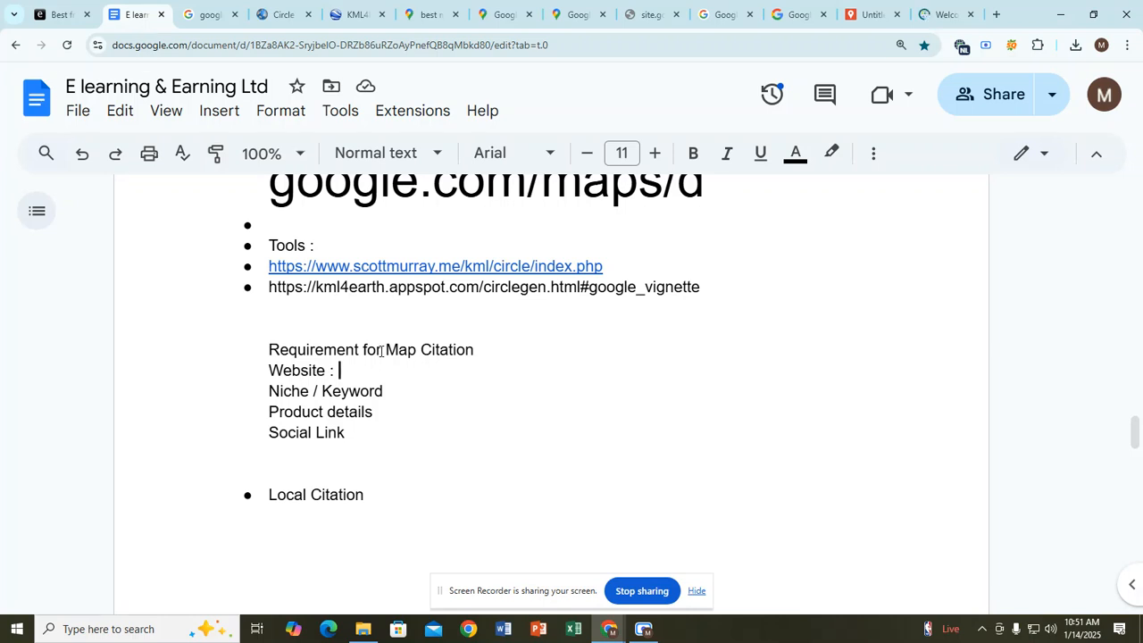
{"action": "key", "text": "ctrl+v"}
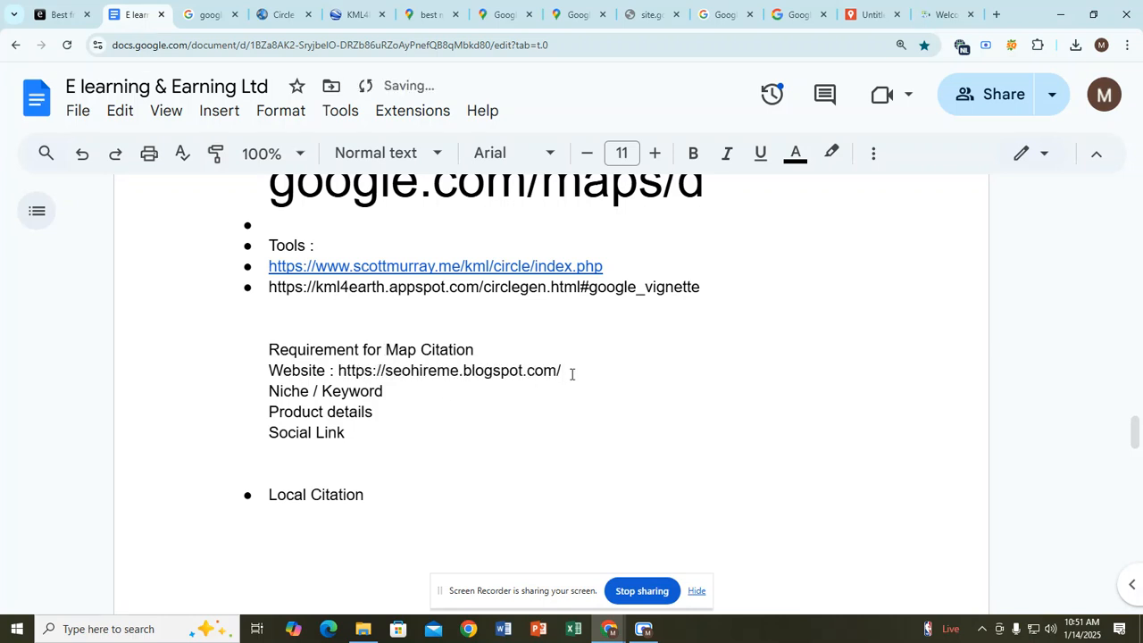
{"action": "key", "text": "BackSpace"}
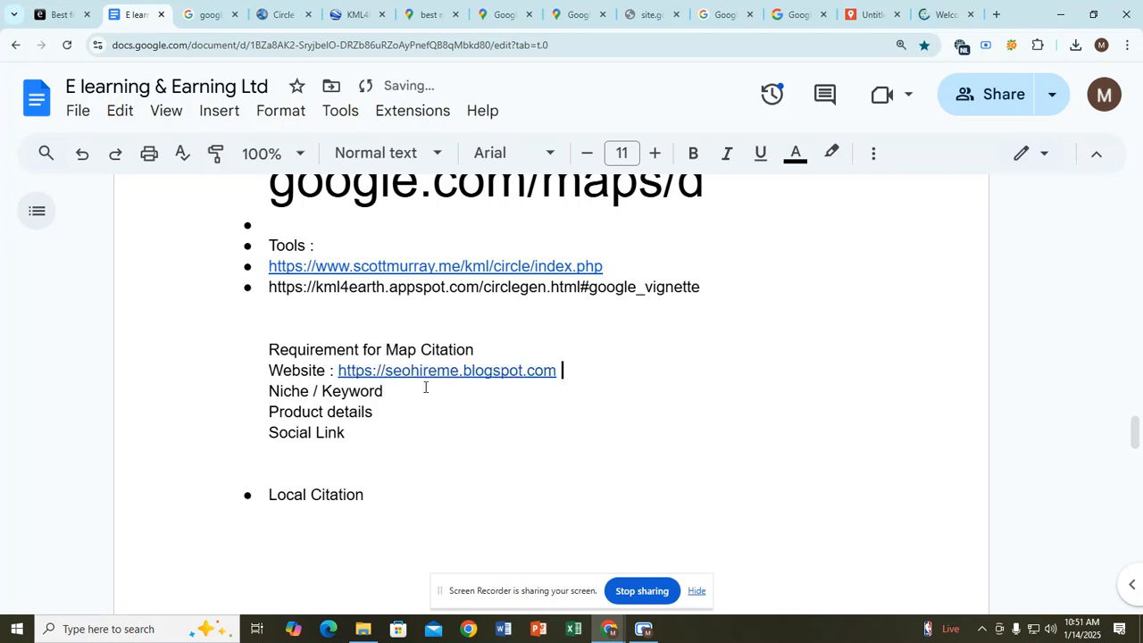
Step: Type ': Digital Marketing service' after Niche / Keyword and add ':' after Product details
{"action": "left_click", "coordinate": [420, 390]}
{"action": "type", "text": ": Digital Marketing "}
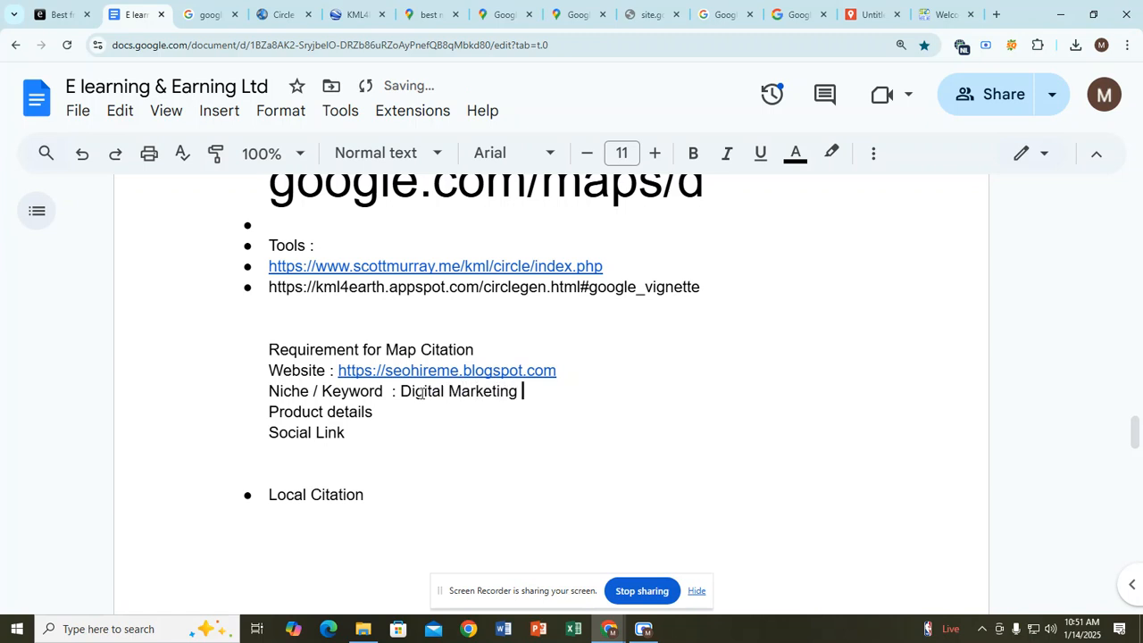
{"action": "type", "text": "serci"}
{"action": "key", "text": "BackSpace"}
{"action": "key", "text": "BackSpace"}
{"action": "key", "text": "BackSpace"}
{"action": "type", "text": "rcie"}
{"action": "key", "text": "BackSpace"}
{"action": "key", "text": "BackSpace"}
{"action": "key", "text": "BackSpace"}
{"action": "type", "text": "vice"}
{"action": "key", "text": "Return"}
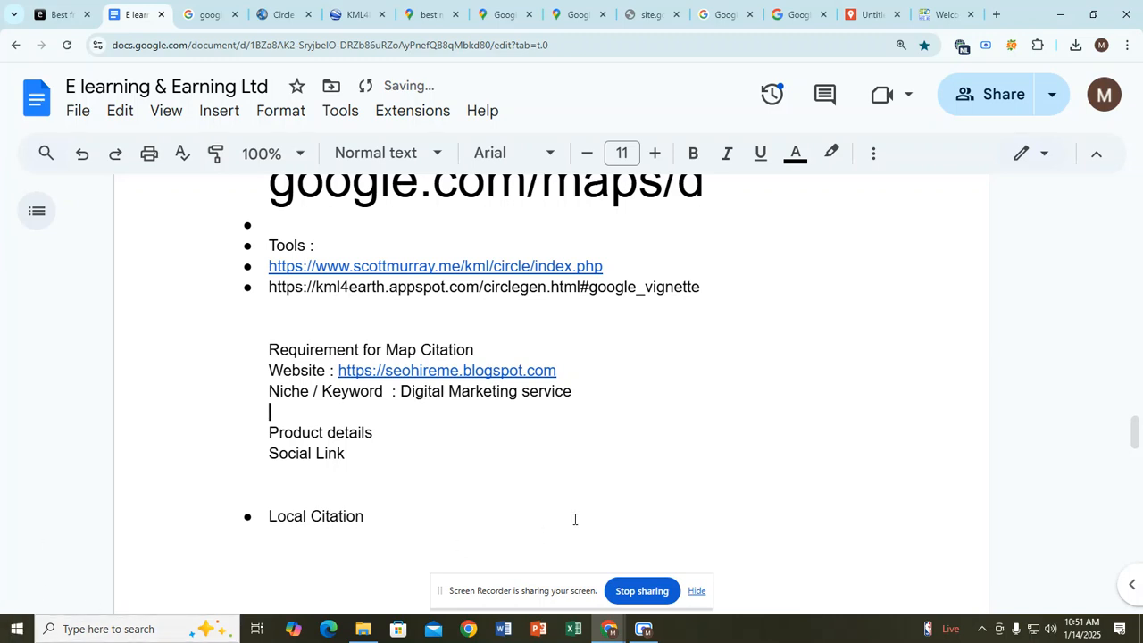
{"action": "left_click", "coordinate": [395, 438]}
{"action": "type", "text": ":"}
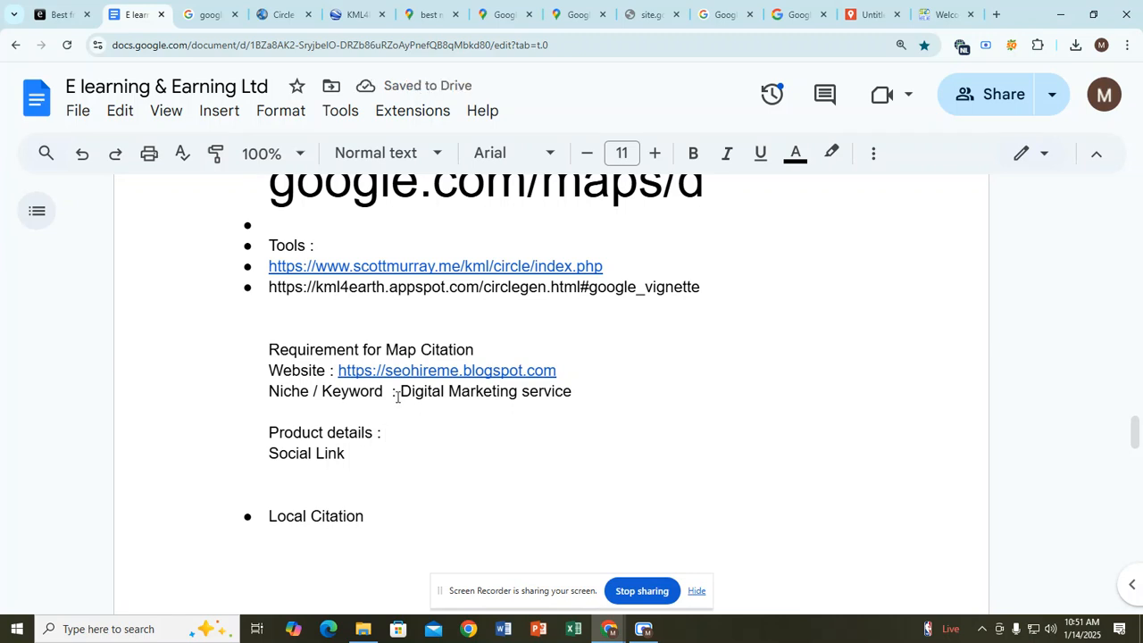
Step: Extend the niche entry to 'Digital Marketing service / Training'
{"action": "left_click_drag", "start_coordinate": [398, 392], "coordinate": [574, 391]}
{"action": "left_click", "coordinate": [575, 392]}
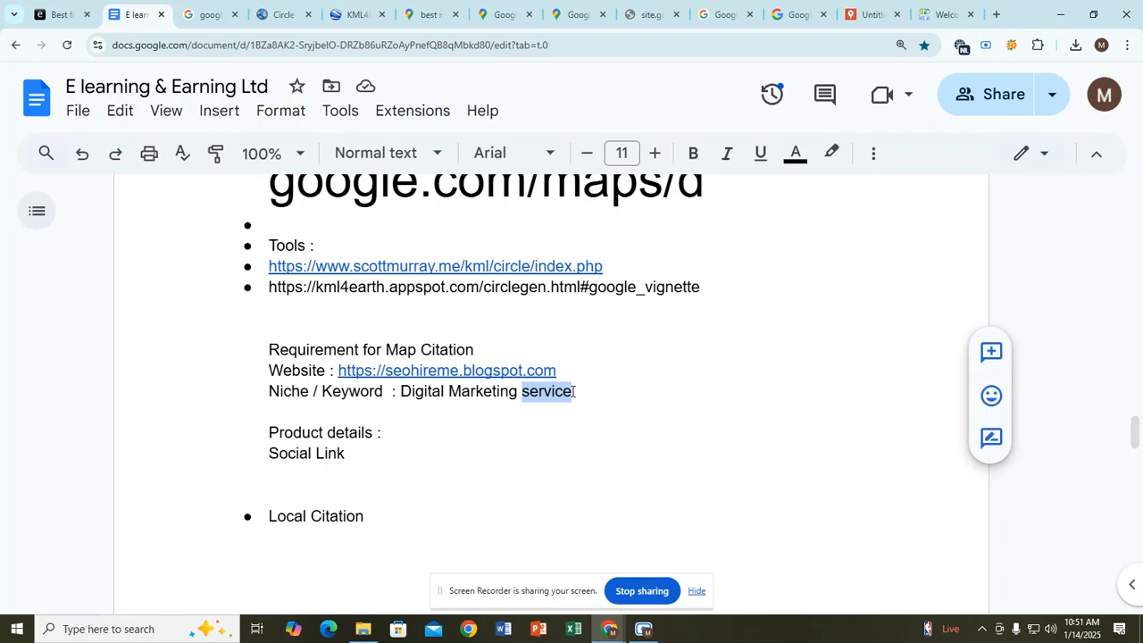
{"action": "left_click", "coordinate": [574, 391]}
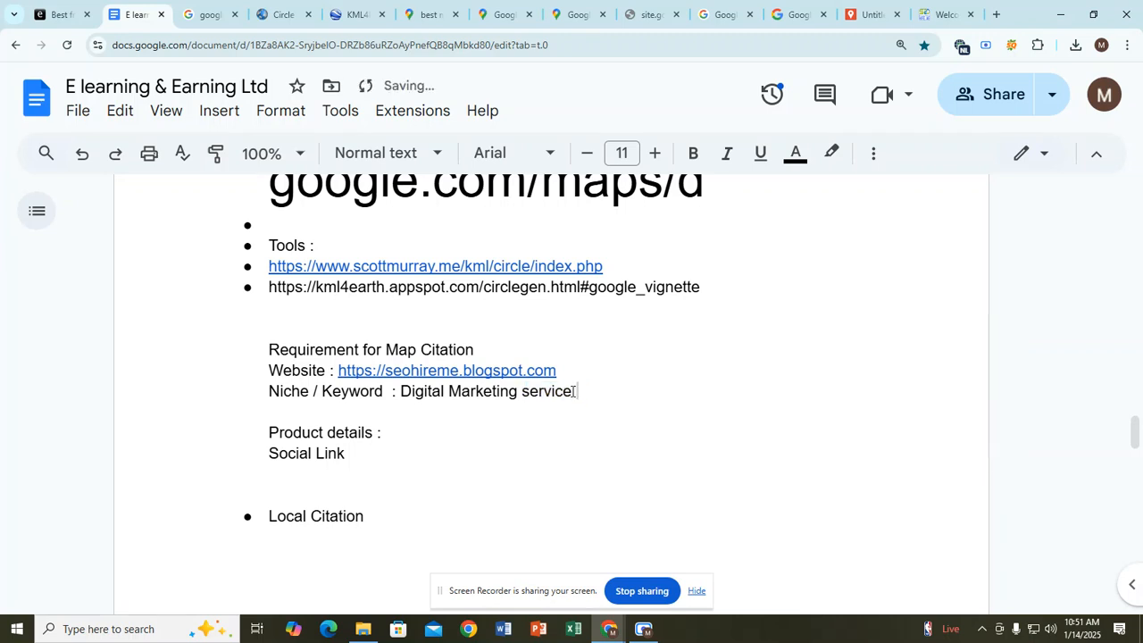
{"action": "type", "text": "/ Training"}
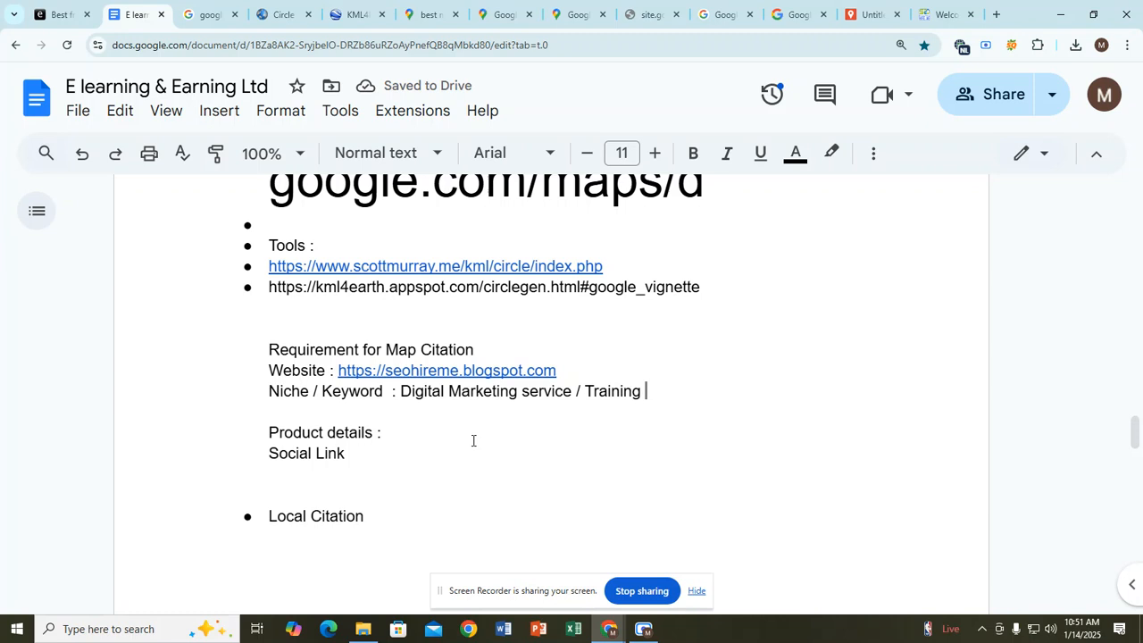
{"action": "left_click_drag", "start_coordinate": [402, 392], "coordinate": [642, 392]}
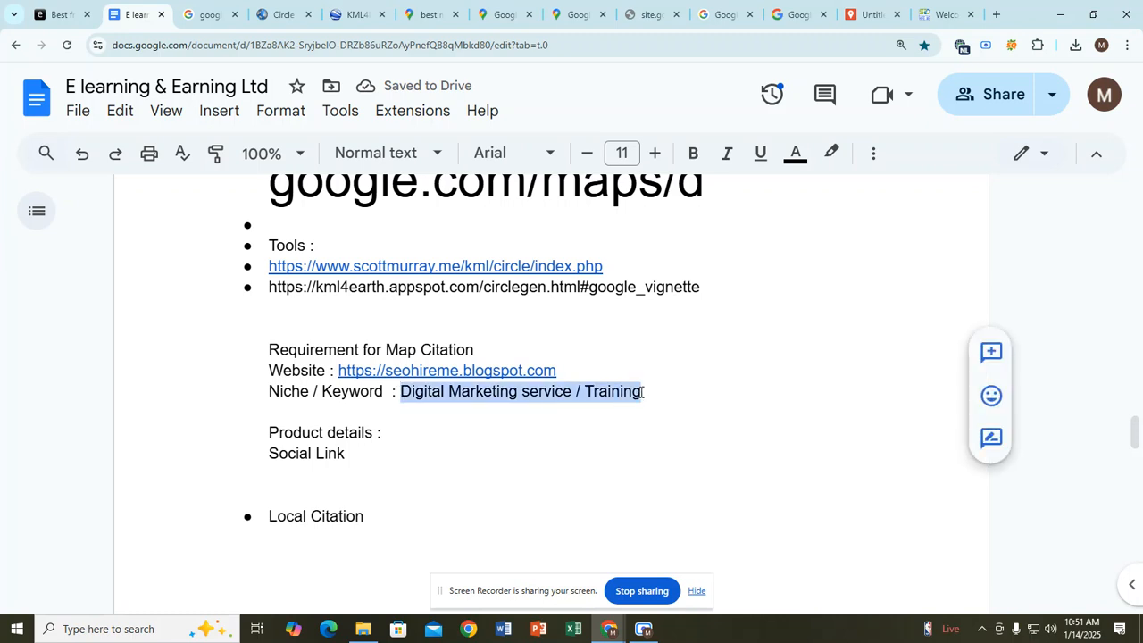
{"action": "left_click", "coordinate": [641, 391]}
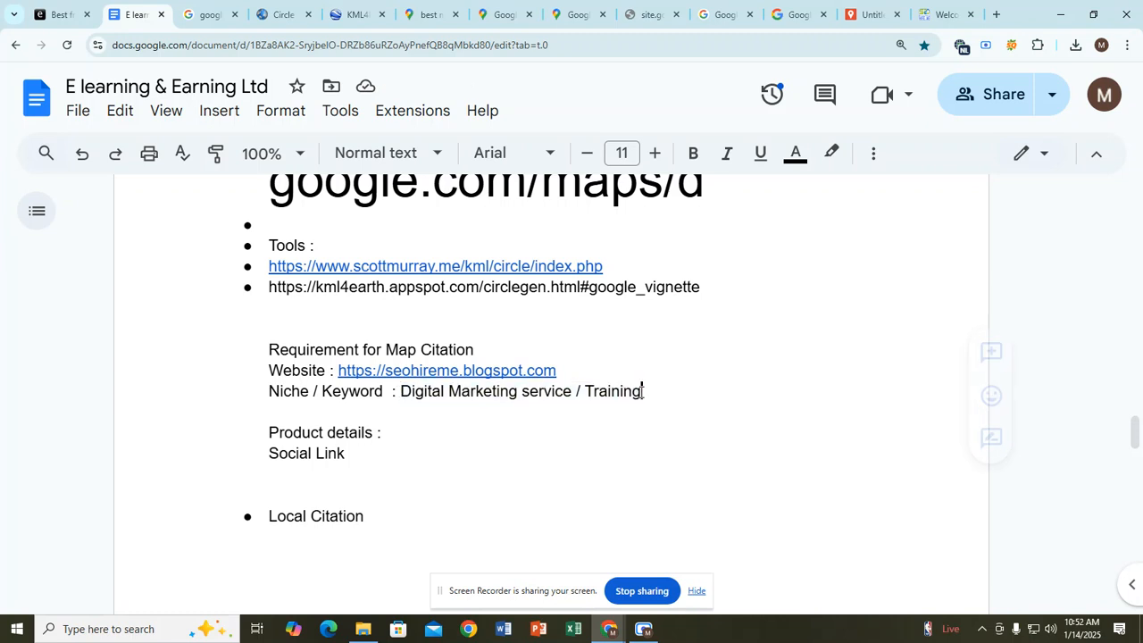
{"action": "double_click", "coordinate": [403, 428]}
{"action": "left_click", "coordinate": [402, 429]}
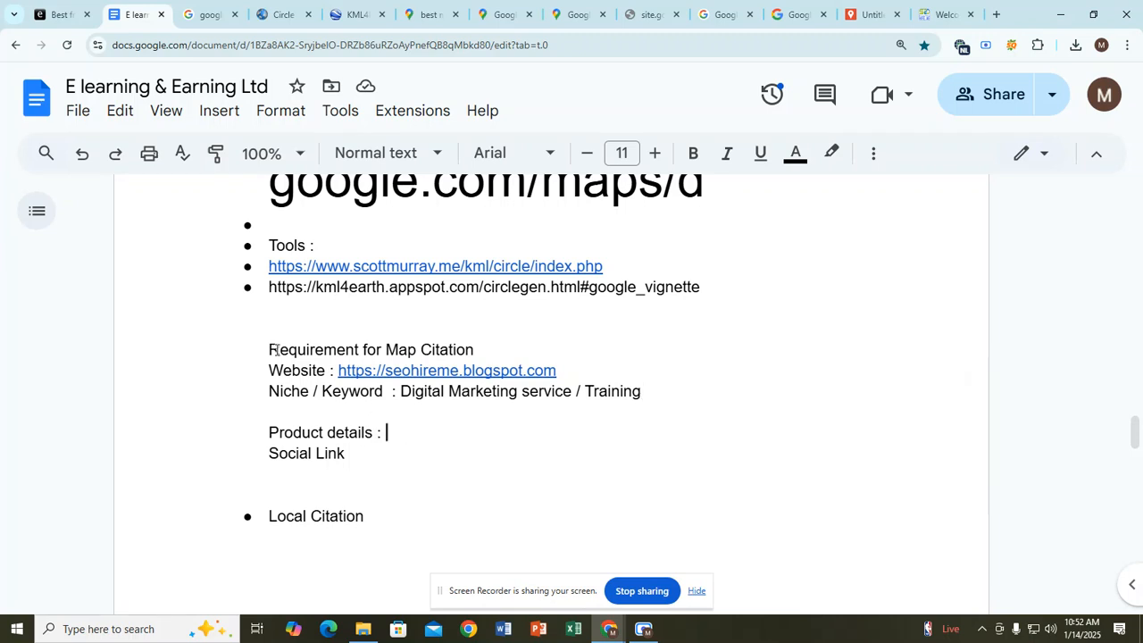
{"action": "left_click", "coordinate": [401, 392]}
{"action": "left_click", "coordinate": [399, 433]}
{"action": "key", "text": "ctrl+t"}
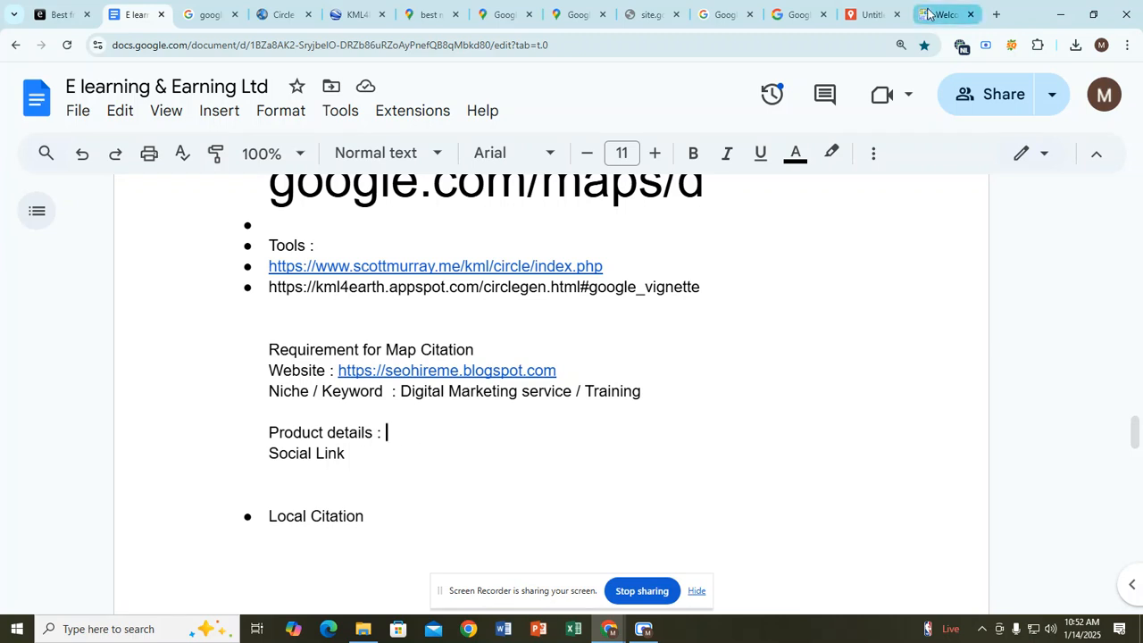
Step: Search for a product description generator and open Ahrefs' tool in a separate tab
{"action": "left_click", "coordinate": [518, 49]}
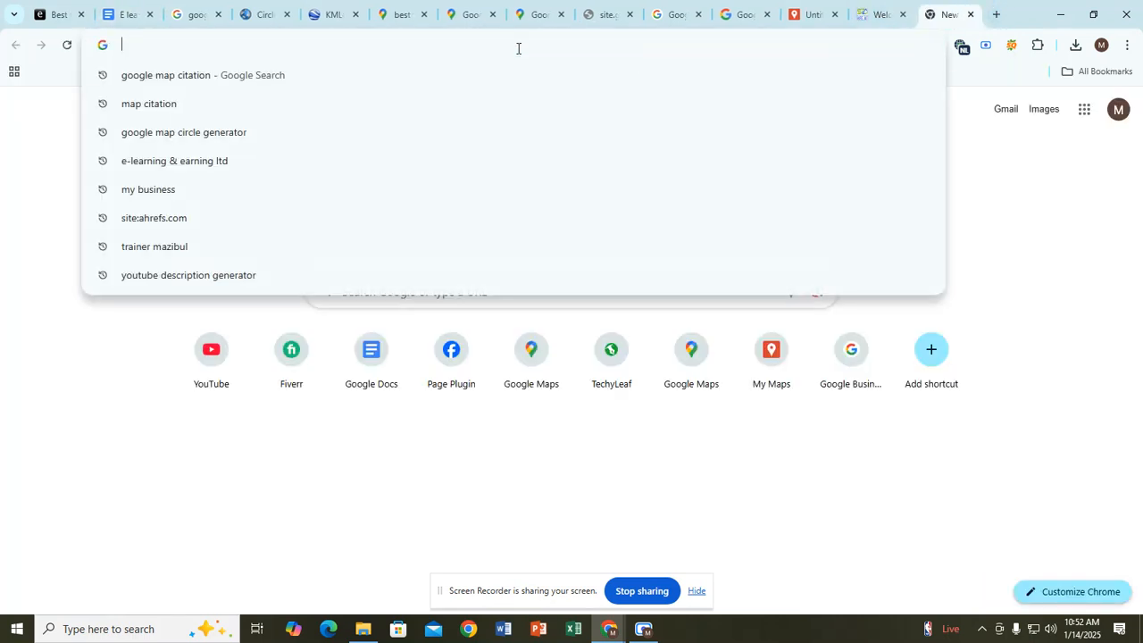
{"action": "type", "text": "p"}
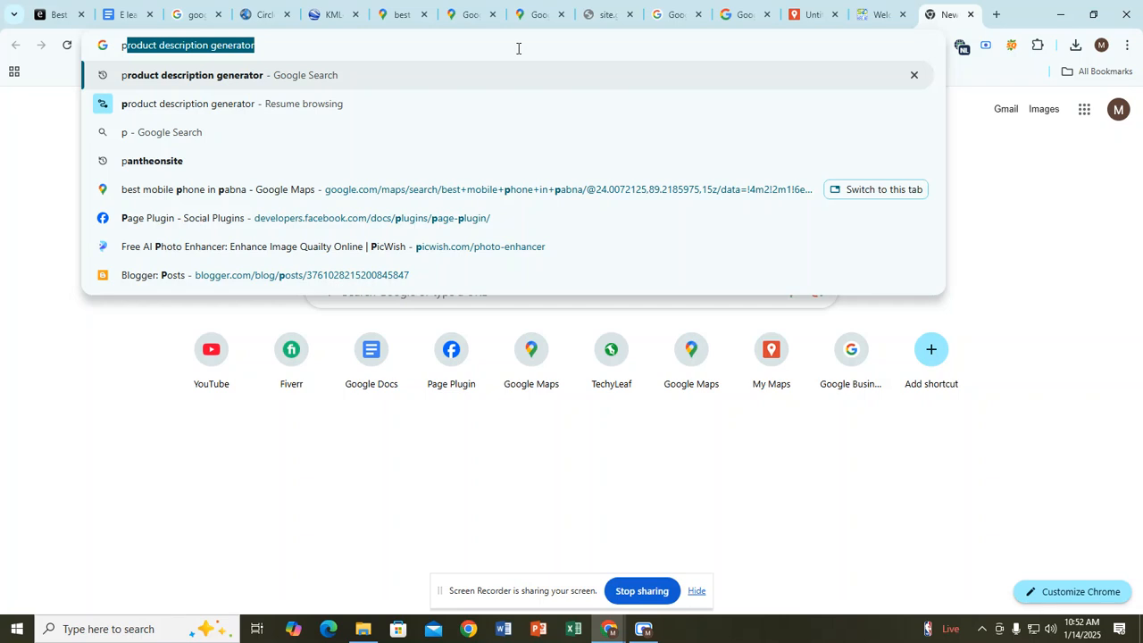
{"action": "key", "text": "Return"}
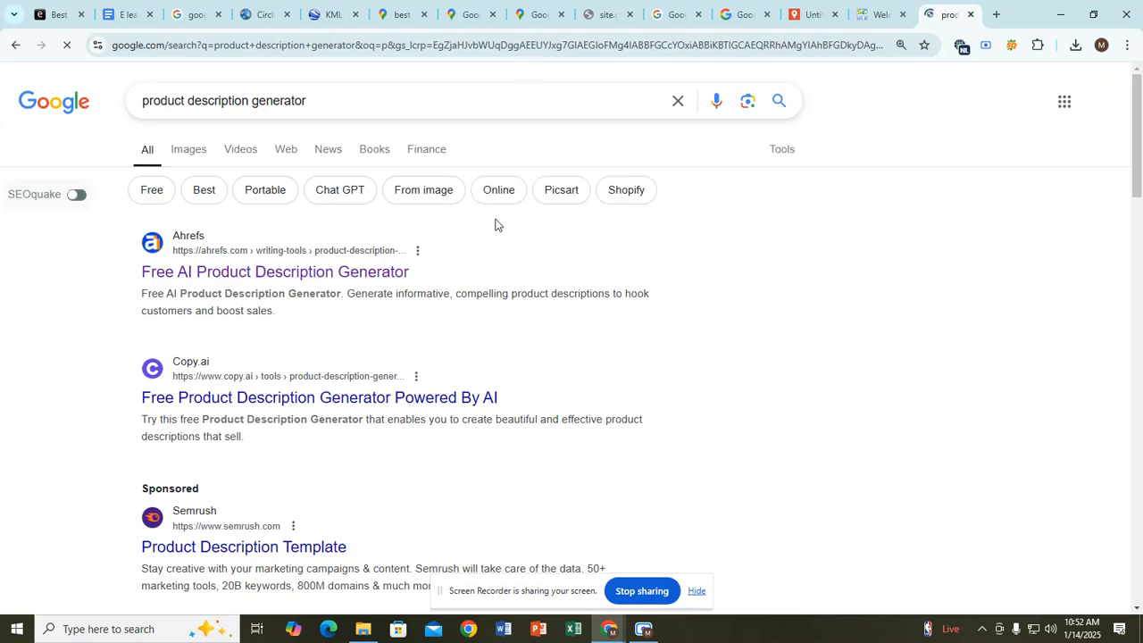
{"action": "right_click", "coordinate": [363, 275]}
{"action": "left_click", "coordinate": [393, 293]}
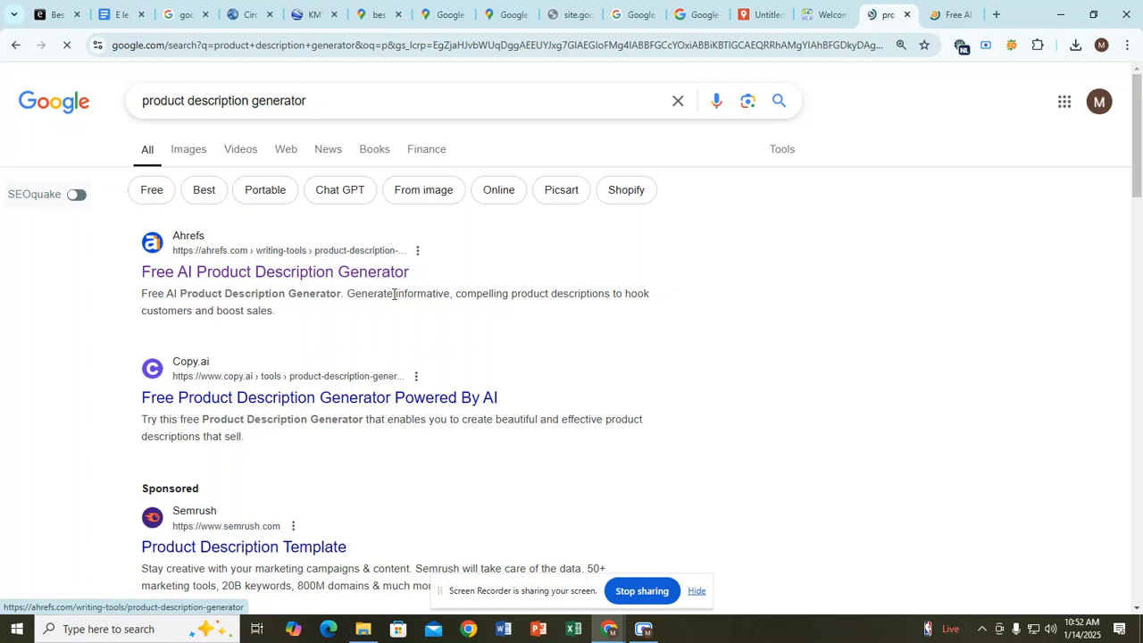
{"action": "left_click", "coordinate": [950, 14]}
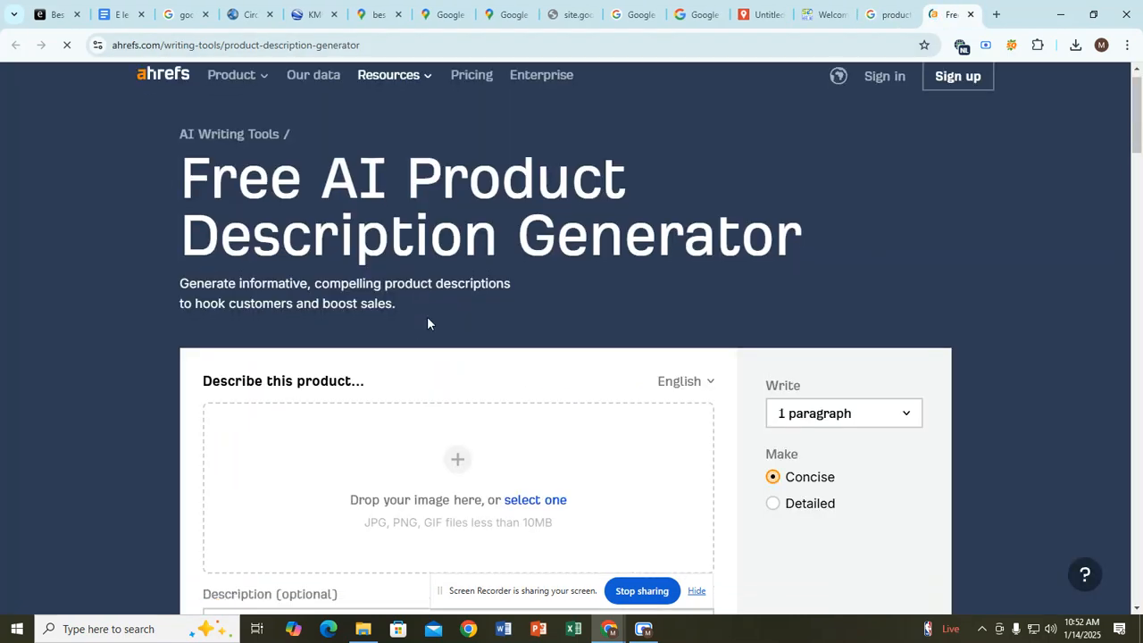
{"action": "scroll", "coordinate": [427, 323], "scroll_direction": "down", "scroll_amount": 4}
{"action": "left_click", "coordinate": [302, 309]}
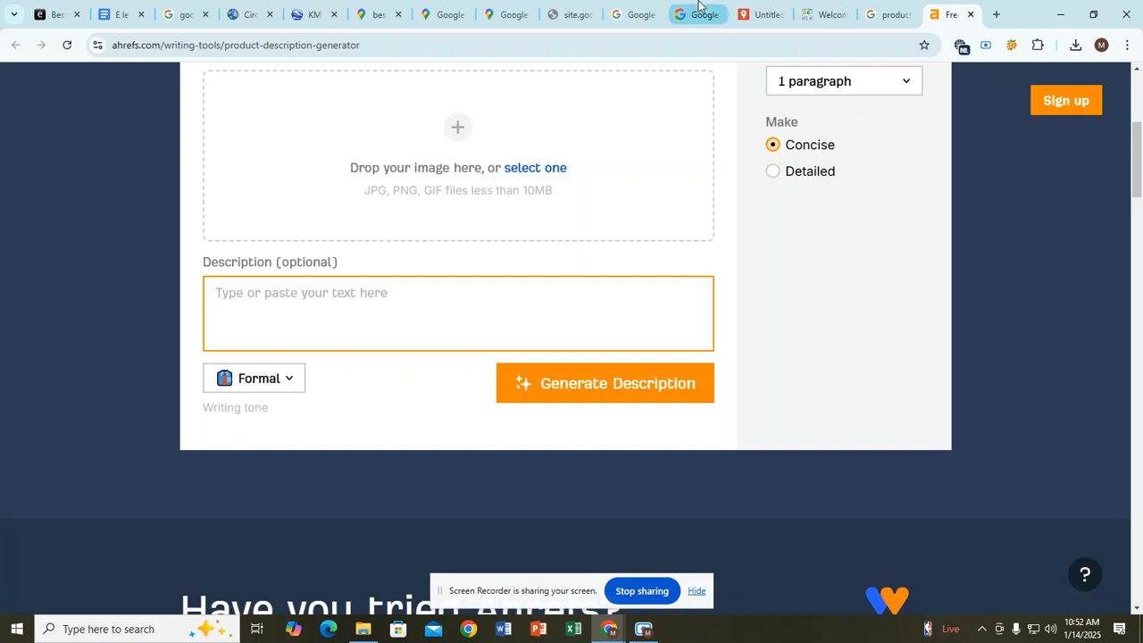
Step: Paste the keyword 'Digital Marketing service / Training' from the notes into Ahrefs and generate a description
{"action": "left_click", "coordinate": [126, 14]}
{"action": "scroll", "coordinate": [397, 419], "scroll_direction": "down", "scroll_amount": 1}
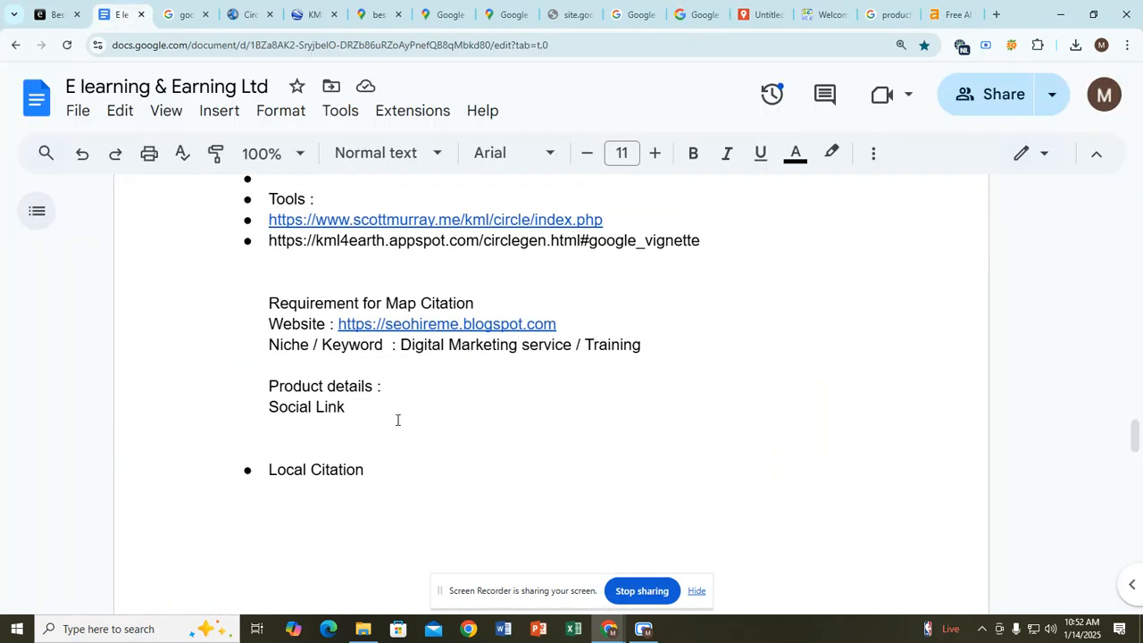
{"action": "left_click_drag", "start_coordinate": [400, 320], "coordinate": [640, 323]}
{"action": "key", "text": "ctrl+c"}
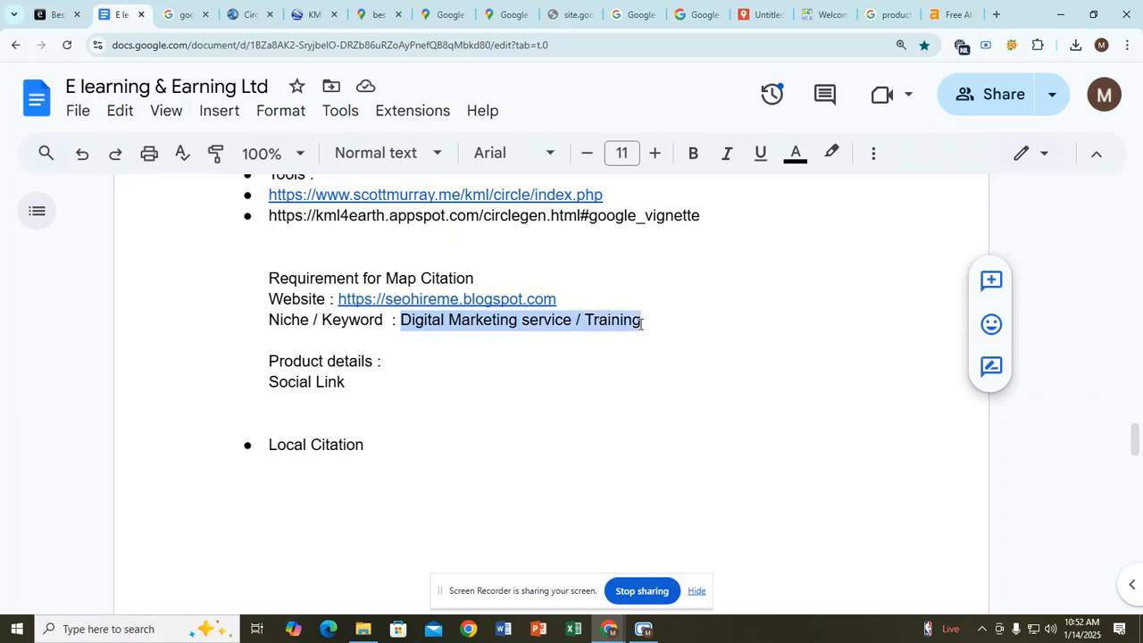
{"action": "left_click", "coordinate": [948, 15]}
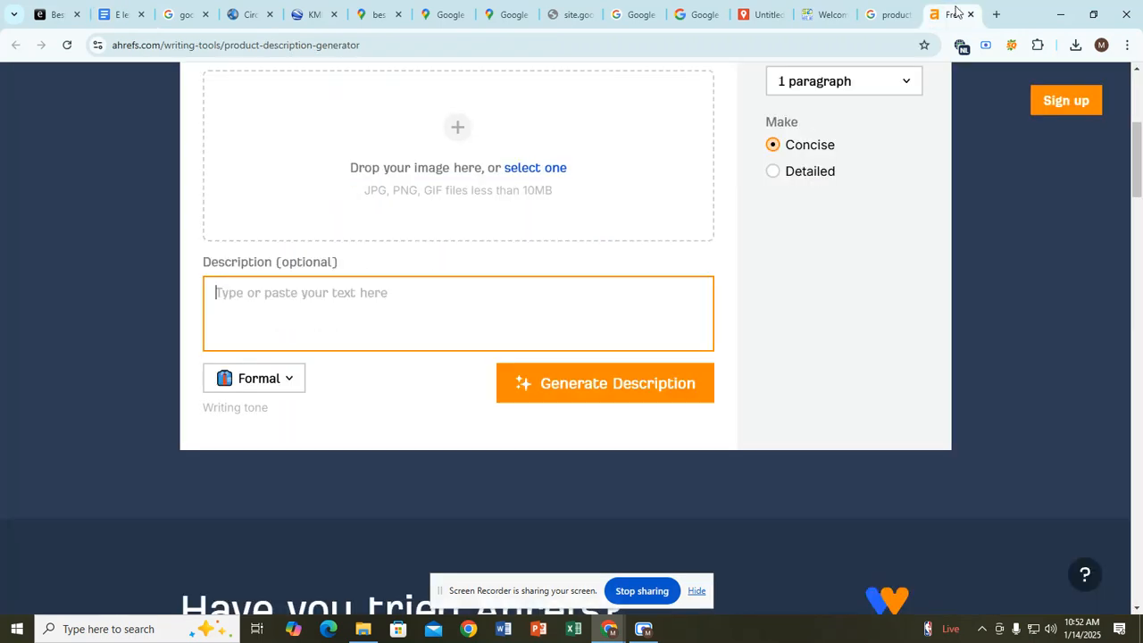
{"action": "key", "text": "ctrl+v"}
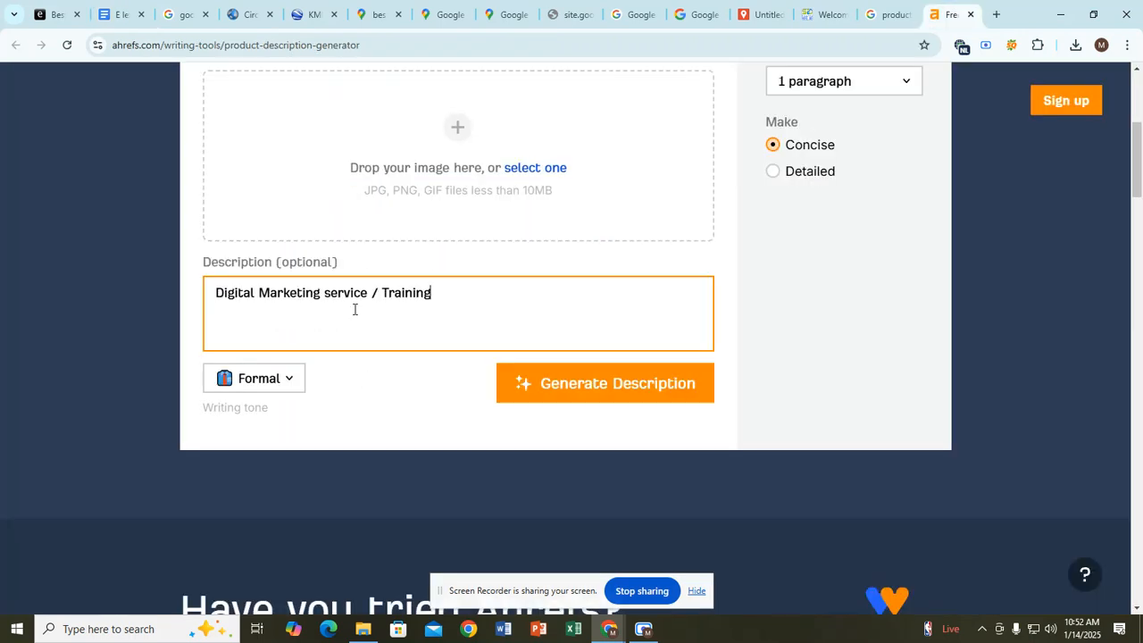
{"action": "left_click", "coordinate": [564, 391]}
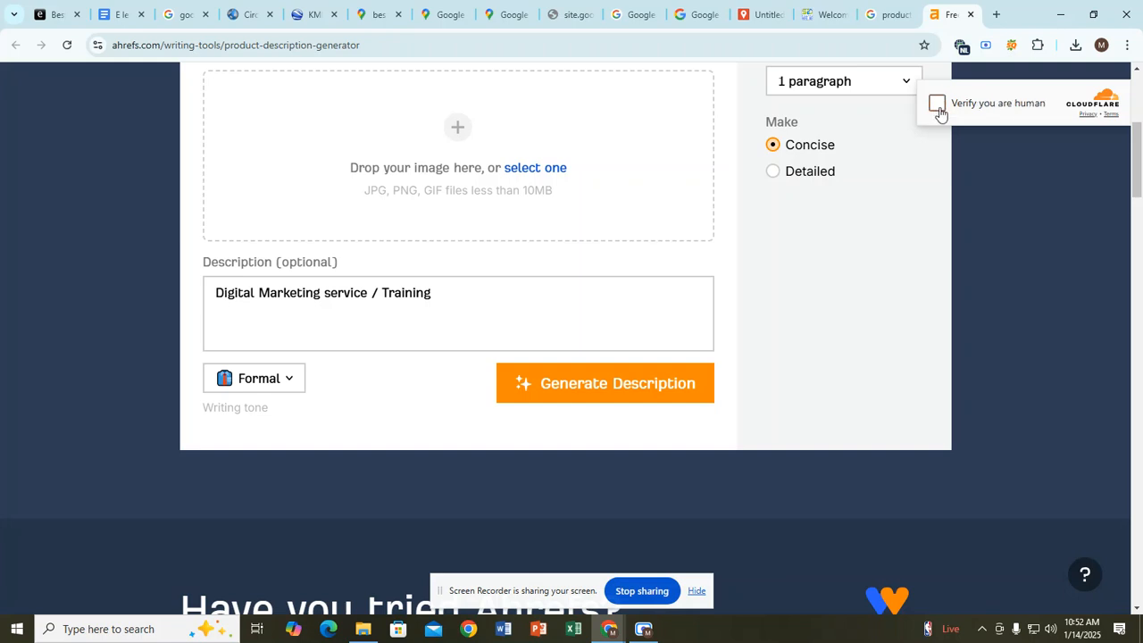
Step: Pass the Cloudflare check, copy the generated 74-word description, and return to the notes
{"action": "left_click", "coordinate": [937, 105]}
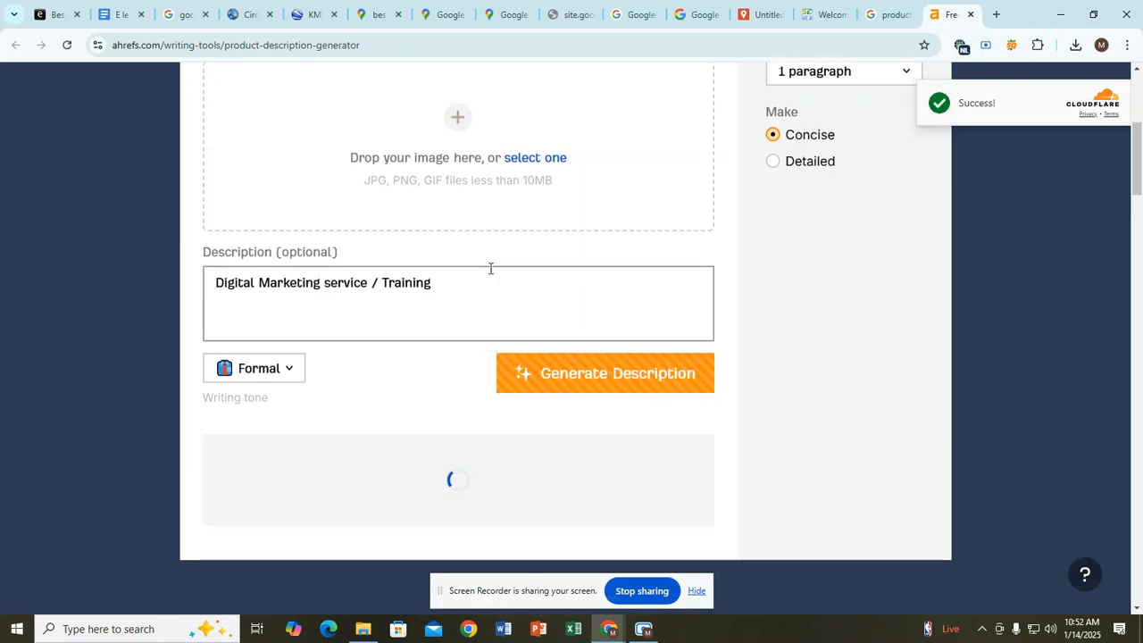
{"action": "scroll", "coordinate": [420, 312], "scroll_direction": "down", "scroll_amount": 2}
{"action": "scroll", "coordinate": [348, 267], "scroll_direction": "down", "scroll_amount": 2}
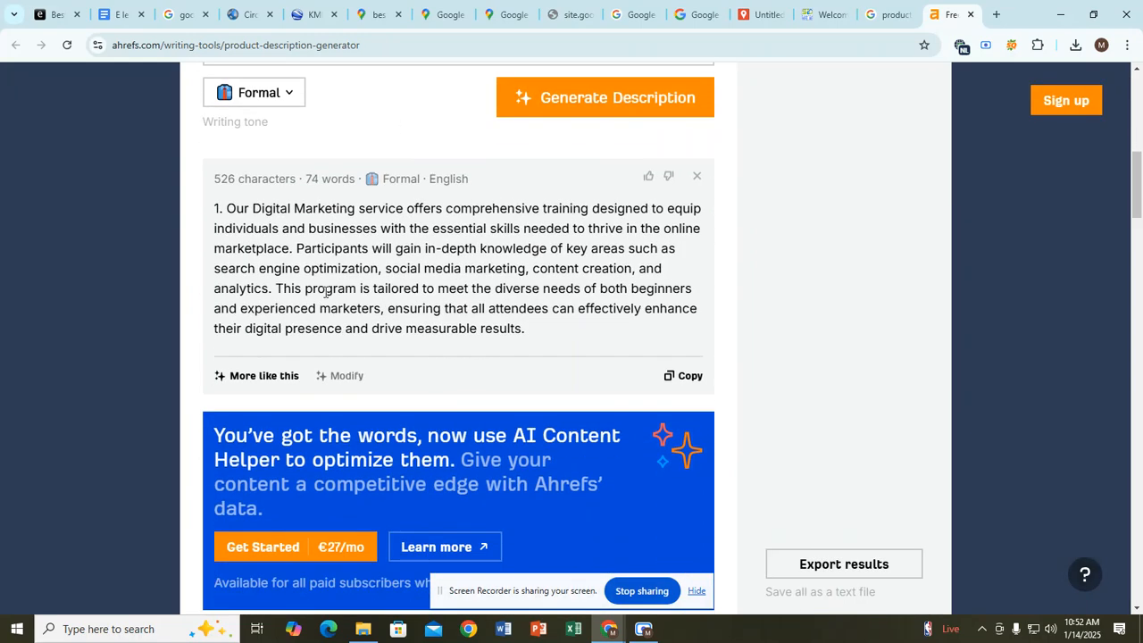
{"action": "left_click_drag", "start_coordinate": [226, 207], "coordinate": [544, 319]}
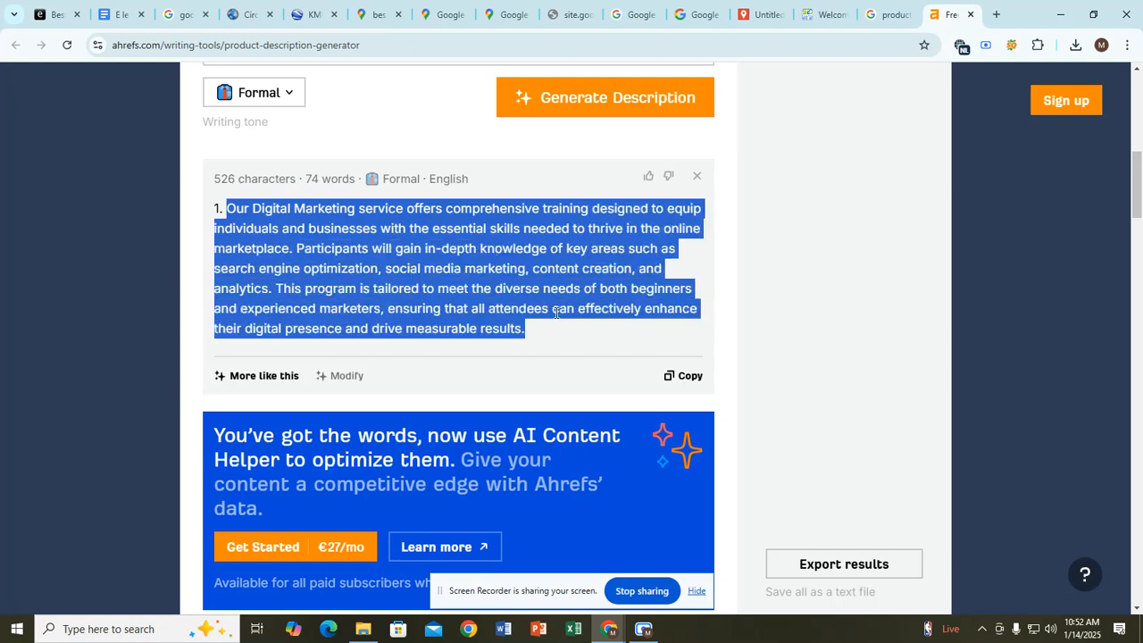
{"action": "left_click", "coordinate": [702, 380]}
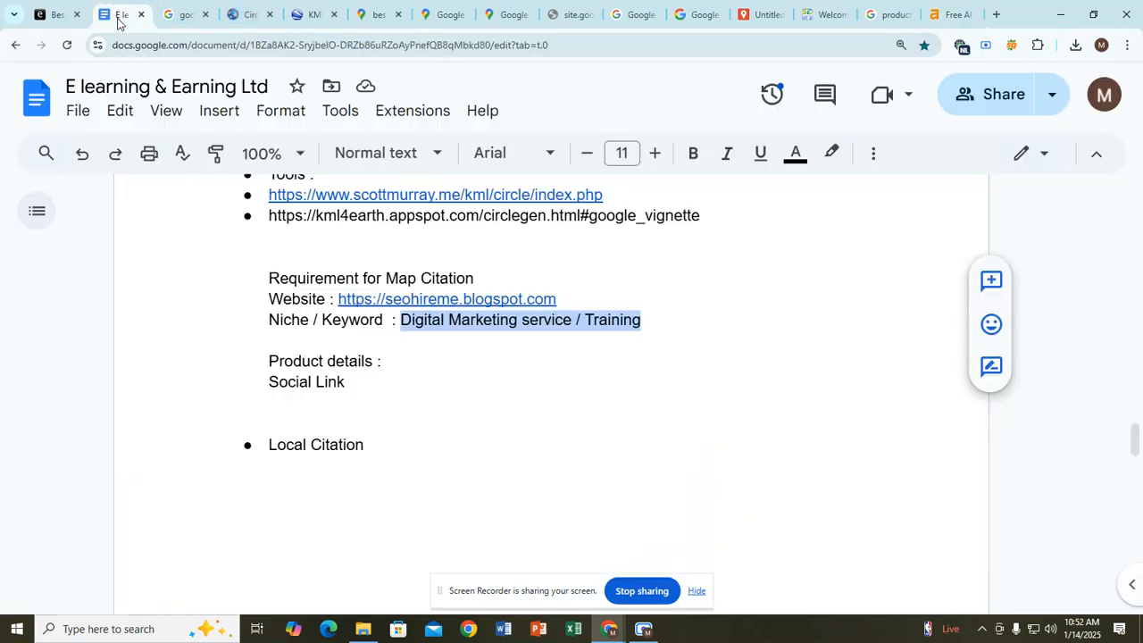
{"action": "left_click", "coordinate": [122, 15]}
Step: Paste the generated description after 'Product details :' and remove its '1.' numbering
{"action": "left_click", "coordinate": [394, 362]}
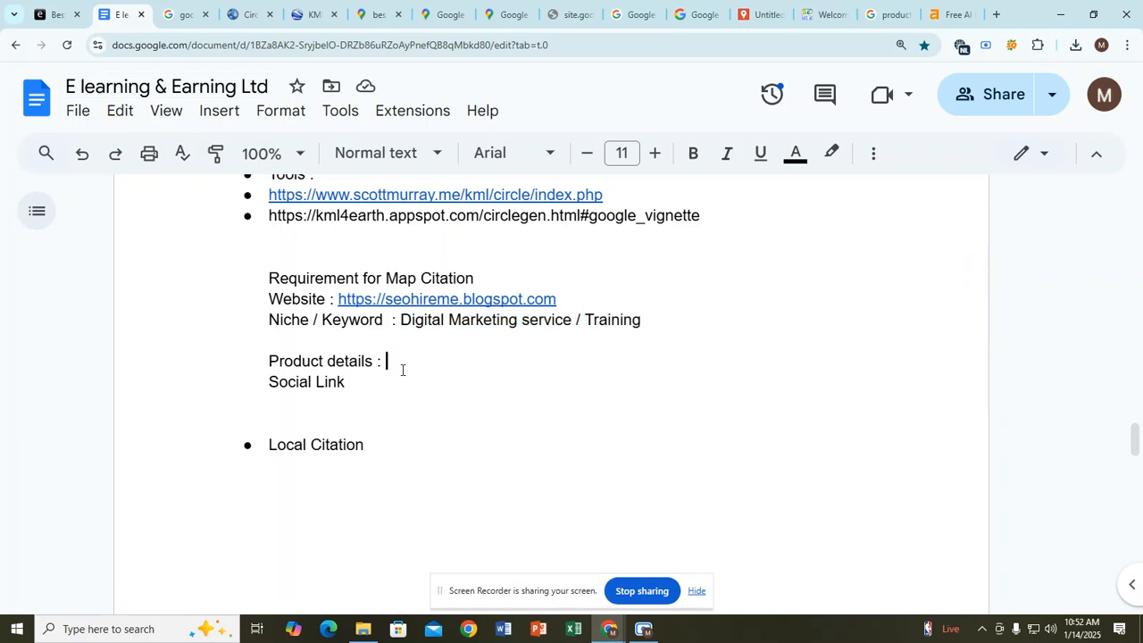
{"action": "key", "text": "ctrl+v"}
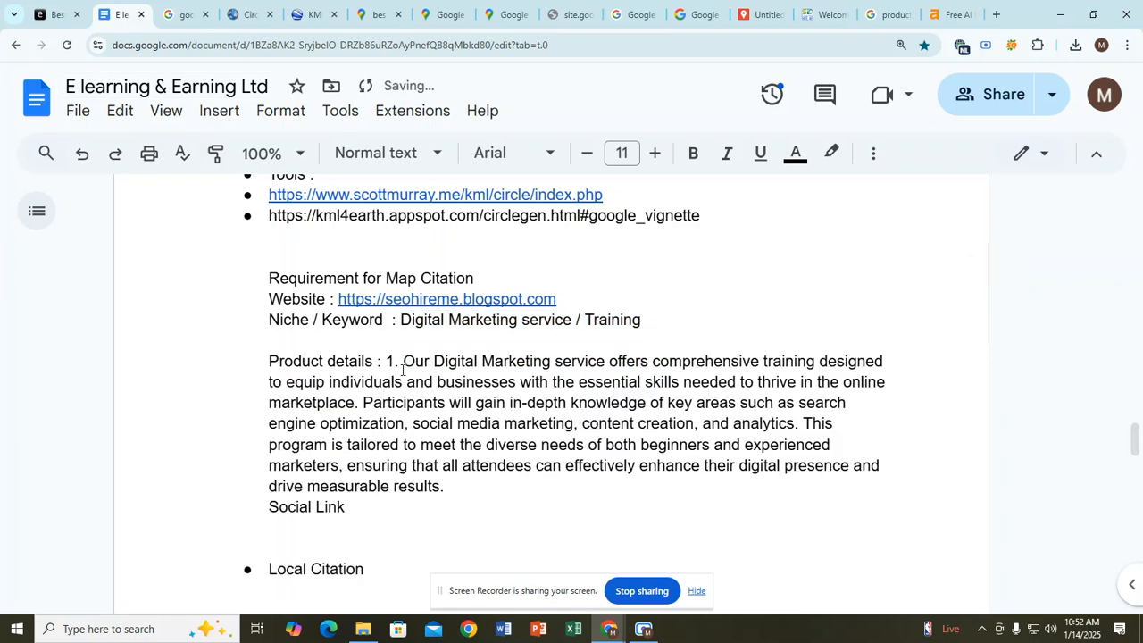
{"action": "left_click", "coordinate": [402, 366]}
{"action": "key", "text": "BackSpace"}
{"action": "key", "text": "BackSpace"}
{"action": "key", "text": "BackSpace"}
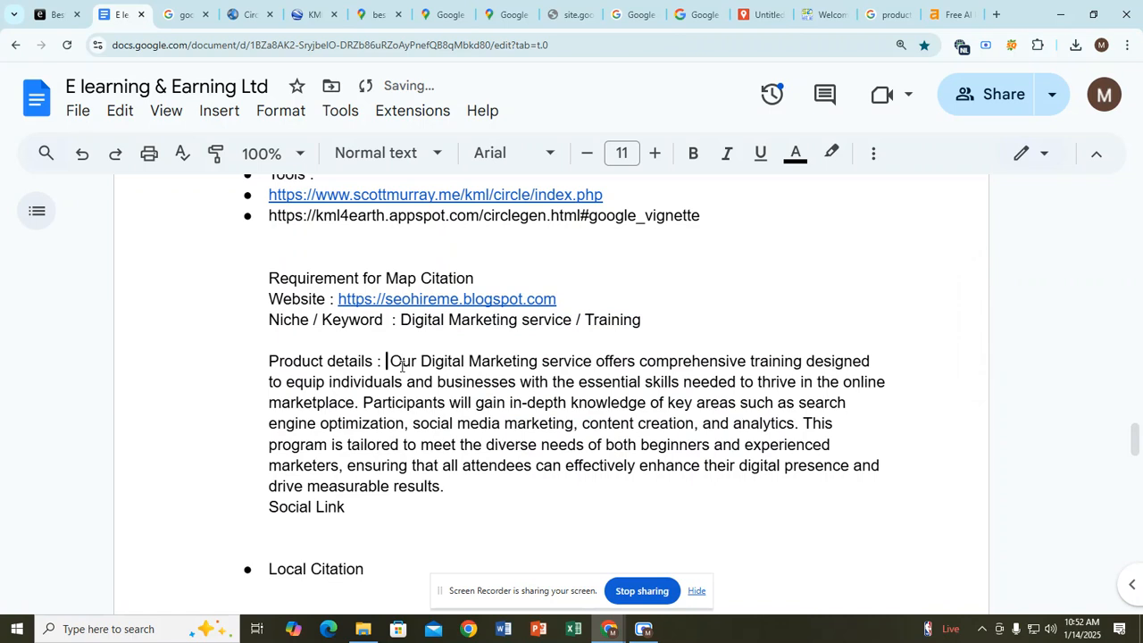
Step: Insert a blank line above Social Link and add ' : ' after it
{"action": "scroll", "coordinate": [402, 365], "scroll_direction": "down", "scroll_amount": 2}
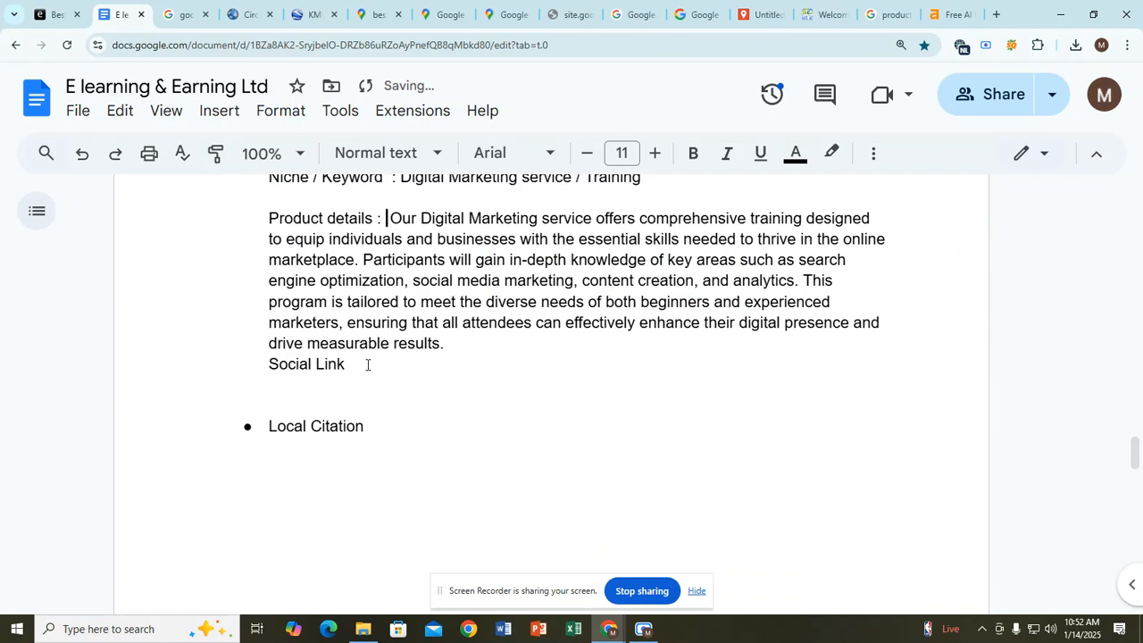
{"action": "left_click", "coordinate": [367, 365]}
{"action": "left_click", "coordinate": [269, 363]}
{"action": "key", "text": "Return"}
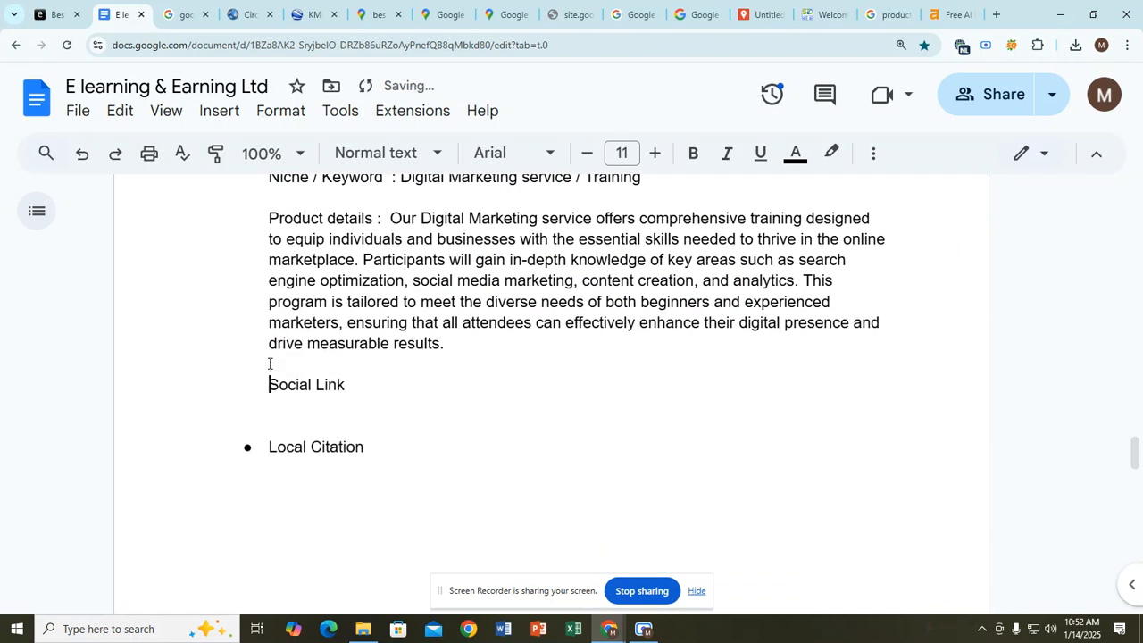
{"action": "left_click", "coordinate": [364, 384]}
{"action": "type", "text": ":"}
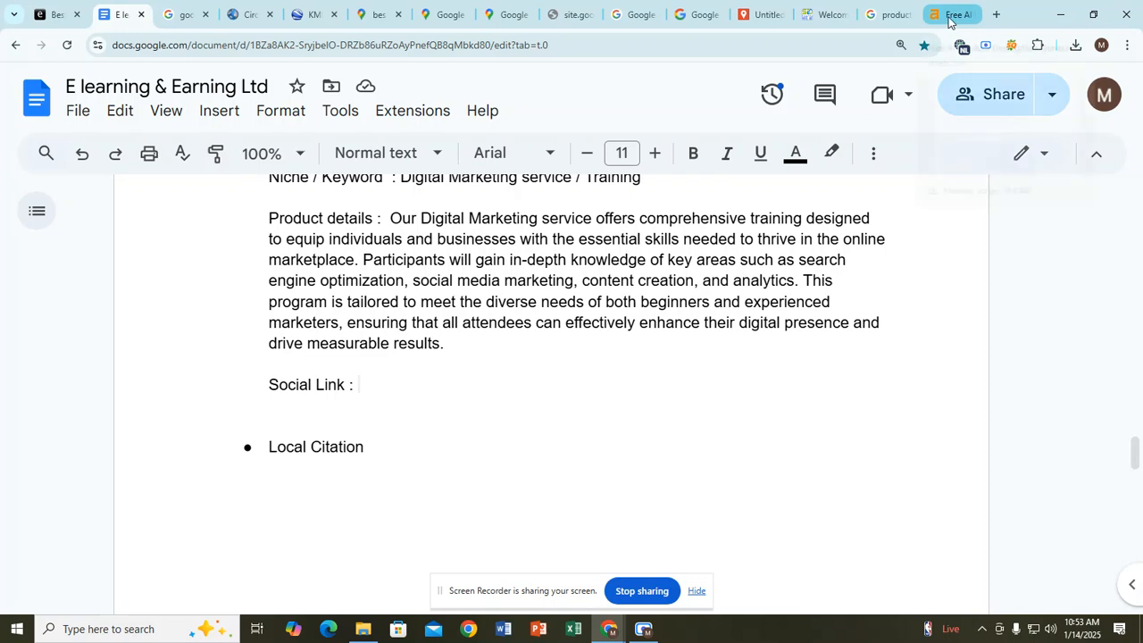
Step: Search Google for 'seo hire me' and open the SEO HIRE ME Facebook page
{"action": "left_click", "coordinate": [996, 15]}
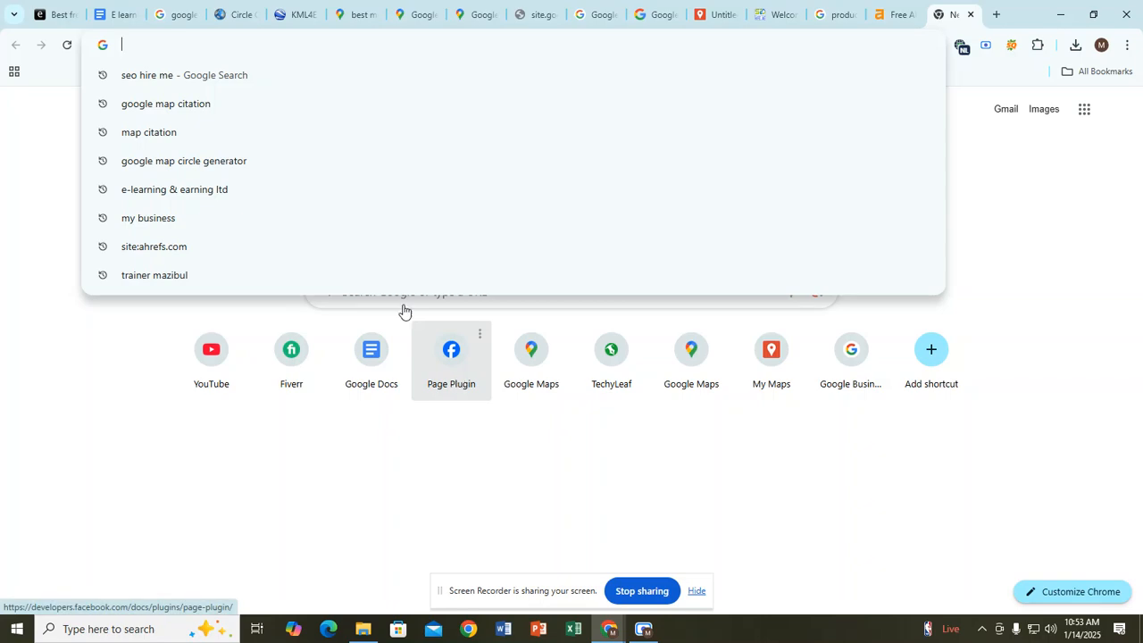
{"action": "type", "text": "se"}
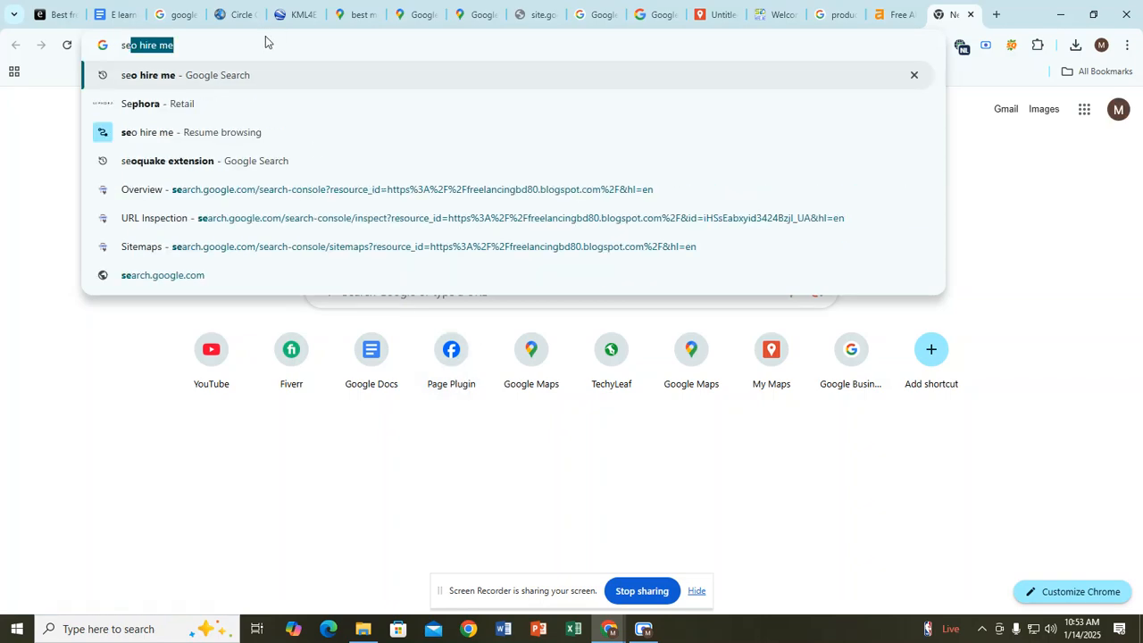
{"action": "key", "text": "Return"}
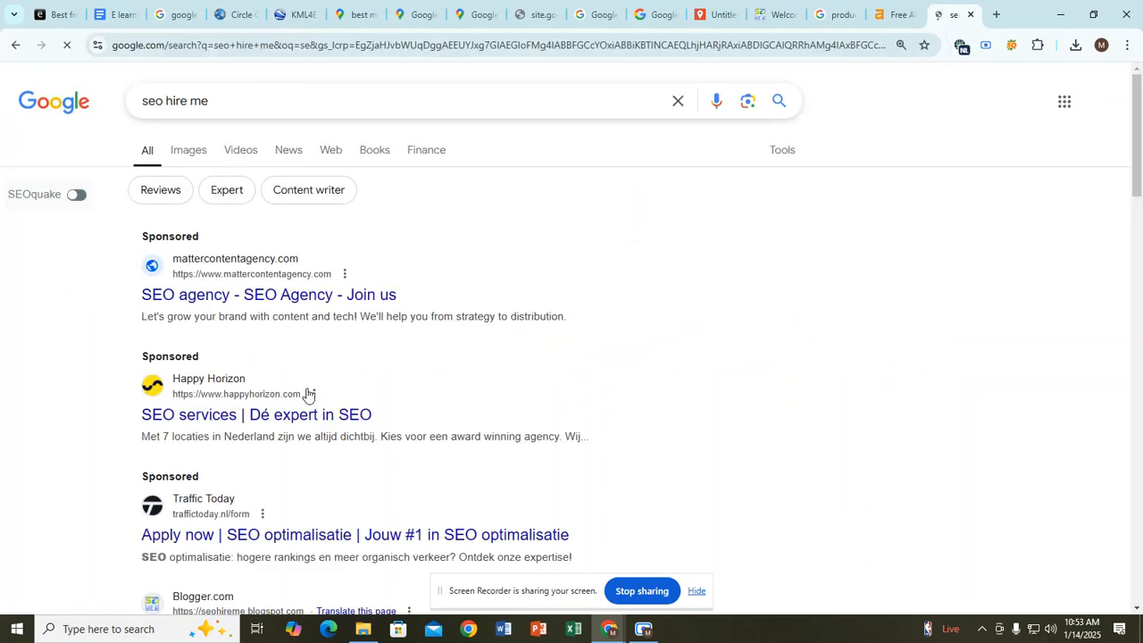
{"action": "scroll", "coordinate": [241, 311], "scroll_direction": "down", "scroll_amount": 7}
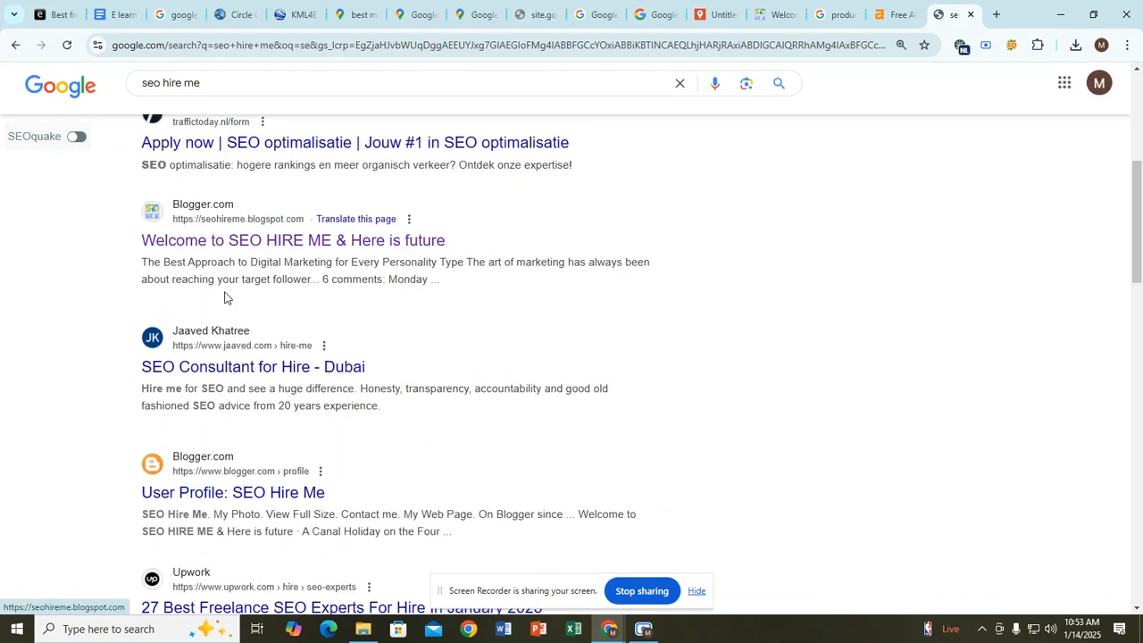
{"action": "scroll", "coordinate": [226, 300], "scroll_direction": "down", "scroll_amount": 5}
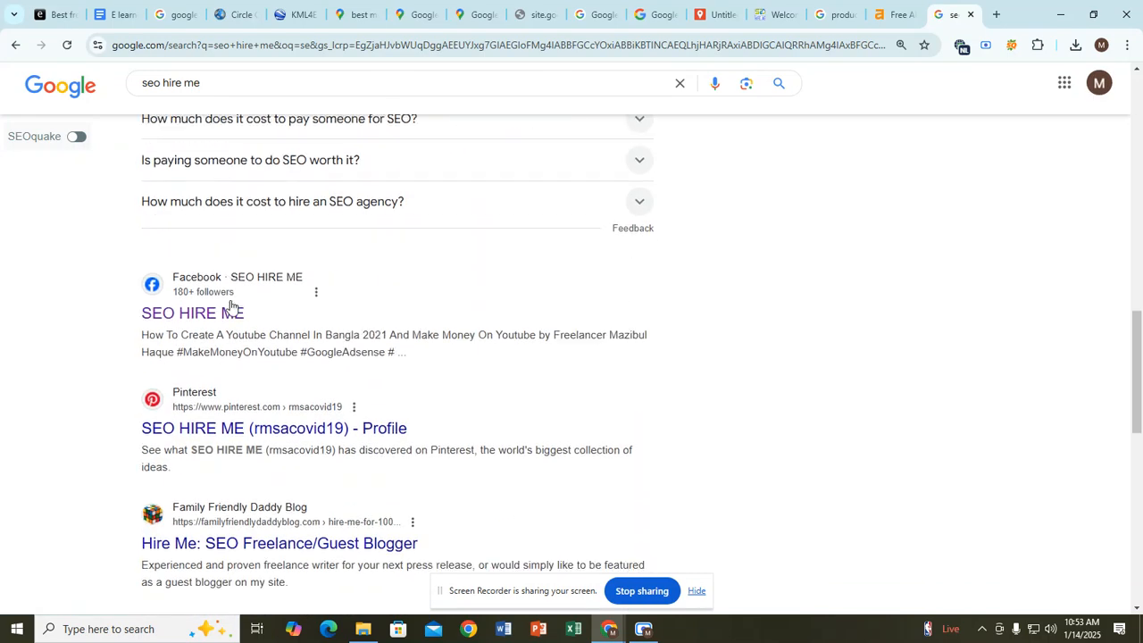
{"action": "left_click", "coordinate": [219, 317]}
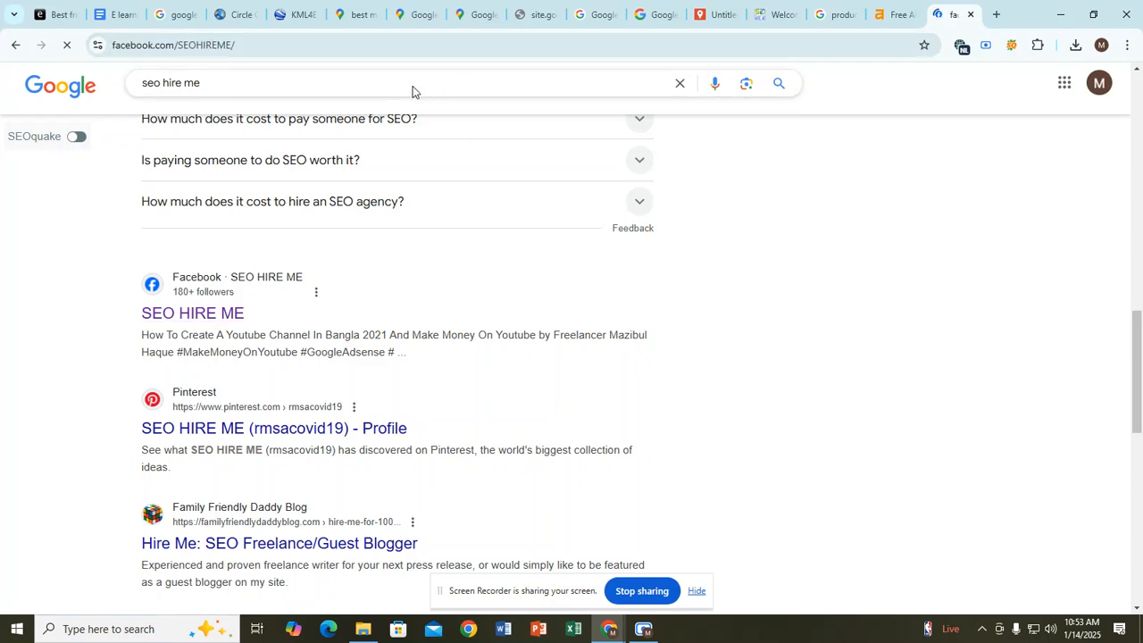
Step: Copy the Facebook page address and paste it after 'Social Link :' in the notes
{"action": "left_click", "coordinate": [255, 40]}
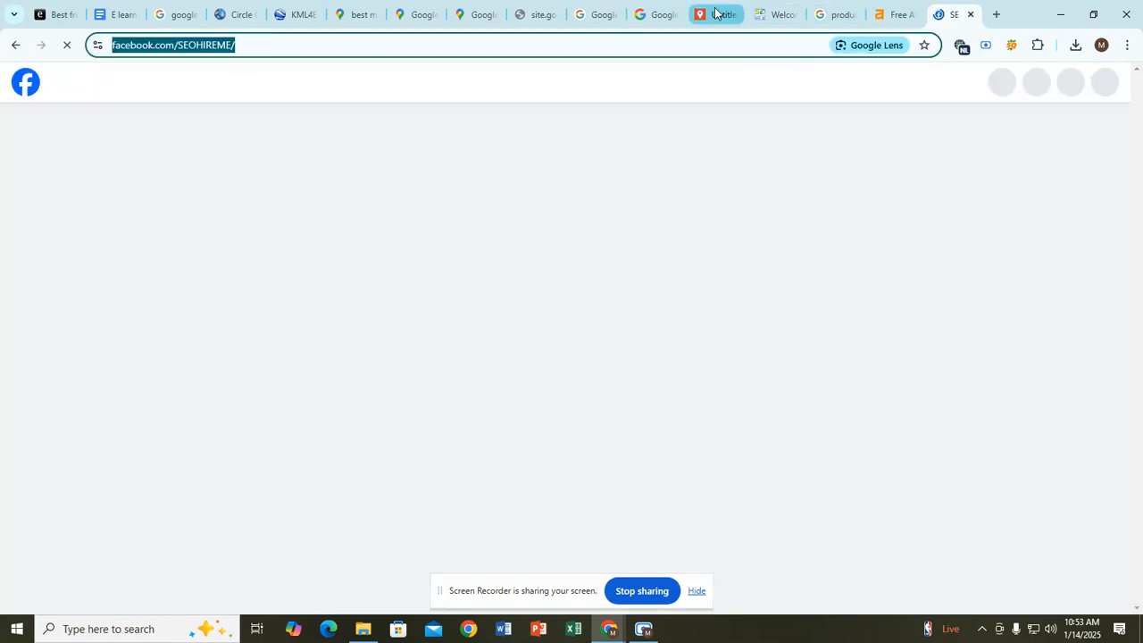
{"action": "left_click", "coordinate": [714, 14]}
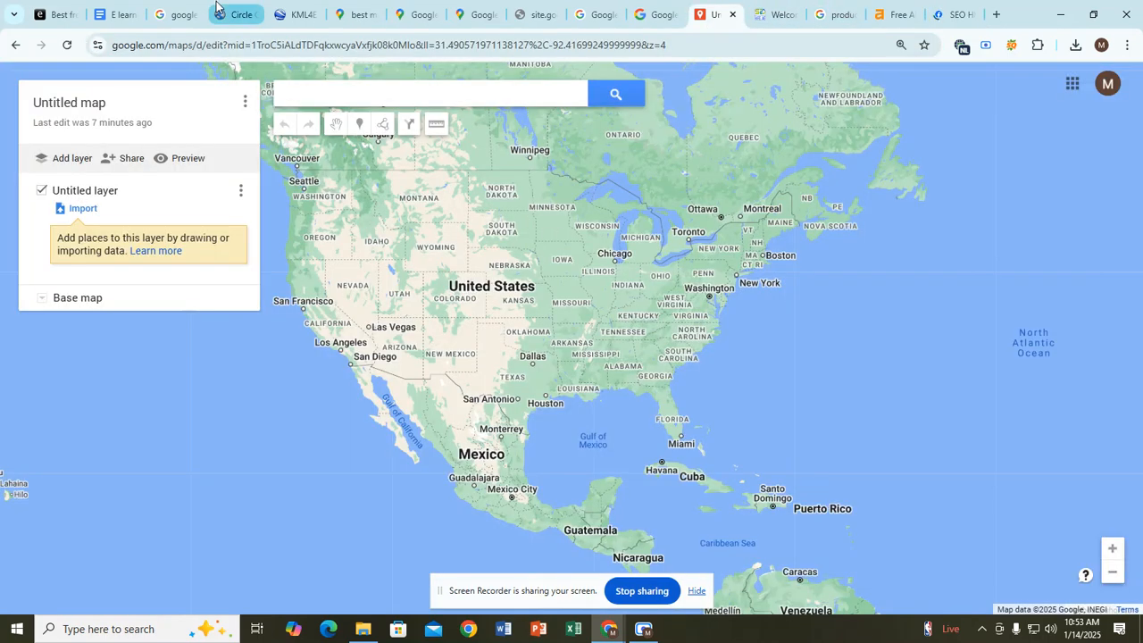
{"action": "left_click", "coordinate": [116, 14]}
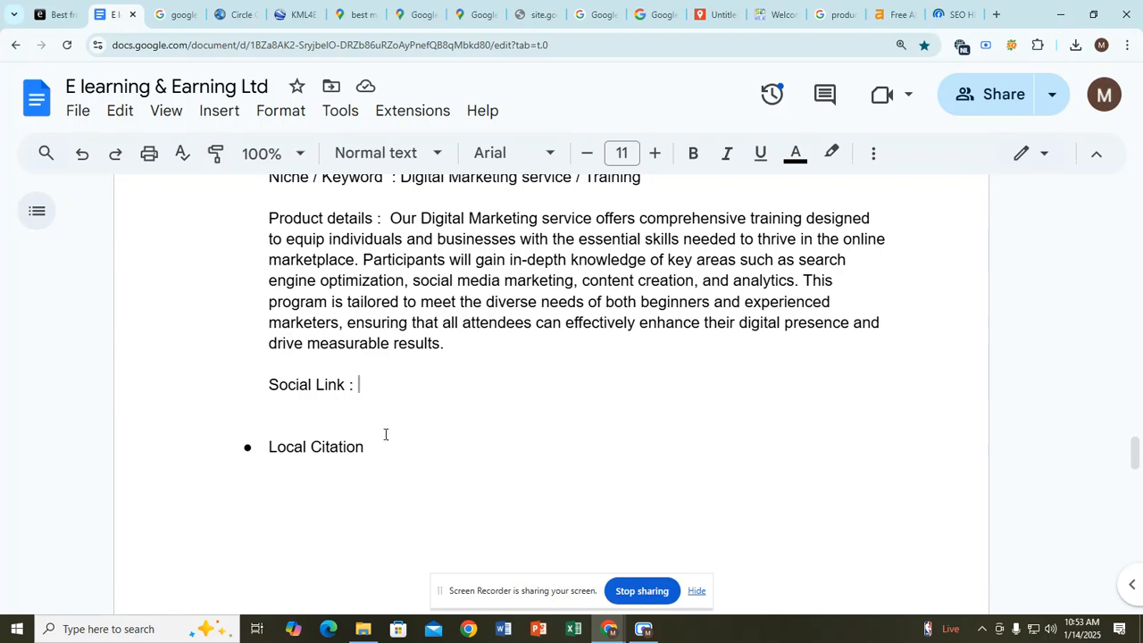
{"action": "key", "text": "ctrl+v"}
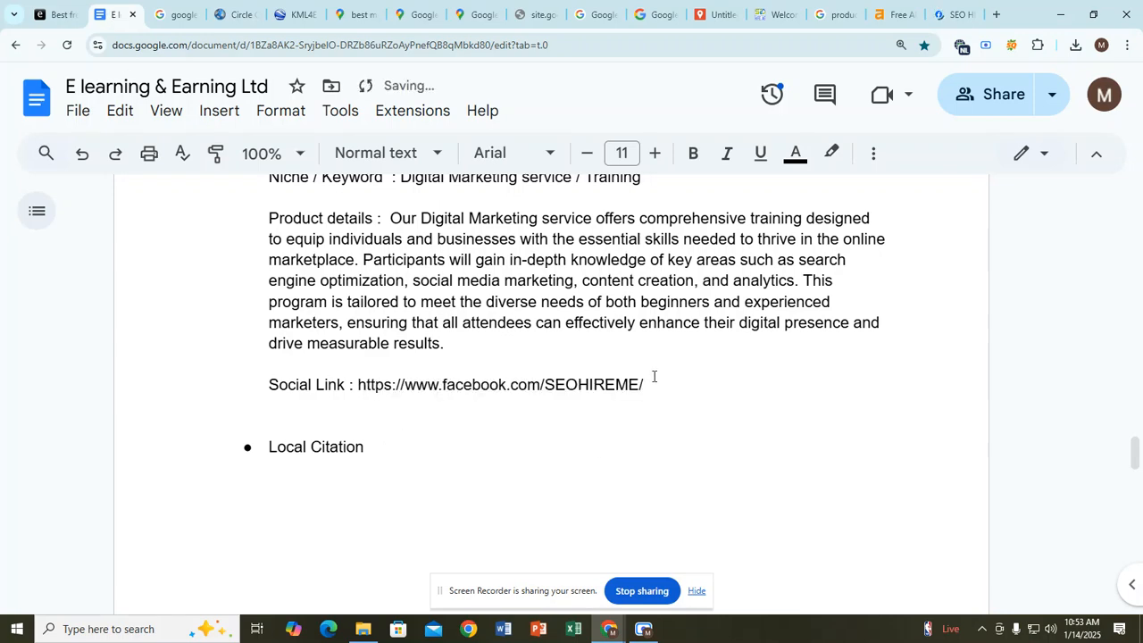
Step: Add a 'Location :' line below Social Link with the business's address
{"action": "key", "text": "Return"}
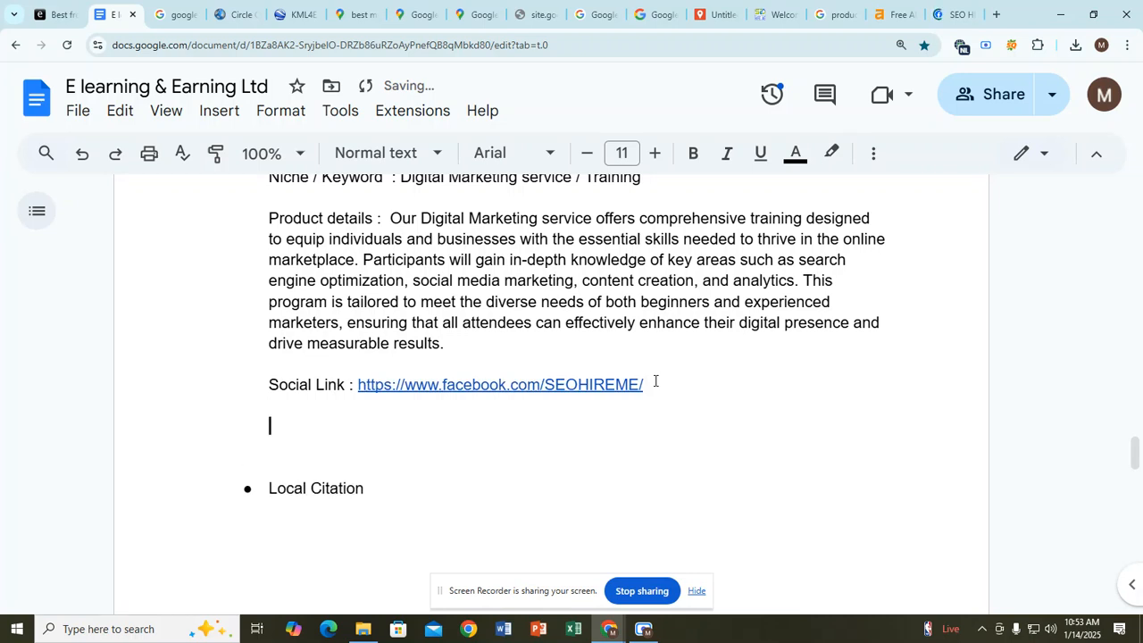
{"action": "type", "text": "Location : "}
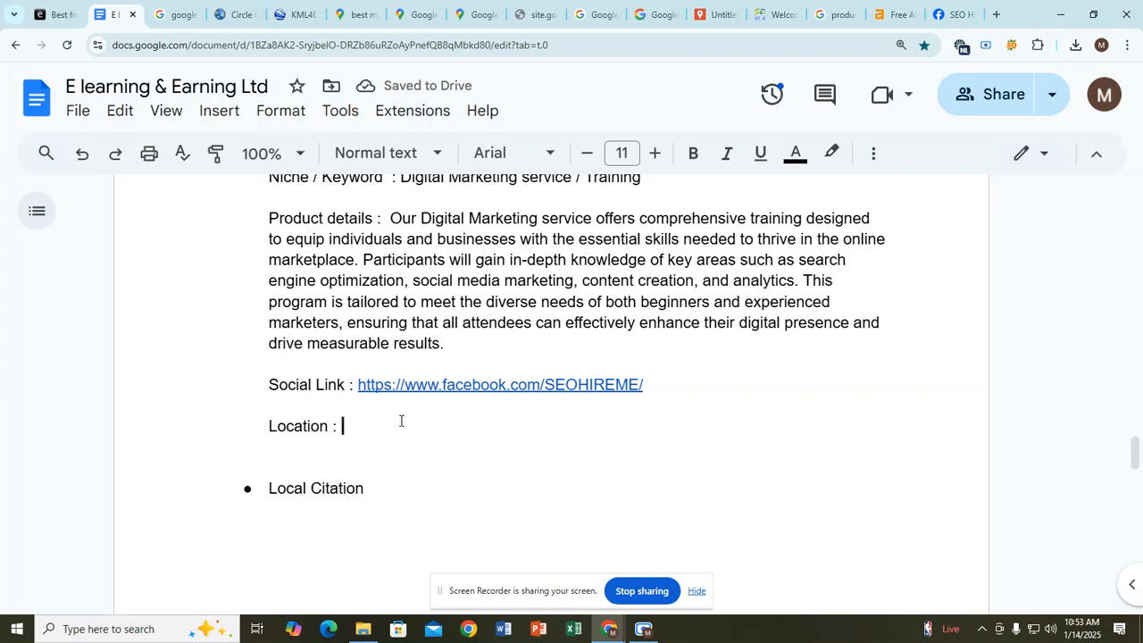
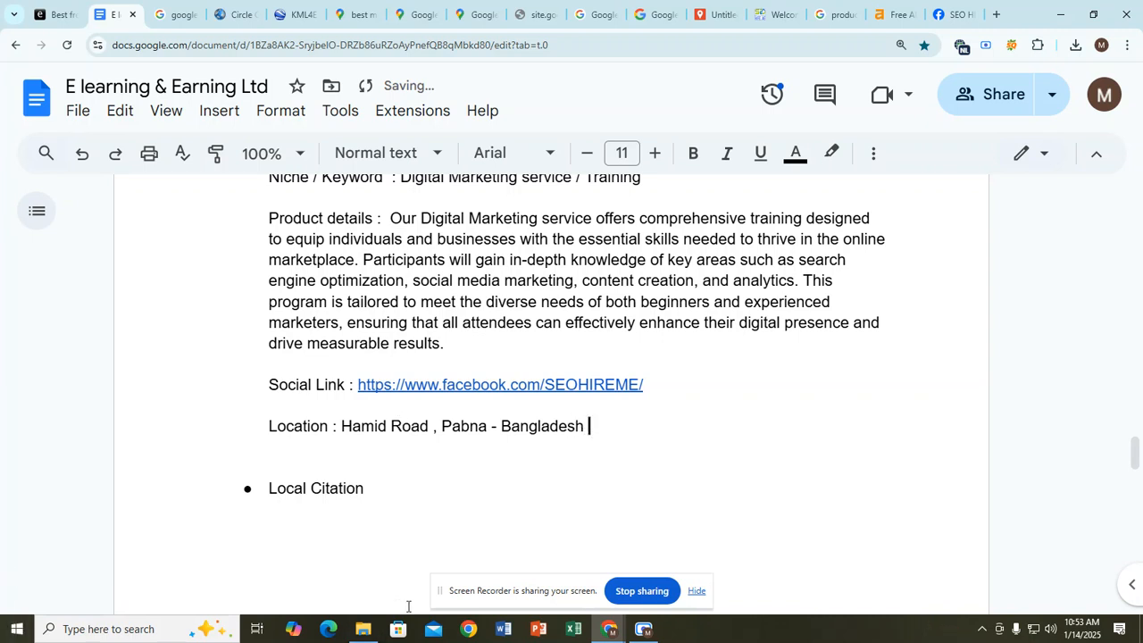
Step: Add a 'Phone Number :' line holding the business's phone number
{"action": "key", "text": "Return"}
{"action": "type", "text": "Phon"}
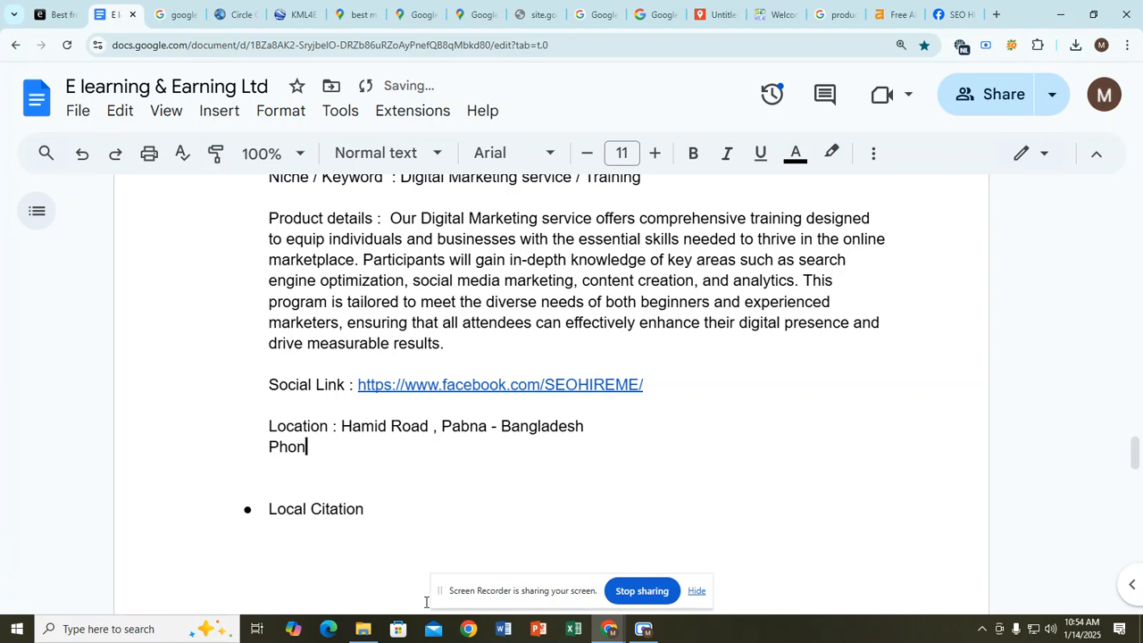
{"action": "type", "text": "e :"}
{"action": "key", "text": "BackSpace"}
{"action": "type", "text": "nu"}
{"action": "key", "text": "BackSpace"}
{"action": "key", "text": "BackSpace"}
{"action": "type", "text": "Number :"}
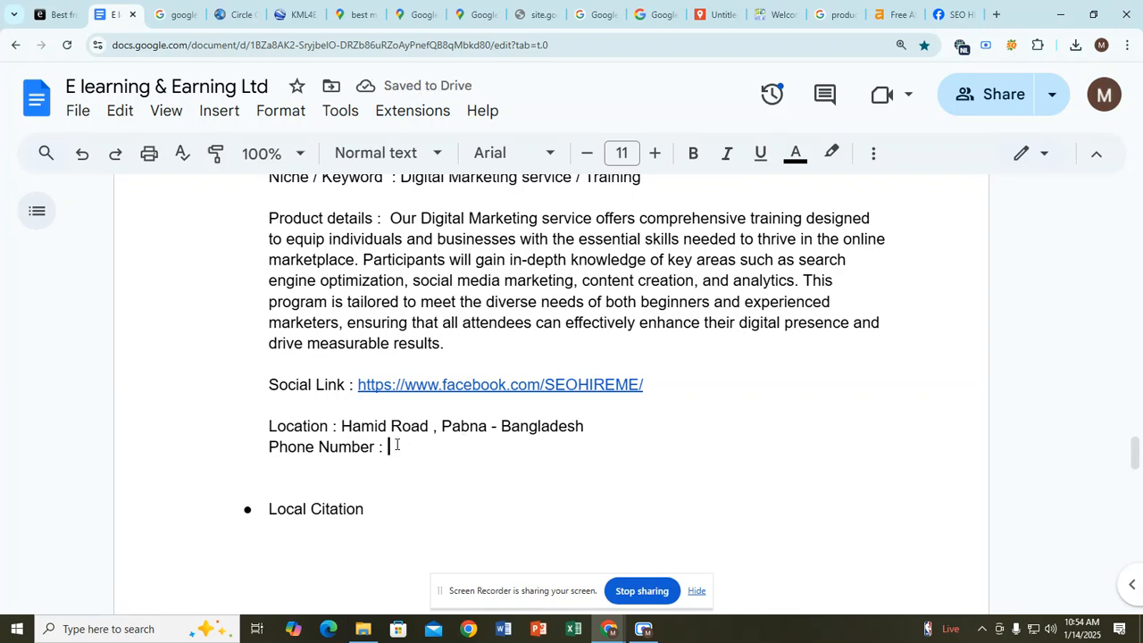
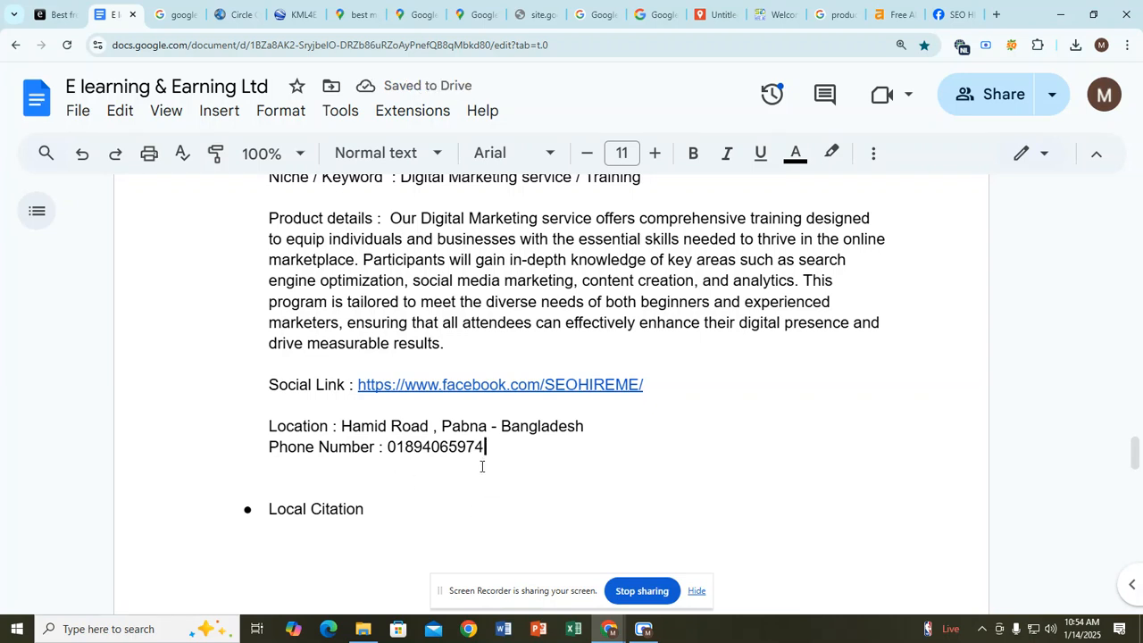
{"action": "scroll", "coordinate": [520, 455], "scroll_direction": "up", "scroll_amount": 1}
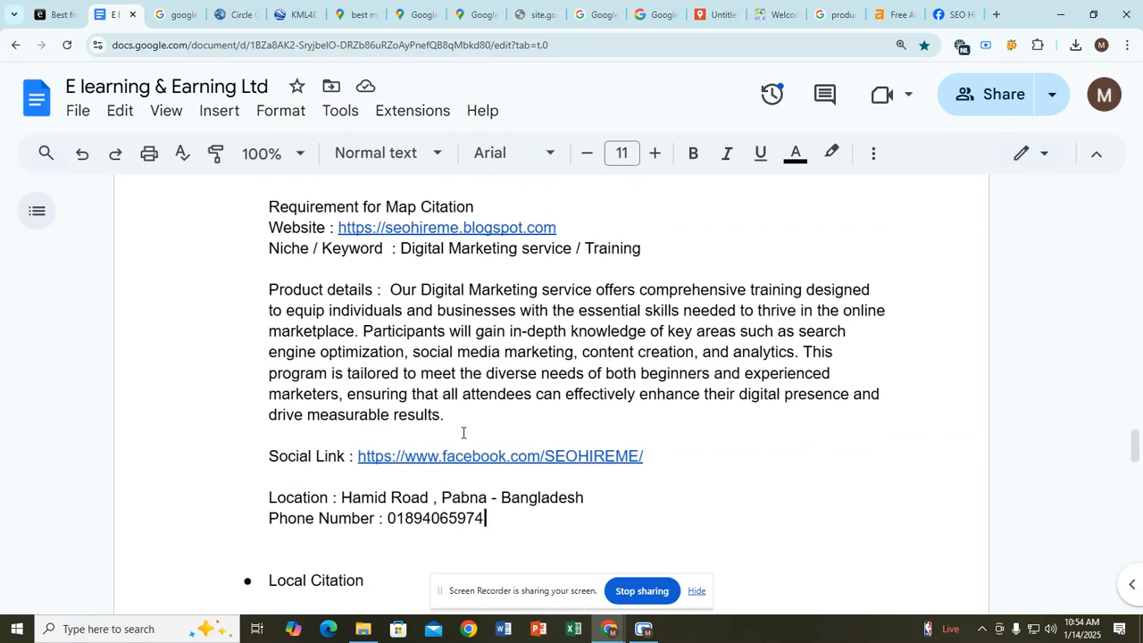
Step: Add a 'Photo' line below the phone number in the requirements
{"action": "key", "text": "ctrl+minus"}
{"action": "key", "text": "ctrl+minus"}
{"action": "key", "text": "ctrl+plus"}
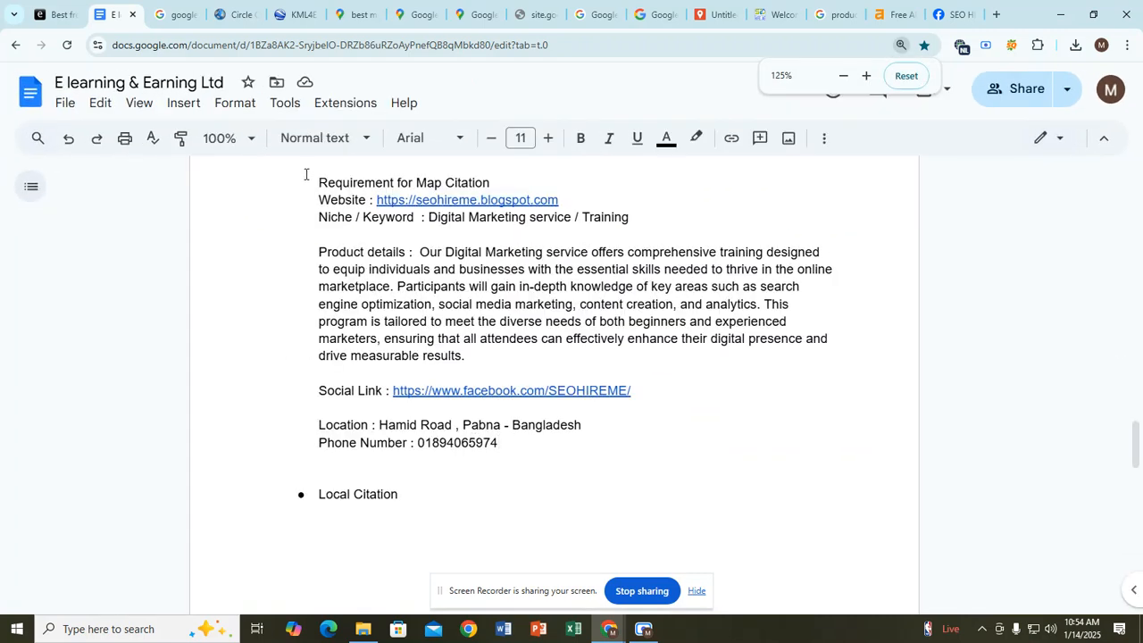
{"action": "left_click_drag", "start_coordinate": [321, 184], "coordinate": [509, 443]}
{"action": "left_click", "coordinate": [506, 442]}
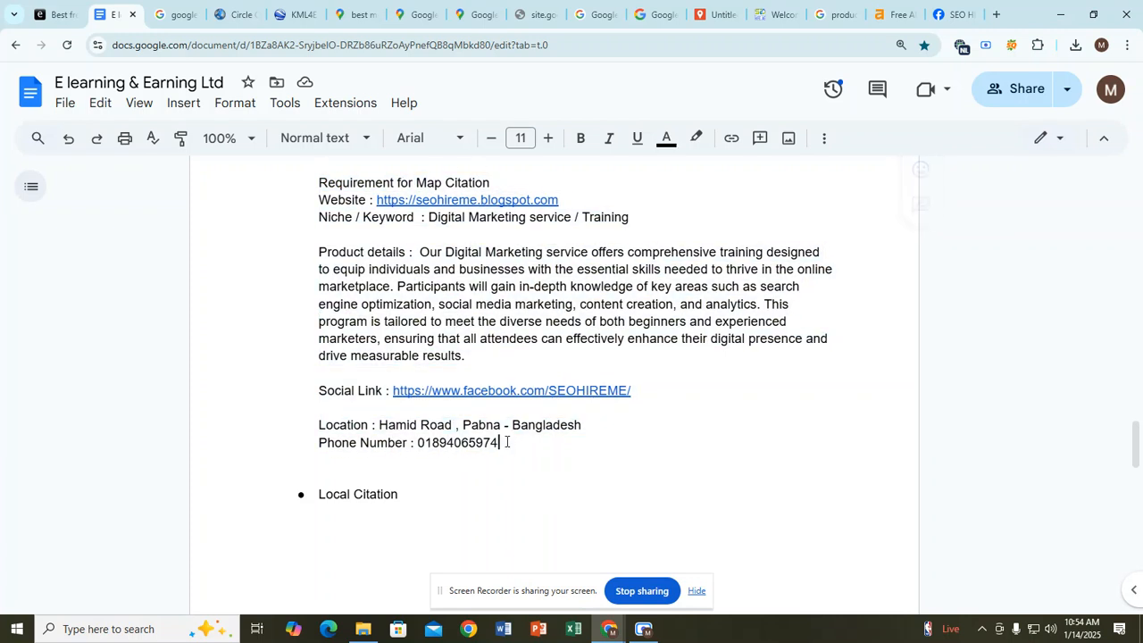
{"action": "key", "text": "Return"}
{"action": "type", "text": "PH"}
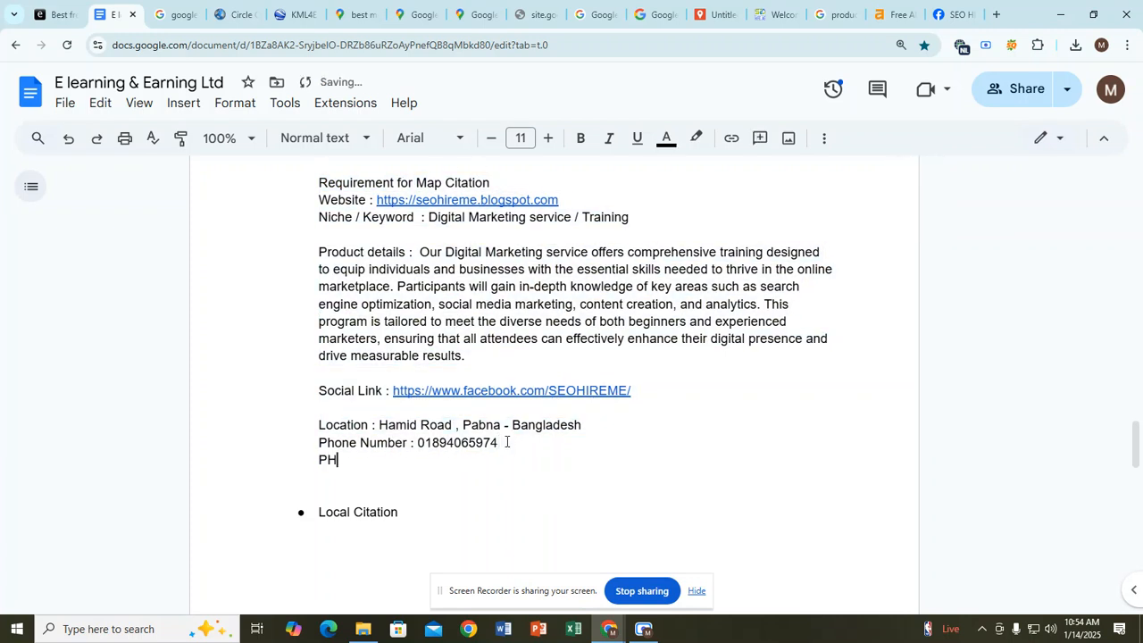
{"action": "type", "text": "o"}
{"action": "key", "text": "BackSpace"}
{"action": "key", "text": "BackSpace"}
{"action": "key", "text": "BackSpace"}
{"action": "type", "text": "Photo"}
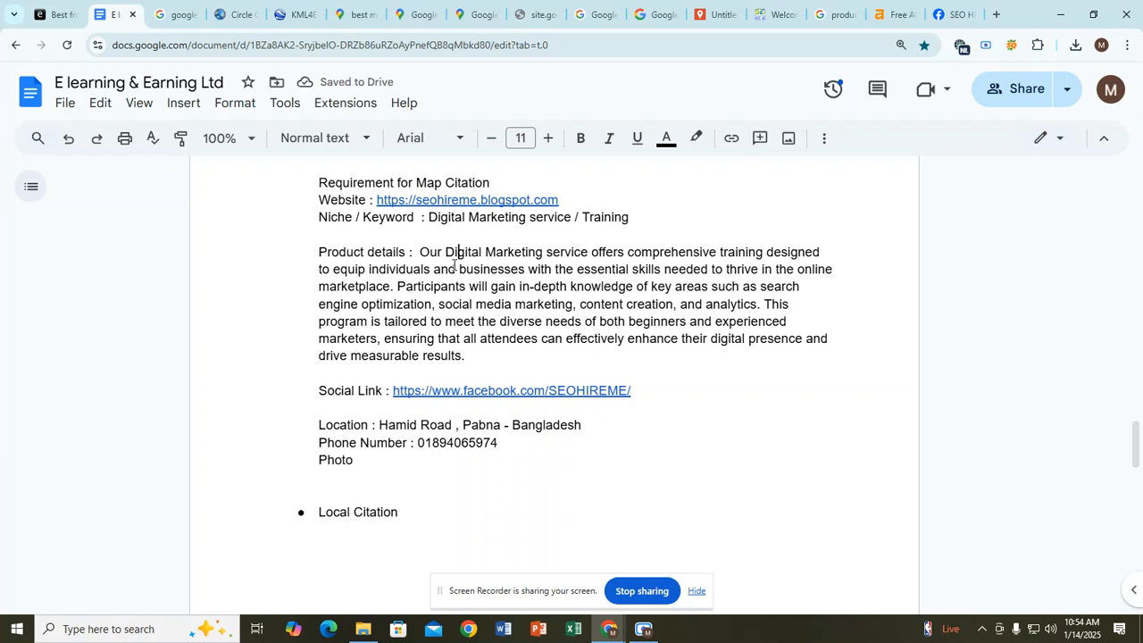
Step: Review the requirements down to Photo, zoom back in, and open a new Chrome tab
{"action": "left_click_drag", "start_coordinate": [318, 185], "coordinate": [506, 456]}
{"action": "left_click", "coordinate": [505, 456]}
{"action": "left_click", "coordinate": [499, 373]}
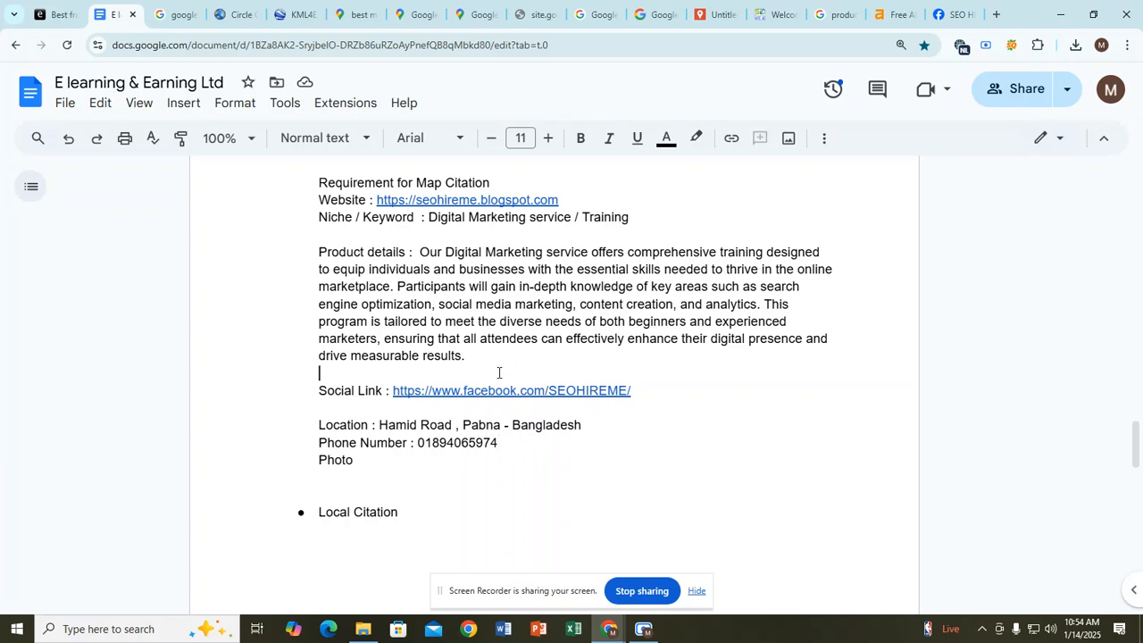
{"action": "left_click", "coordinate": [616, 203]}
{"action": "key", "text": "ctrl+plus"}
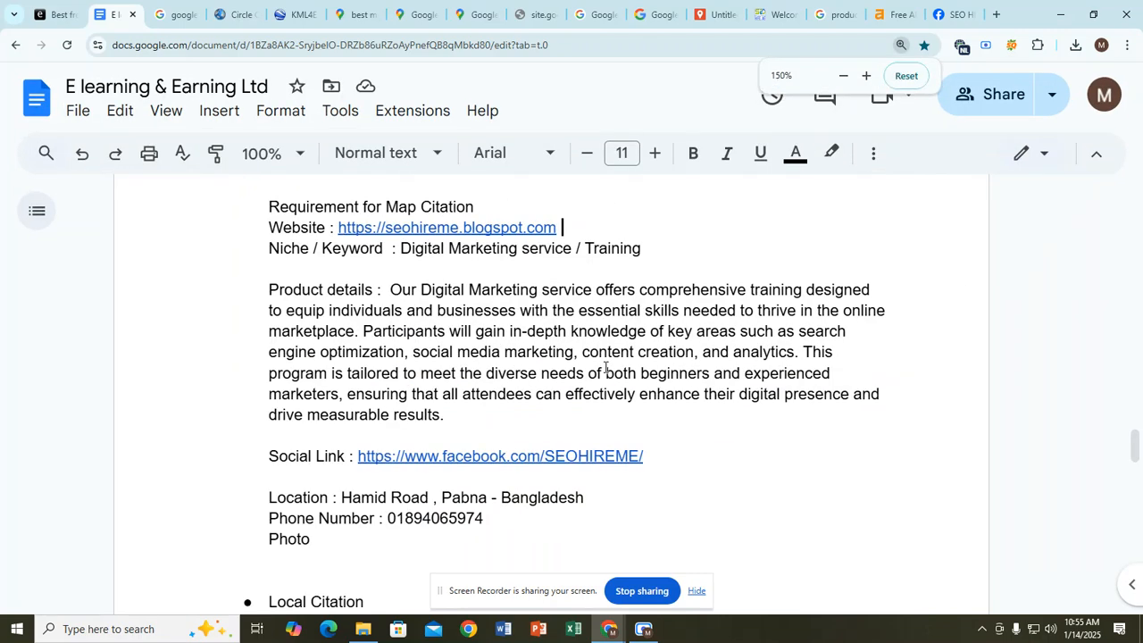
{"action": "left_click", "coordinate": [463, 414]}
{"action": "left_click", "coordinate": [644, 630]}
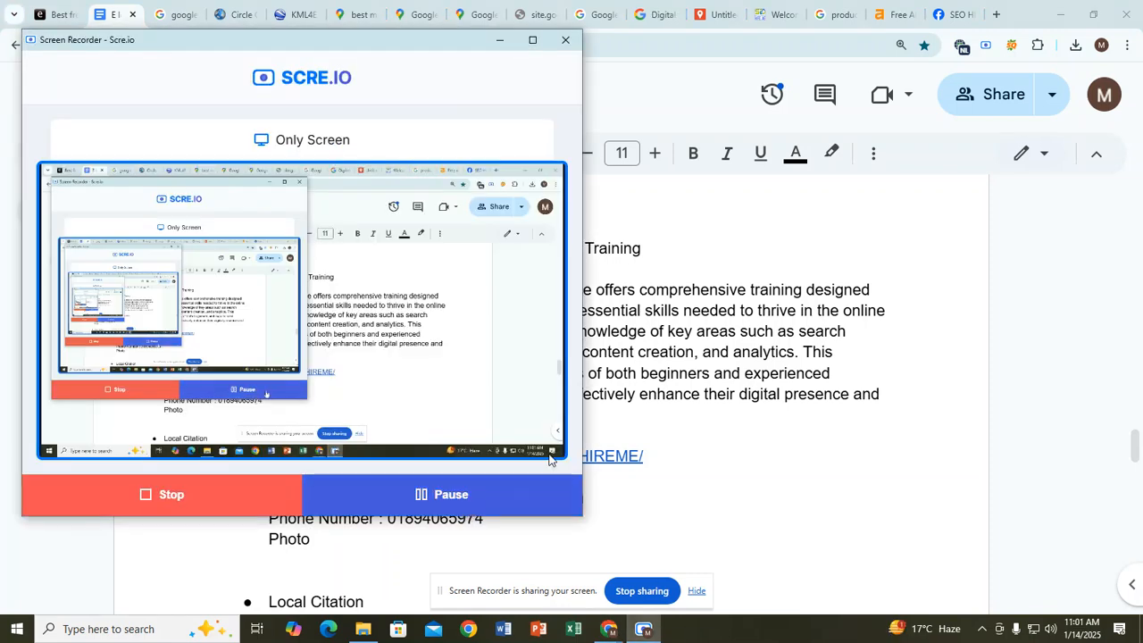
{"action": "left_click", "coordinate": [662, 331]}
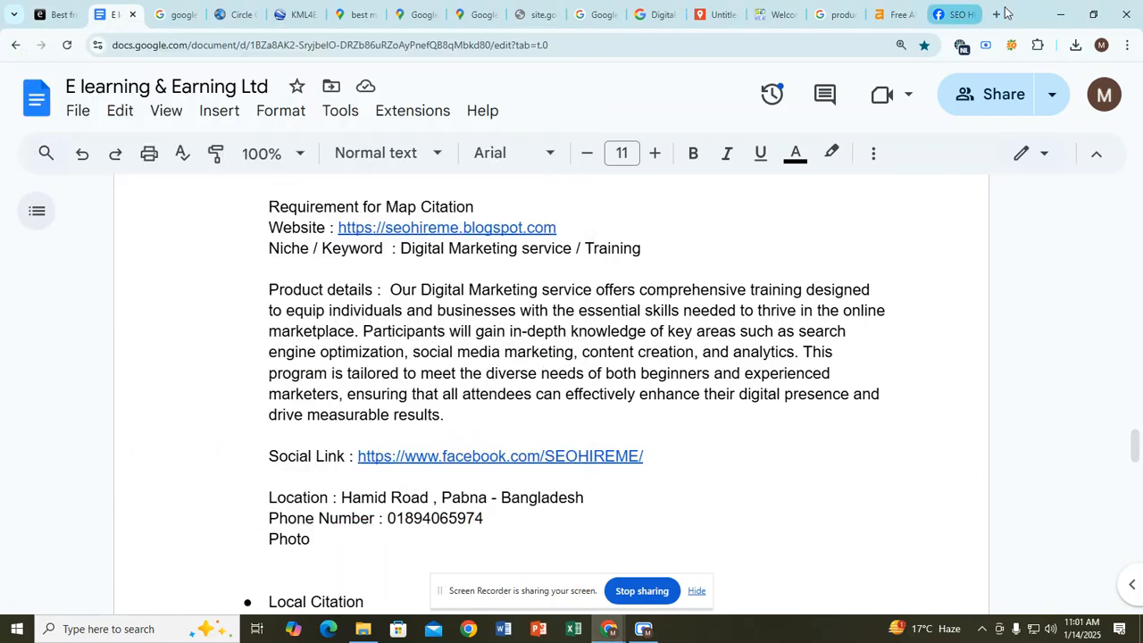
{"action": "key", "text": "ctrl+t"}
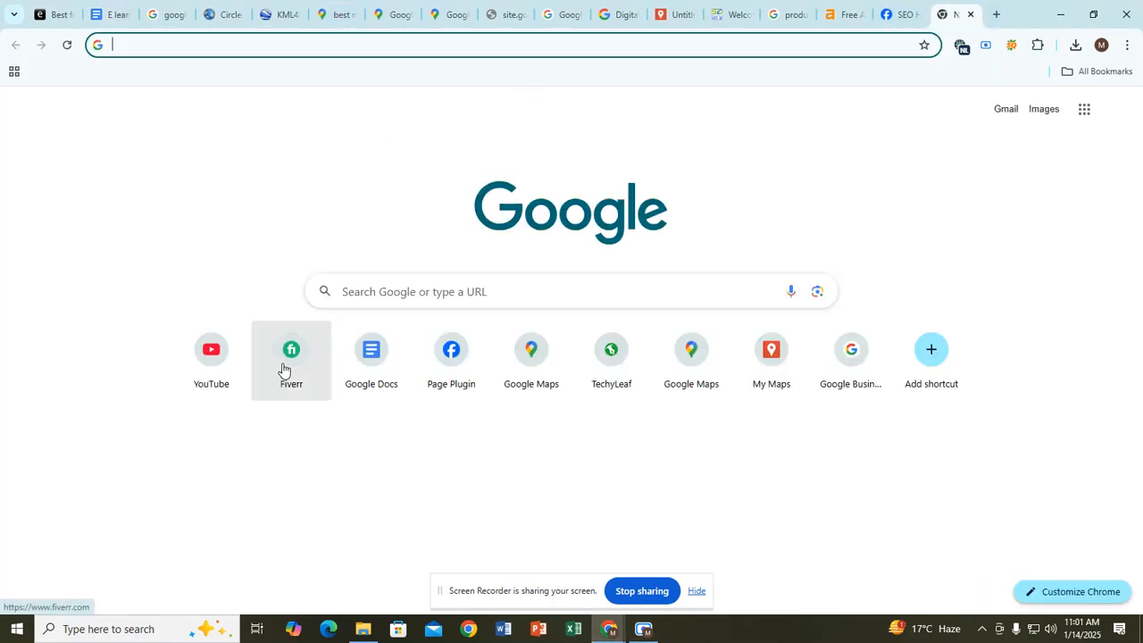
Step: Copy 'Map Citation' from the notes and search Fiverr for google map citation
{"action": "left_click", "coordinate": [288, 368]}
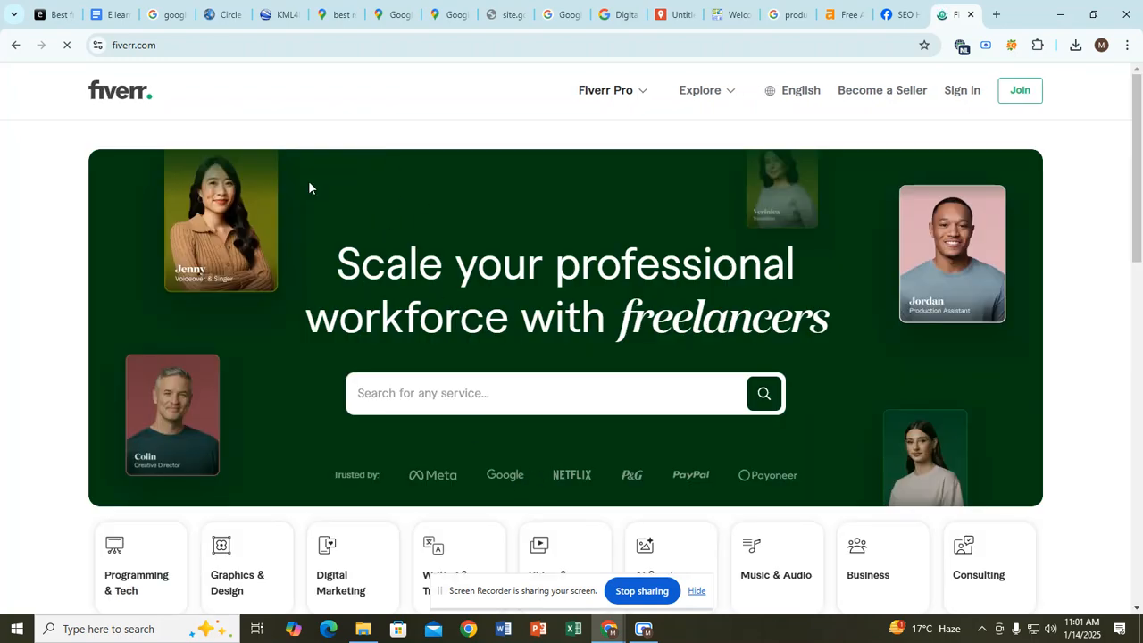
{"action": "left_click", "coordinate": [111, 15]}
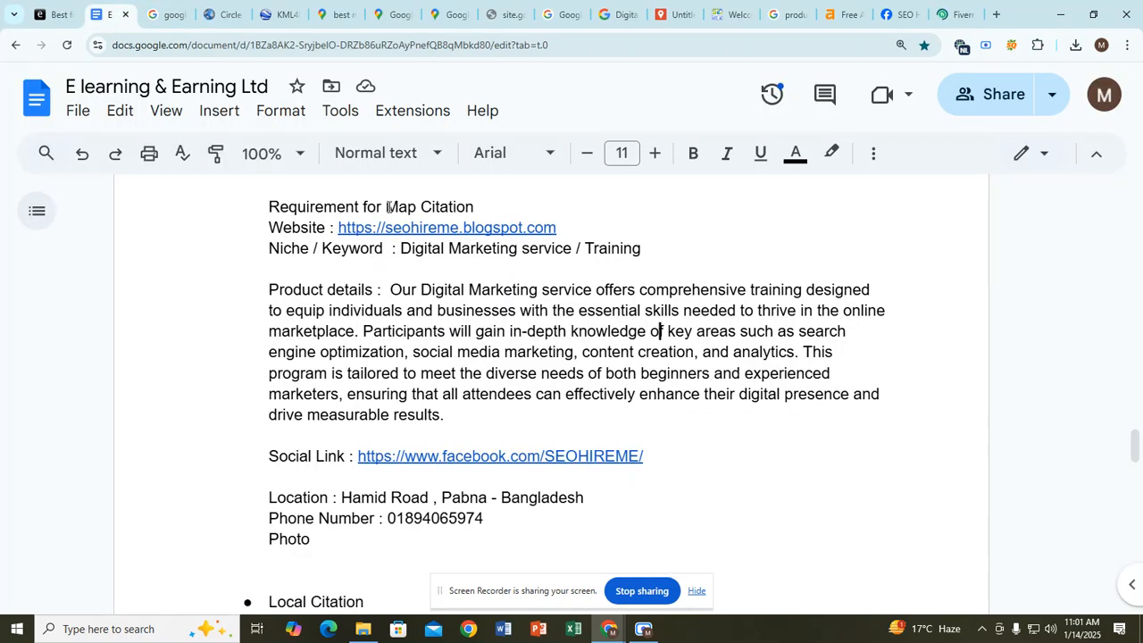
{"action": "left_click_drag", "start_coordinate": [386, 207], "coordinate": [473, 208]}
{"action": "key", "text": "ctrl+c"}
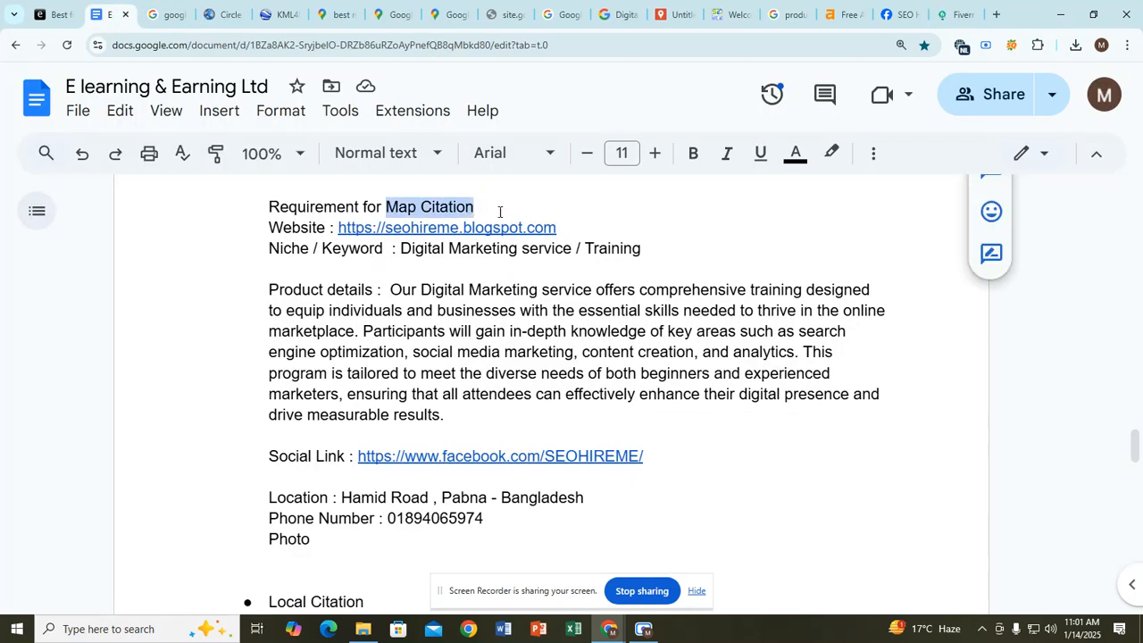
{"action": "left_click", "coordinate": [949, 15]}
{"action": "left_click", "coordinate": [408, 398]}
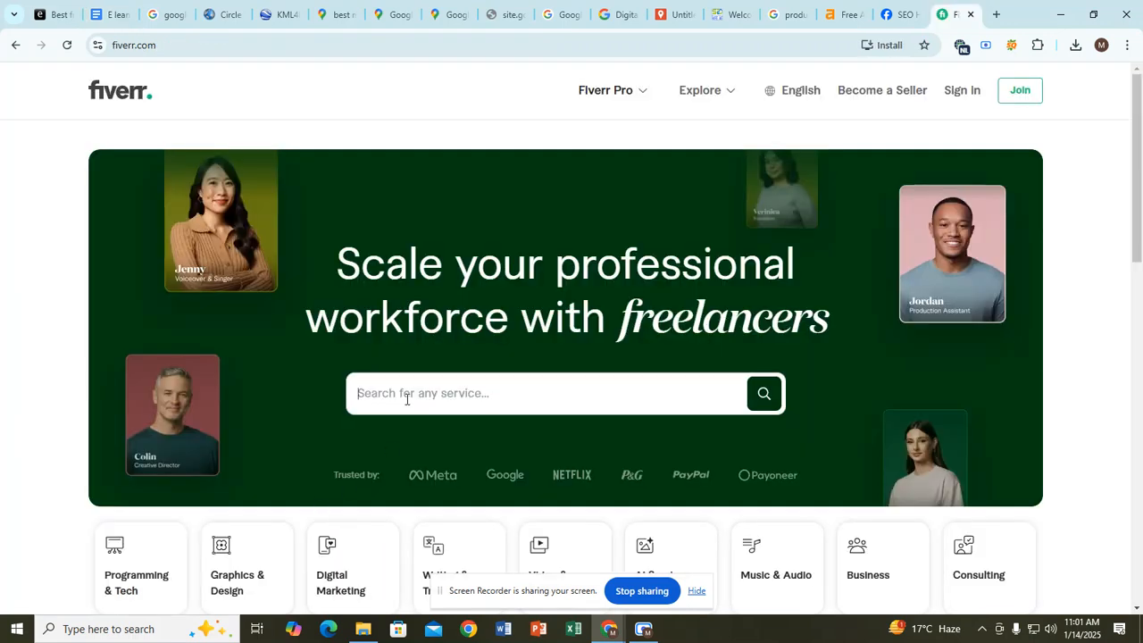
{"action": "key", "text": "ctrl+v"}
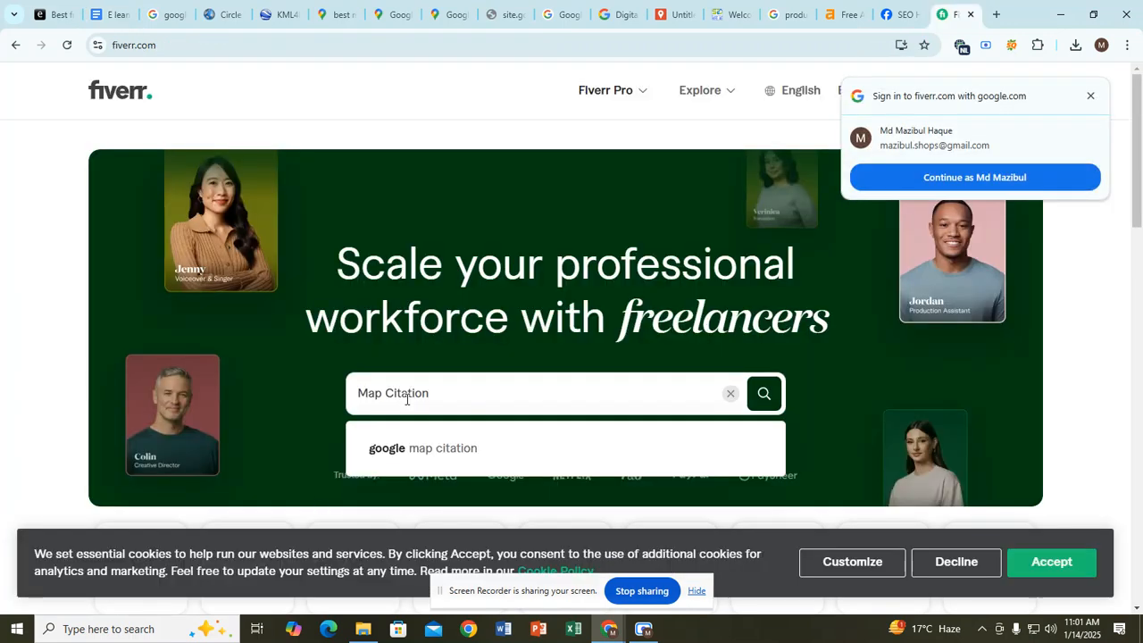
{"action": "left_click", "coordinate": [454, 455]}
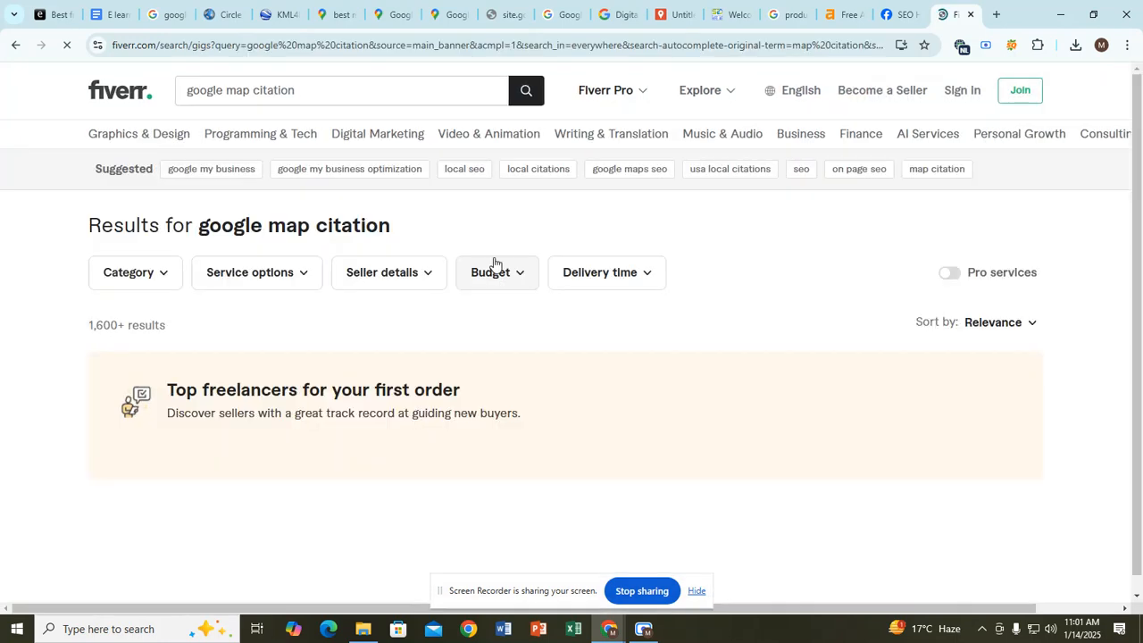
Step: Open the 350 google maps citations gig from the results in a new tab
{"action": "scroll", "coordinate": [425, 279], "scroll_direction": "down", "scroll_amount": 2}
{"action": "scroll", "coordinate": [428, 289], "scroll_direction": "down", "scroll_amount": 2}
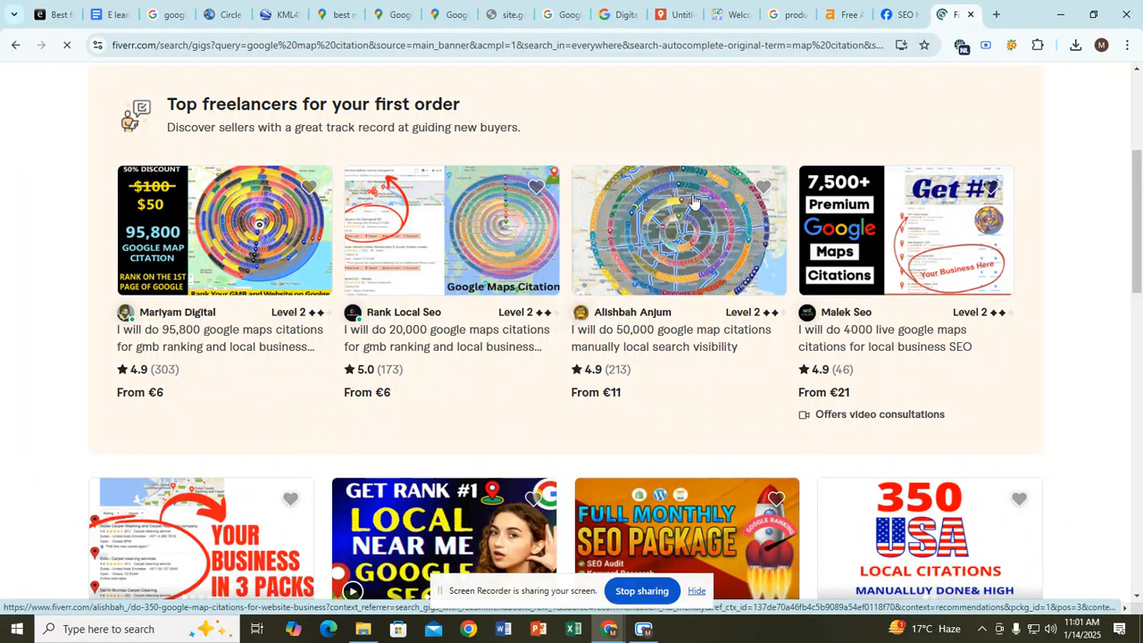
{"action": "scroll", "coordinate": [702, 252], "scroll_direction": "down", "scroll_amount": 5}
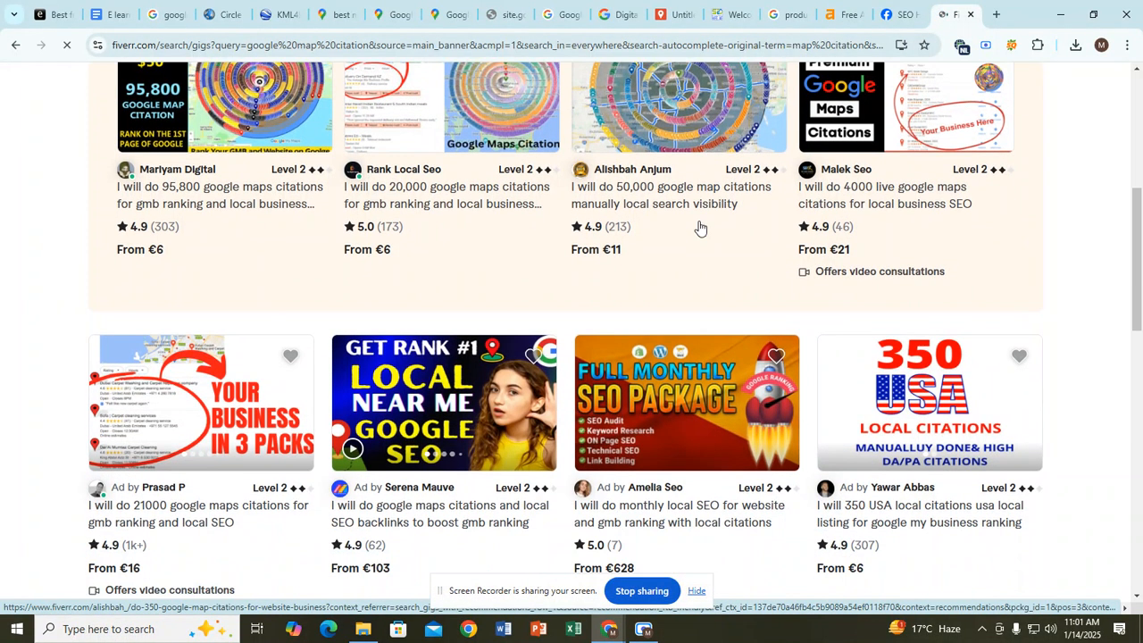
{"action": "scroll", "coordinate": [410, 331], "scroll_direction": "down", "scroll_amount": 1}
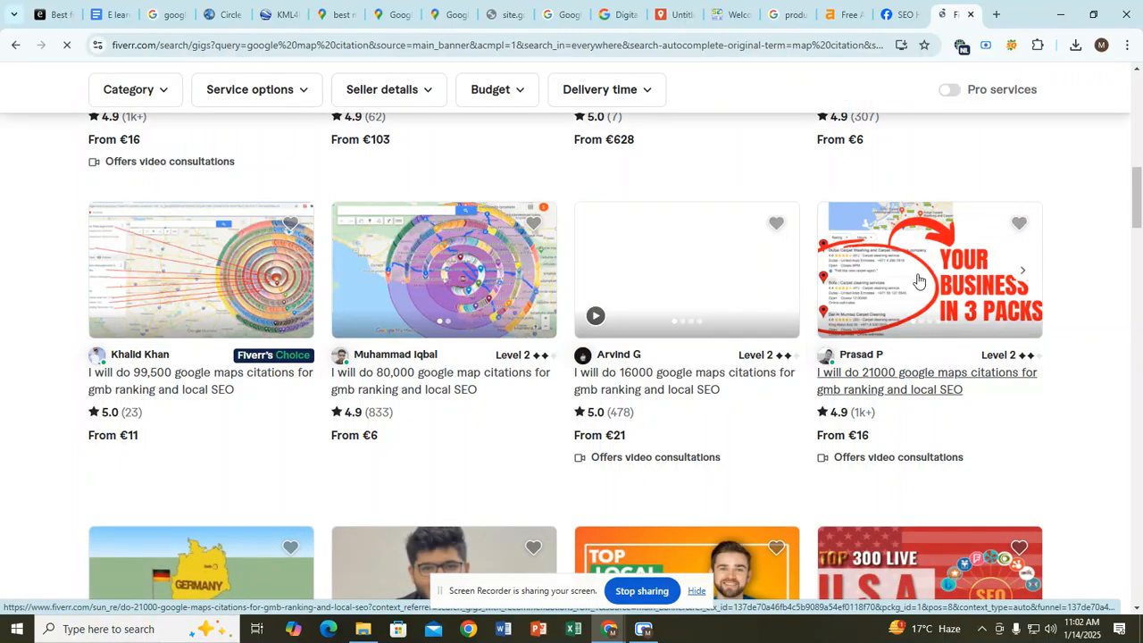
{"action": "scroll", "coordinate": [938, 339], "scroll_direction": "down", "scroll_amount": 4}
{"action": "scroll", "coordinate": [433, 313], "scroll_direction": "down", "scroll_amount": 5}
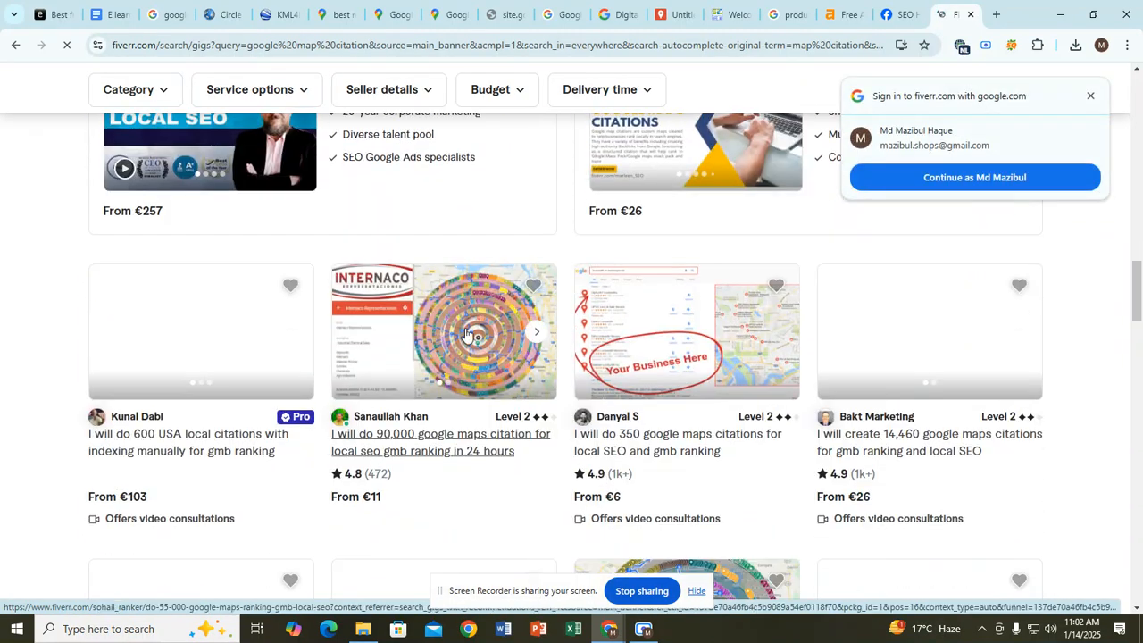
{"action": "scroll", "coordinate": [451, 330], "scroll_direction": "down", "scroll_amount": 2}
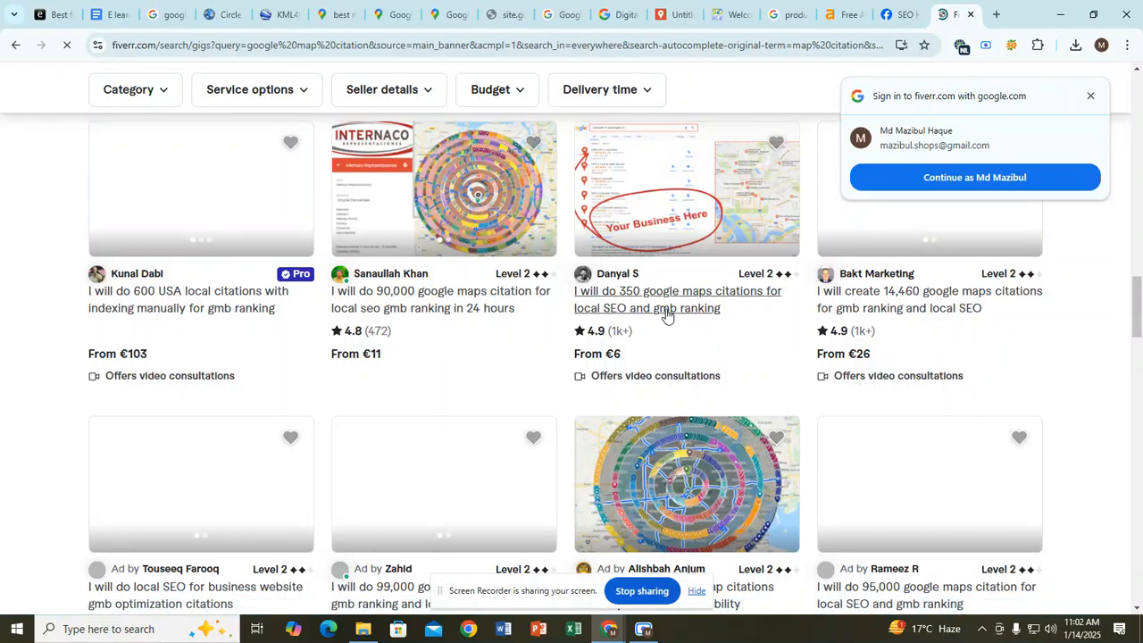
{"action": "right_click", "coordinate": [668, 314]}
{"action": "left_click", "coordinate": [692, 330]}
Step: Review the gig's package description, Local IP note, basic price and title
{"action": "left_click", "coordinate": [939, 6]}
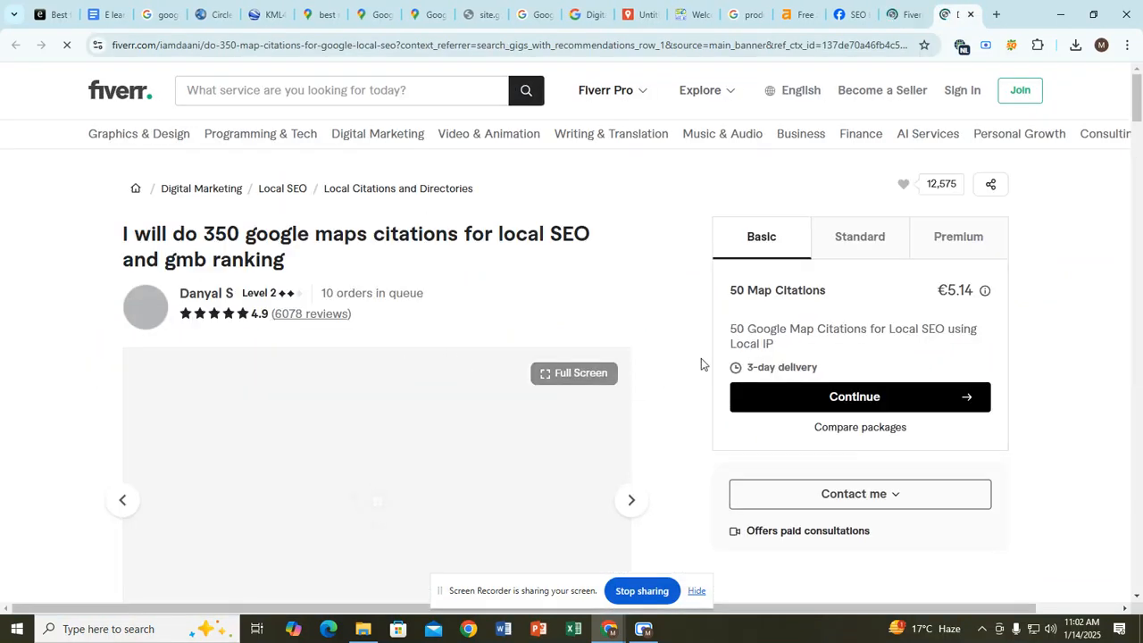
{"action": "left_click_drag", "start_coordinate": [729, 335], "coordinate": [892, 340]}
{"action": "left_click", "coordinate": [894, 338]}
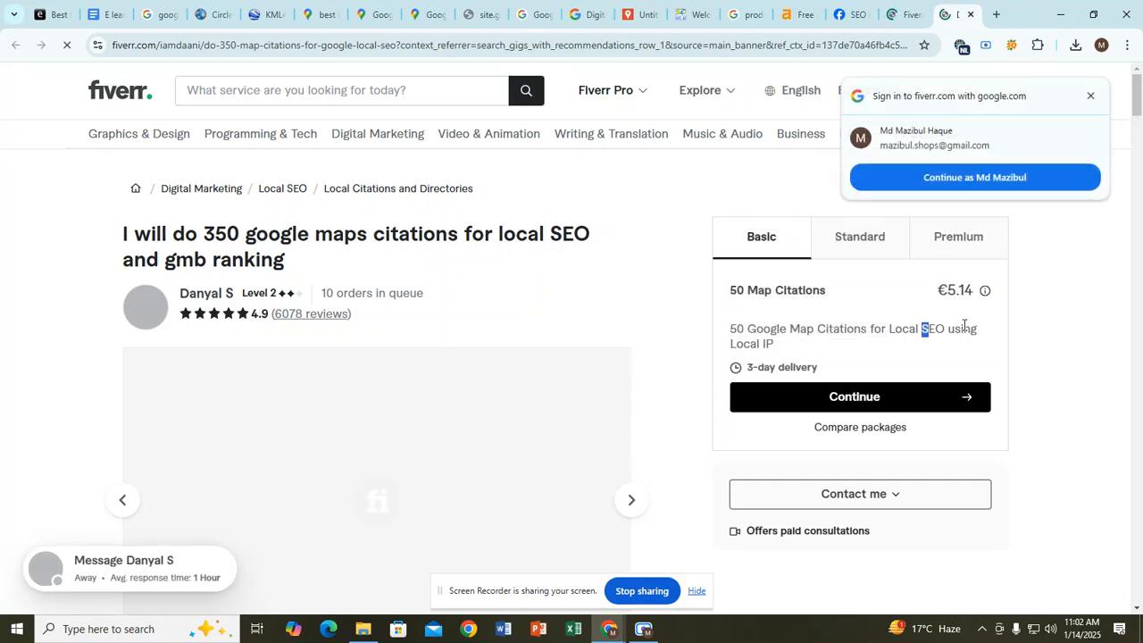
{"action": "left_click_drag", "start_coordinate": [732, 344], "coordinate": [772, 345]}
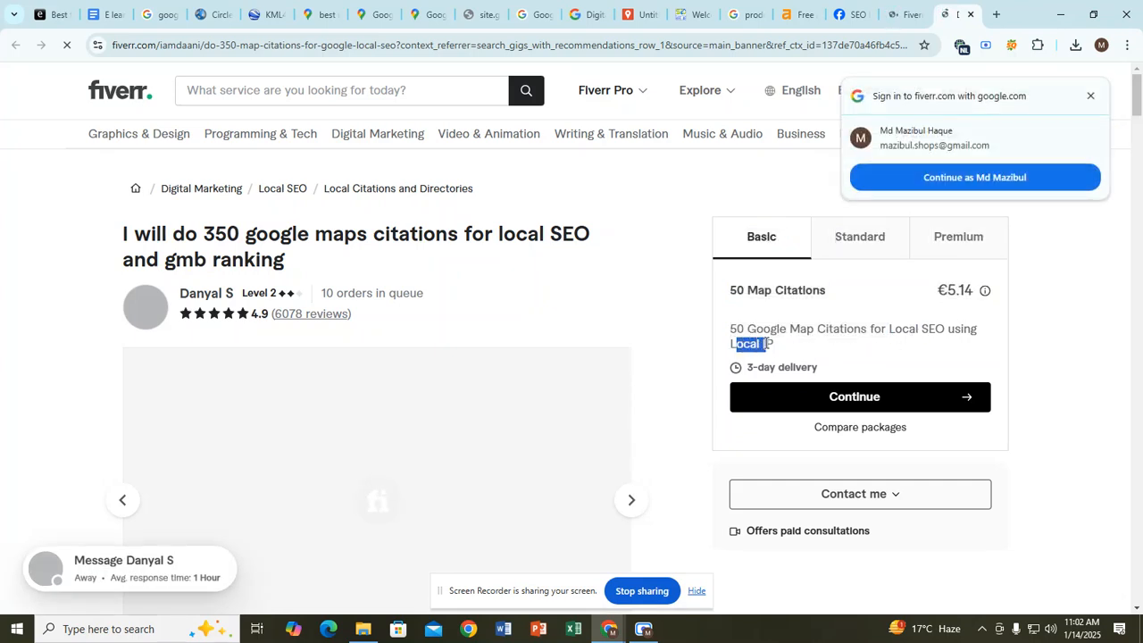
{"action": "left_click", "coordinate": [760, 363]}
{"action": "left_click_drag", "start_coordinate": [944, 292], "coordinate": [915, 296]}
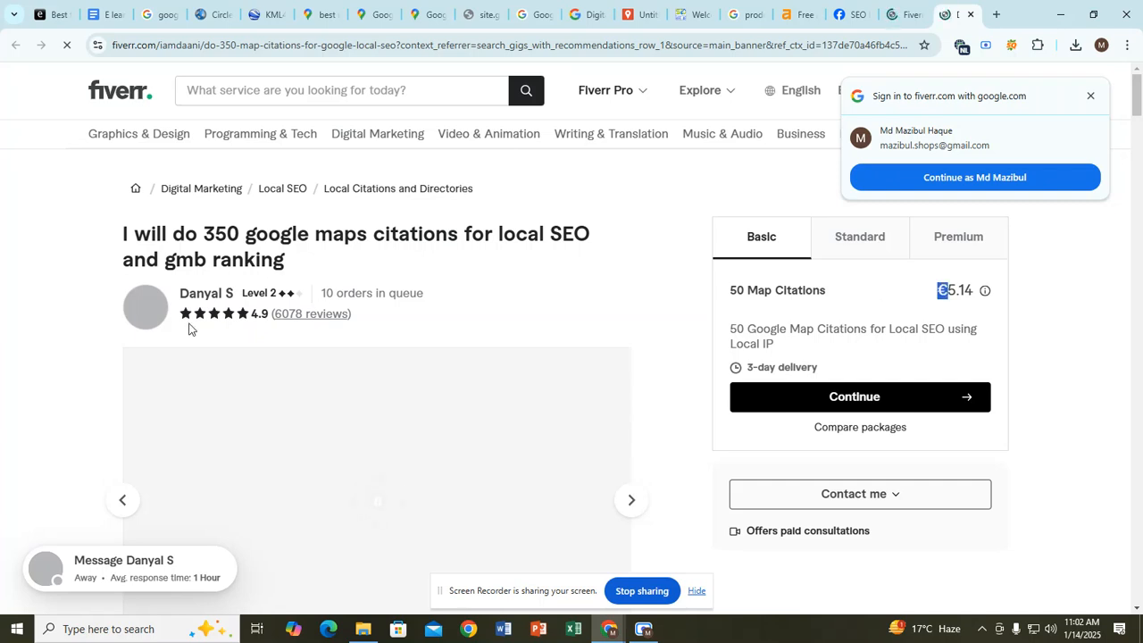
{"action": "left_click", "coordinate": [402, 226]}
{"action": "left_click_drag", "start_coordinate": [246, 236], "coordinate": [425, 252]}
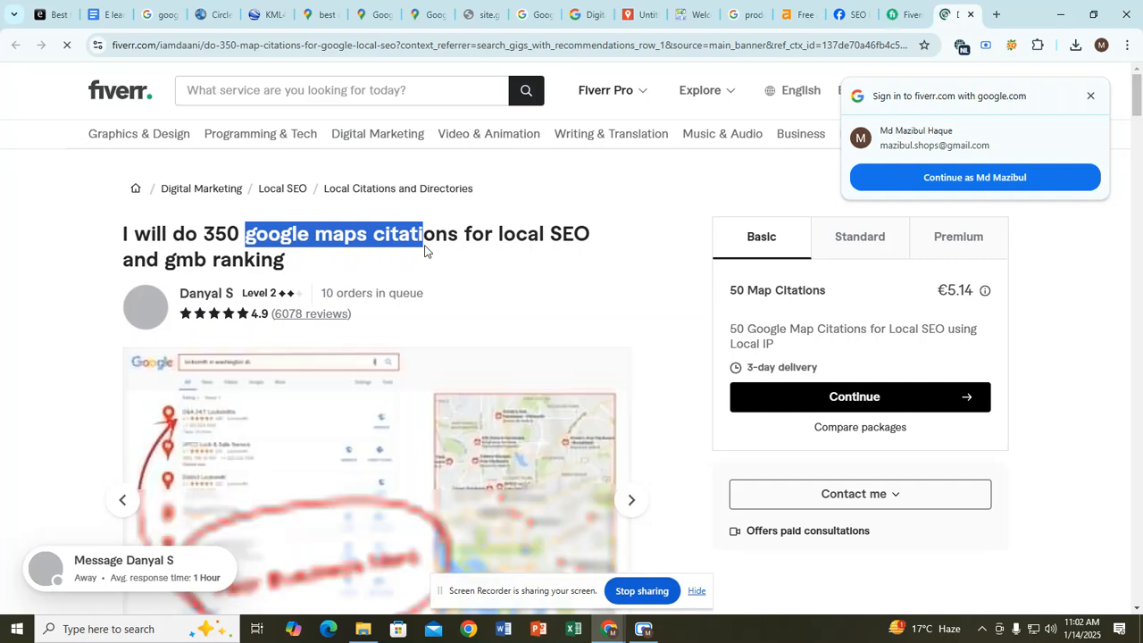
{"action": "left_click", "coordinate": [425, 252]}
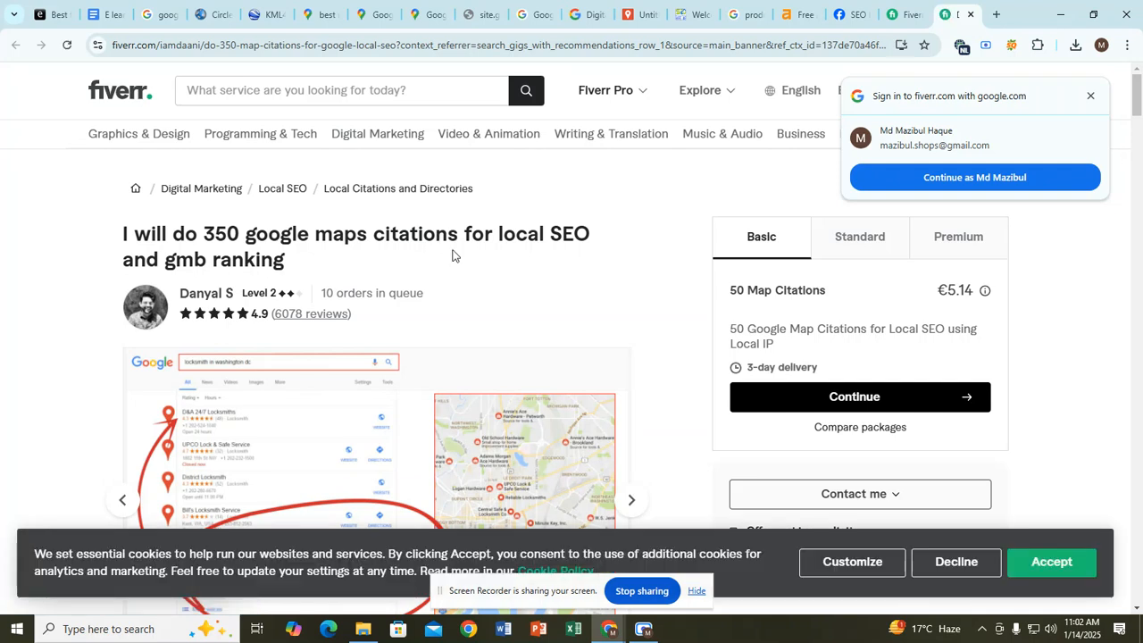
Step: Close the Google sign-in prompt and look over the map citations gig title
{"action": "scroll", "coordinate": [453, 236], "scroll_direction": "down", "scroll_amount": 2}
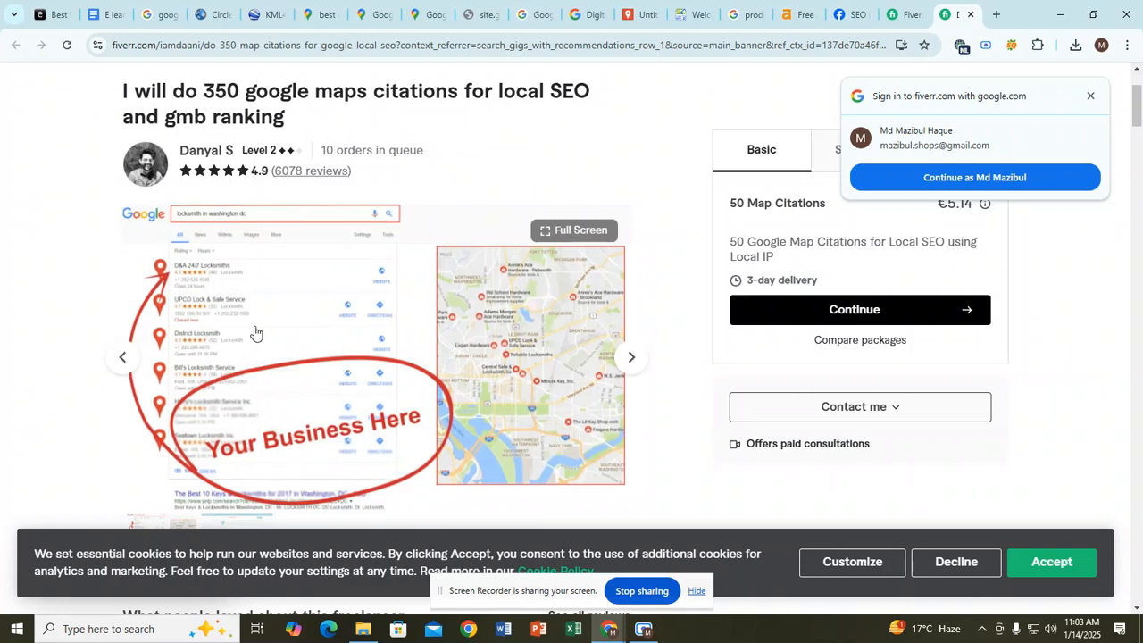
{"action": "scroll", "coordinate": [259, 339], "scroll_direction": "up", "scroll_amount": 2}
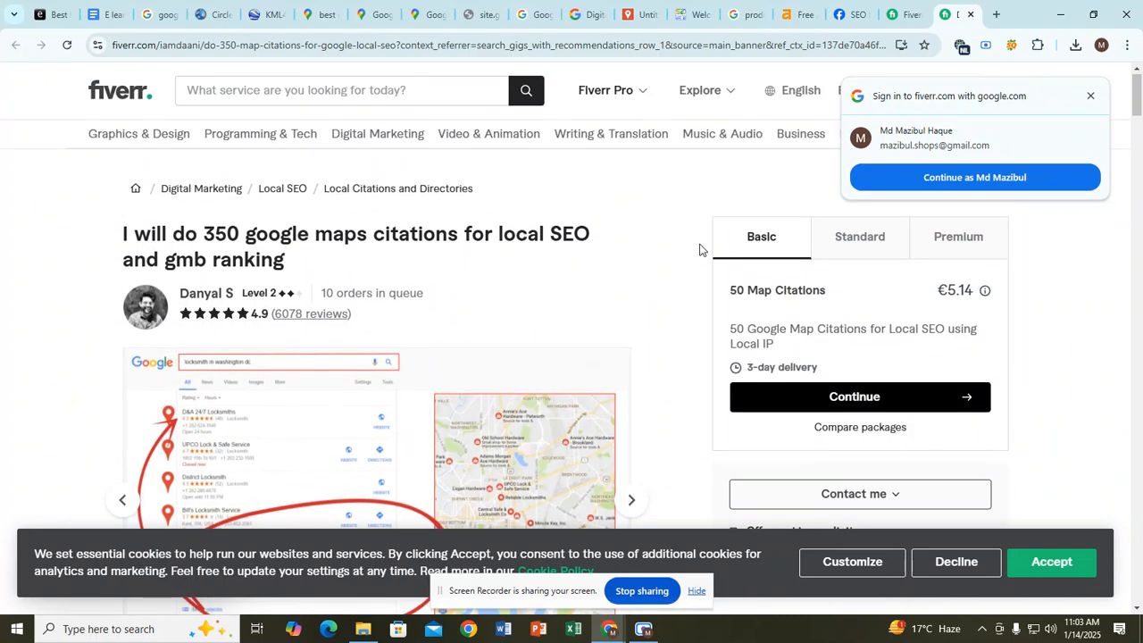
{"action": "left_click", "coordinate": [1089, 96]}
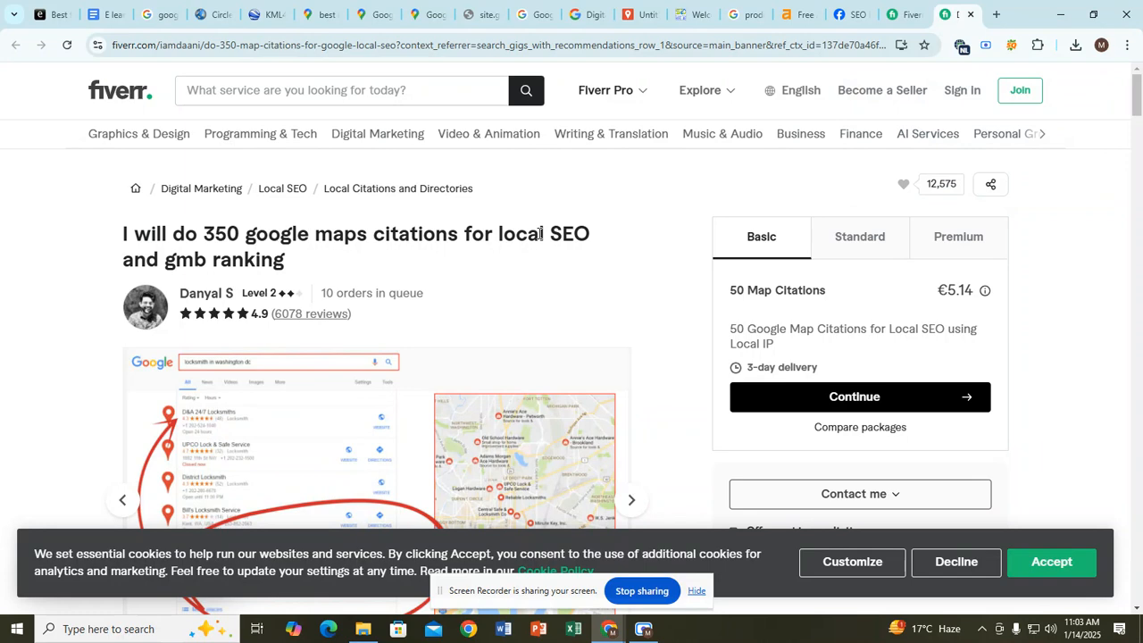
{"action": "left_click_drag", "start_coordinate": [198, 234], "coordinate": [608, 233]}
{"action": "left_click", "coordinate": [475, 244]}
Step: Select the Map Citation requirement lines in the notes, then return to the Untitled map
{"action": "left_click", "coordinate": [102, 15]}
{"action": "left_click", "coordinate": [267, 268]}
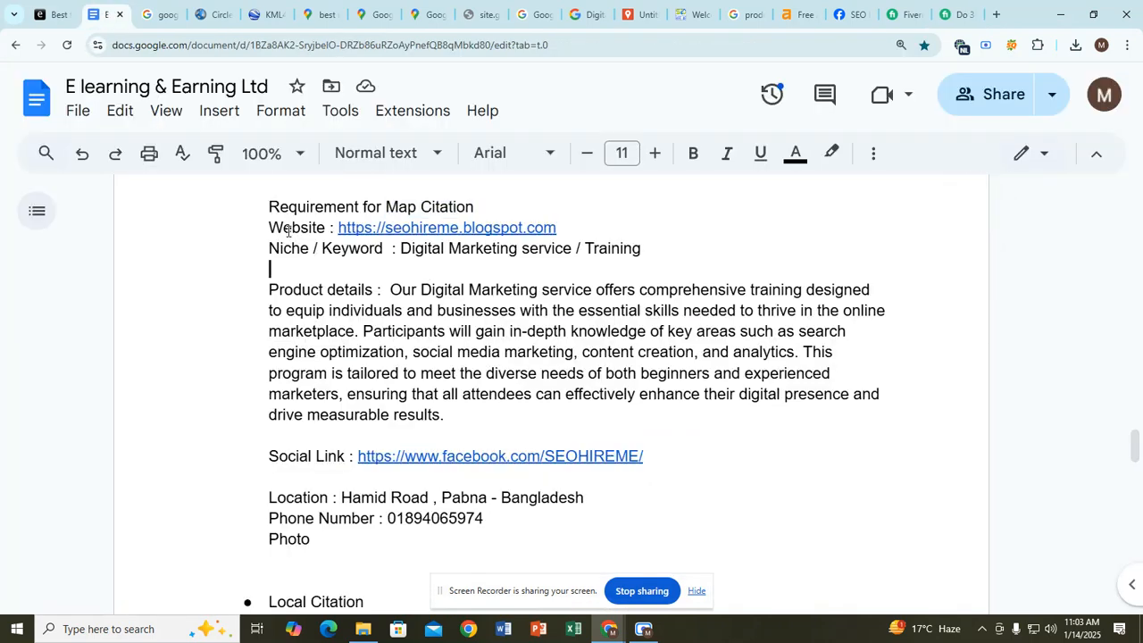
{"action": "left_click_drag", "start_coordinate": [269, 204], "coordinate": [505, 515]}
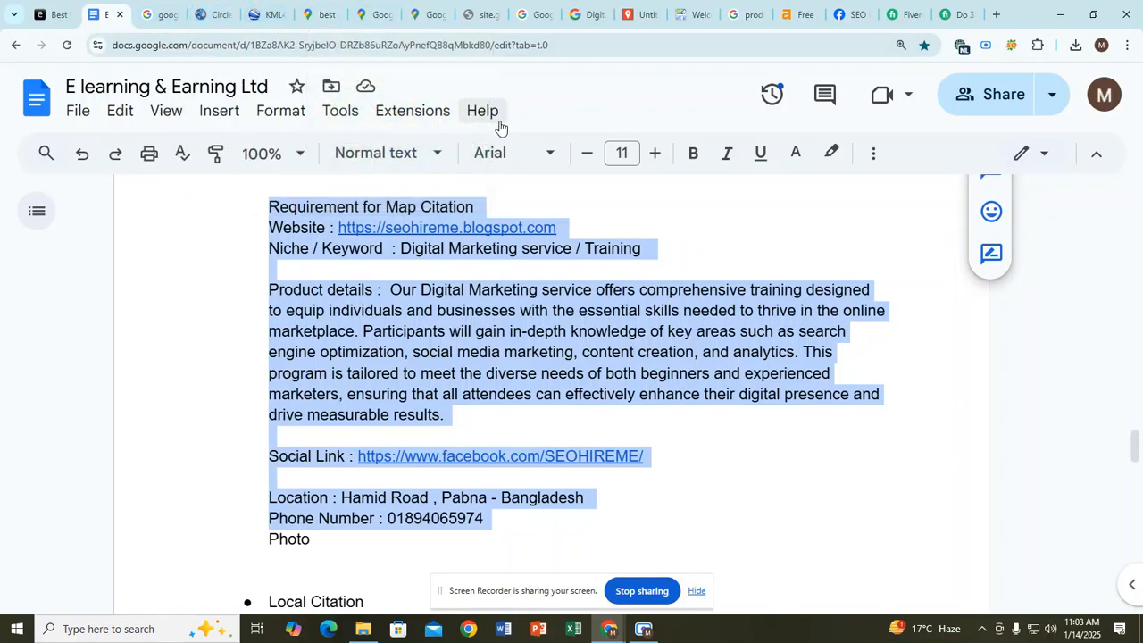
{"action": "left_click", "coordinate": [627, 15]}
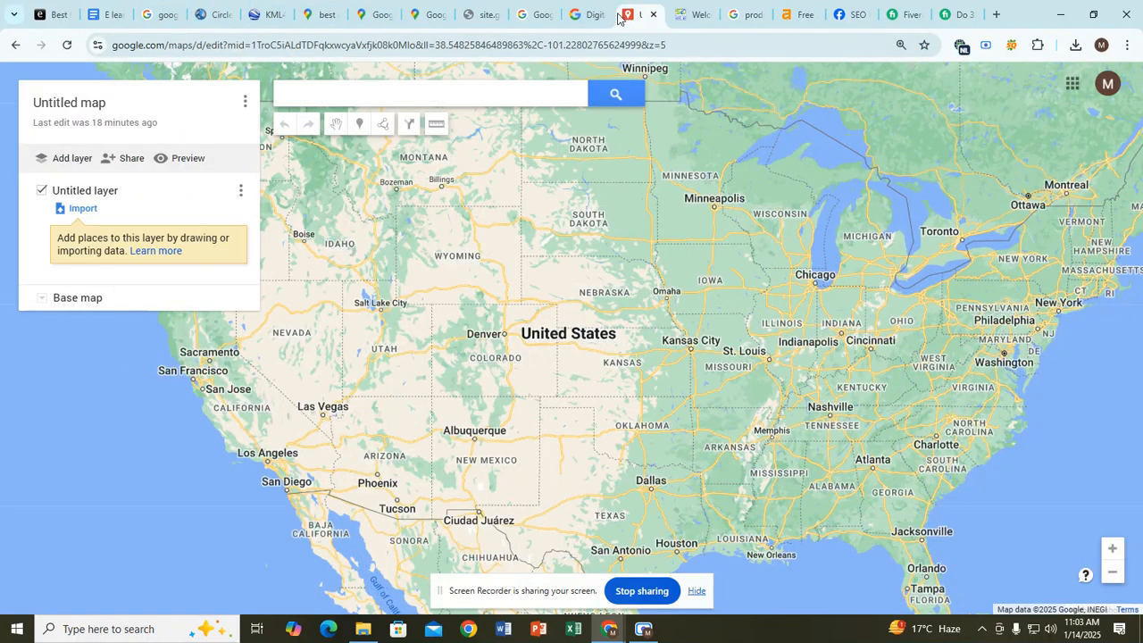
Step: Check the Map Citations and My Maps tabs, then select the google.com/maps/d line in the notes
{"action": "left_click", "coordinate": [576, 11]}
{"action": "left_click", "coordinate": [637, 14]}
{"action": "left_click", "coordinate": [106, 15]}
{"action": "scroll", "coordinate": [438, 304], "scroll_direction": "up", "scroll_amount": 1}
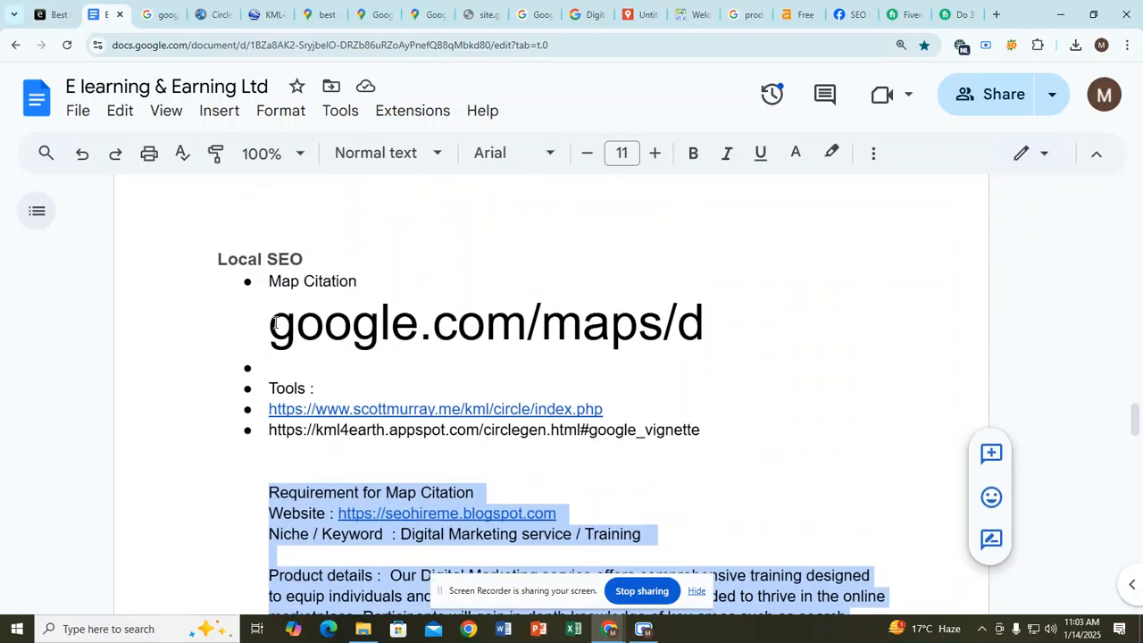
{"action": "left_click_drag", "start_coordinate": [275, 323], "coordinate": [703, 336]}
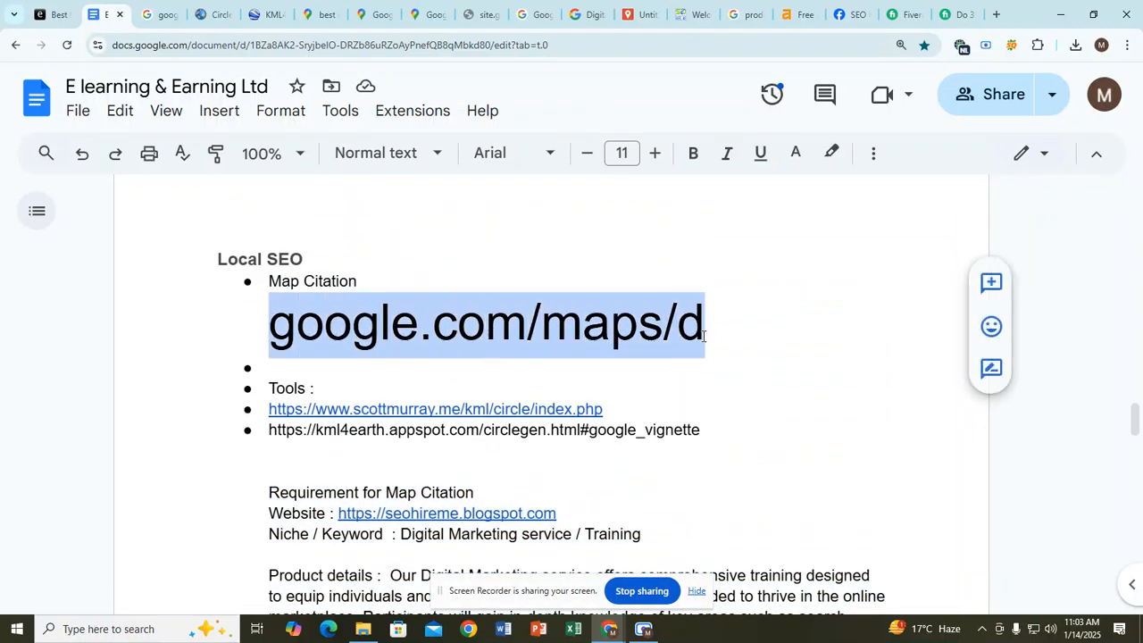
{"action": "left_click", "coordinate": [704, 335]}
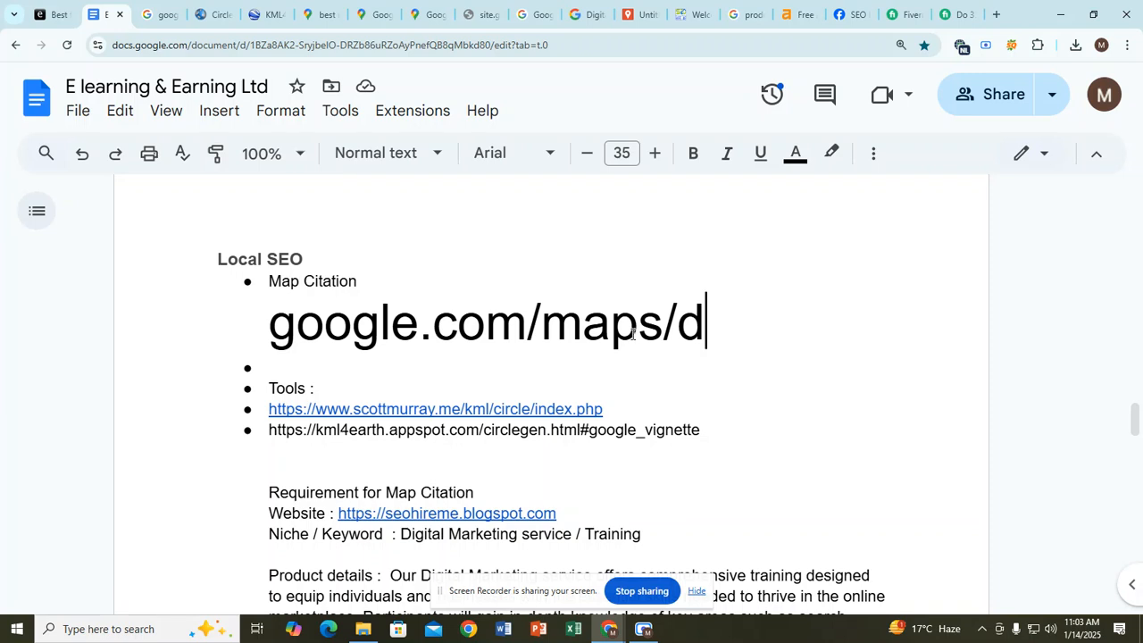
{"action": "left_click_drag", "start_coordinate": [717, 324], "coordinate": [265, 326]}
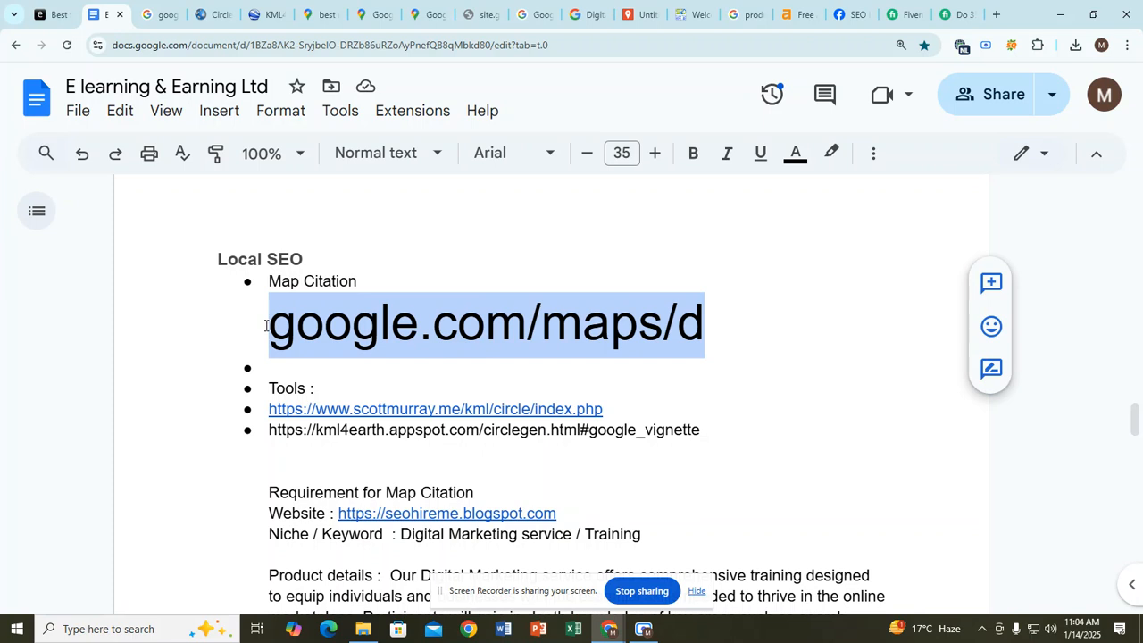
{"action": "mouse_move", "coordinate": [266, 326]}
{"action": "left_mouse_down"}
{"action": "mouse_move", "coordinate": [695, 335]}
{"action": "mouse_move", "coordinate": [265, 347]}
{"action": "left_mouse_up"}
{"action": "left_click", "coordinate": [715, 331]}
{"action": "scroll", "coordinate": [393, 341], "scroll_direction": "up", "scroll_amount": 10}
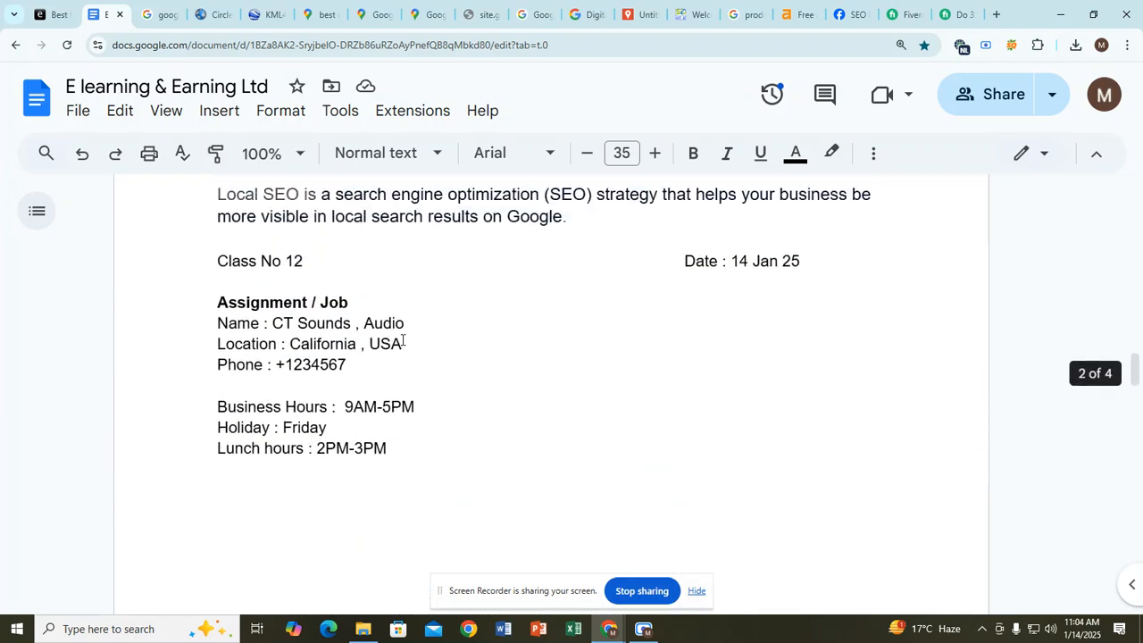
{"action": "scroll", "coordinate": [402, 340], "scroll_direction": "up", "scroll_amount": 10}
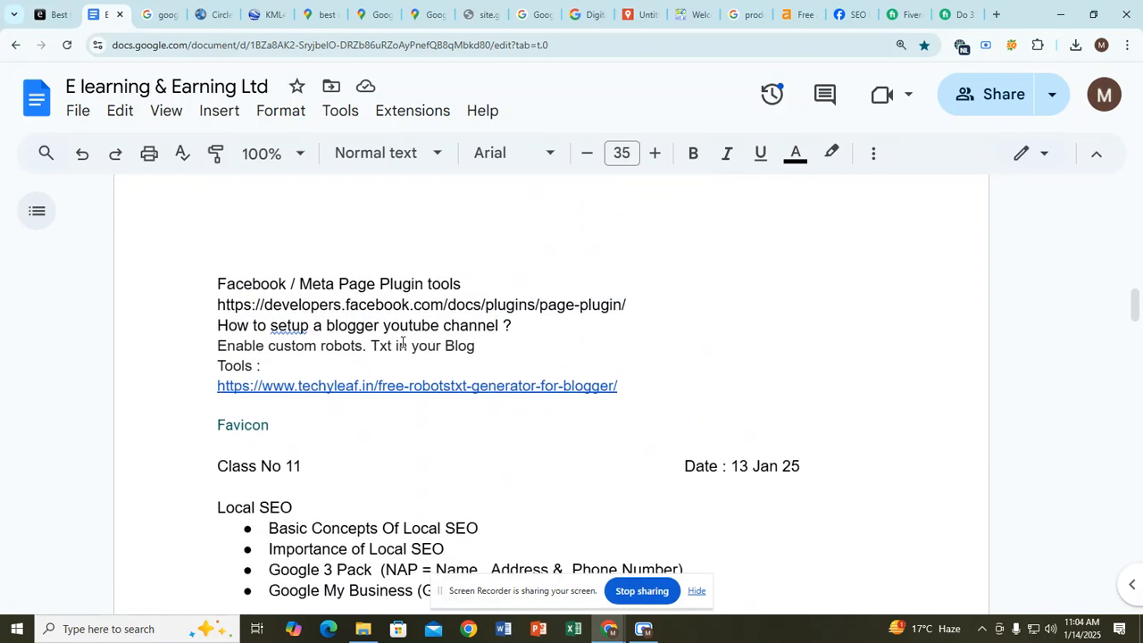
{"action": "scroll", "coordinate": [399, 357], "scroll_direction": "up", "scroll_amount": 10}
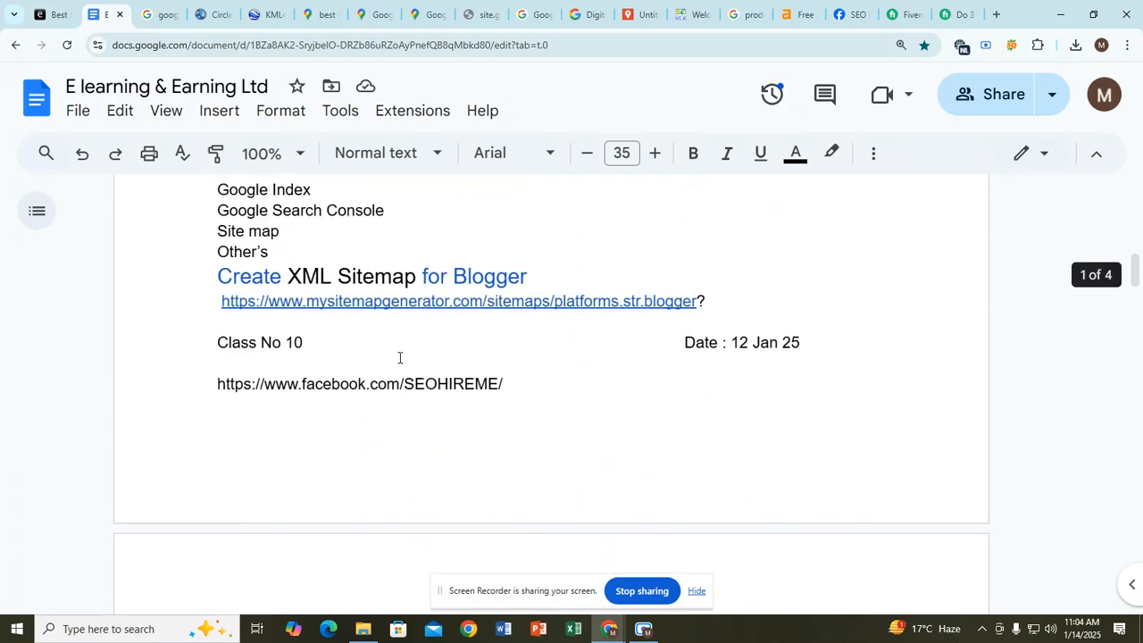
{"action": "scroll", "coordinate": [400, 357], "scroll_direction": "down", "scroll_amount": 3}
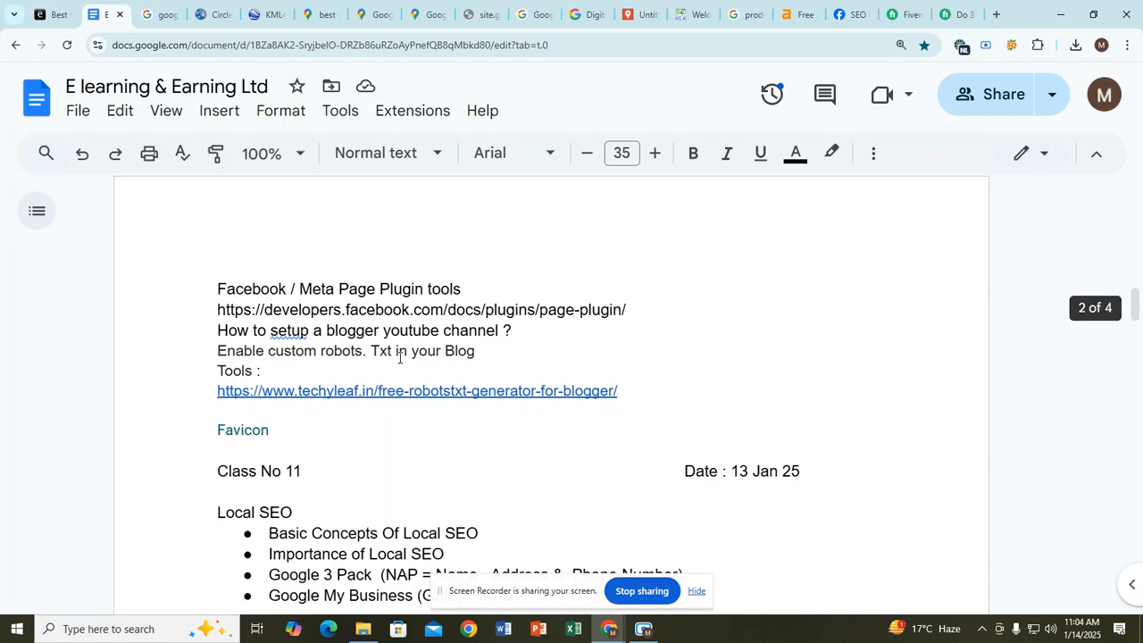
{"action": "scroll", "coordinate": [399, 357], "scroll_direction": "down", "scroll_amount": 3}
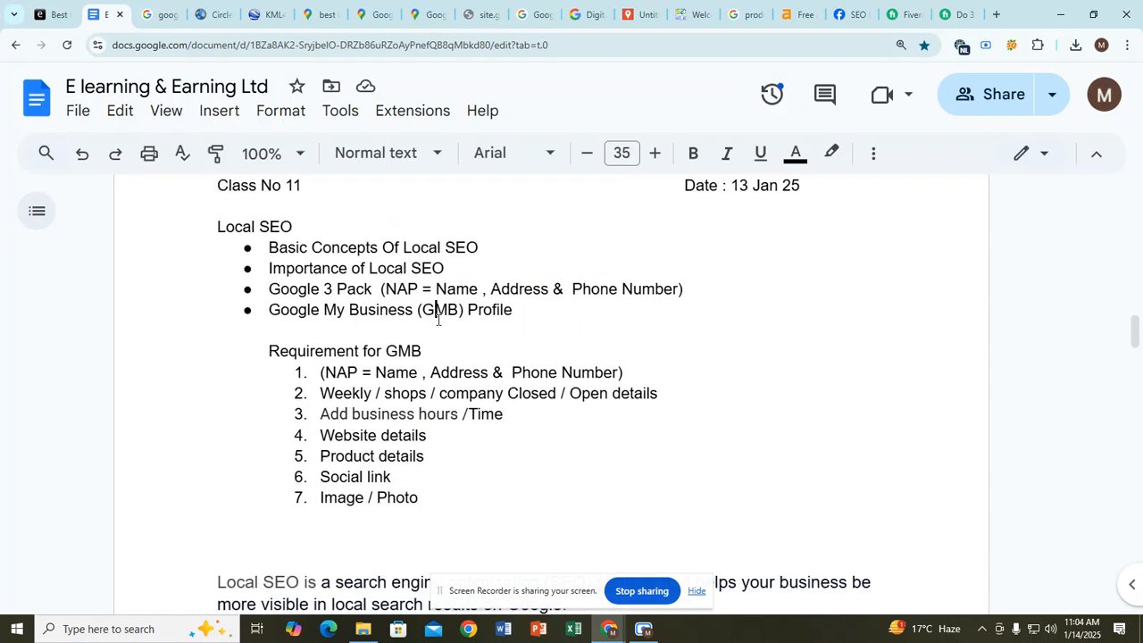
{"action": "scroll", "coordinate": [375, 338], "scroll_direction": "down", "scroll_amount": 2}
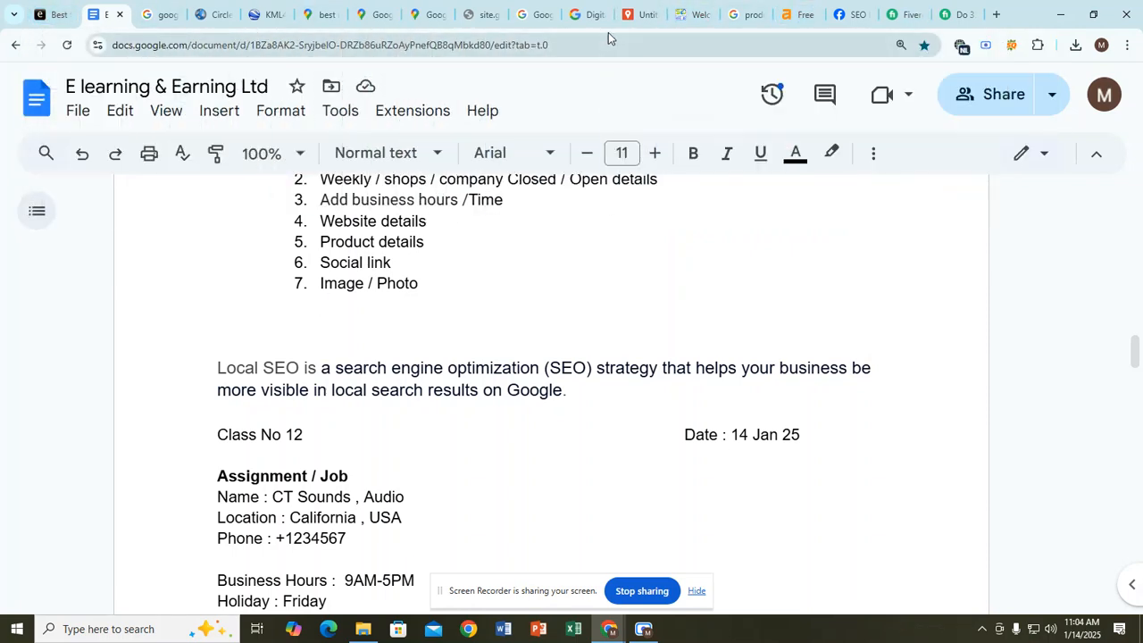
{"action": "scroll", "coordinate": [415, 299], "scroll_direction": "down", "scroll_amount": 4}
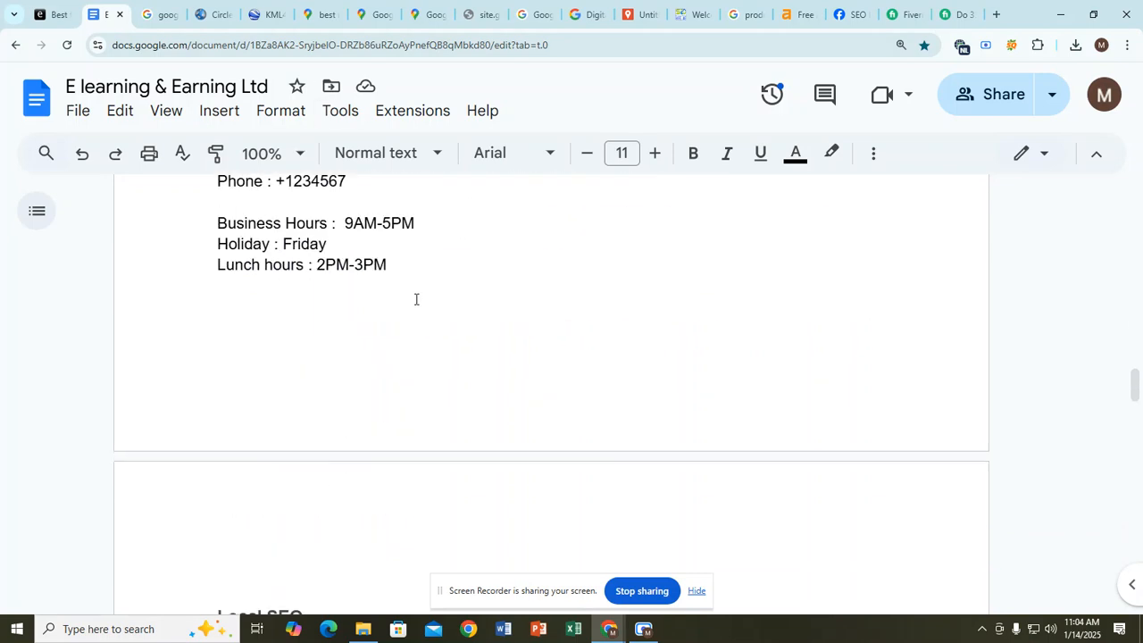
{"action": "scroll", "coordinate": [415, 300], "scroll_direction": "down", "scroll_amount": 6}
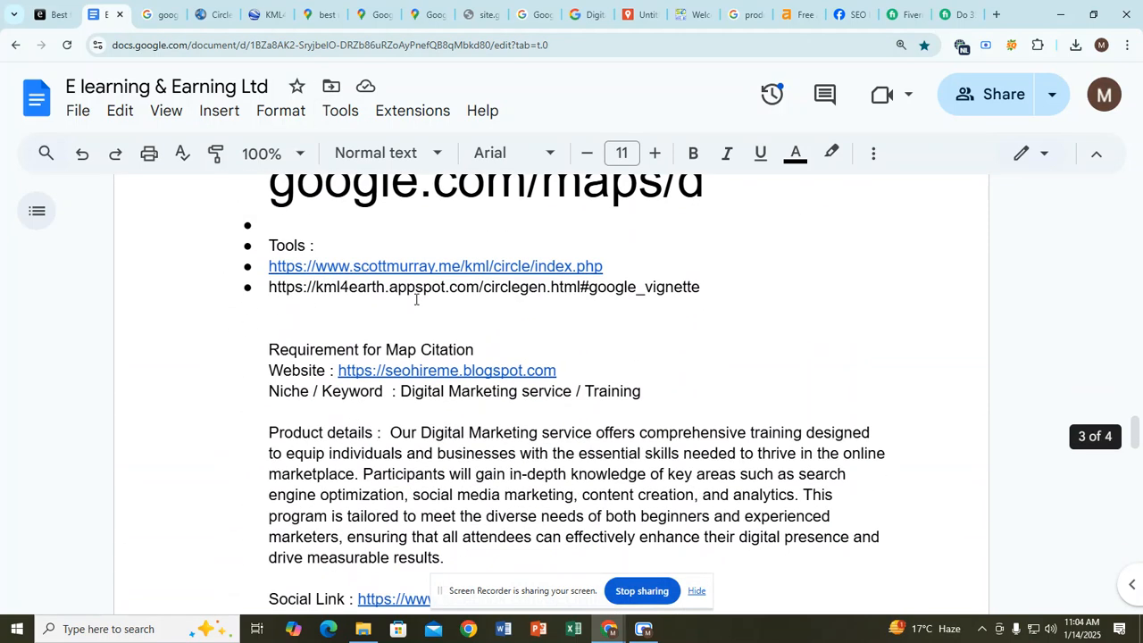
{"action": "left_click", "coordinate": [639, 14]}
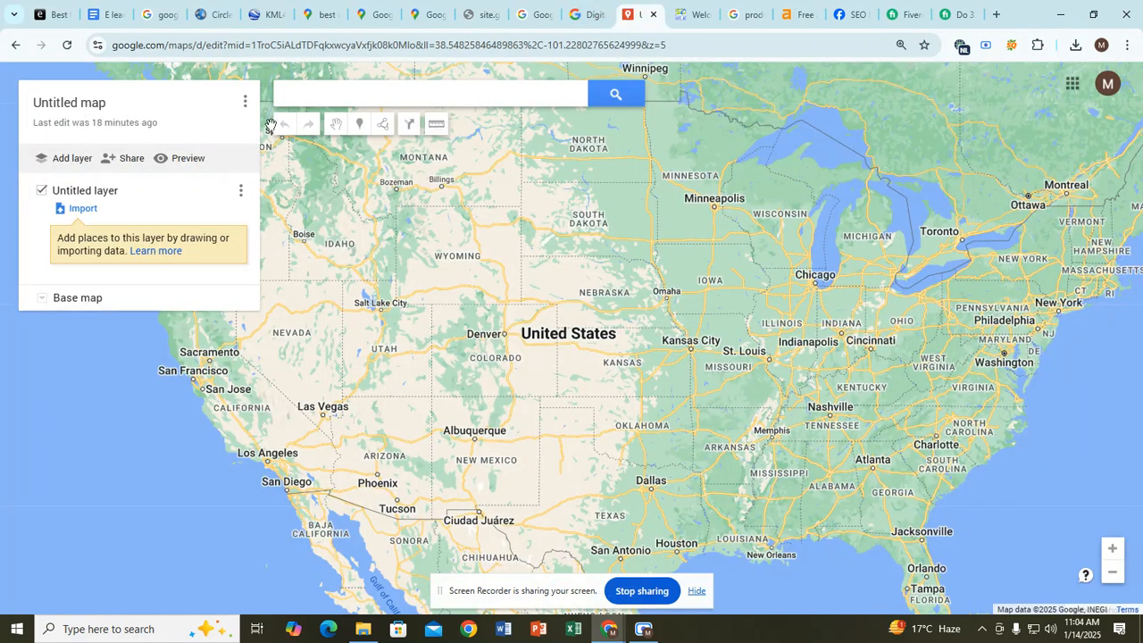
Step: Select the business address on the Location line of the notes
{"action": "left_click", "coordinate": [103, 15]}
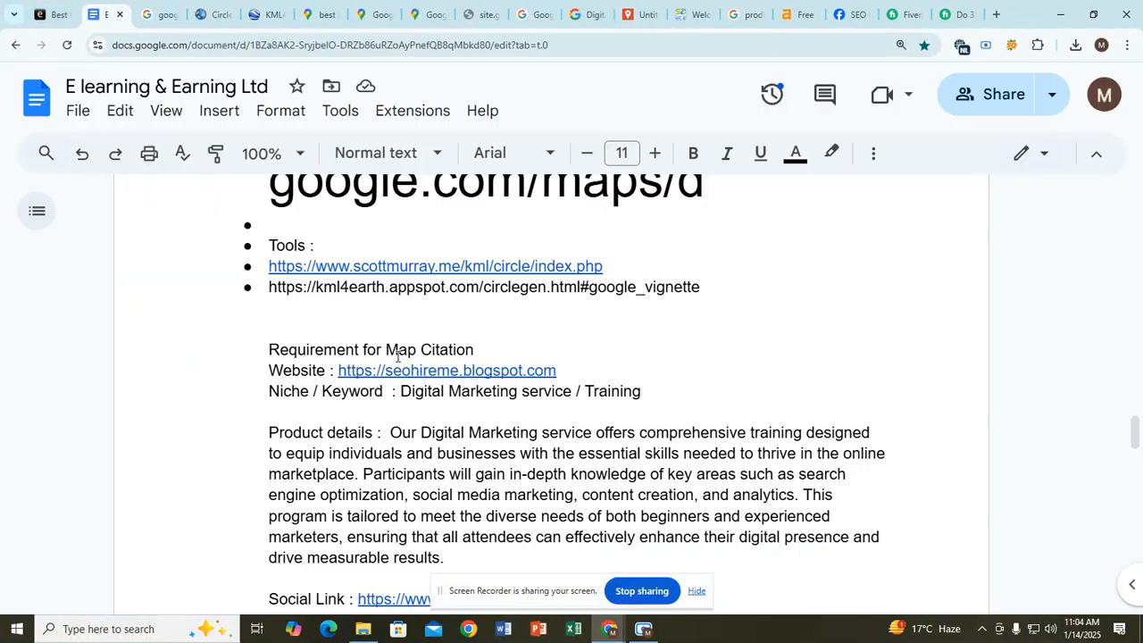
{"action": "scroll", "coordinate": [483, 394], "scroll_direction": "down", "scroll_amount": 3}
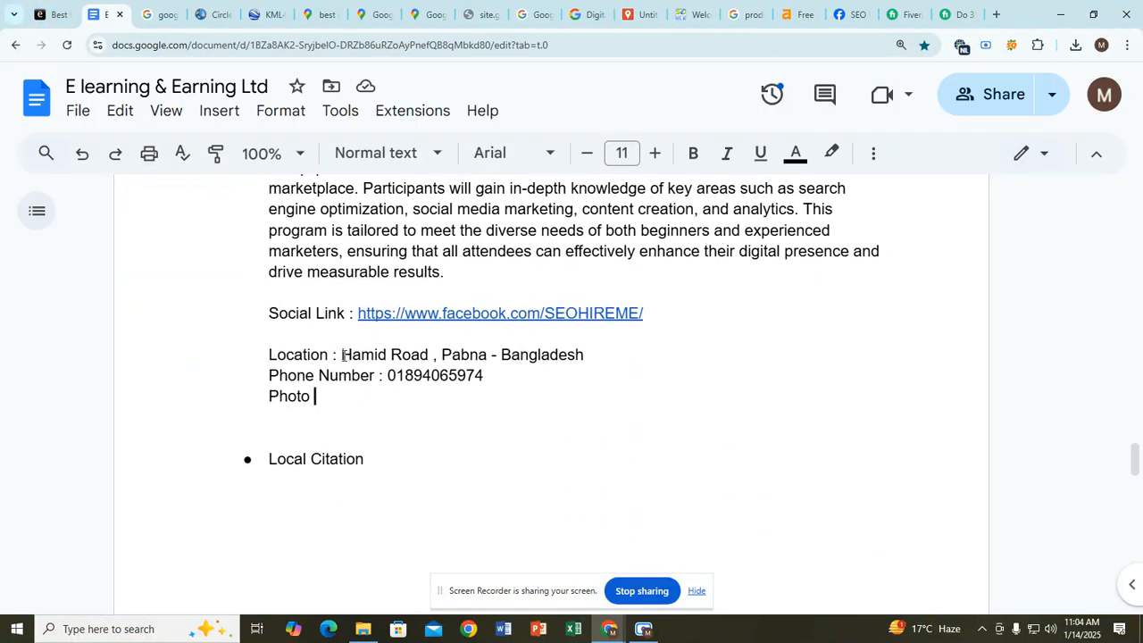
{"action": "left_click_drag", "start_coordinate": [344, 354], "coordinate": [587, 359]}
{"action": "key", "text": "ctrl+c"}
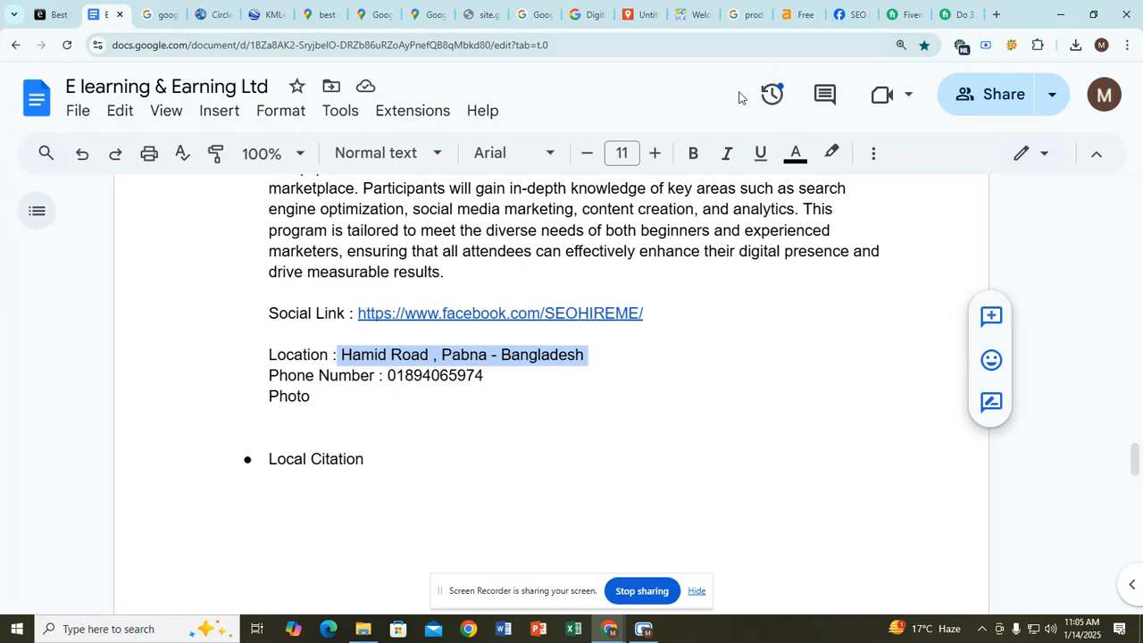
Step: Close the Facebook, Fiverr, Ahrefs, Google results and blog tabs, then paste the address into the map search
{"action": "left_click", "coordinate": [862, 18]}
{"action": "left_click", "coordinate": [865, 16]}
{"action": "left_click", "coordinate": [865, 17]}
{"action": "left_click", "coordinate": [863, 18]}
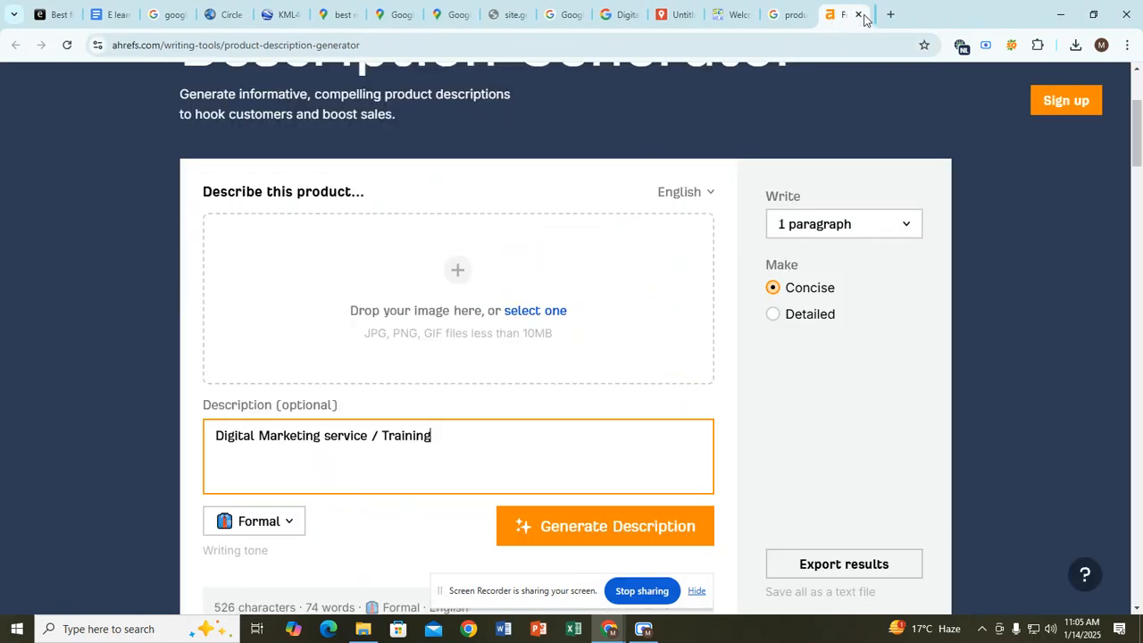
{"action": "left_click", "coordinate": [864, 18]}
{"action": "left_click", "coordinate": [864, 18]}
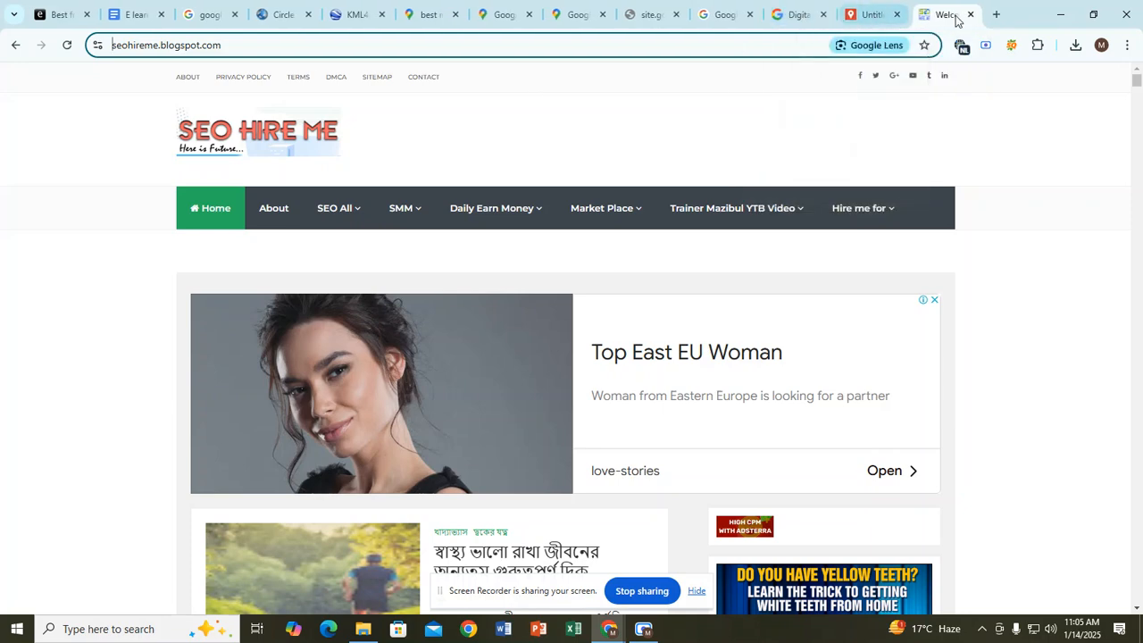
{"action": "left_click", "coordinate": [970, 15]}
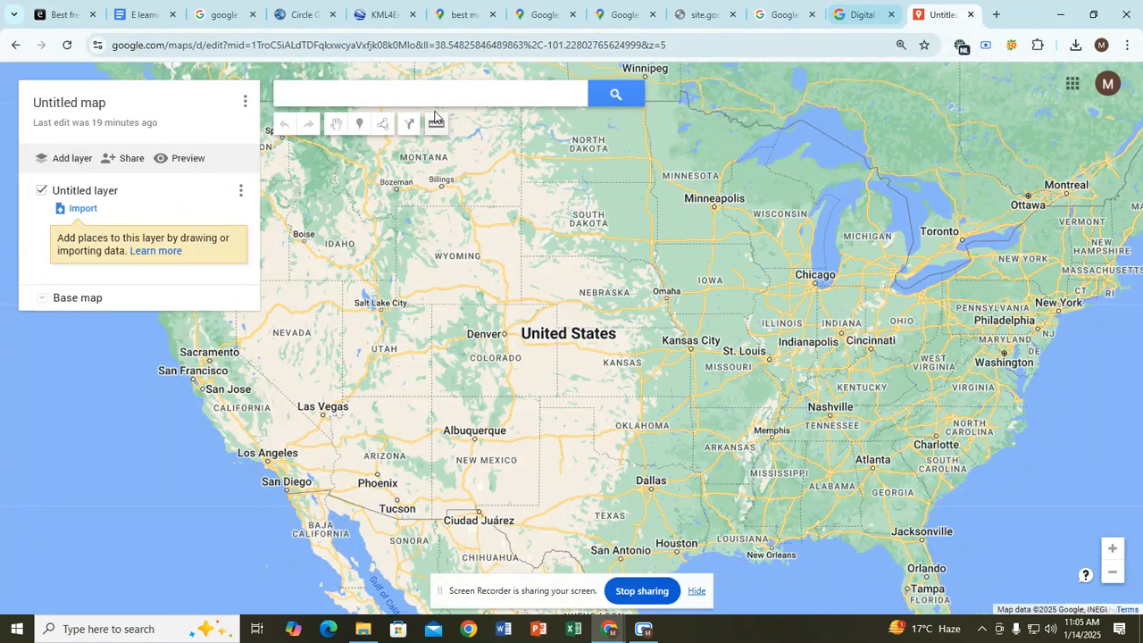
{"action": "left_click", "coordinate": [311, 91]}
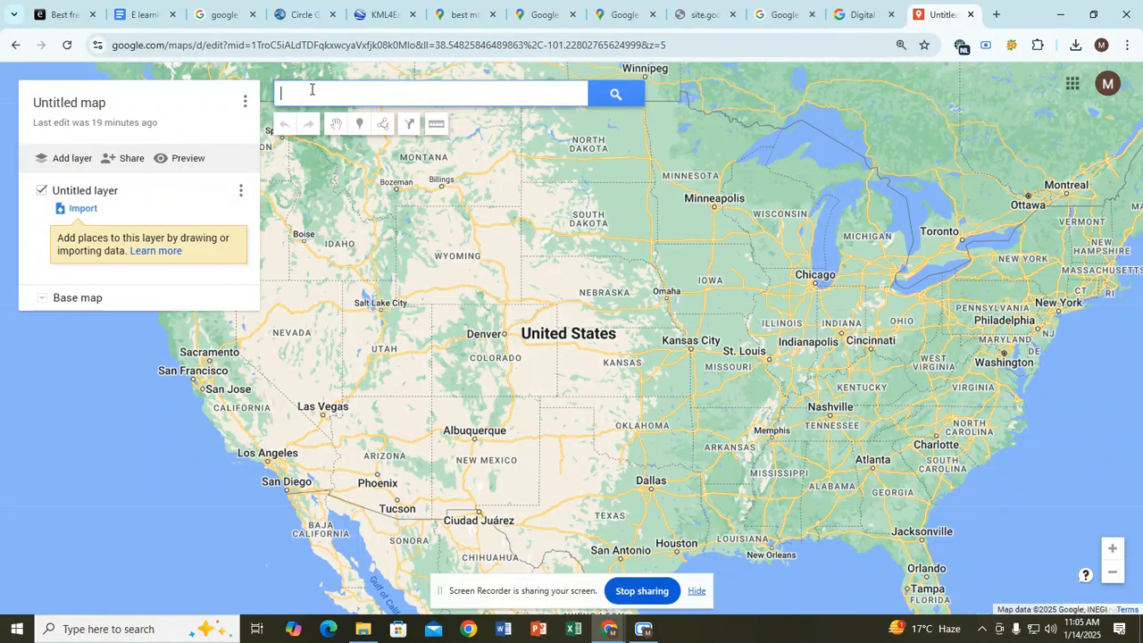
{"action": "key", "text": "ctrl+v"}
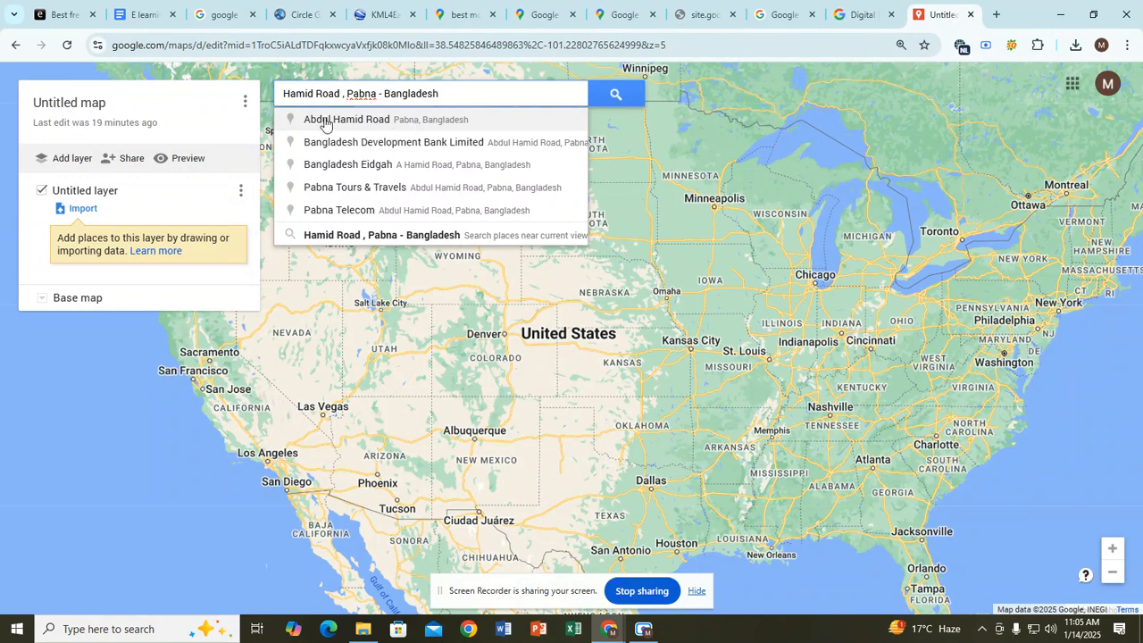
{"action": "left_click", "coordinate": [373, 120]}
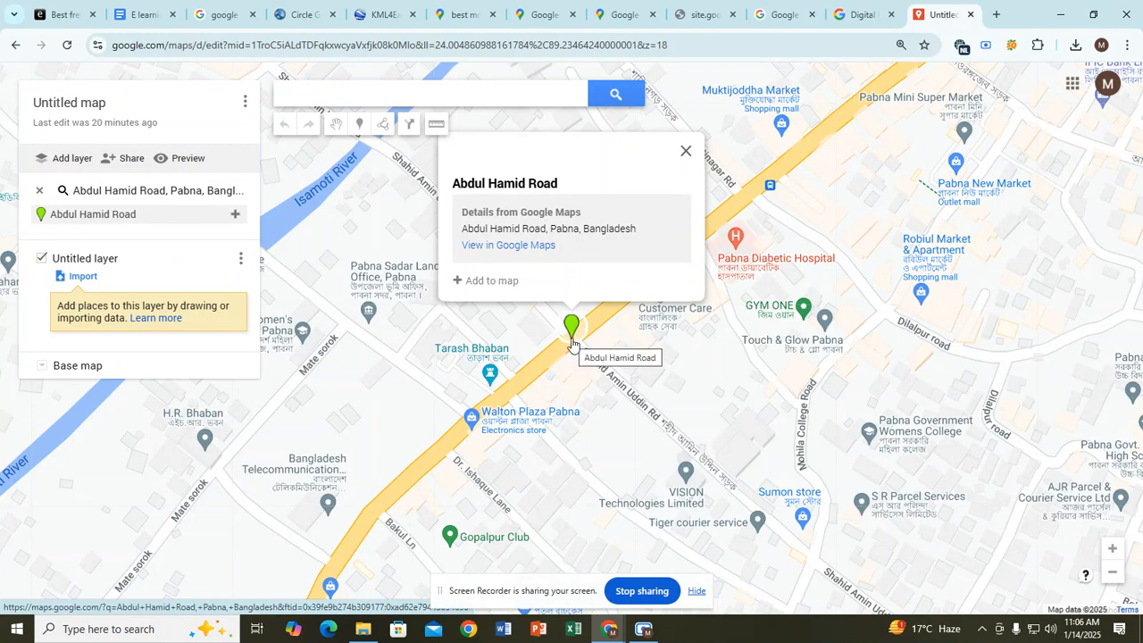
{"action": "left_click", "coordinate": [473, 282]}
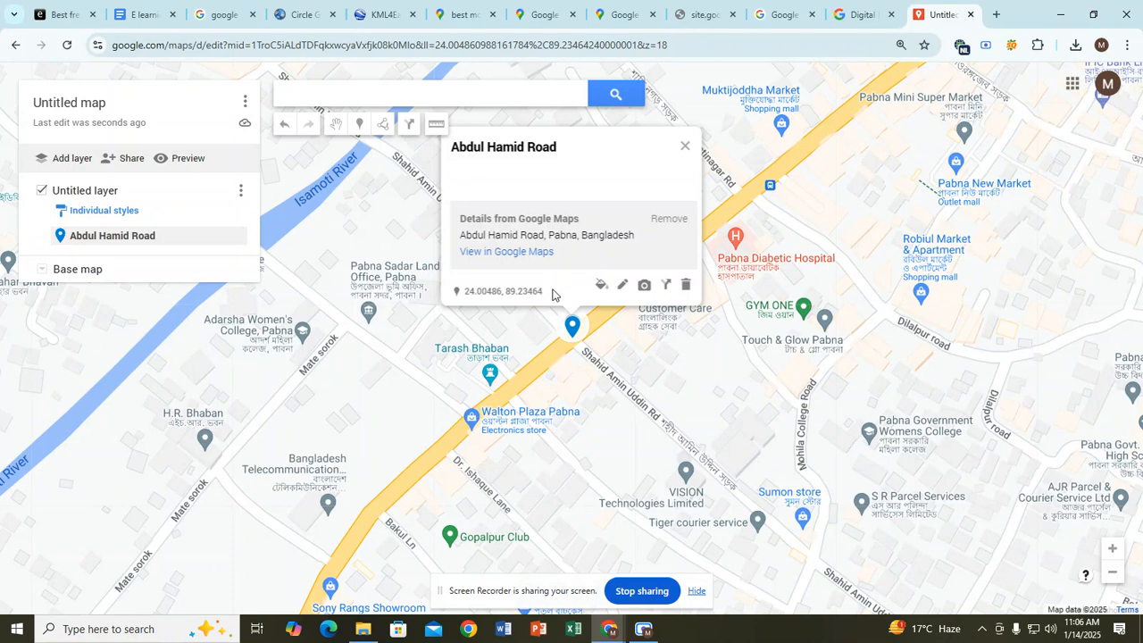
{"action": "left_click_drag", "start_coordinate": [462, 292], "coordinate": [545, 298]}
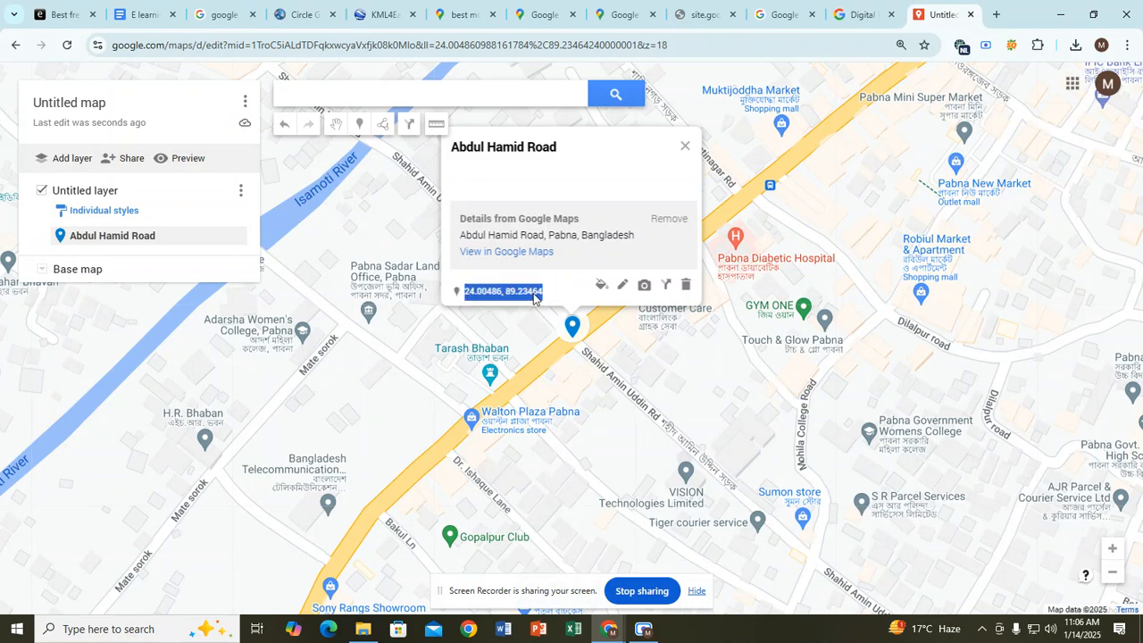
{"action": "left_click", "coordinate": [546, 298]}
{"action": "triple_click", "coordinate": [546, 298]}
{"action": "left_click", "coordinate": [546, 298]}
{"action": "left_click_drag", "start_coordinate": [465, 297], "coordinate": [546, 297]}
{"action": "key", "text": "ctrl+c"}
Step: Type 'Location code :' on a new line below Photo and paste the coordinates after it
{"action": "left_click", "coordinate": [143, 14]}
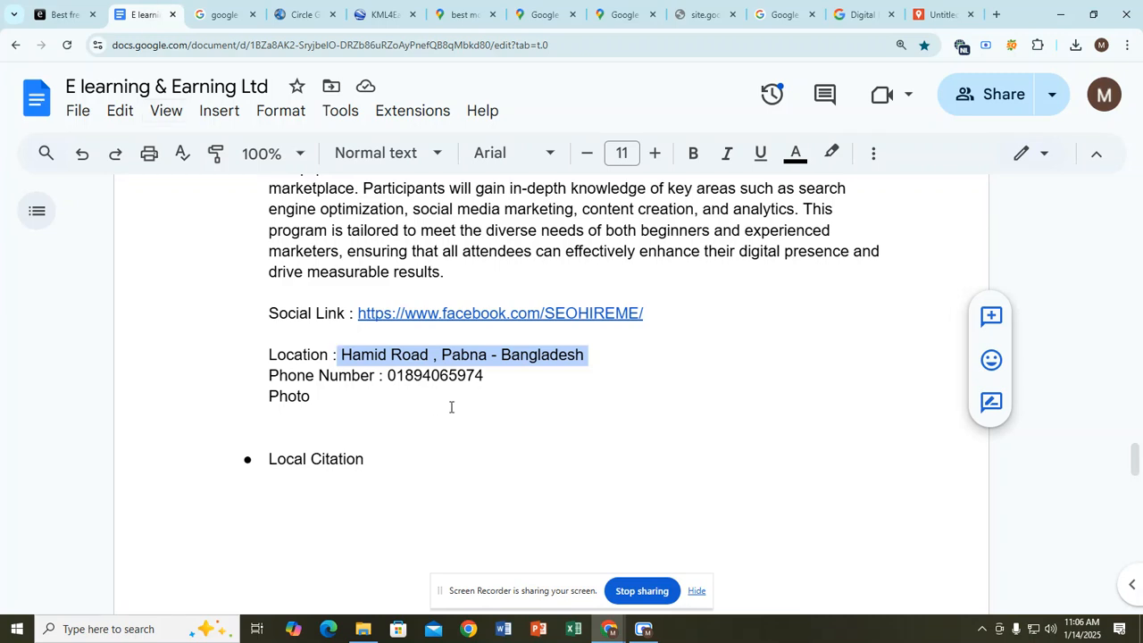
{"action": "left_click", "coordinate": [308, 420]}
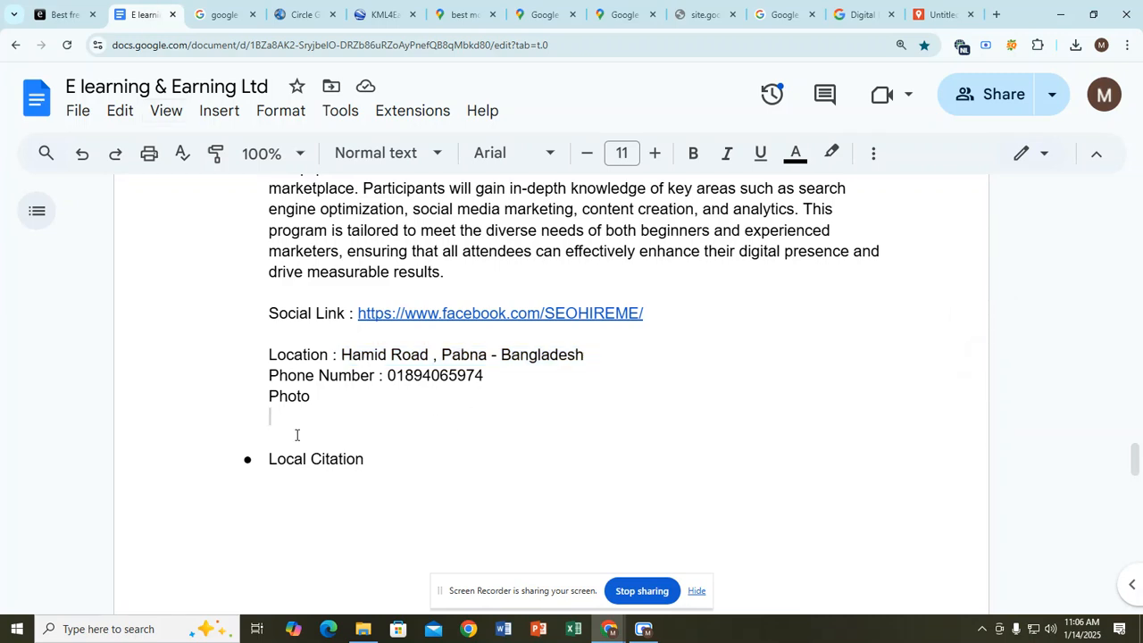
{"action": "type", "text": "Loda"}
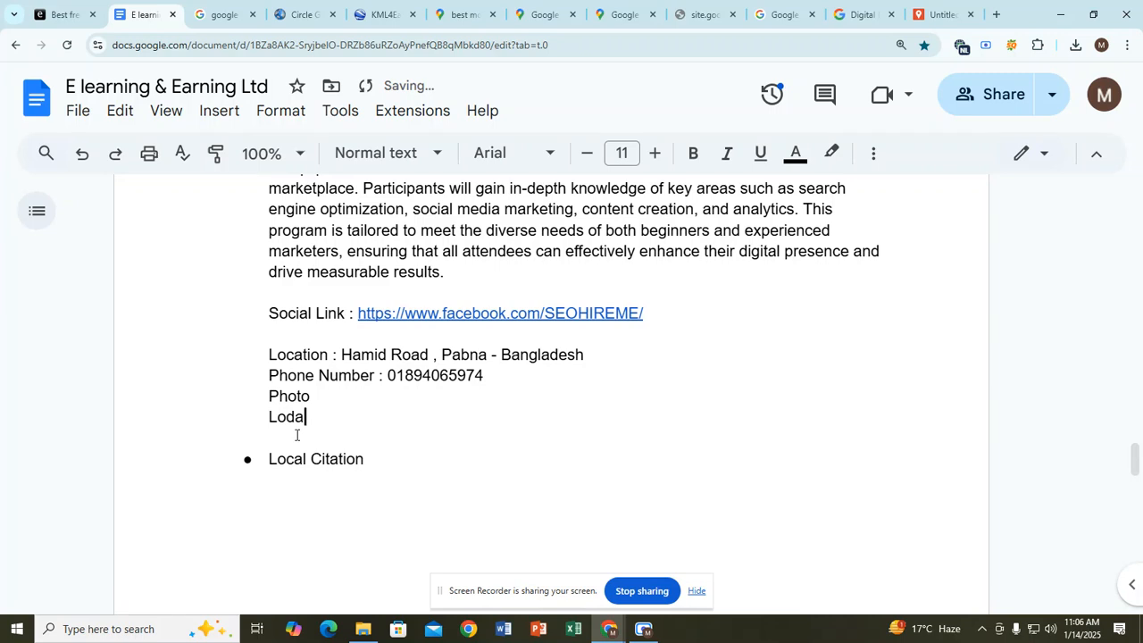
{"action": "key", "text": "BackSpace"}
{"action": "key", "text": "BackSpace"}
{"action": "type", "text": "cation code :"}
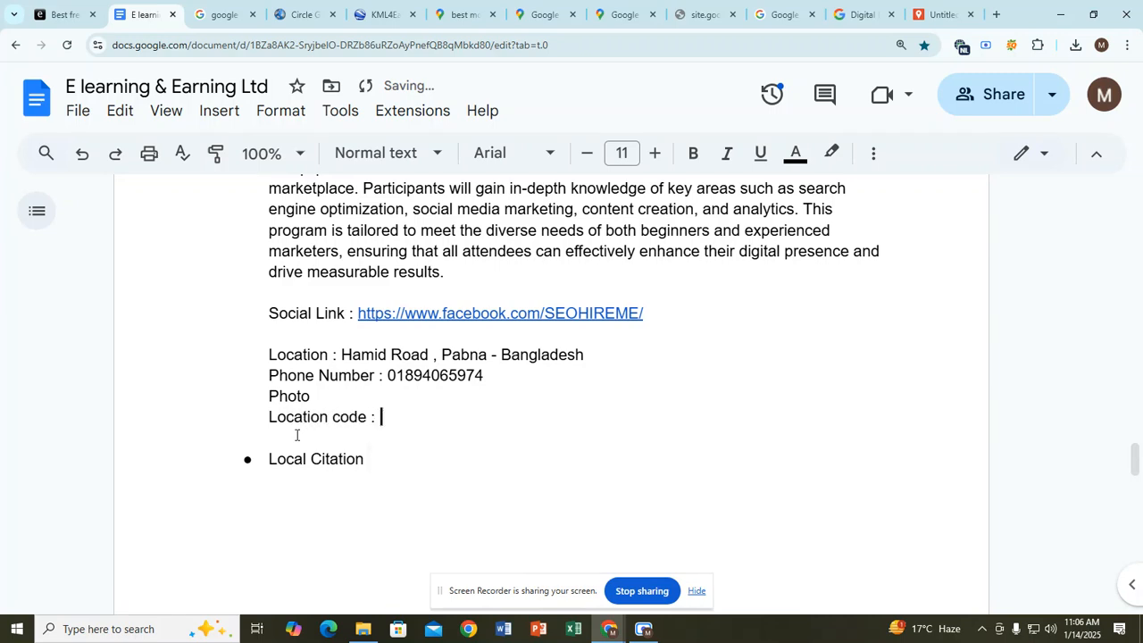
{"action": "key", "text": "ctrl+v"}
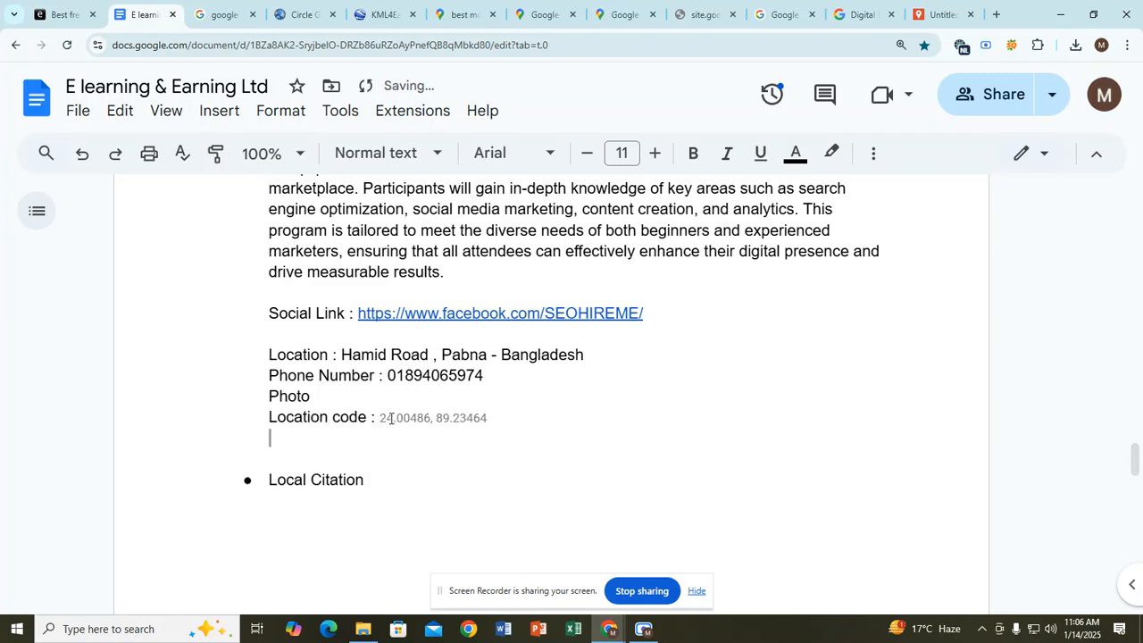
Step: Make the pasted coordinates 24.00486, 89.23464 bold at font size 17.5
{"action": "left_click_drag", "start_coordinate": [379, 418], "coordinate": [482, 421]}
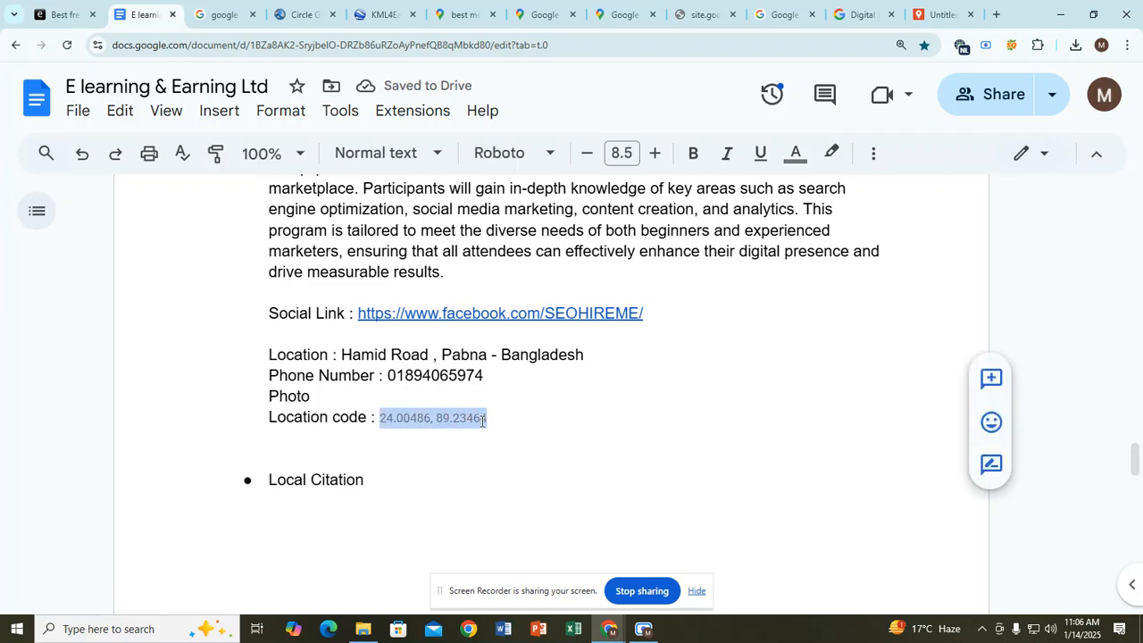
{"action": "left_click", "coordinate": [691, 154]}
{"action": "left_click", "coordinate": [655, 156]}
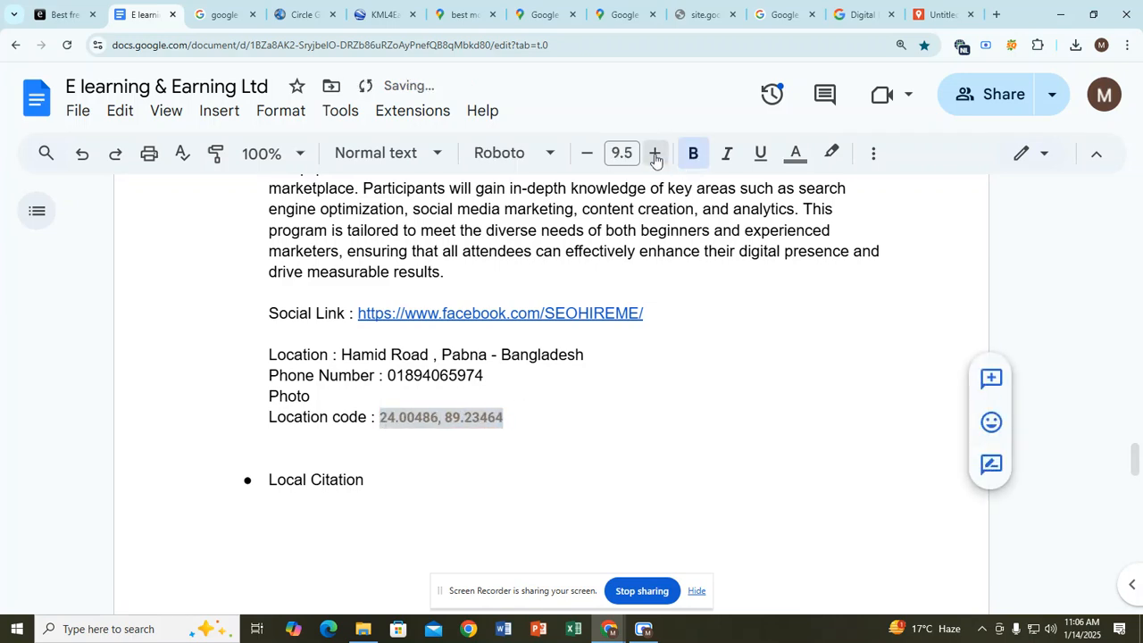
{"action": "left_click", "coordinate": [655, 155]}
{"action": "left_click", "coordinate": [655, 156]}
{"action": "left_click", "coordinate": [654, 156]}
{"action": "left_click", "coordinate": [655, 155]}
{"action": "left_click", "coordinate": [654, 155]}
{"action": "left_click", "coordinate": [655, 156]}
{"action": "left_click", "coordinate": [655, 156]}
{"action": "left_click", "coordinate": [654, 155]}
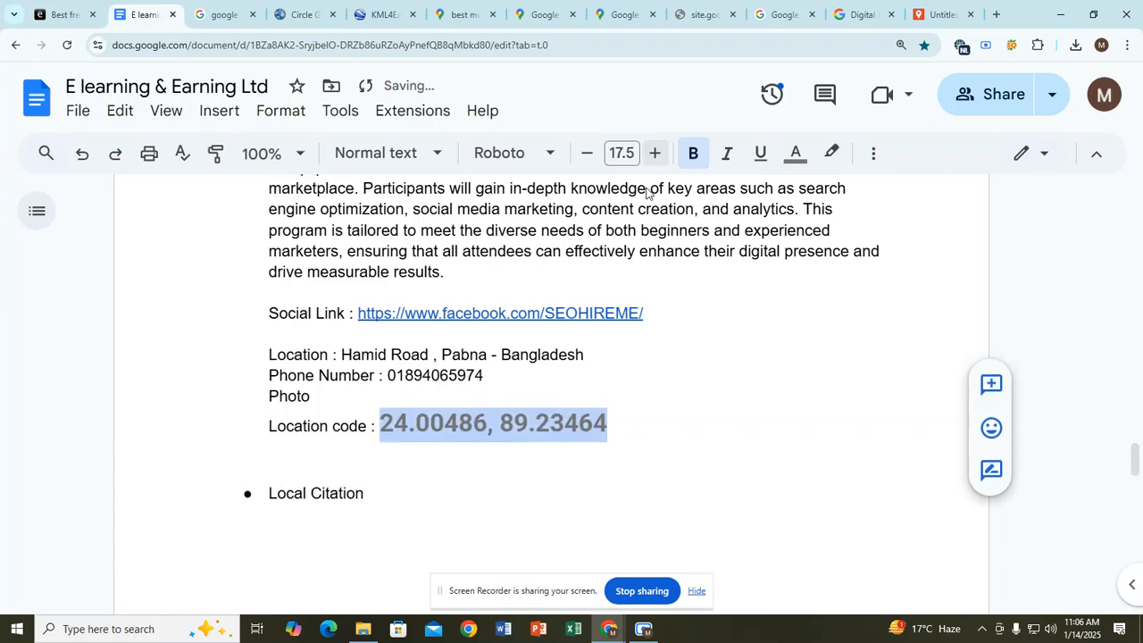
{"action": "left_click", "coordinate": [598, 426]}
{"action": "left_click", "coordinate": [382, 426]}
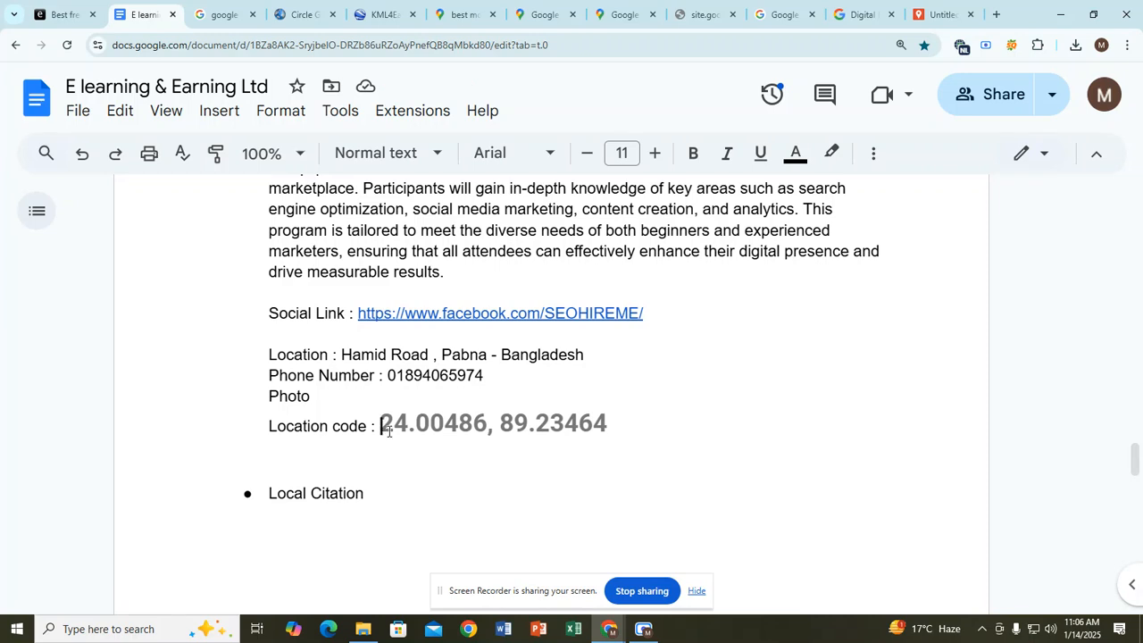
Step: Close the Google Map Citations page and copy the pin's coordinates 24.00486, 89.23464
{"action": "left_click", "coordinate": [864, 14]}
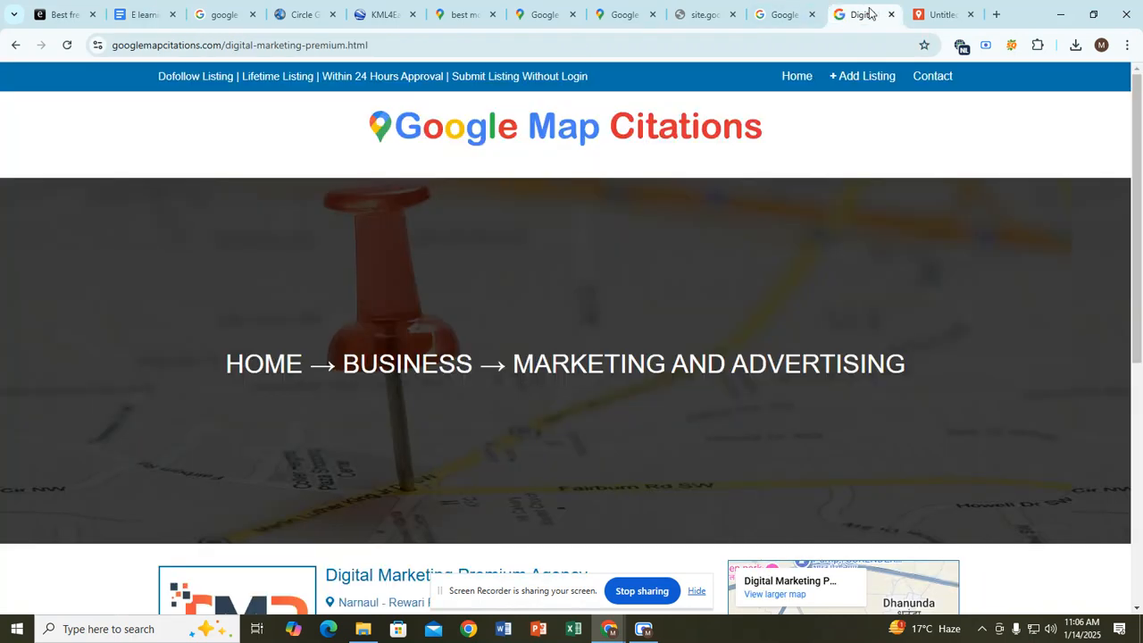
{"action": "left_click", "coordinate": [890, 15]}
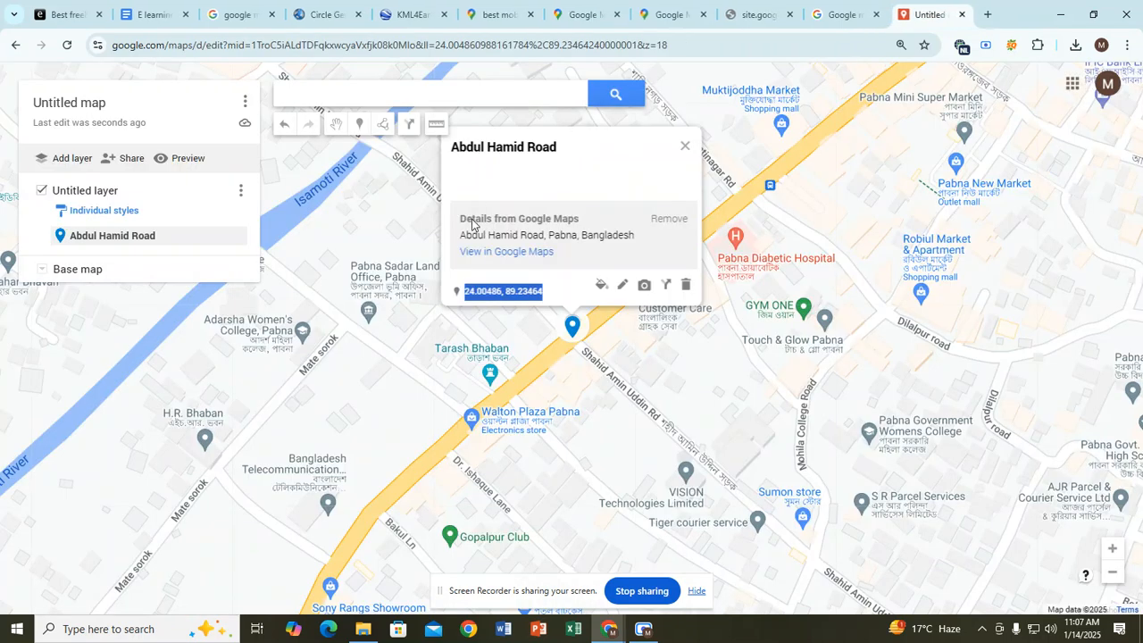
{"action": "left_click", "coordinate": [318, 92]}
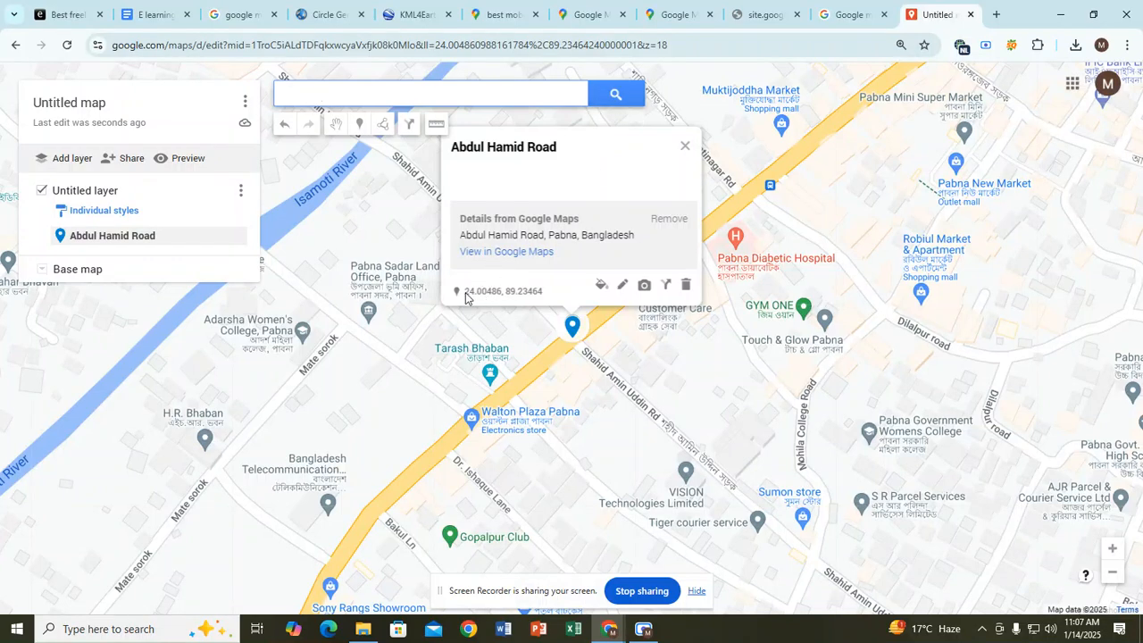
{"action": "left_click_drag", "start_coordinate": [465, 295], "coordinate": [545, 297]}
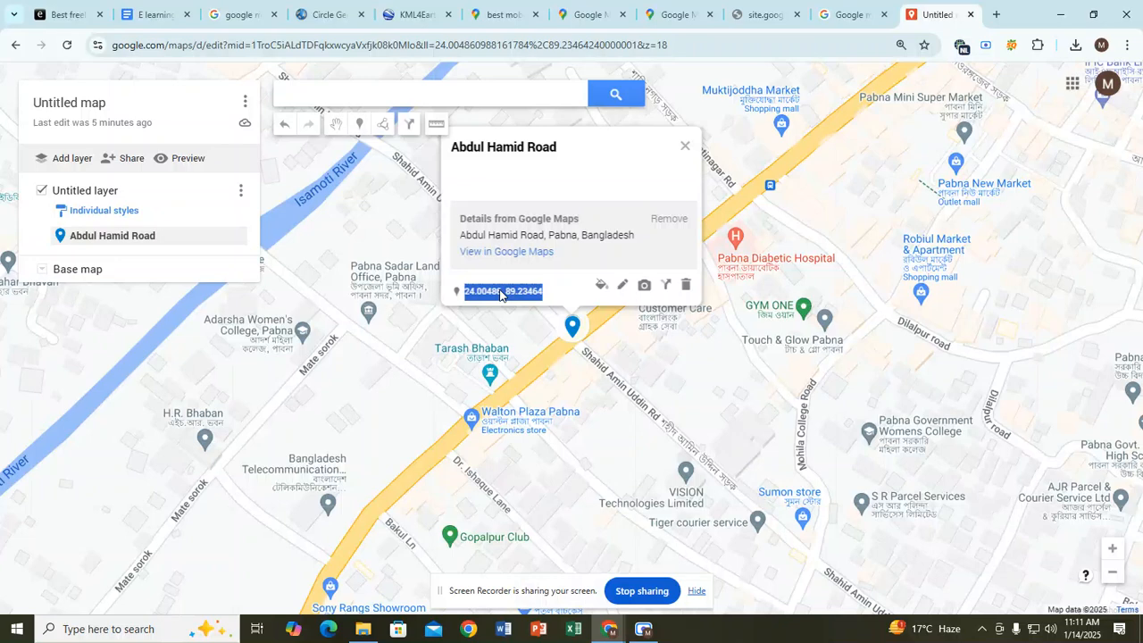
{"action": "right_click", "coordinate": [500, 296]}
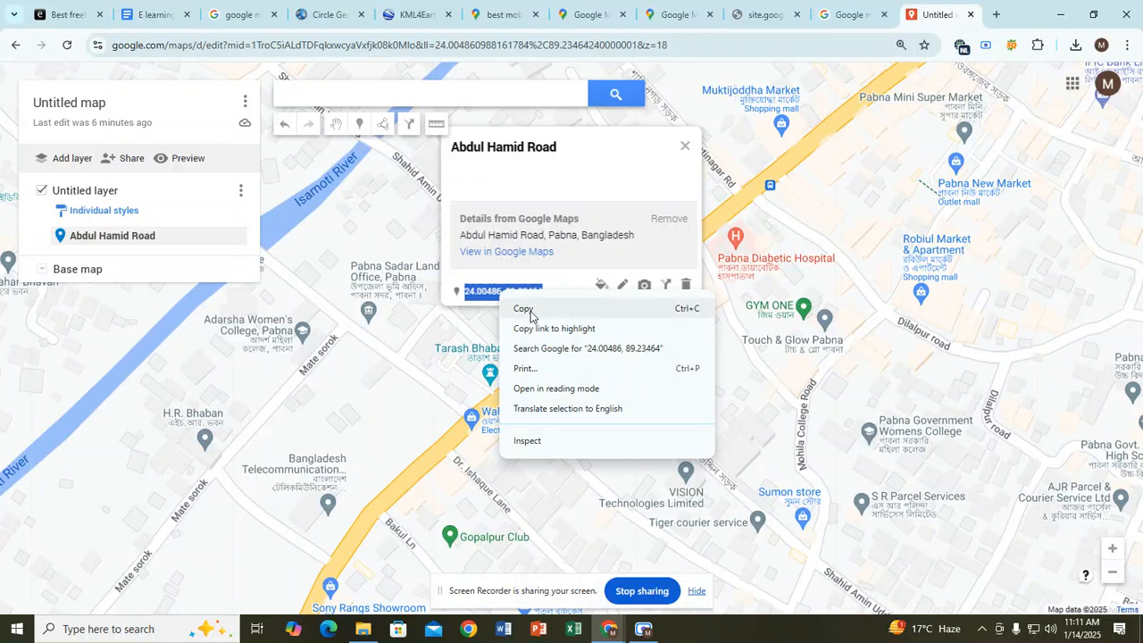
{"action": "left_click", "coordinate": [526, 309]}
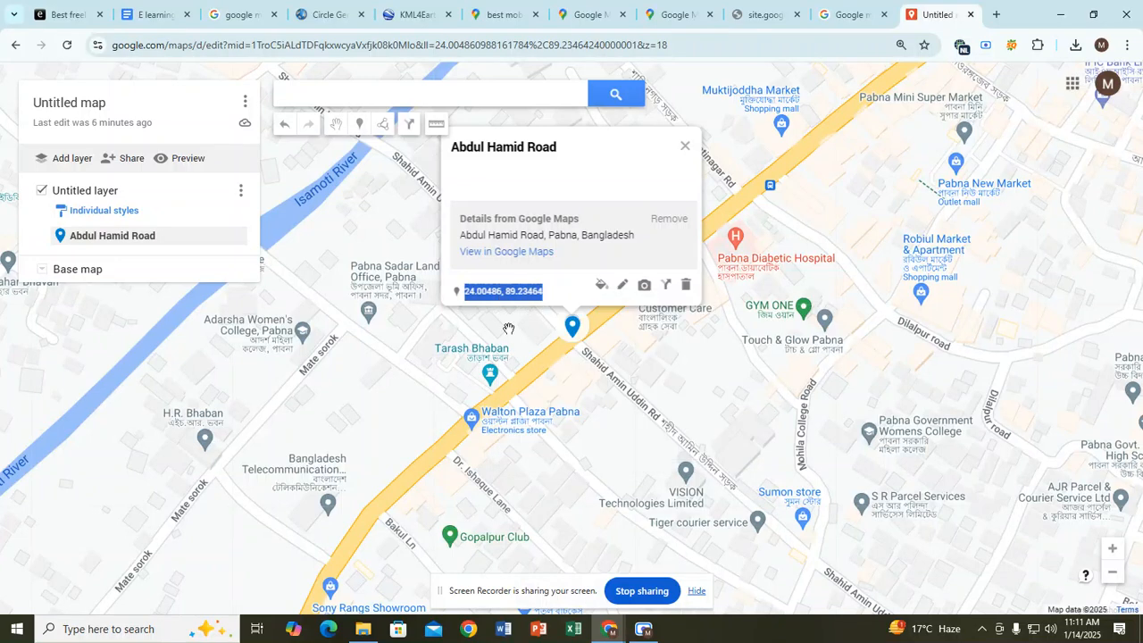
Step: Check the coordinates in the E learning notes, then bring up the Circle Generator page
{"action": "left_click", "coordinate": [154, 14]}
{"action": "left_click_drag", "start_coordinate": [380, 426], "coordinate": [603, 422]}
{"action": "left_click", "coordinate": [603, 422]}
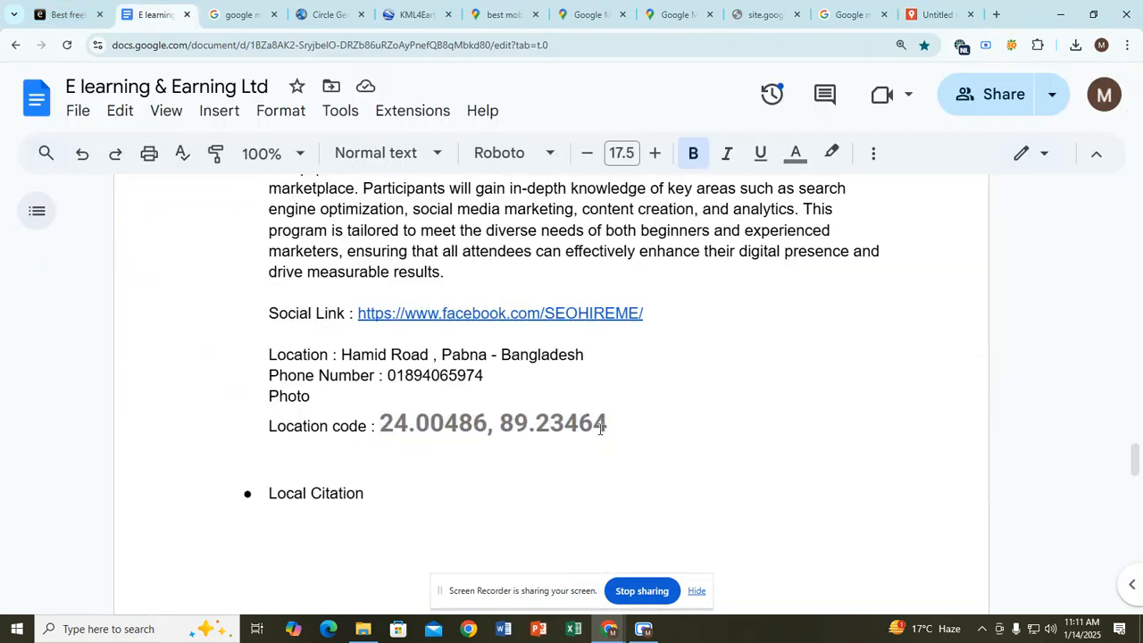
{"action": "left_click", "coordinate": [591, 18]}
{"action": "left_click", "coordinate": [500, 14]}
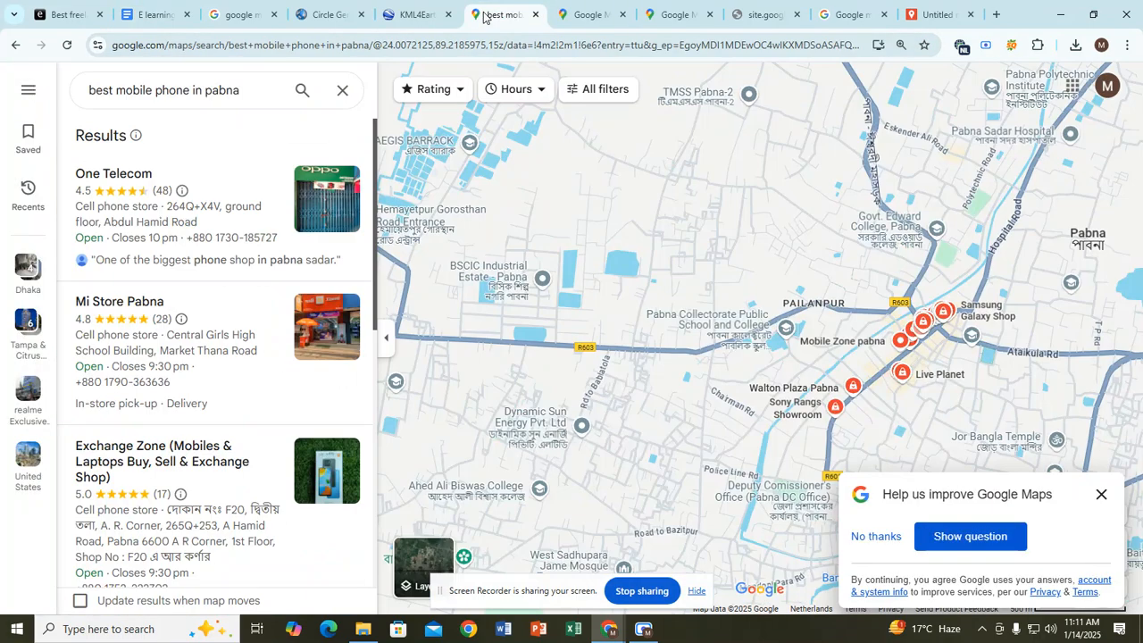
{"action": "left_click", "coordinate": [413, 14]}
{"action": "left_click", "coordinate": [320, 15]}
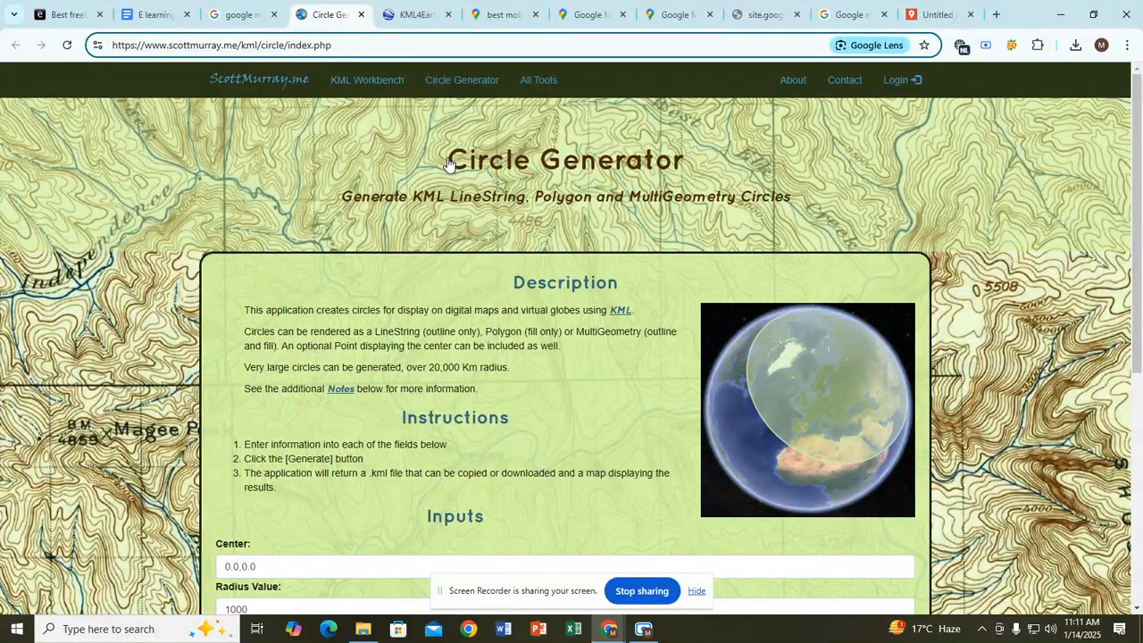
Step: Scroll to the Inputs form and select the Center, Radius Value and Radius Units labels in turn
{"action": "scroll", "coordinate": [450, 164], "scroll_direction": "down", "scroll_amount": 2}
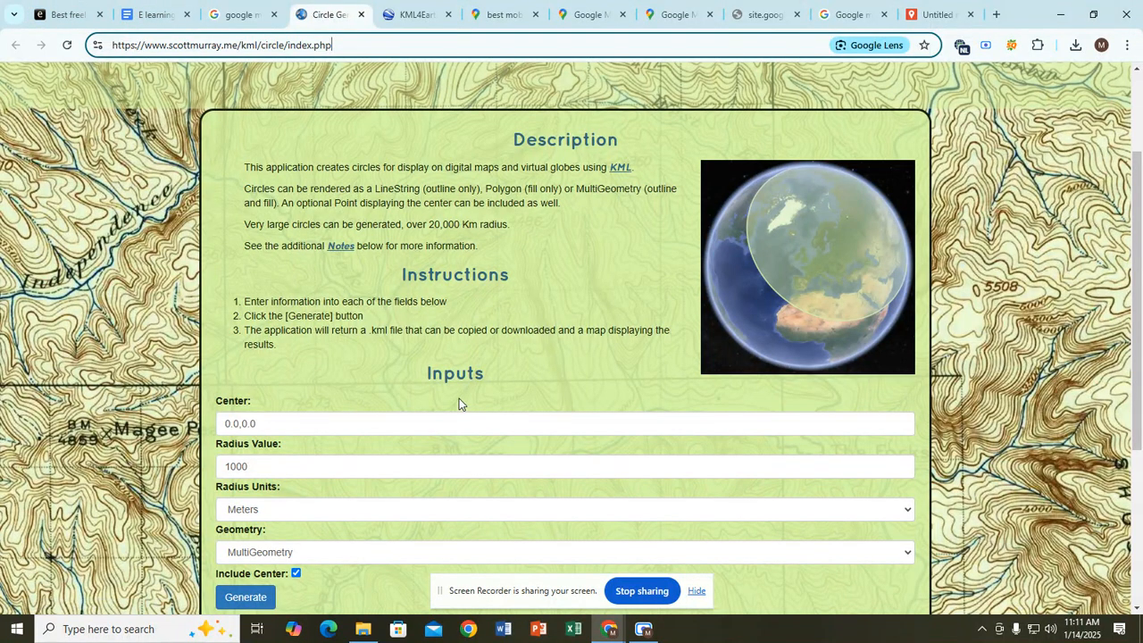
{"action": "scroll", "coordinate": [459, 398], "scroll_direction": "down", "scroll_amount": 2}
{"action": "left_click", "coordinate": [215, 305]}
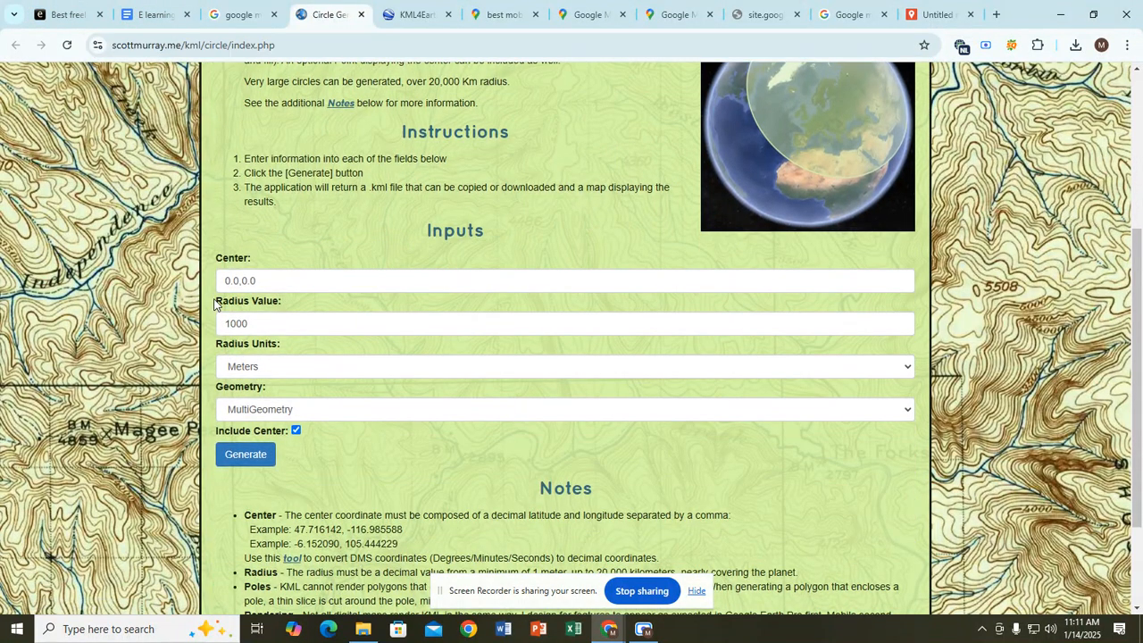
{"action": "left_click_drag", "start_coordinate": [215, 305], "coordinate": [277, 302]}
{"action": "left_click_drag", "start_coordinate": [216, 260], "coordinate": [257, 262]}
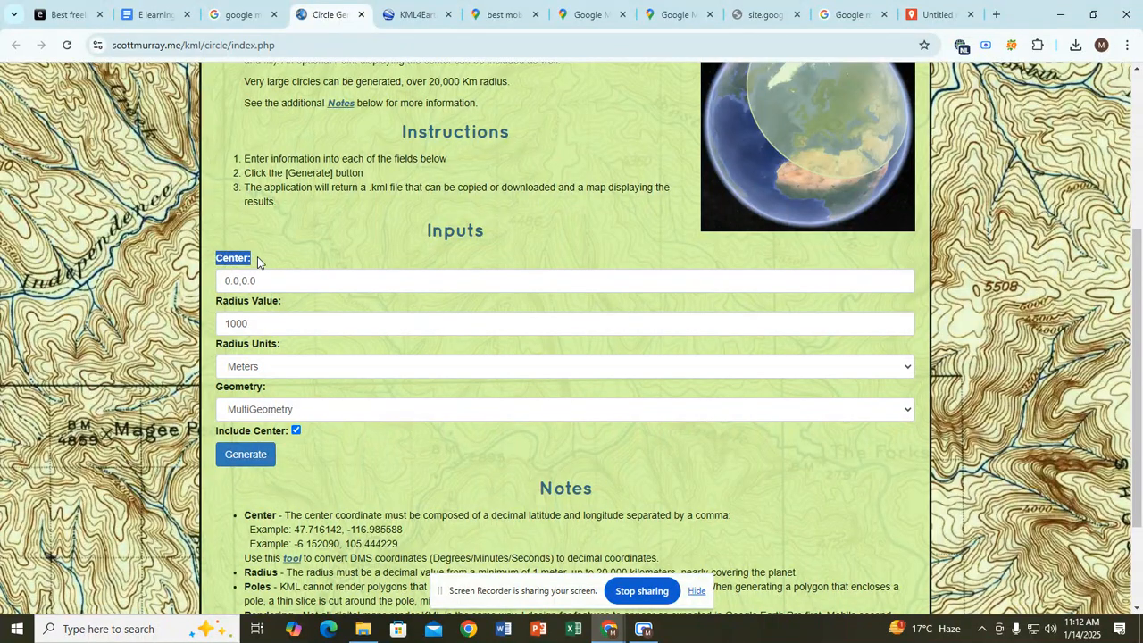
{"action": "left_click", "coordinate": [257, 262]}
{"action": "left_click_drag", "start_coordinate": [216, 261], "coordinate": [265, 261]}
{"action": "left_click_drag", "start_coordinate": [215, 305], "coordinate": [303, 308]}
{"action": "left_click_drag", "start_coordinate": [216, 347], "coordinate": [296, 351]}
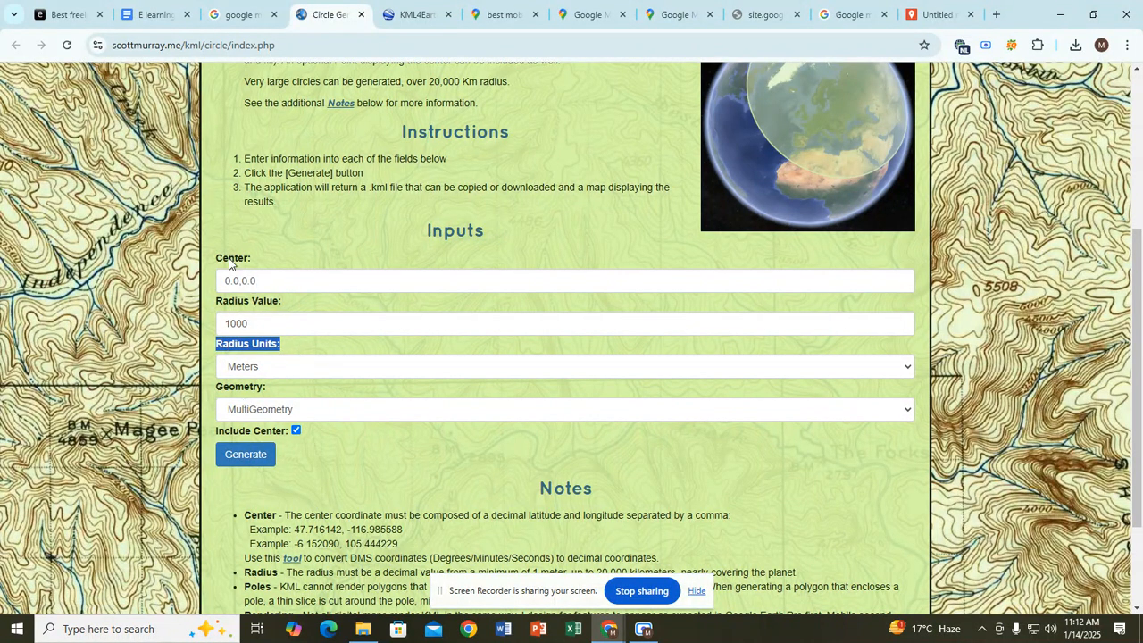
{"action": "left_click_drag", "start_coordinate": [215, 259], "coordinate": [268, 260]}
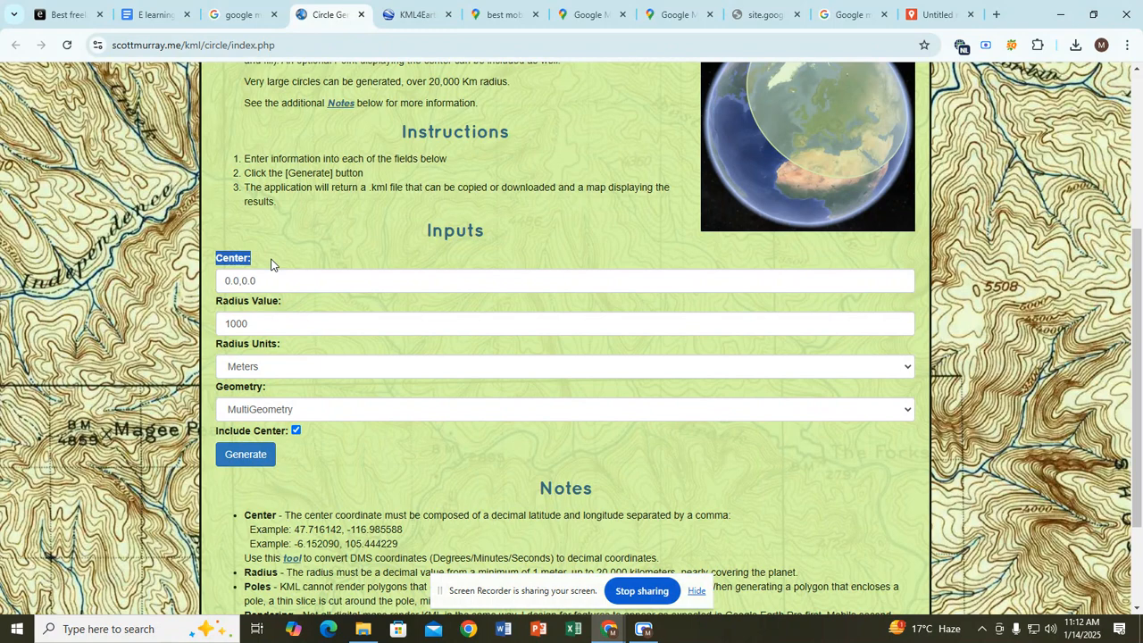
{"action": "left_click", "coordinate": [275, 284]}
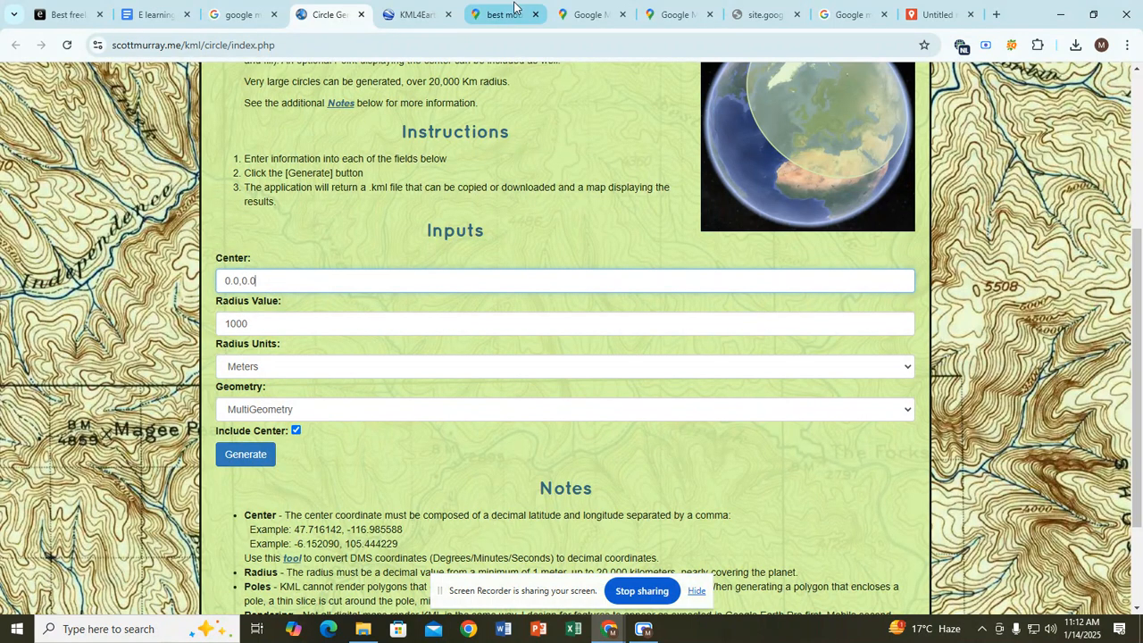
{"action": "left_click", "coordinate": [913, 11]}
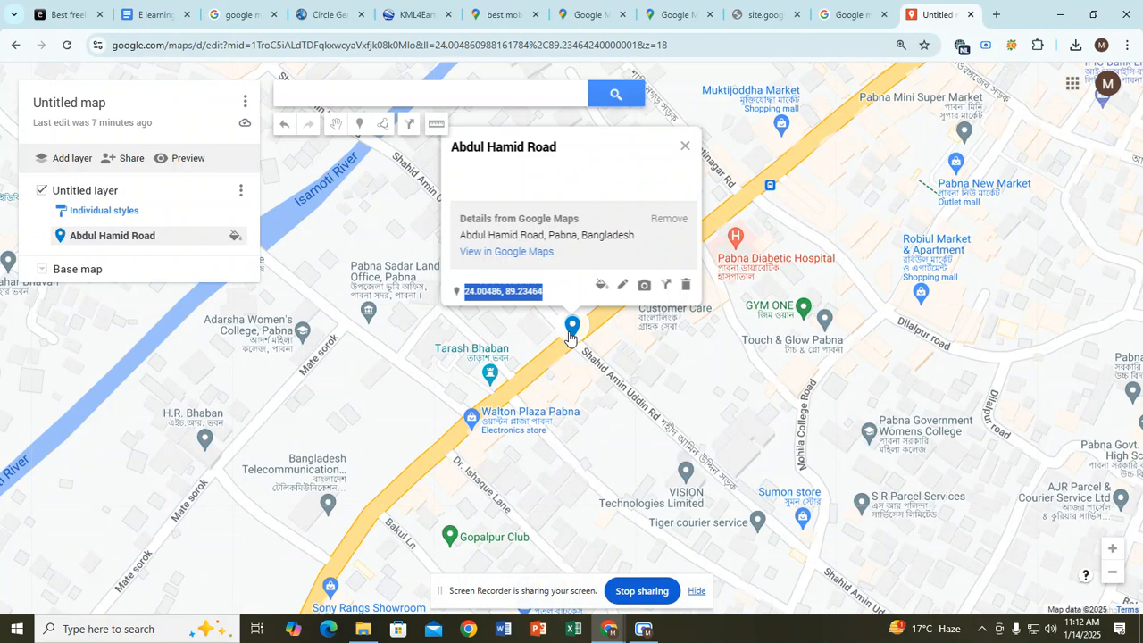
Step: Close the unreachable site.google, citation search, duplicate Google Maps and phone-shop search tabs
{"action": "left_click", "coordinate": [172, 7]}
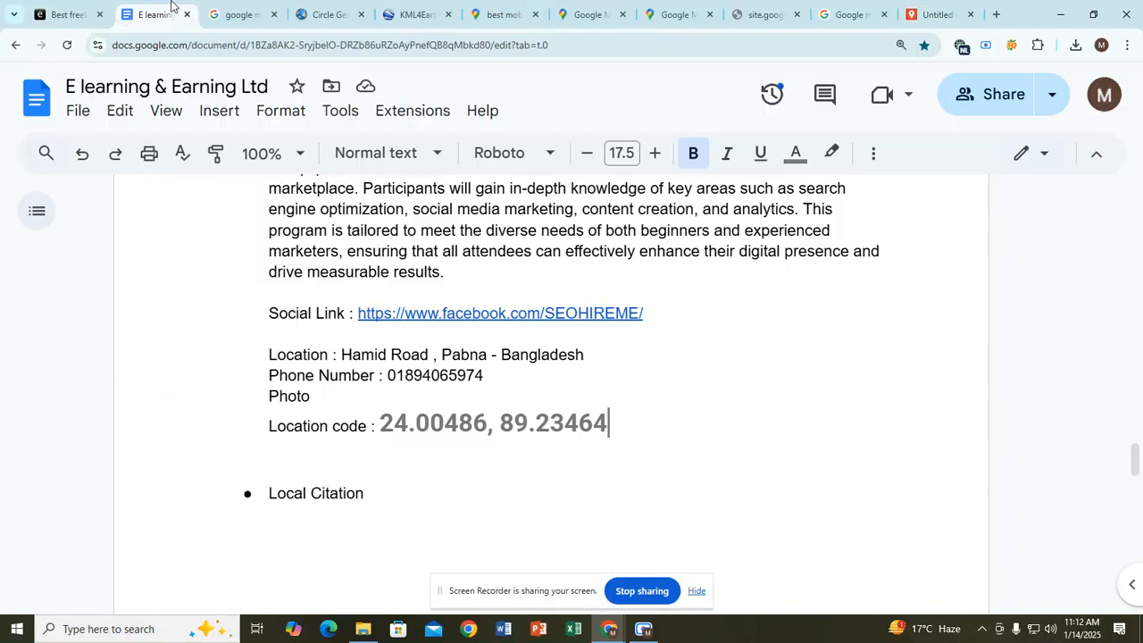
{"action": "left_click", "coordinate": [306, 464]}
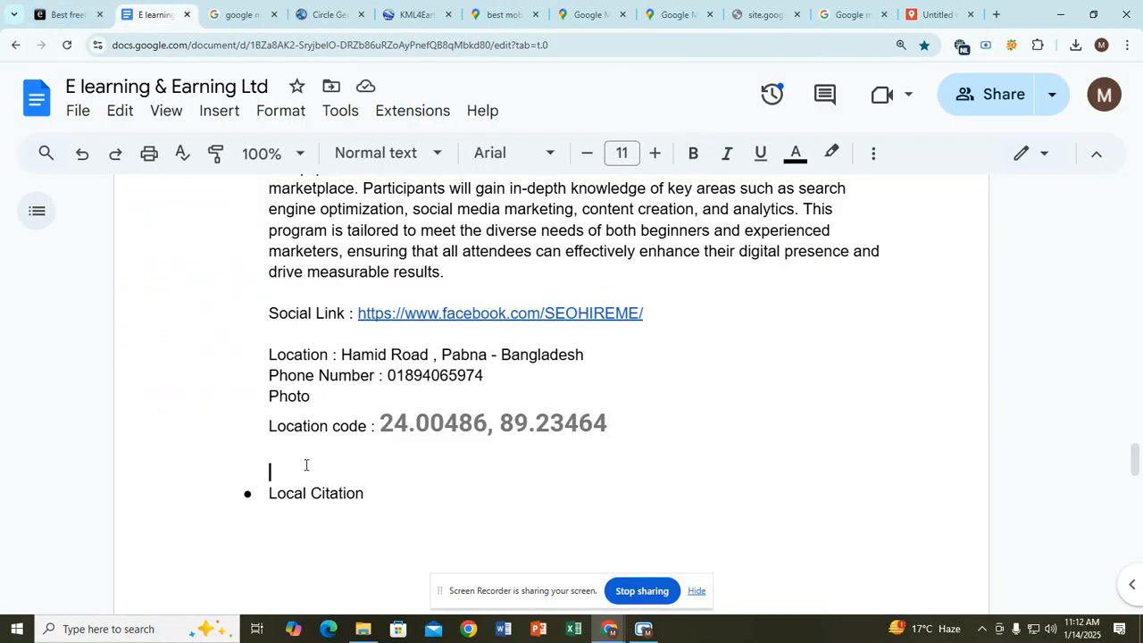
{"action": "left_click", "coordinate": [596, 16]}
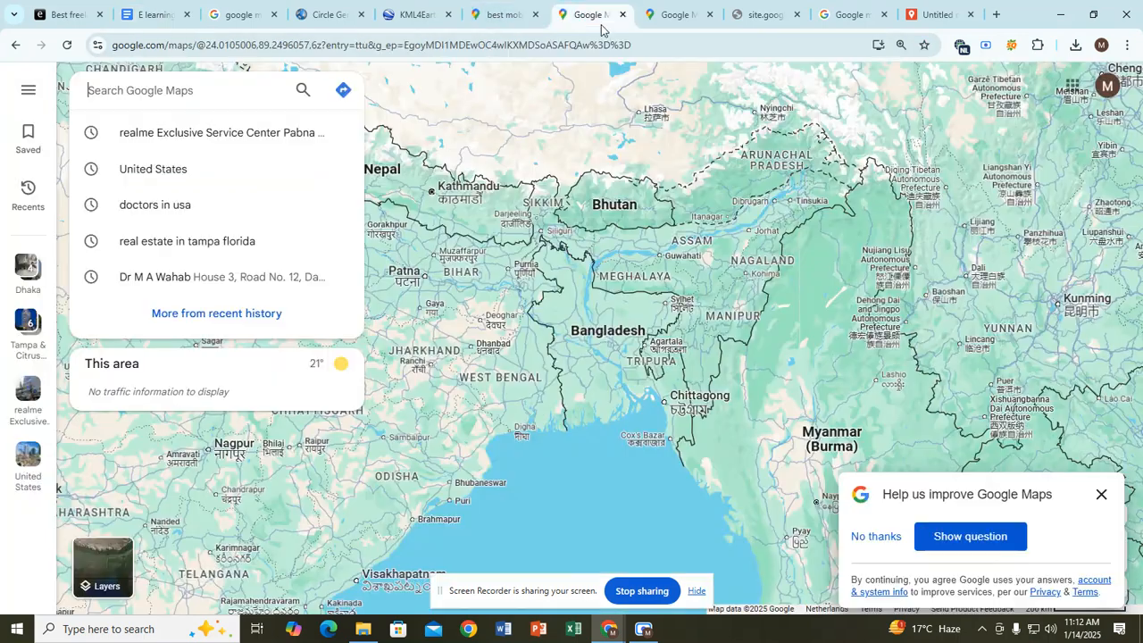
{"action": "left_click", "coordinate": [761, 14]}
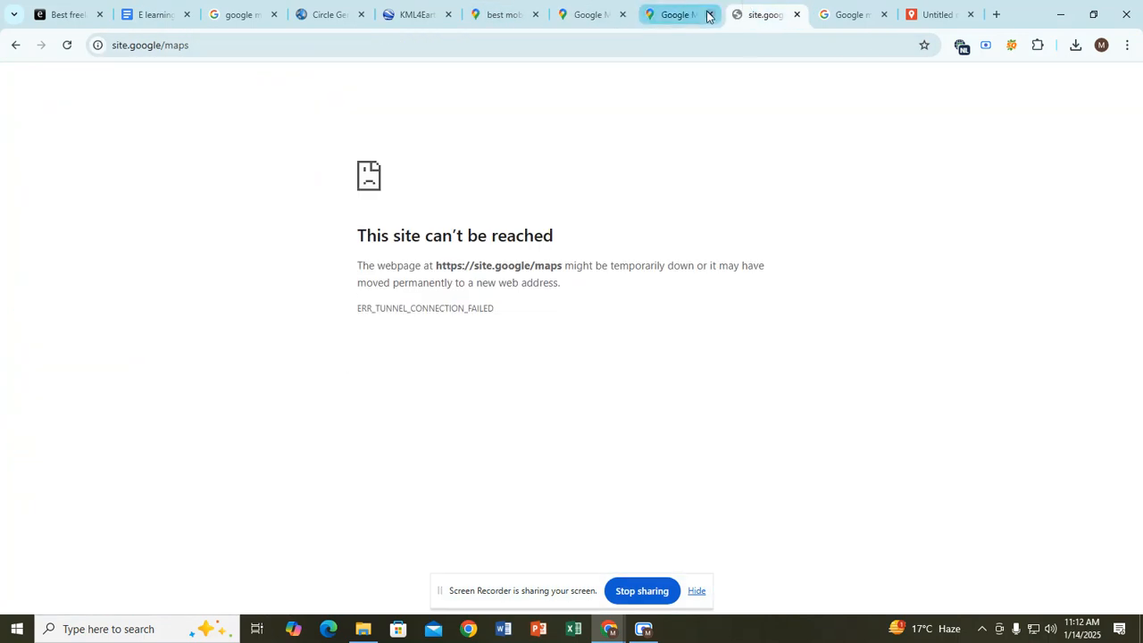
{"action": "left_click", "coordinate": [797, 14]}
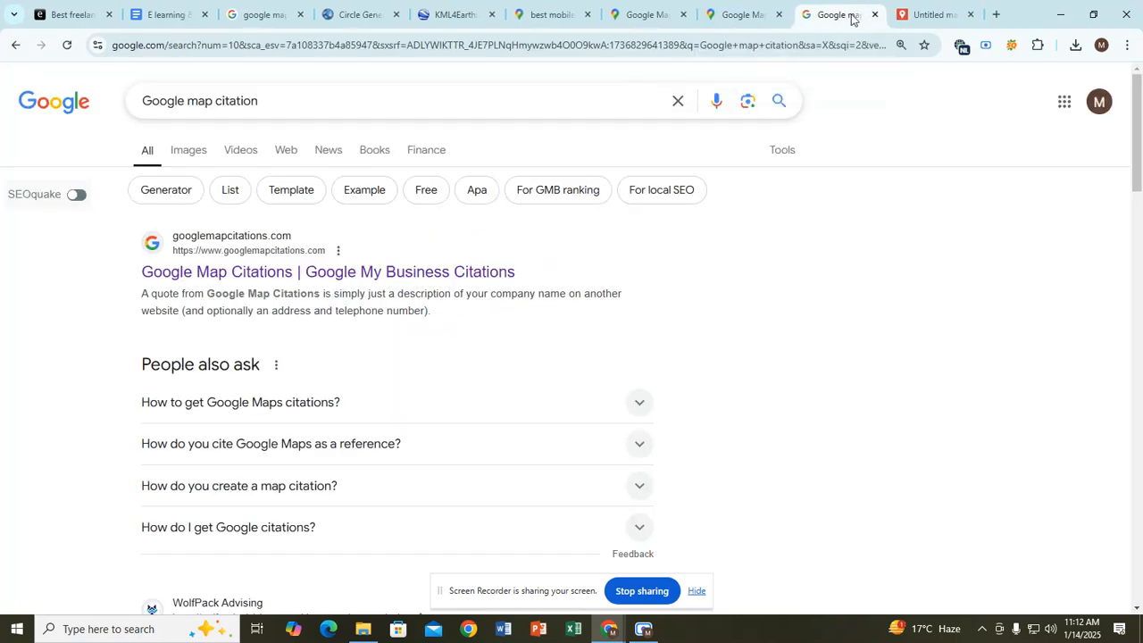
{"action": "left_click", "coordinate": [874, 16]}
{"action": "left_click", "coordinate": [817, 20]}
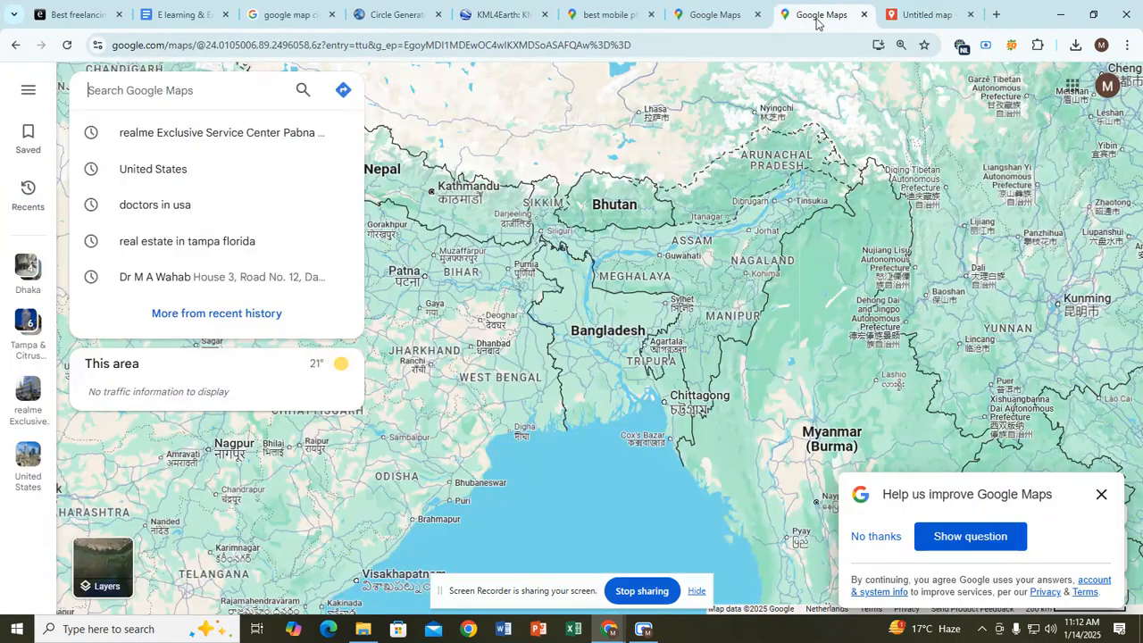
{"action": "left_click", "coordinate": [863, 15]}
{"action": "left_click", "coordinate": [738, 16]}
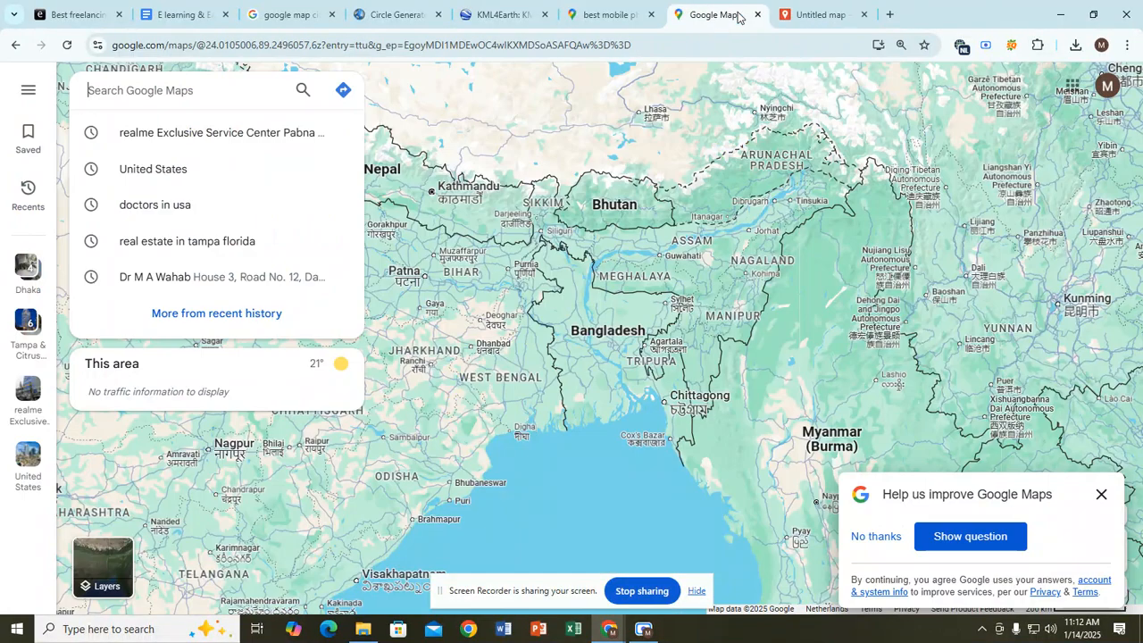
{"action": "left_click", "coordinate": [611, 14]}
{"action": "left_click", "coordinate": [651, 14]}
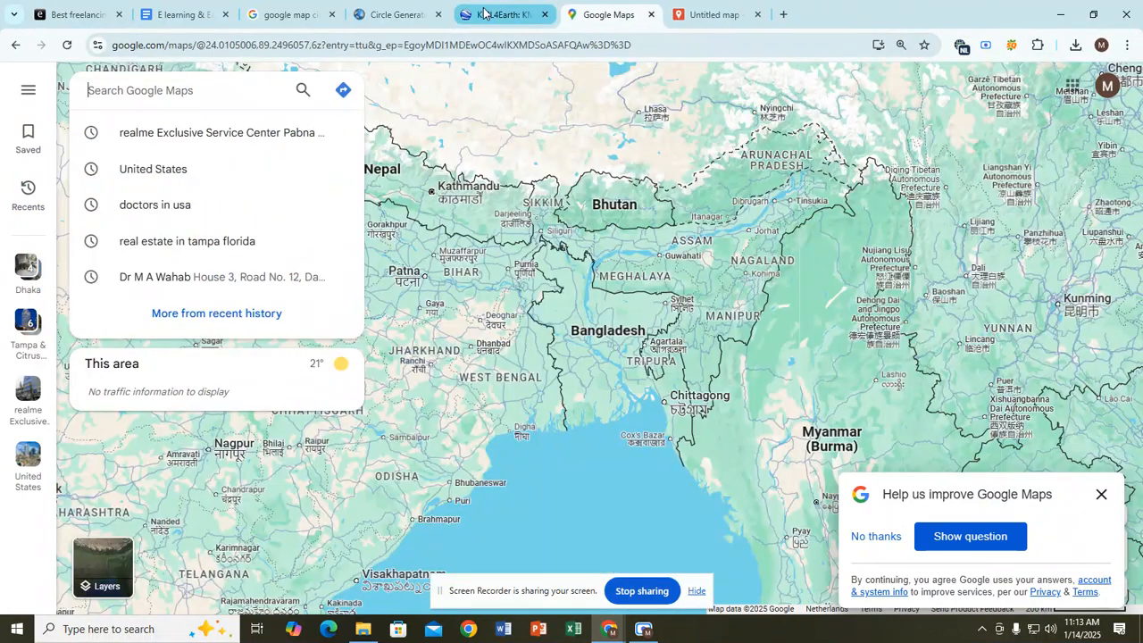
{"action": "left_click", "coordinate": [482, 13]}
Step: Copy the Radius Value label from Circle Generator and paste it bold on a new line after Photo
{"action": "left_click", "coordinate": [482, 18]}
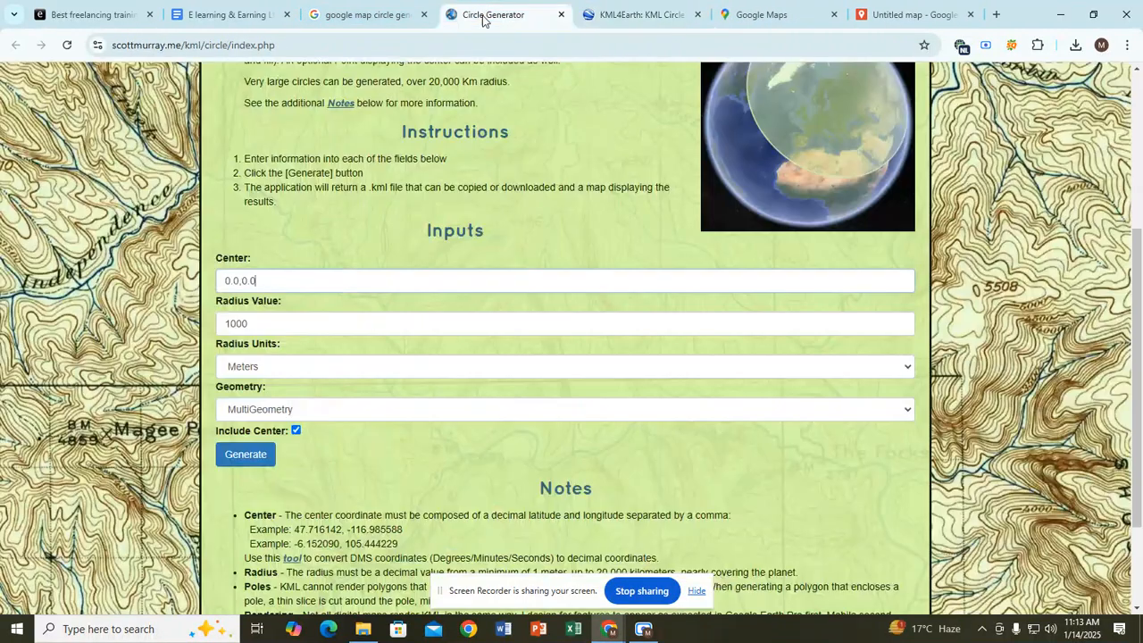
{"action": "left_click_drag", "start_coordinate": [216, 302], "coordinate": [286, 308]}
{"action": "key", "text": "ctrl+c"}
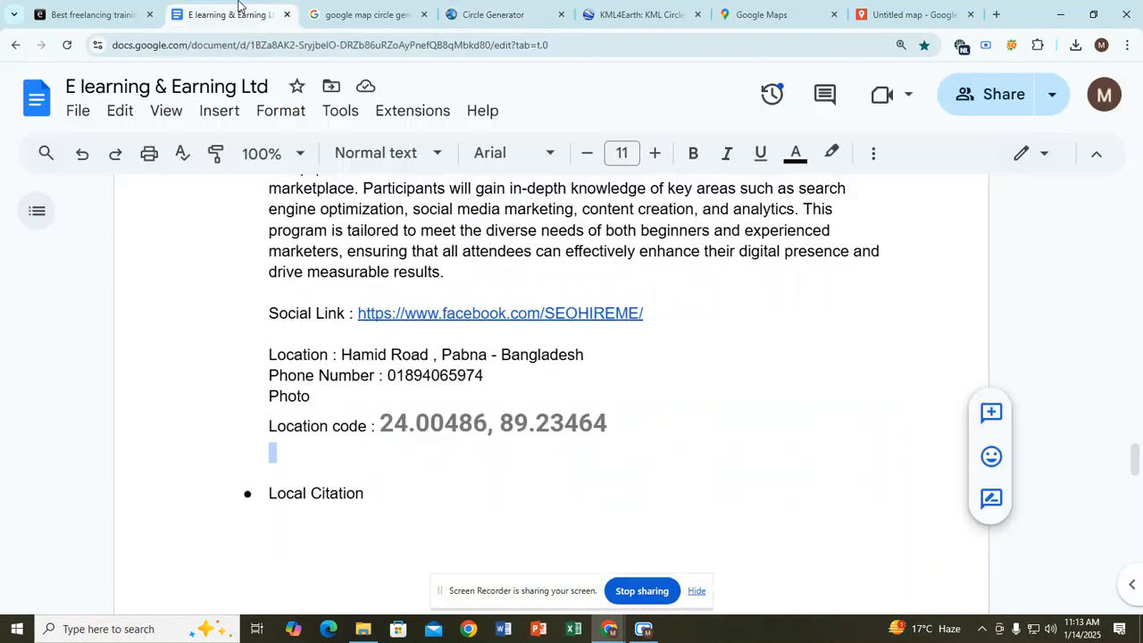
{"action": "left_click", "coordinate": [238, 13]}
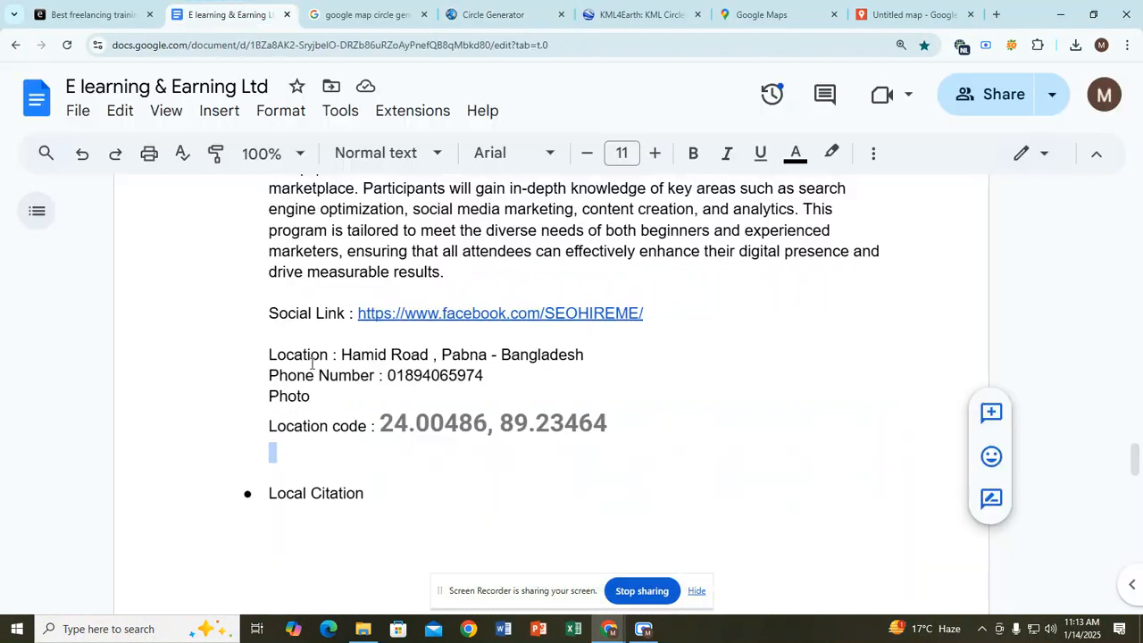
{"action": "left_click", "coordinate": [296, 458]}
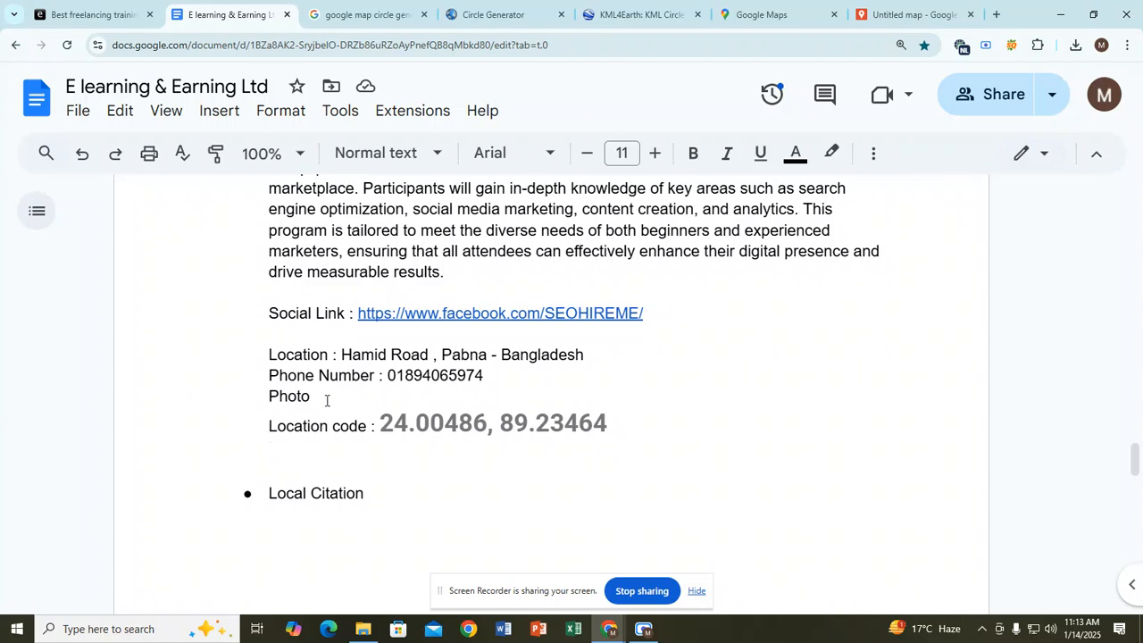
{"action": "key", "text": "Return"}
{"action": "key", "text": "ctrl+v"}
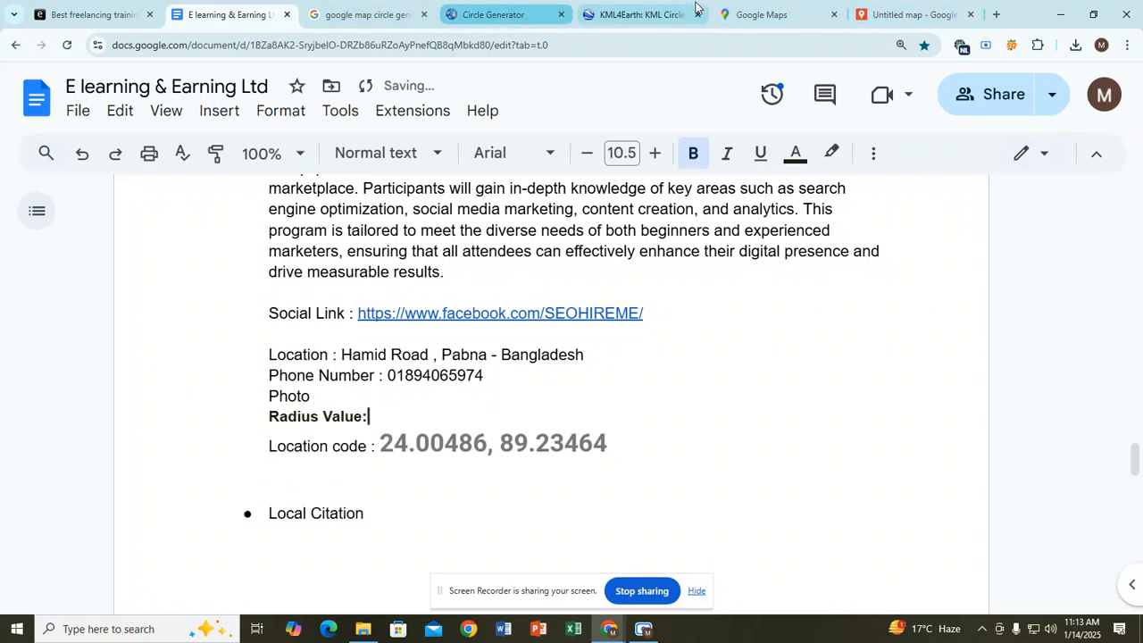
Step: Copy the Center label and paste it bold on a new line directly below Photo
{"action": "left_click", "coordinate": [759, 13]}
{"action": "left_click", "coordinate": [647, 11]}
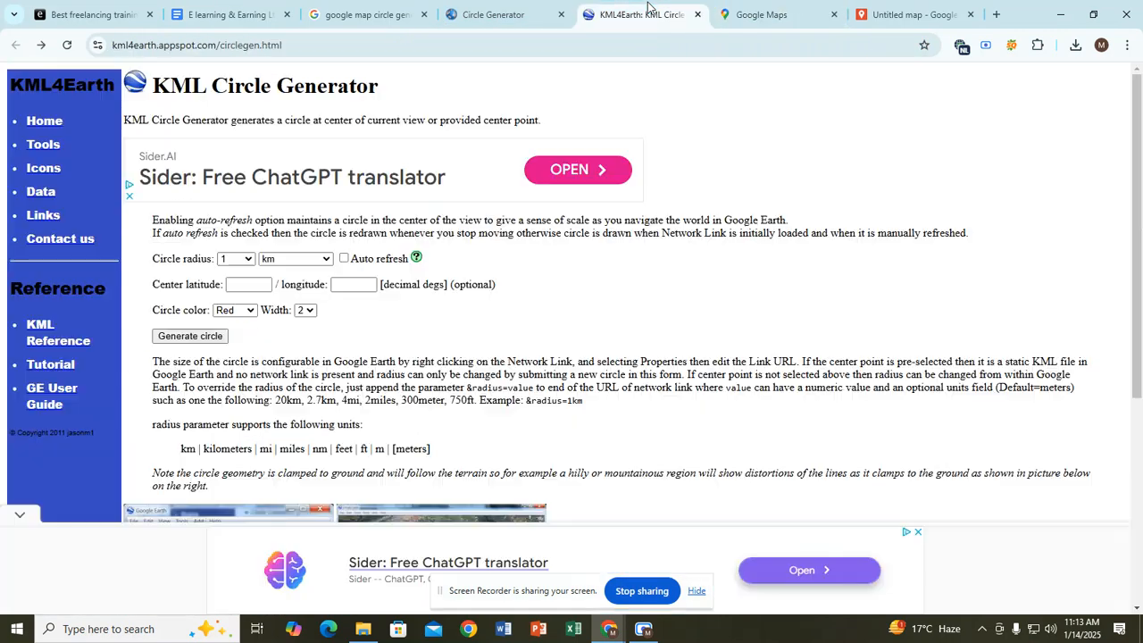
{"action": "left_click", "coordinate": [496, 15]}
{"action": "left_click_drag", "start_coordinate": [215, 261], "coordinate": [267, 270]}
{"action": "key", "text": "ctrl+c"}
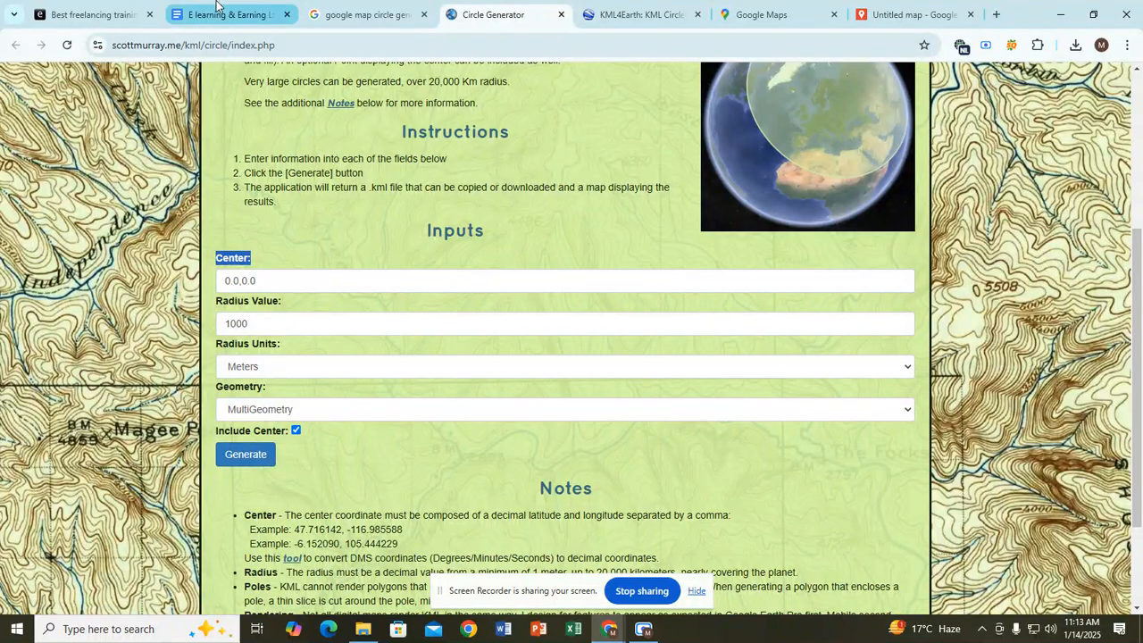
{"action": "left_click", "coordinate": [219, 9]}
{"action": "left_click", "coordinate": [315, 395]}
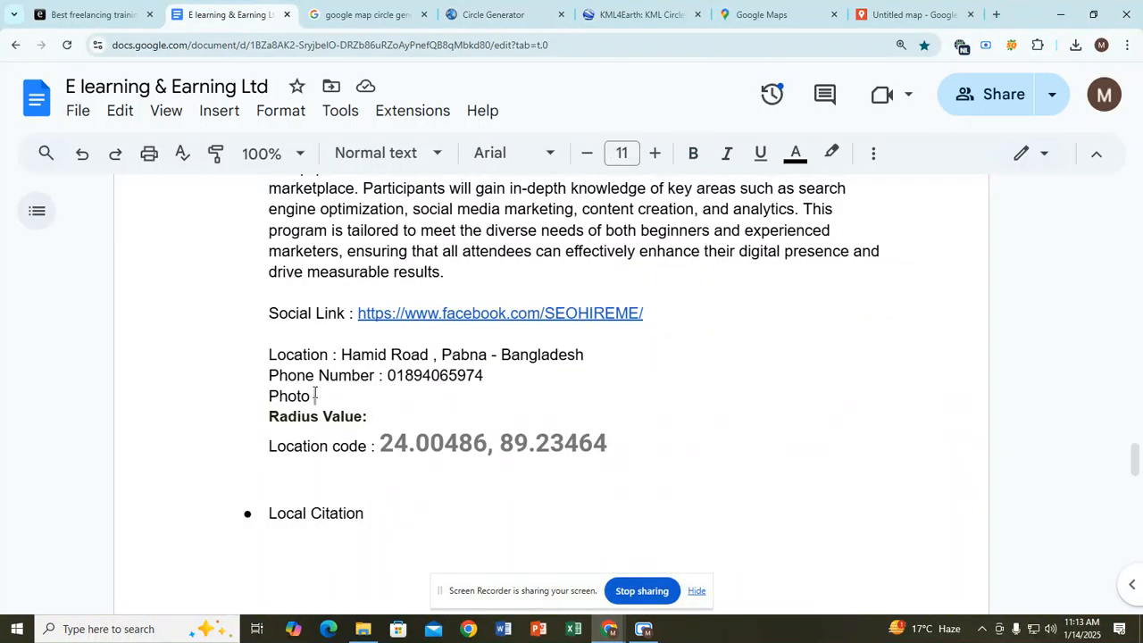
{"action": "key", "text": "Return"}
{"action": "key", "text": "ctrl+v"}
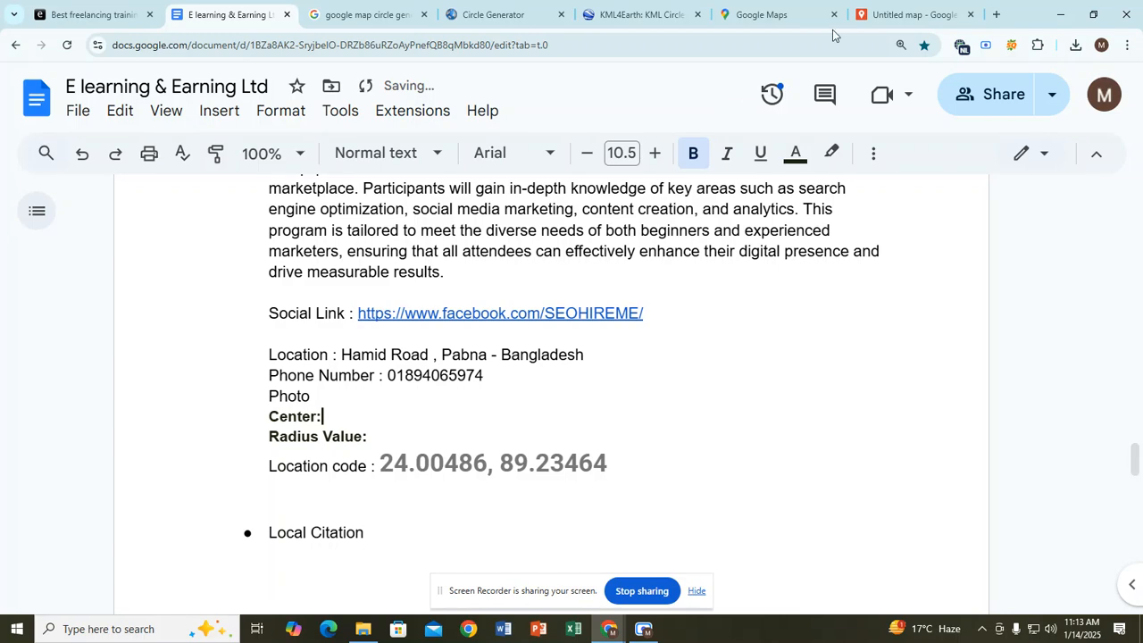
Step: Paste the bold Radius Units label on a new line after Radius Value
{"action": "left_click", "coordinate": [507, 9]}
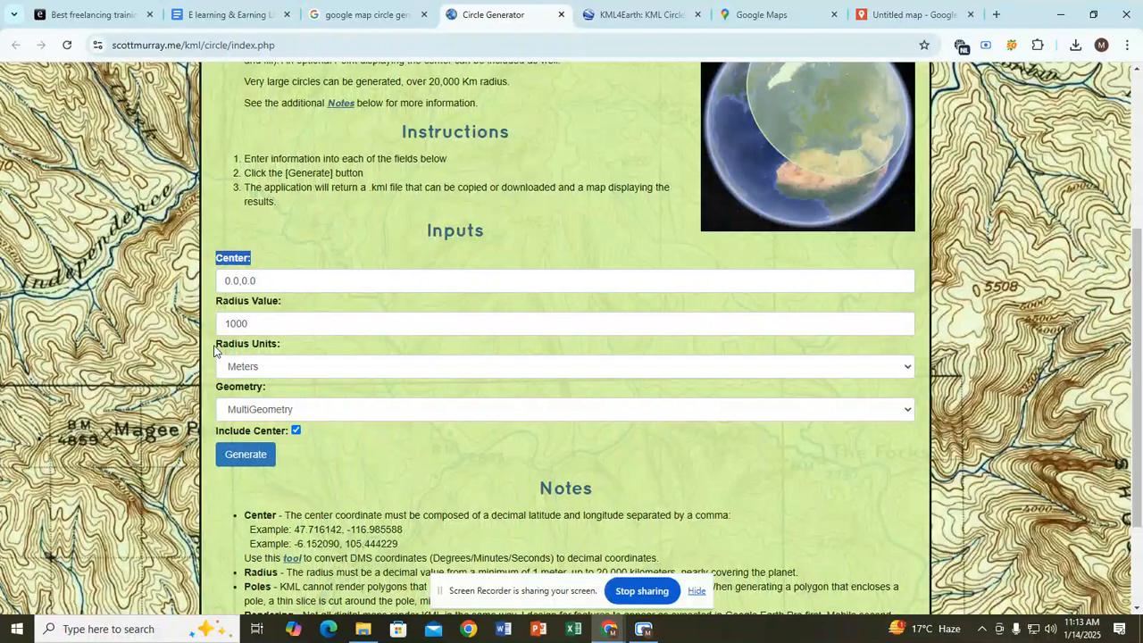
{"action": "left_click_drag", "start_coordinate": [214, 350], "coordinate": [283, 355]}
{"action": "key", "text": "ctrl+c"}
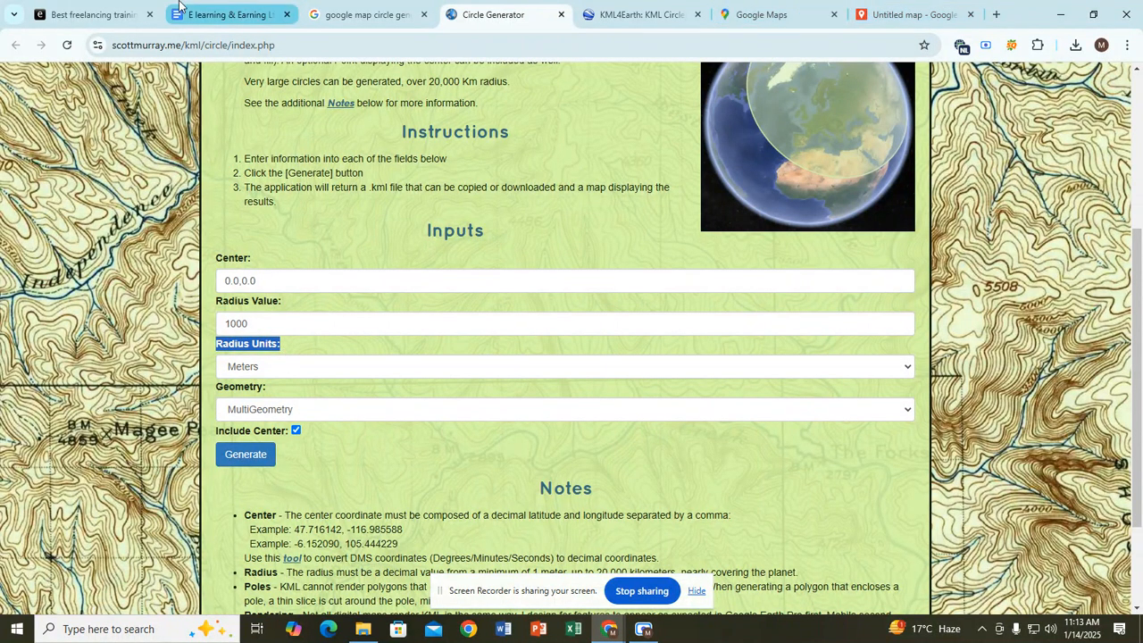
{"action": "left_click", "coordinate": [179, 7]}
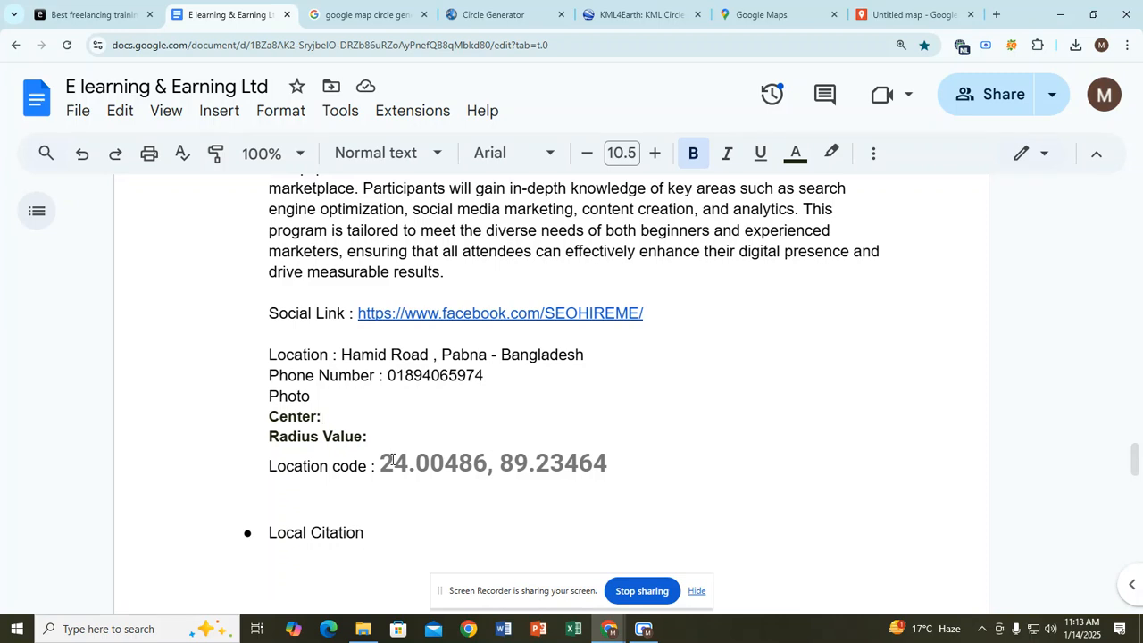
{"action": "key", "text": "Down"}
{"action": "key", "text": "Right"}
{"action": "key", "text": "Right"}
{"action": "key", "text": "Right"}
{"action": "key", "text": "Right"}
{"action": "key", "text": "Right"}
{"action": "key", "text": "Right"}
{"action": "key", "text": "Return"}
{"action": "key", "text": "ctrl+v"}
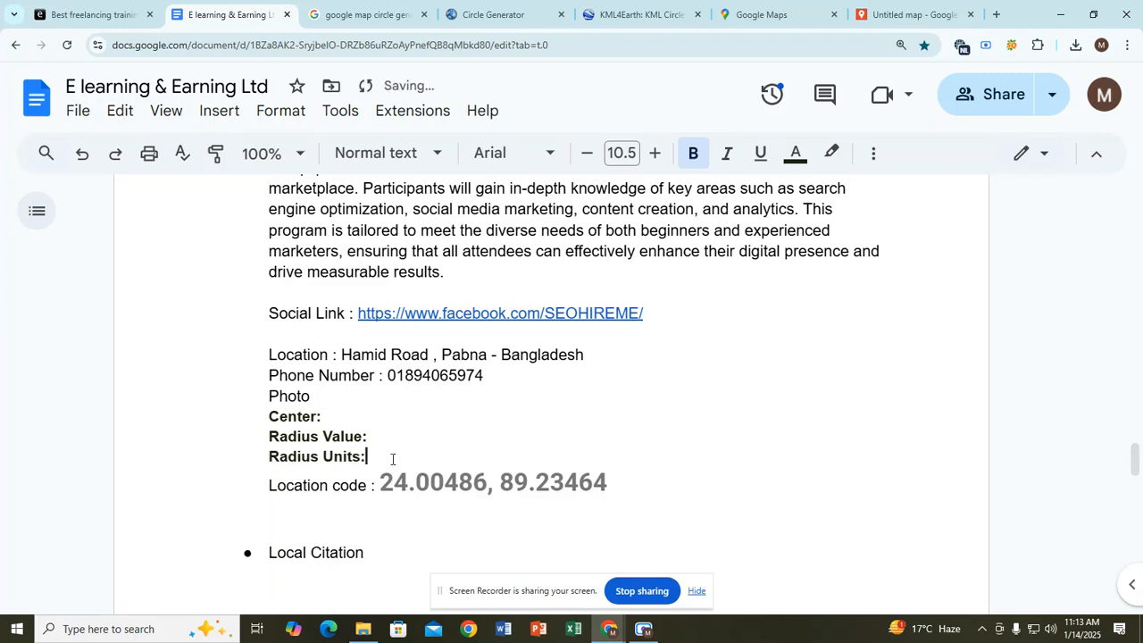
{"action": "key", "text": "Return"}
Step: Paste the bold Geometry label on the line under Radius Units
{"action": "key", "text": "ctrl+Tab"}
{"action": "key", "text": "ctrl+Tab"}
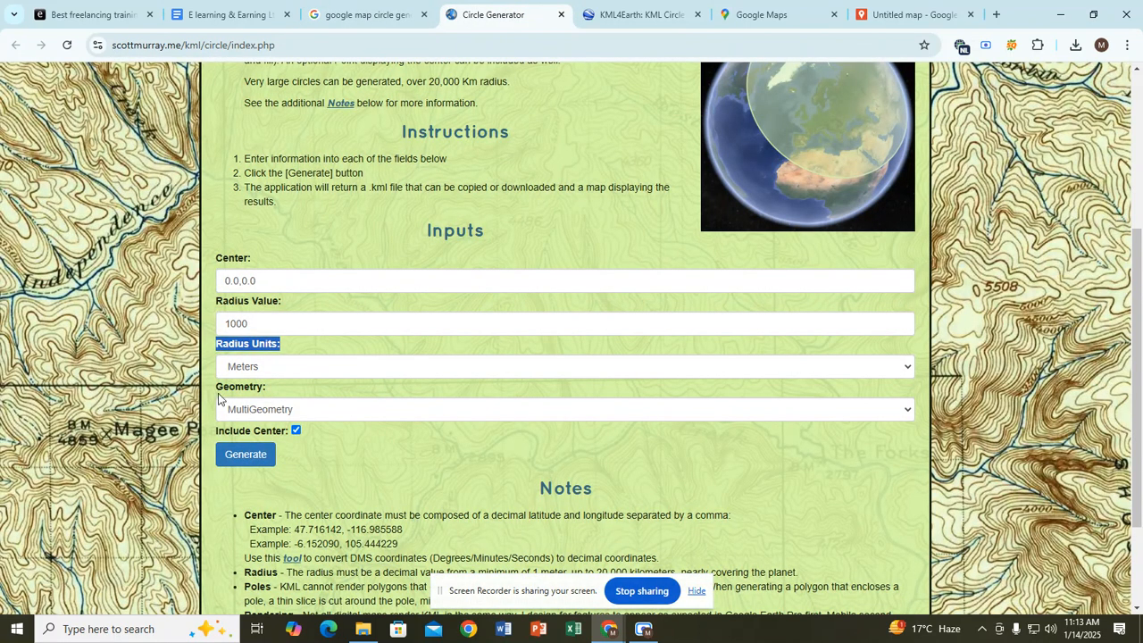
{"action": "left_click_drag", "start_coordinate": [214, 388], "coordinate": [273, 395]}
{"action": "key", "text": "ctrl+c"}
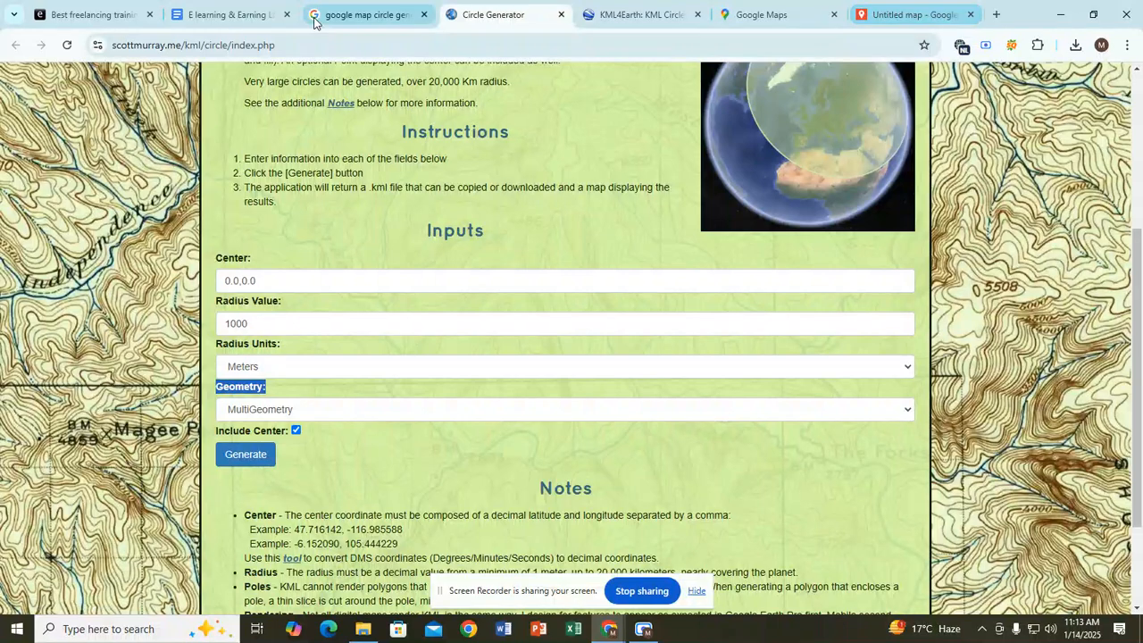
{"action": "left_click", "coordinate": [263, 6]}
{"action": "left_click", "coordinate": [335, 479]}
{"action": "key", "text": "ctrl+v"}
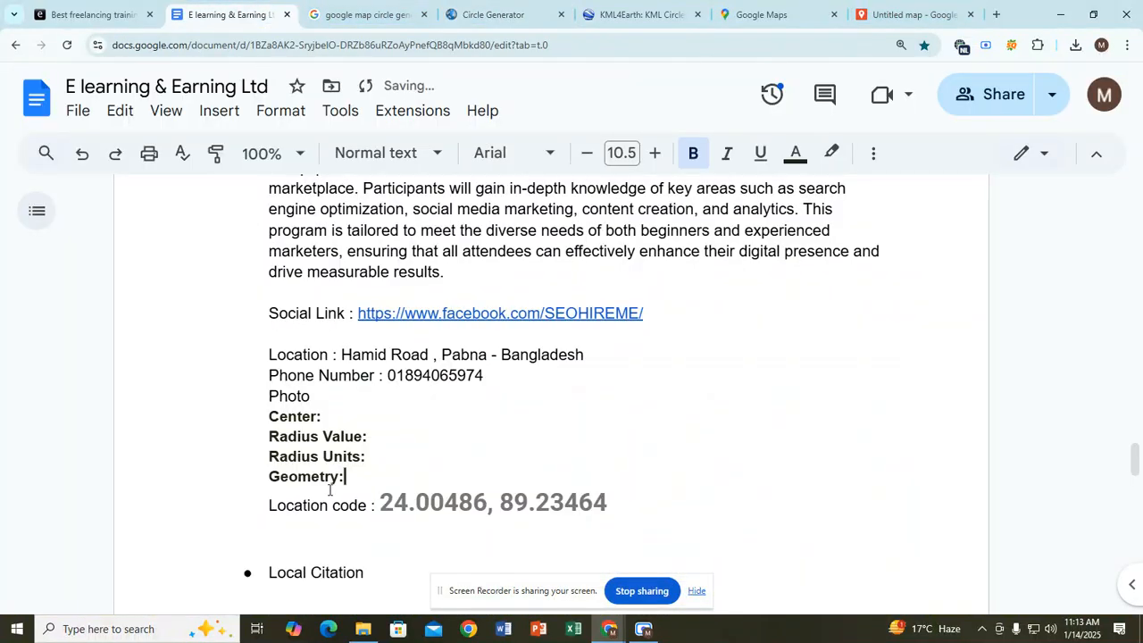
{"action": "left_click", "coordinate": [303, 423]}
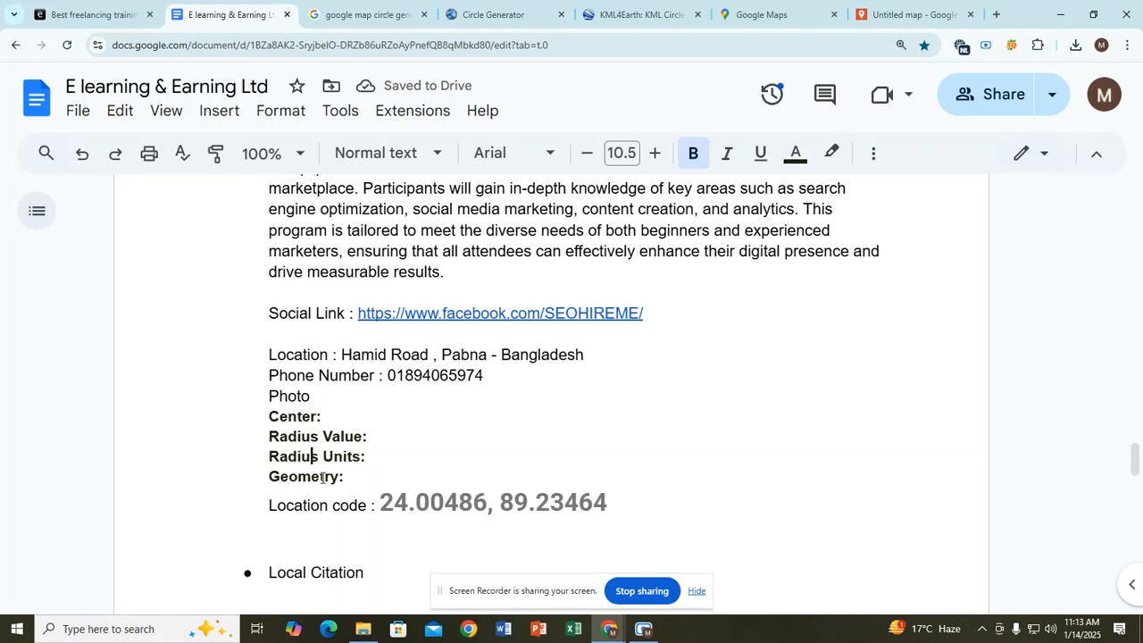
{"action": "left_click", "coordinate": [350, 479]}
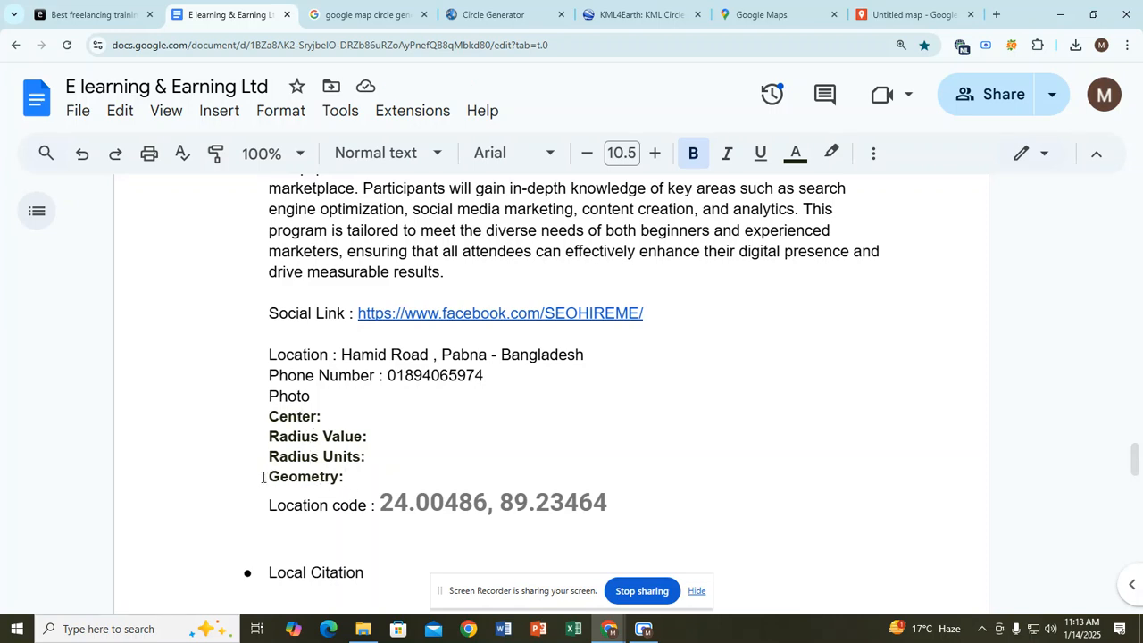
{"action": "left_click_drag", "start_coordinate": [268, 480], "coordinate": [274, 417]}
{"action": "left_click", "coordinate": [361, 479]}
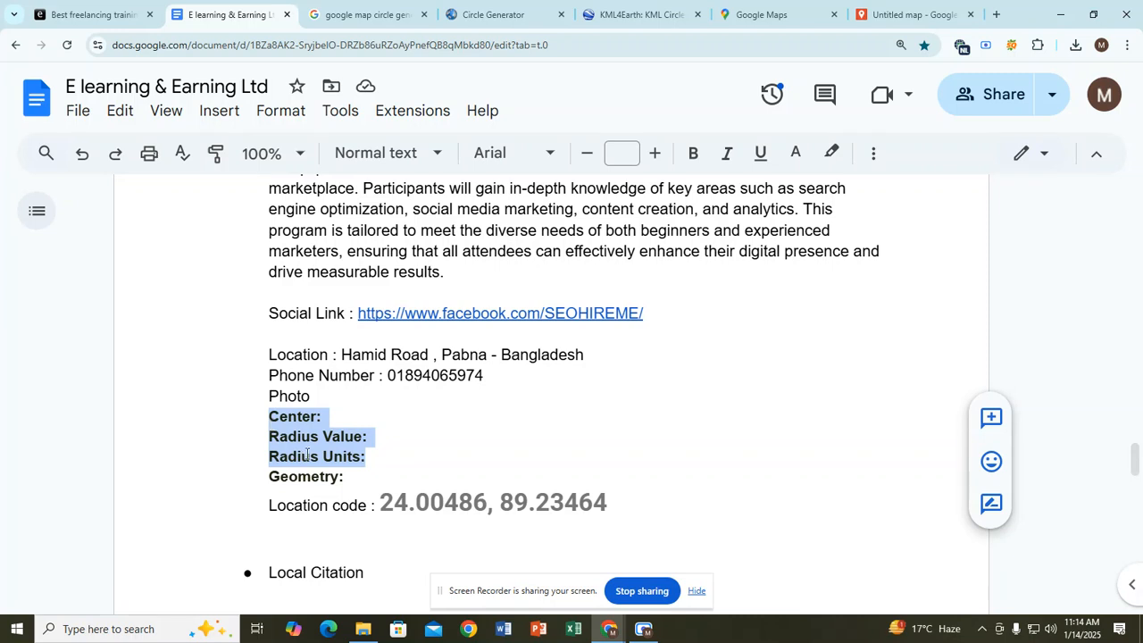
{"action": "left_click", "coordinate": [324, 418]}
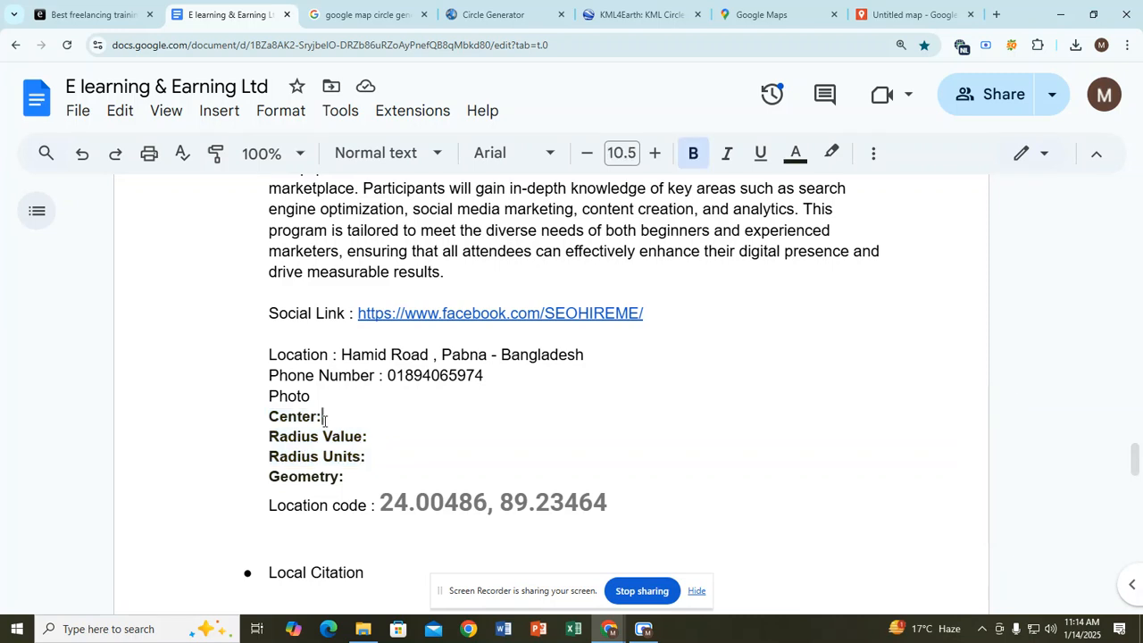
{"action": "left_click", "coordinate": [643, 628]}
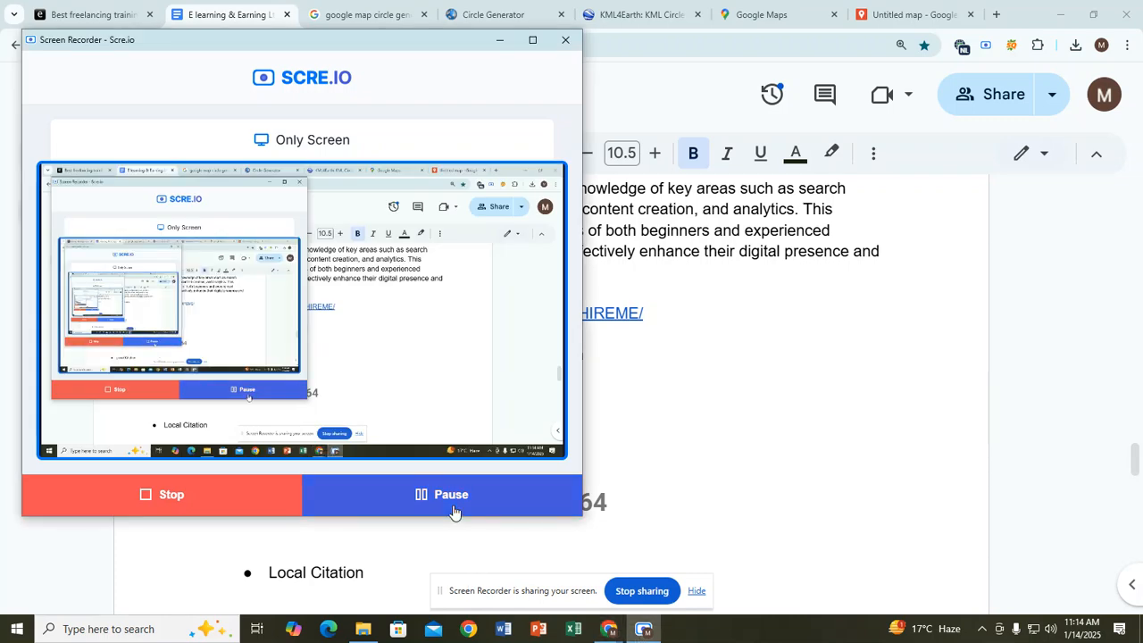
Step: Select 'Hamid Road' in the Location line, then return to the Untitled map's Abdul Hamid Road pin
{"action": "left_click", "coordinate": [692, 375]}
{"action": "left_click", "coordinate": [401, 409]}
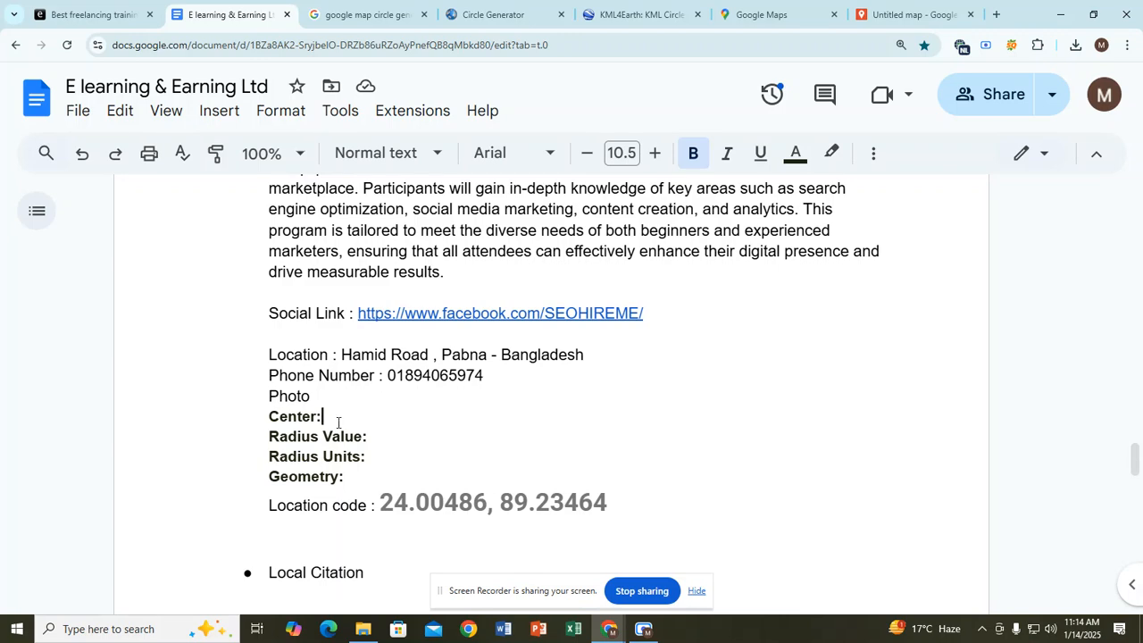
{"action": "left_click_drag", "start_coordinate": [342, 354], "coordinate": [432, 350]}
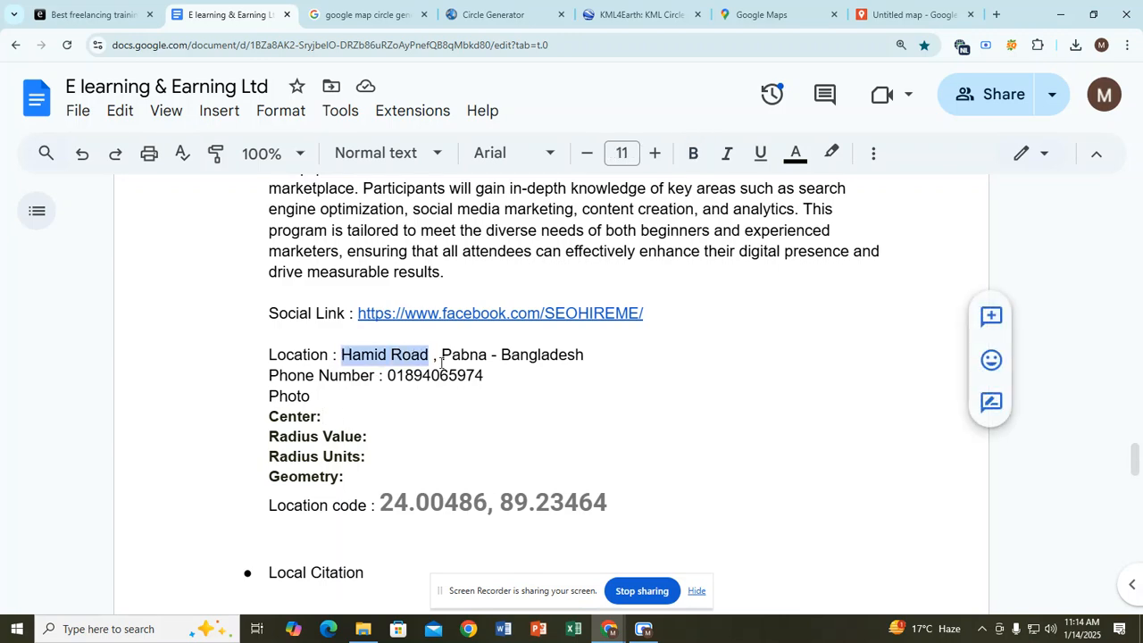
{"action": "left_click", "coordinate": [786, 12]}
{"action": "left_click", "coordinate": [903, 11]}
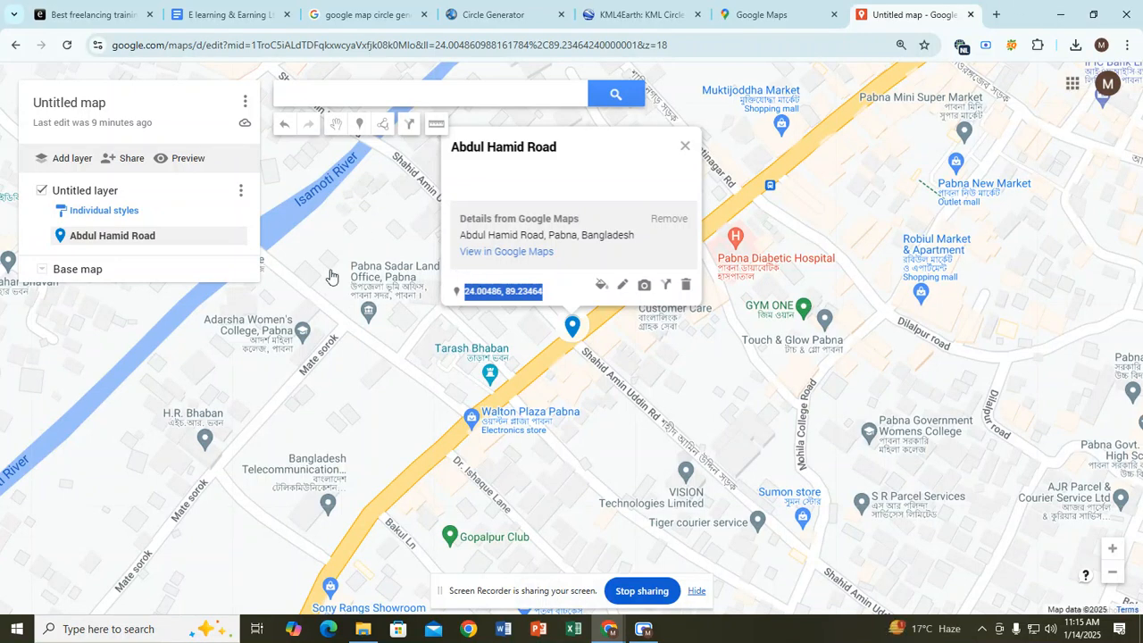
Step: Select the Abdul Hamid Road pin's coordinates 24.00486, 89.23464, then switch to Circle Generator
{"action": "left_click", "coordinate": [504, 295]}
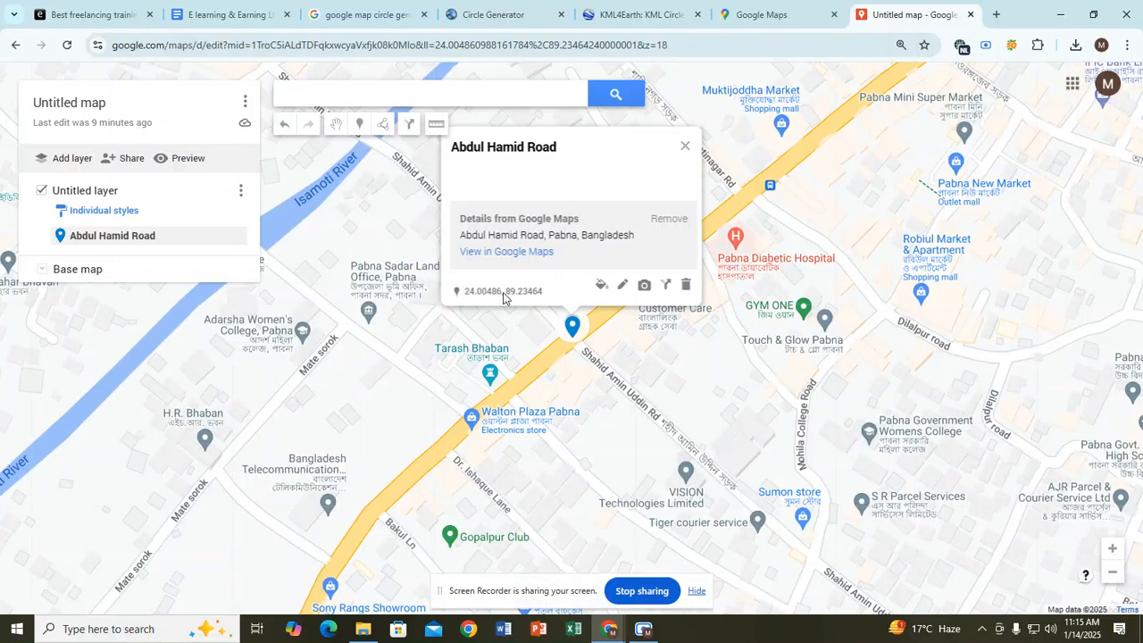
{"action": "double_click", "coordinate": [503, 295]}
{"action": "left_click", "coordinate": [504, 295]}
{"action": "left_click_drag", "start_coordinate": [506, 295], "coordinate": [543, 299]}
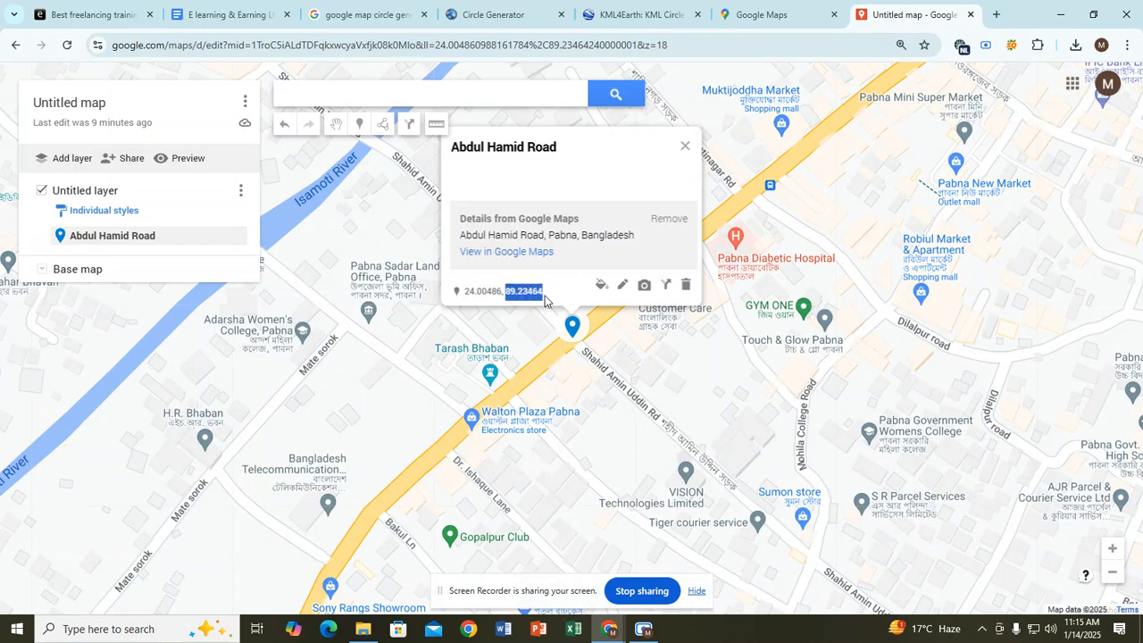
{"action": "left_click", "coordinate": [545, 300]}
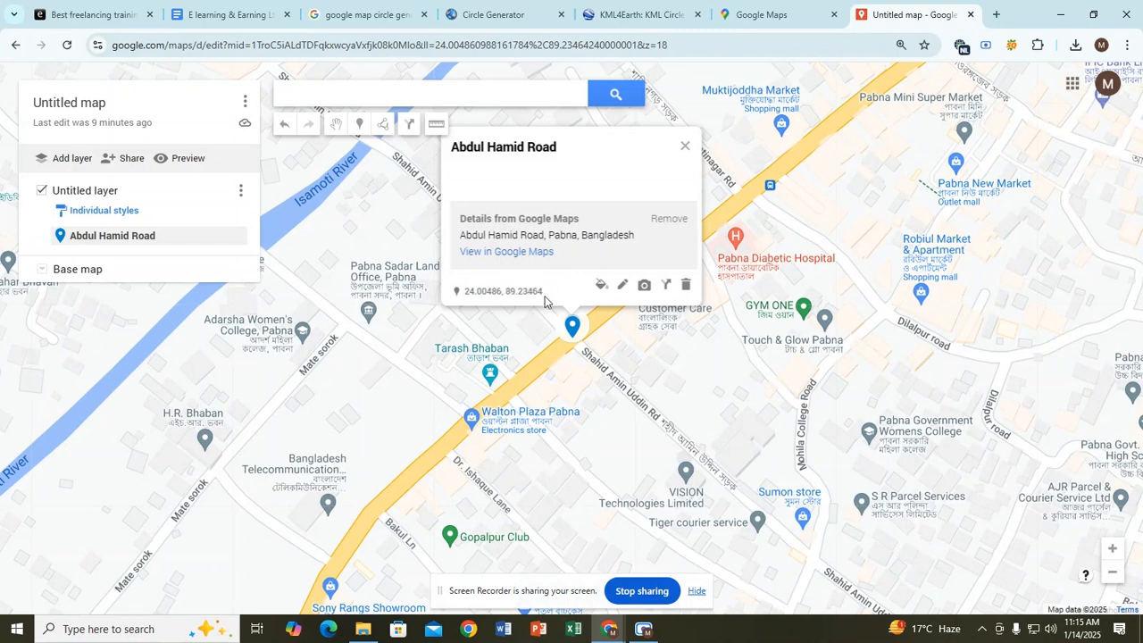
{"action": "left_click", "coordinate": [490, 8]}
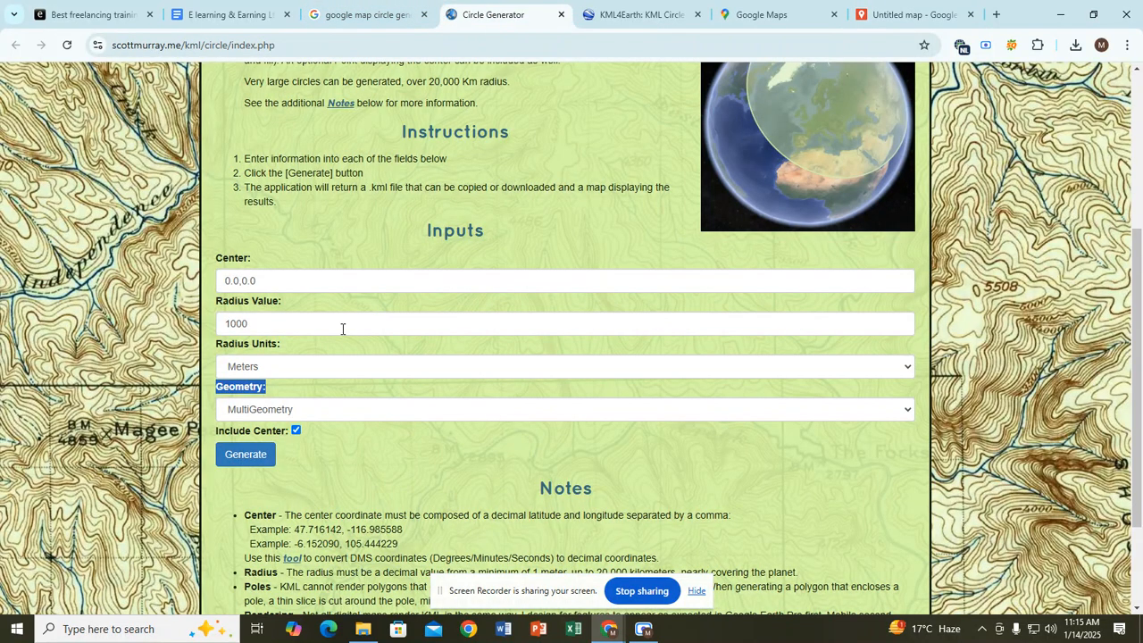
Step: Select the Center field's 0.0,0.0 and copy location code 24.00486, 89.23464 from the Docs notes
{"action": "left_click", "coordinate": [281, 278]}
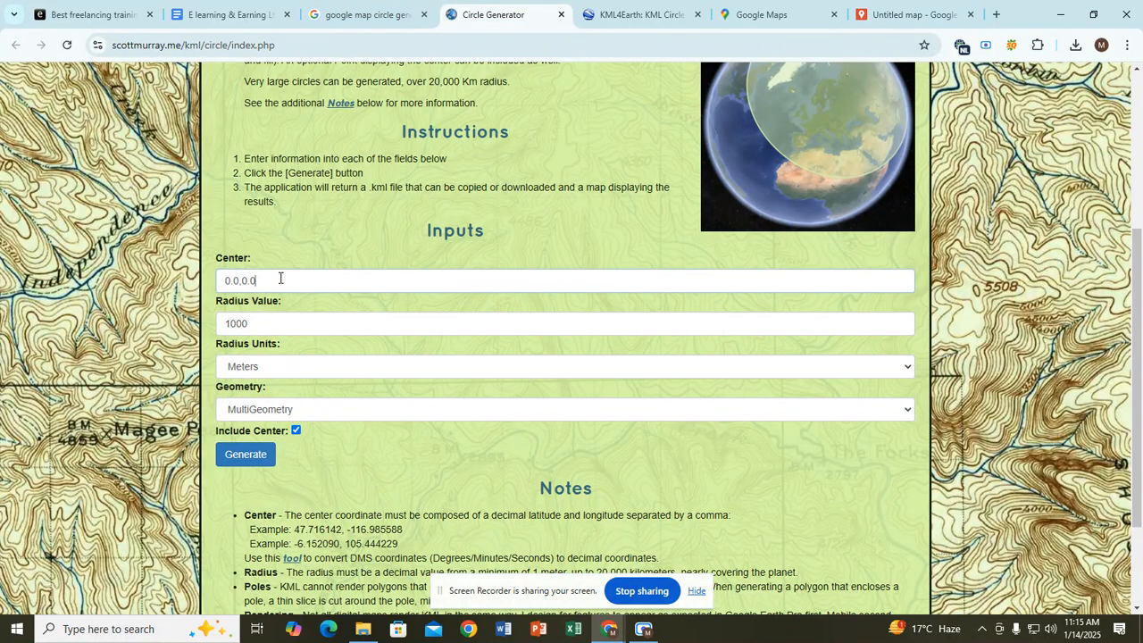
{"action": "double_click", "coordinate": [288, 279]}
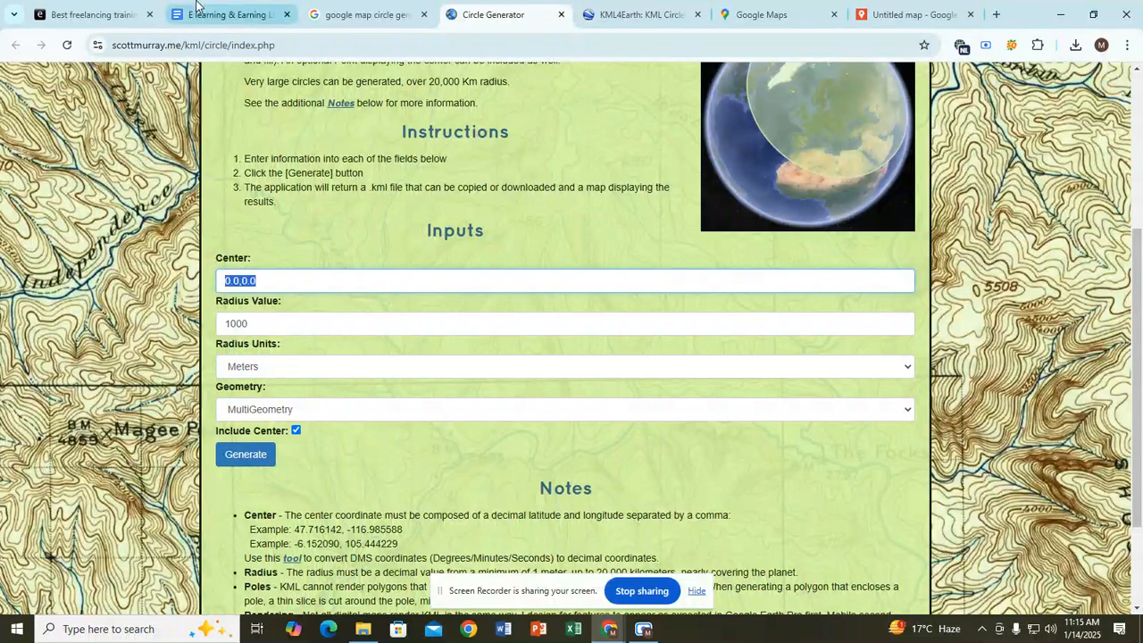
{"action": "left_click", "coordinate": [229, 14]}
{"action": "left_click", "coordinate": [376, 416]}
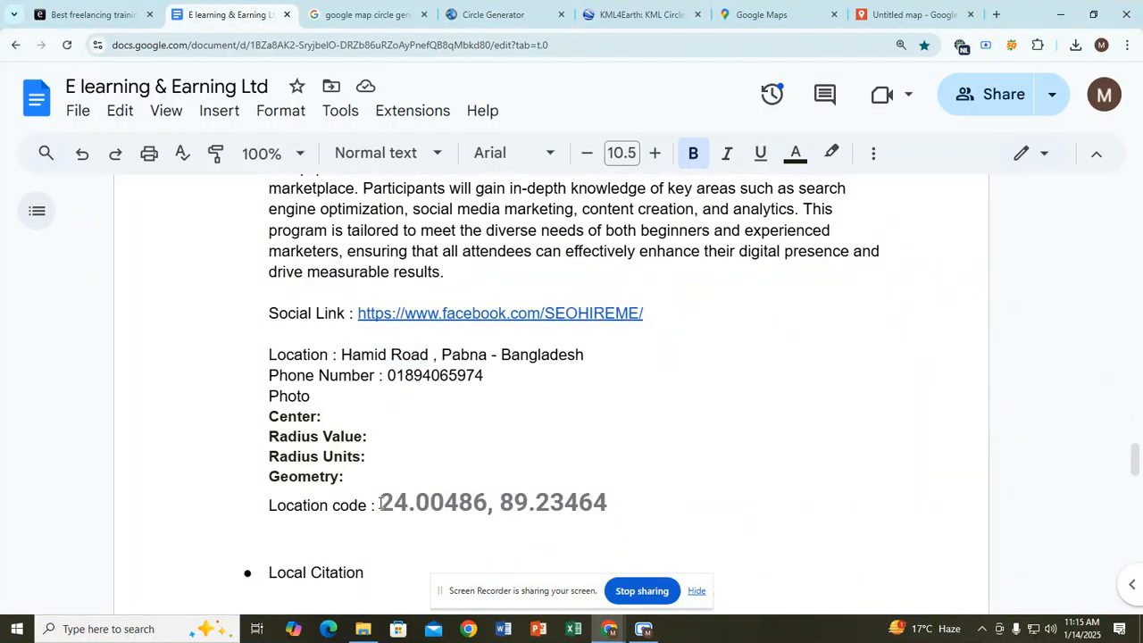
{"action": "left_click_drag", "start_coordinate": [382, 503], "coordinate": [609, 514]}
{"action": "key", "text": "ctrl+c"}
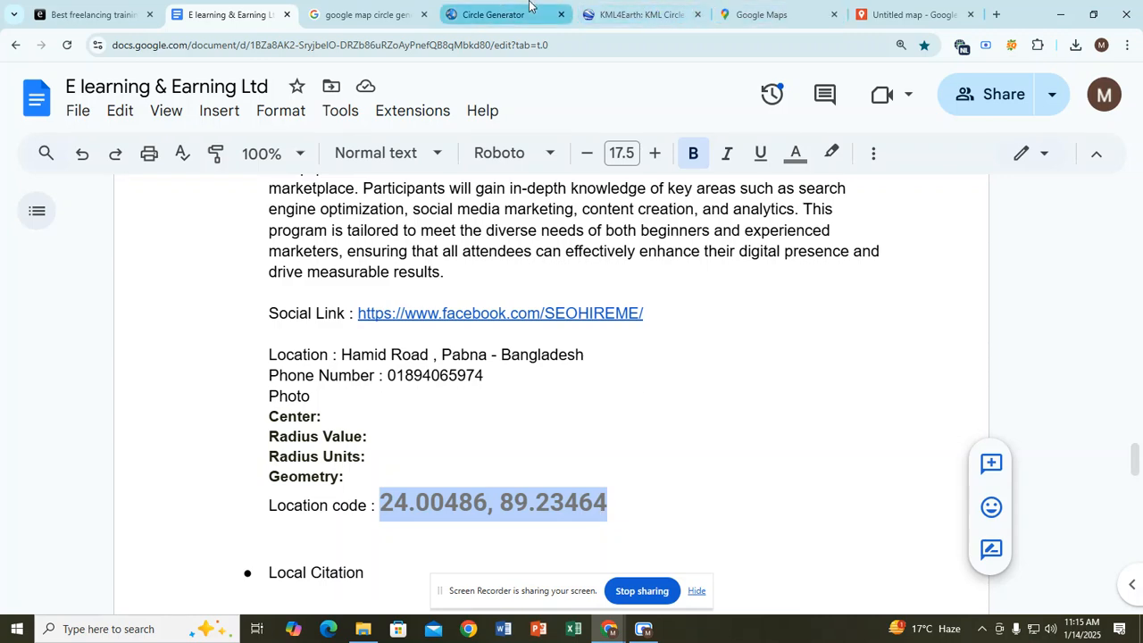
{"action": "left_click", "coordinate": [500, 15]}
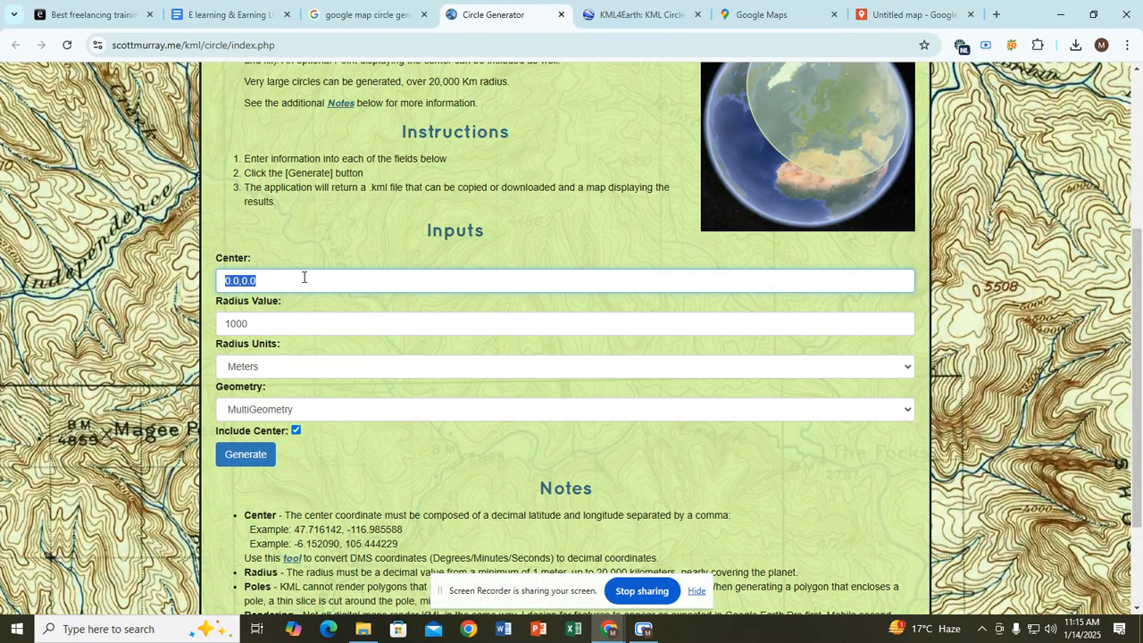
Step: Paste 24.00486, 89.23464 into the Center field
{"action": "key", "text": "ctrl+v"}
{"action": "left_click", "coordinate": [643, 628]}
{"action": "left_click", "coordinate": [687, 281]}
Step: Replace the Radius Value 1000 with 20
{"action": "left_click", "coordinate": [295, 327]}
{"action": "double_click", "coordinate": [296, 328]}
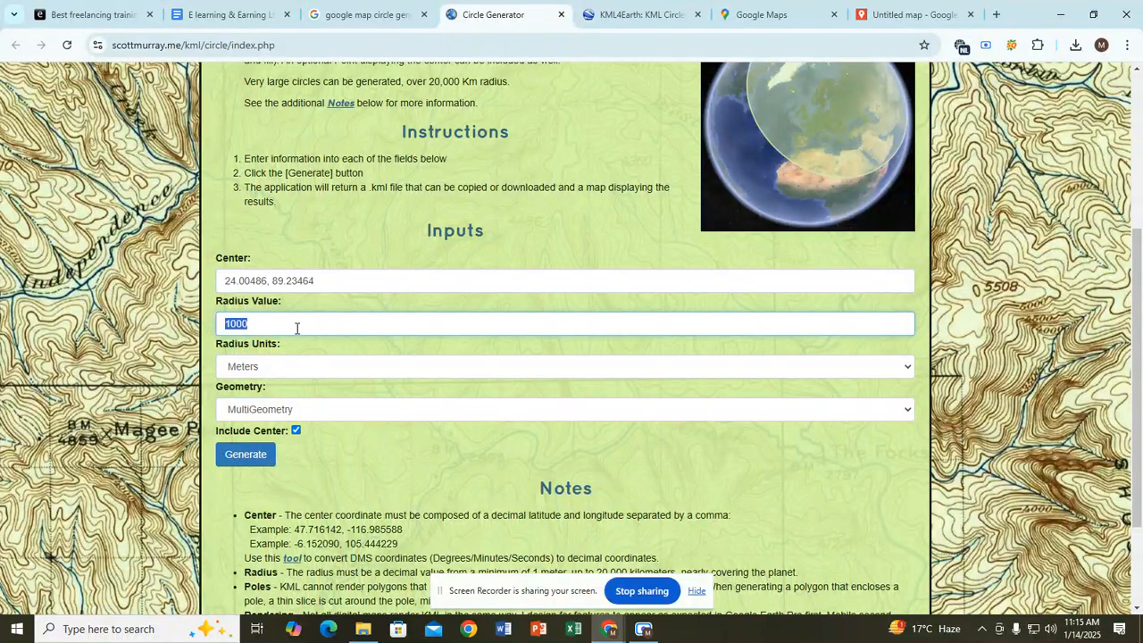
{"action": "key", "text": "BackSpace"}
{"action": "type", "text": "20"}
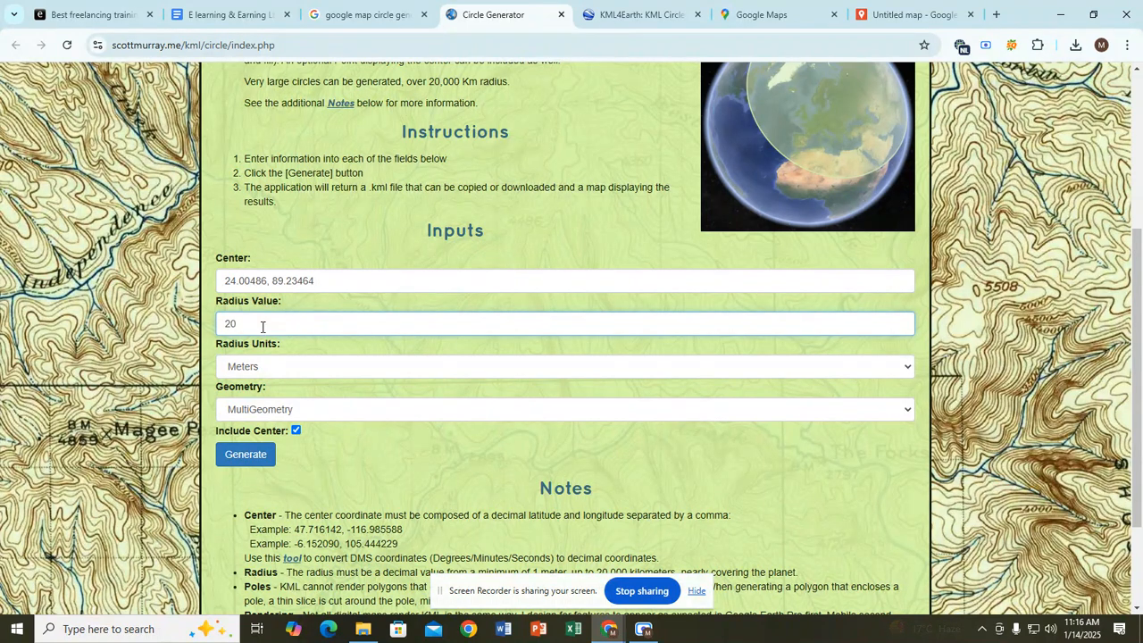
{"action": "left_click", "coordinate": [242, 352]}
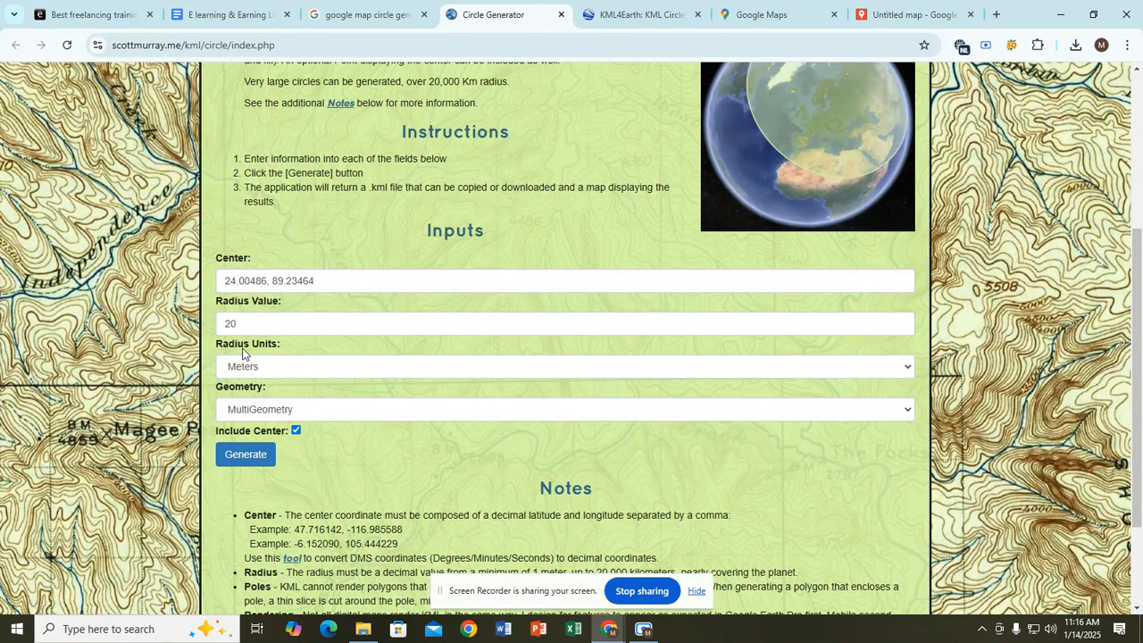
{"action": "left_click", "coordinate": [245, 327]}
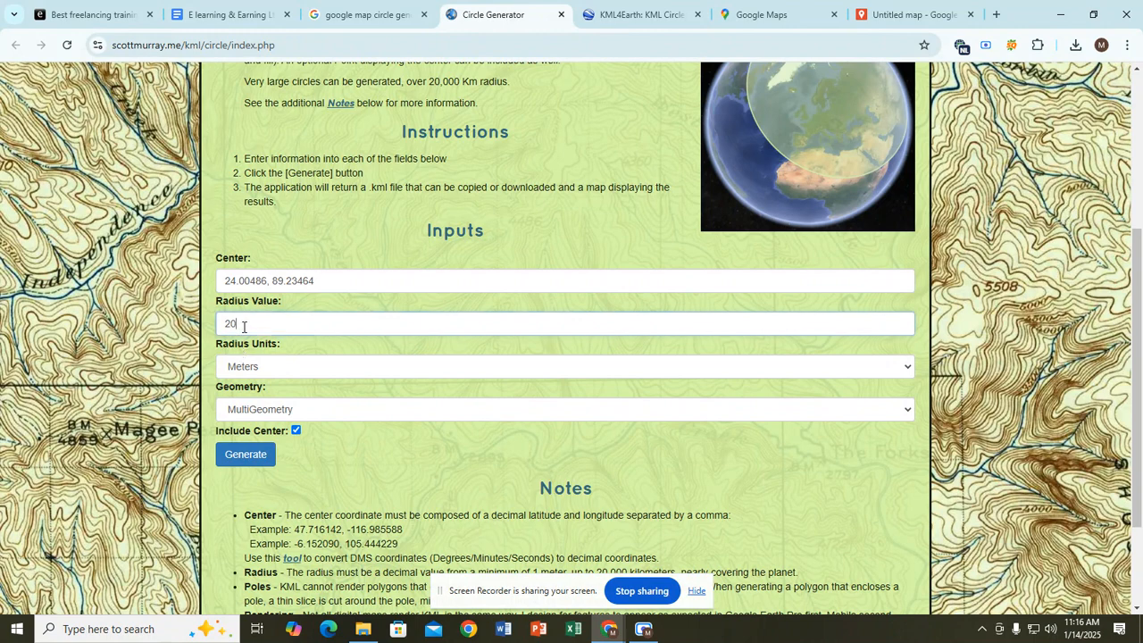
{"action": "left_click_drag", "start_coordinate": [219, 354], "coordinate": [329, 361]}
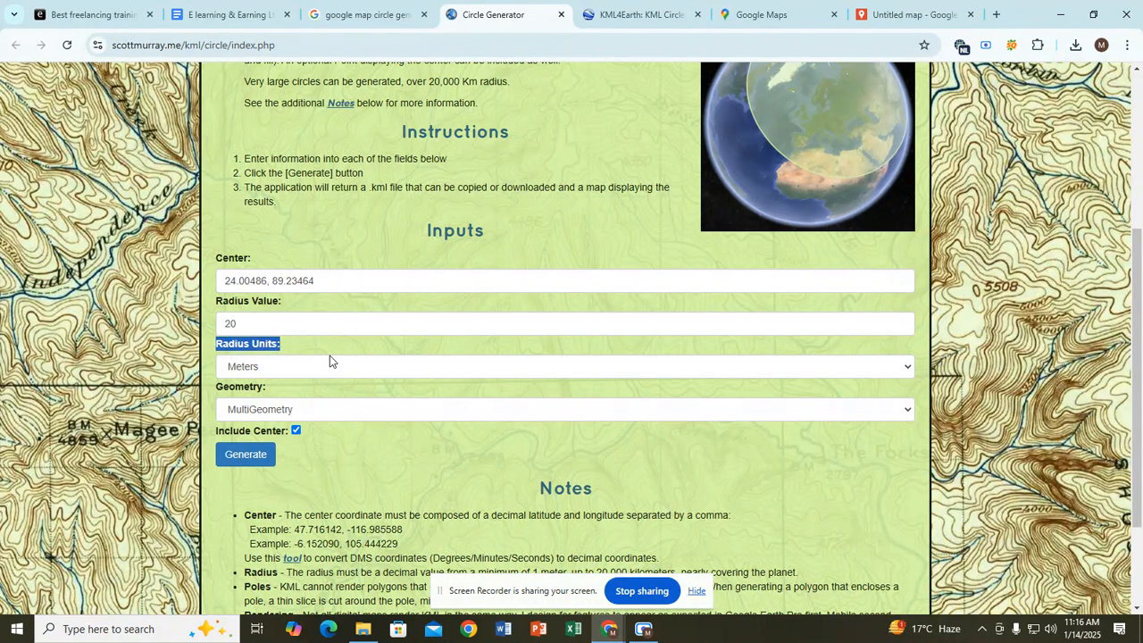
Step: Set Radius Units to Kilometers and Geometry to Polygon
{"action": "left_click", "coordinate": [286, 369]}
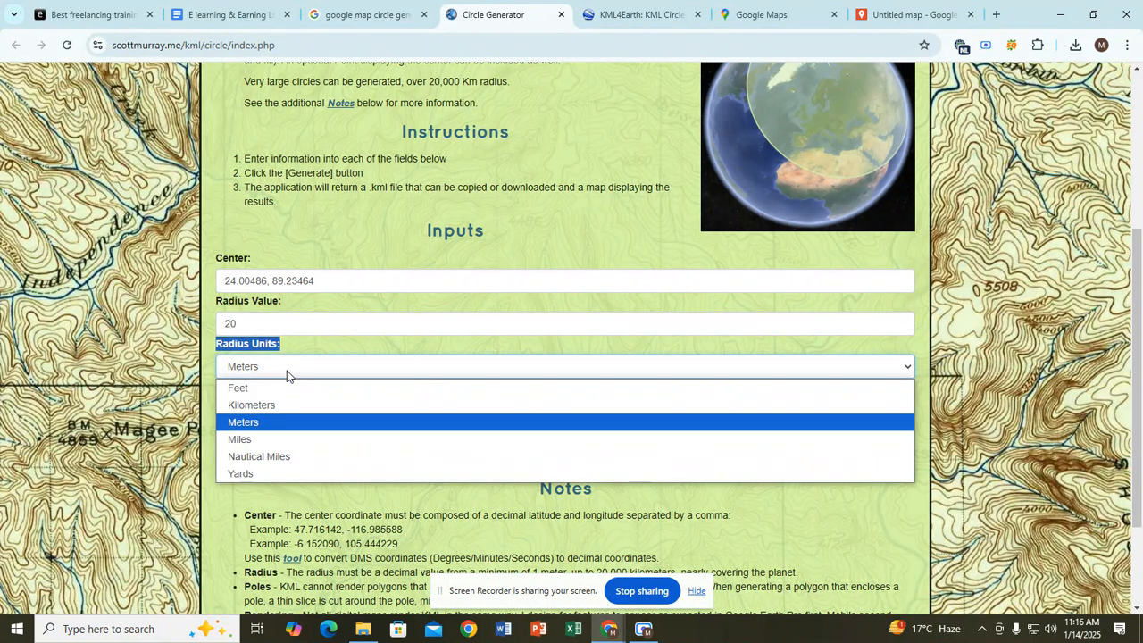
{"action": "left_click", "coordinate": [258, 406]}
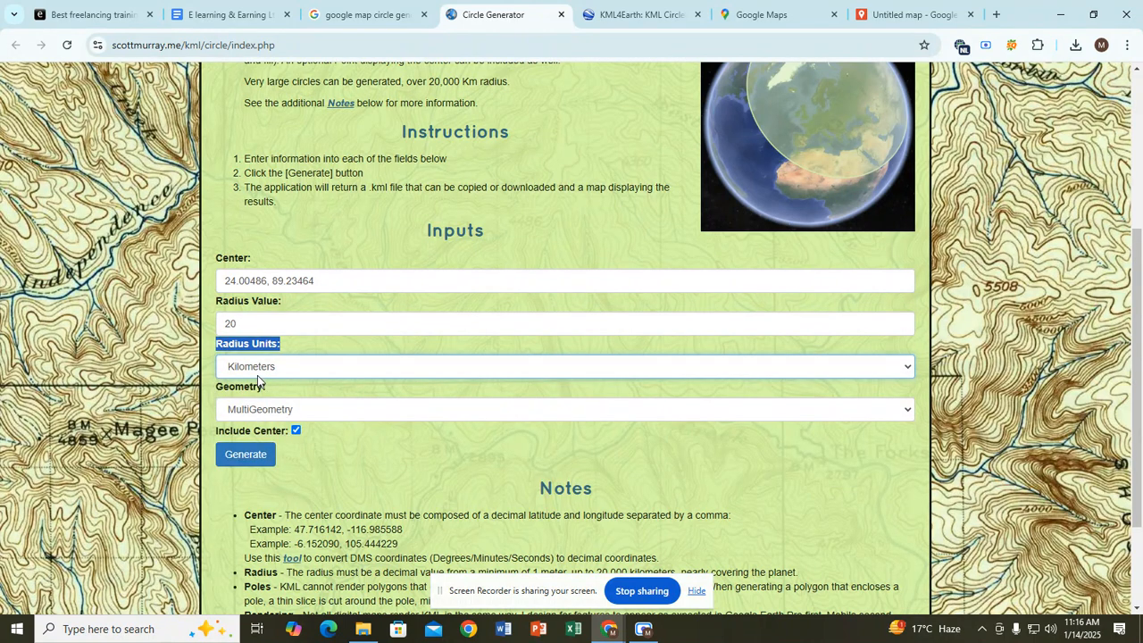
{"action": "left_click", "coordinate": [258, 345]}
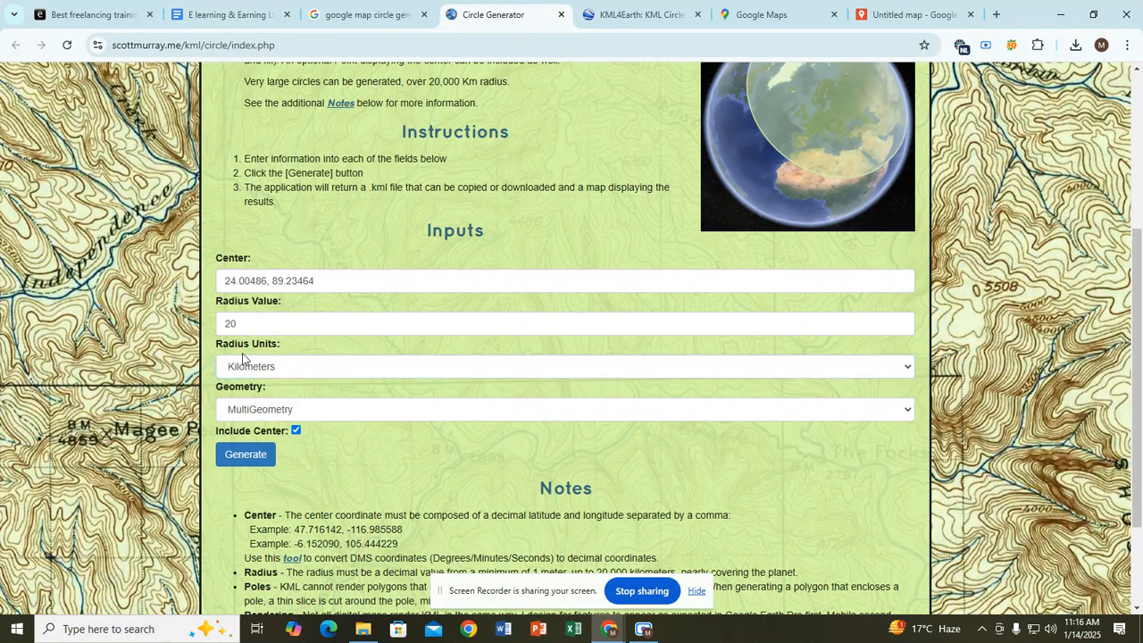
{"action": "left_click", "coordinate": [273, 370]}
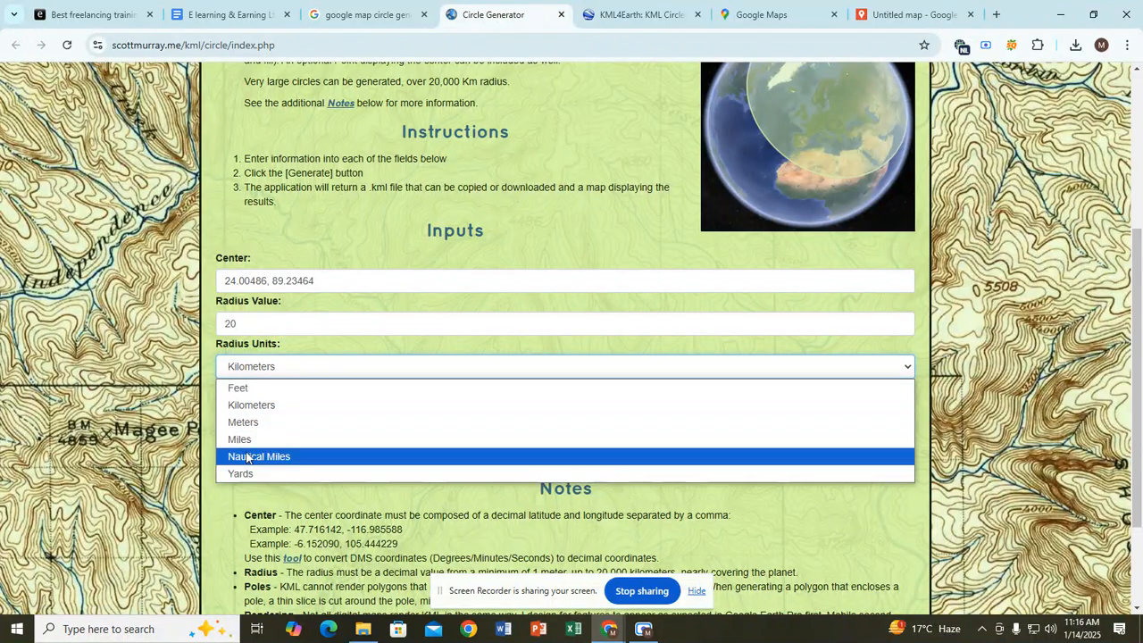
{"action": "left_click", "coordinate": [254, 404]}
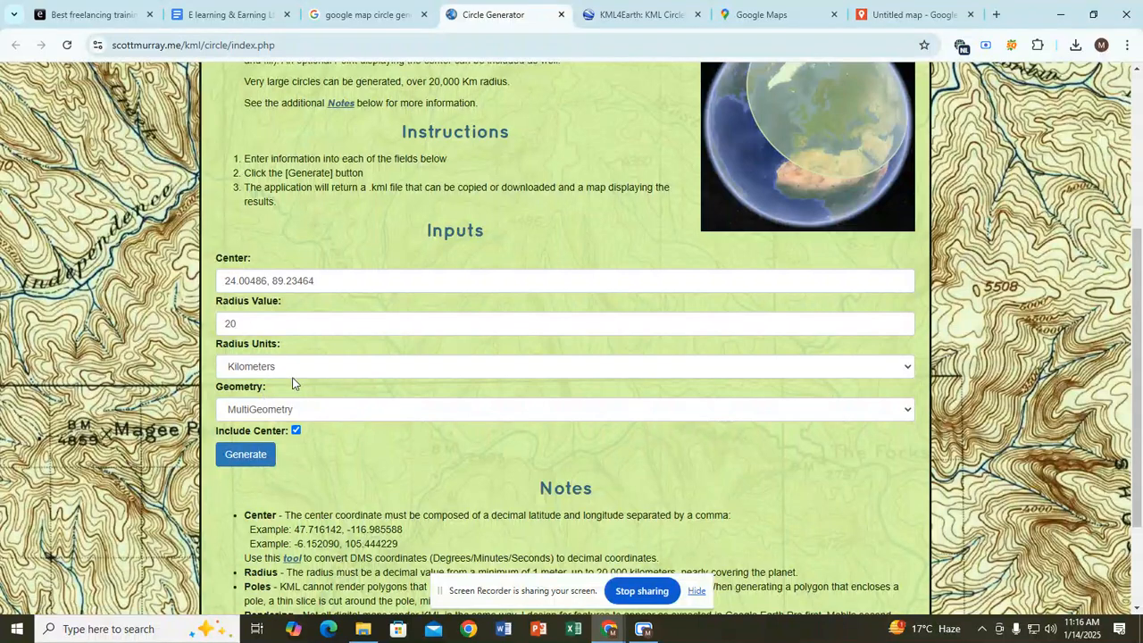
{"action": "left_click", "coordinate": [328, 411]}
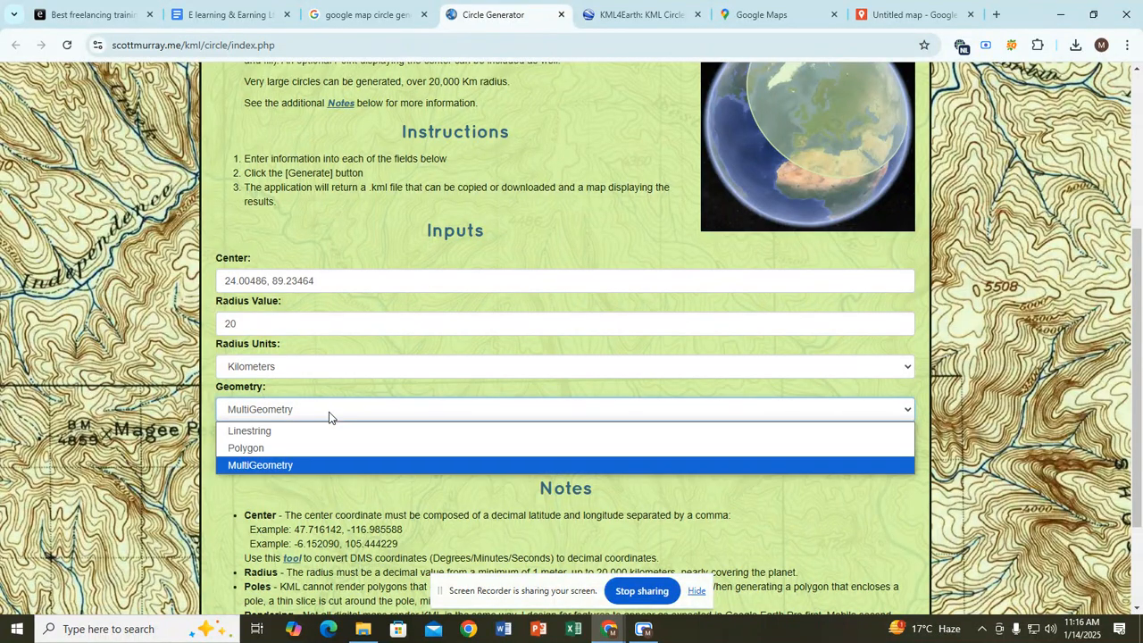
{"action": "left_click", "coordinate": [265, 455]}
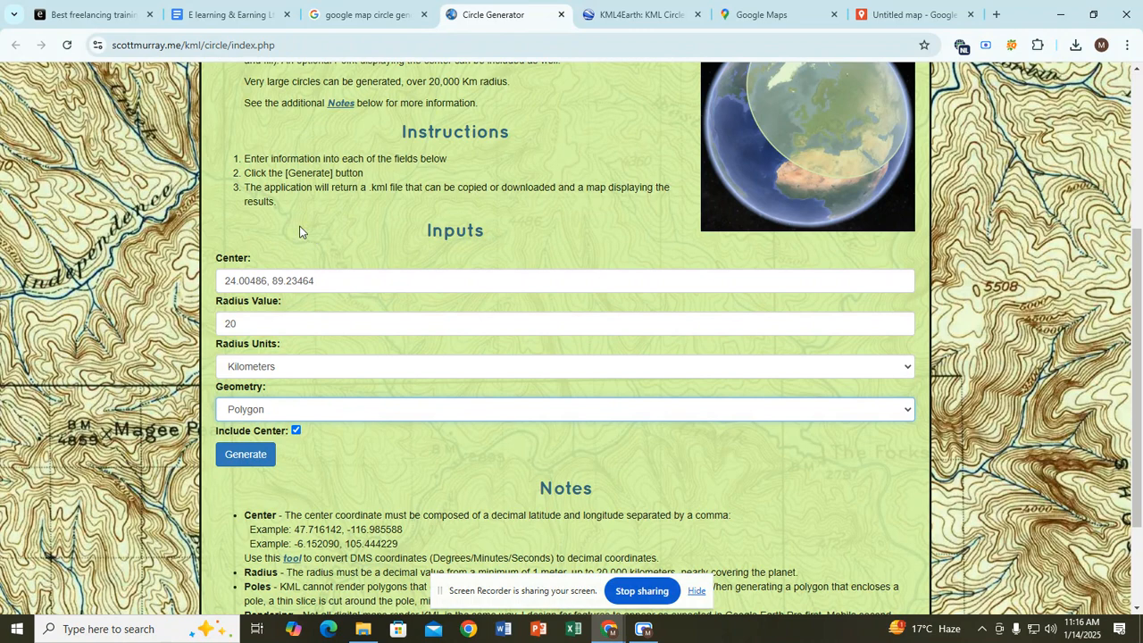
{"action": "left_click", "coordinate": [308, 175]}
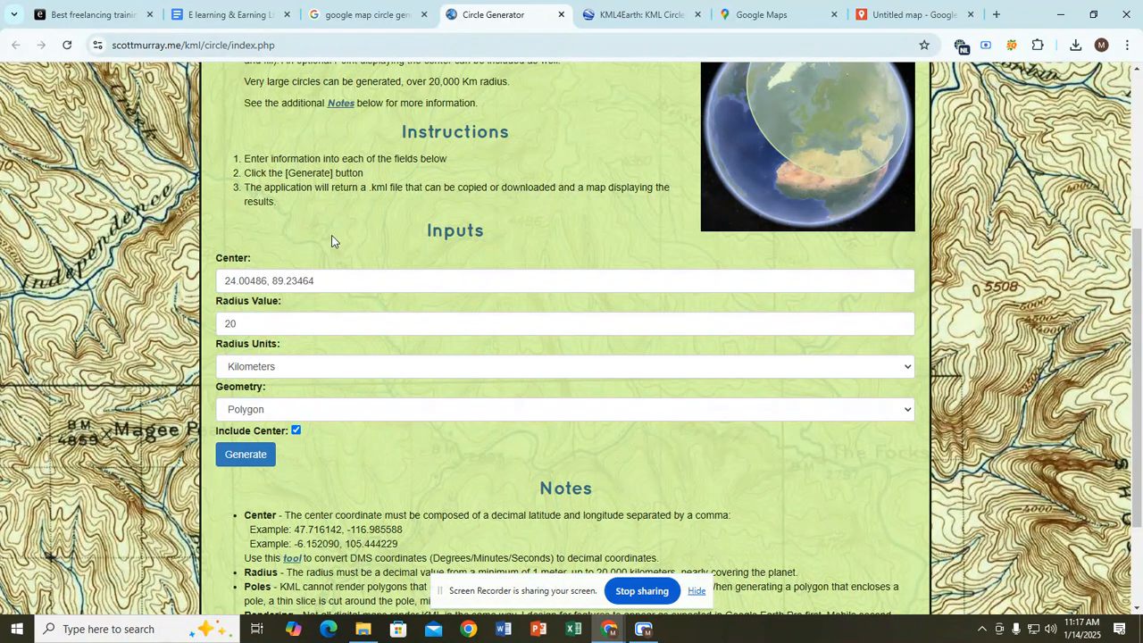
Step: Generate the circle and review the KML polygon code in the Results box
{"action": "left_click", "coordinate": [255, 458]}
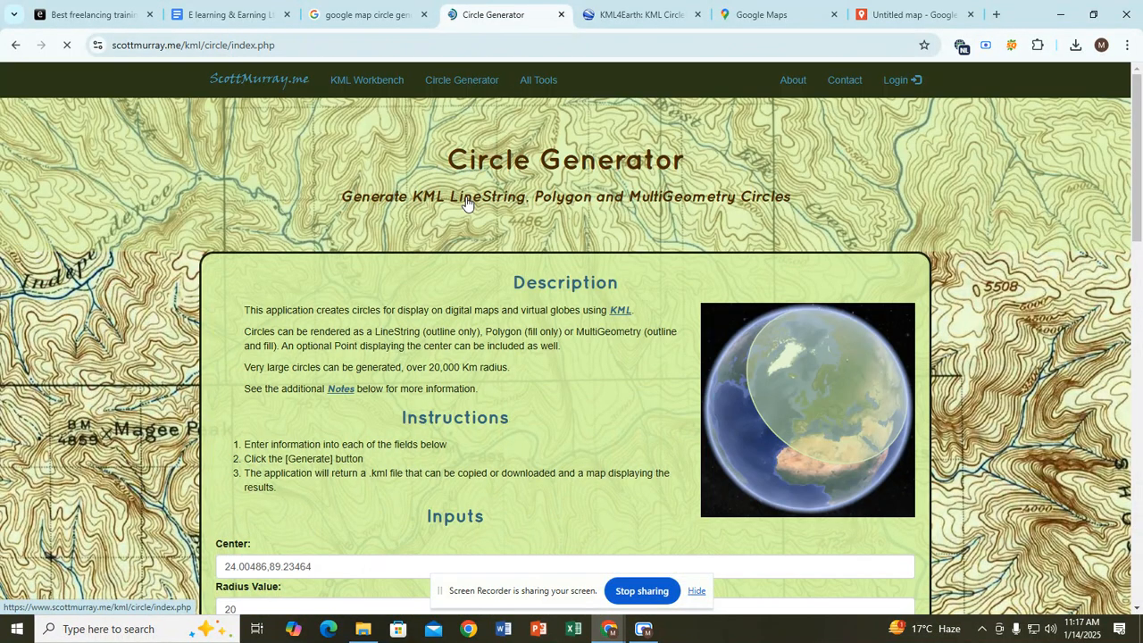
{"action": "scroll", "coordinate": [467, 205], "scroll_direction": "down", "scroll_amount": 4}
{"action": "scroll", "coordinate": [468, 204], "scroll_direction": "down", "scroll_amount": 3}
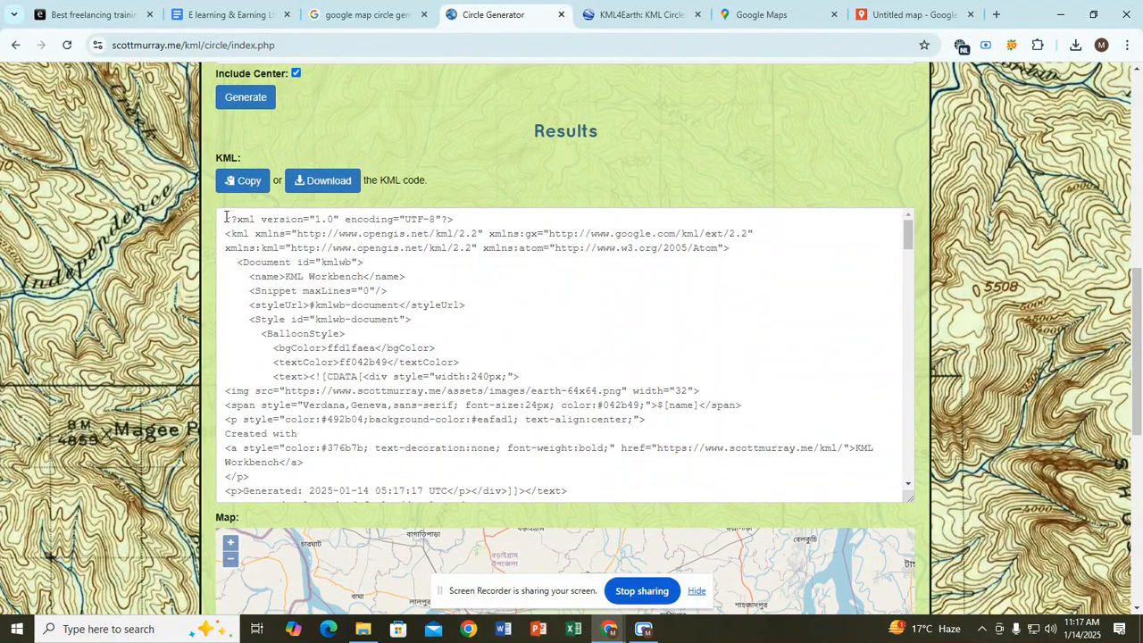
{"action": "left_click_drag", "start_coordinate": [224, 217], "coordinate": [610, 485]}
{"action": "scroll", "coordinate": [390, 287], "scroll_direction": "up", "scroll_amount": 8}
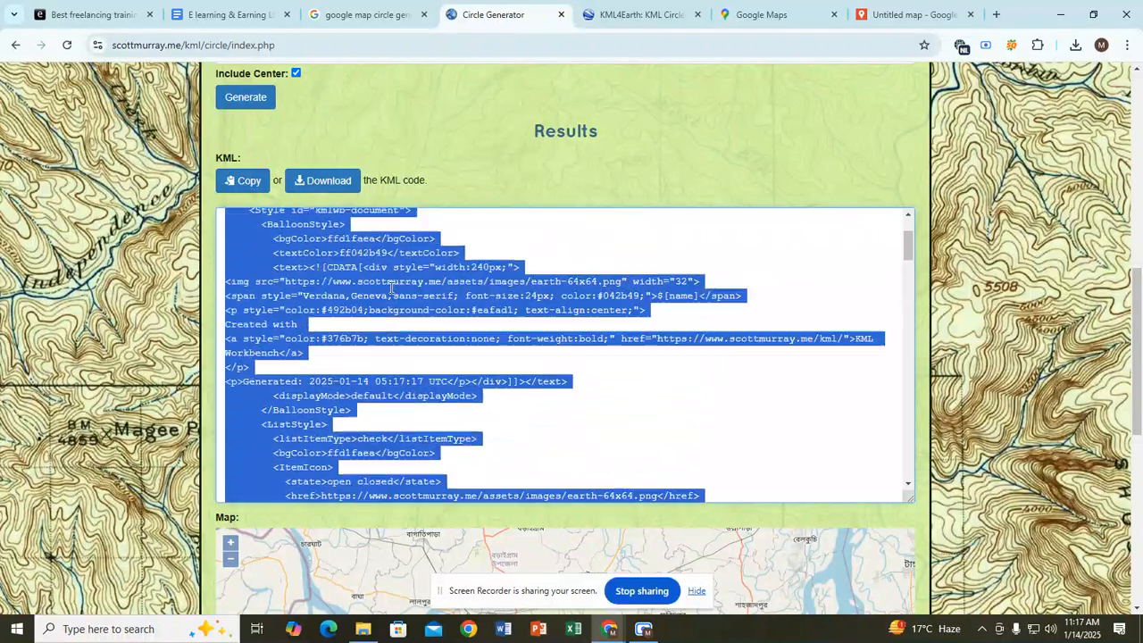
{"action": "scroll", "coordinate": [406, 303], "scroll_direction": "down", "scroll_amount": 8}
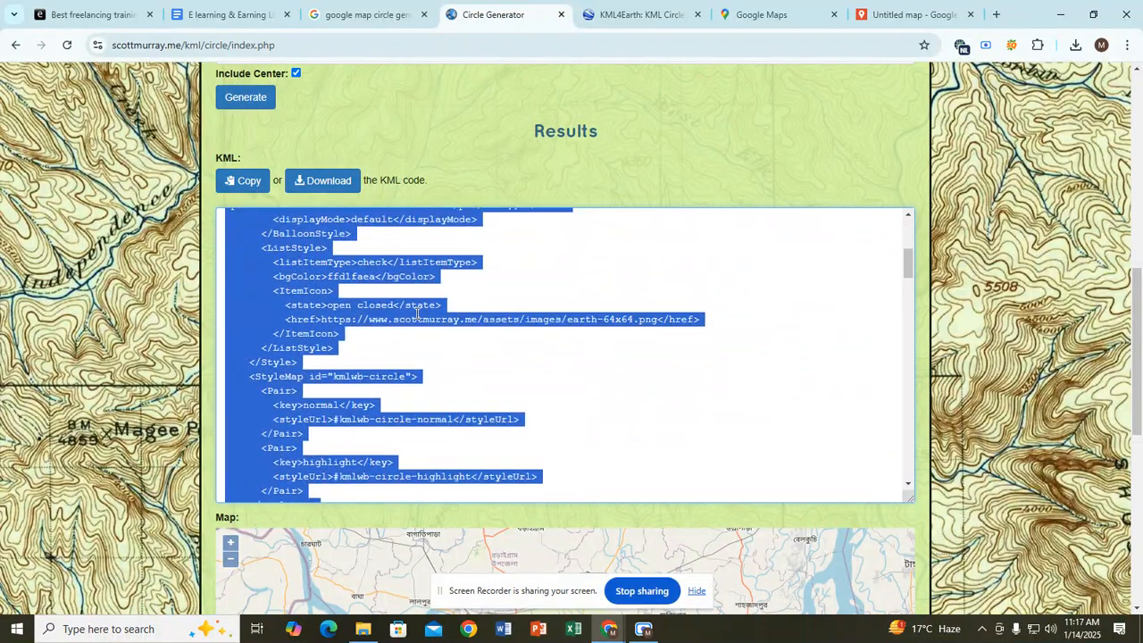
{"action": "scroll", "coordinate": [413, 318], "scroll_direction": "down", "scroll_amount": 3}
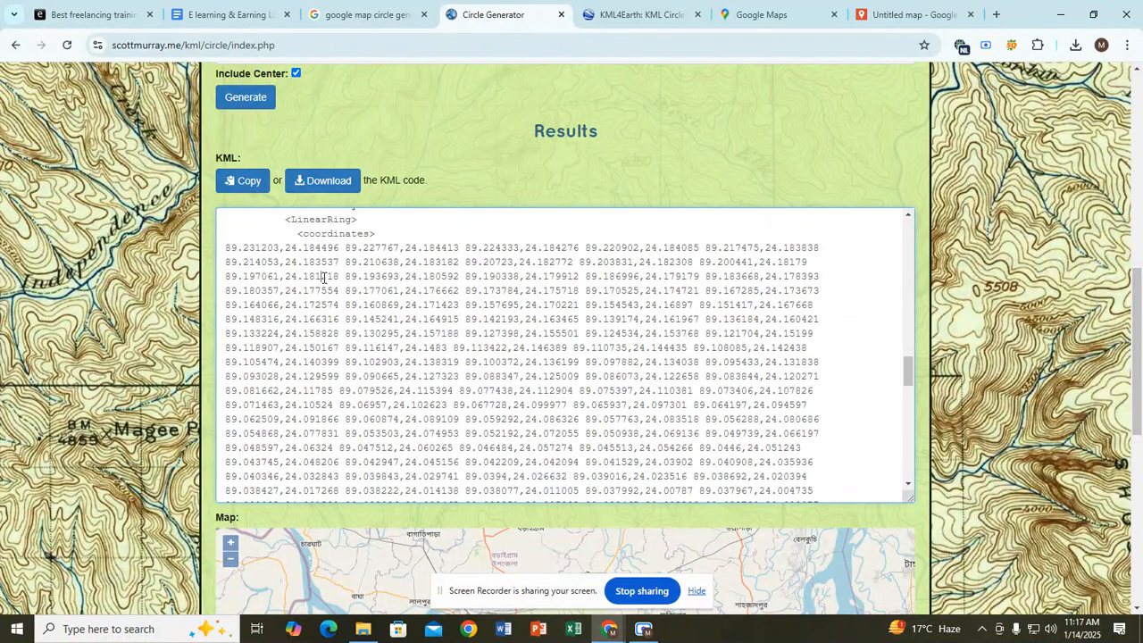
{"action": "scroll", "coordinate": [338, 296], "scroll_direction": "down", "scroll_amount": 3}
{"action": "scroll", "coordinate": [341, 300], "scroll_direction": "down", "scroll_amount": 3}
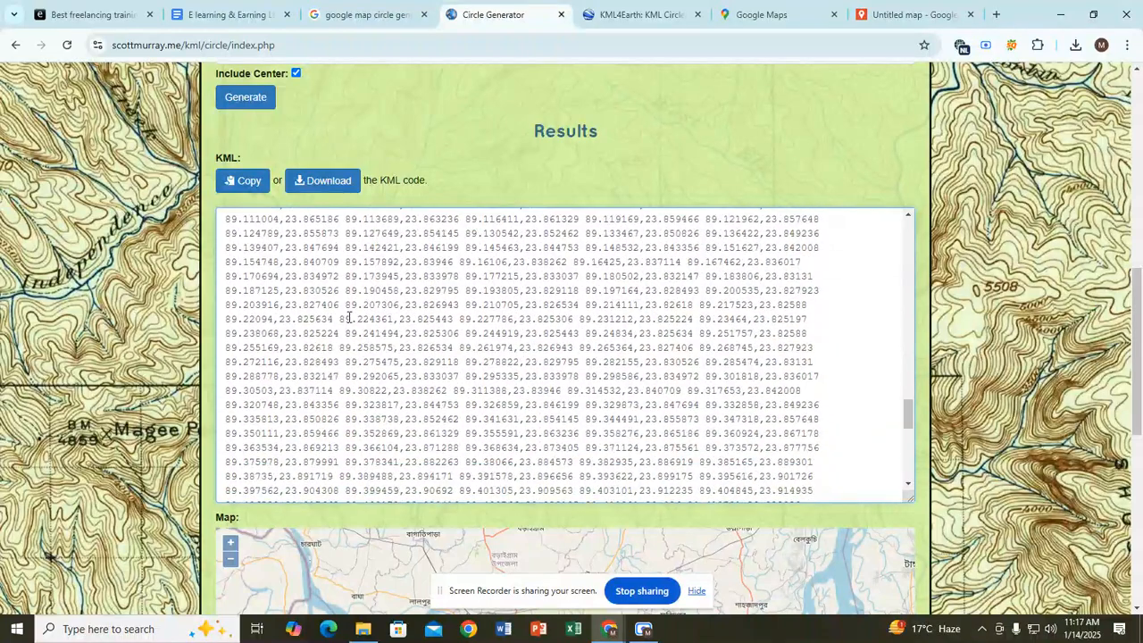
{"action": "scroll", "coordinate": [349, 318], "scroll_direction": "down", "scroll_amount": 10}
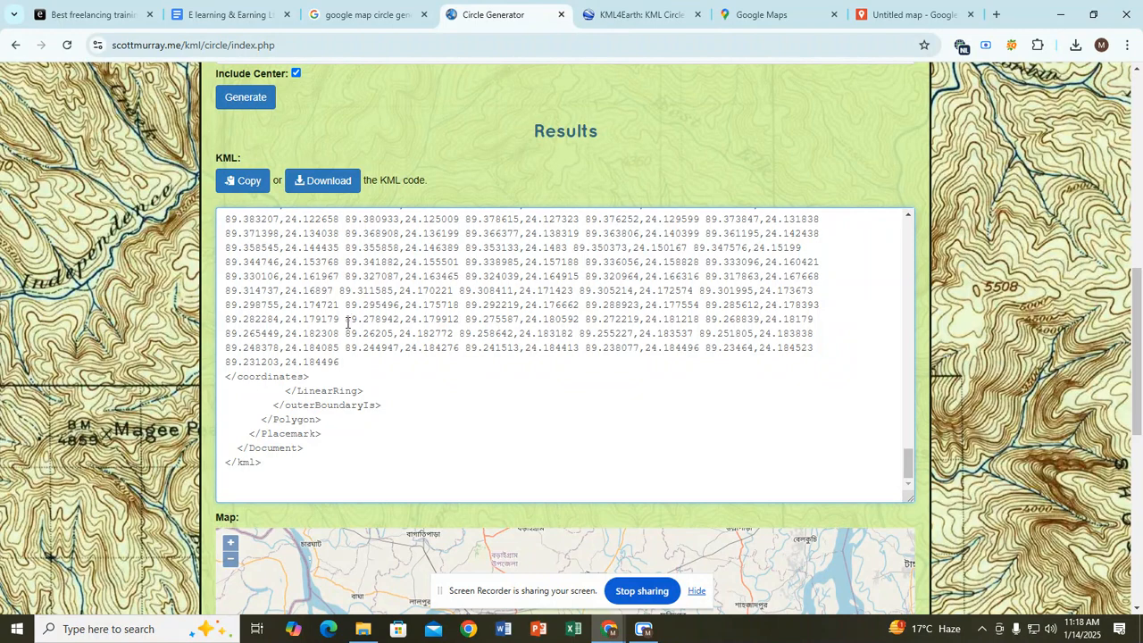
{"action": "left_click", "coordinate": [297, 291]}
Step: Download the circle's KML as 20250114_051717_circle1.kml and look over its code
{"action": "left_click", "coordinate": [325, 188]}
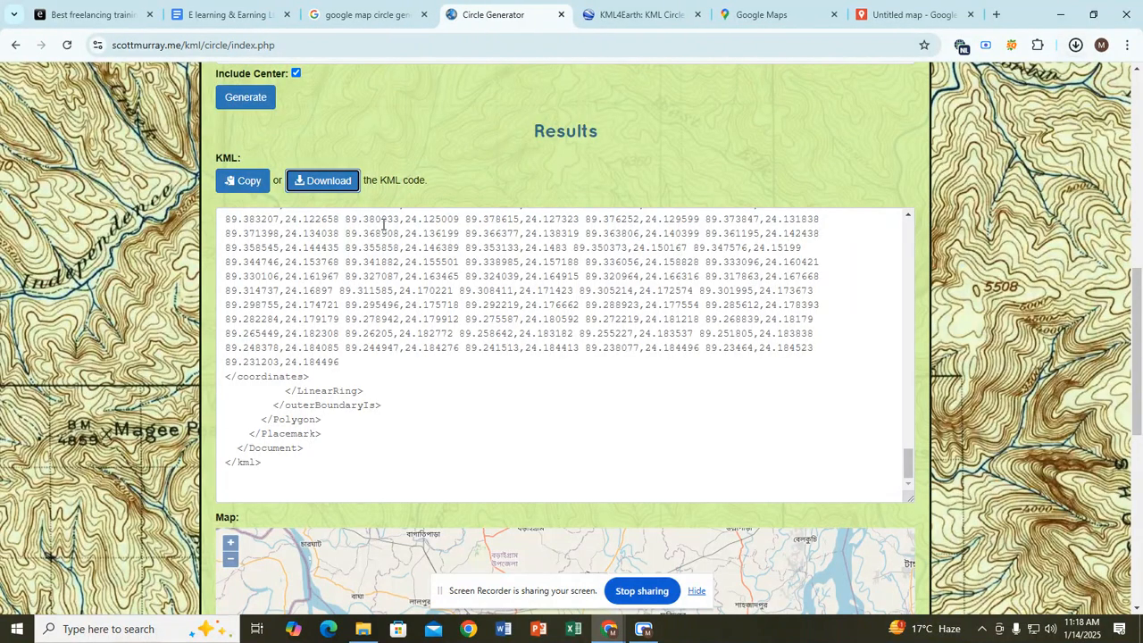
{"action": "left_click", "coordinate": [1076, 45]}
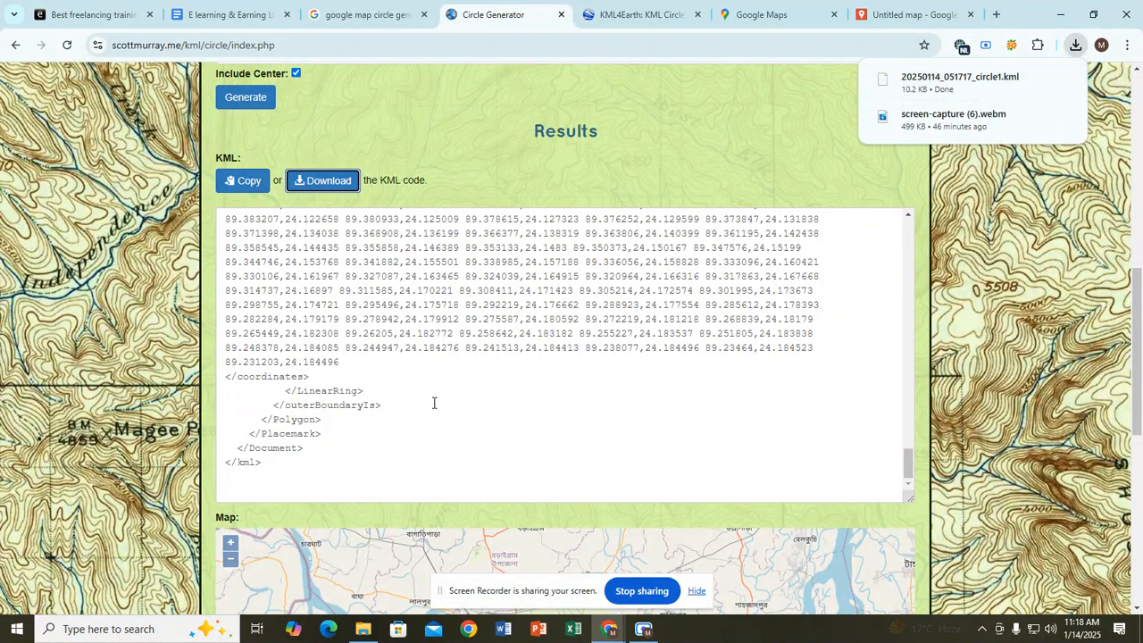
{"action": "double_click", "coordinate": [406, 348]}
{"action": "scroll", "coordinate": [347, 329], "scroll_direction": "up", "scroll_amount": 1}
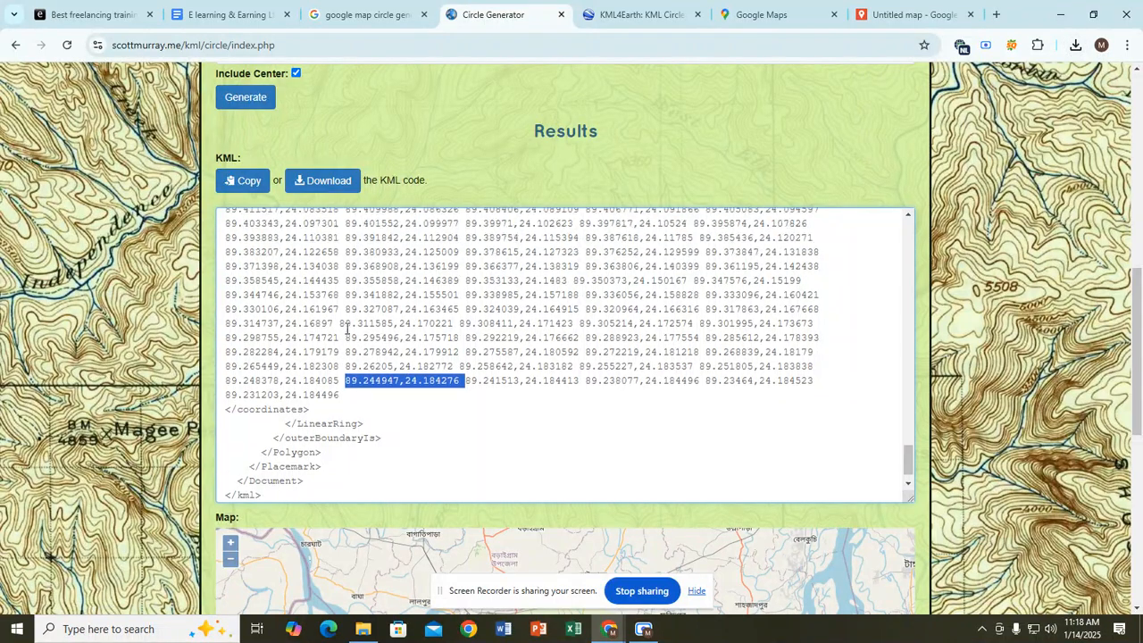
{"action": "scroll", "coordinate": [346, 329], "scroll_direction": "up", "scroll_amount": 15}
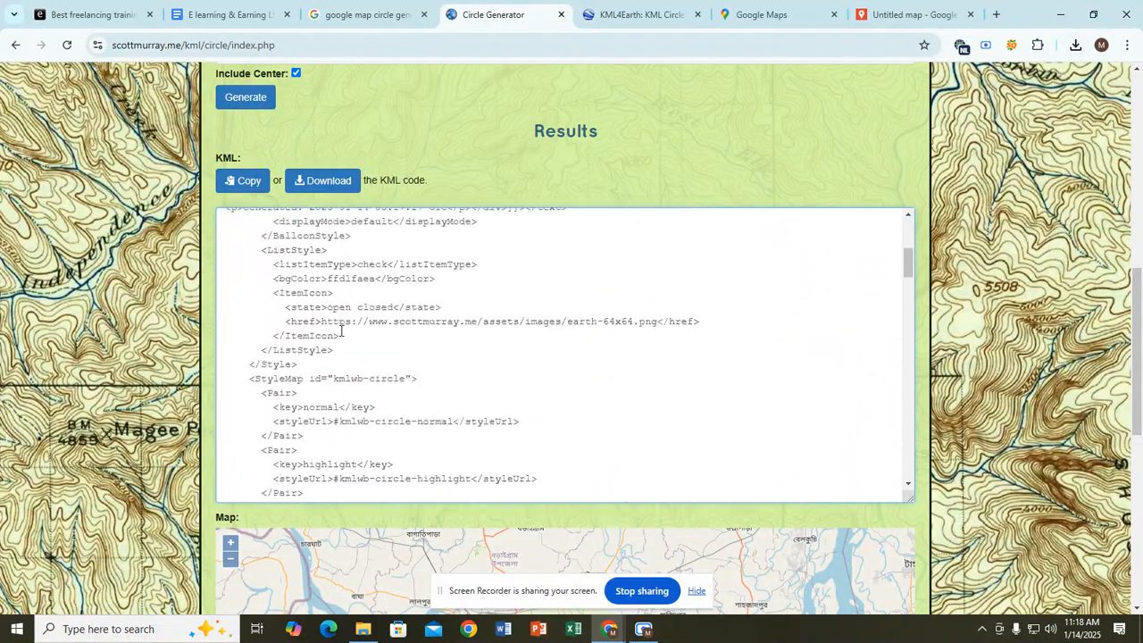
{"action": "scroll", "coordinate": [341, 331], "scroll_direction": "up", "scroll_amount": 6}
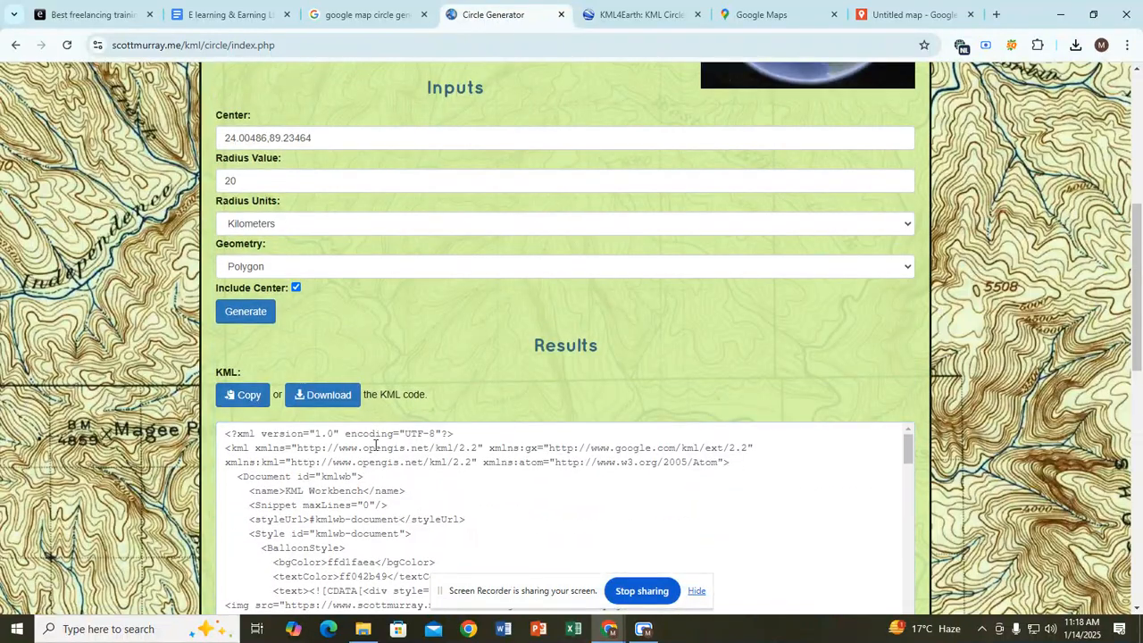
{"action": "scroll", "coordinate": [375, 443], "scroll_direction": "down", "scroll_amount": 3}
{"action": "left_click_drag", "start_coordinate": [362, 448], "coordinate": [368, 447]}
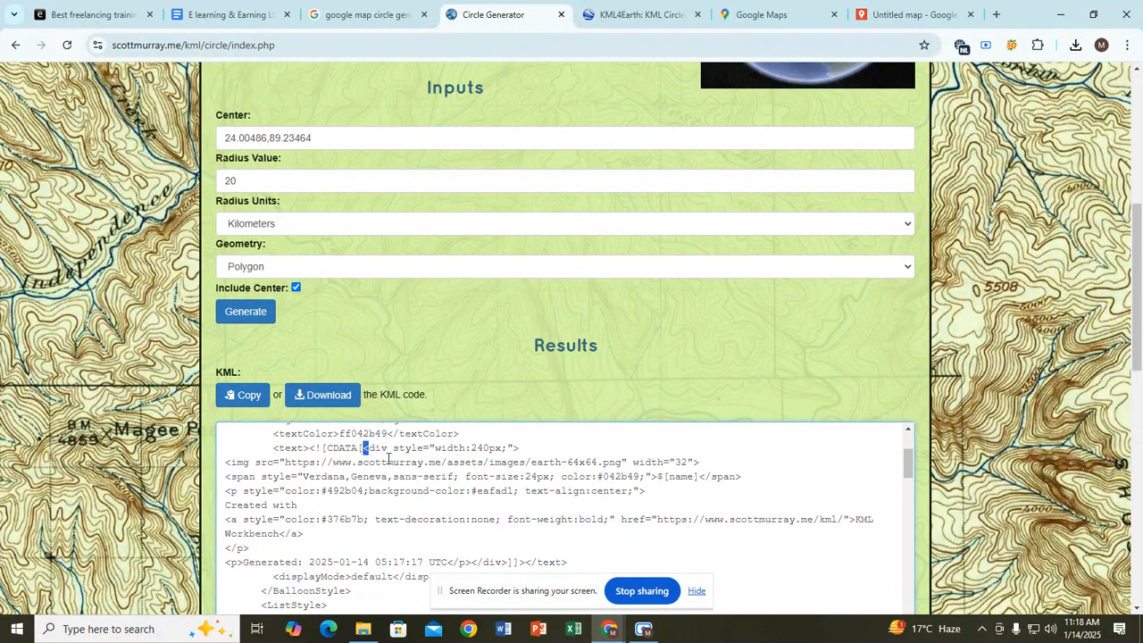
Step: Confirm the file in the download history, then return to the Untitled map
{"action": "double_click", "coordinate": [390, 462]}
{"action": "left_click", "coordinate": [1075, 45]}
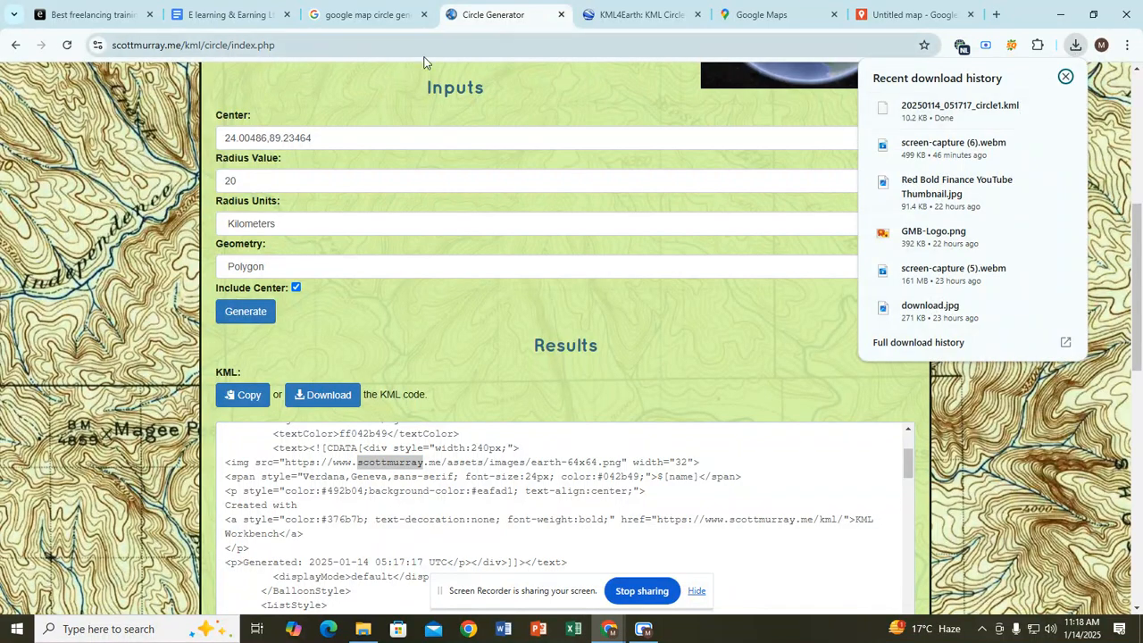
{"action": "left_click", "coordinate": [522, 10]}
{"action": "left_click", "coordinate": [890, 10]}
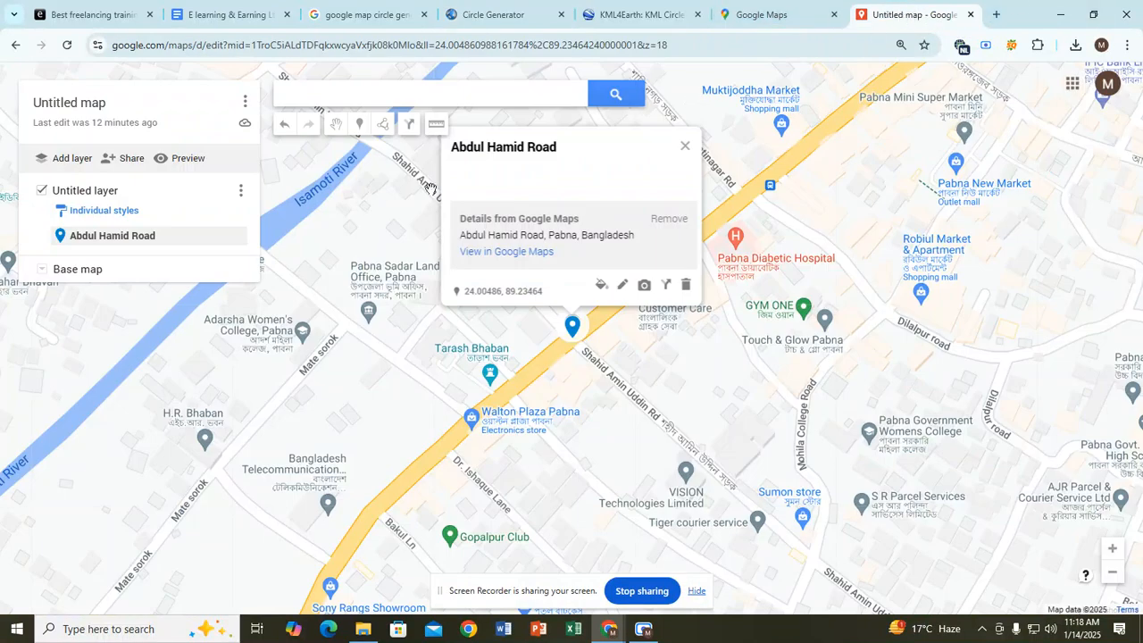
Step: Add a new Untitled layer and start an import into it
{"action": "left_click", "coordinate": [72, 164]}
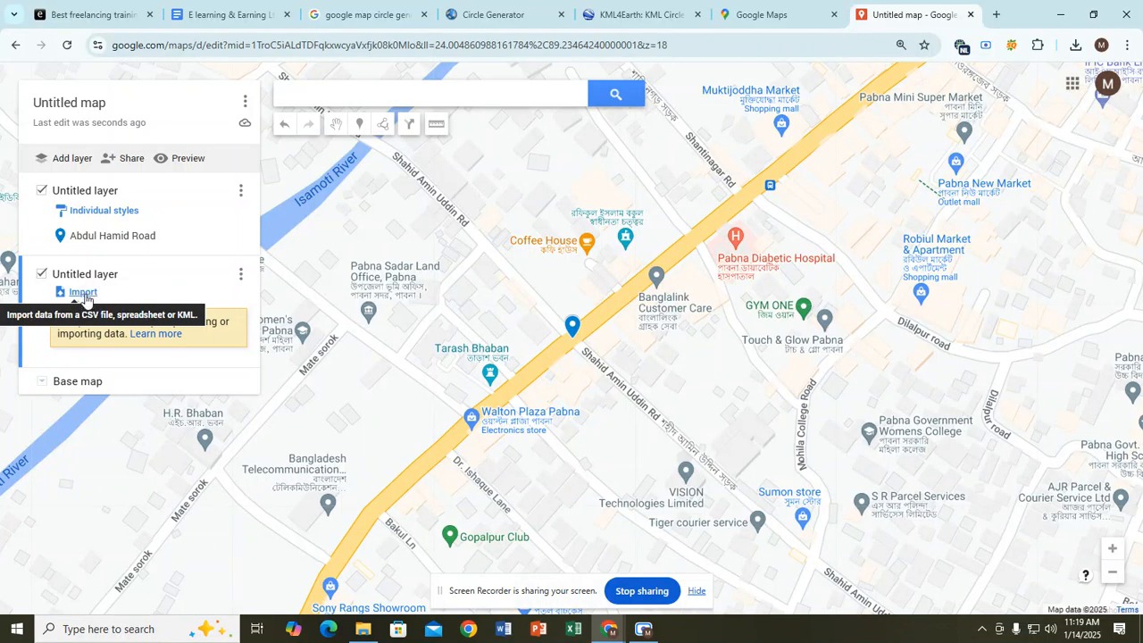
{"action": "left_click", "coordinate": [83, 293]}
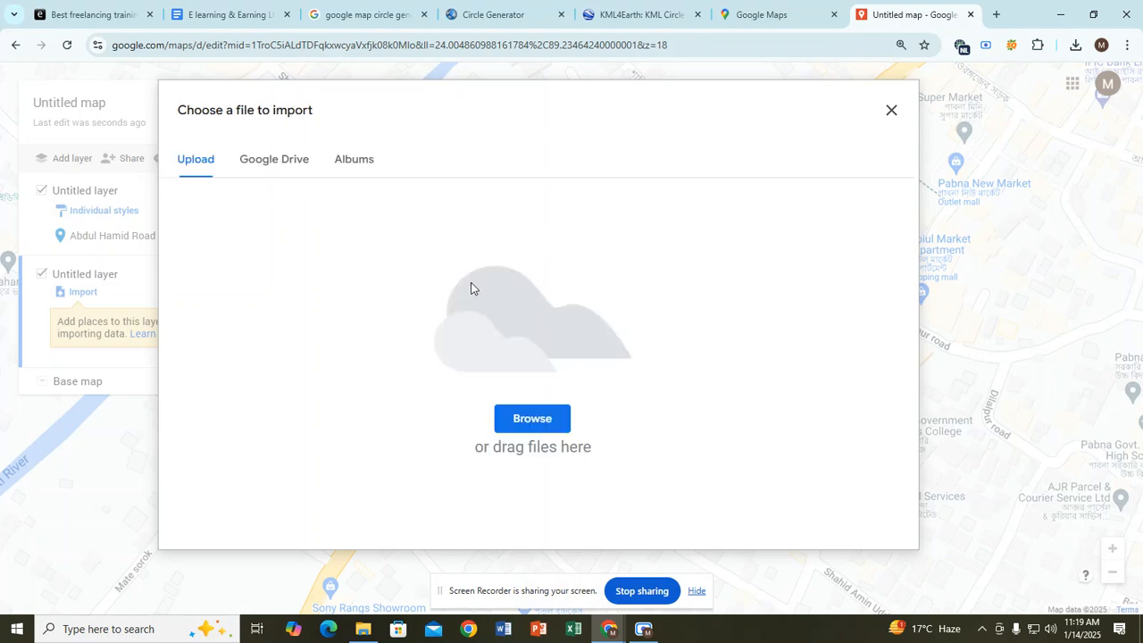
Step: Import 20250114_051717_circle1.kml from Downloads to draw the circle polygon around Pabna
{"action": "left_click", "coordinate": [516, 414]}
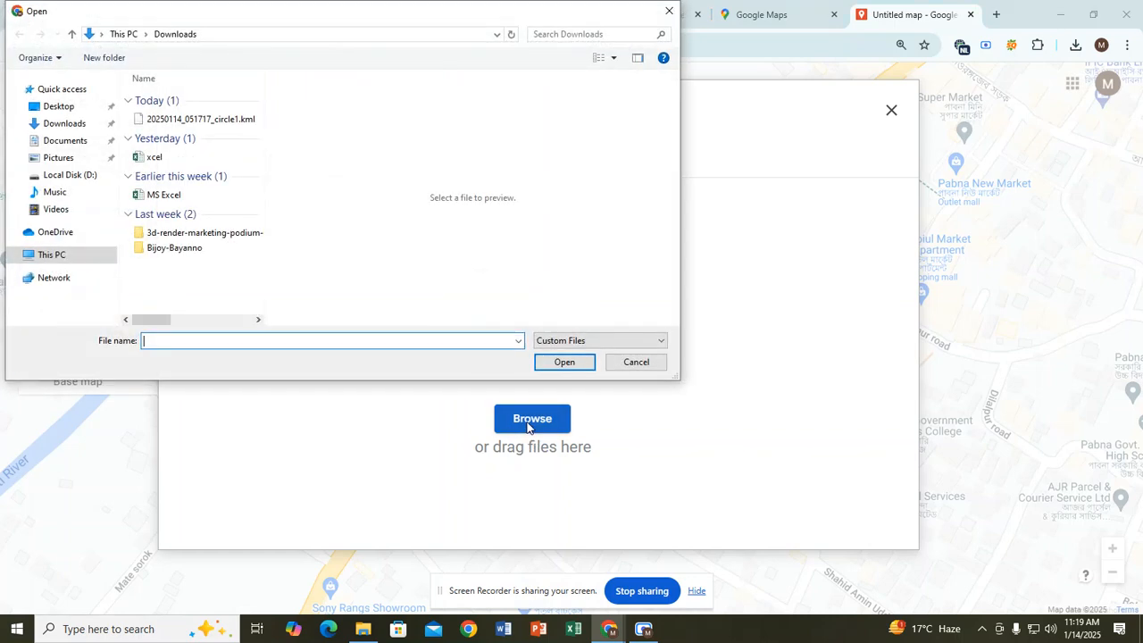
{"action": "left_click", "coordinate": [148, 121]}
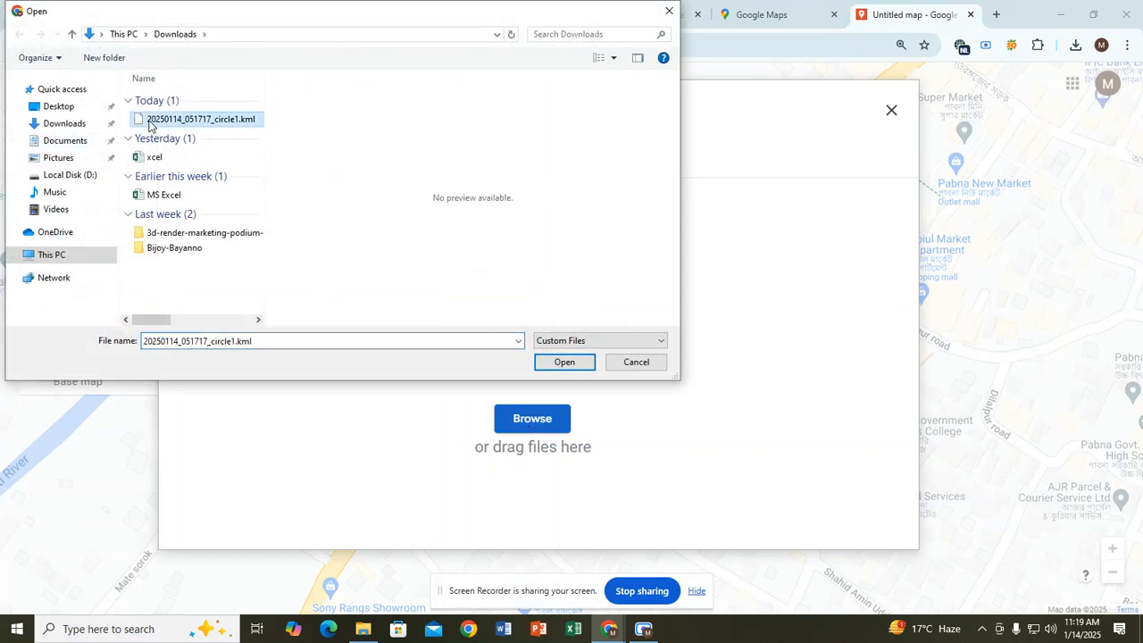
{"action": "left_click", "coordinate": [94, 129]}
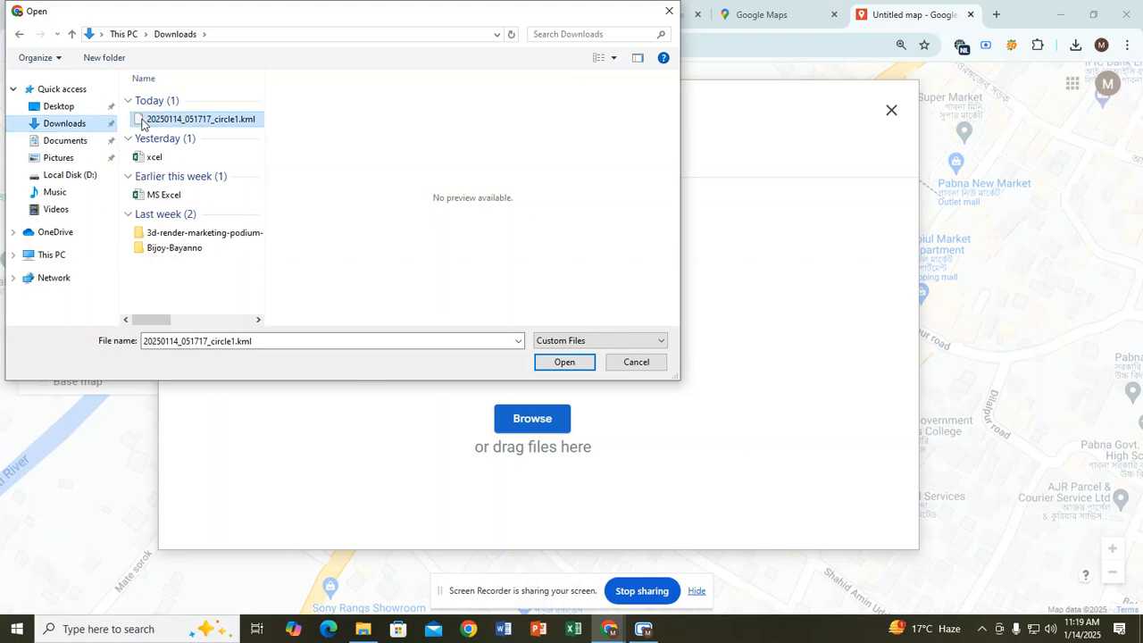
{"action": "left_click", "coordinate": [566, 365]}
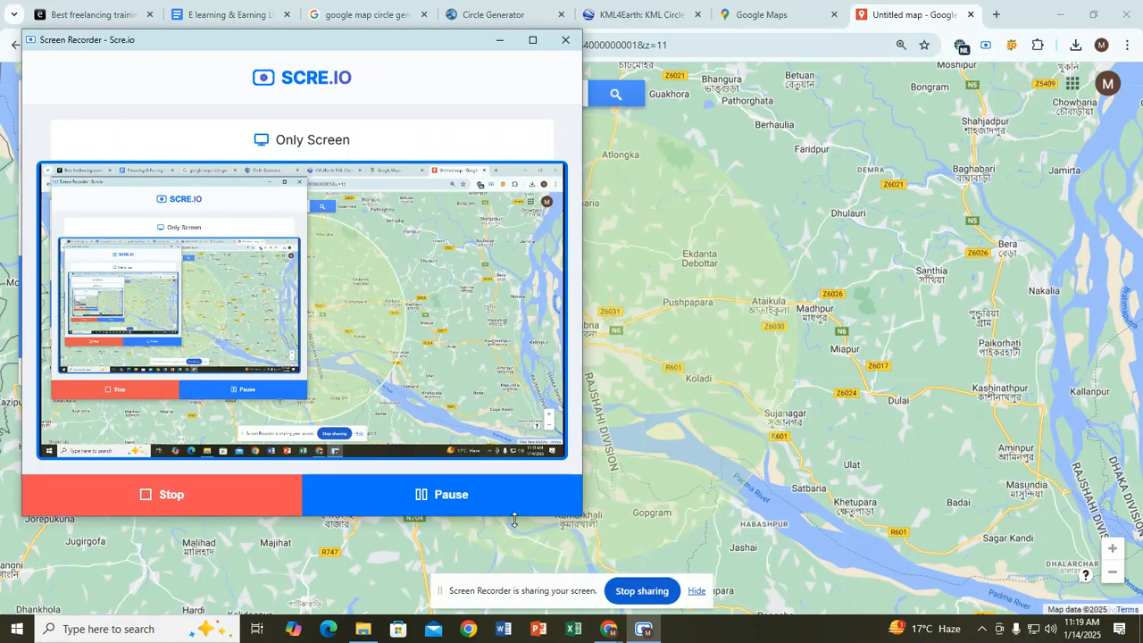
{"action": "left_click", "coordinate": [924, 6]}
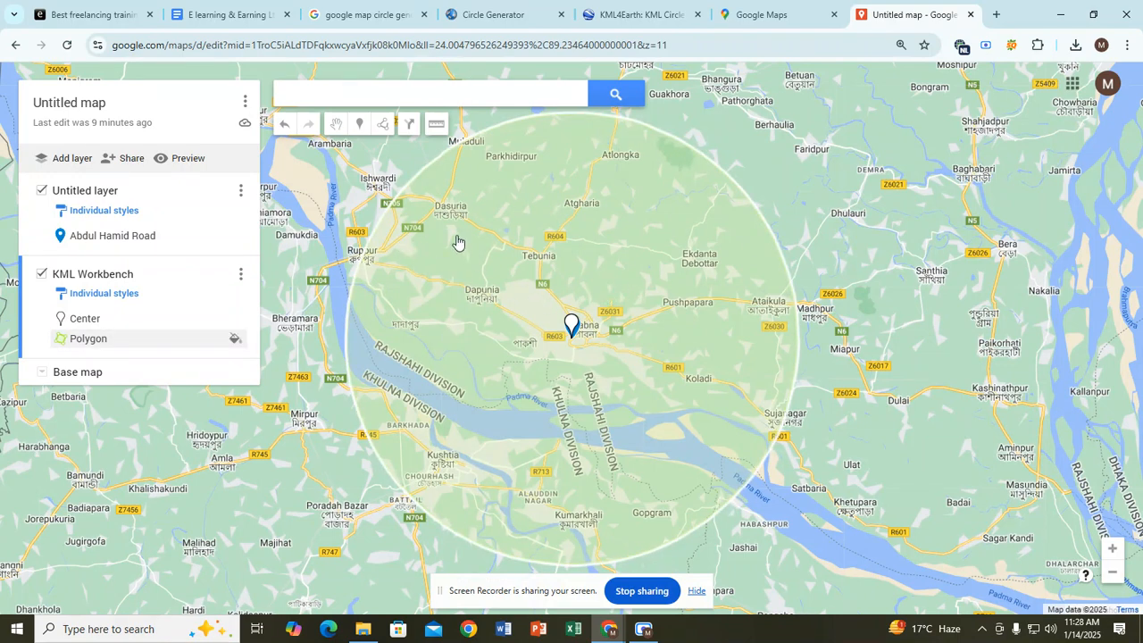
Step: Place markers Point 3 and Point 4 on the circle's northern edge near Muladuli
{"action": "left_click", "coordinate": [362, 131]}
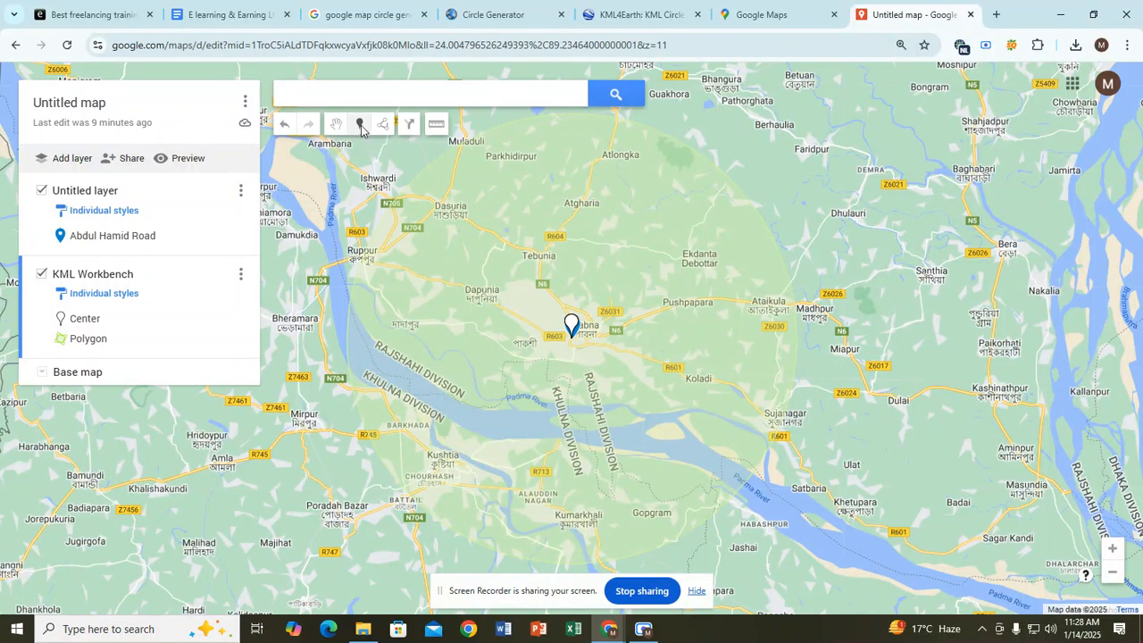
{"action": "left_click", "coordinate": [456, 150]}
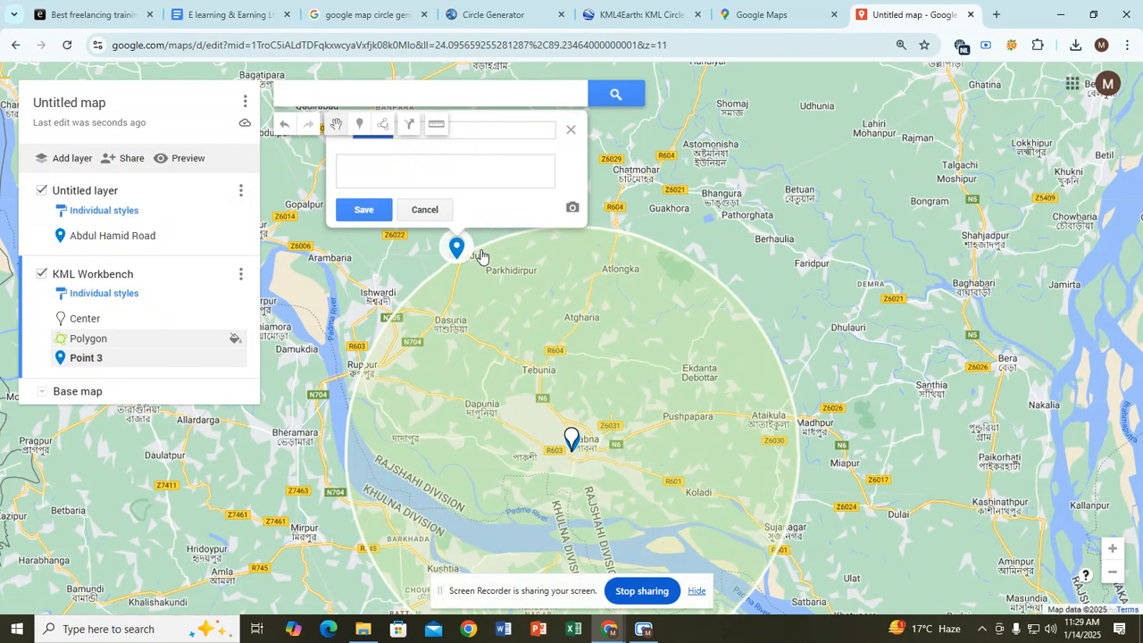
{"action": "left_click", "coordinate": [426, 213]}
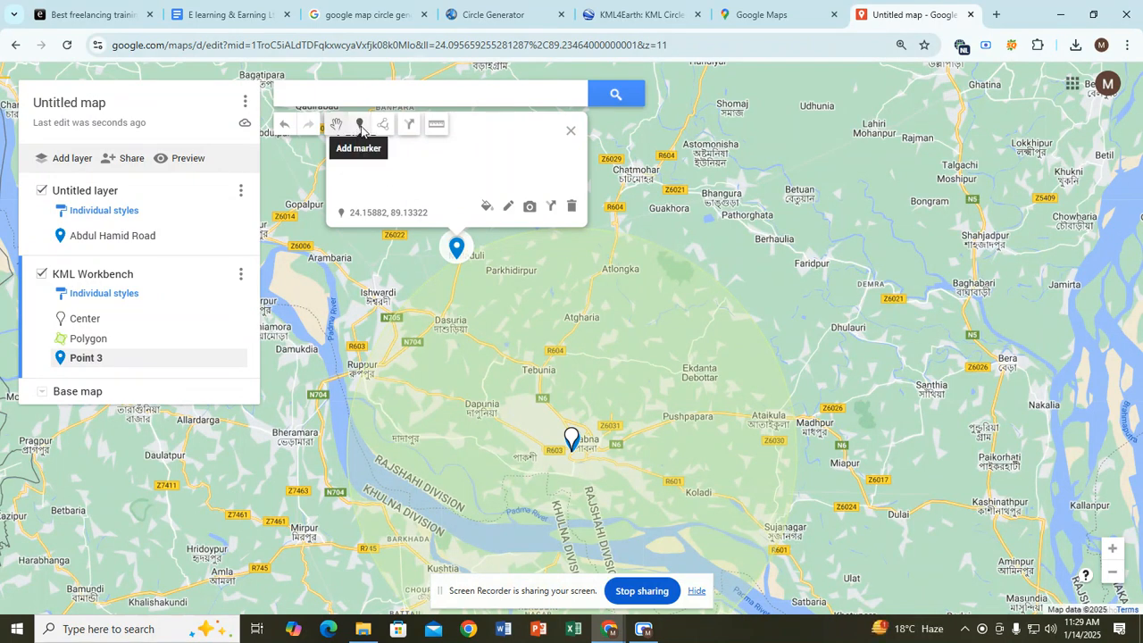
{"action": "left_click", "coordinate": [359, 128]}
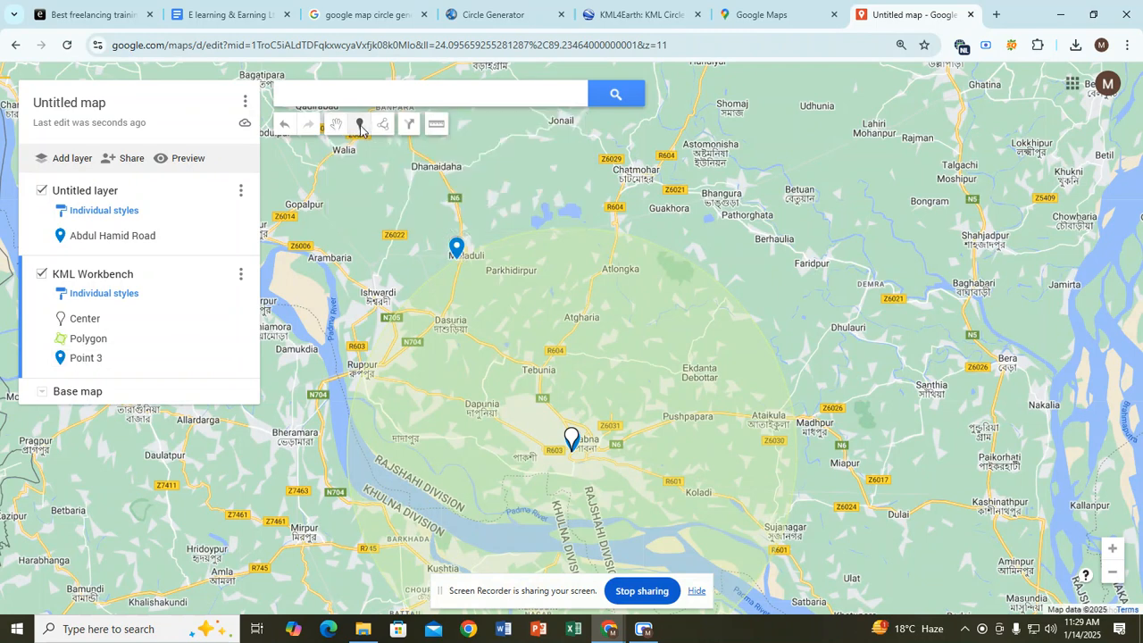
{"action": "left_click", "coordinate": [502, 239]}
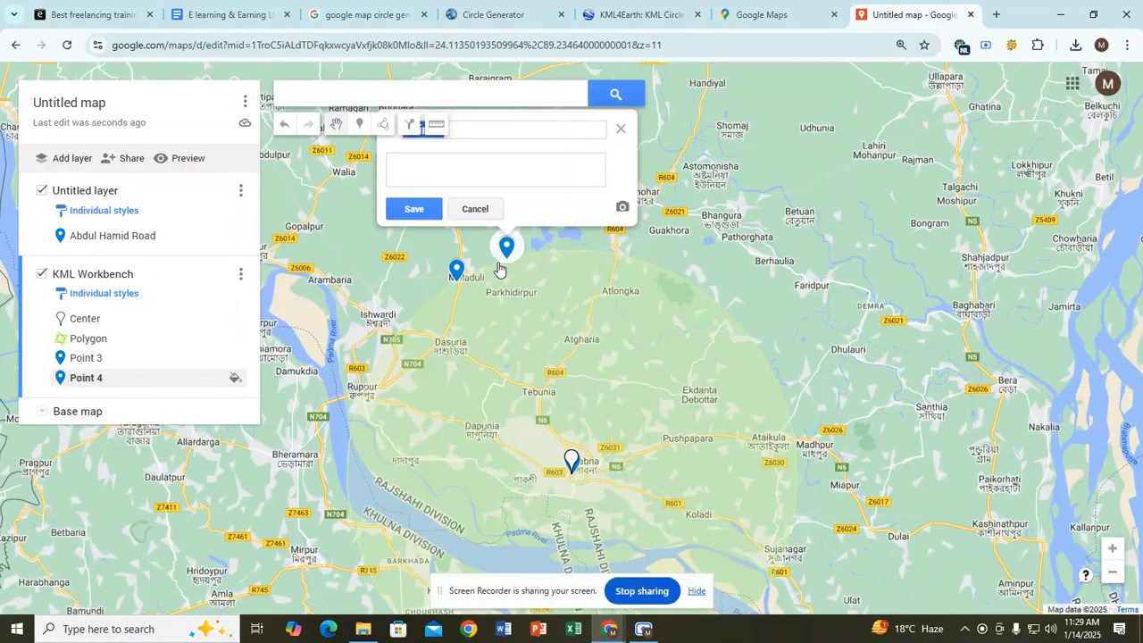
Step: Add markers Point 5 through Point 10 along the circle's northern rim
{"action": "scroll", "coordinate": [530, 270], "scroll_direction": "up", "scroll_amount": 2}
{"action": "scroll", "coordinate": [530, 269], "scroll_direction": "up", "scroll_amount": 3}
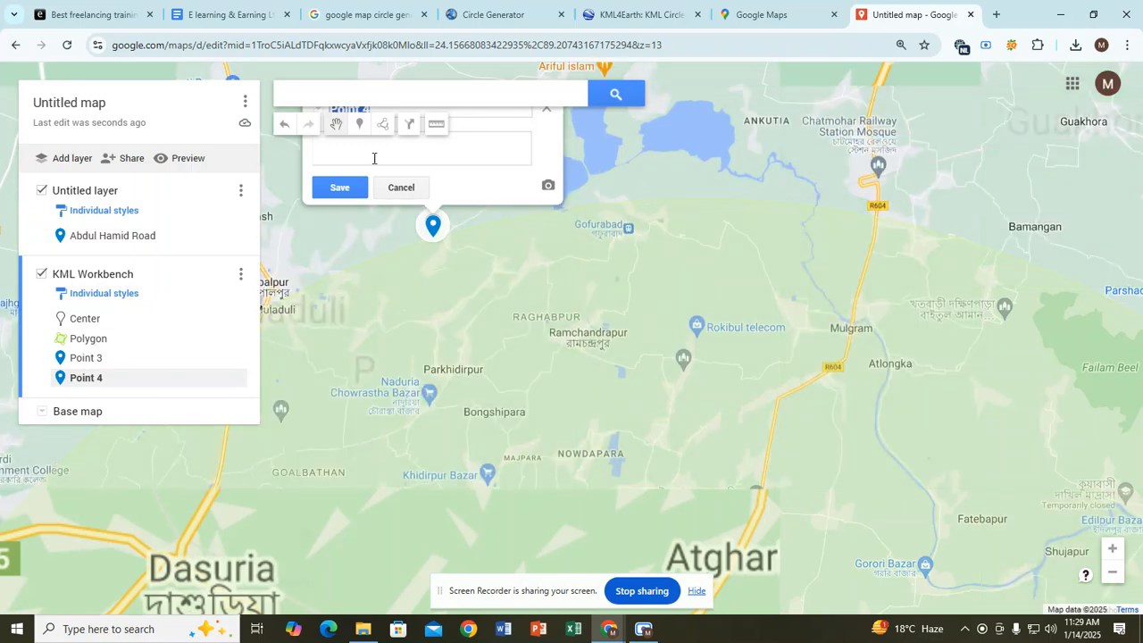
{"action": "left_click", "coordinate": [360, 125]}
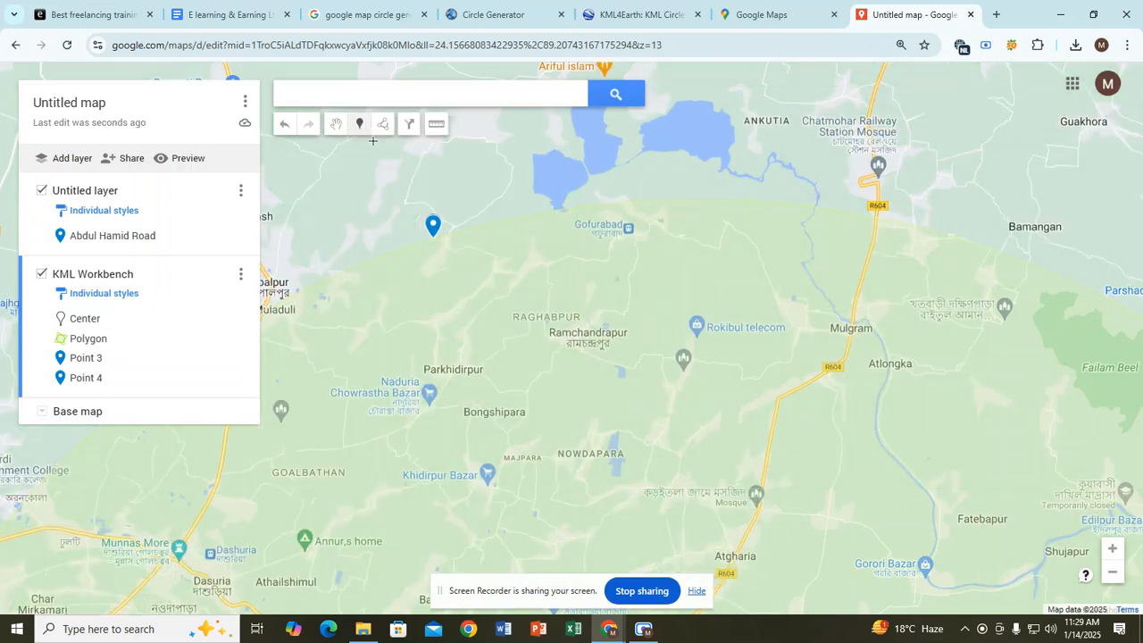
{"action": "left_click", "coordinate": [471, 227]}
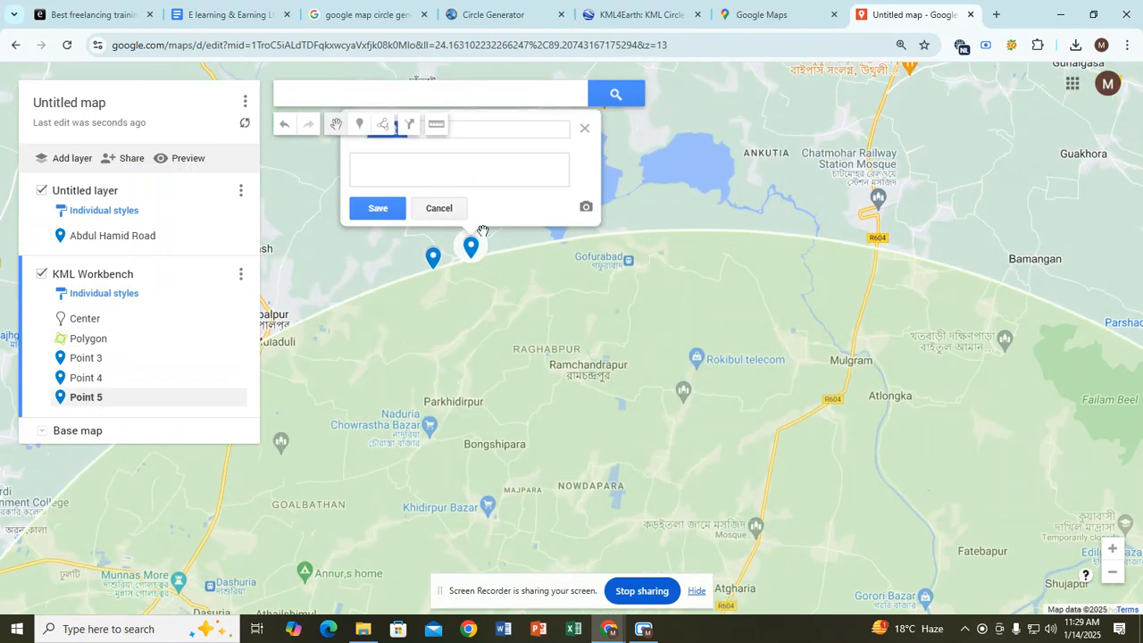
{"action": "left_click", "coordinate": [364, 125]}
{"action": "left_click", "coordinate": [512, 250]}
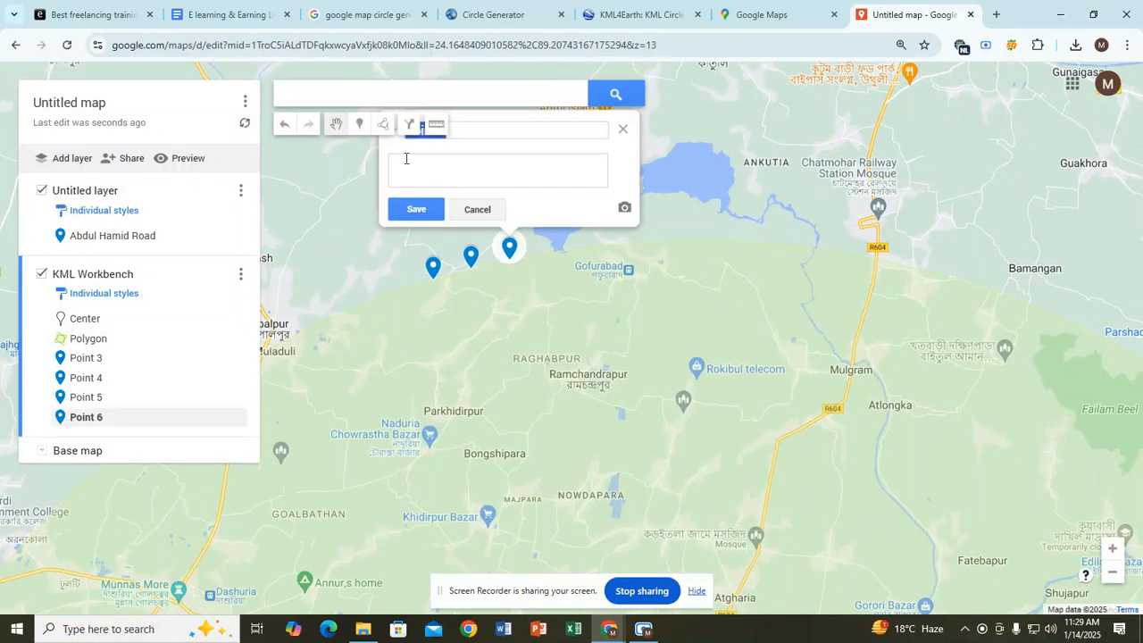
{"action": "left_click", "coordinate": [362, 127]}
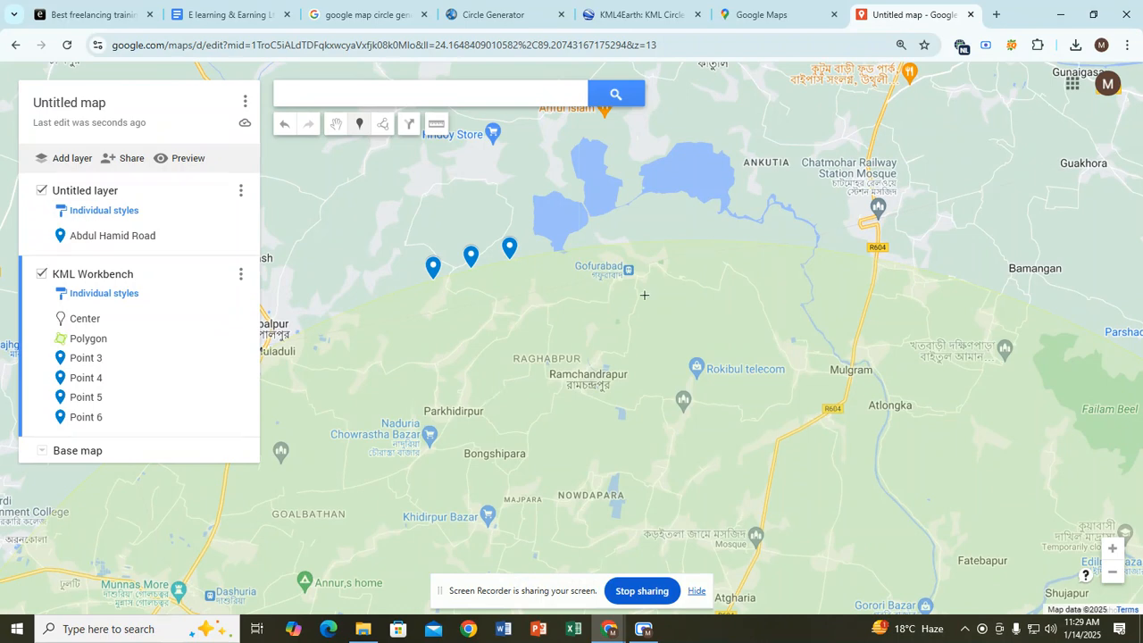
{"action": "left_click", "coordinate": [549, 254]}
{"action": "left_click", "coordinate": [359, 125]}
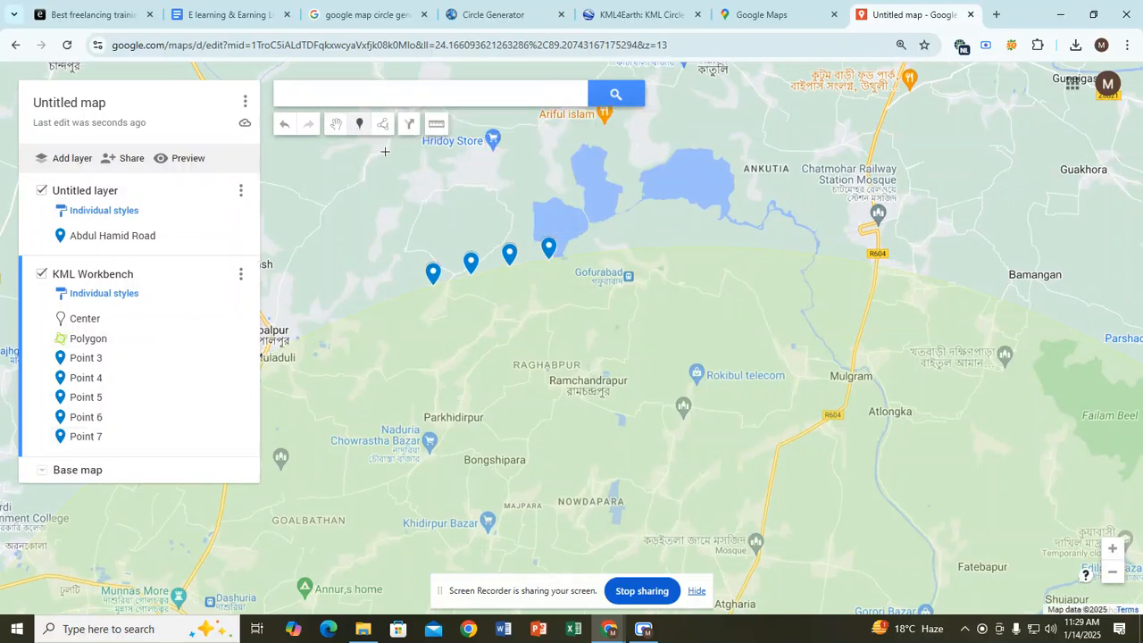
{"action": "left_click", "coordinate": [587, 253]}
{"action": "left_click", "coordinate": [361, 126]}
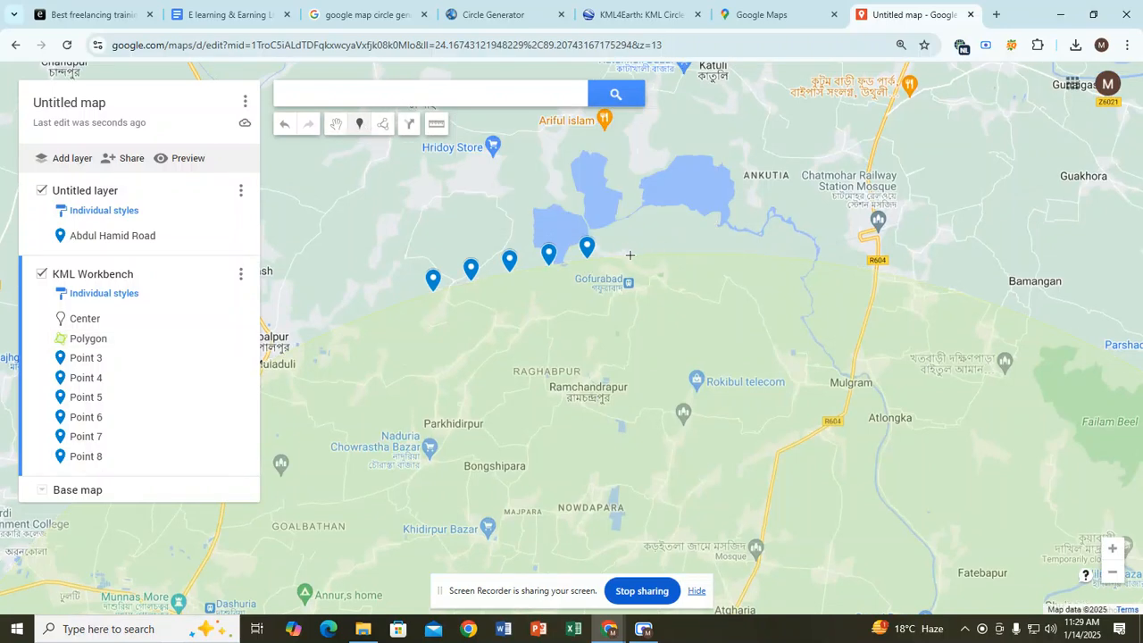
{"action": "left_click", "coordinate": [622, 255]}
{"action": "left_click", "coordinate": [361, 126]}
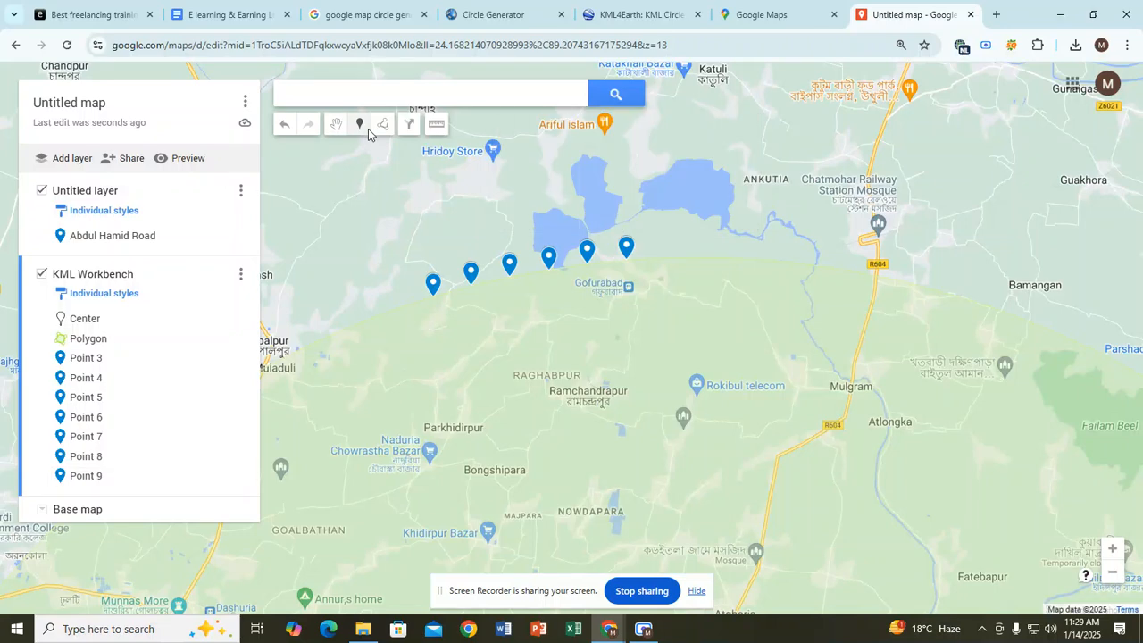
{"action": "left_click", "coordinate": [651, 258]}
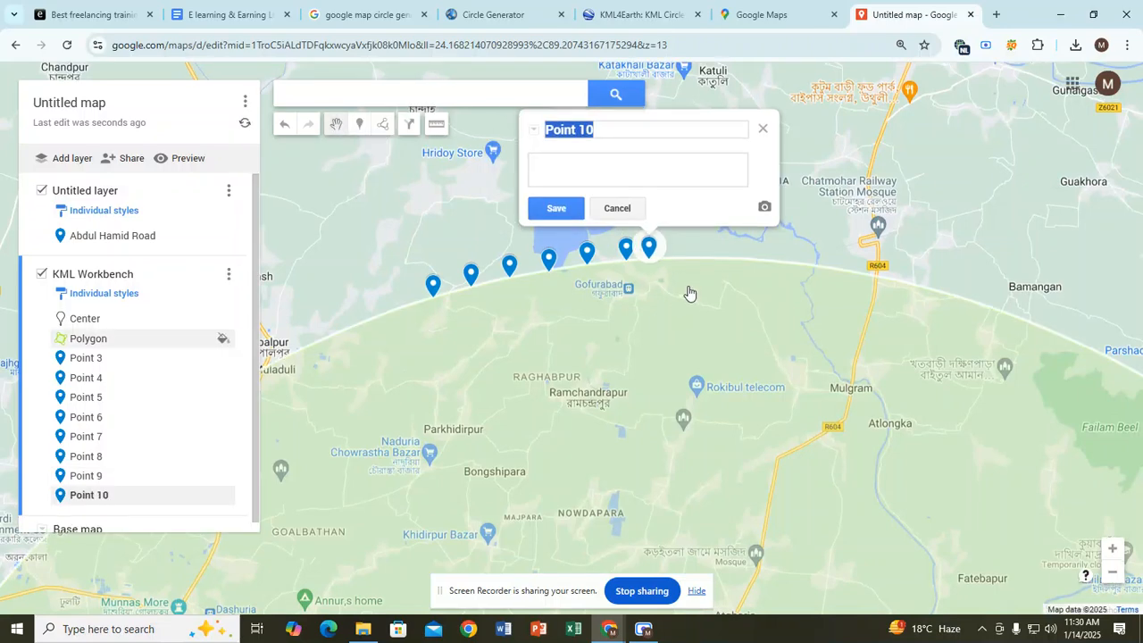
{"action": "left_click", "coordinate": [359, 124]}
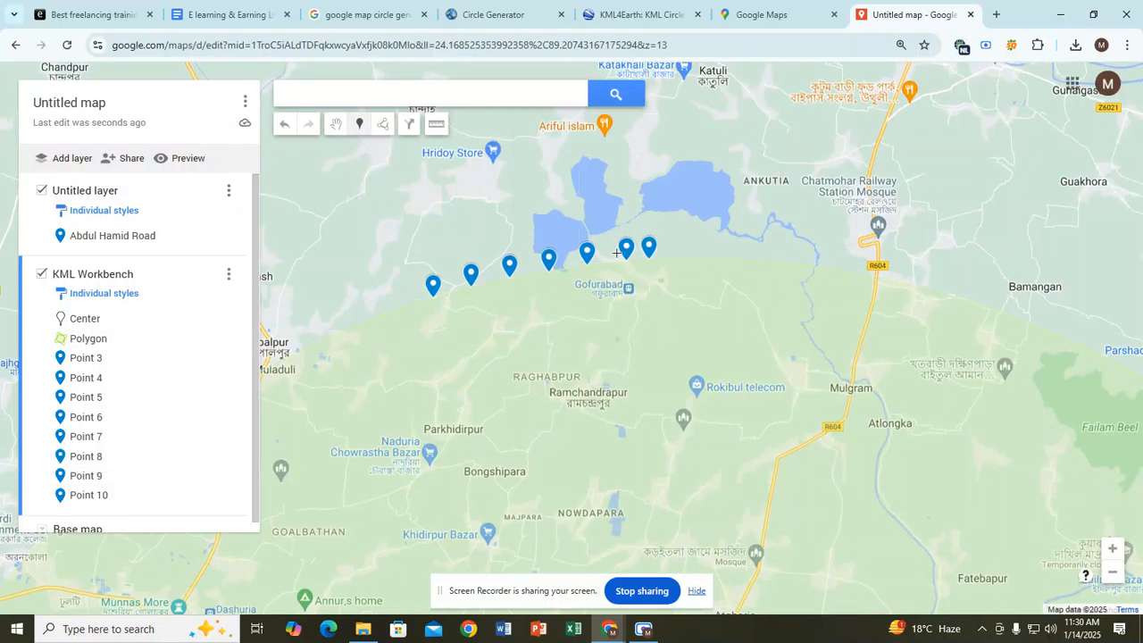
{"action": "left_click", "coordinate": [681, 261]}
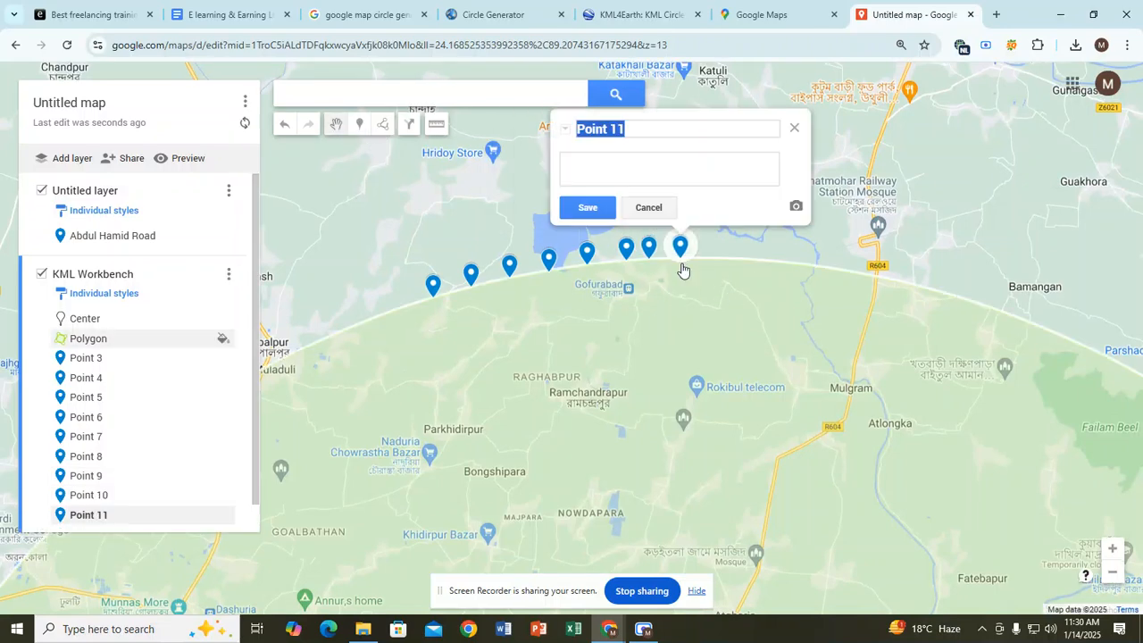
Step: Continue with markers Point 11 to Point 16 east to road R604, then zoom out
{"action": "left_click", "coordinate": [360, 125]}
{"action": "left_click", "coordinate": [712, 260]}
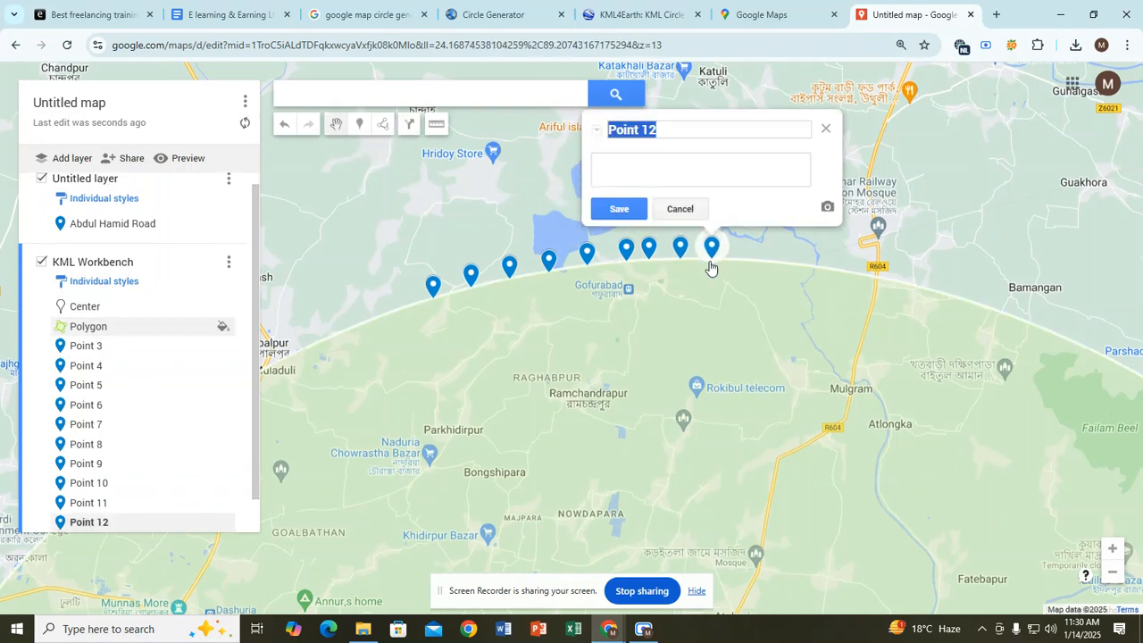
{"action": "left_click", "coordinate": [361, 125]}
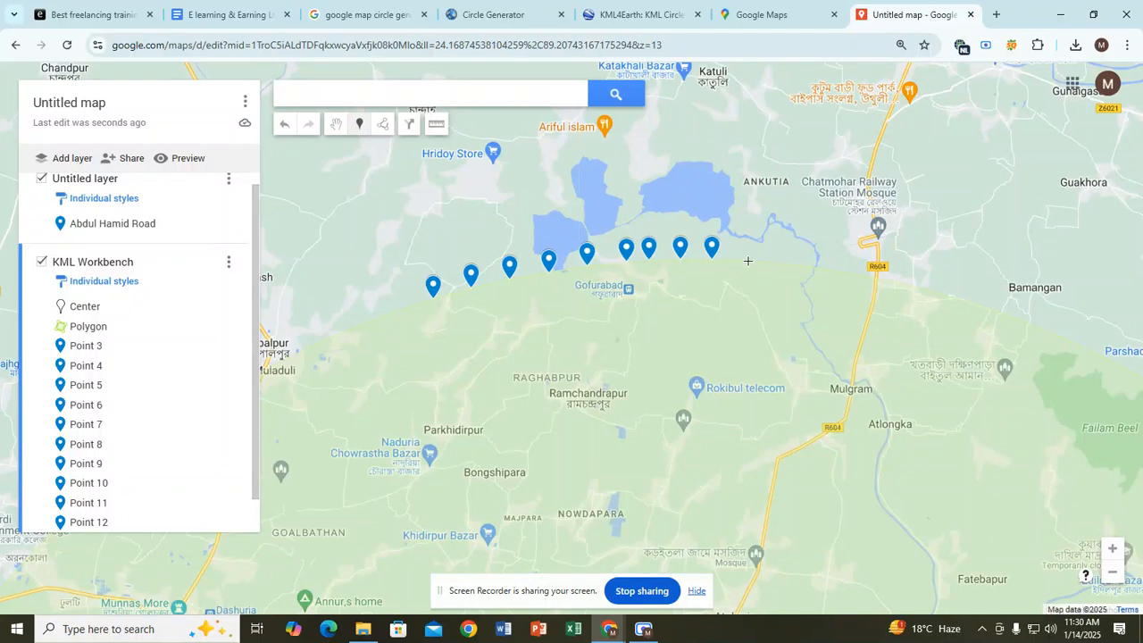
{"action": "left_click", "coordinate": [745, 265]}
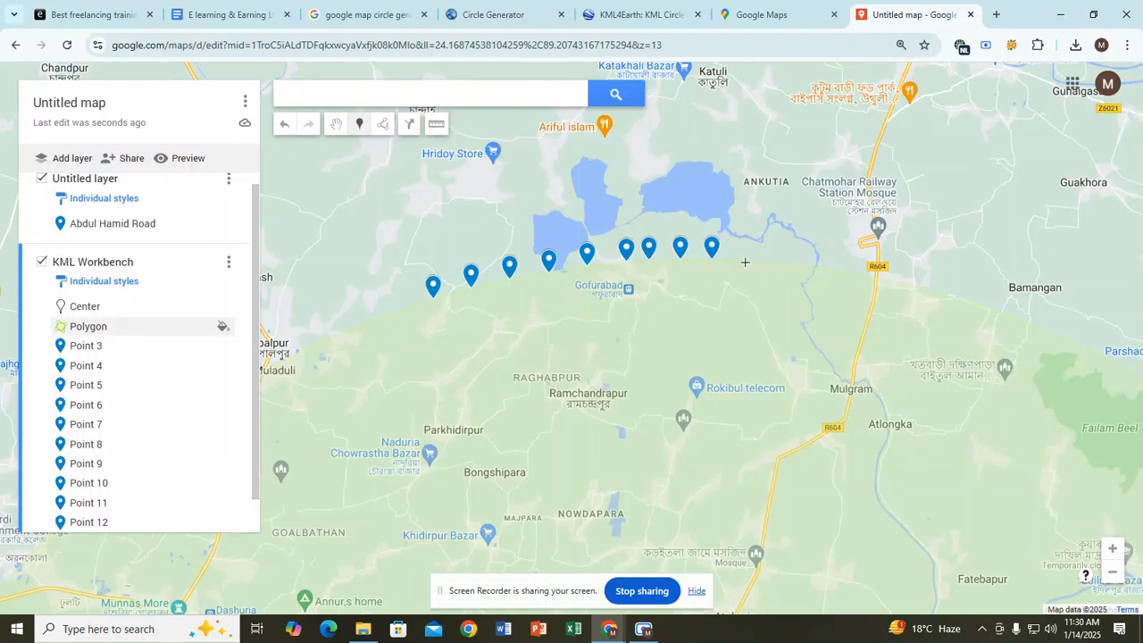
{"action": "left_click", "coordinate": [360, 126]}
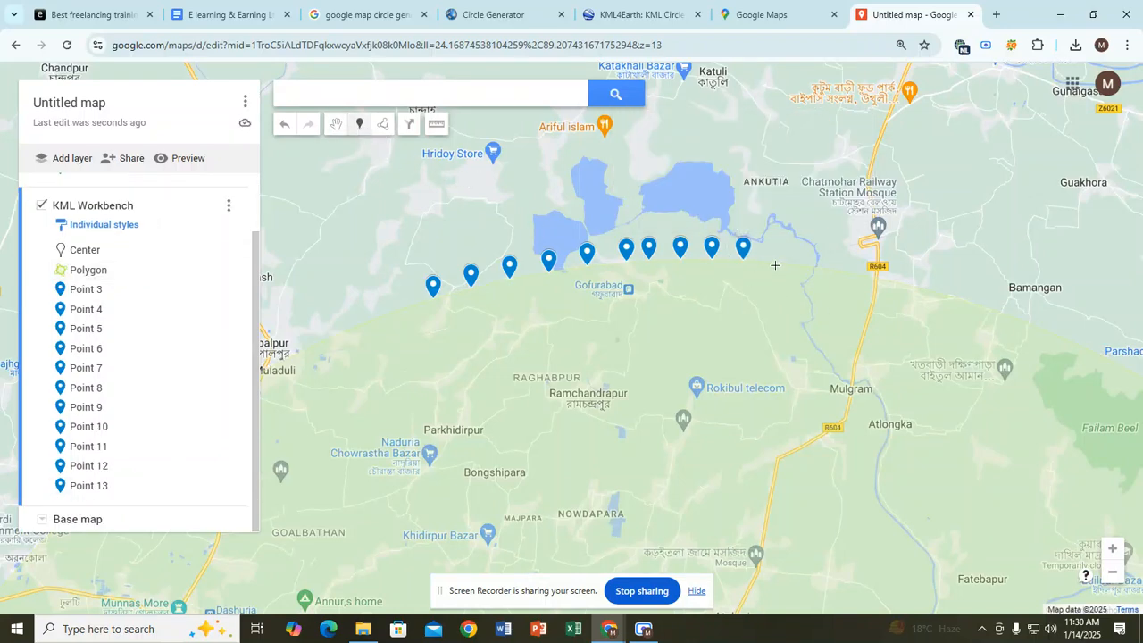
{"action": "left_click", "coordinate": [774, 262]}
{"action": "left_click", "coordinate": [361, 126]}
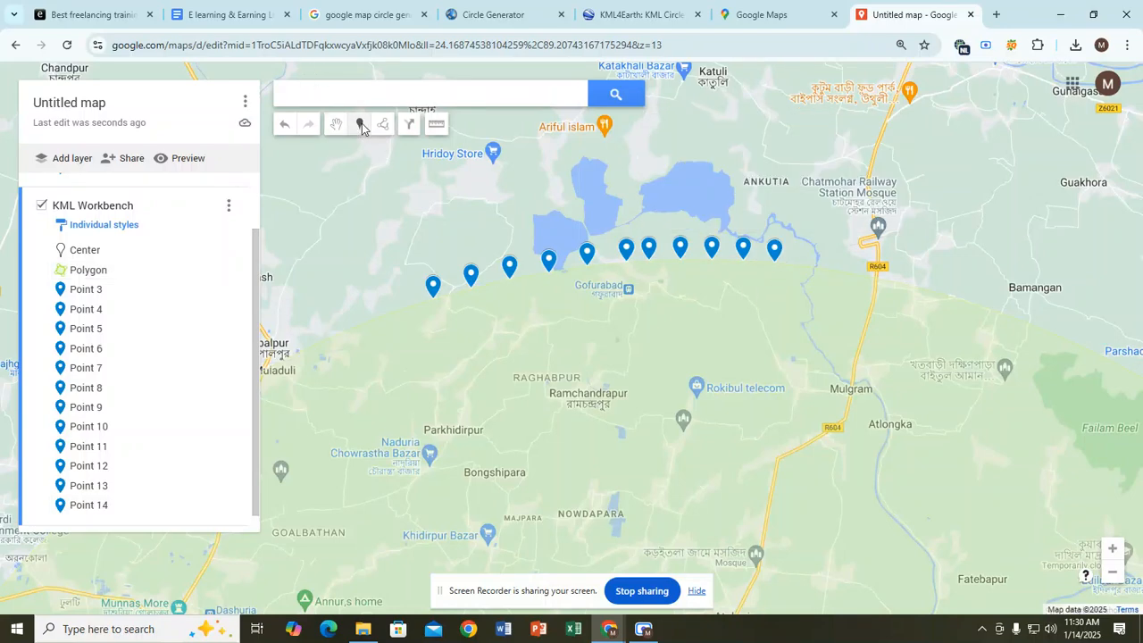
{"action": "left_click", "coordinate": [800, 265]}
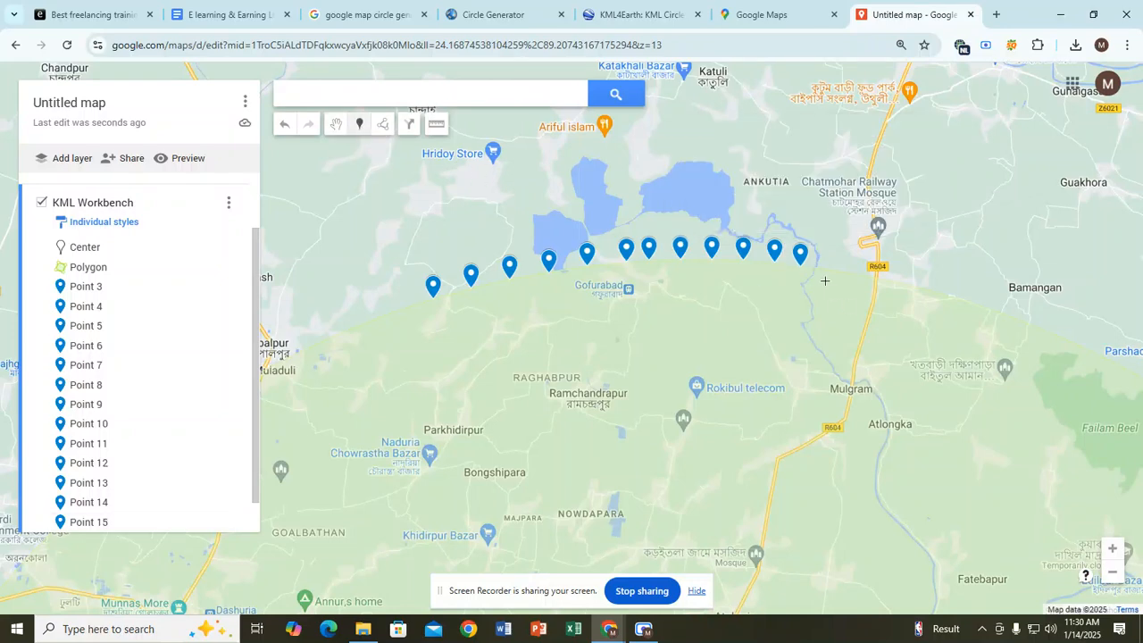
{"action": "left_click", "coordinate": [831, 272]}
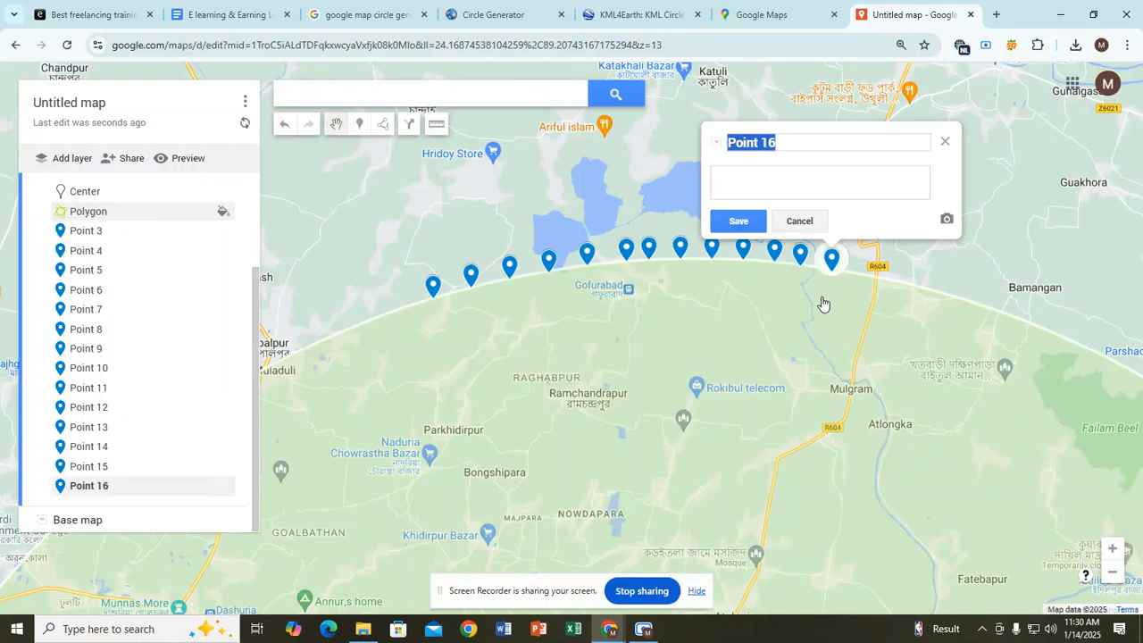
{"action": "left_click", "coordinate": [359, 124]}
{"action": "key", "text": "ctrl+minus"}
{"action": "key", "text": "ctrl+minus"}
{"action": "key", "text": "ctrl+minus"}
{"action": "key", "text": "ctrl+minus"}
{"action": "key", "text": "ctrl+minus"}
{"action": "key", "text": "ctrl+minus"}
{"action": "key", "text": "ctrl+minus"}
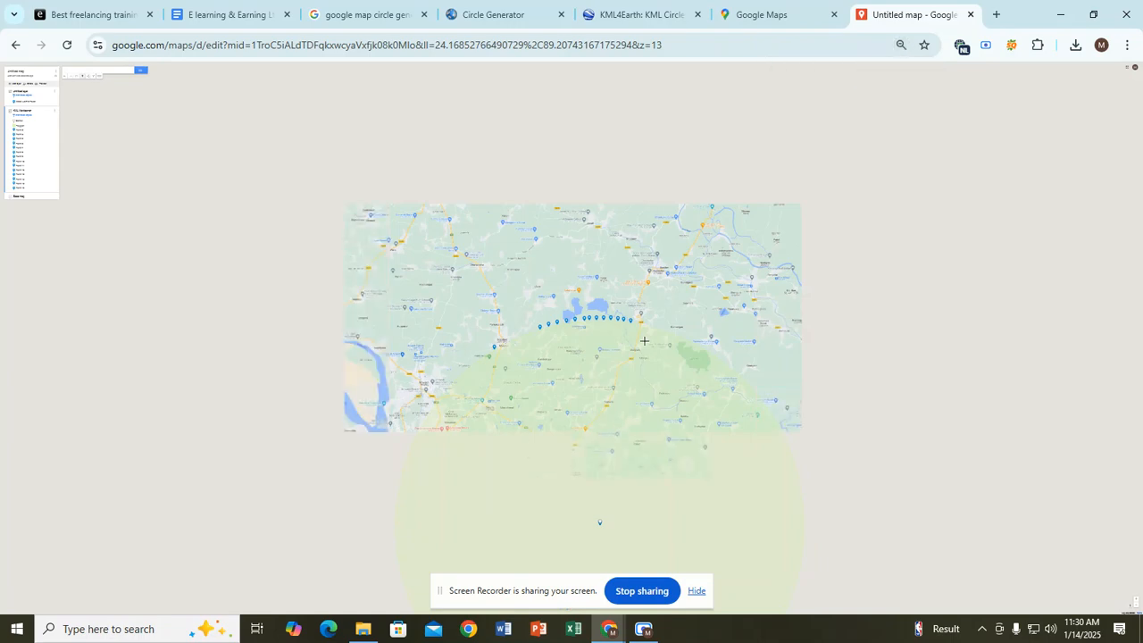
Step: Place markers Points 17–20 along the circle's western rim toward Gopalpur
{"action": "key", "text": "ctrl+plus"}
{"action": "key", "text": "ctrl+plus"}
{"action": "key", "text": "ctrl+plus"}
{"action": "key", "text": "ctrl+plus"}
{"action": "key", "text": "ctrl+plus"}
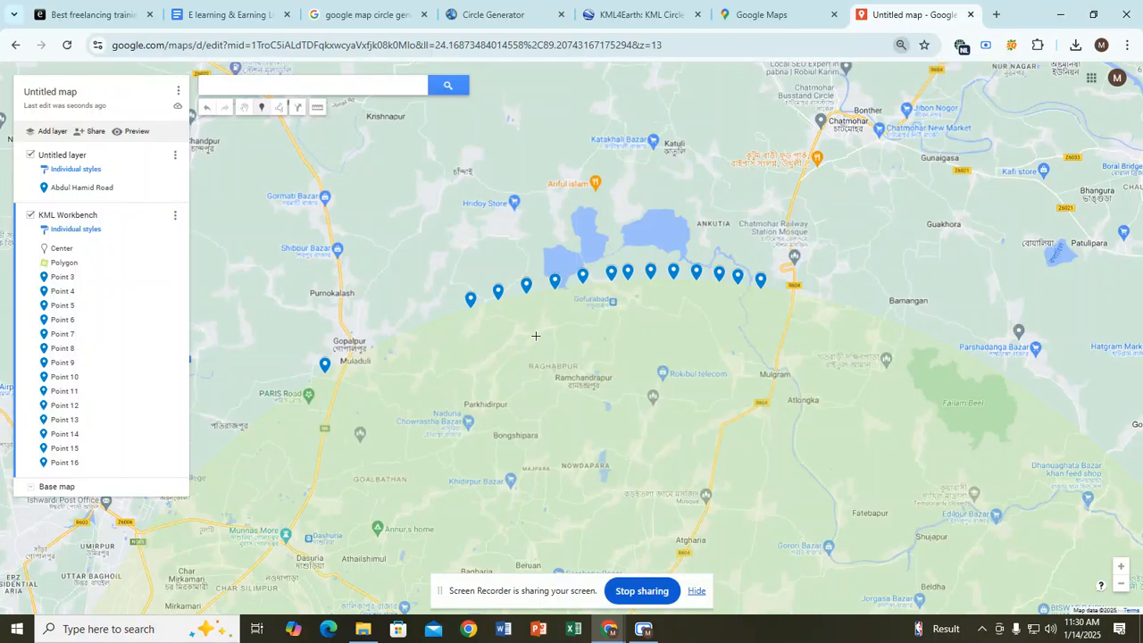
{"action": "left_click", "coordinate": [447, 316]}
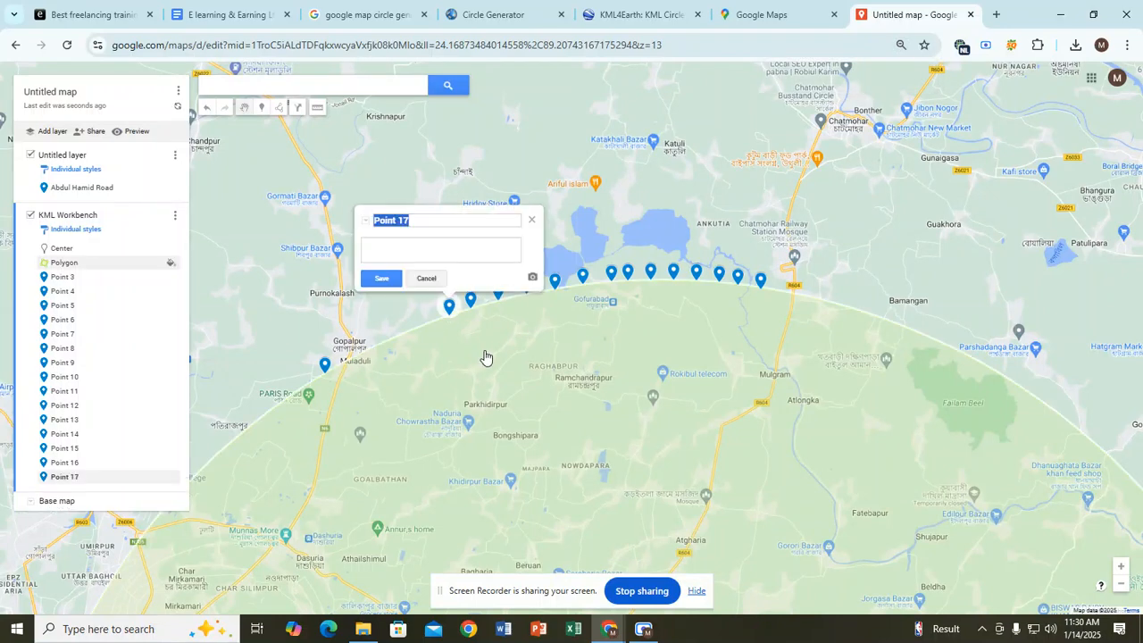
{"action": "left_click", "coordinate": [263, 108]}
{"action": "left_click", "coordinate": [430, 324]}
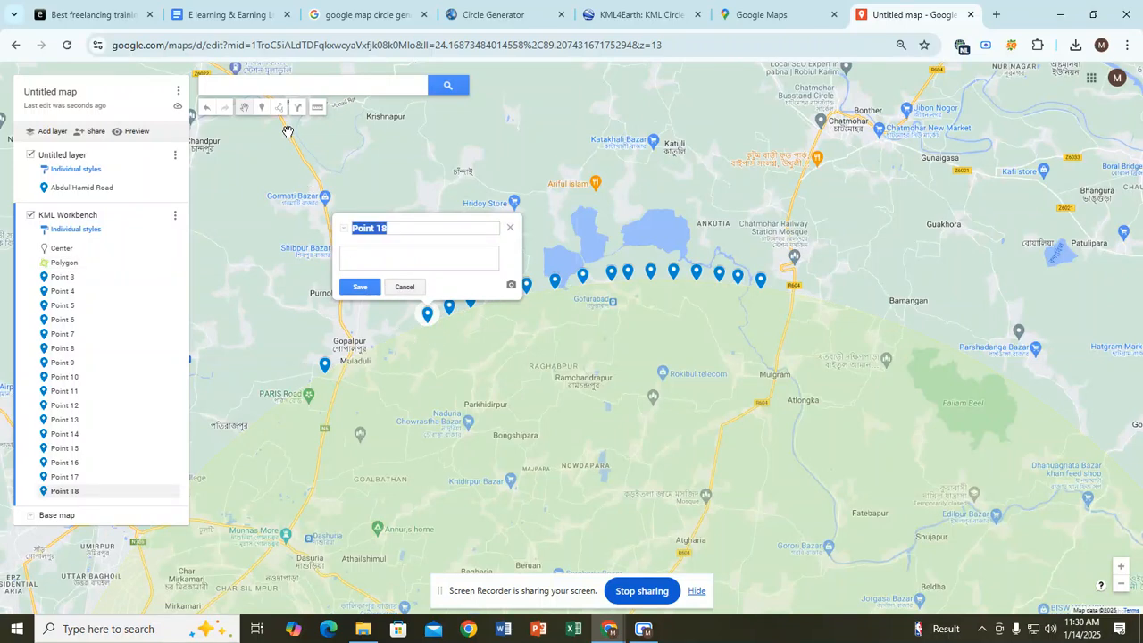
{"action": "left_click", "coordinate": [263, 108]}
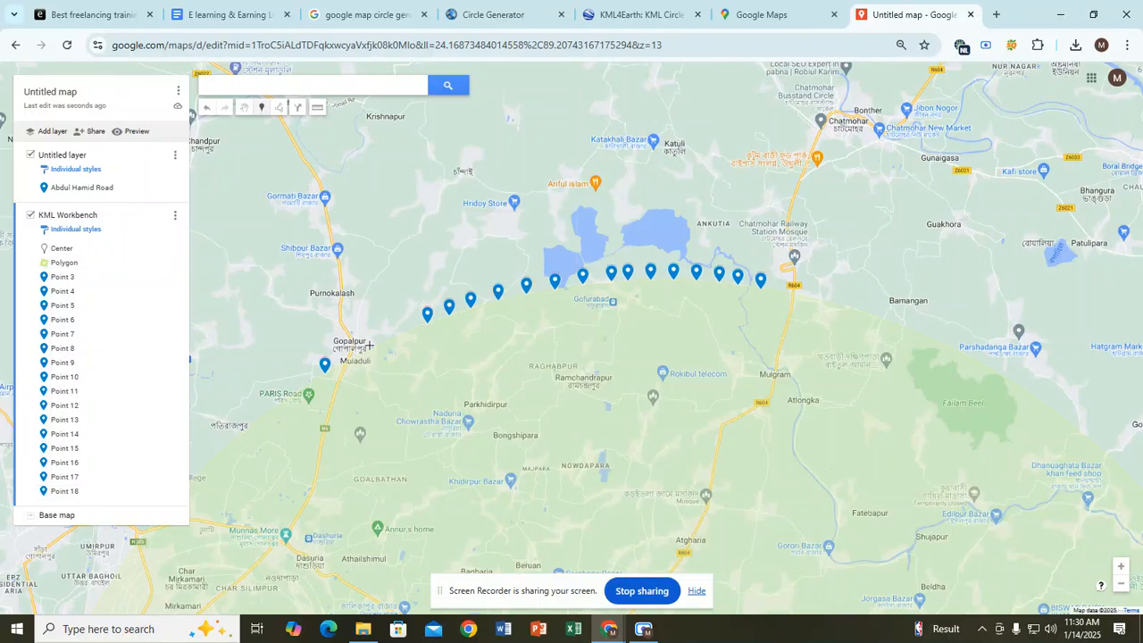
{"action": "left_click", "coordinate": [415, 328]}
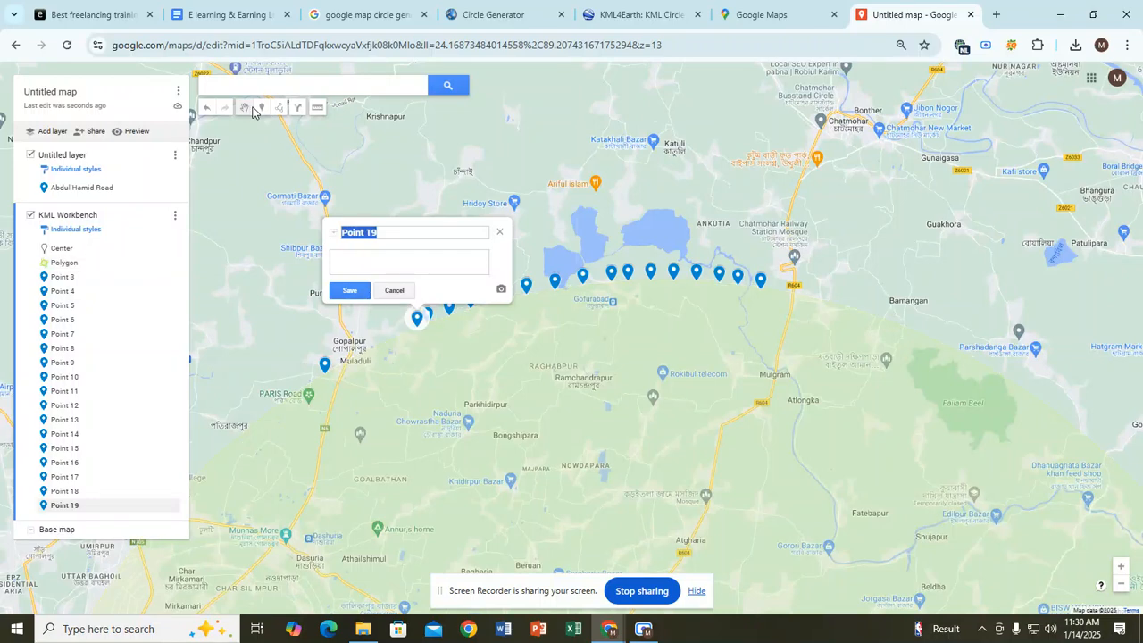
{"action": "left_click", "coordinate": [261, 108]}
{"action": "left_click", "coordinate": [405, 334]}
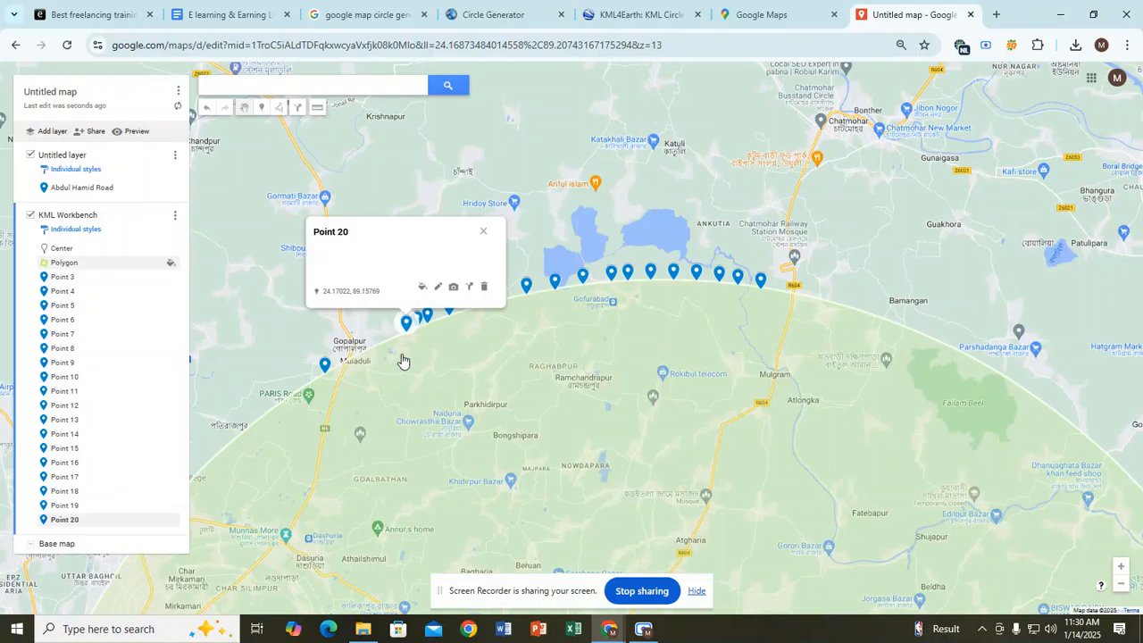
{"action": "left_click", "coordinate": [261, 109]}
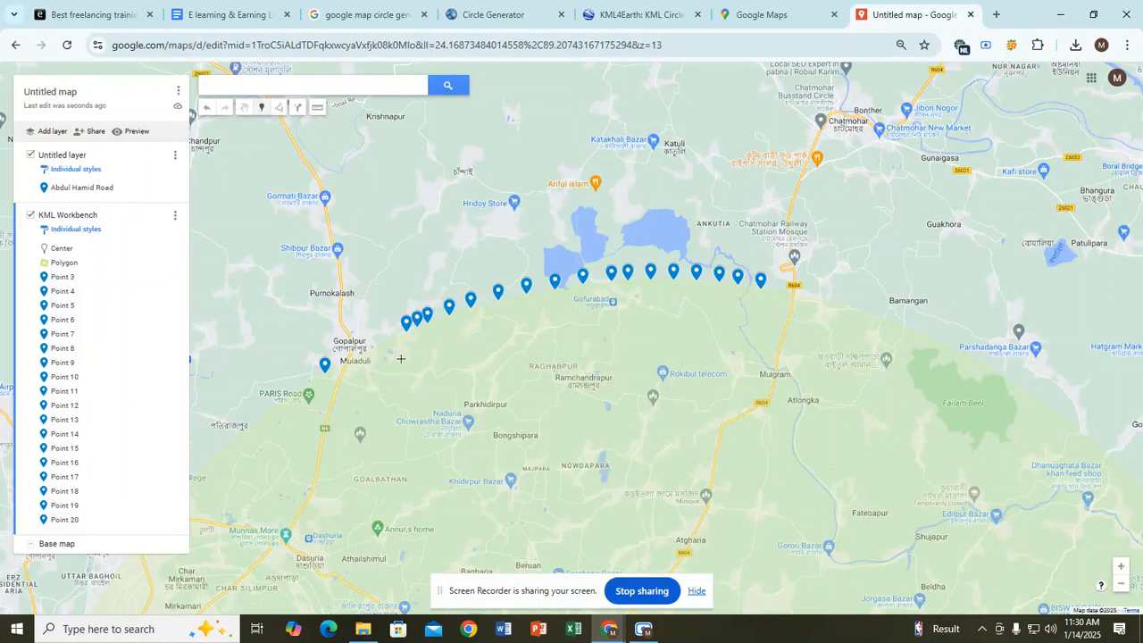
{"action": "key", "text": "ctrl+plus"}
{"action": "key", "text": "ctrl+plus"}
{"action": "key", "text": "ctrl+plus"}
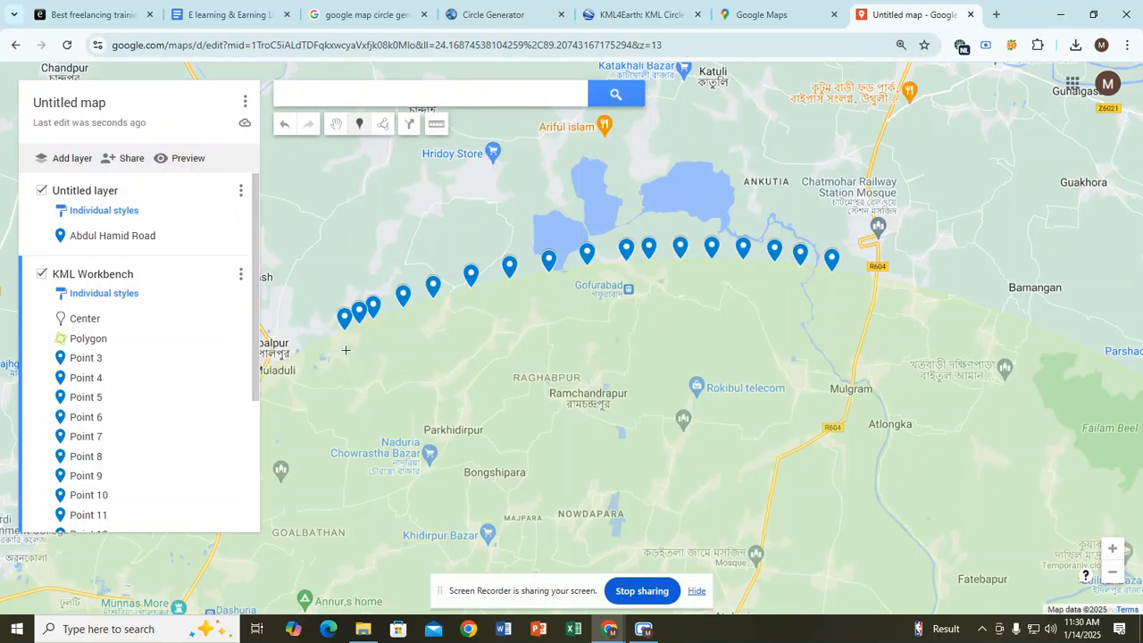
Step: Shift the map to the rim near Gopalpur and place Points 21–23 toward Muladuli
{"action": "left_click_drag", "start_coordinate": [396, 393], "coordinate": [500, 339]}
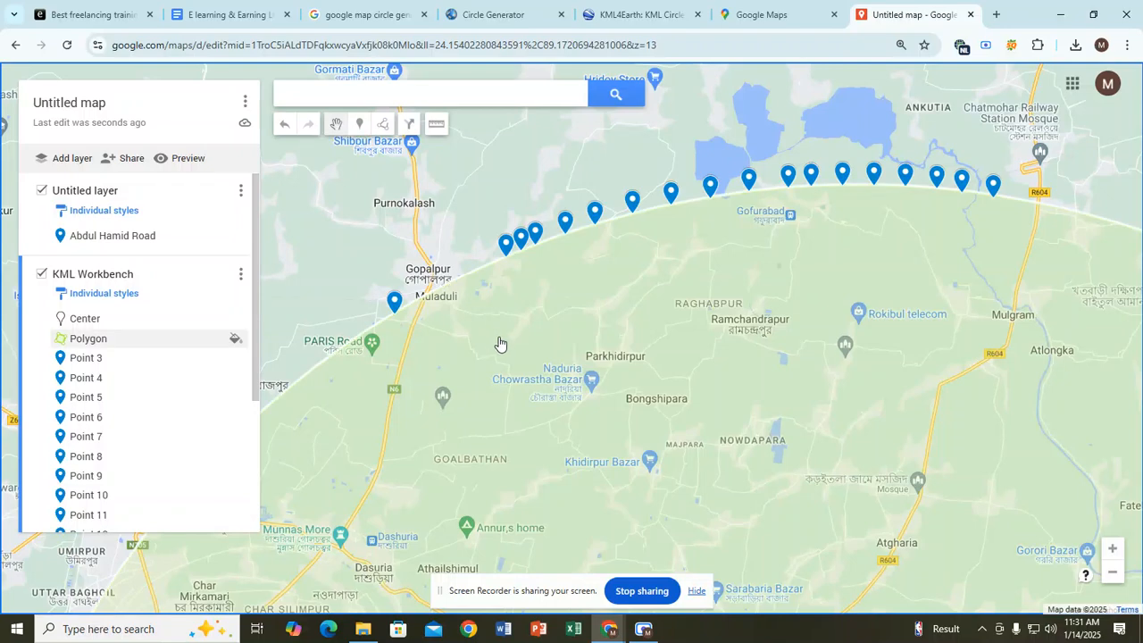
{"action": "left_click_drag", "start_coordinate": [500, 344], "coordinate": [636, 313]}
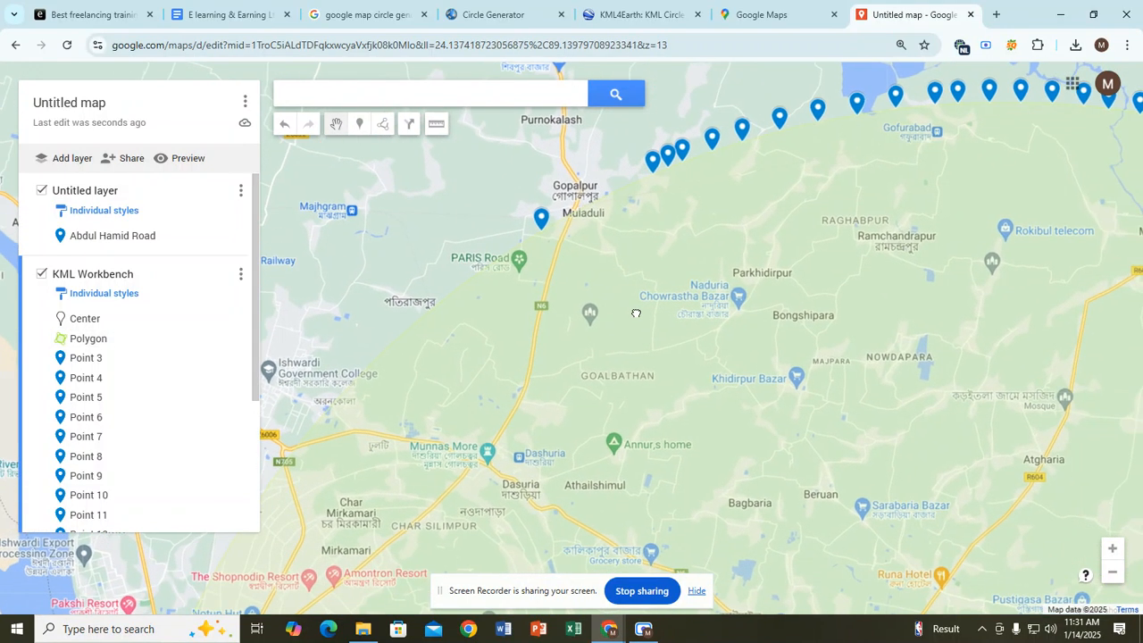
{"action": "left_click_drag", "start_coordinate": [693, 253], "coordinate": [617, 301]}
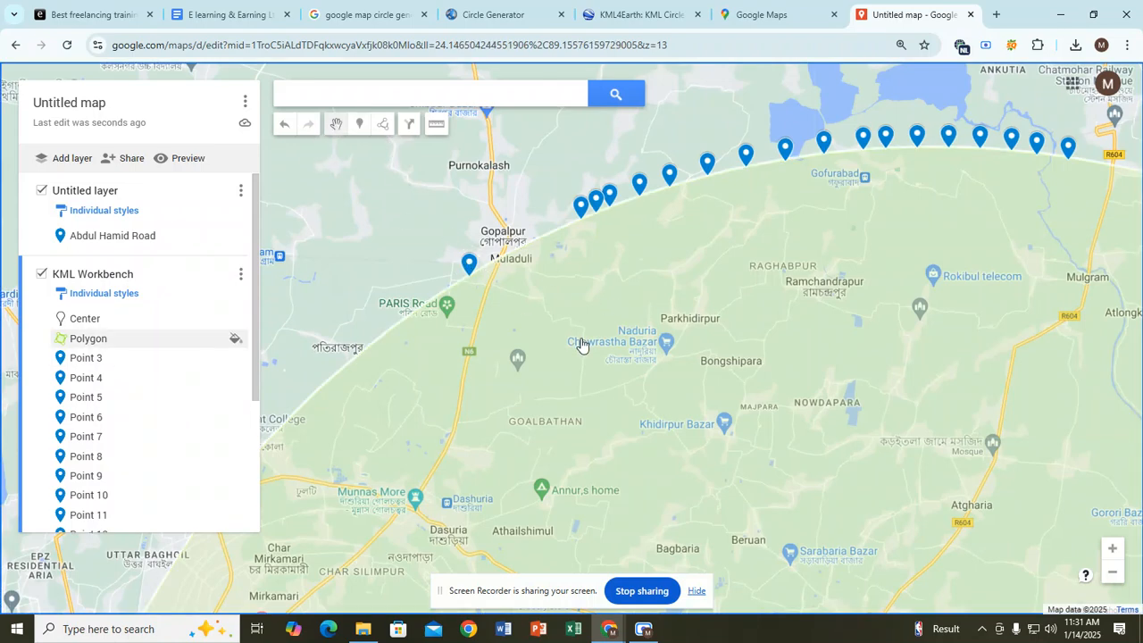
{"action": "left_click_drag", "start_coordinate": [585, 307], "coordinate": [573, 282]}
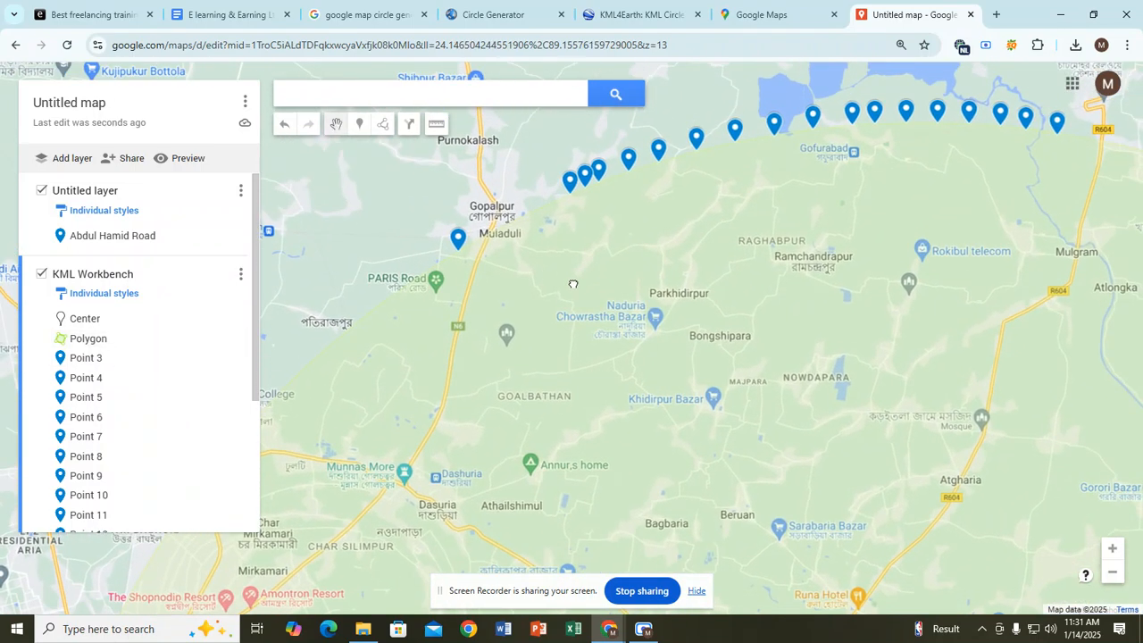
{"action": "left_click", "coordinate": [360, 125]}
{"action": "left_click", "coordinate": [552, 203]}
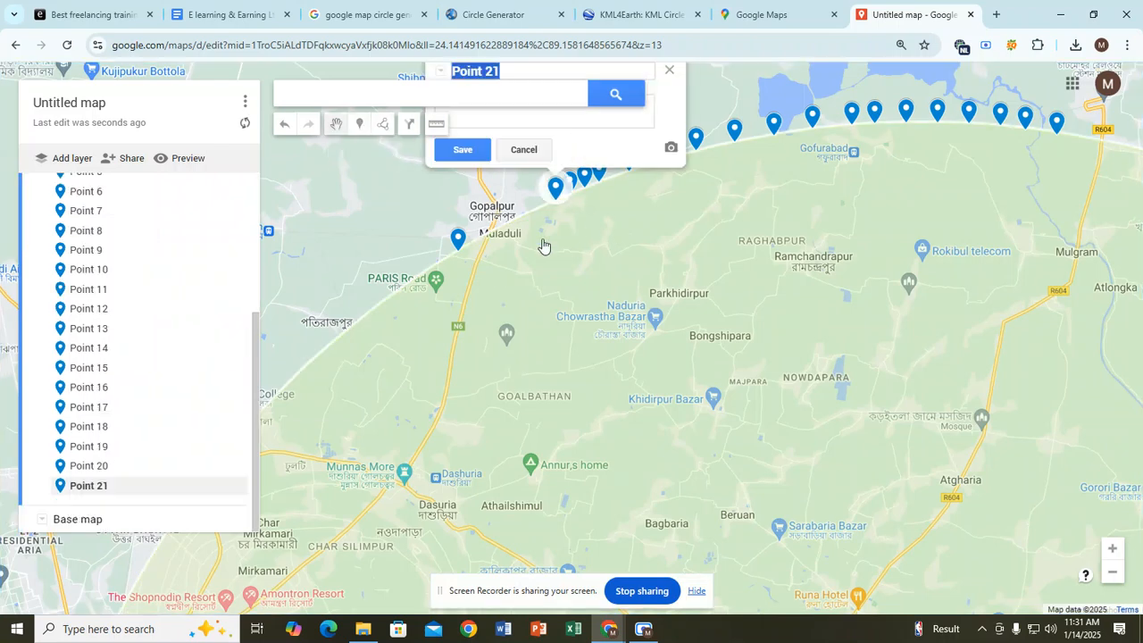
{"action": "left_click", "coordinate": [595, 313]}
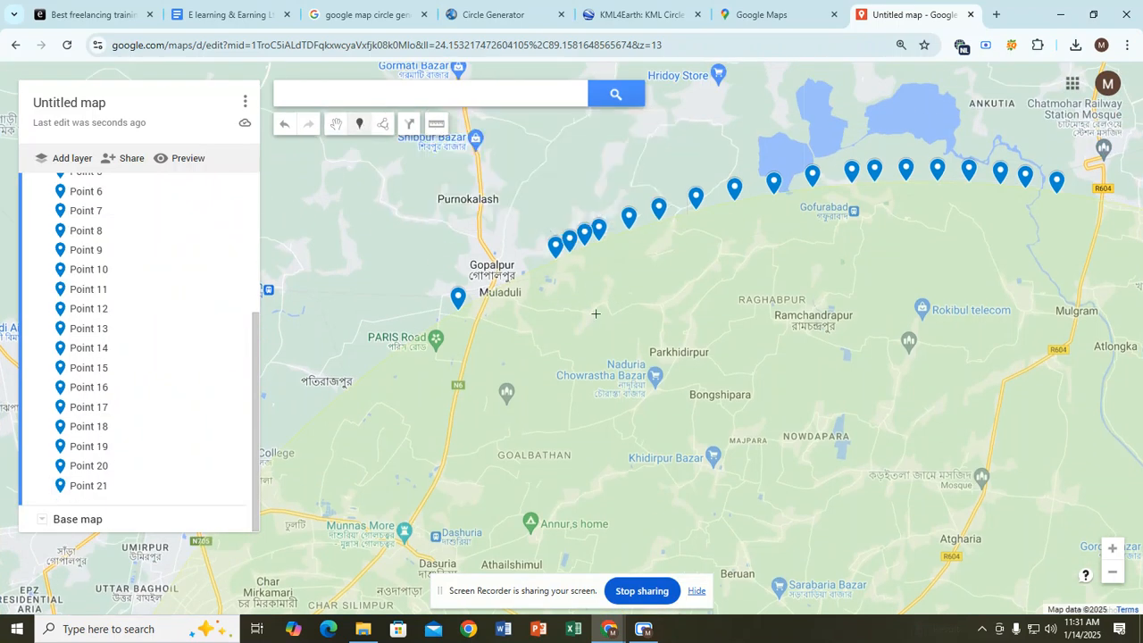
{"action": "left_click", "coordinate": [539, 269]}
{"action": "left_click", "coordinate": [360, 126]}
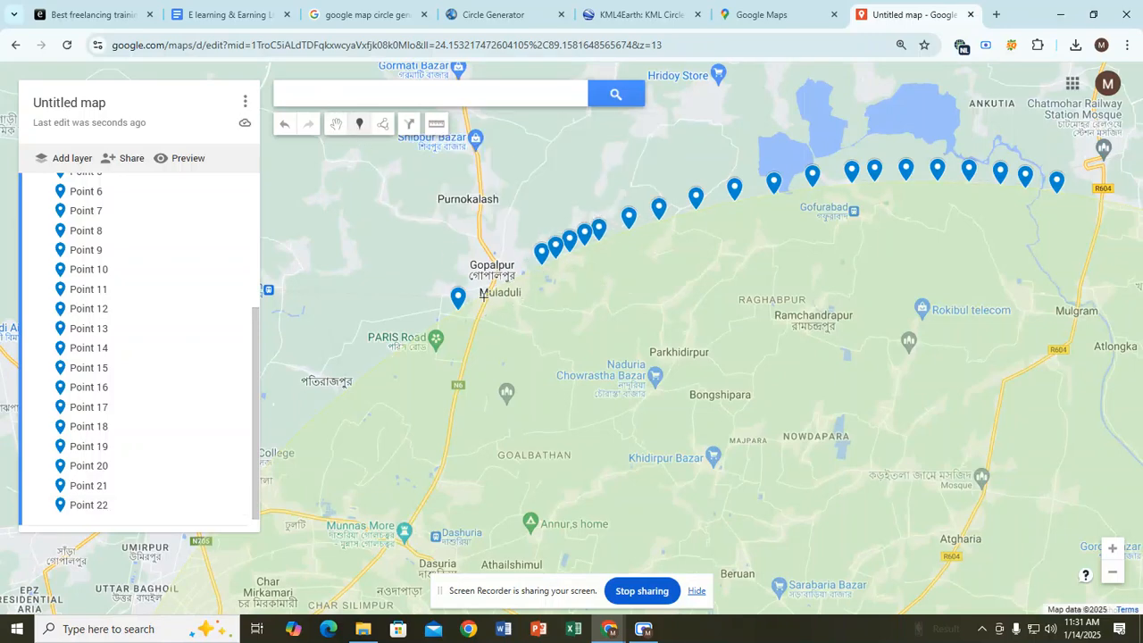
{"action": "left_click", "coordinate": [483, 295]}
{"action": "left_click", "coordinate": [359, 126]}
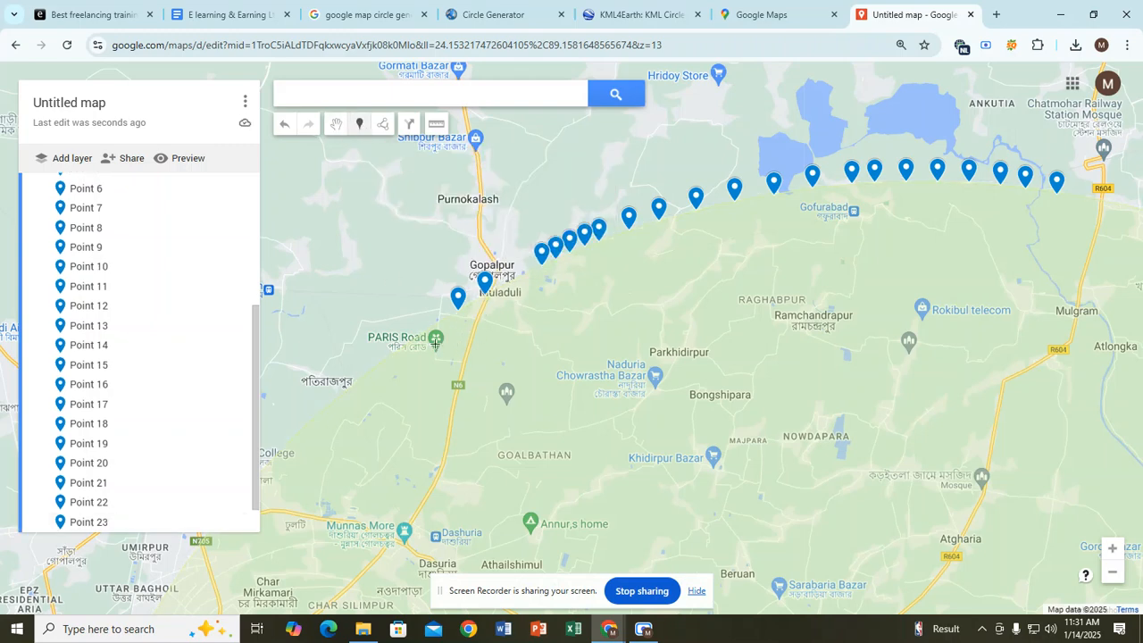
Step: Add Points 24–26 southwest past PARIS Road, clearing Point 26's name field
{"action": "left_click", "coordinate": [426, 334]}
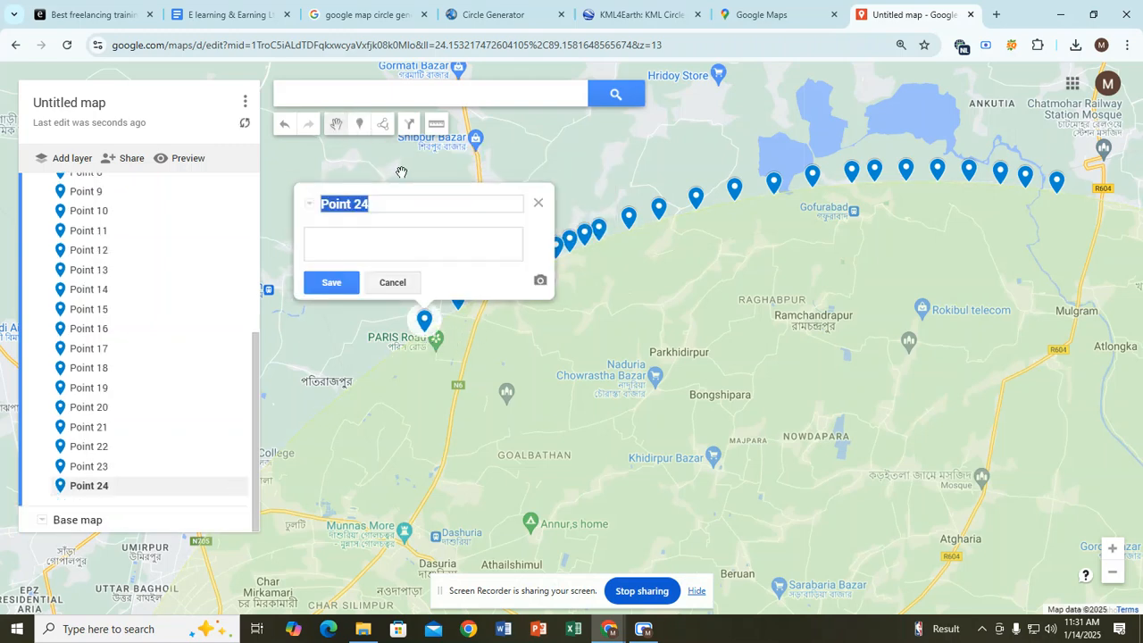
{"action": "left_click", "coordinate": [360, 123]}
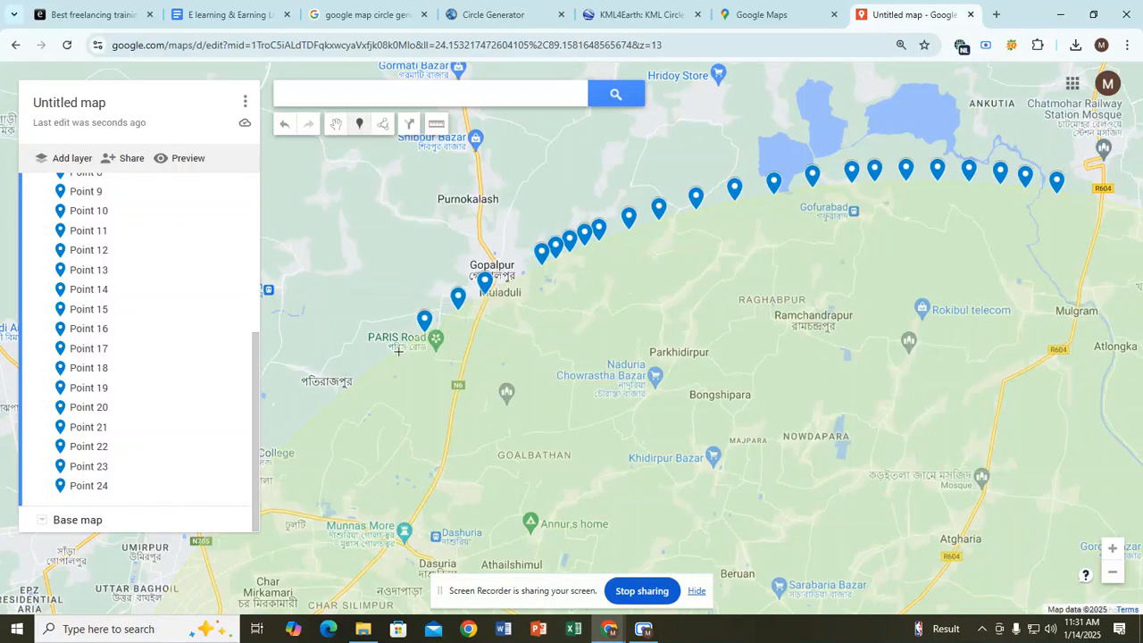
{"action": "left_click", "coordinate": [398, 350]}
{"action": "left_click", "coordinate": [360, 123]}
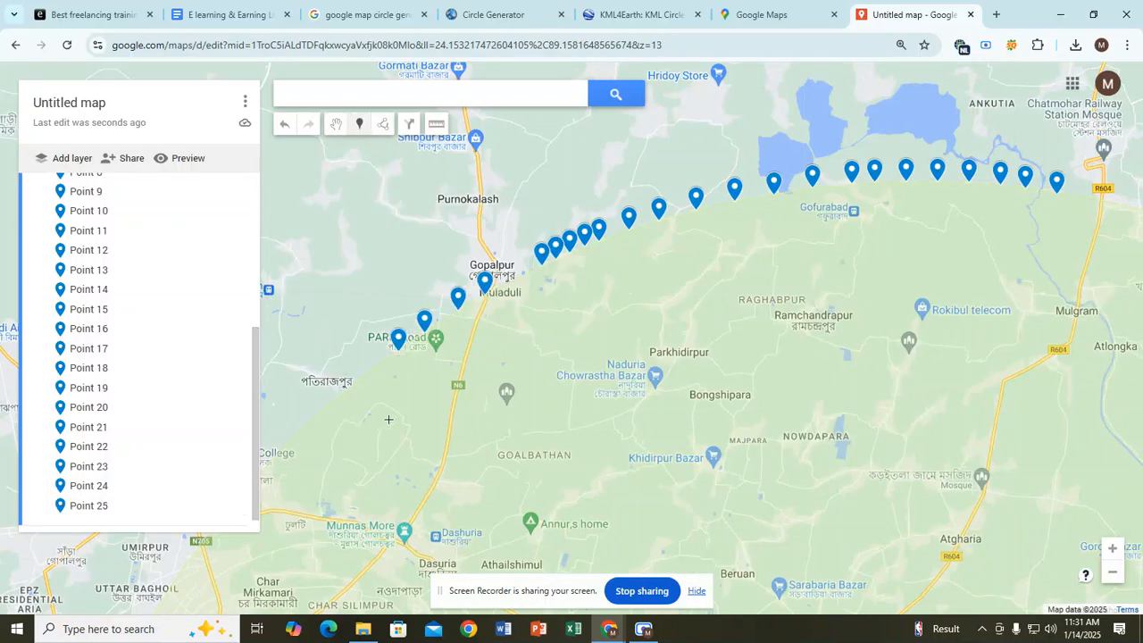
{"action": "left_click", "coordinate": [360, 380]}
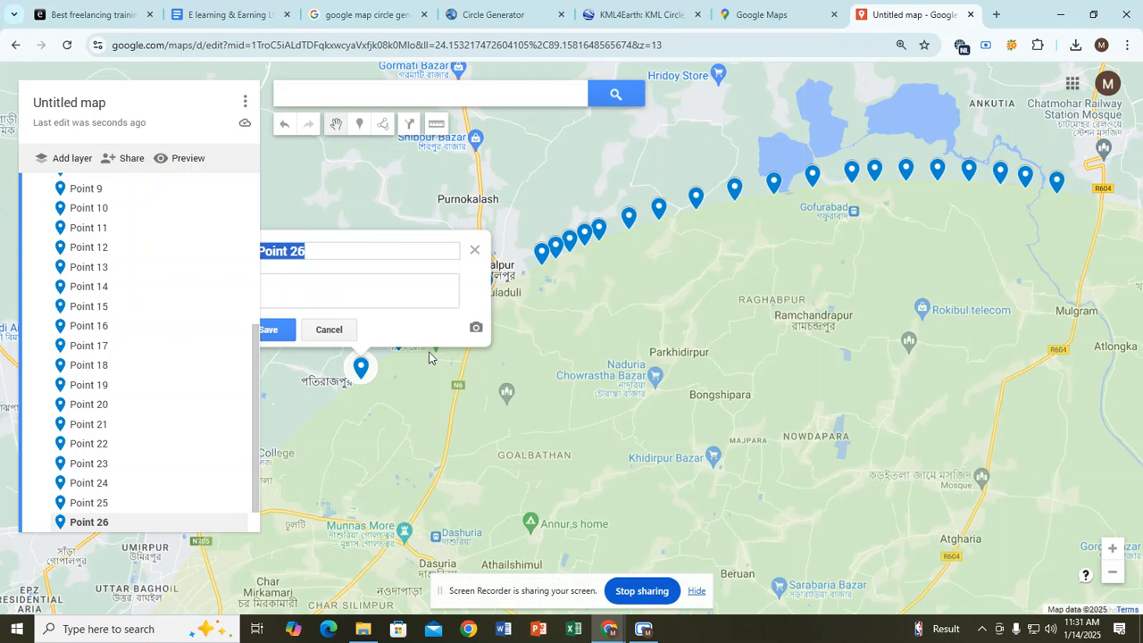
{"action": "key", "text": "BackSpace"}
{"action": "left_click", "coordinate": [474, 250]}
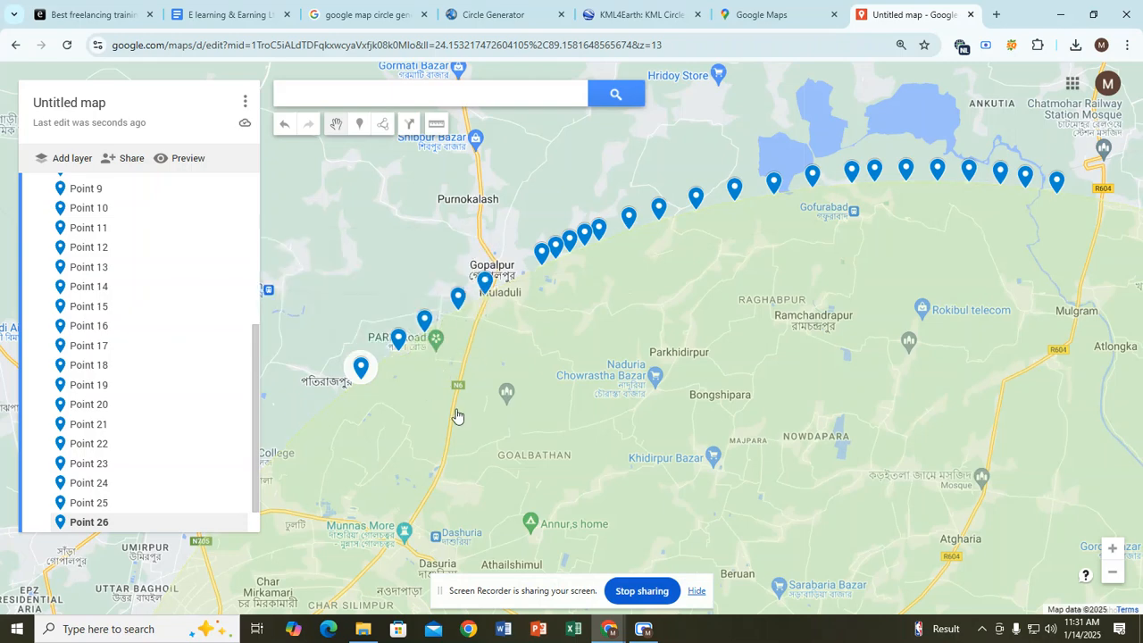
Step: Bring the southwestern rim into view and drop Points 27–29 on the circle's edge
{"action": "left_click", "coordinate": [360, 128]}
{"action": "left_click", "coordinate": [338, 126]}
{"action": "left_click_drag", "start_coordinate": [474, 409], "coordinate": [608, 245]}
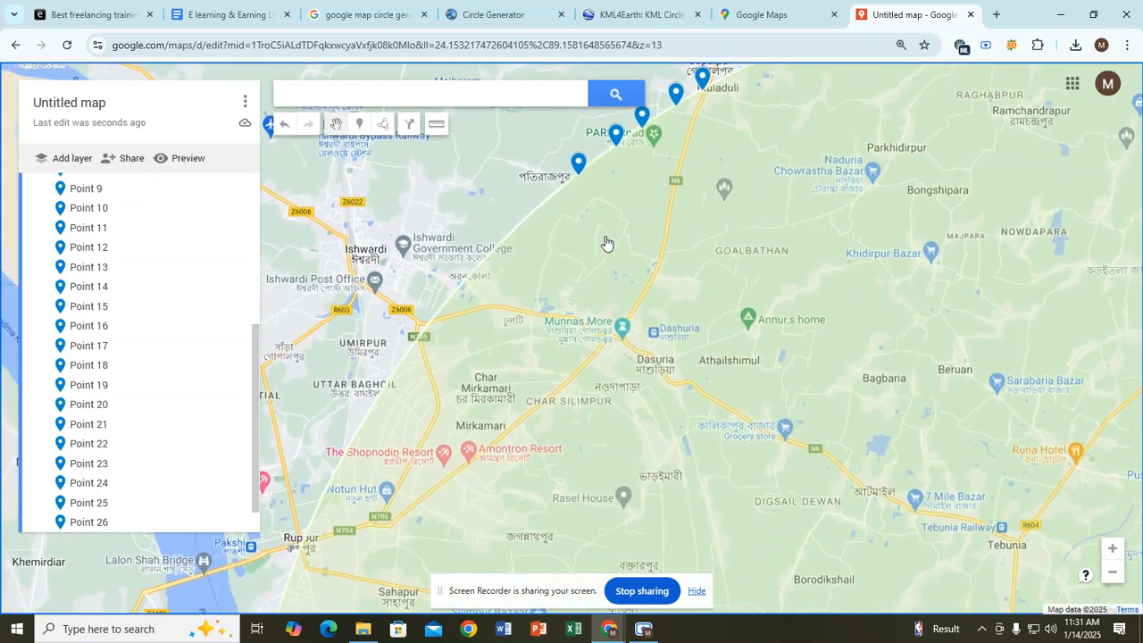
{"action": "left_click", "coordinate": [361, 129]}
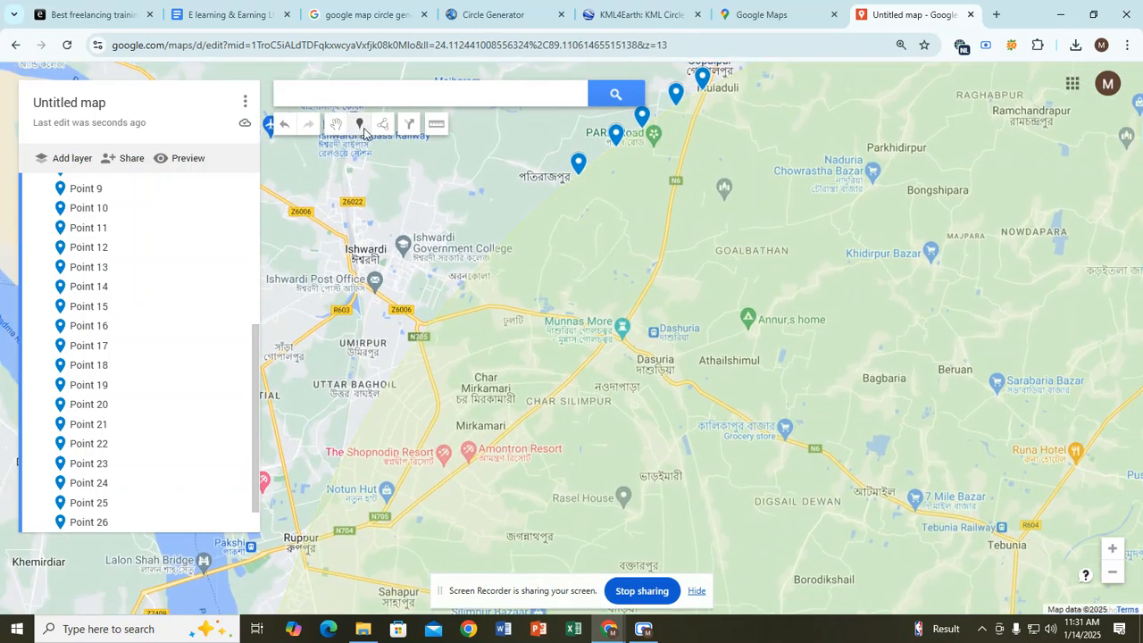
{"action": "left_click", "coordinate": [559, 190]}
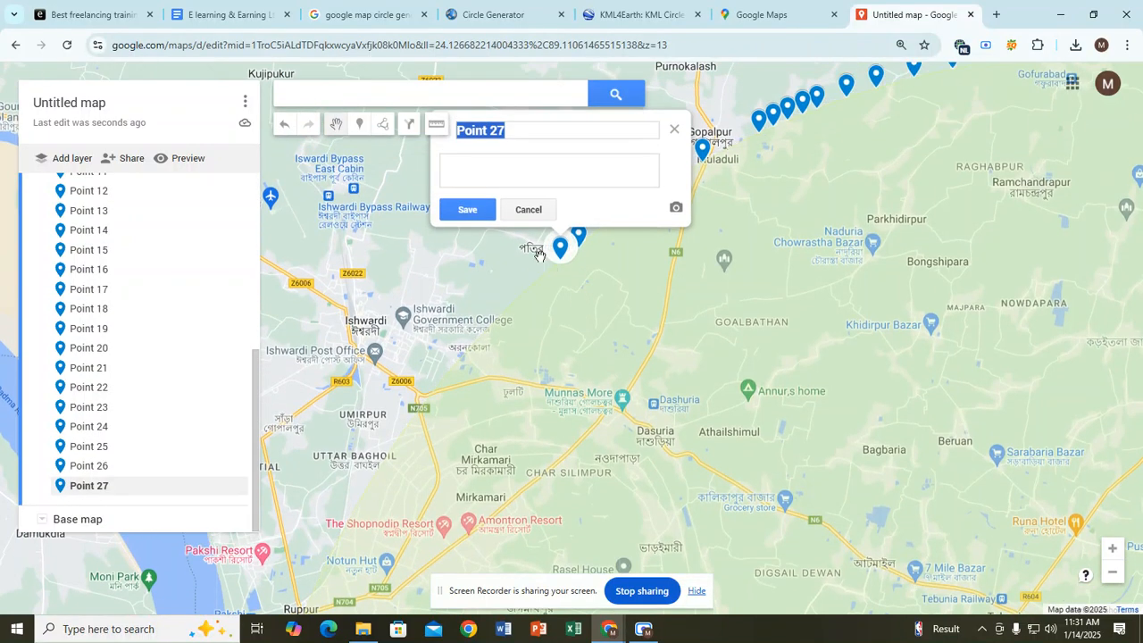
{"action": "left_click", "coordinate": [361, 130]}
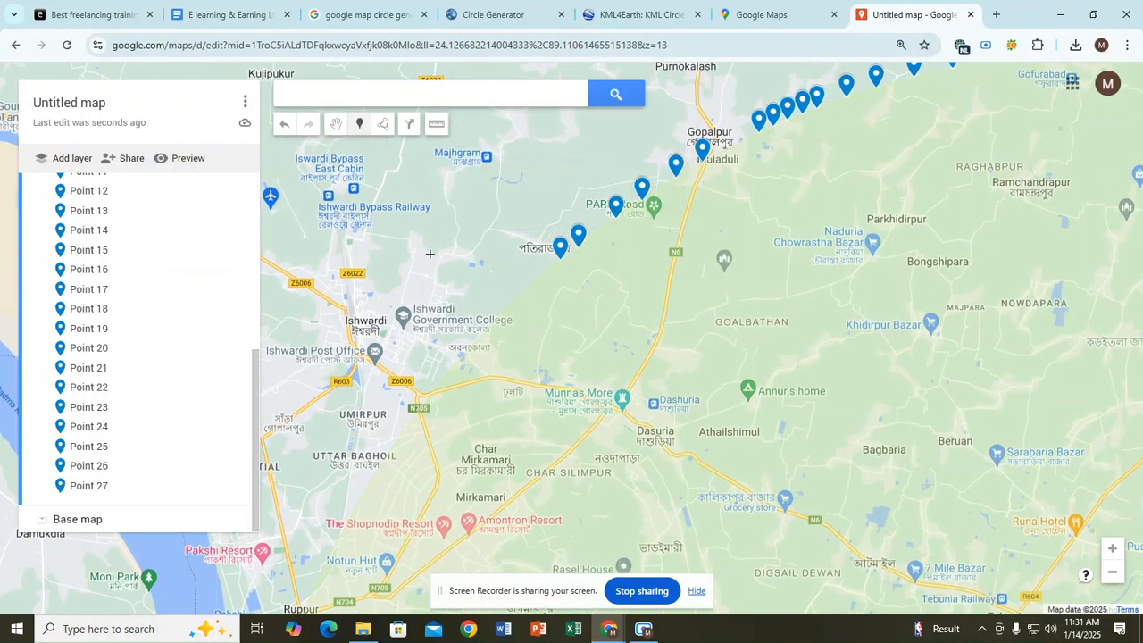
{"action": "left_click", "coordinate": [545, 275]}
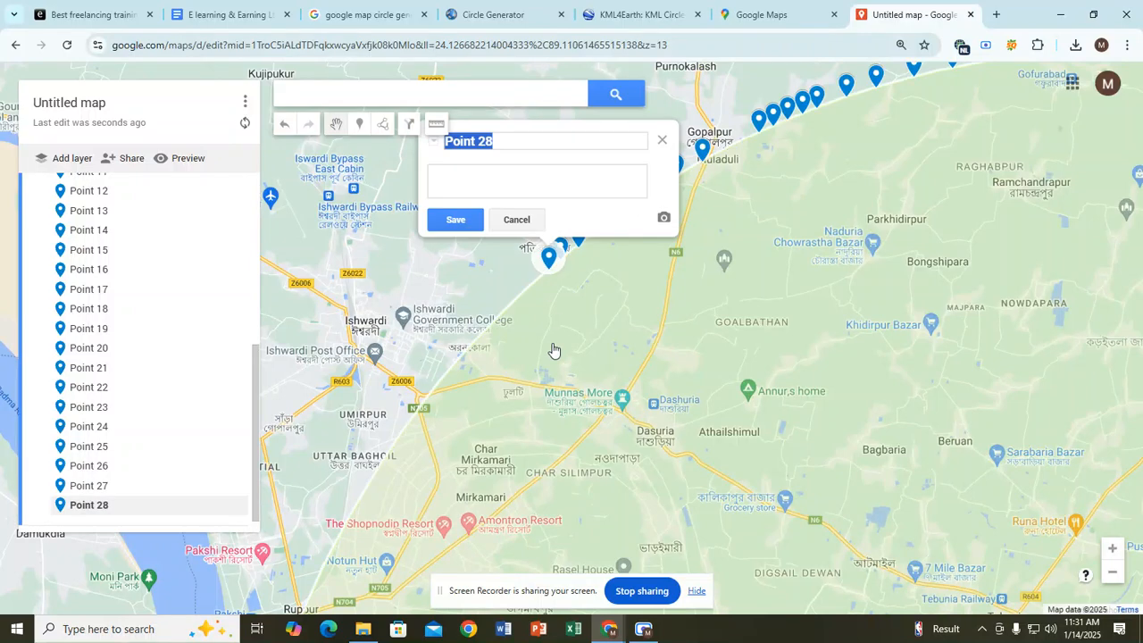
{"action": "left_click", "coordinate": [358, 124]}
{"action": "left_click", "coordinate": [535, 283]}
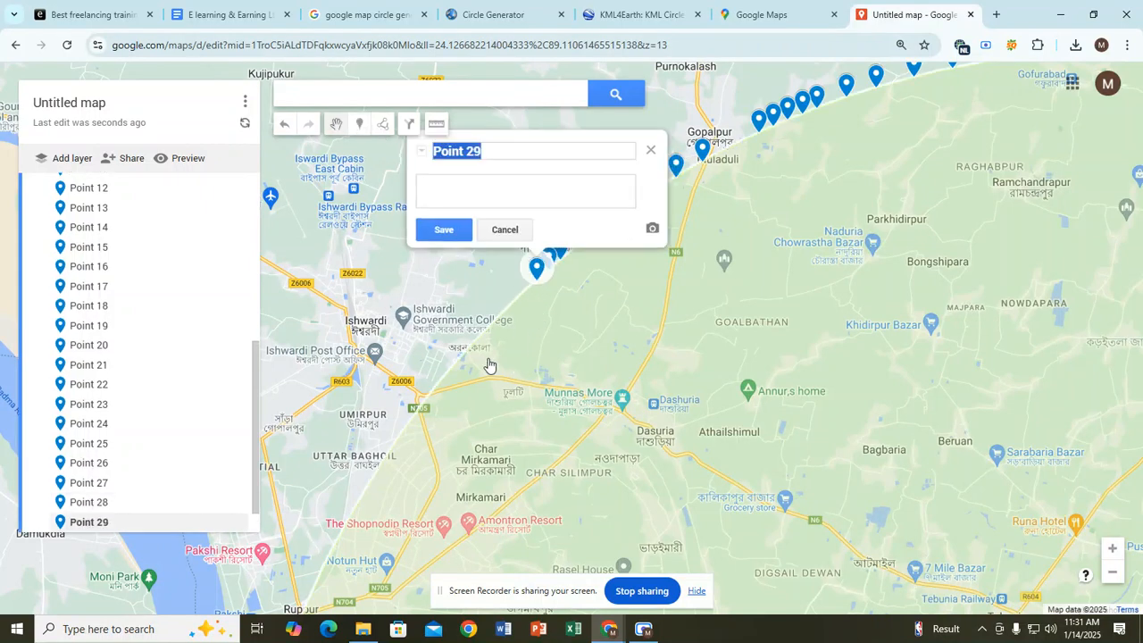
{"action": "left_click", "coordinate": [358, 124]}
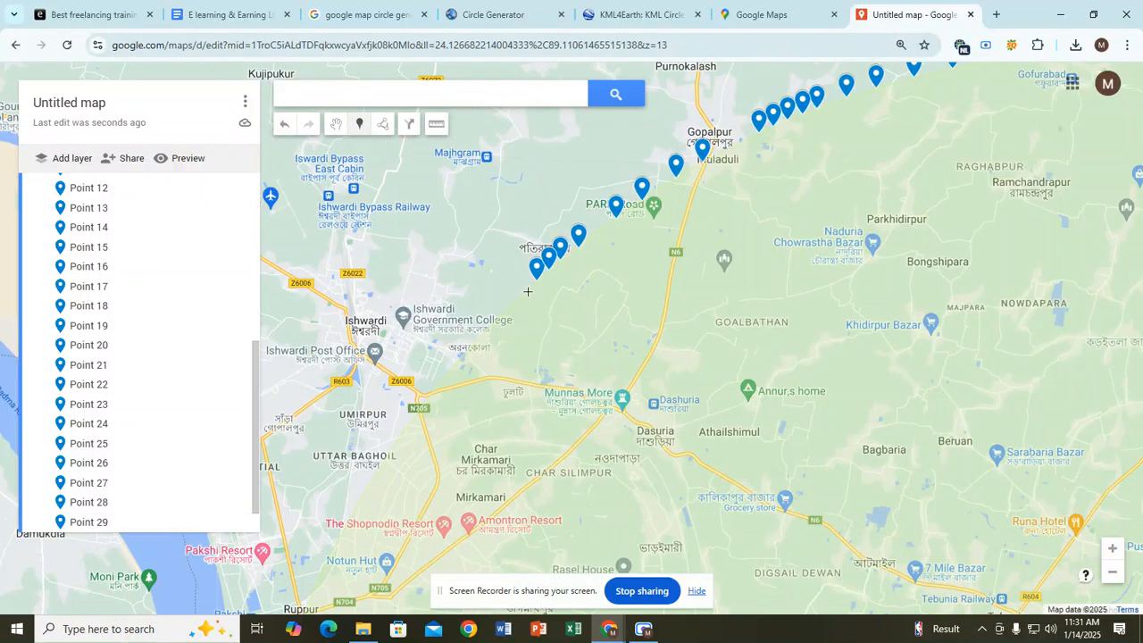
Step: Add Points 30–31 down to Ishwardi Government College, then pan the map south
{"action": "left_click", "coordinate": [523, 295]}
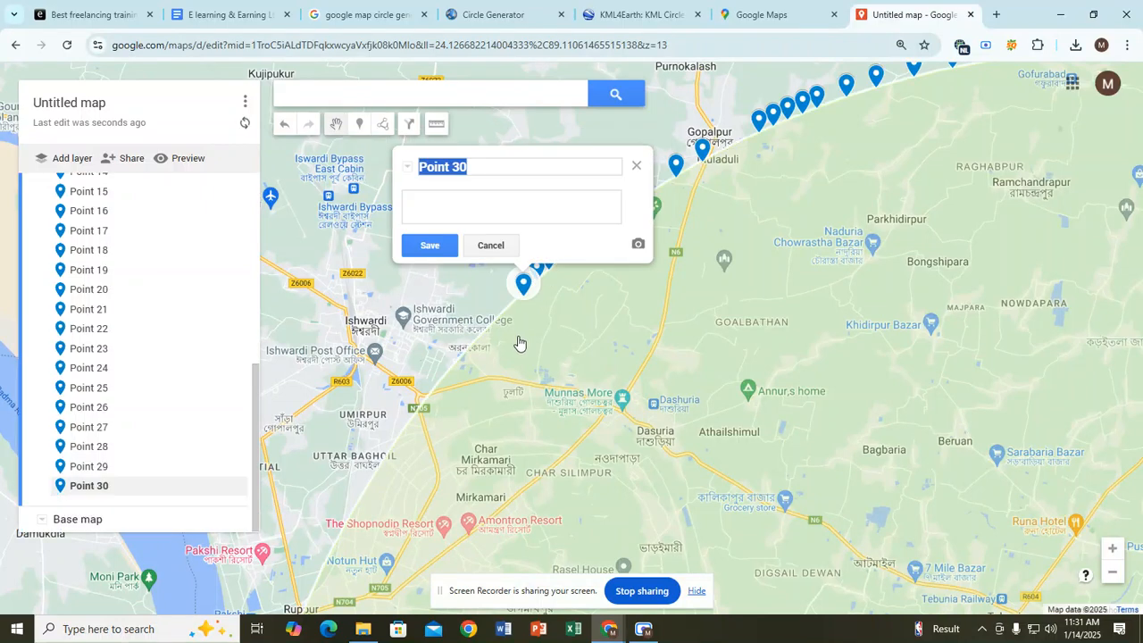
{"action": "left_click", "coordinate": [359, 124]}
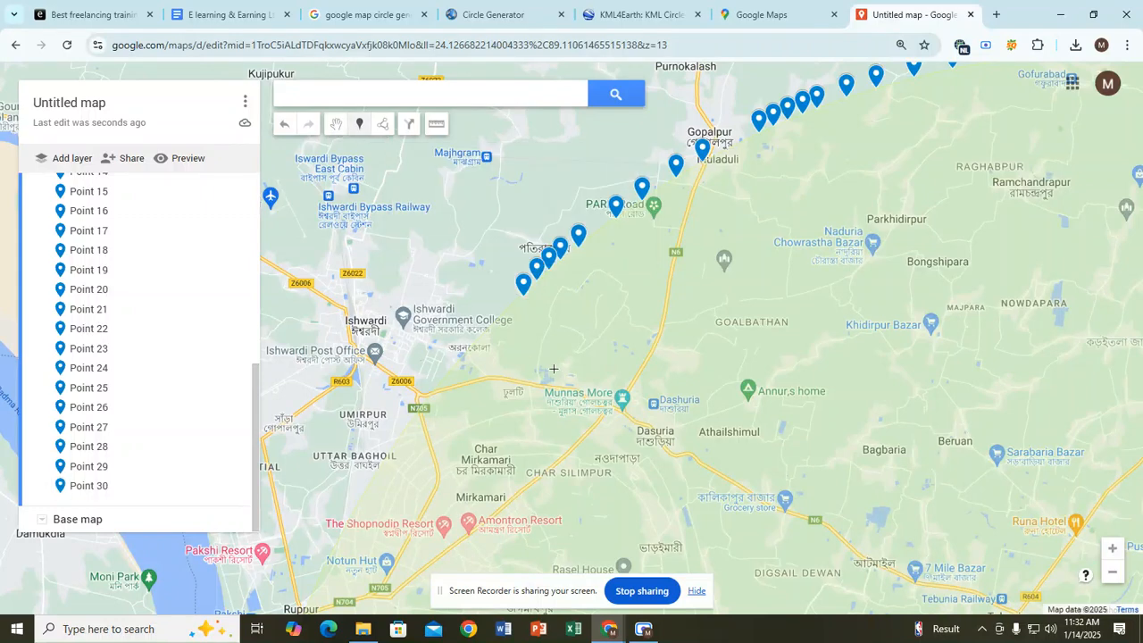
{"action": "left_click", "coordinate": [480, 336]}
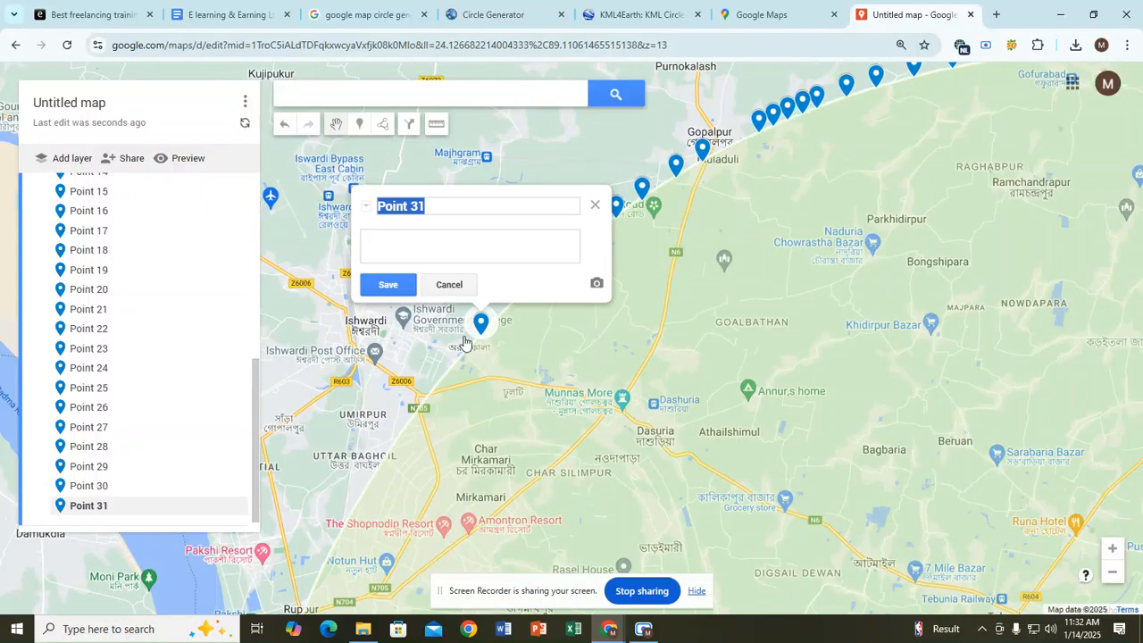
{"action": "left_click", "coordinate": [359, 124]}
{"action": "left_click", "coordinate": [336, 124]}
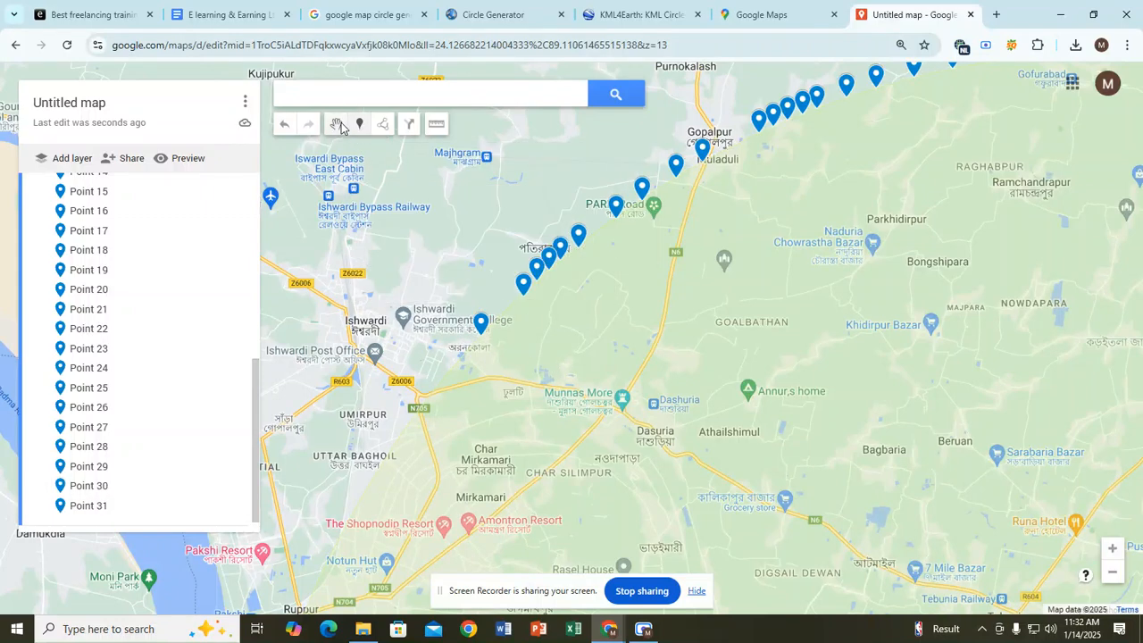
{"action": "left_click_drag", "start_coordinate": [518, 369], "coordinate": [641, 239]}
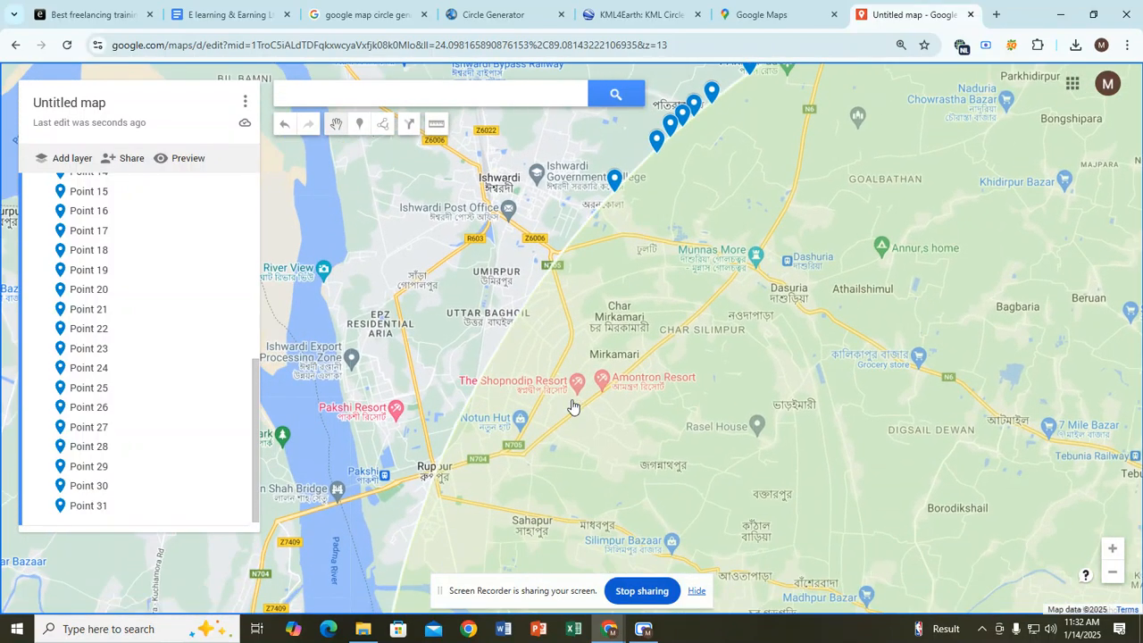
Step: Drop Points 32–35 from Ishwardi Government College past the N705 road to Umirpur
{"action": "mouse_move", "coordinate": [564, 402]}
{"action": "left_mouse_down"}
{"action": "mouse_move", "coordinate": [555, 364]}
{"action": "mouse_move", "coordinate": [487, 363]}
{"action": "left_mouse_up"}
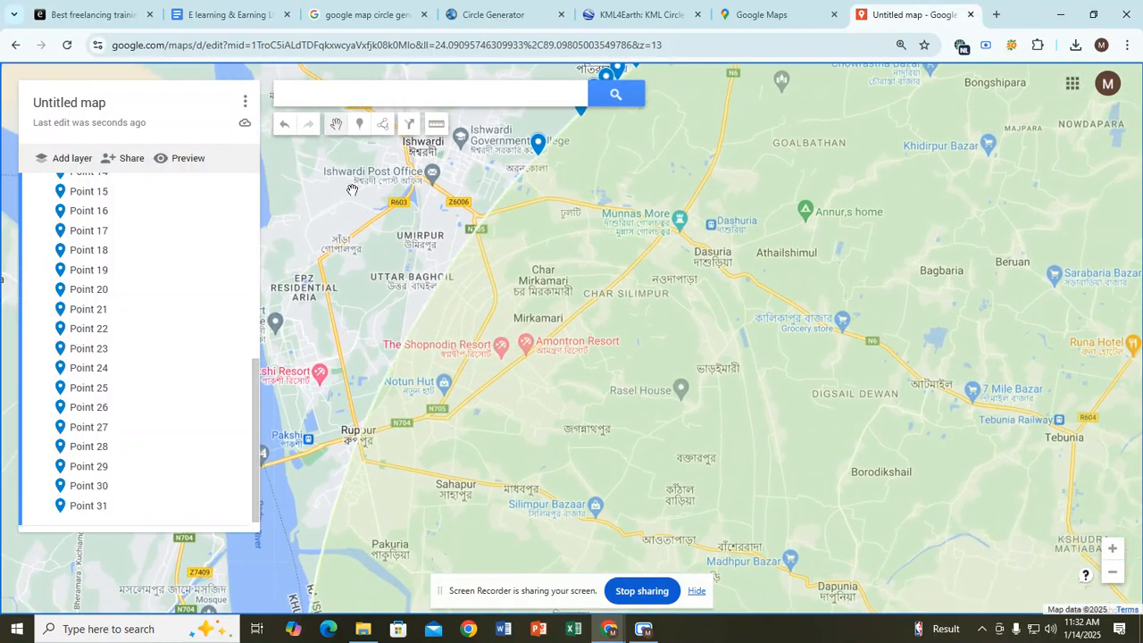
{"action": "left_click", "coordinate": [359, 124]}
{"action": "left_click", "coordinate": [523, 177]}
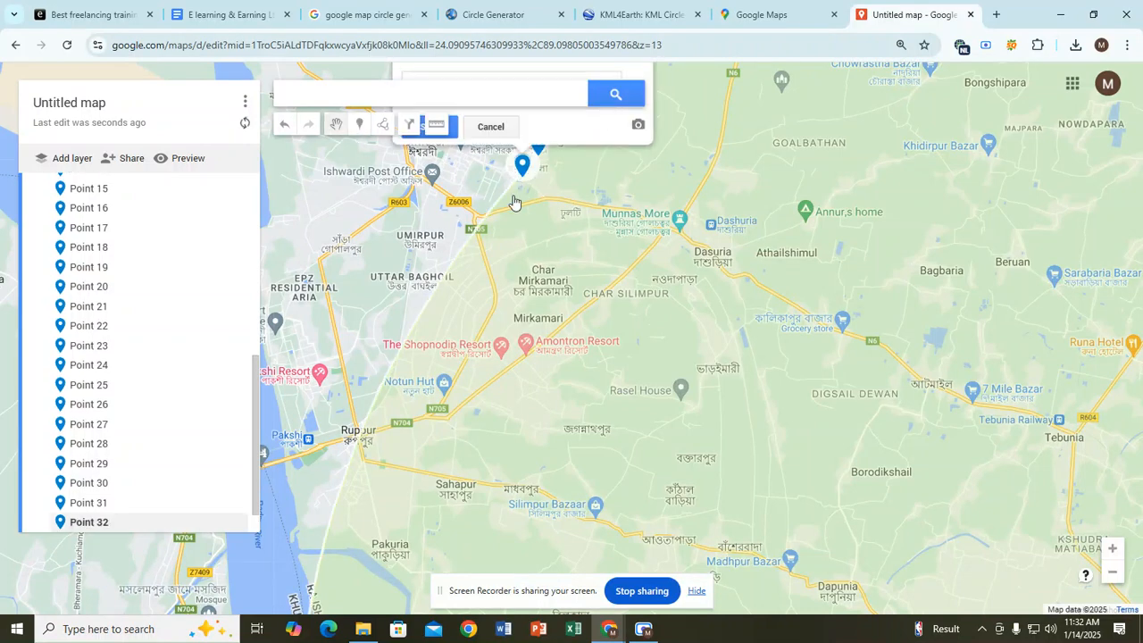
{"action": "key", "text": "Escape"}
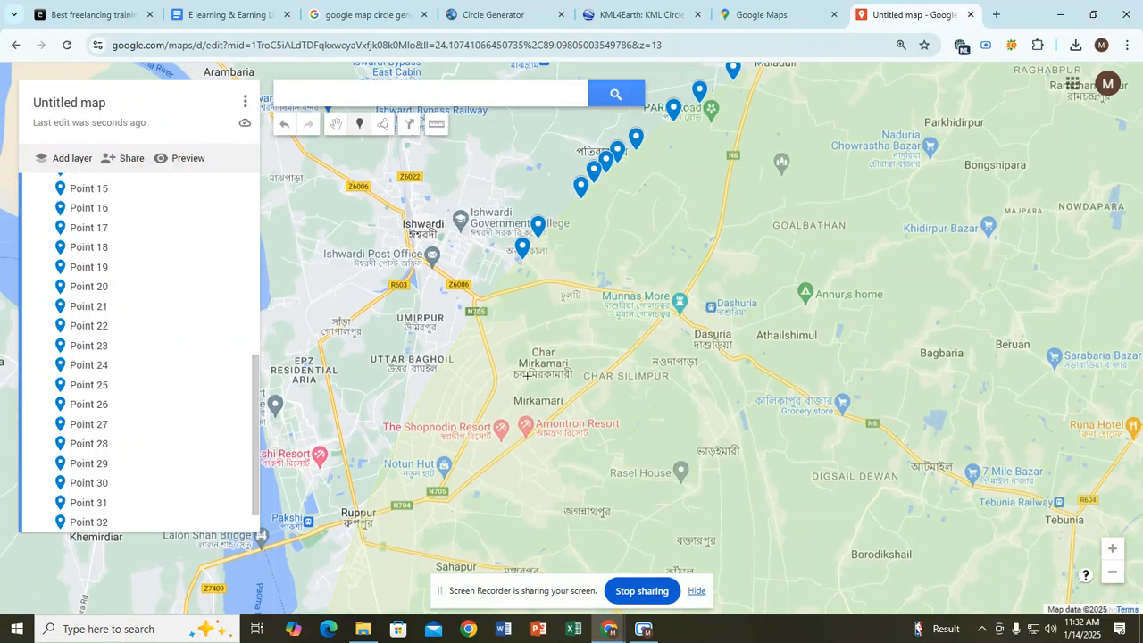
{"action": "left_click", "coordinate": [504, 281]}
{"action": "key", "text": "Escape"}
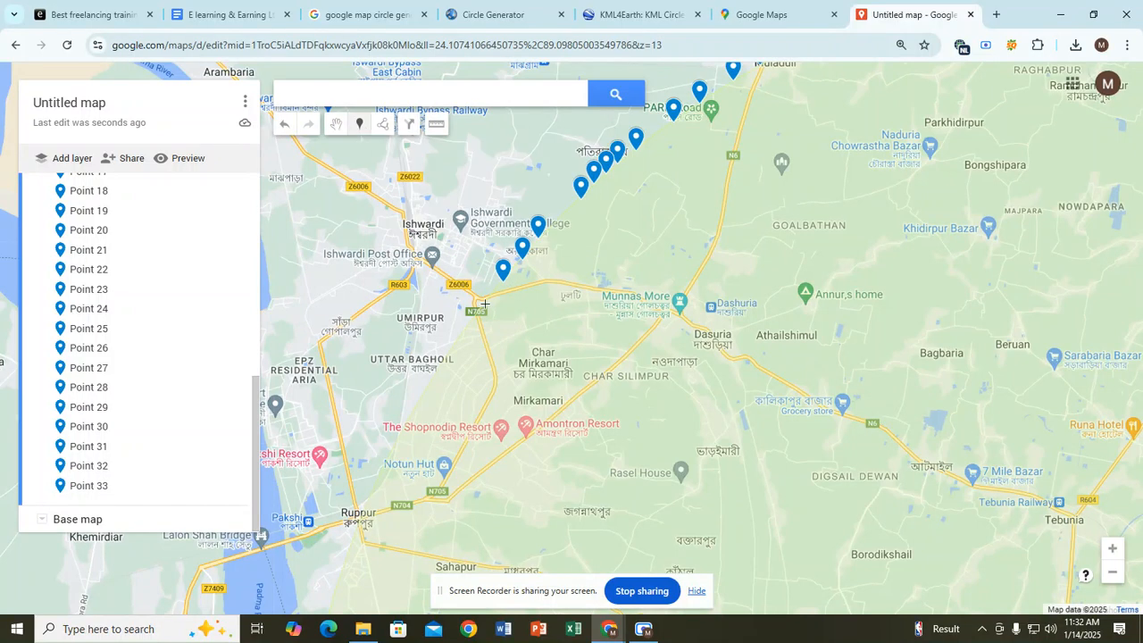
{"action": "left_click", "coordinate": [484, 303]}
{"action": "key", "text": "Escape"}
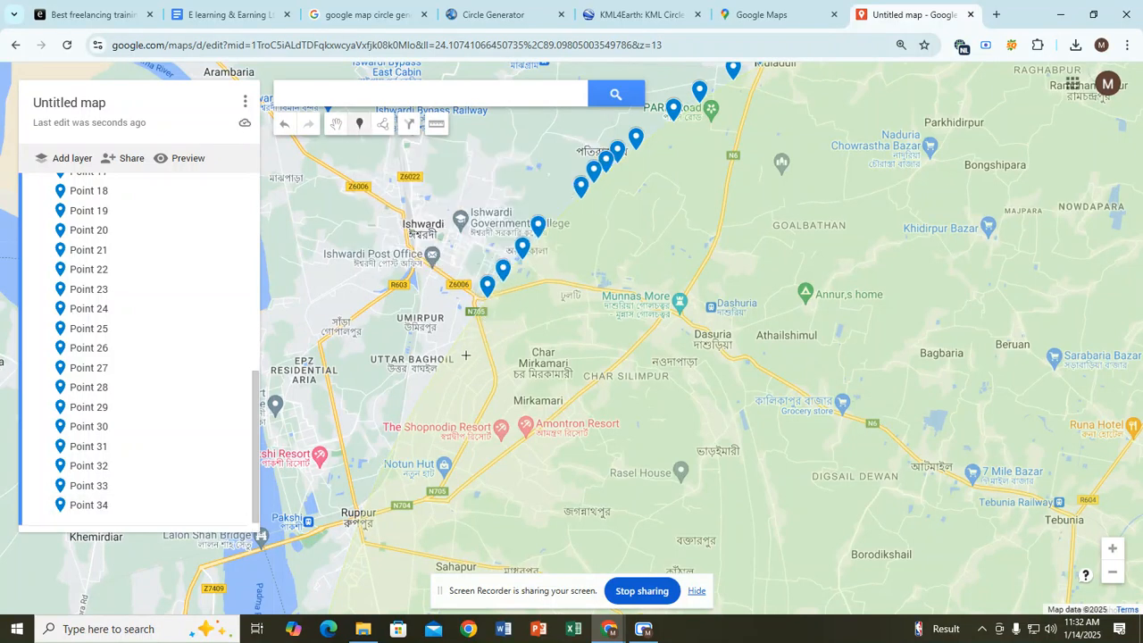
{"action": "left_click", "coordinate": [463, 336]}
{"action": "key", "text": "Escape"}
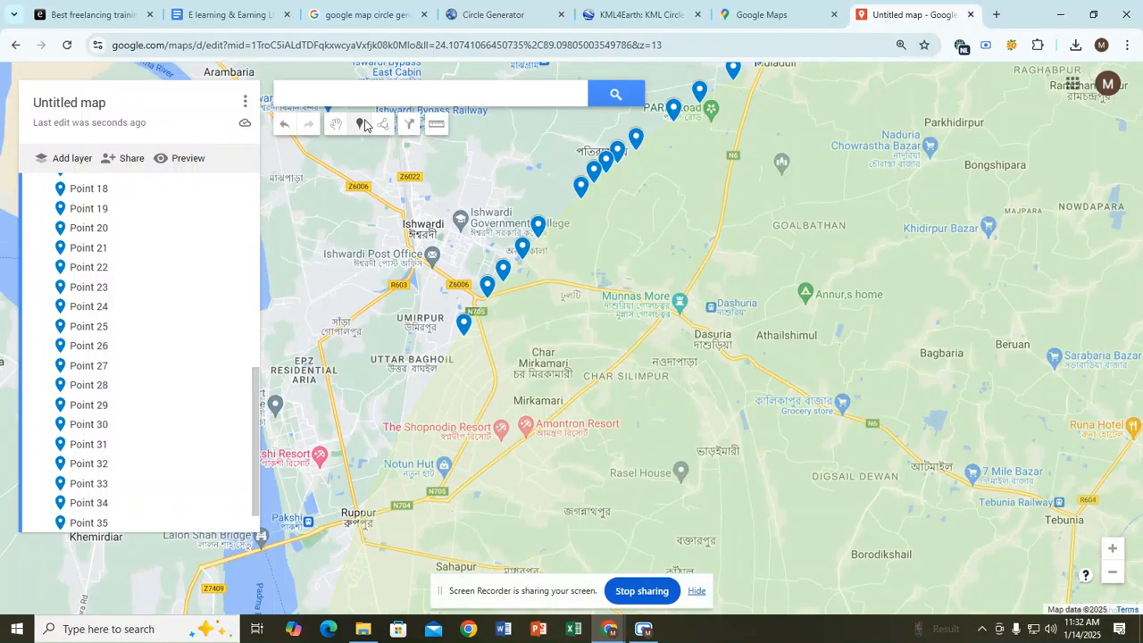
Step: Continue with Points 36–39 past Uttar Baghoil toward Shopnodip Resort
{"action": "left_click", "coordinate": [447, 357]}
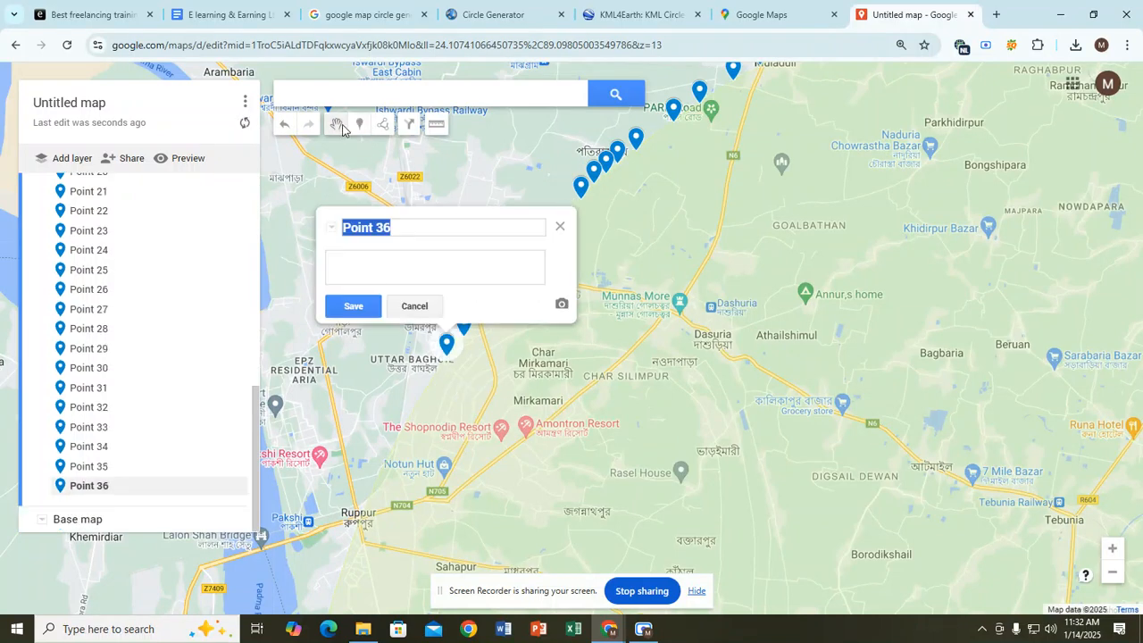
{"action": "key", "text": "Escape"}
{"action": "left_click", "coordinate": [430, 390]}
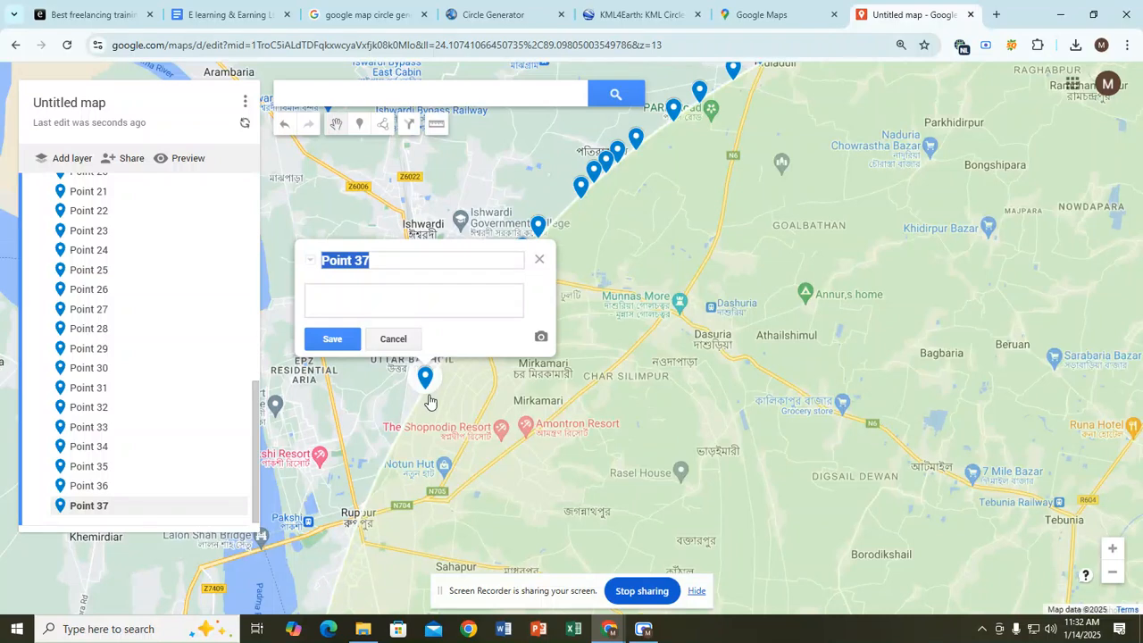
{"action": "key", "text": "Escape"}
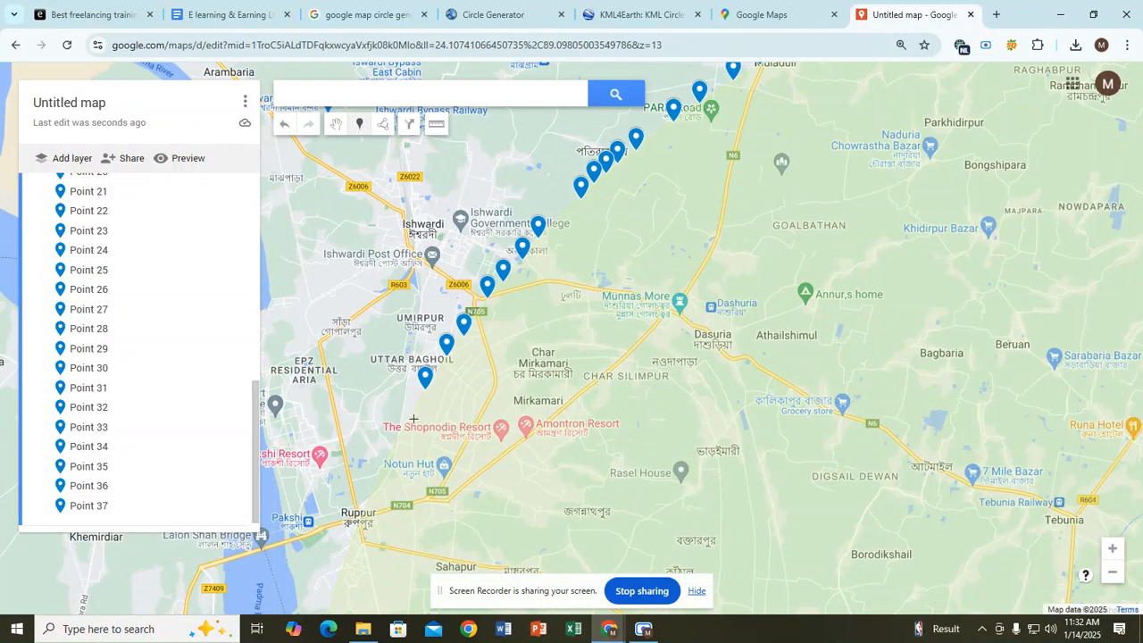
{"action": "left_click", "coordinate": [414, 417]}
{"action": "key", "text": "Escape"}
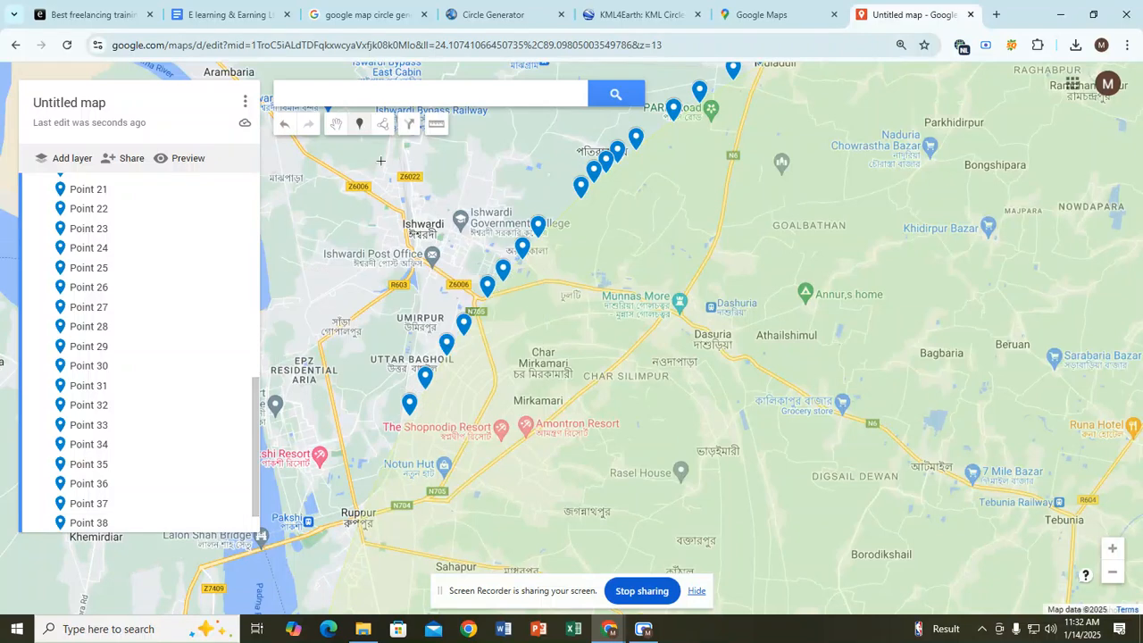
{"action": "left_click", "coordinate": [402, 435]}
Step: Dismiss the file import window and move over to the Google Maps tab
{"action": "left_click", "coordinate": [643, 629]}
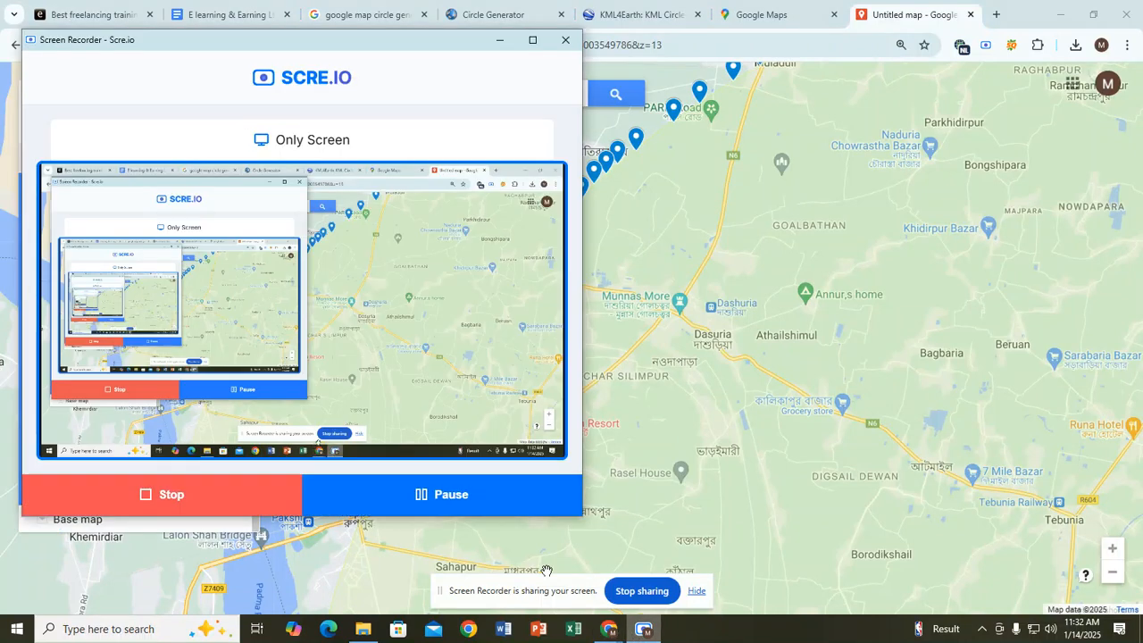
{"action": "left_click", "coordinate": [450, 508]}
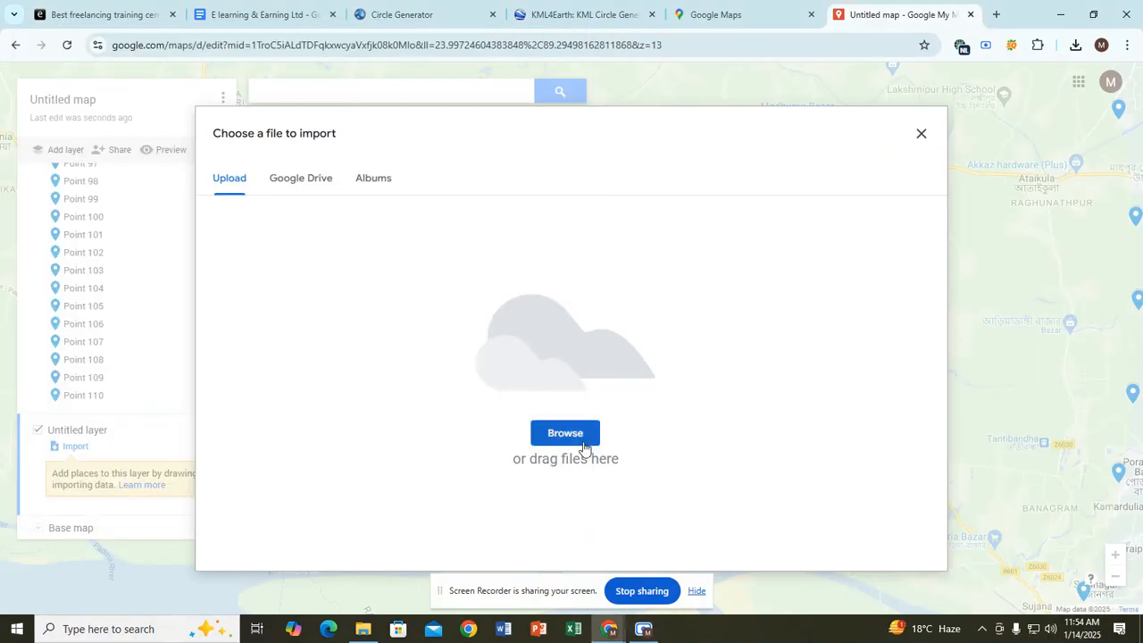
{"action": "left_click", "coordinate": [922, 134]}
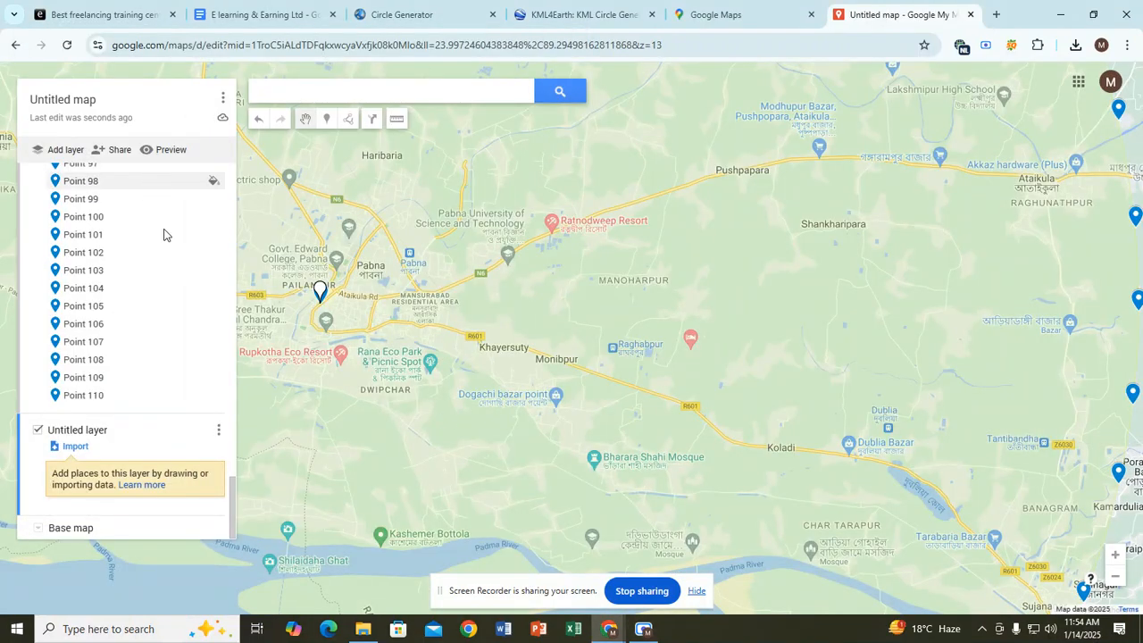
{"action": "left_click", "coordinate": [737, 13]}
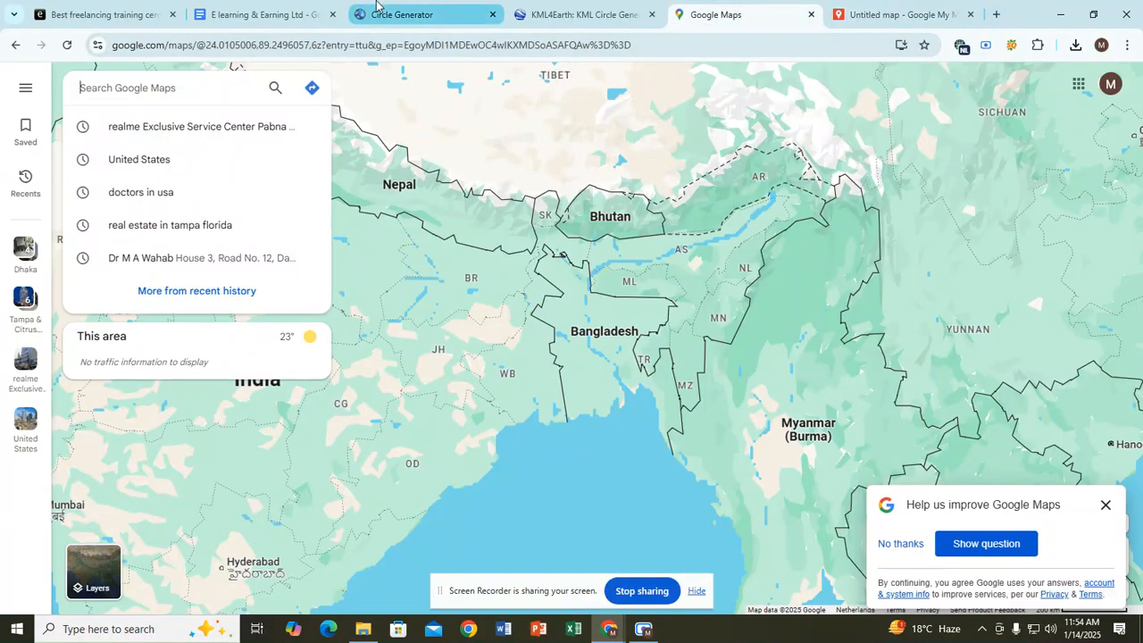
{"action": "left_click", "coordinate": [376, 4]}
Step: Generate a 10 km circle around 24.00486,89.23464 and download it as 20250114_055414_circle1.kml
{"action": "scroll", "coordinate": [392, 307], "scroll_direction": "up", "scroll_amount": 3}
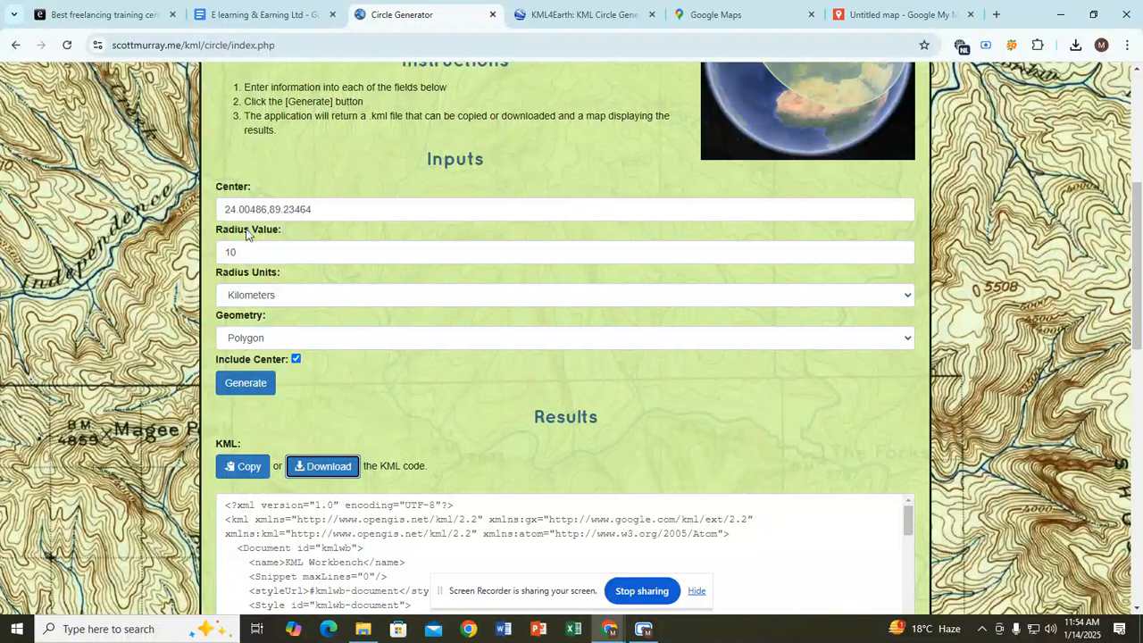
{"action": "left_click", "coordinate": [243, 252]}
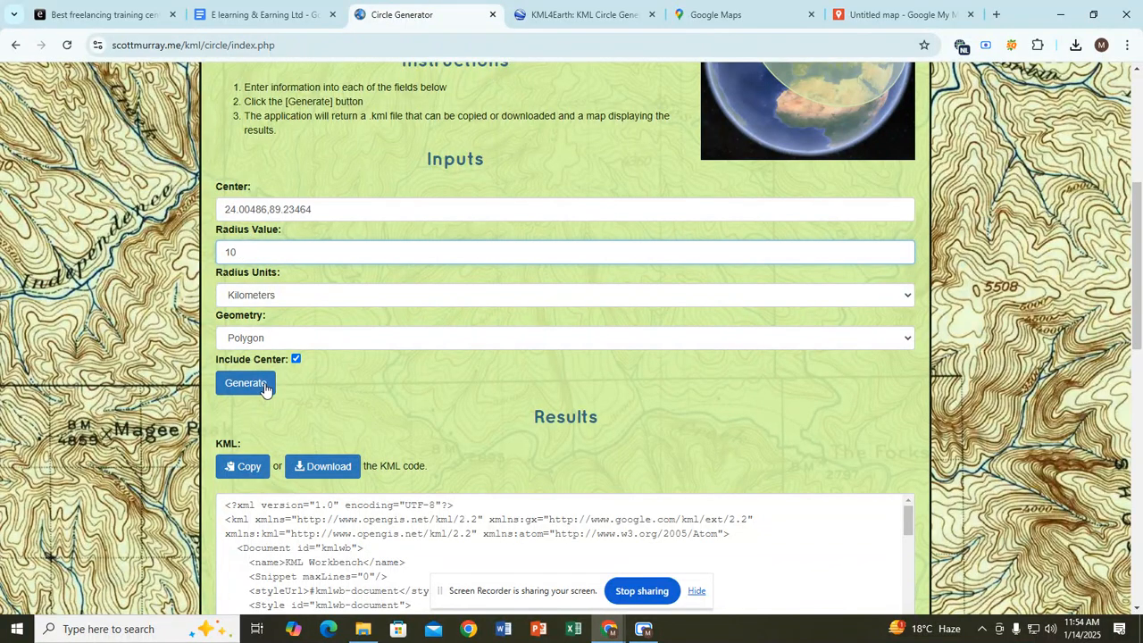
{"action": "left_click", "coordinate": [266, 389]}
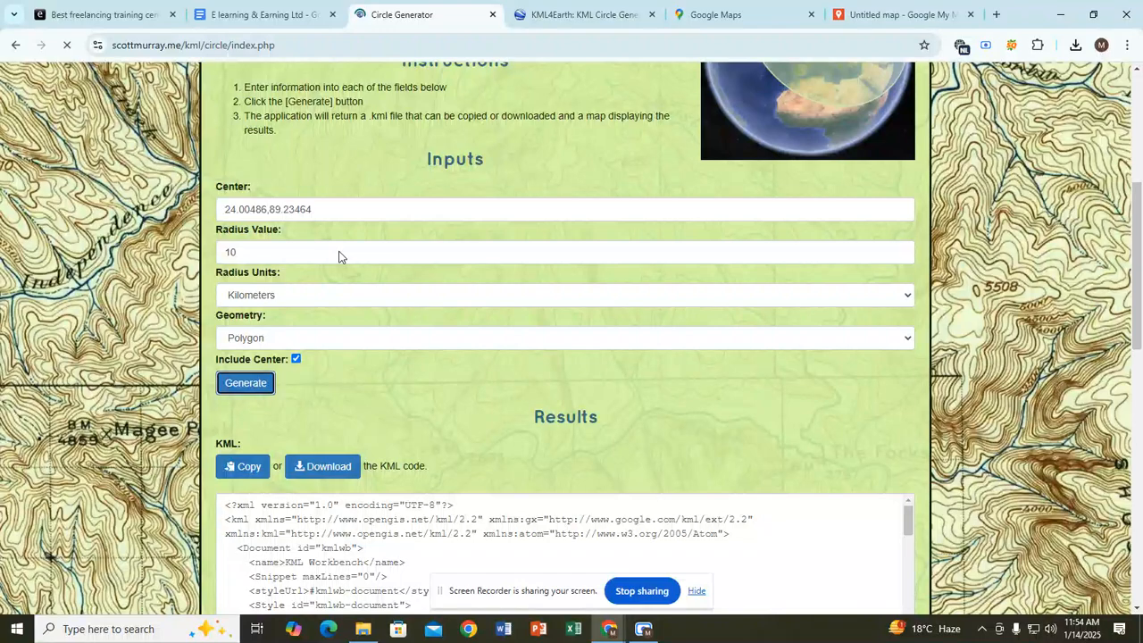
{"action": "scroll", "coordinate": [341, 362], "scroll_direction": "down", "scroll_amount": 1}
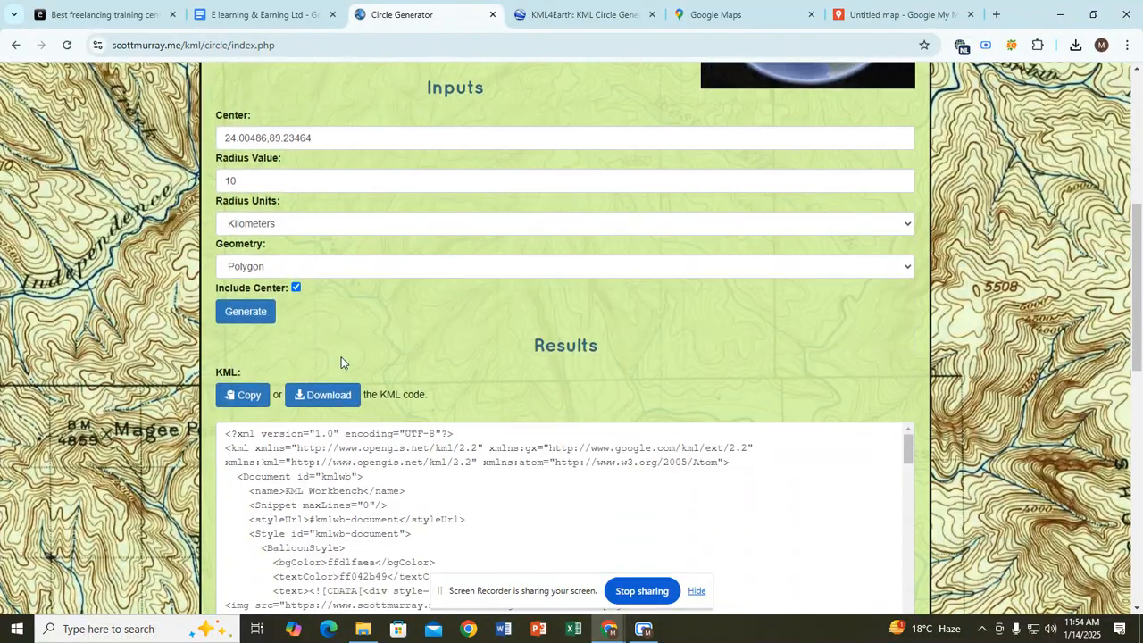
{"action": "left_click", "coordinate": [314, 398]}
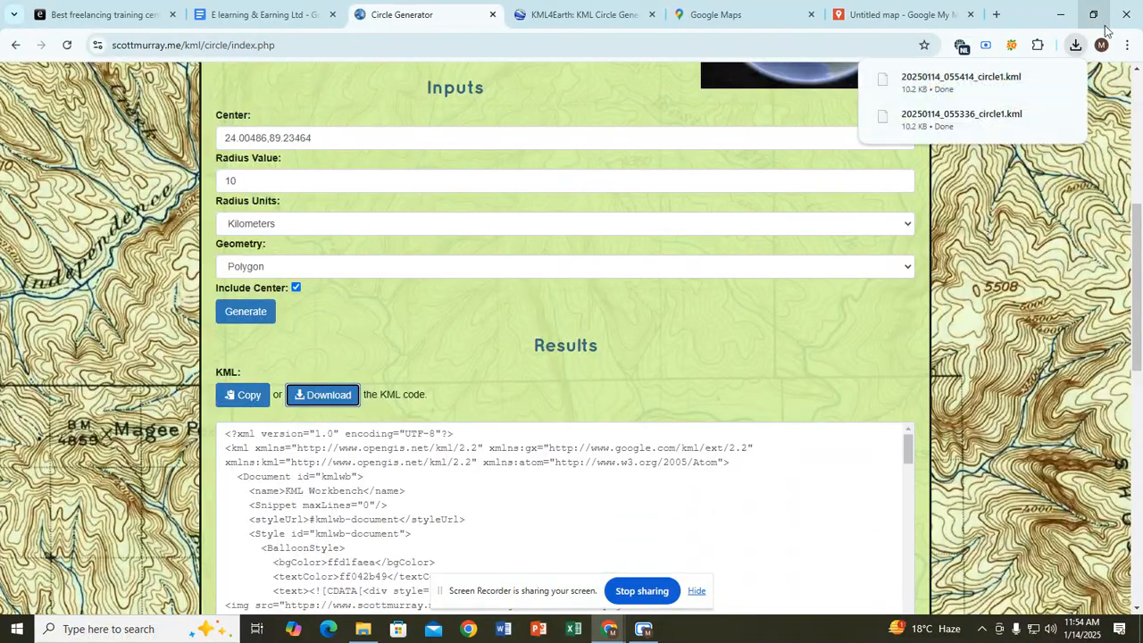
{"action": "left_click", "coordinate": [902, 15]}
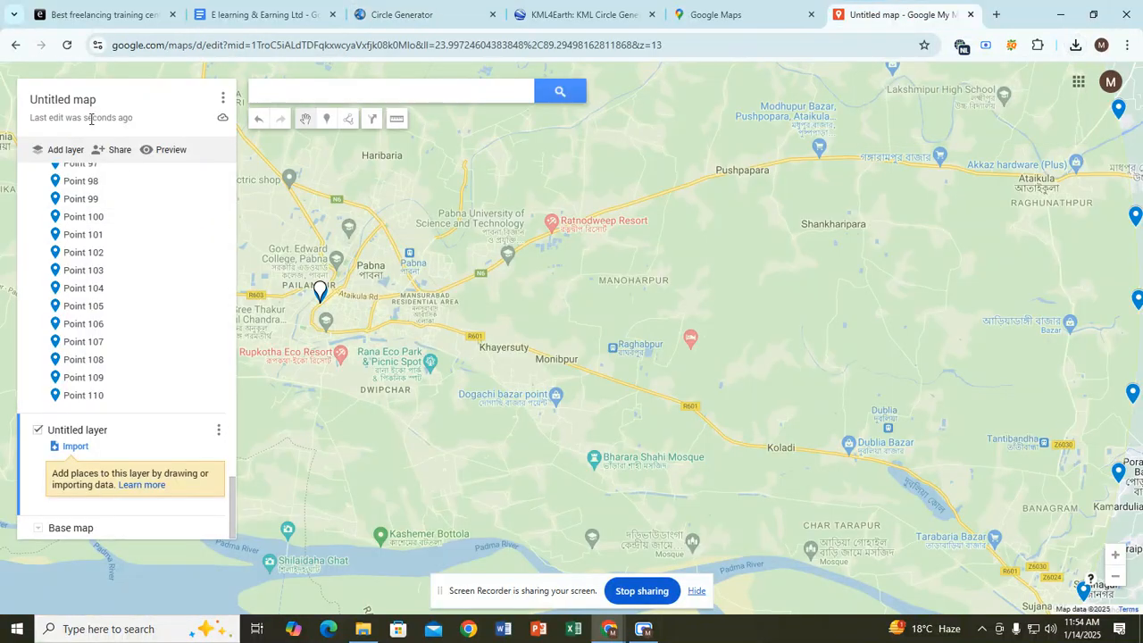
Step: Import the 10 km circle1.kml from Downloads into the untitled layer, then frame its northern edge
{"action": "left_click", "coordinate": [63, 448]}
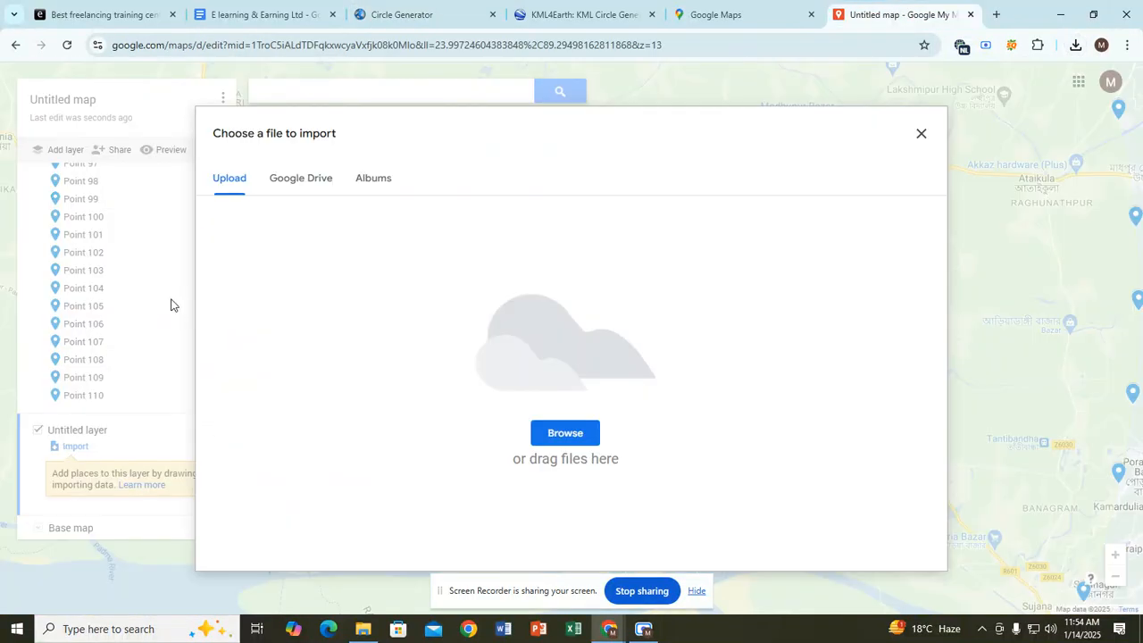
{"action": "left_click", "coordinate": [571, 436]}
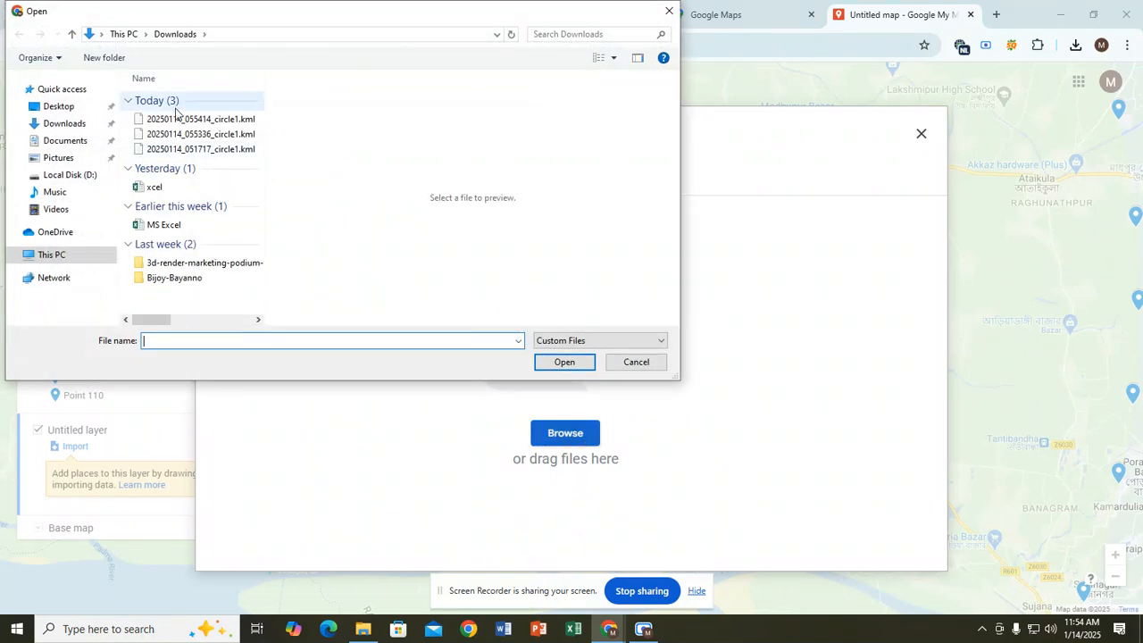
{"action": "left_click", "coordinate": [177, 118]}
{"action": "left_click", "coordinate": [557, 361]}
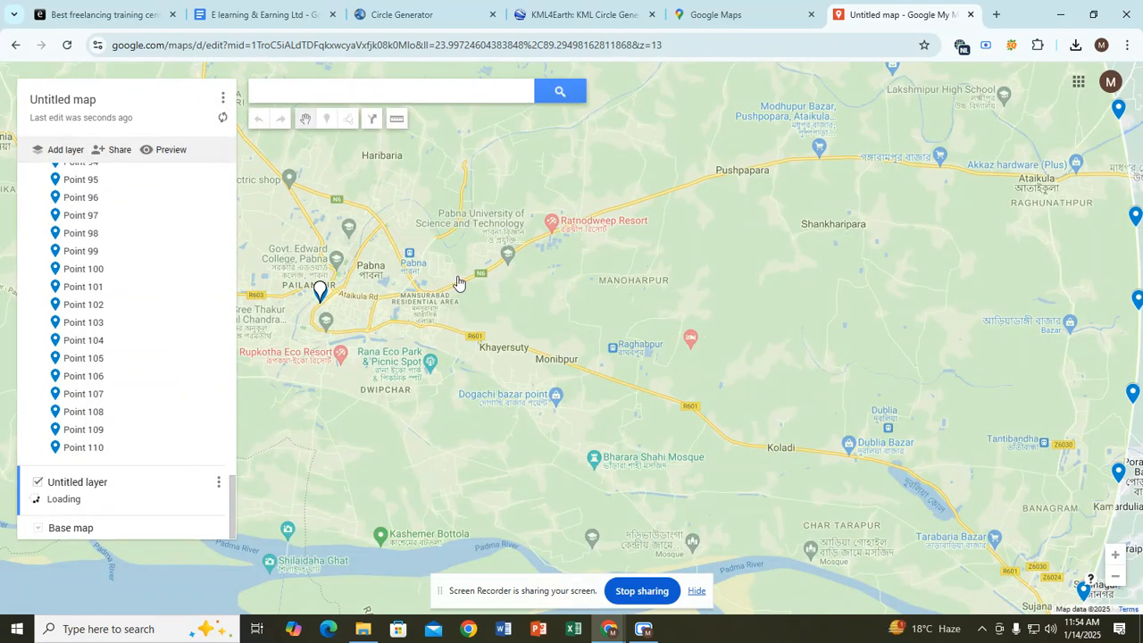
{"action": "key", "text": "ctrl+minus"}
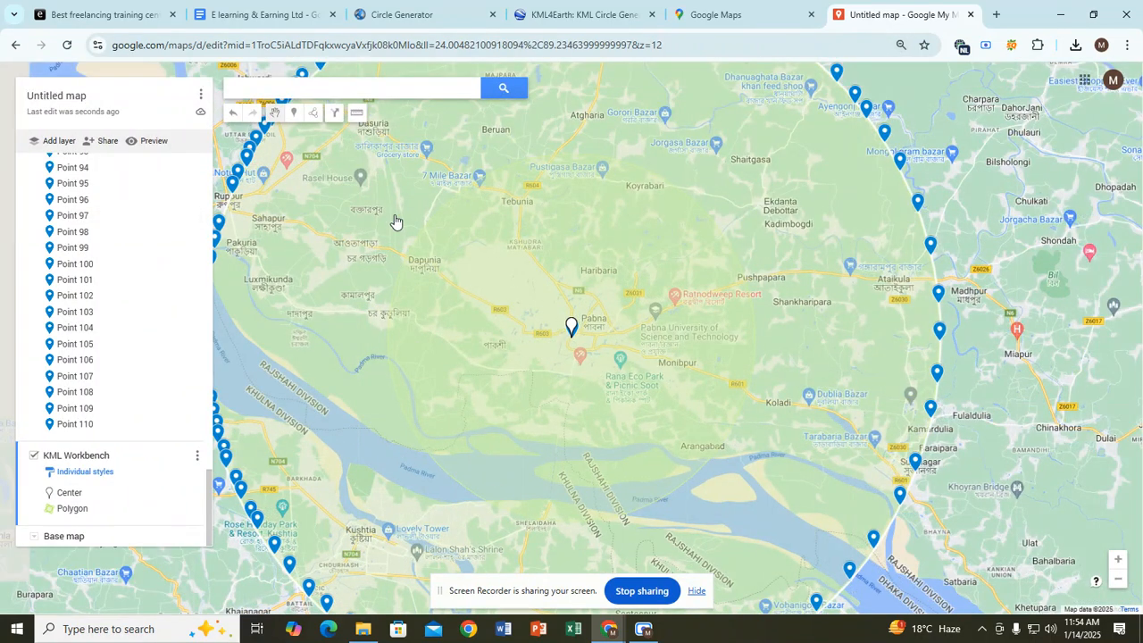
{"action": "left_click", "coordinate": [293, 112]}
{"action": "key", "text": "ctrl+plus"}
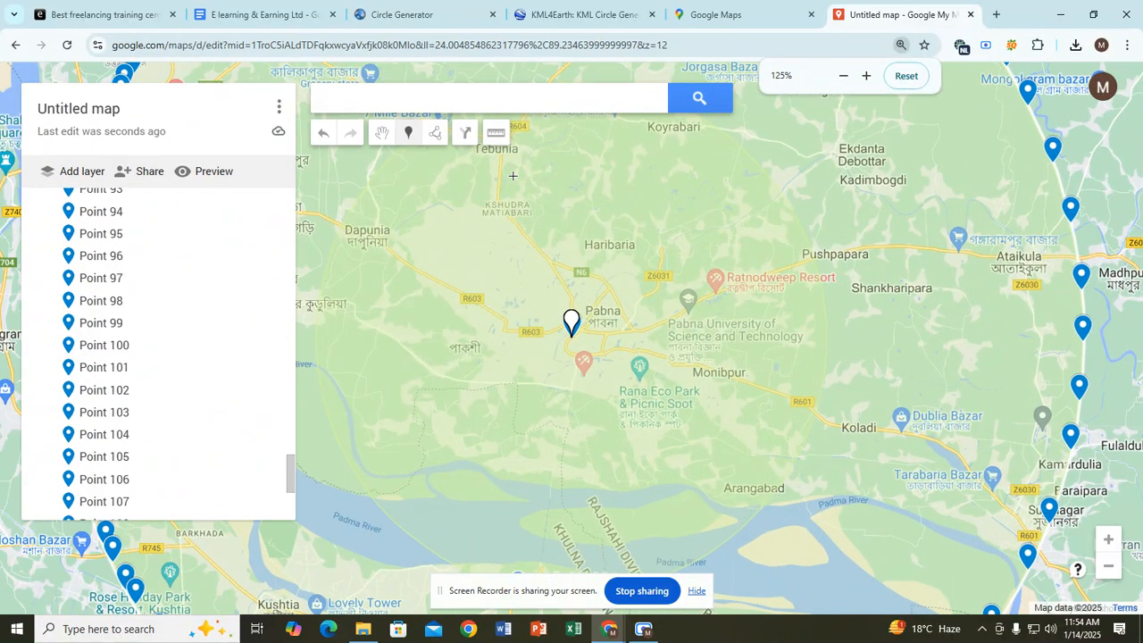
{"action": "left_click", "coordinate": [384, 135]}
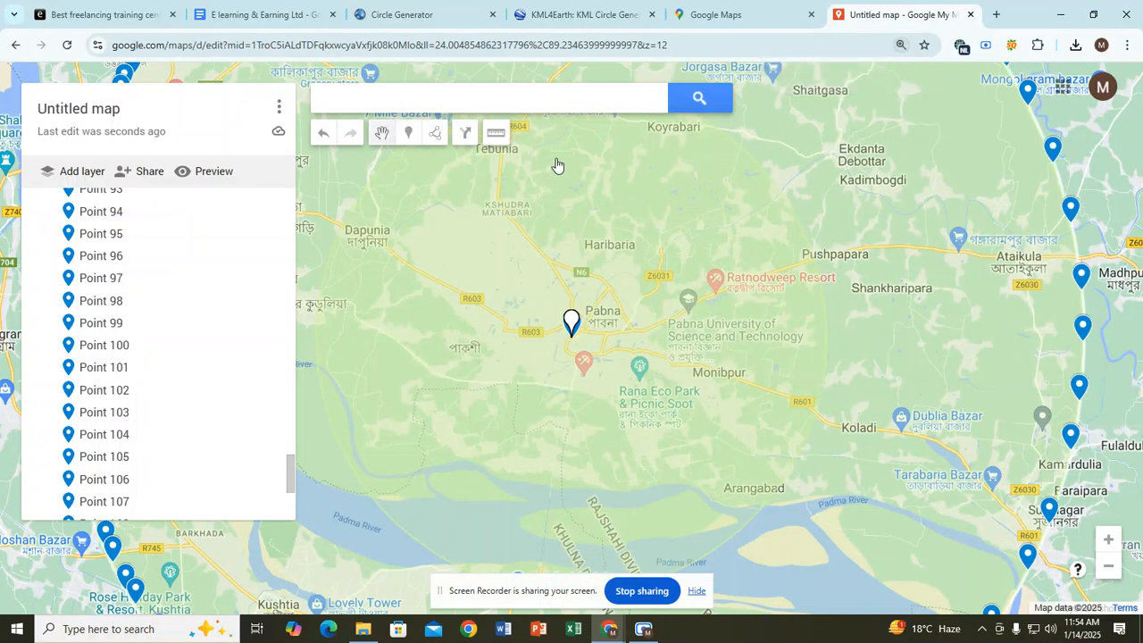
{"action": "left_click_drag", "start_coordinate": [554, 157], "coordinate": [556, 297]}
Step: Place Points 3–8 along the circle's northern edge around Pustigasa Bazar
{"action": "left_click", "coordinate": [408, 134]}
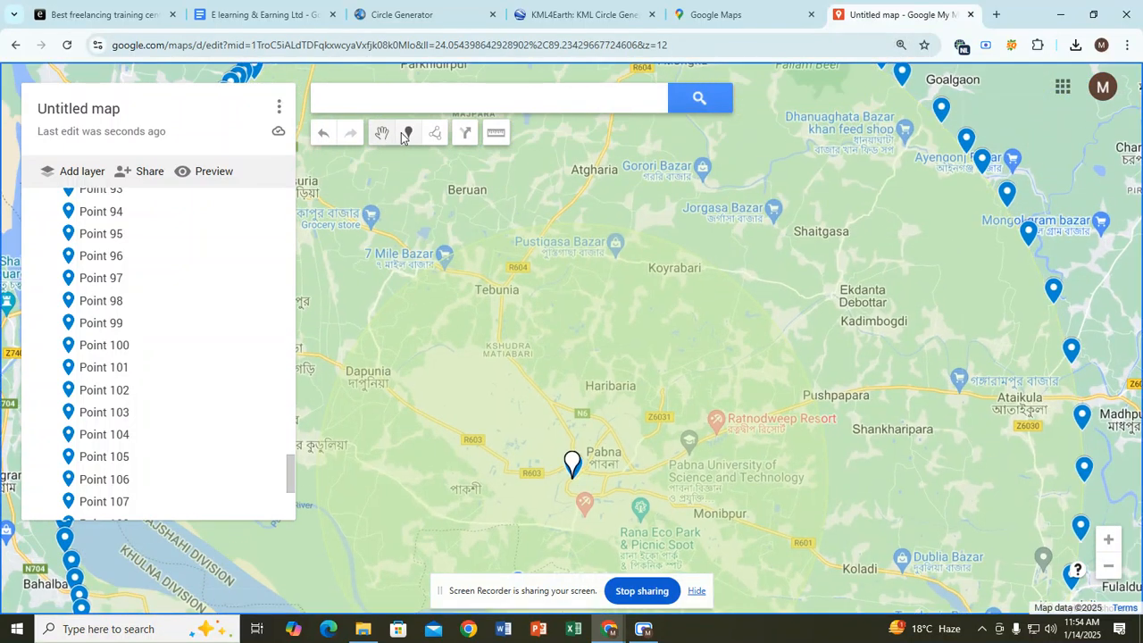
{"action": "left_click", "coordinate": [487, 239]}
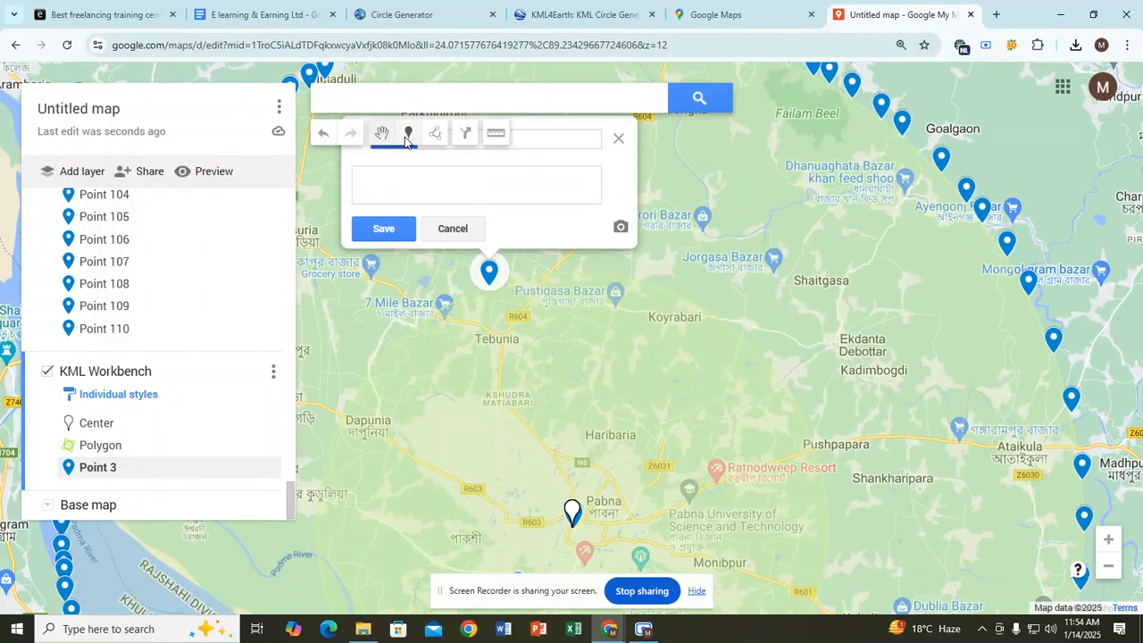
{"action": "left_click", "coordinate": [385, 227]}
{"action": "left_click", "coordinate": [520, 280]}
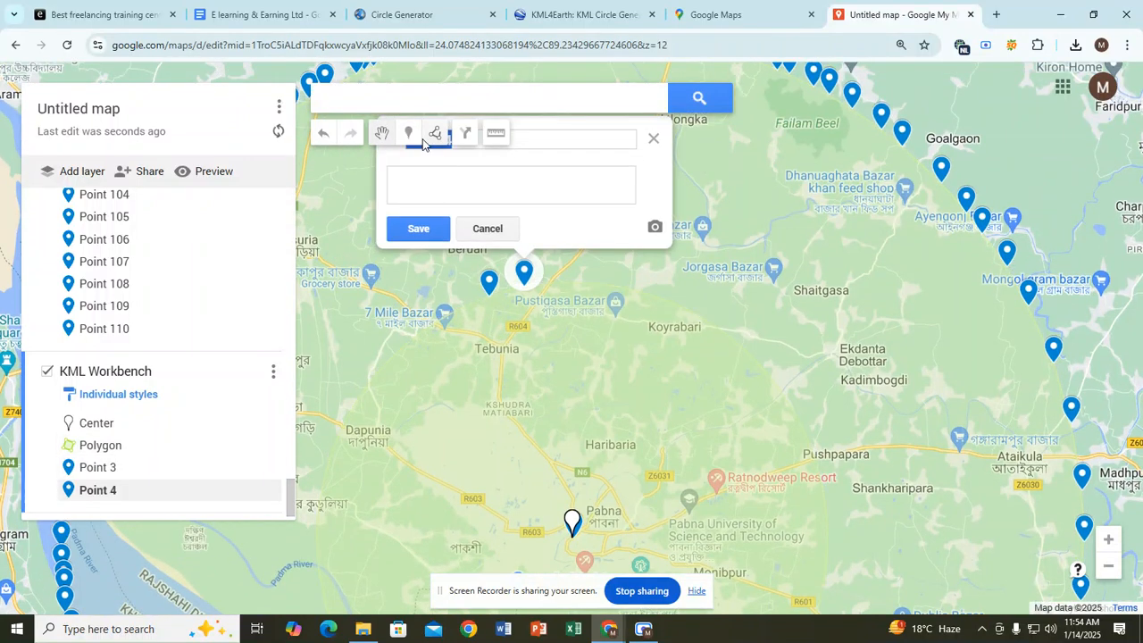
{"action": "left_click", "coordinate": [416, 220]}
{"action": "left_click", "coordinate": [563, 281]}
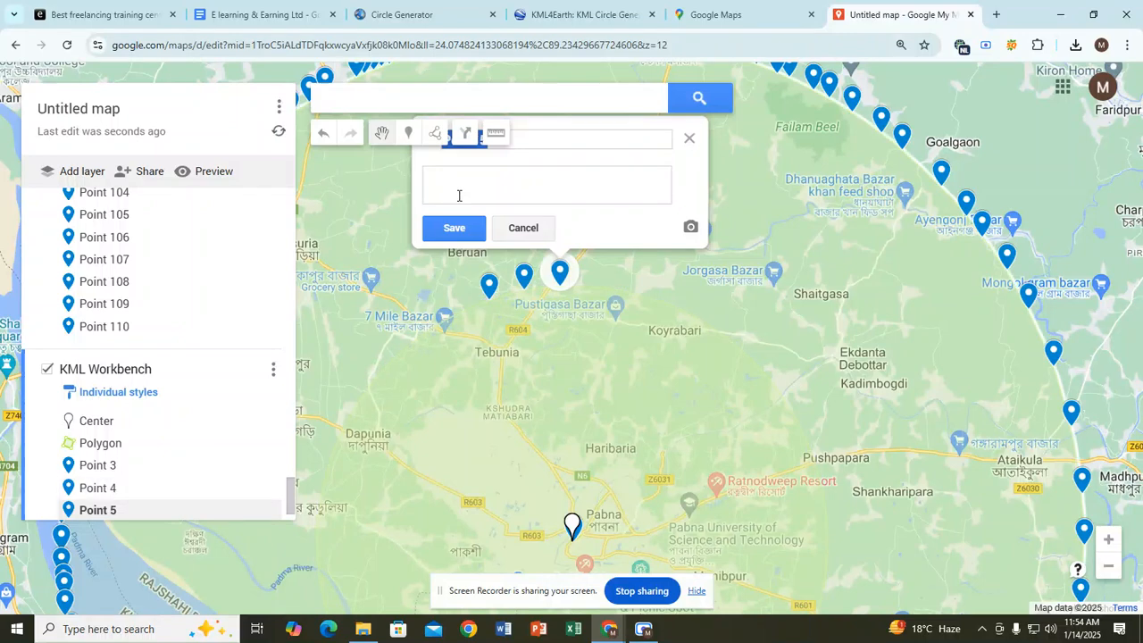
{"action": "left_click", "coordinate": [455, 226]}
{"action": "left_click", "coordinate": [599, 284]}
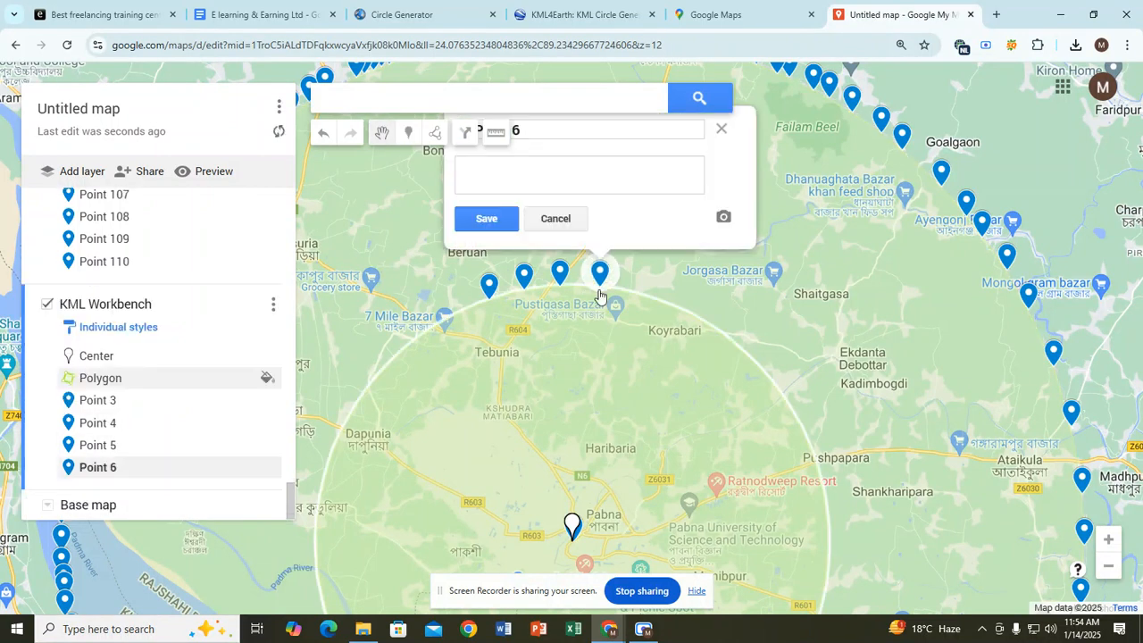
{"action": "left_click", "coordinate": [488, 220]}
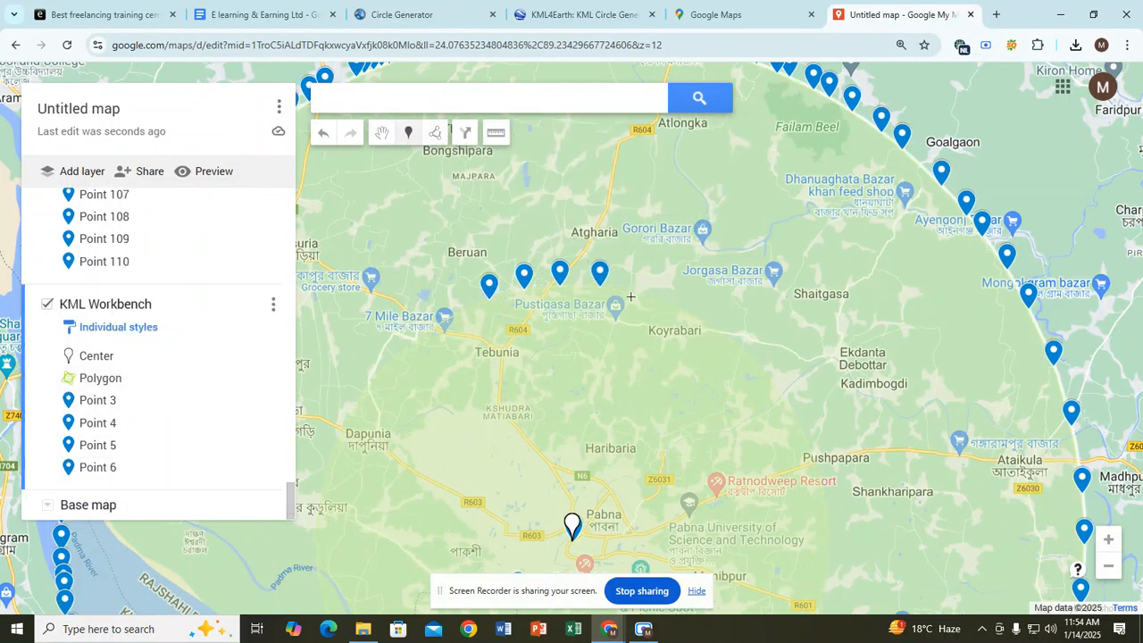
{"action": "left_click", "coordinate": [634, 295]}
{"action": "left_click", "coordinate": [524, 235]}
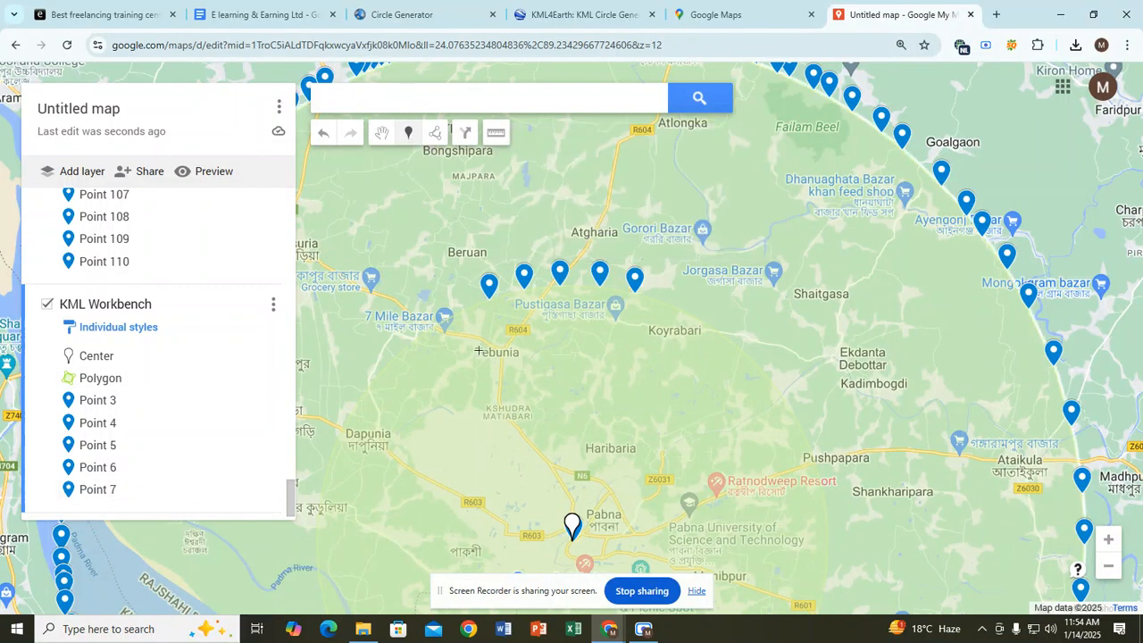
{"action": "left_click", "coordinate": [467, 307]}
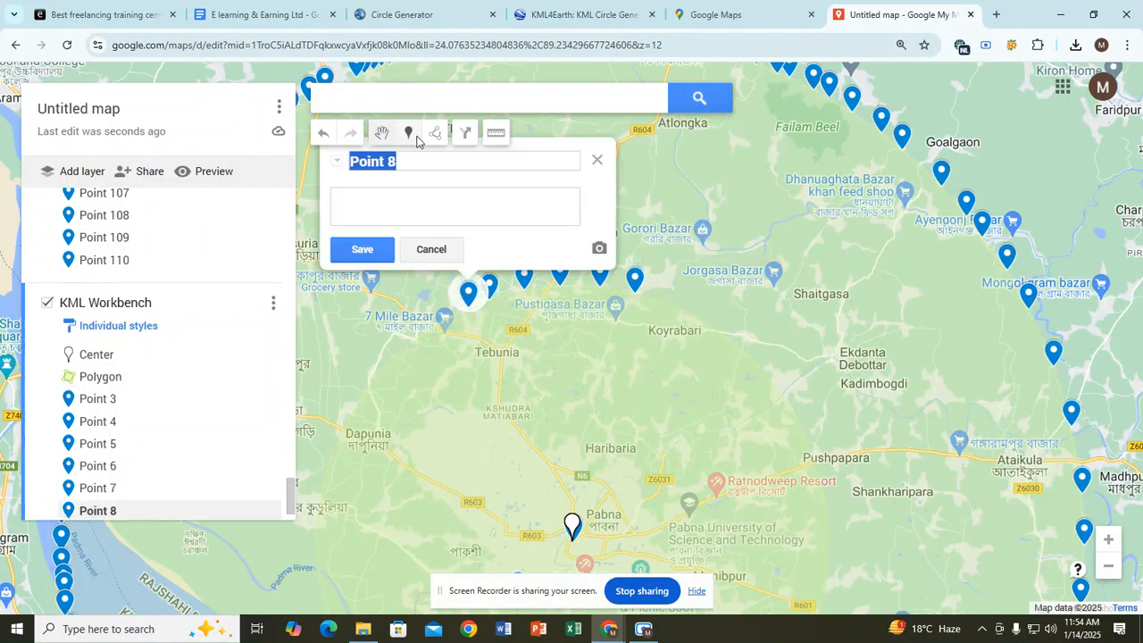
{"action": "left_click", "coordinate": [360, 247]}
Step: Add Points 9–12 on the outline near 7 Mile Bazar and the western arc
{"action": "left_click", "coordinate": [441, 322]}
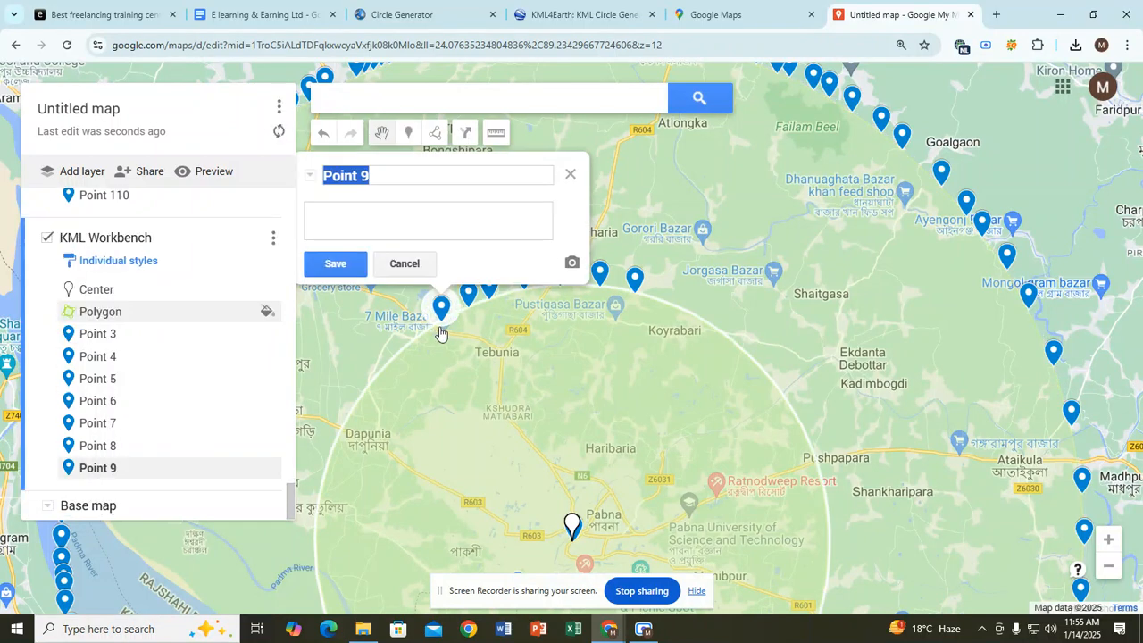
{"action": "left_click", "coordinate": [409, 133]}
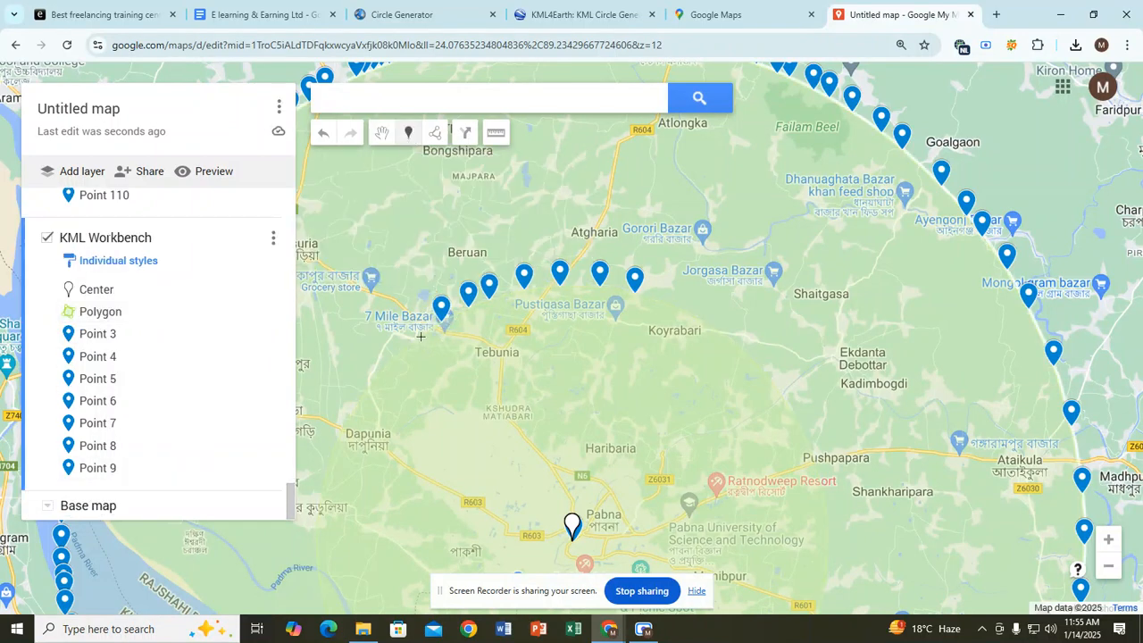
{"action": "left_click", "coordinate": [420, 336]}
{"action": "left_click", "coordinate": [409, 134]}
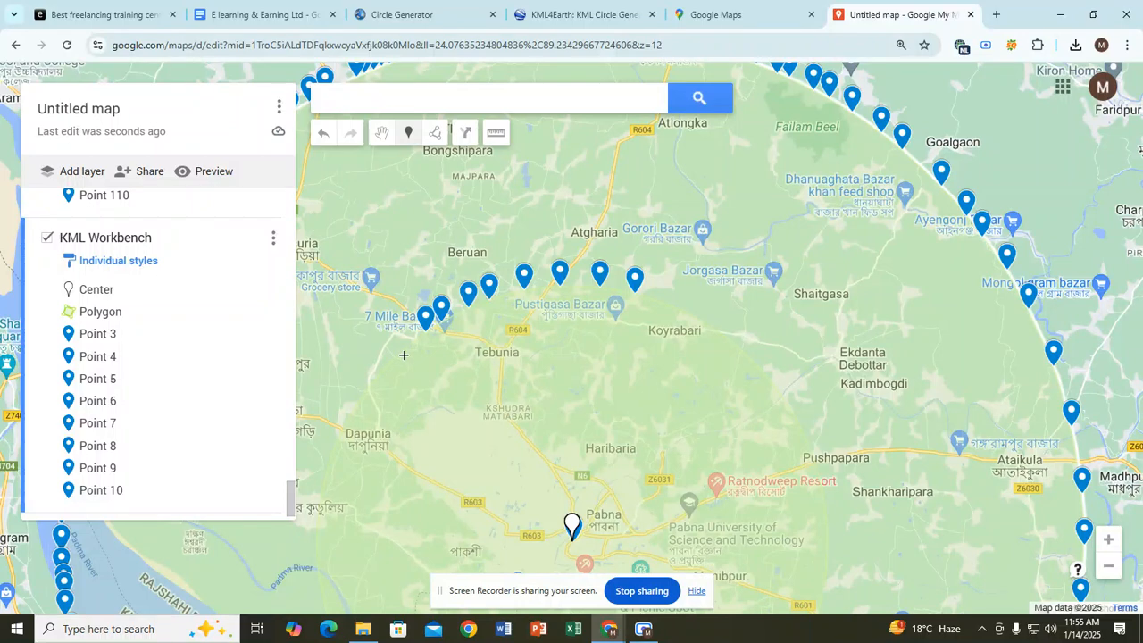
{"action": "left_click", "coordinate": [406, 344]}
{"action": "left_click", "coordinate": [409, 133]}
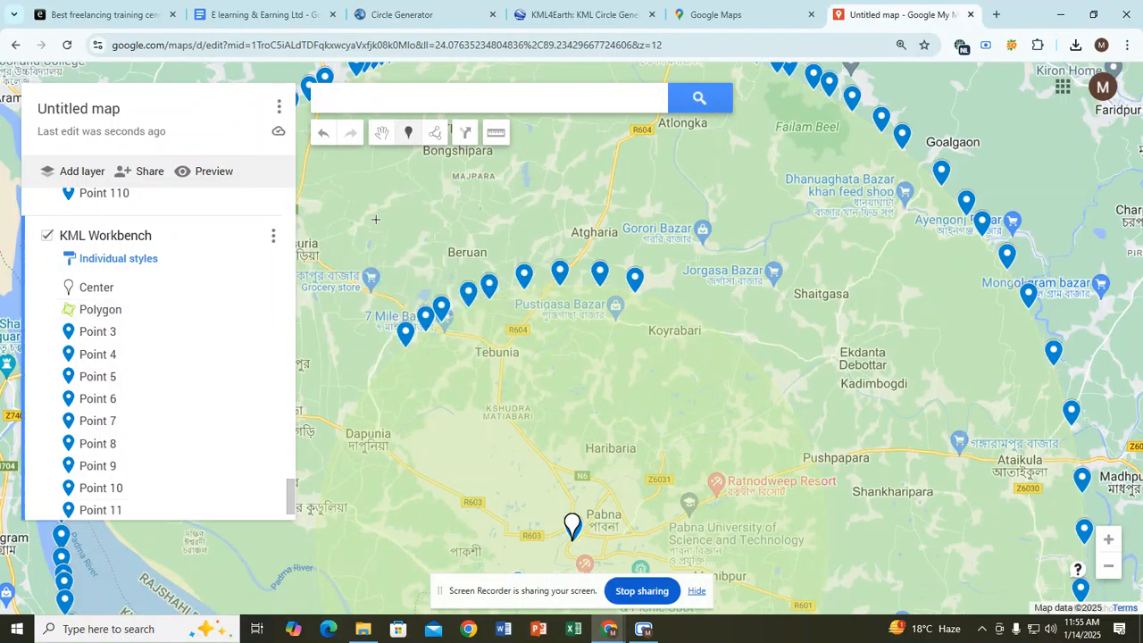
{"action": "left_click", "coordinate": [385, 365]}
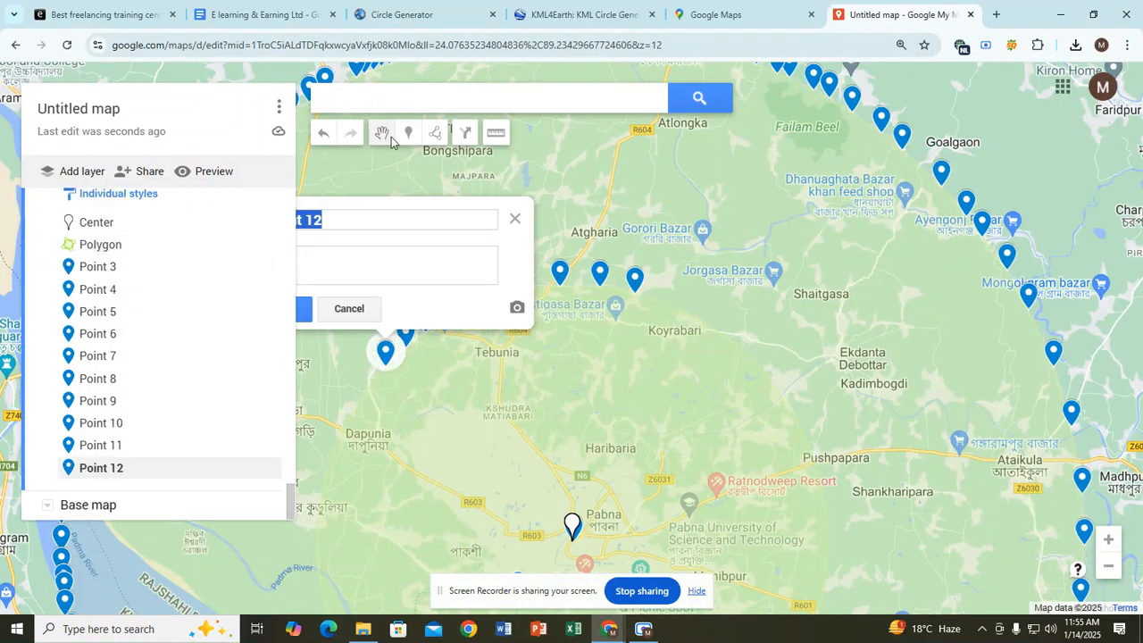
{"action": "left_click", "coordinate": [409, 133]}
Step: Add Points 13–16 down the western arc toward Dapunia
{"action": "left_click", "coordinate": [368, 390]}
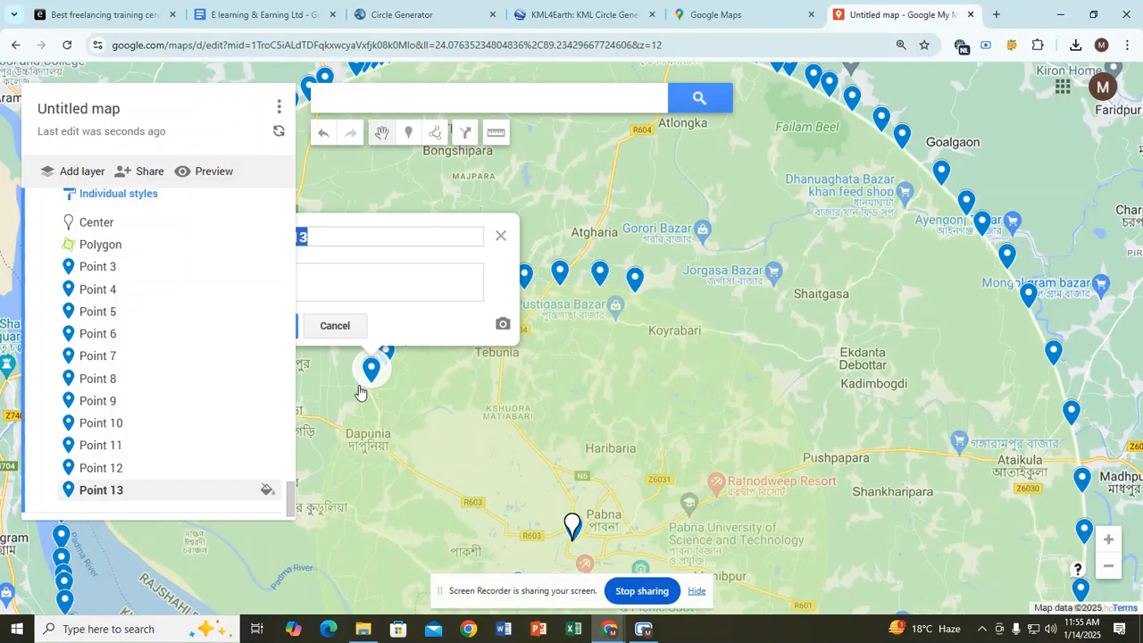
{"action": "left_click", "coordinate": [398, 138]}
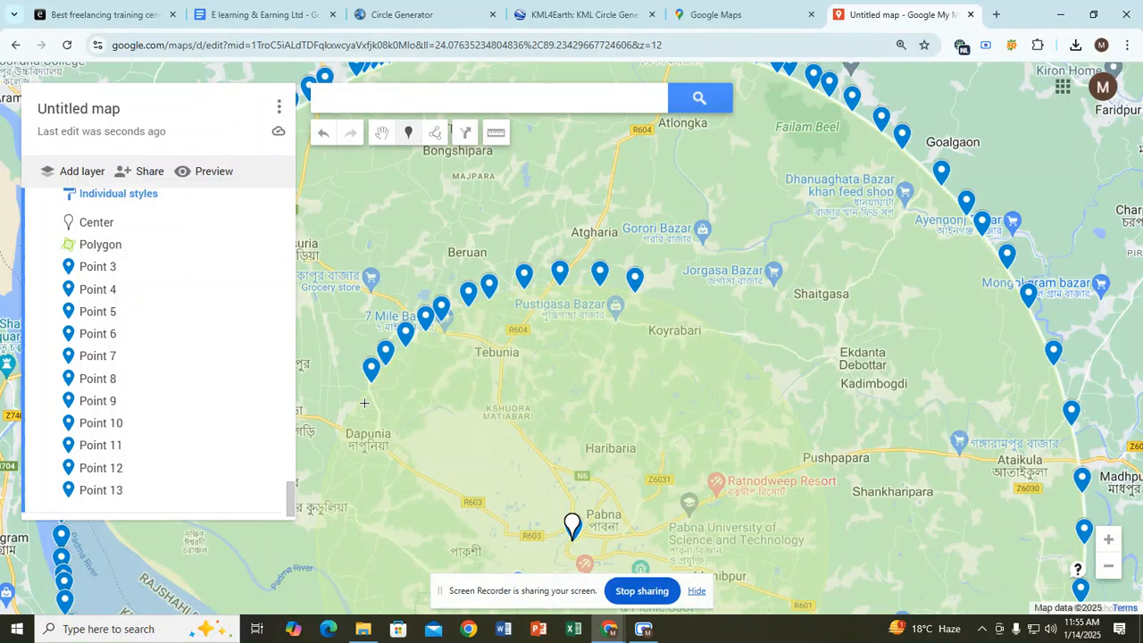
{"action": "left_click", "coordinate": [362, 397]}
{"action": "left_click", "coordinate": [408, 133]}
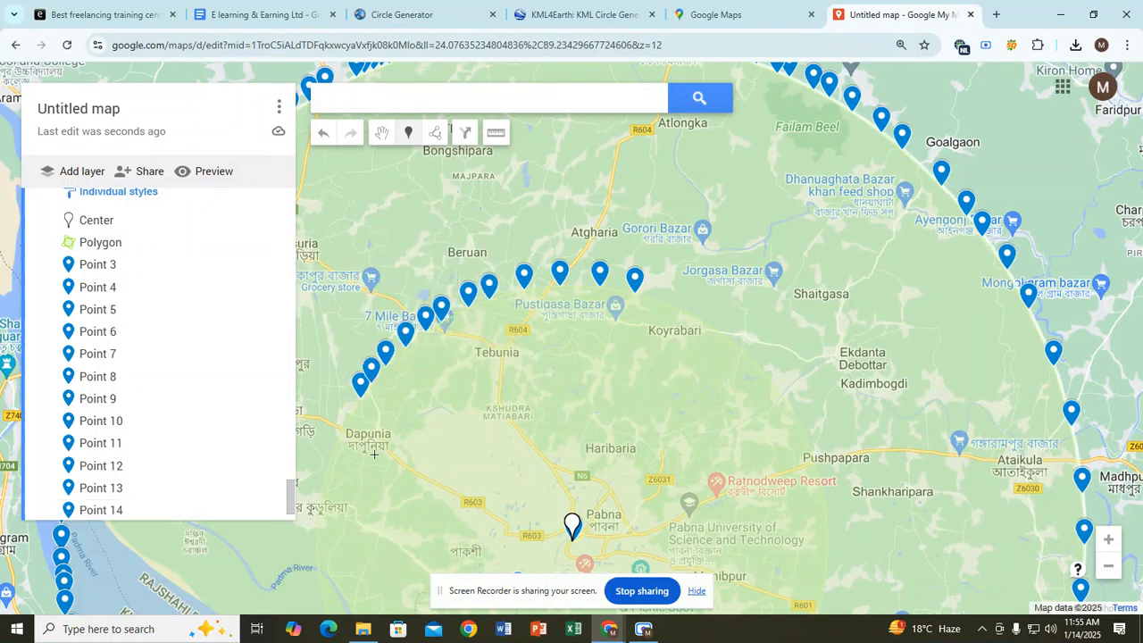
{"action": "left_click", "coordinate": [349, 420]}
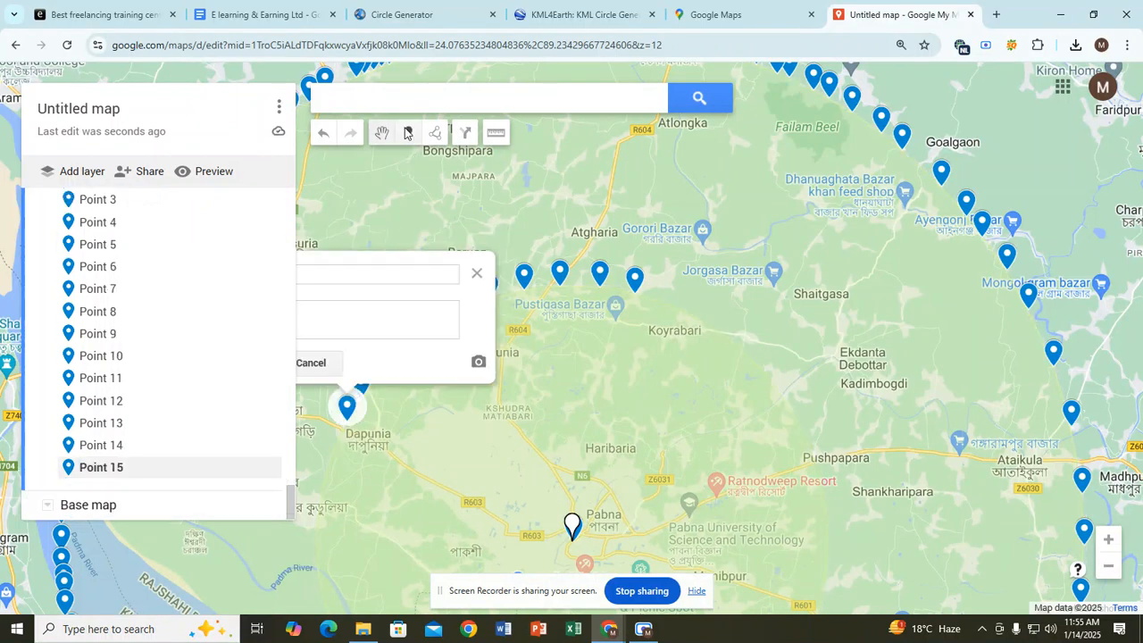
{"action": "left_click", "coordinate": [408, 133]}
{"action": "left_click", "coordinate": [336, 446]}
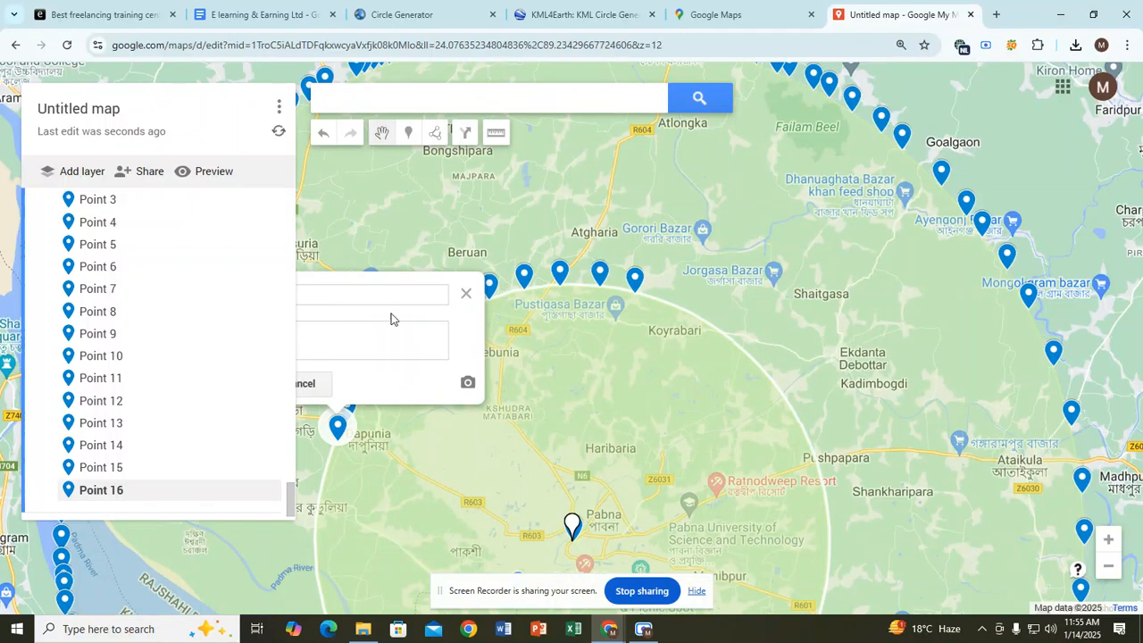
{"action": "left_click", "coordinate": [409, 133]}
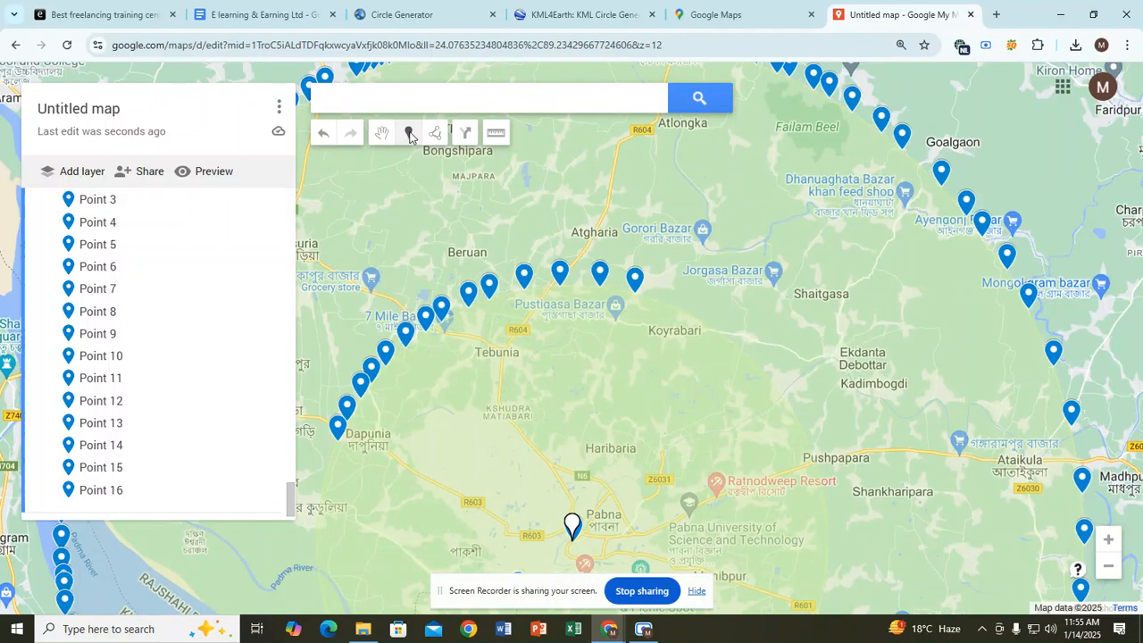
Step: Add Points 17–19 near Koyrabari on the eastern arc and Point 20 near Dapunia
{"action": "left_click", "coordinate": [674, 304]}
{"action": "left_click", "coordinate": [408, 133]}
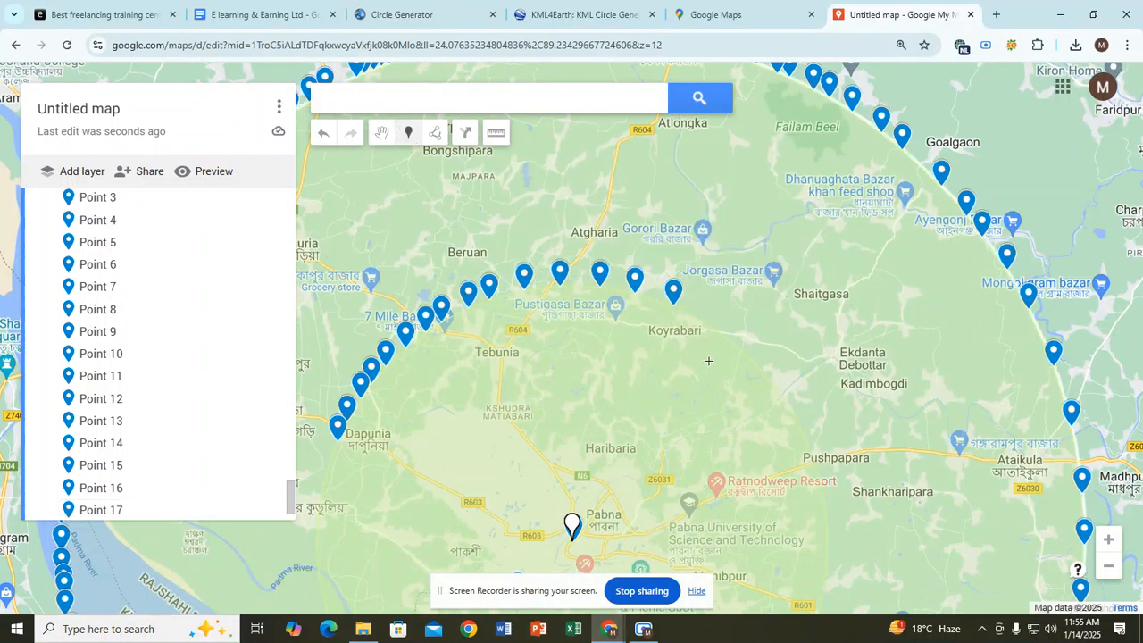
{"action": "left_click", "coordinate": [712, 322]}
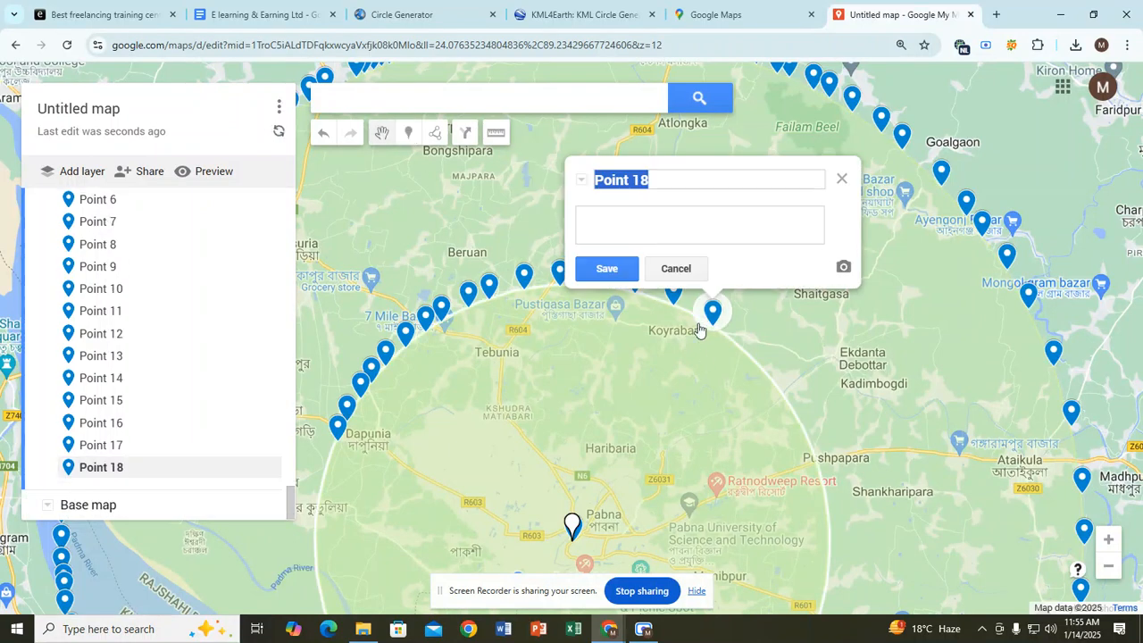
{"action": "left_click", "coordinate": [408, 133]}
{"action": "left_click", "coordinate": [743, 359]}
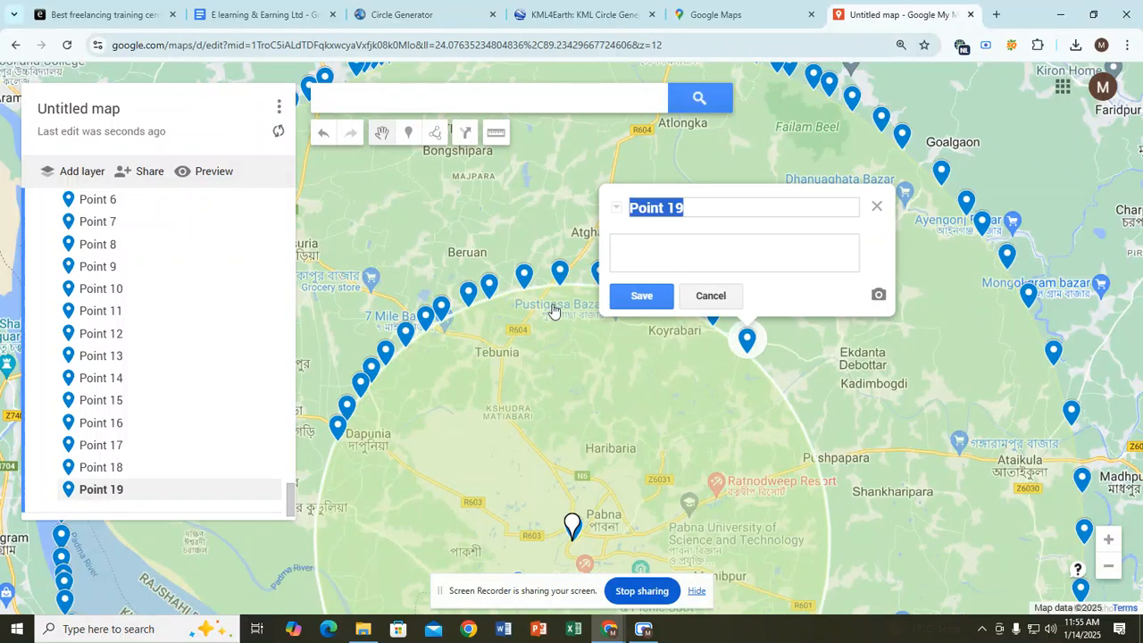
{"action": "left_click", "coordinate": [408, 133]}
{"action": "left_click", "coordinate": [330, 459]}
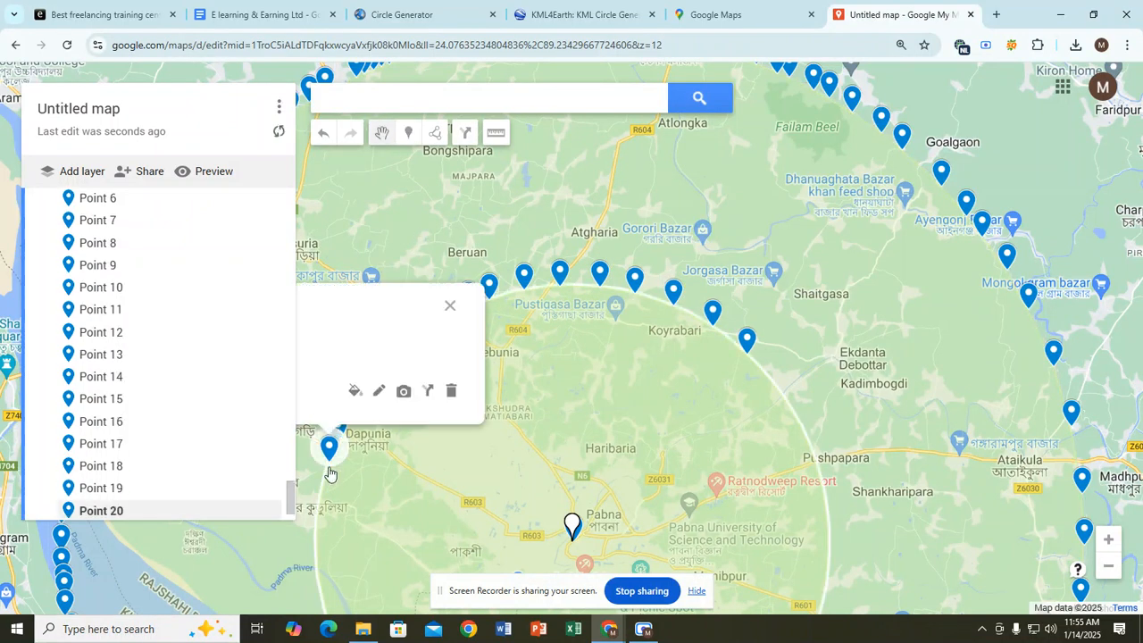
{"action": "left_click", "coordinate": [646, 631]}
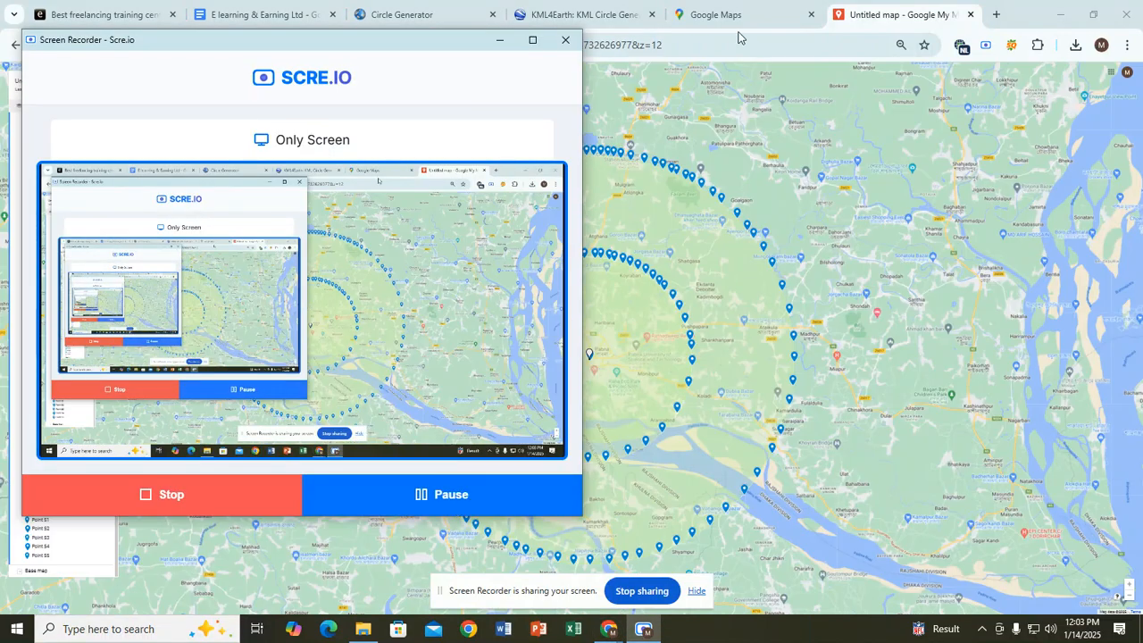
Step: Change the radius value from 10 to 5 km, generate the circle and download its KML
{"action": "left_click", "coordinate": [755, 15]}
{"action": "left_click", "coordinate": [384, 15]}
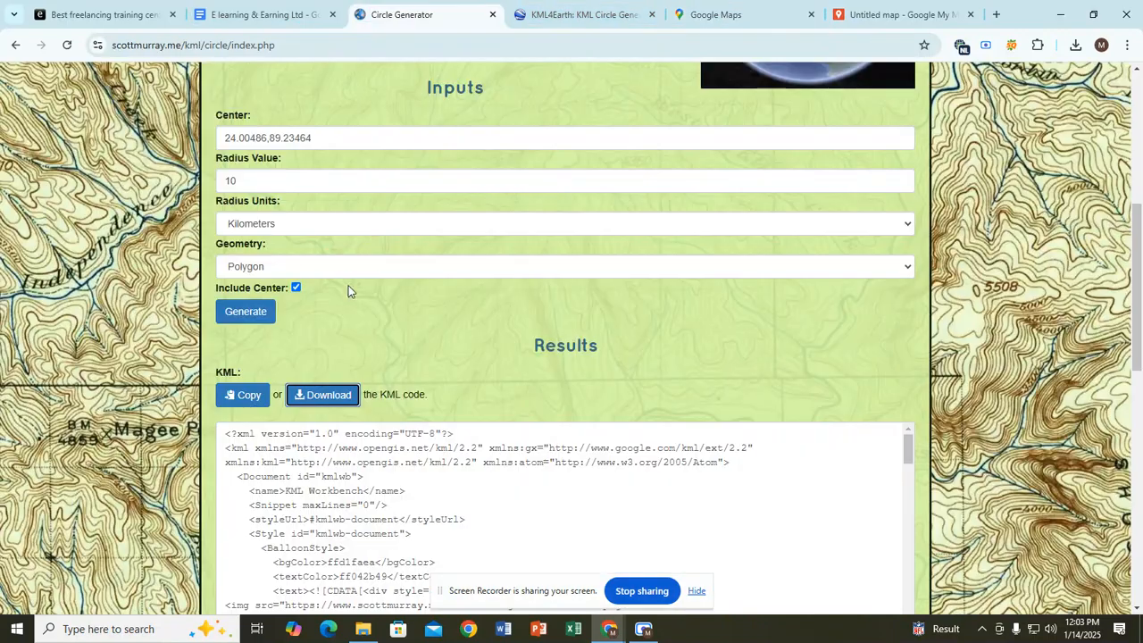
{"action": "left_click_drag", "start_coordinate": [245, 180], "coordinate": [205, 183]}
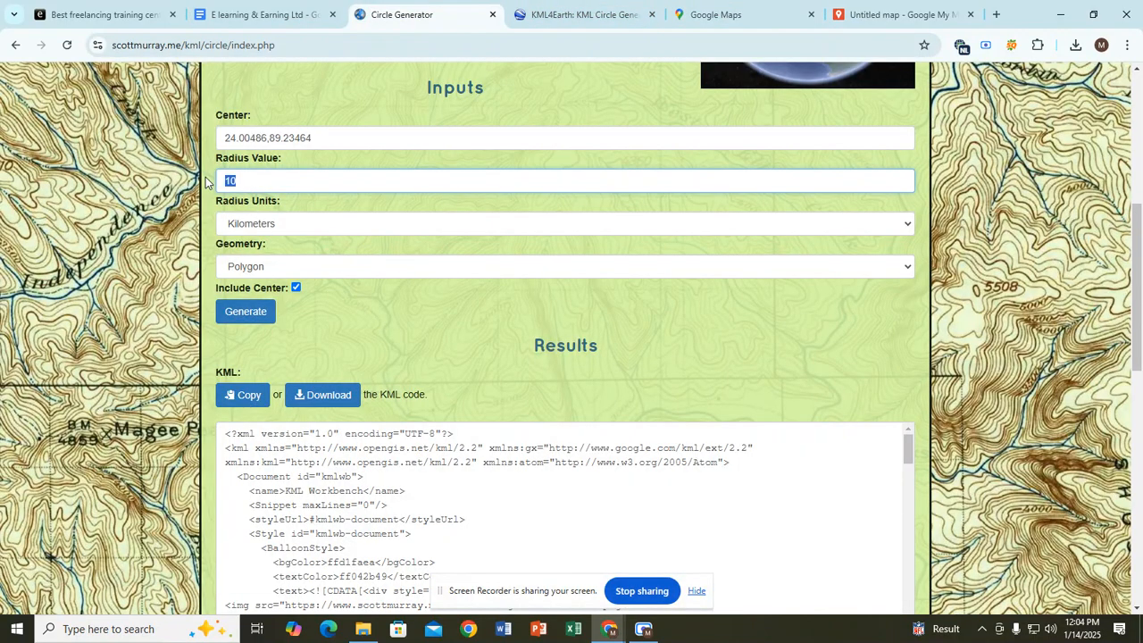
{"action": "type", "text": "5"}
{"action": "left_click", "coordinate": [235, 313]}
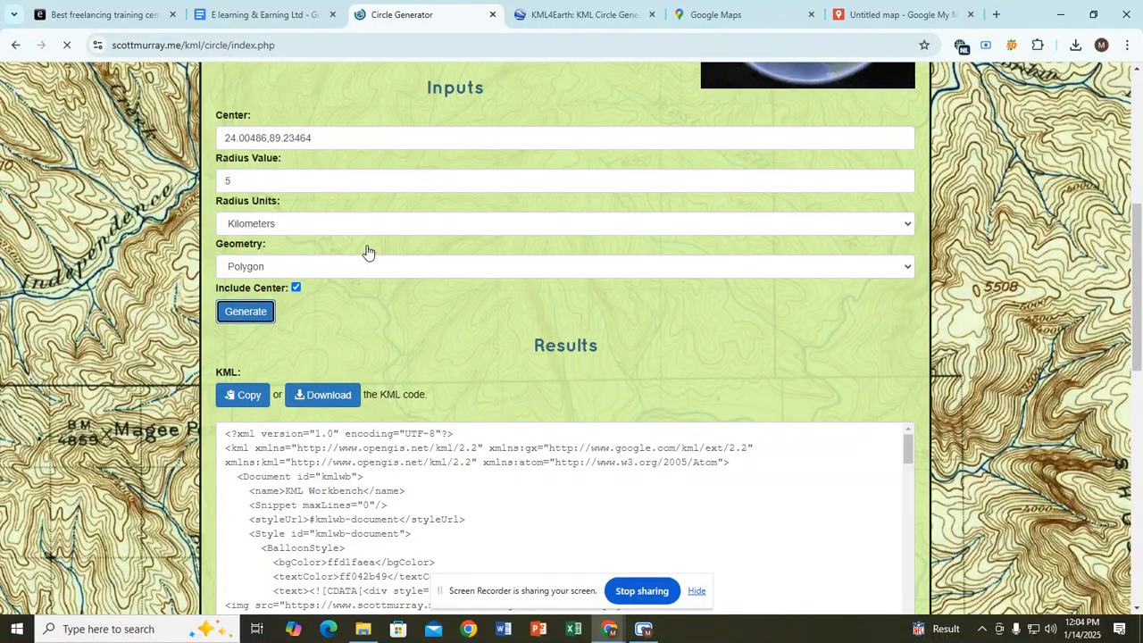
{"action": "scroll", "coordinate": [322, 424], "scroll_direction": "down", "scroll_amount": 6}
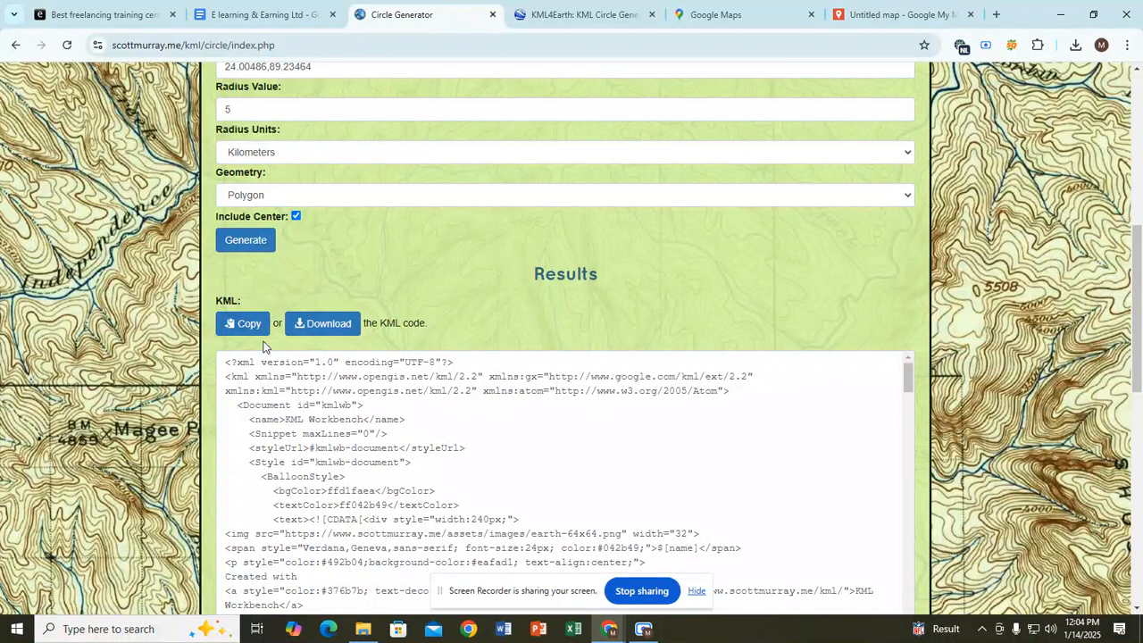
{"action": "left_click", "coordinate": [316, 328]}
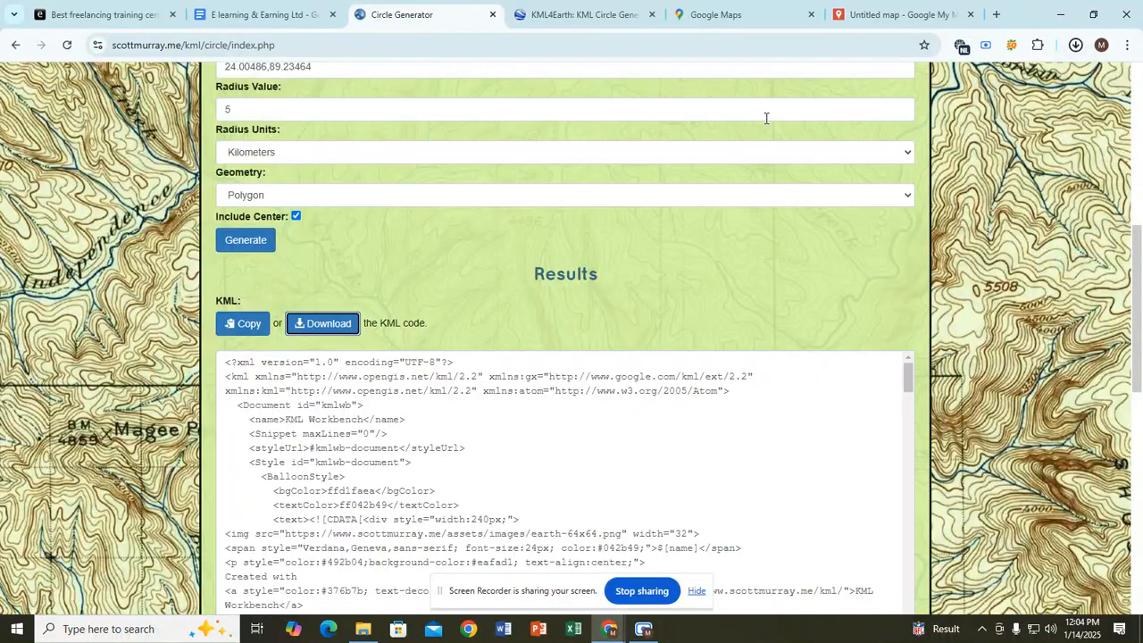
Step: Add a new layer to the Untitled map and import 20250114_060405_circle1.kml into it
{"action": "left_click", "coordinate": [719, 17]}
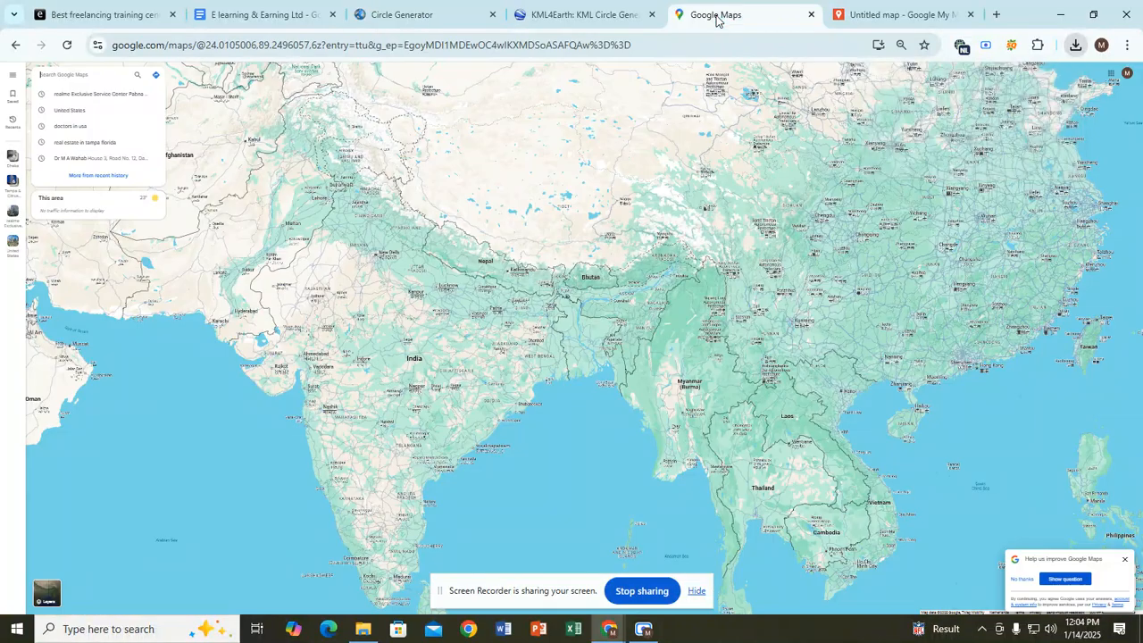
{"action": "left_click", "coordinate": [853, 12]}
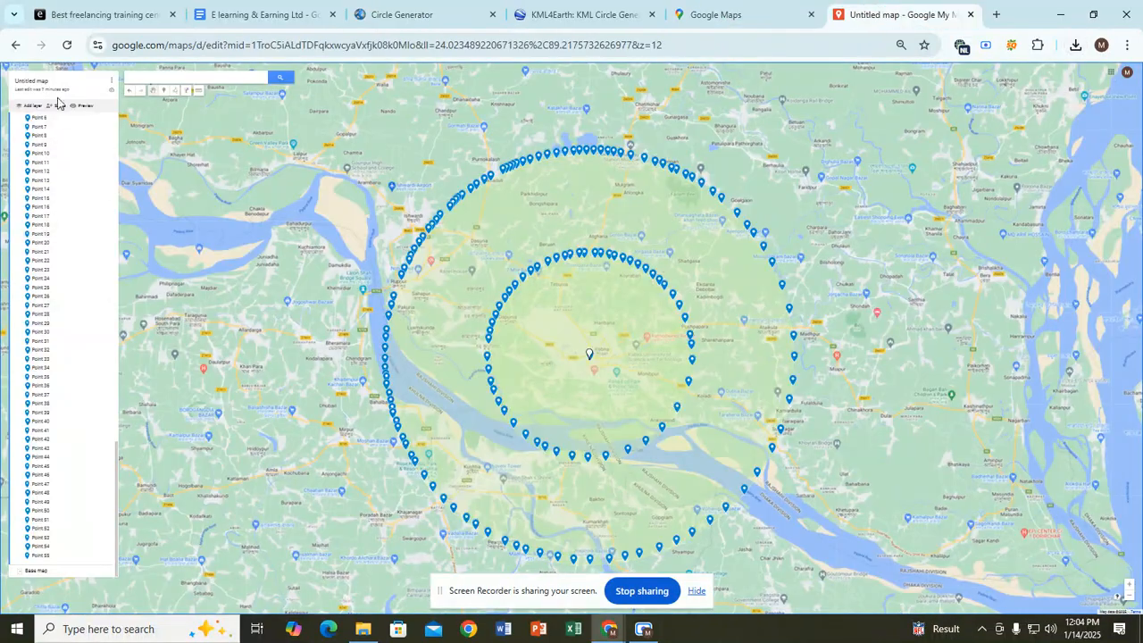
{"action": "key", "text": "ctrl+0"}
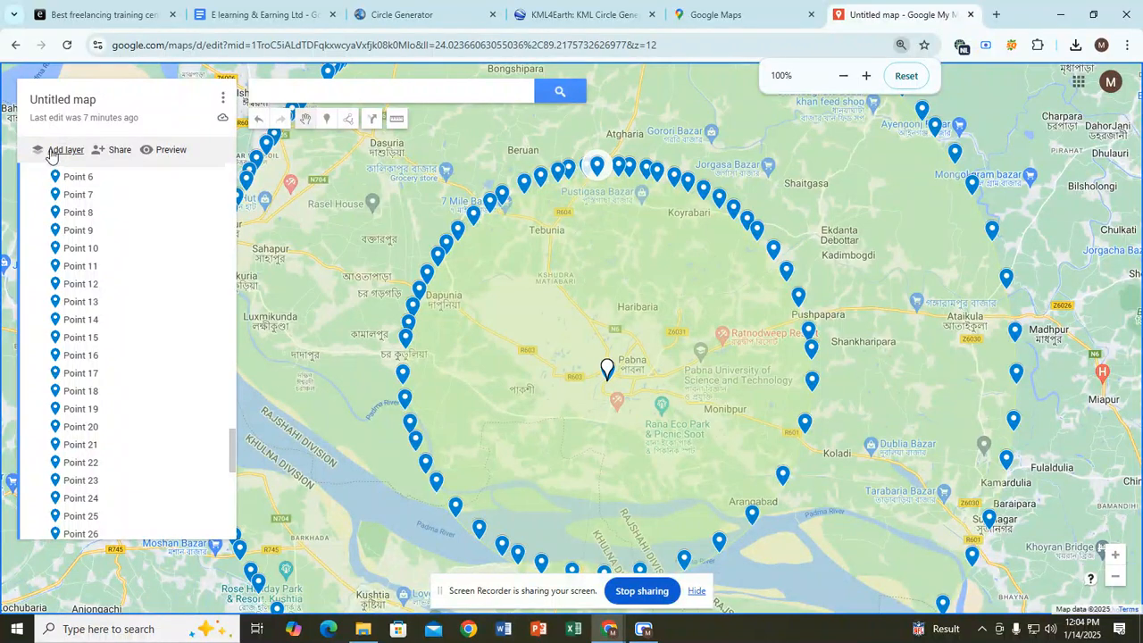
{"action": "left_click", "coordinate": [52, 150]}
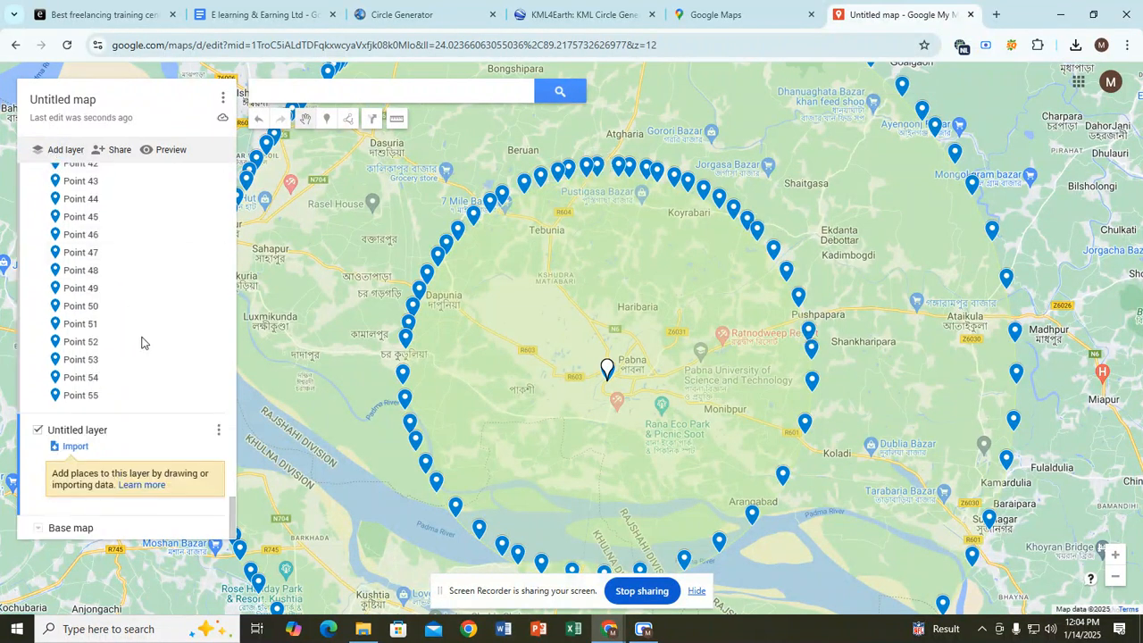
{"action": "left_click", "coordinate": [75, 447]}
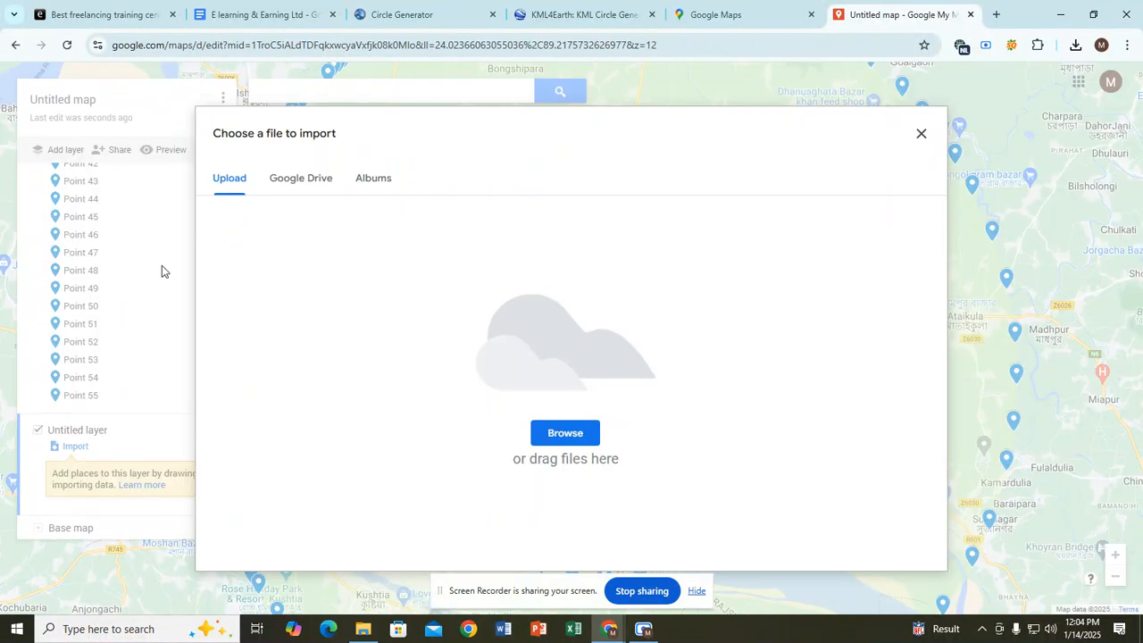
{"action": "left_click", "coordinate": [594, 434]}
{"action": "left_click", "coordinate": [183, 120]}
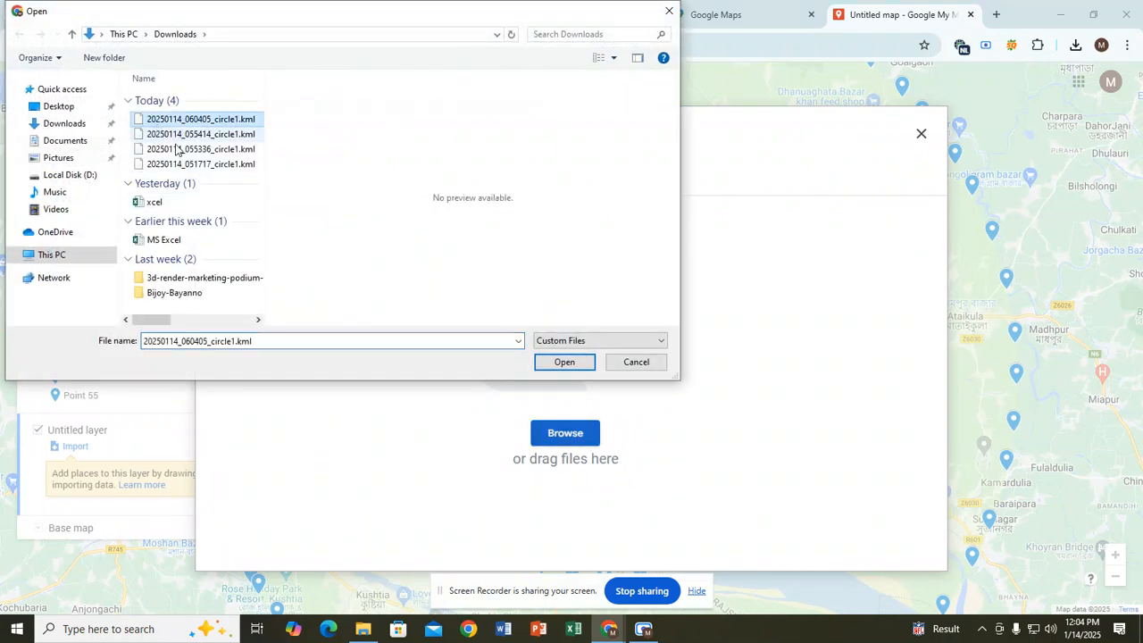
{"action": "left_click", "coordinate": [577, 360]}
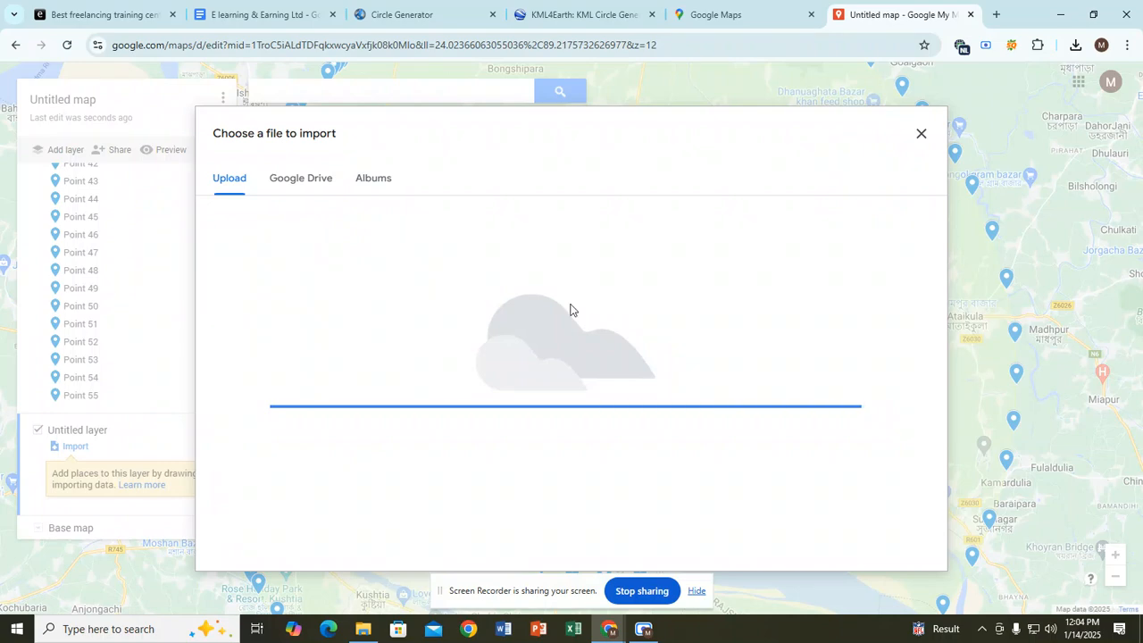
{"action": "scroll", "coordinate": [597, 407], "scroll_direction": "up", "scroll_amount": 1}
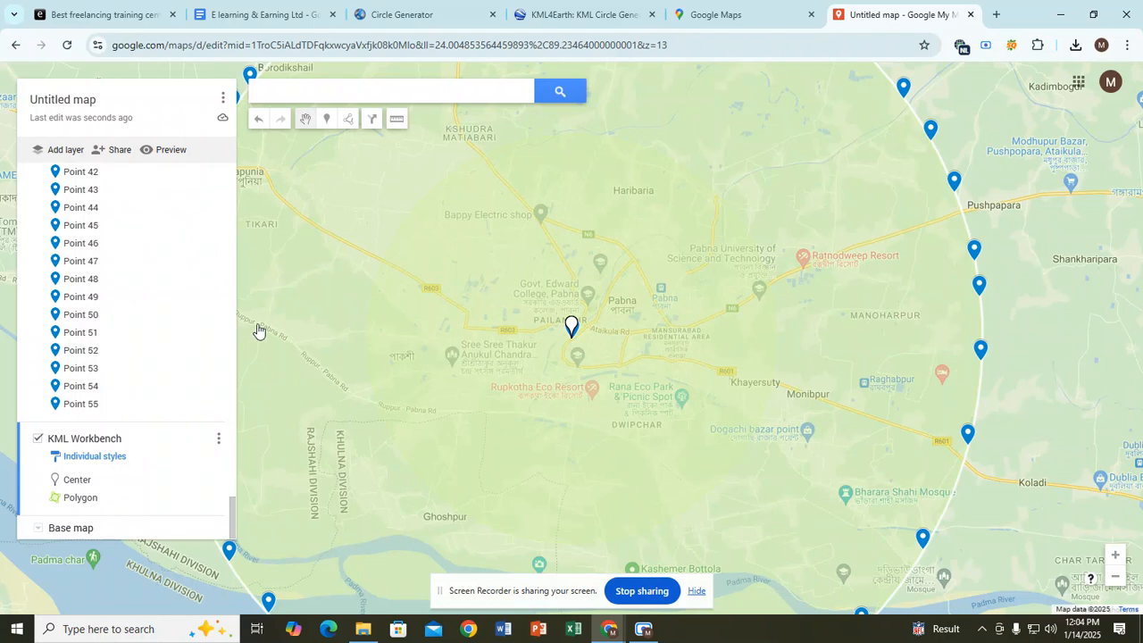
Step: Place markers Point 3 through Point 7 along the 5 km circle's edge
{"action": "left_click", "coordinate": [327, 118]}
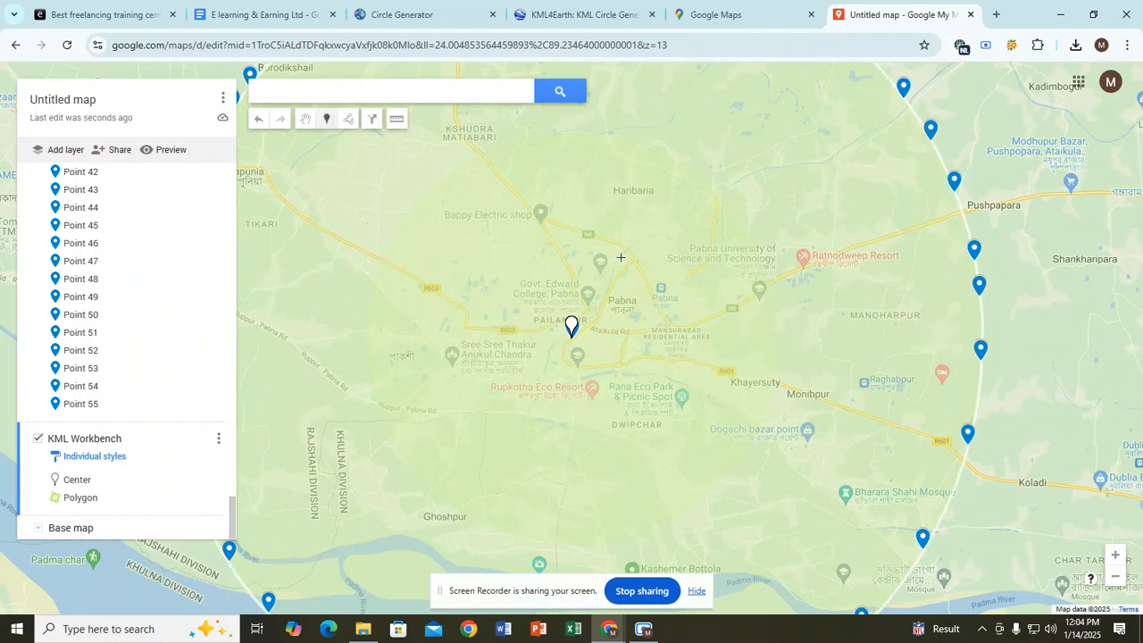
{"action": "left_click", "coordinate": [515, 143]}
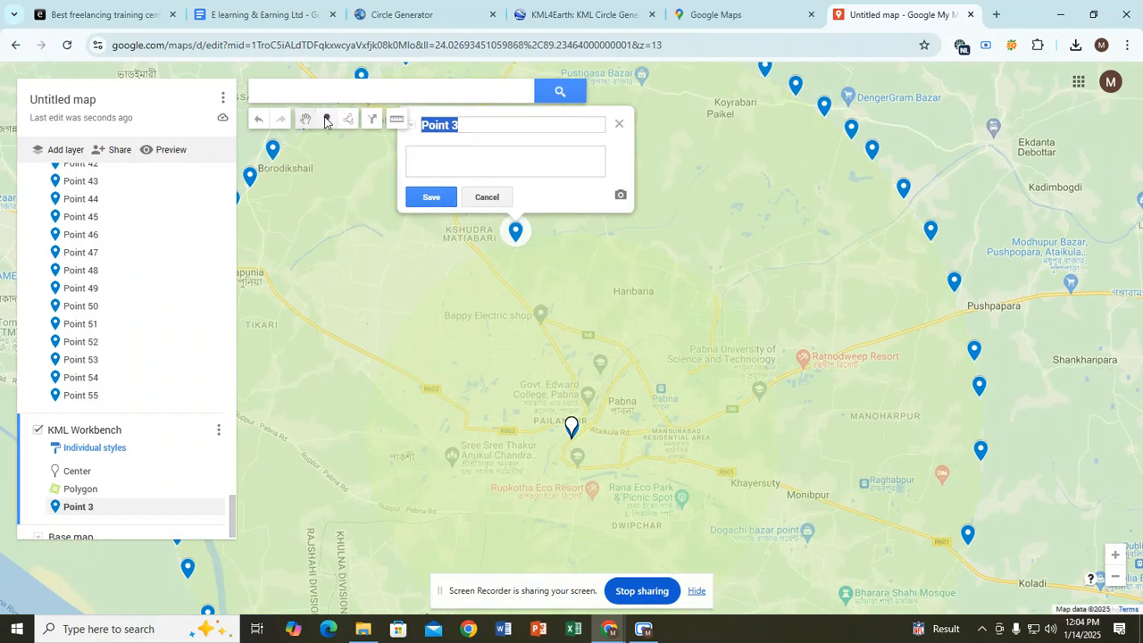
{"action": "left_click", "coordinate": [326, 119]}
{"action": "left_click", "coordinate": [556, 241]}
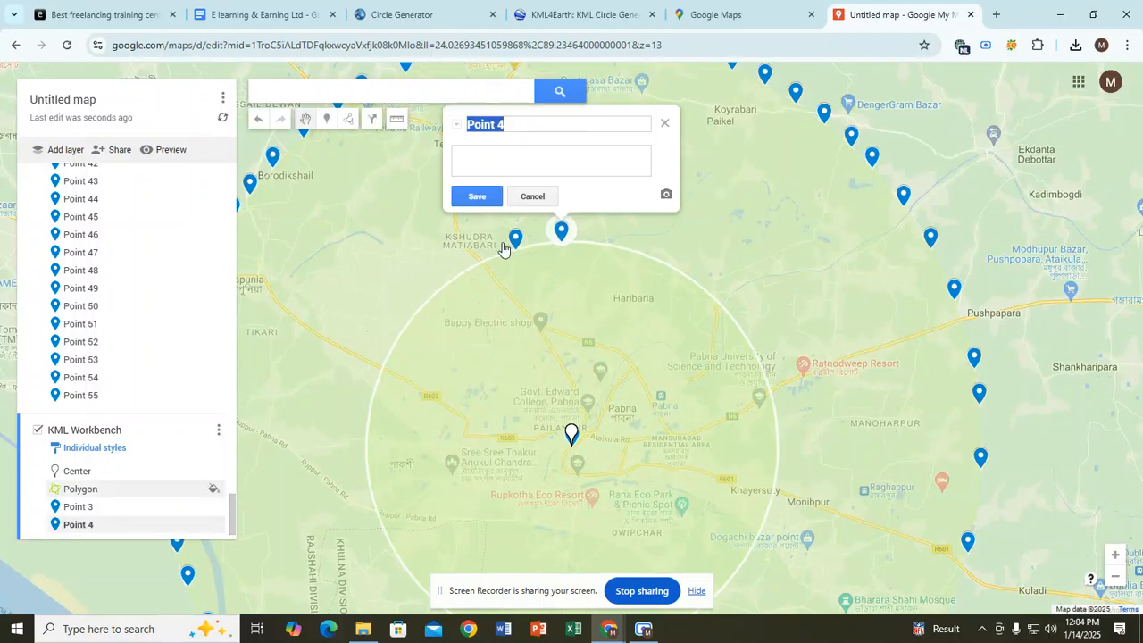
{"action": "left_click", "coordinate": [327, 119]}
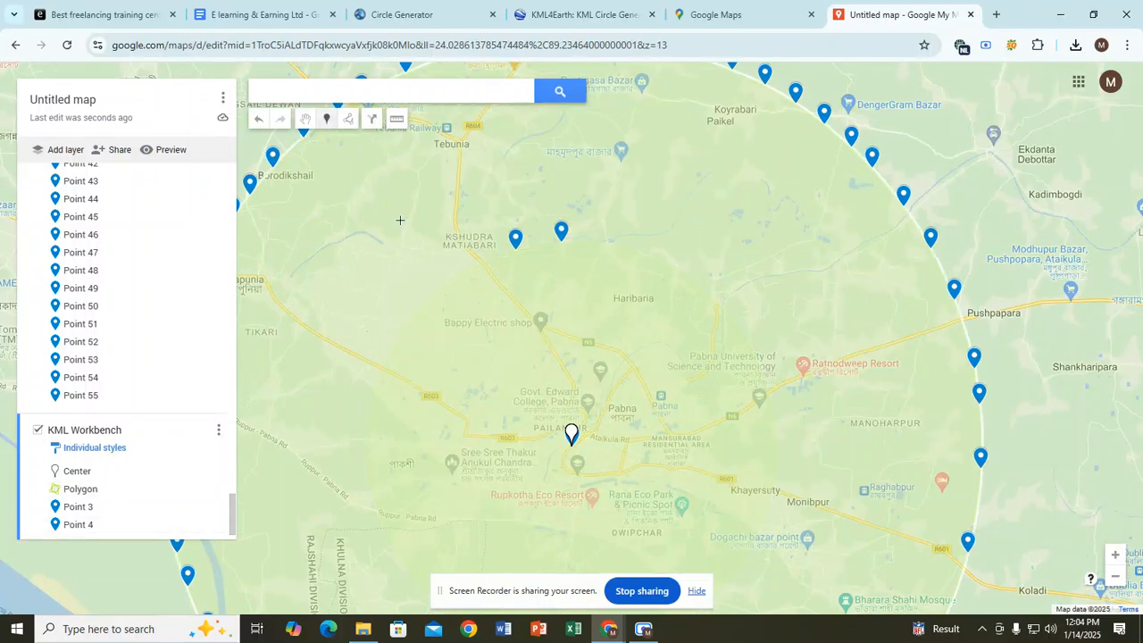
{"action": "left_click", "coordinate": [489, 265]}
{"action": "left_click", "coordinate": [327, 119]}
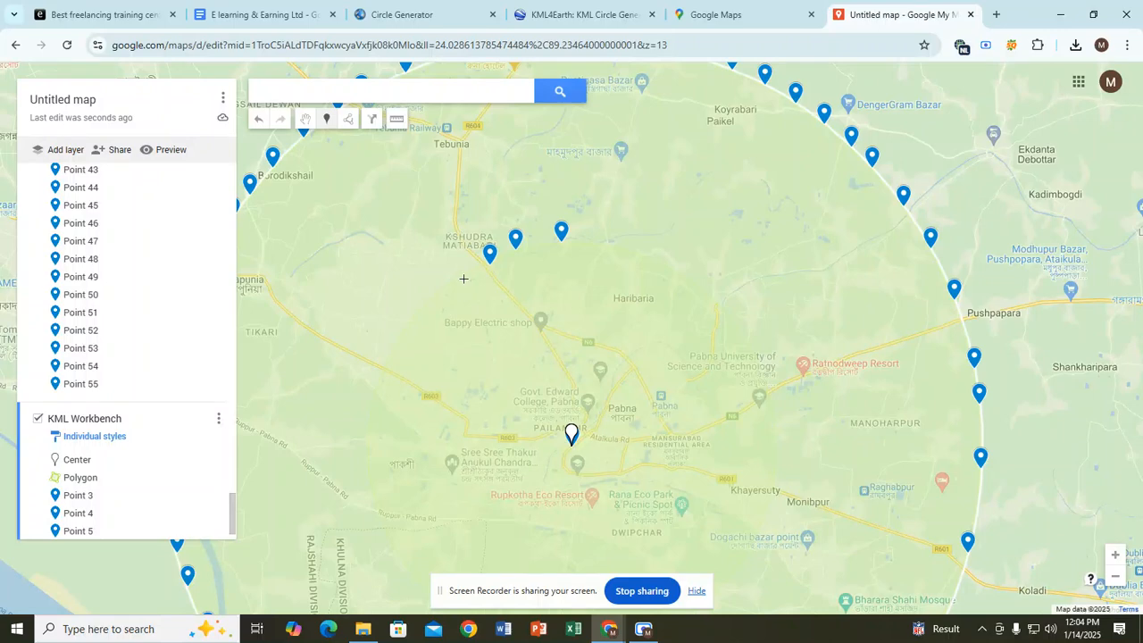
{"action": "left_click", "coordinate": [464, 279]}
{"action": "left_click", "coordinate": [326, 118]}
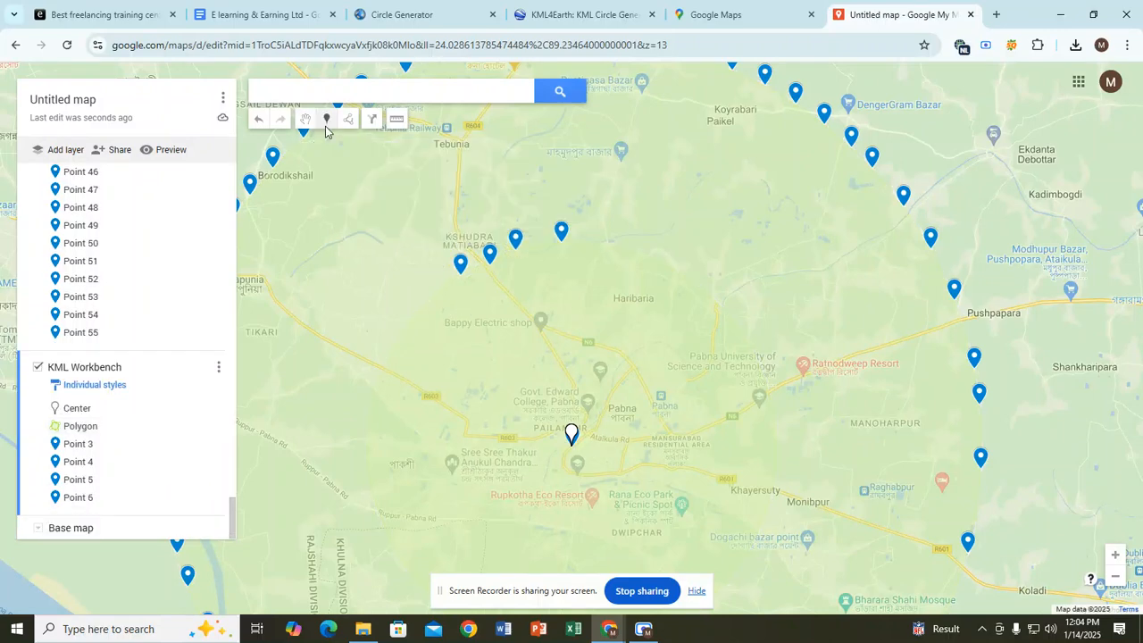
{"action": "left_click", "coordinate": [445, 292]}
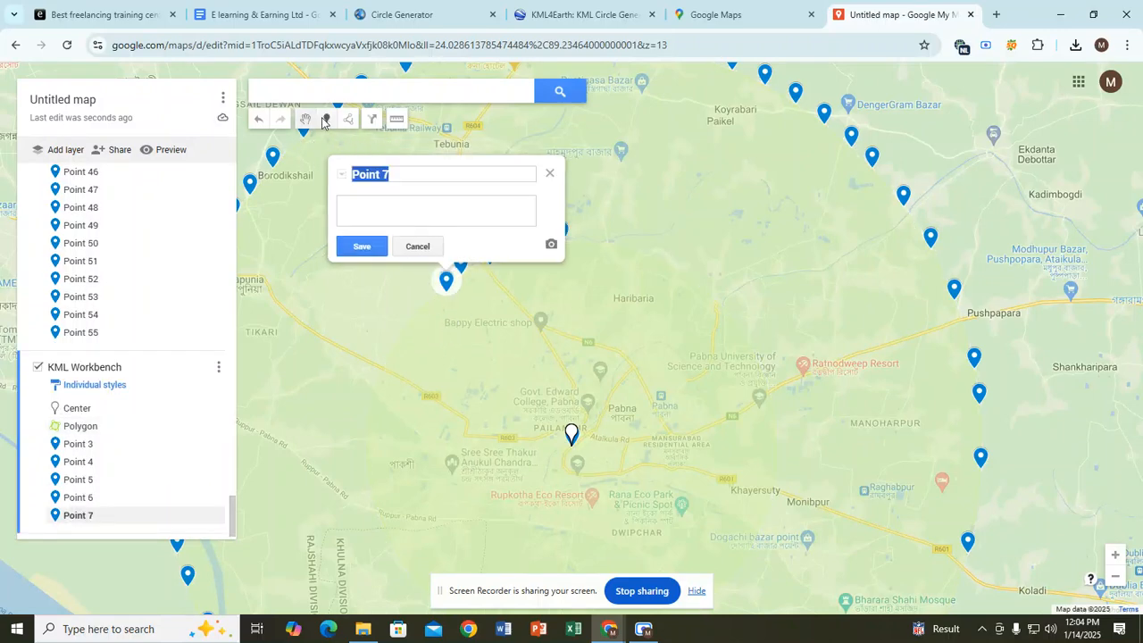
Step: Add Points 8 through 11 on the 5 km circle outline, then return to the map window
{"action": "left_click", "coordinate": [327, 118]}
{"action": "left_click", "coordinate": [427, 313]}
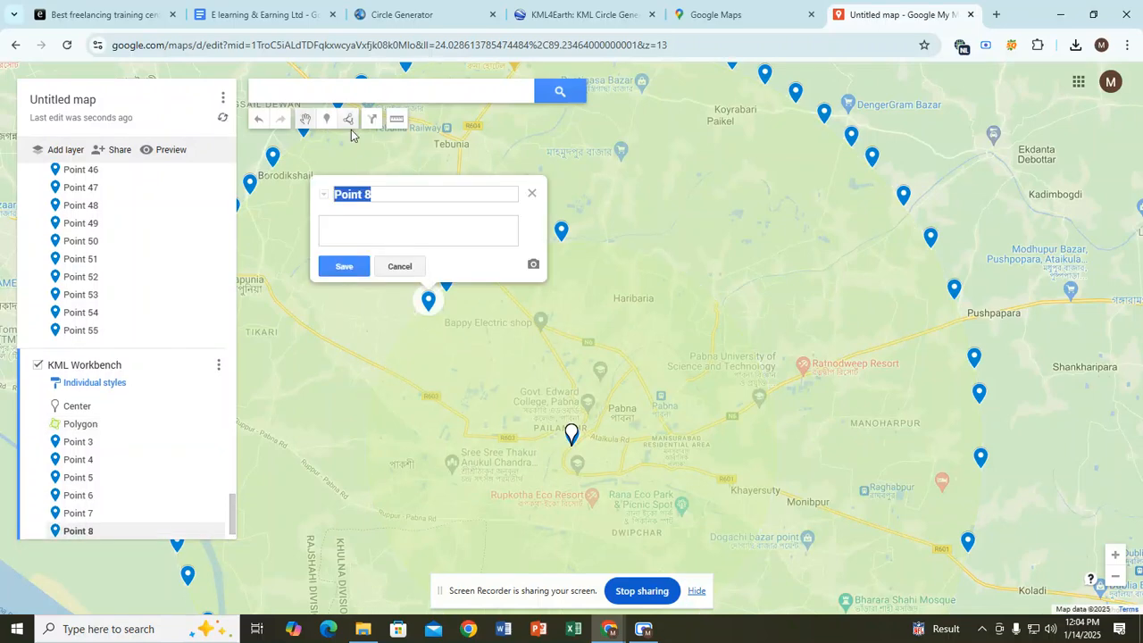
{"action": "left_click", "coordinate": [327, 118]}
{"action": "left_click", "coordinate": [416, 333]}
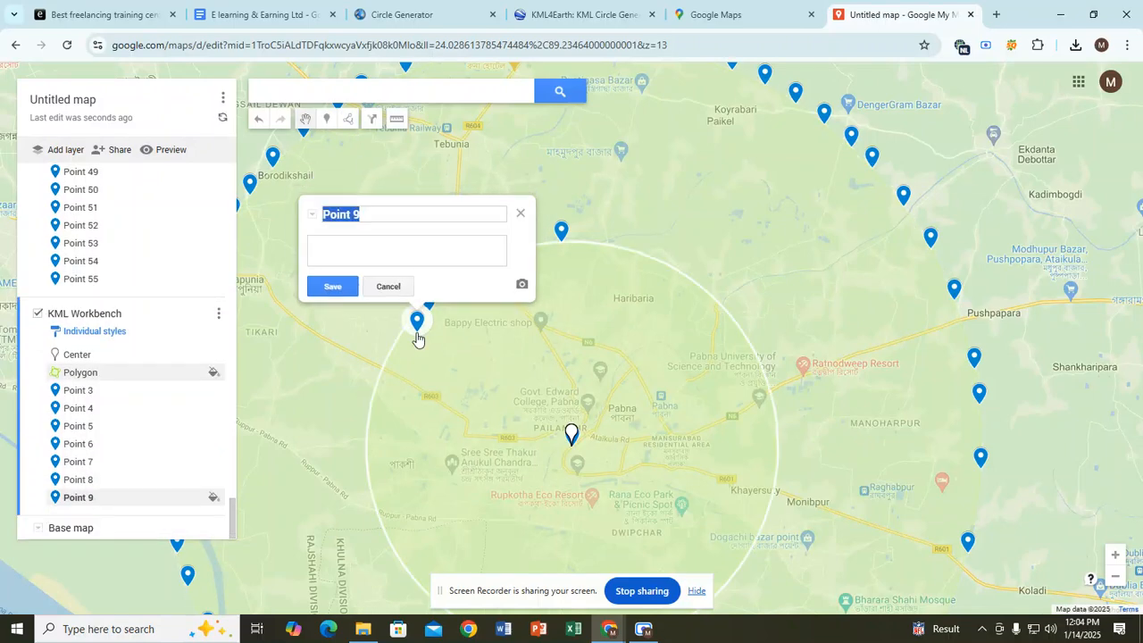
{"action": "left_click", "coordinate": [327, 119]}
{"action": "left_click", "coordinate": [399, 355]}
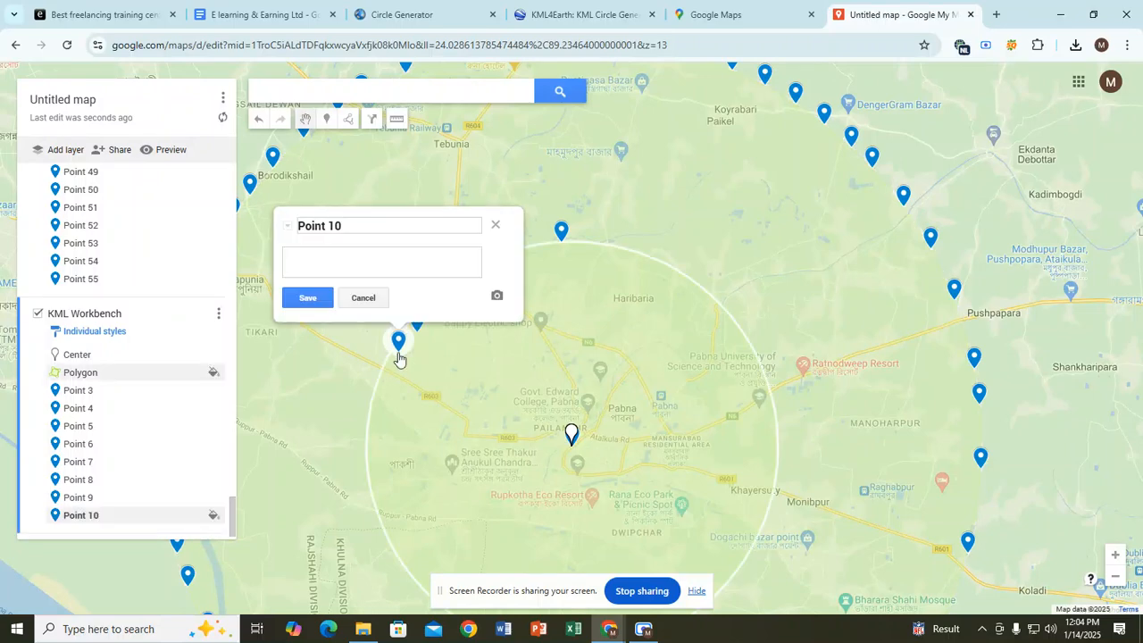
{"action": "left_click", "coordinate": [327, 118]}
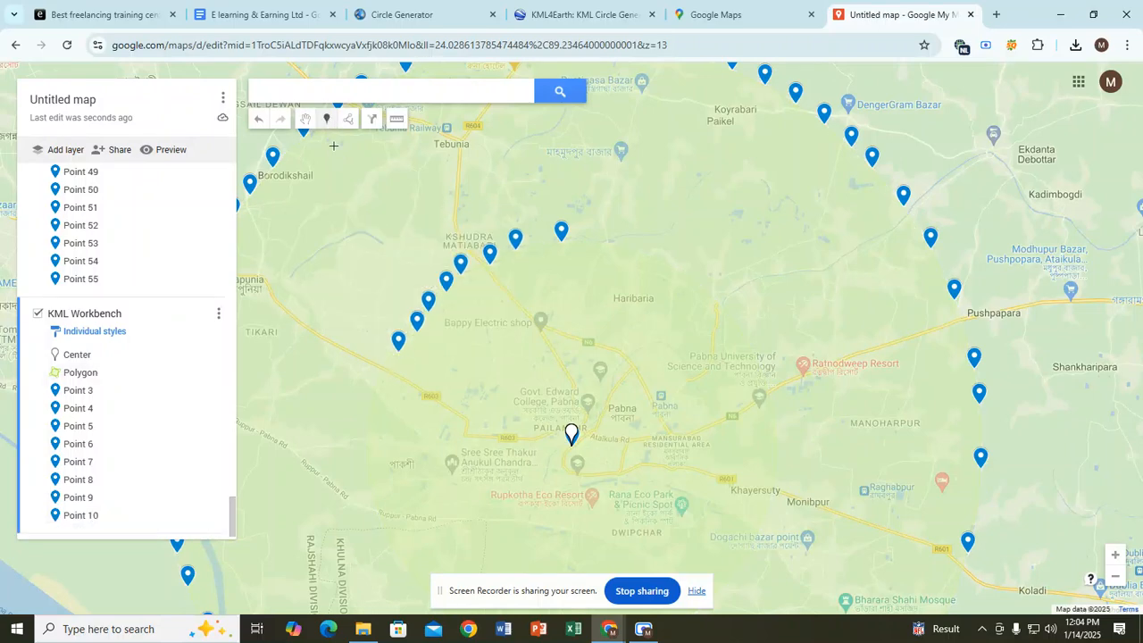
{"action": "left_click", "coordinate": [589, 243]}
{"action": "left_click", "coordinate": [639, 631]}
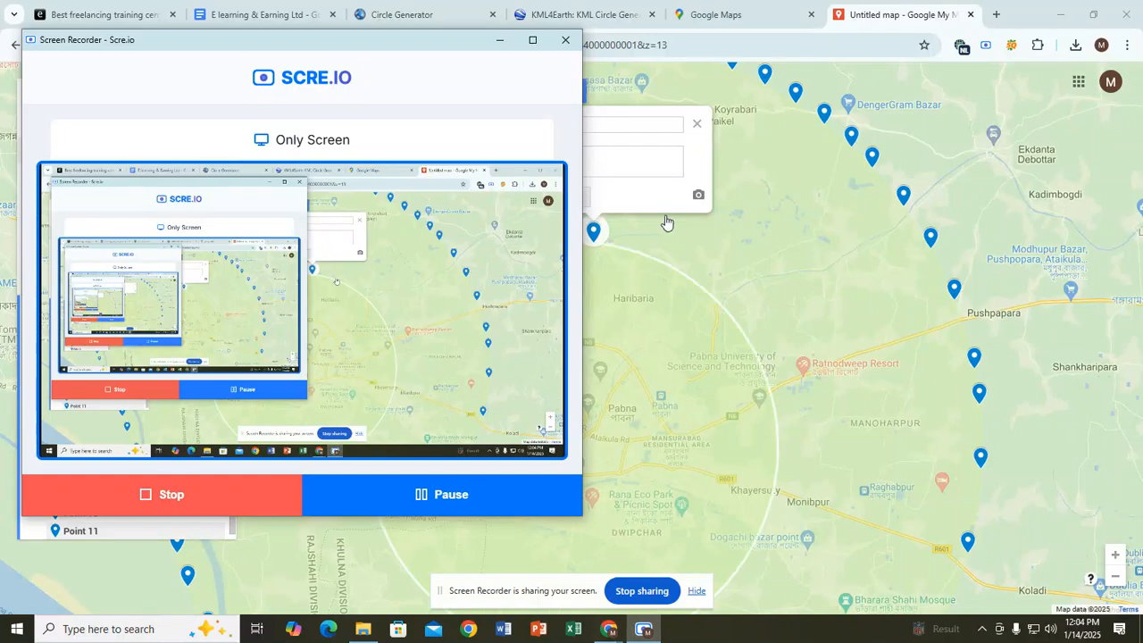
{"action": "left_click", "coordinate": [705, 262]}
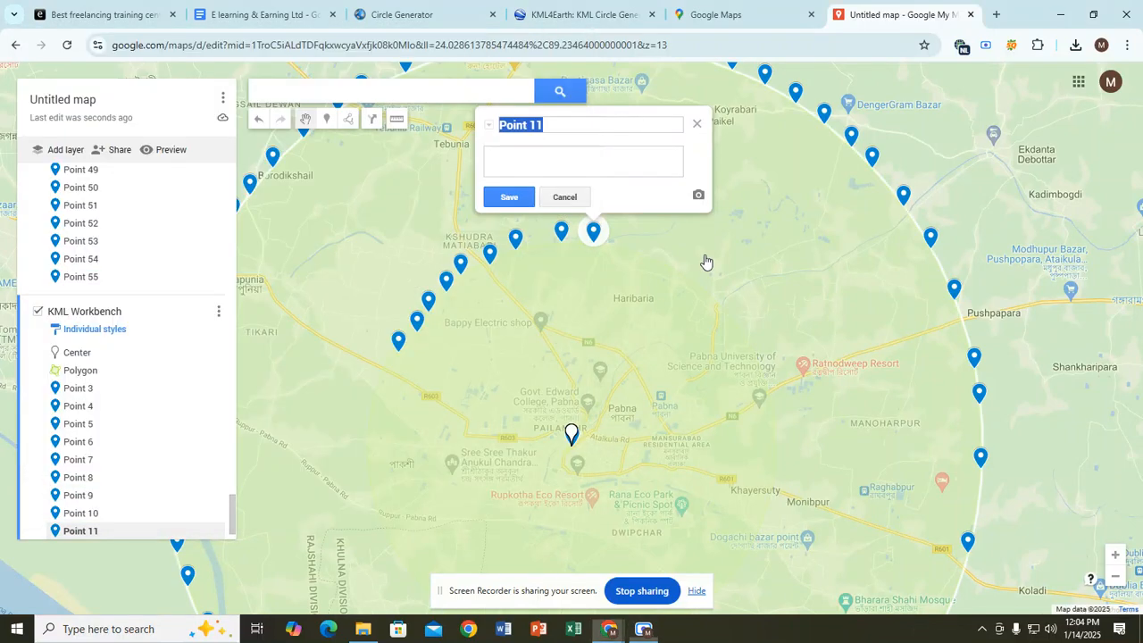
Step: Place Points 56 through 59 on the 5 km circle's edge
{"action": "left_click", "coordinate": [326, 121]}
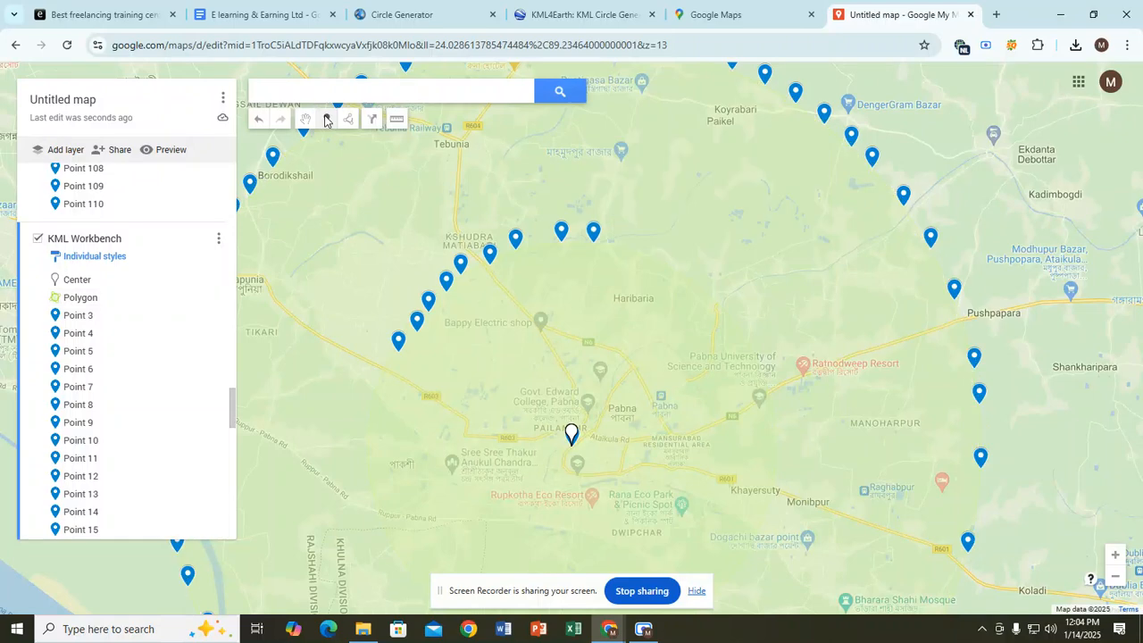
{"action": "left_click", "coordinate": [623, 252]}
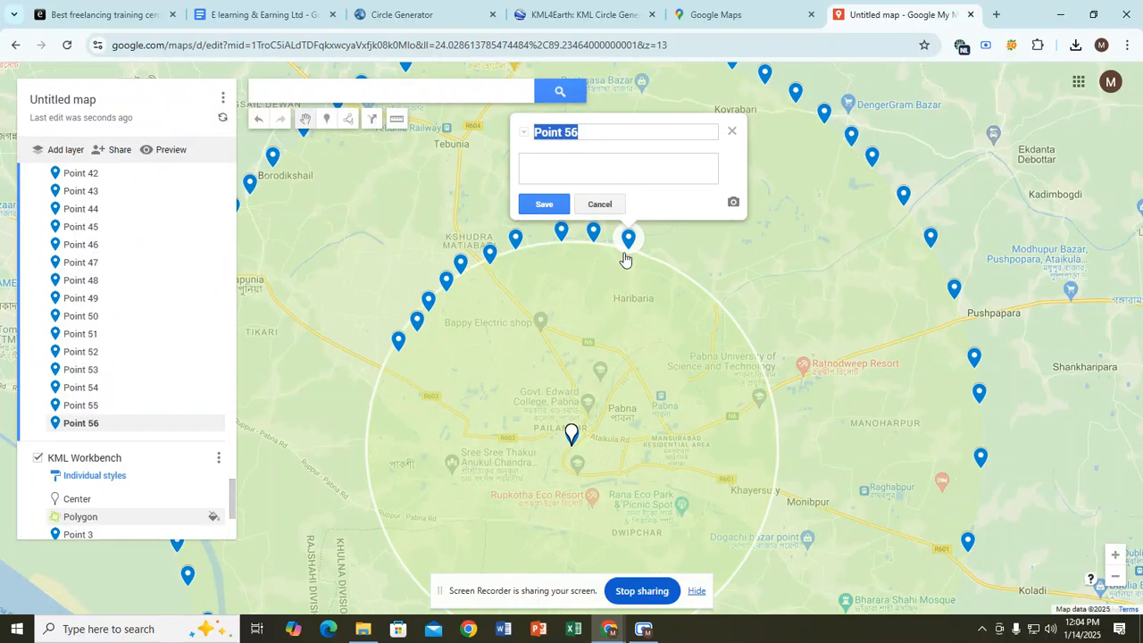
{"action": "left_click", "coordinate": [327, 120]}
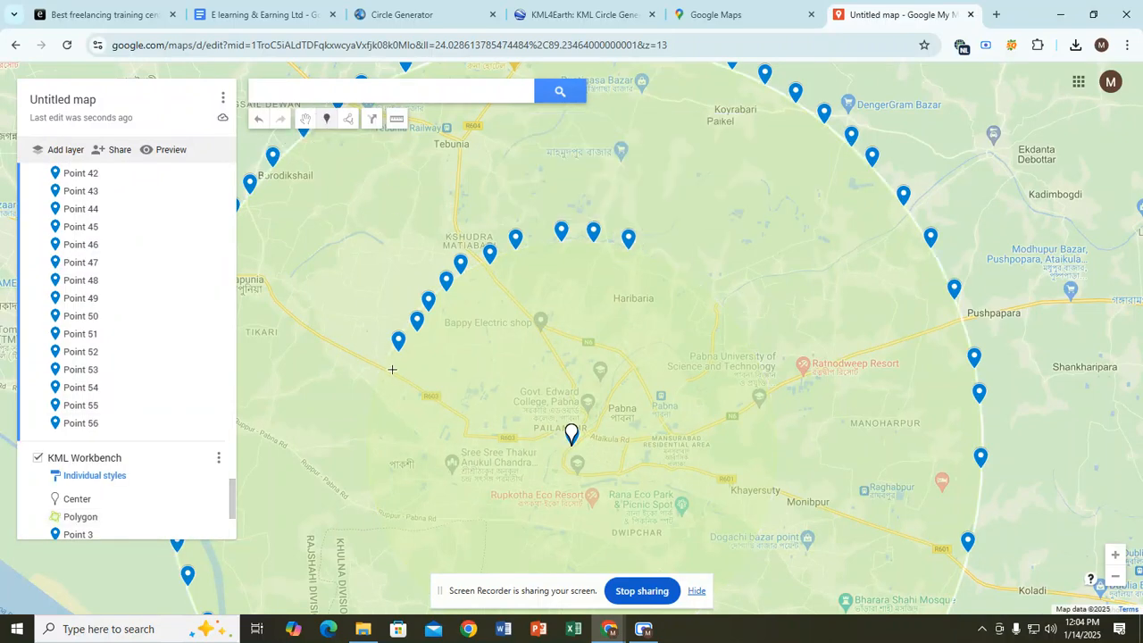
{"action": "left_click", "coordinate": [392, 369]}
{"action": "left_click", "coordinate": [327, 119]}
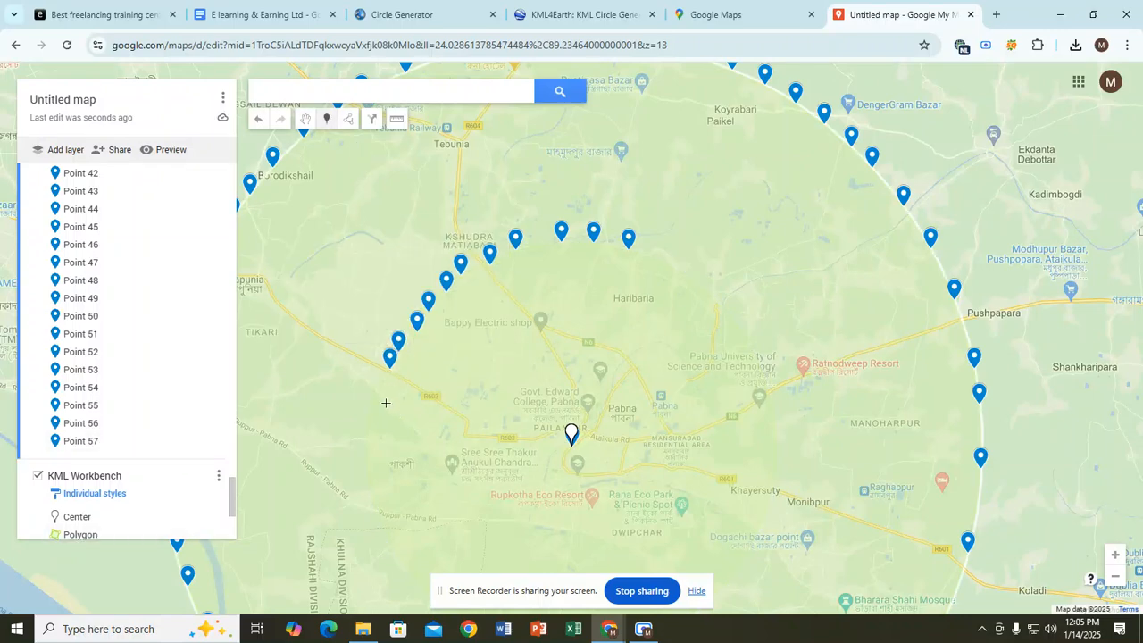
{"action": "left_click", "coordinate": [383, 384]}
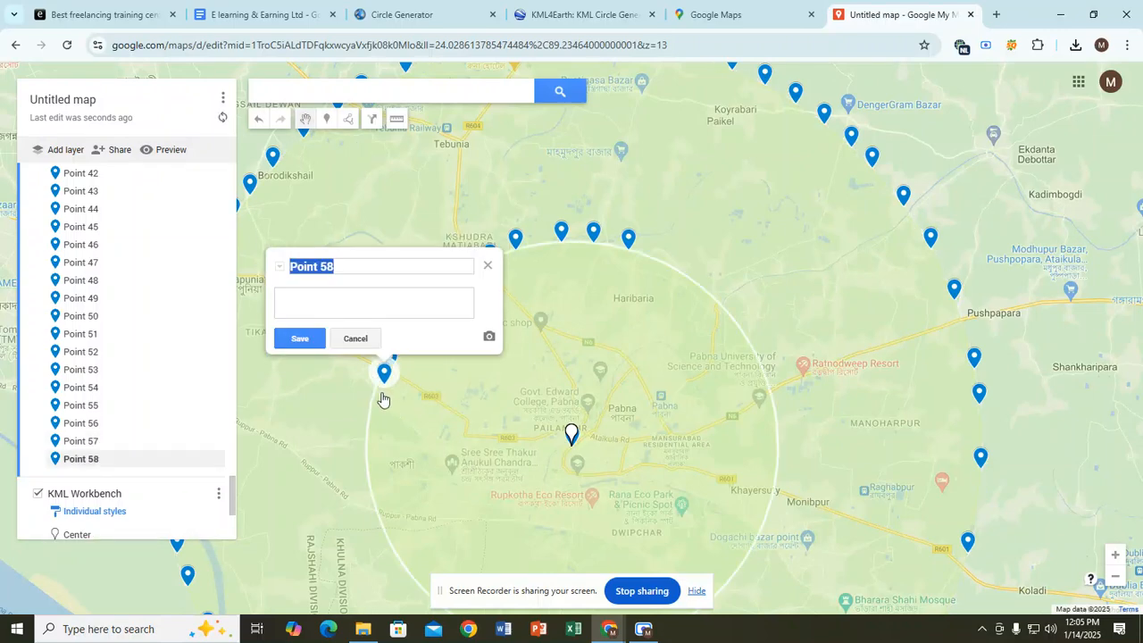
{"action": "left_click", "coordinate": [327, 120]}
{"action": "left_click", "coordinate": [378, 403]}
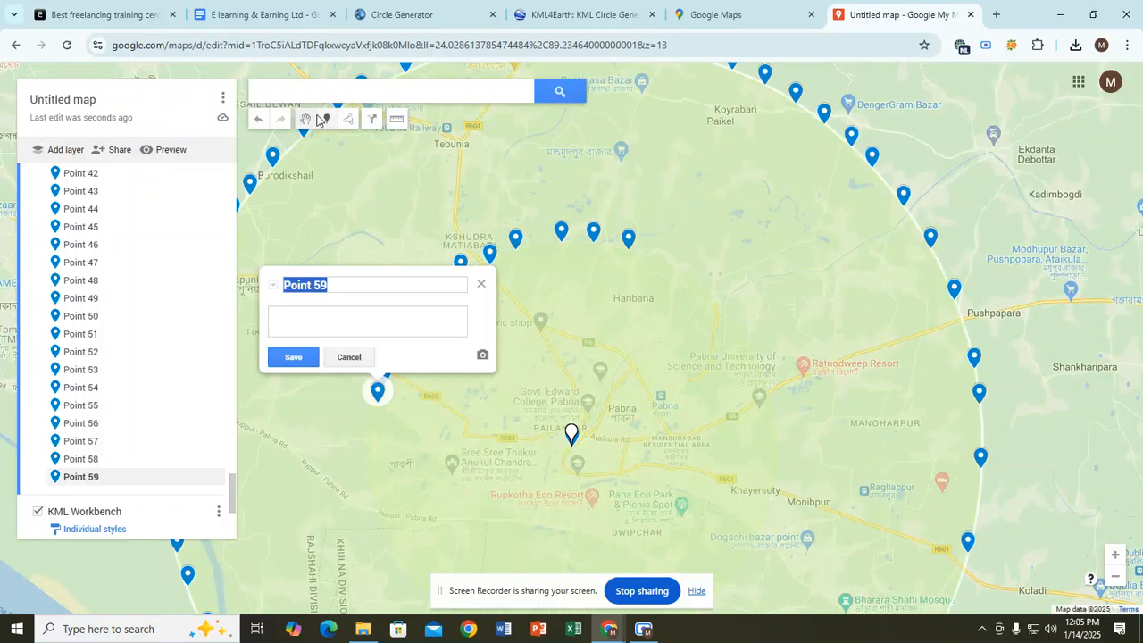
Step: Add four more markers on the northern, north-eastern and western rim, then pan south
{"action": "left_click", "coordinate": [327, 120]}
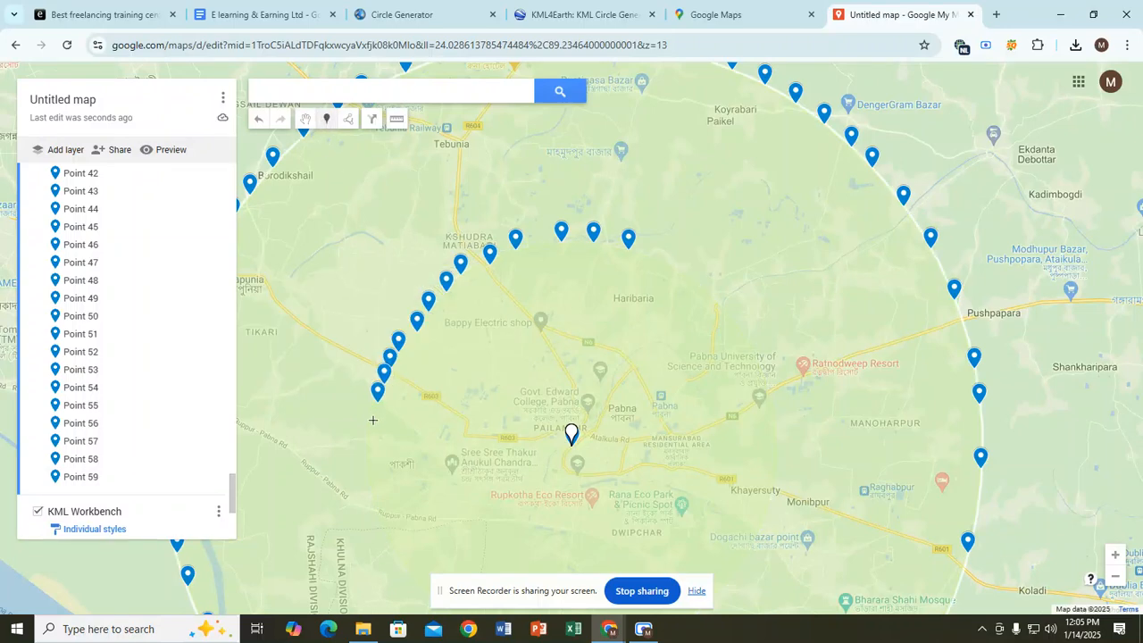
{"action": "left_click", "coordinate": [664, 263]}
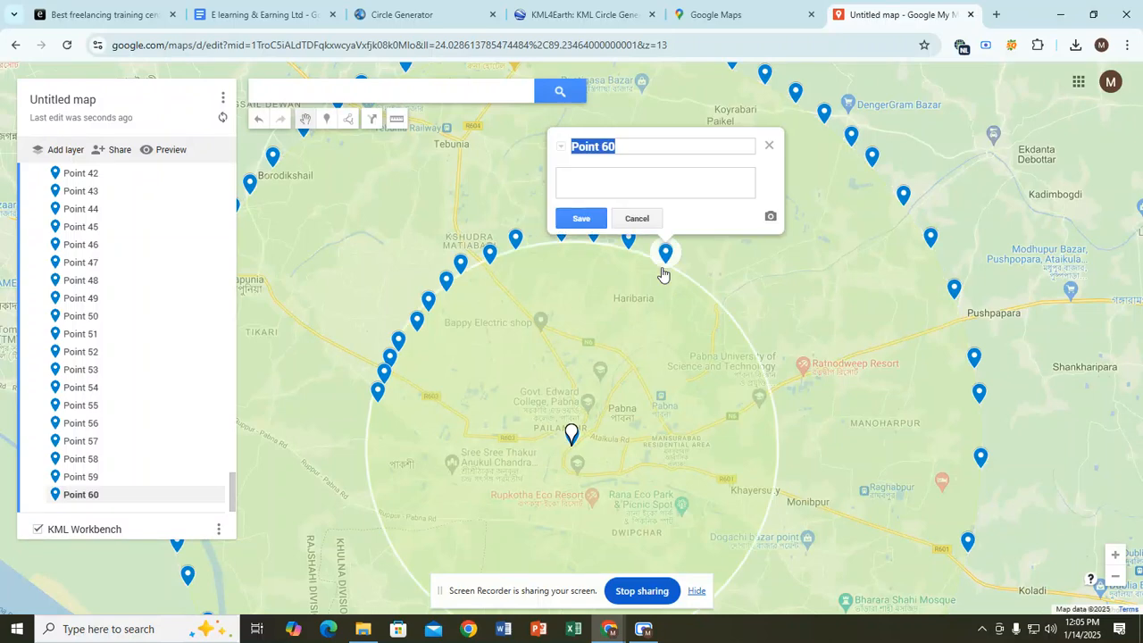
{"action": "left_click", "coordinate": [327, 119]}
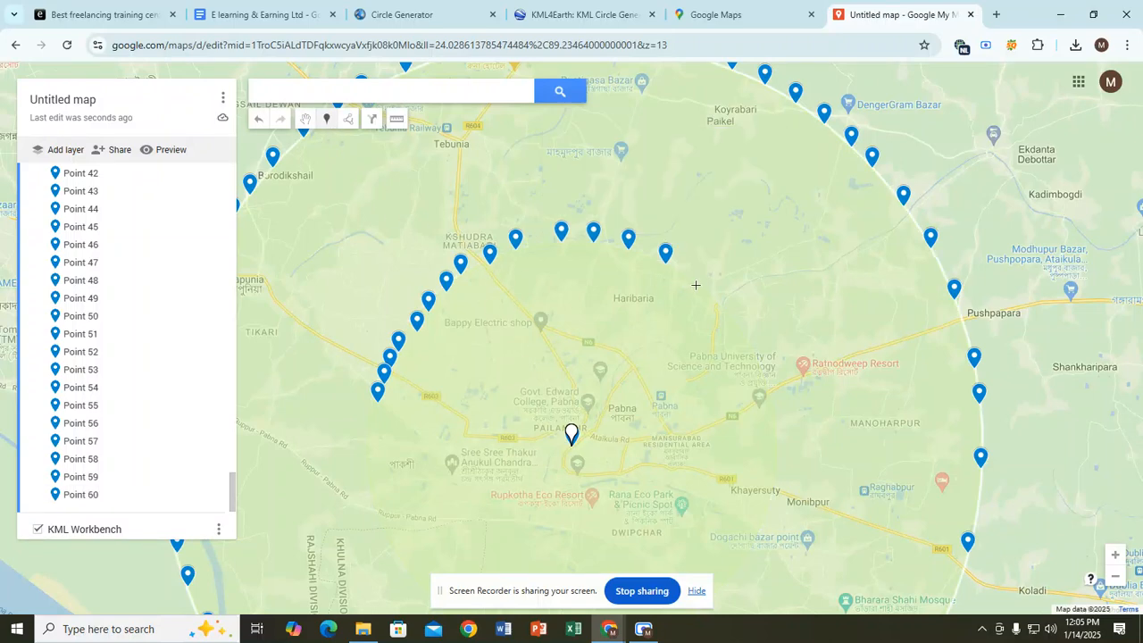
{"action": "left_click", "coordinate": [696, 285]}
{"action": "left_click", "coordinate": [327, 119]}
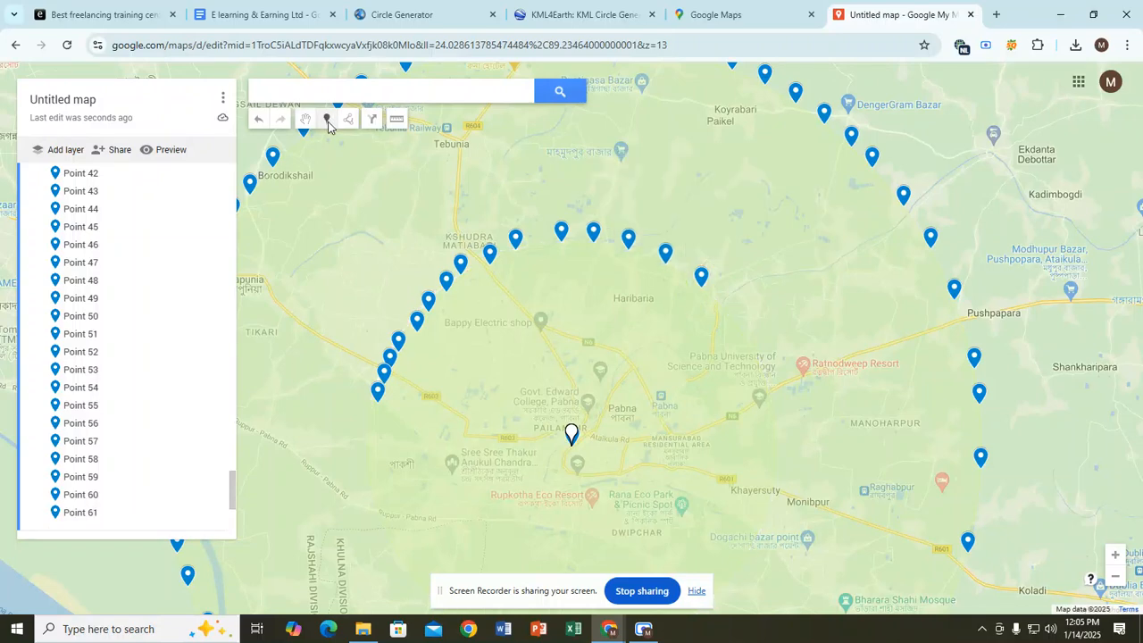
{"action": "left_click", "coordinate": [724, 313]}
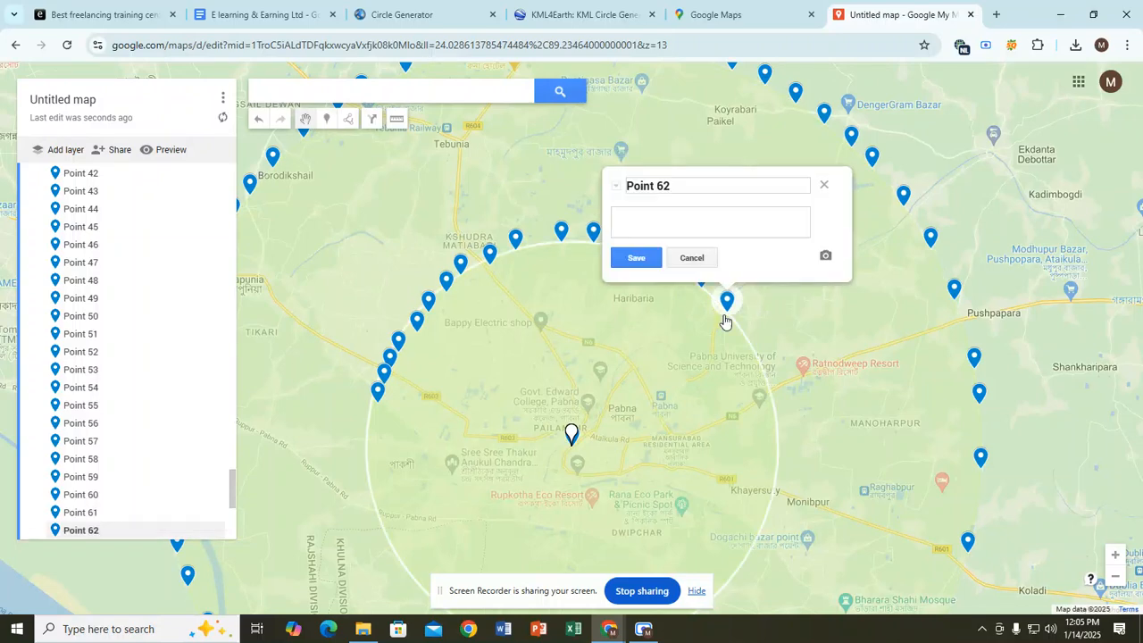
{"action": "left_click", "coordinate": [327, 120]}
{"action": "left_click", "coordinate": [370, 424]}
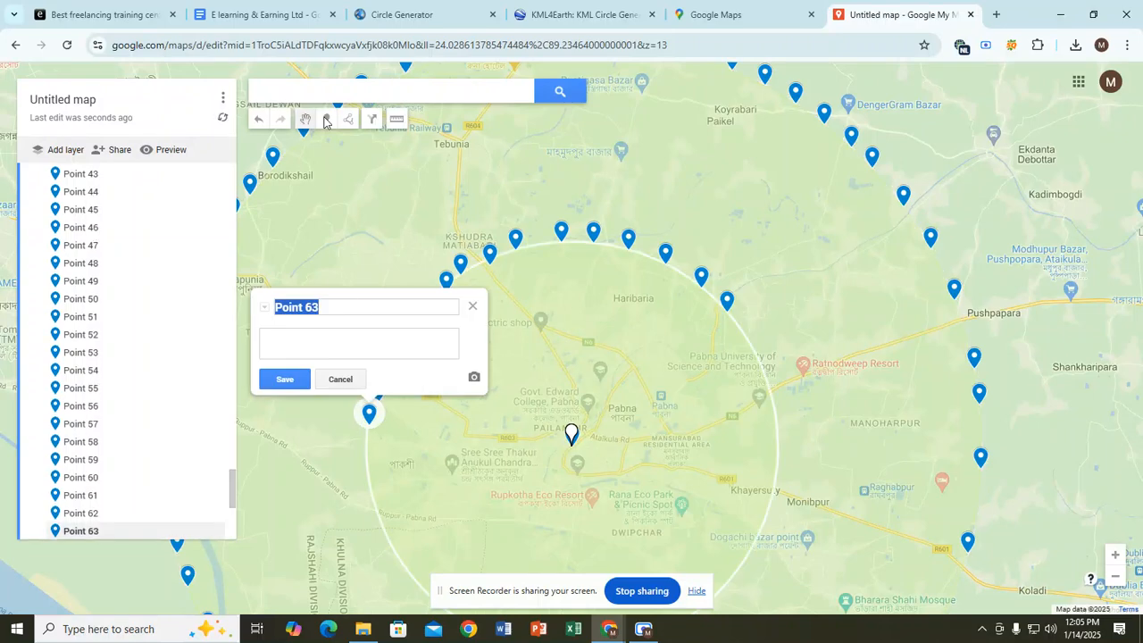
{"action": "left_click", "coordinate": [327, 120]}
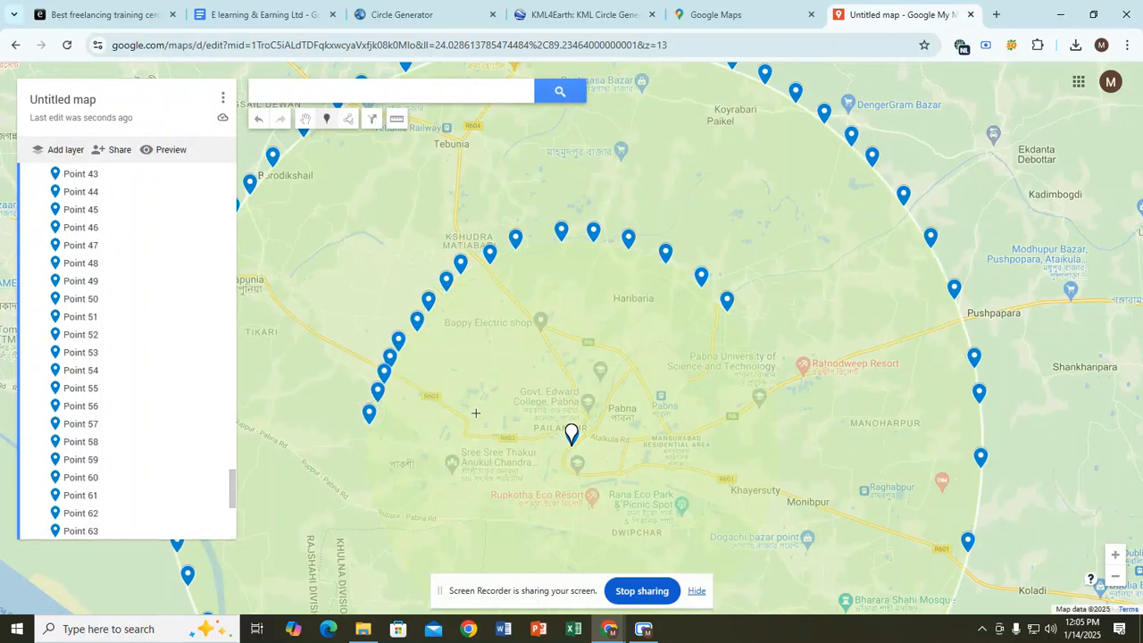
{"action": "left_click", "coordinate": [305, 118]}
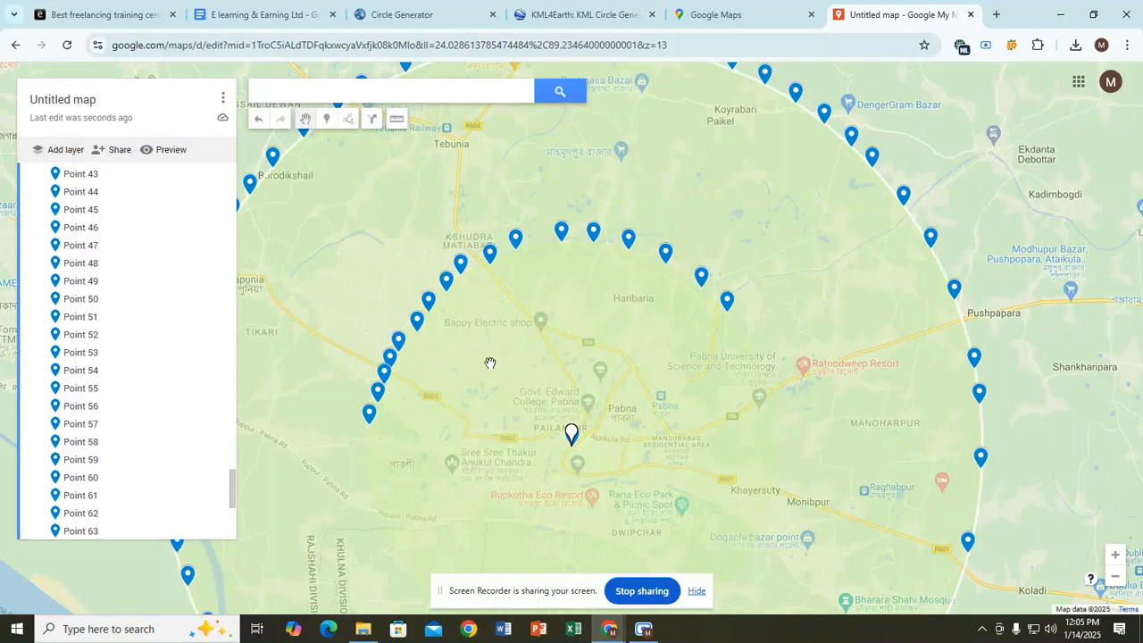
{"action": "left_click_drag", "start_coordinate": [513, 374], "coordinate": [560, 227]}
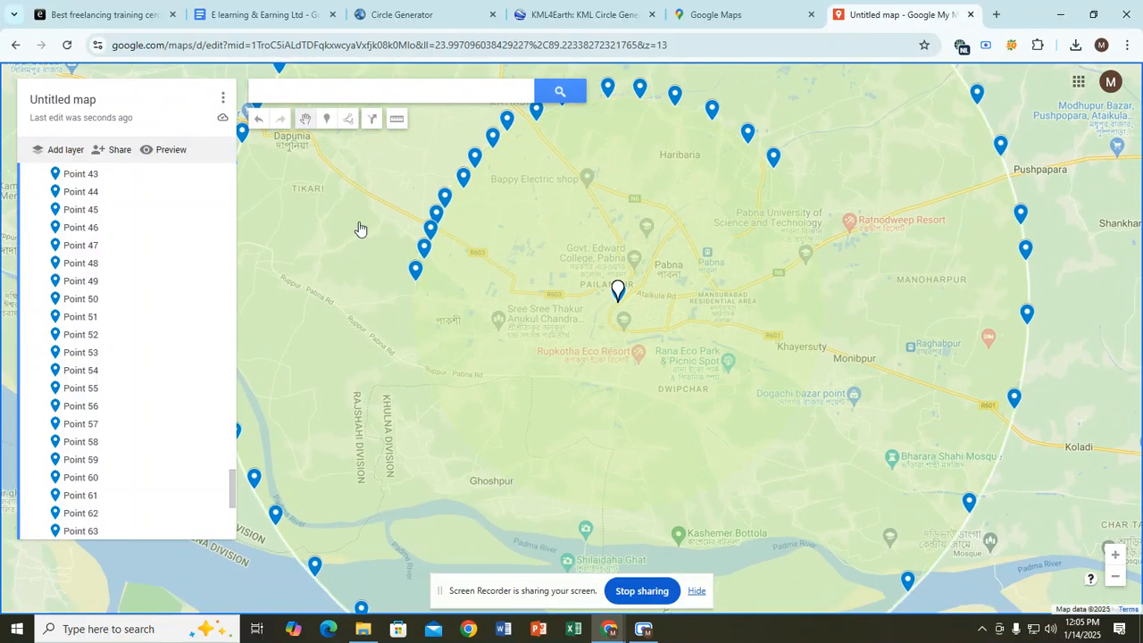
Step: Place seven markers down the inner circle's western and south-western edge
{"action": "left_click", "coordinate": [327, 118]}
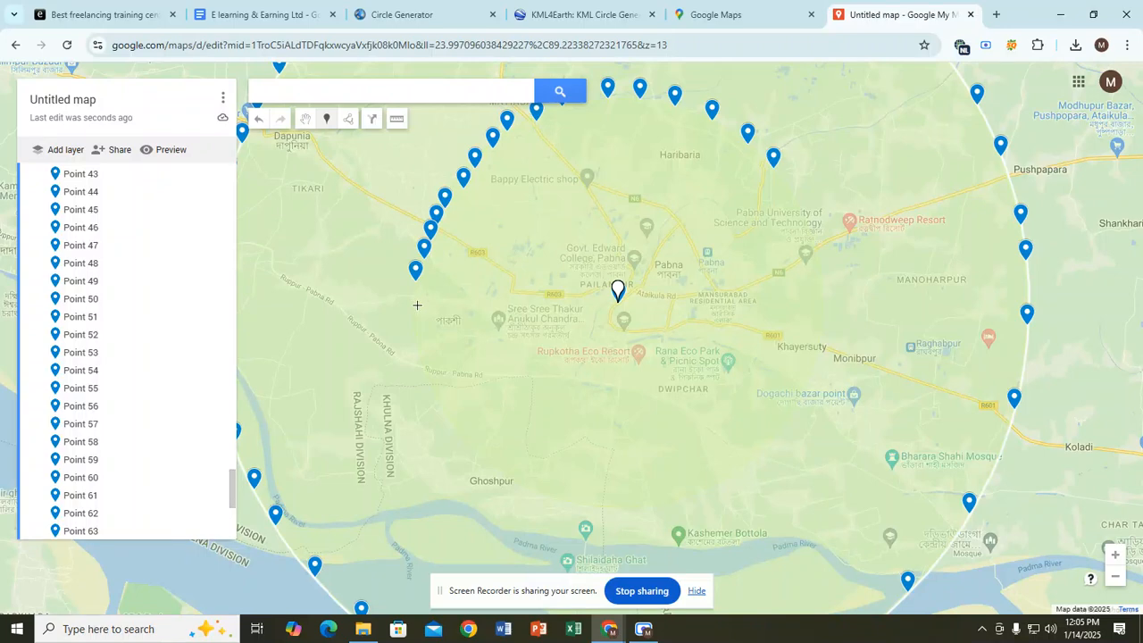
{"action": "left_click", "coordinate": [414, 305]}
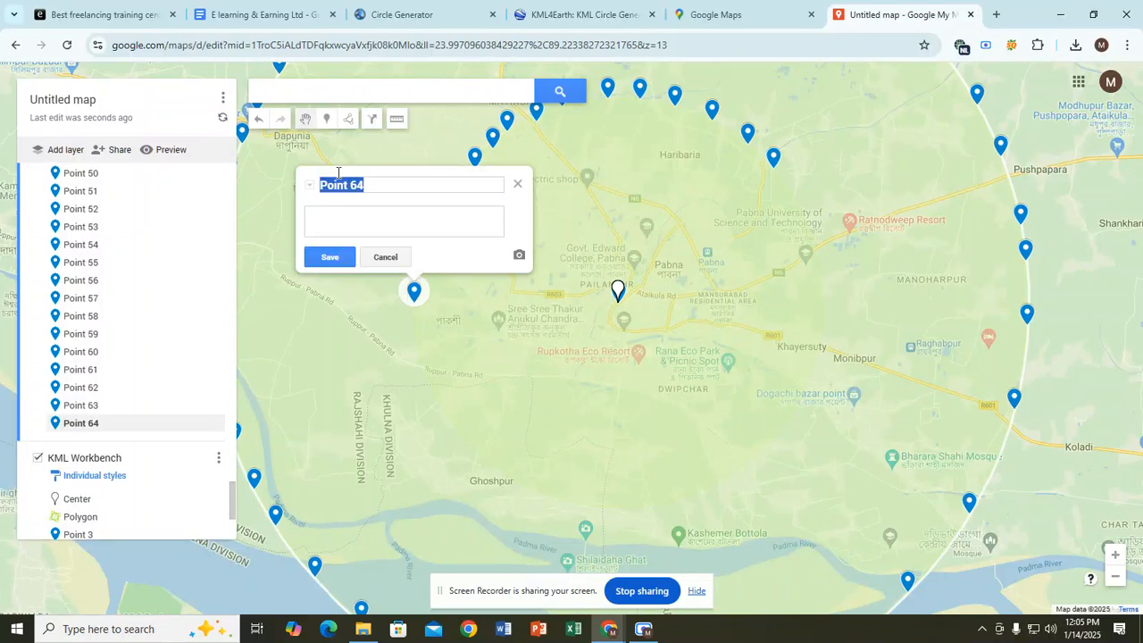
{"action": "left_click", "coordinate": [327, 119]}
{"action": "left_click", "coordinate": [416, 318]}
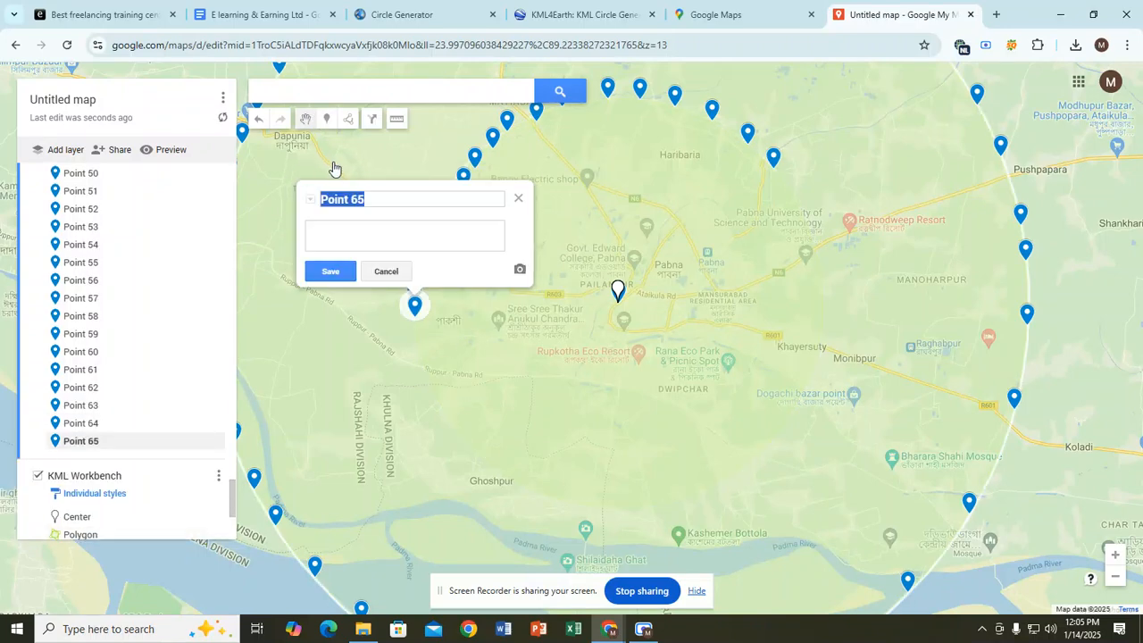
{"action": "left_click", "coordinate": [327, 119]}
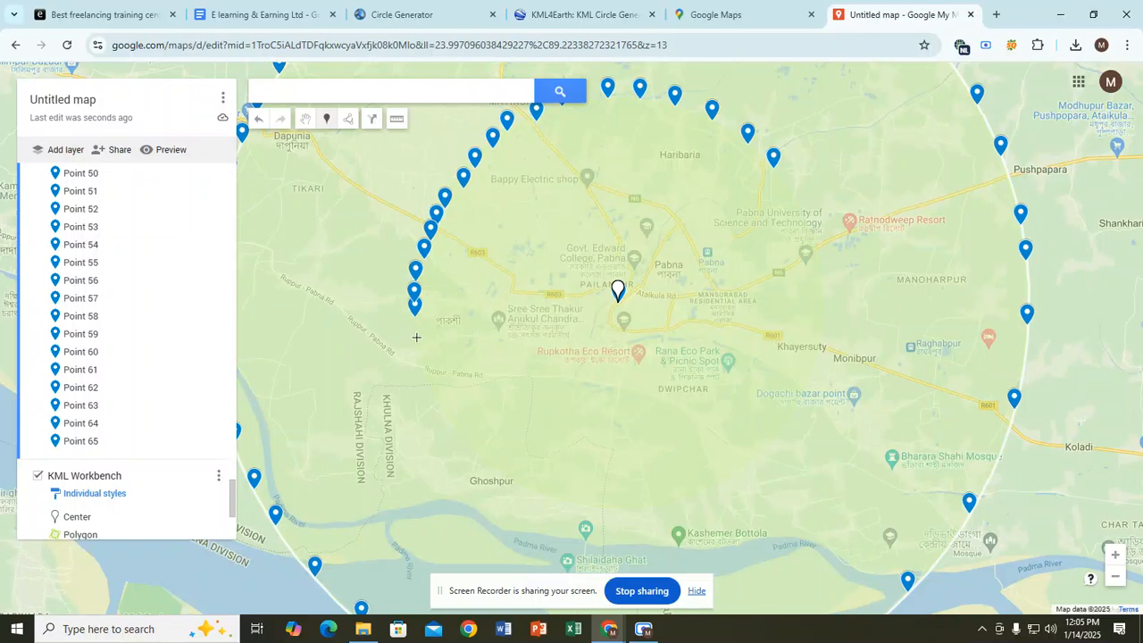
{"action": "left_click", "coordinate": [418, 336]}
{"action": "left_click", "coordinate": [327, 119]}
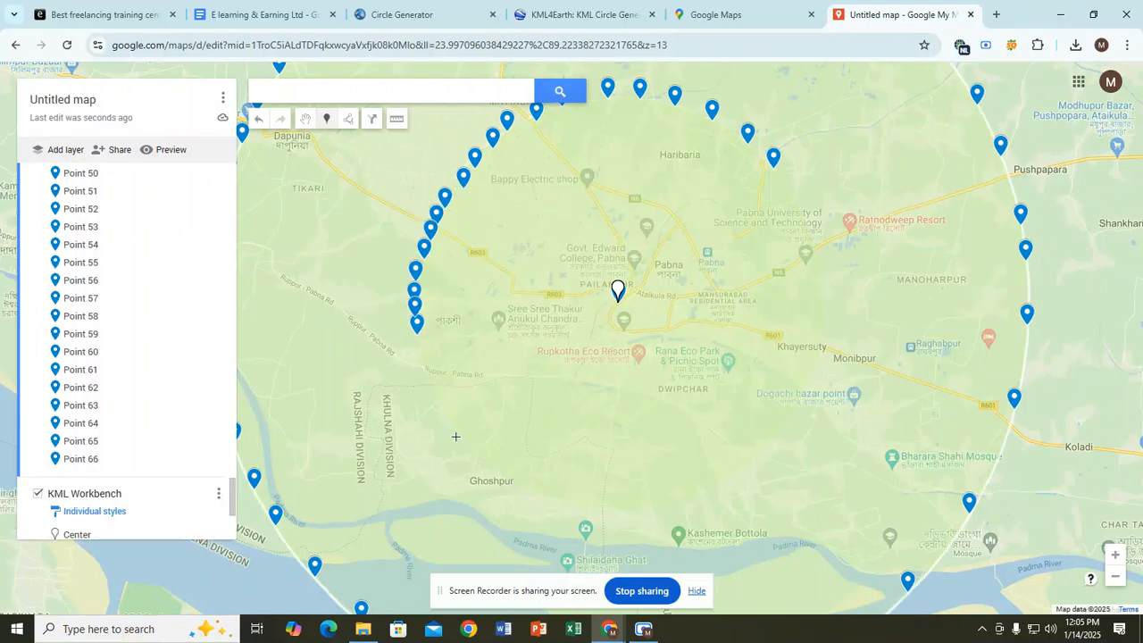
{"action": "left_click", "coordinate": [425, 365]}
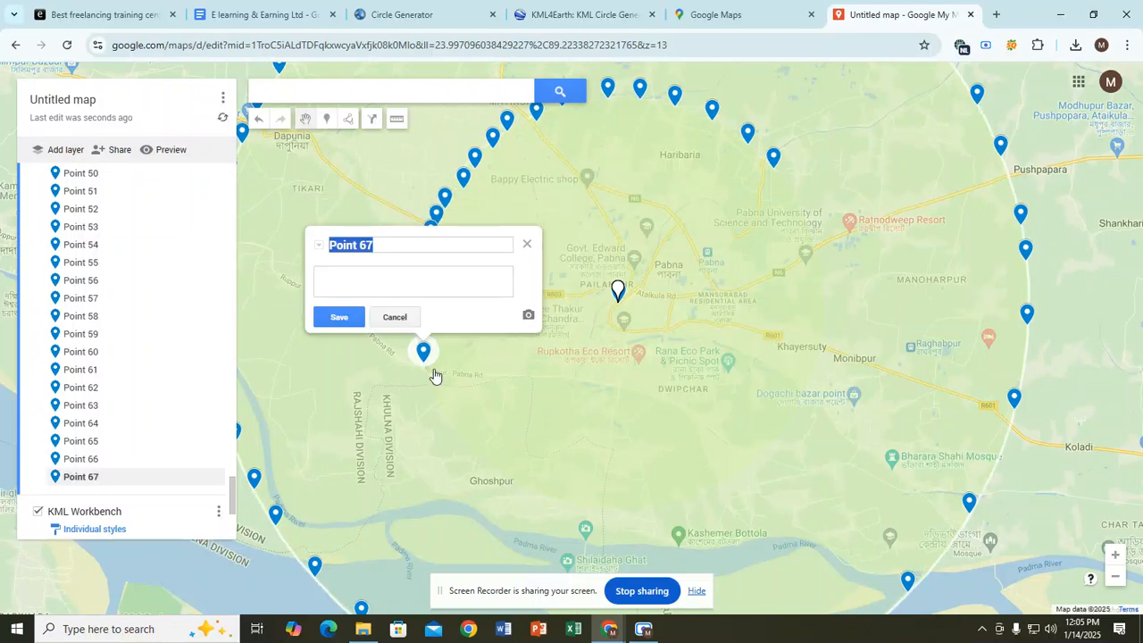
{"action": "left_click", "coordinate": [327, 119]}
{"action": "left_click", "coordinate": [434, 386]}
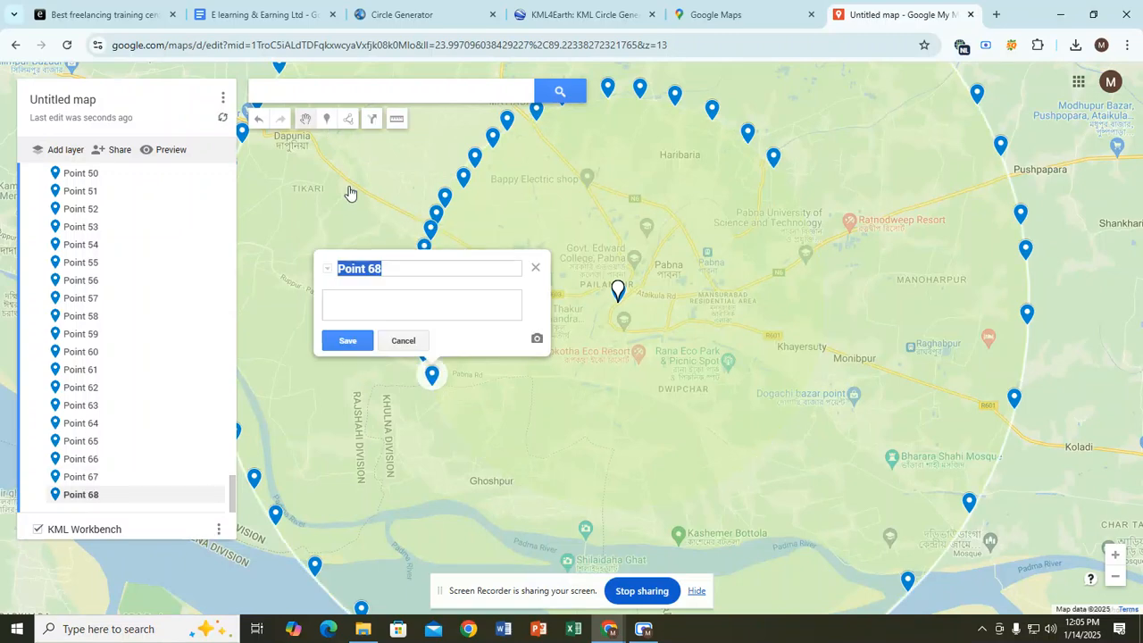
{"action": "left_click", "coordinate": [327, 119]}
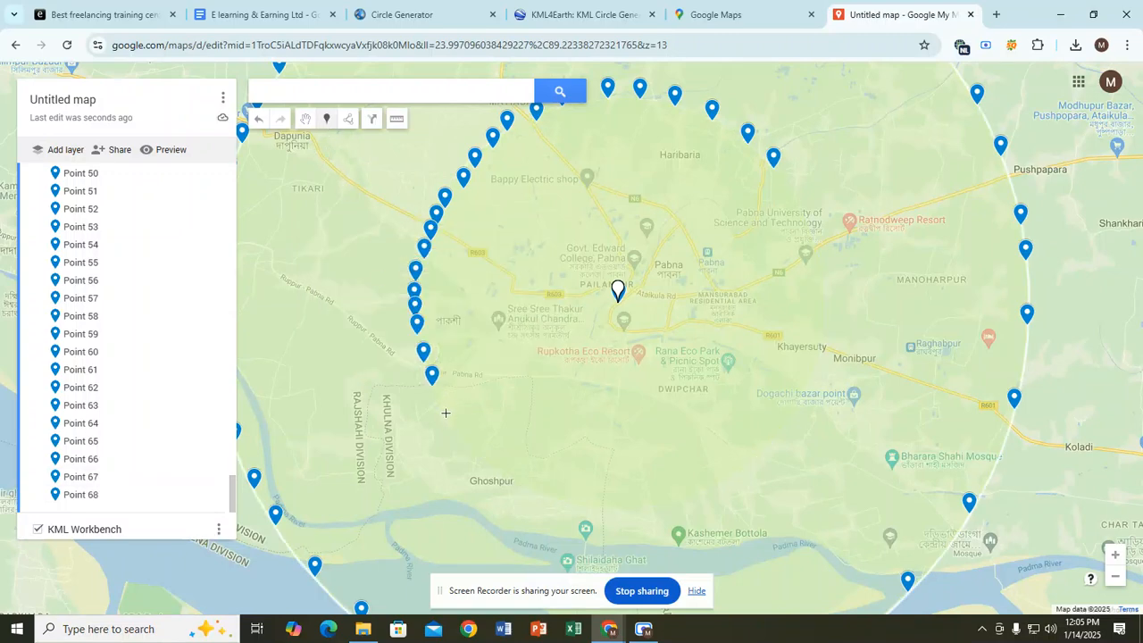
{"action": "left_click", "coordinate": [446, 413]}
{"action": "left_click", "coordinate": [327, 119]}
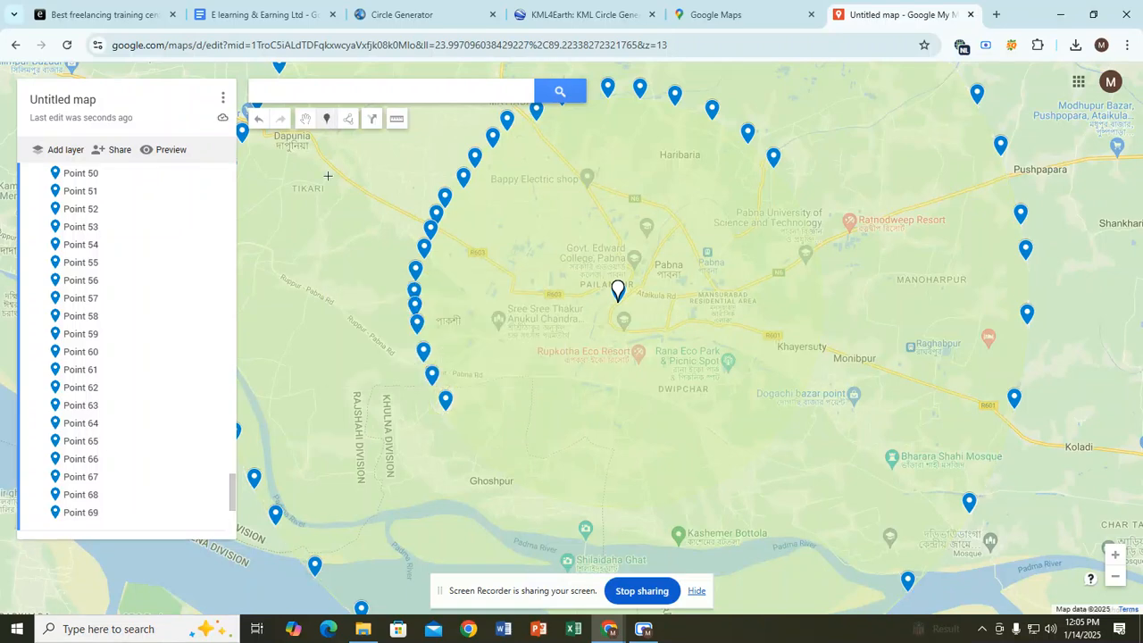
{"action": "left_click", "coordinate": [464, 441]}
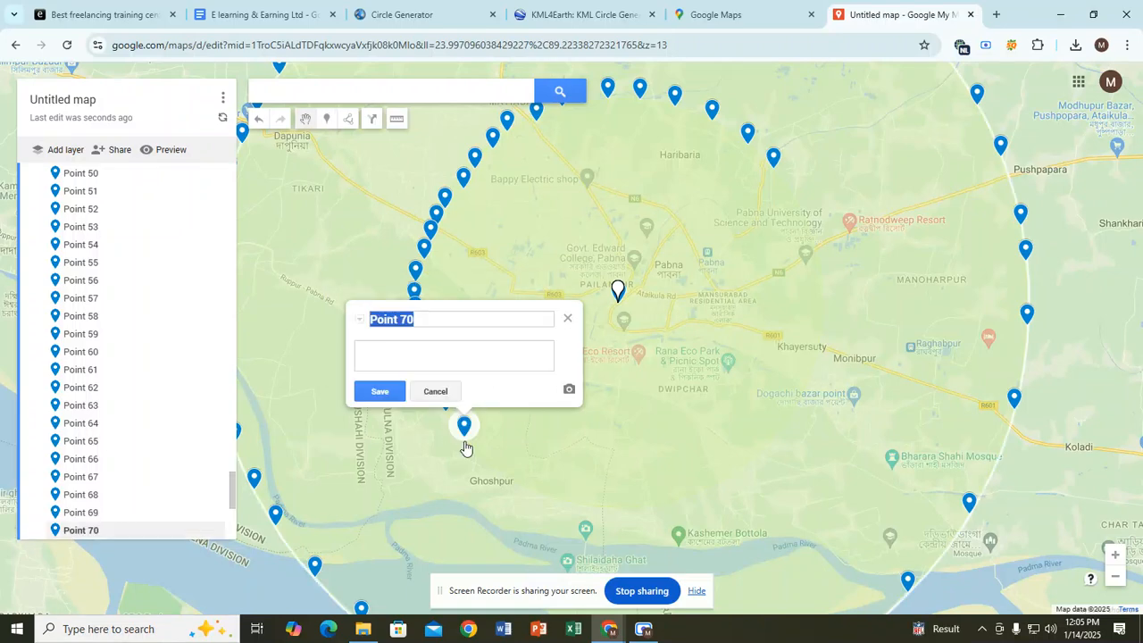
{"action": "left_click", "coordinate": [327, 119]}
Step: Add five markers along the southern edge, starting near Ghoshpur
{"action": "left_click", "coordinate": [504, 475]}
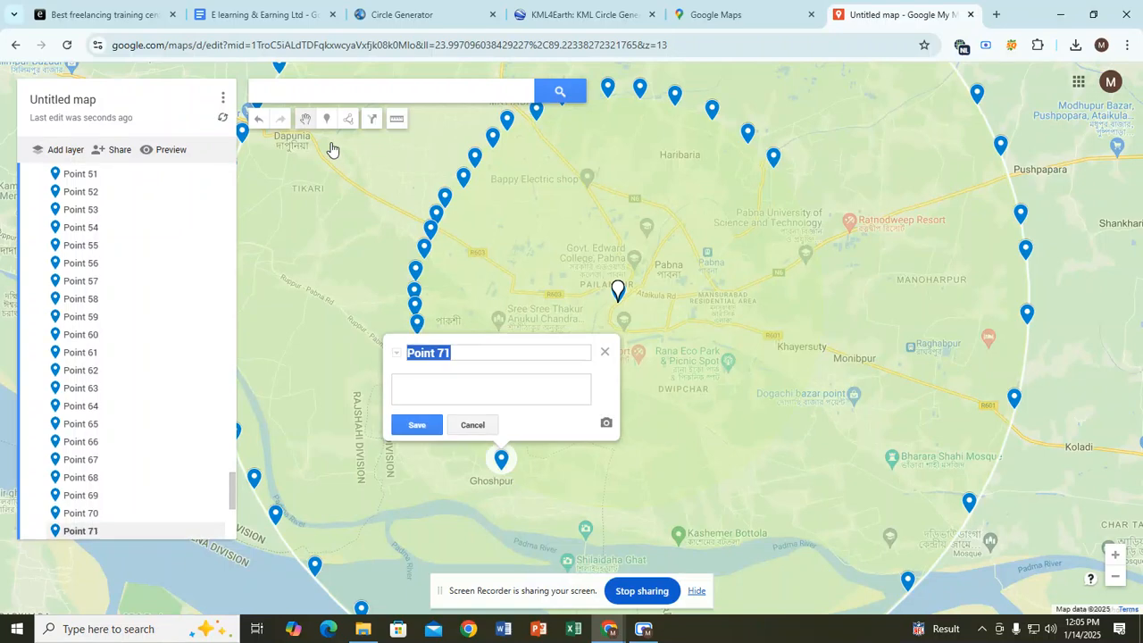
{"action": "left_click", "coordinate": [327, 119]}
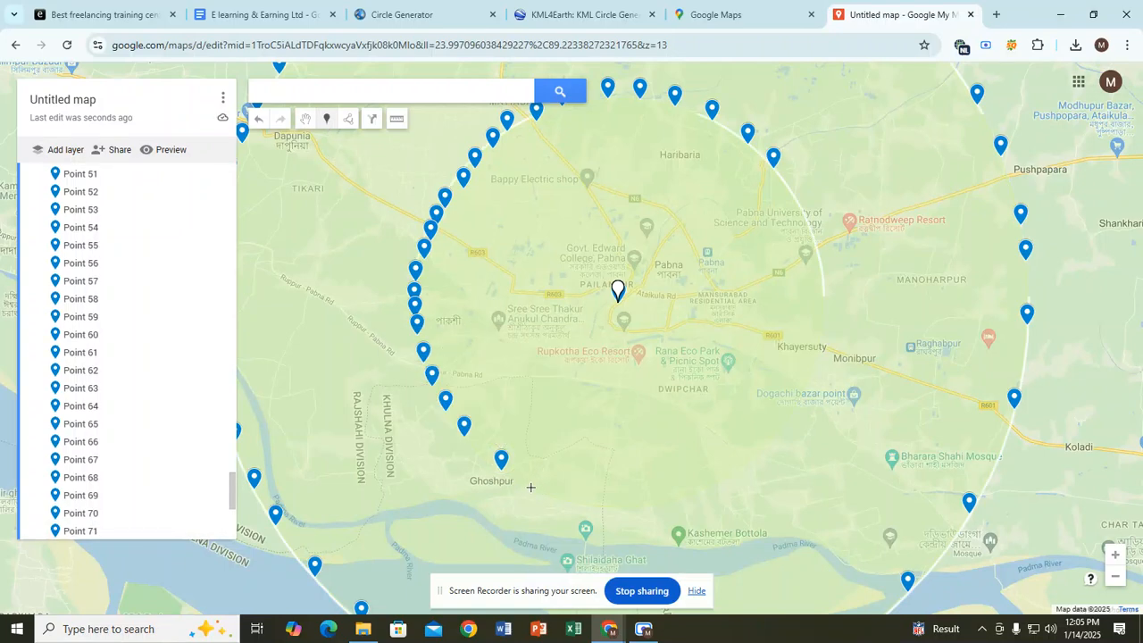
{"action": "left_click", "coordinate": [530, 485]}
{"action": "left_click", "coordinate": [327, 118]}
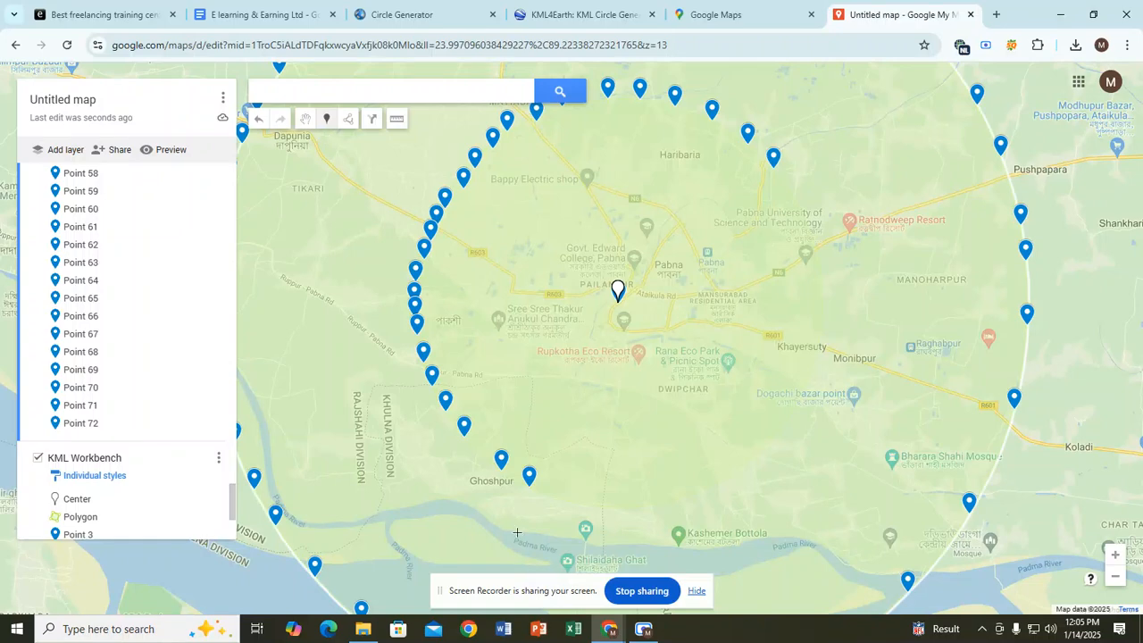
{"action": "left_click", "coordinate": [564, 506]}
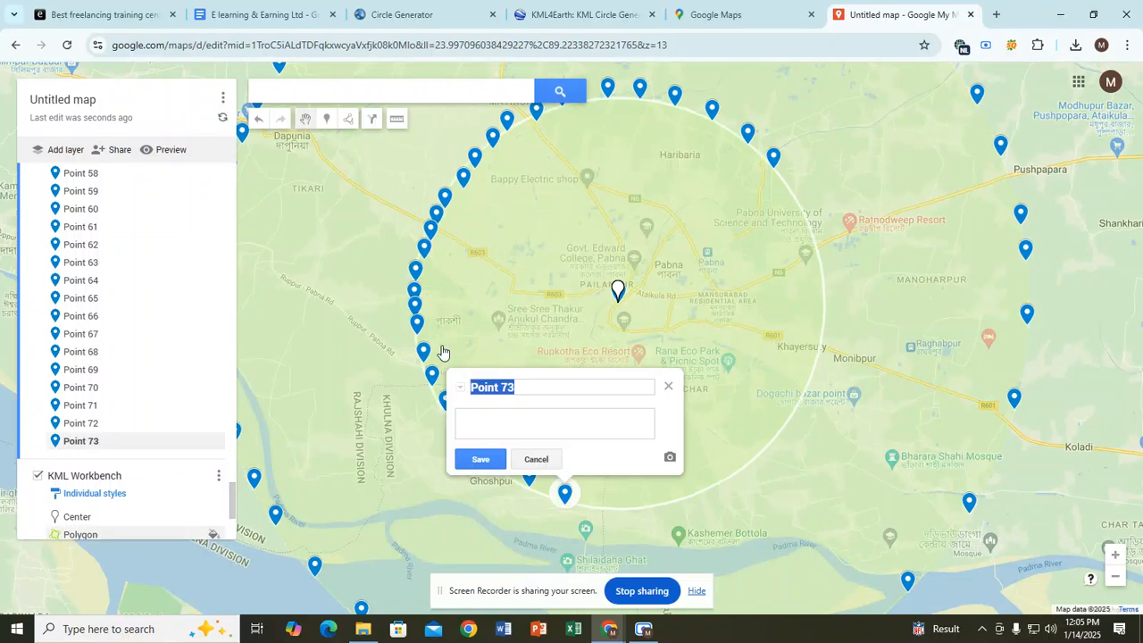
{"action": "left_click", "coordinate": [326, 118]}
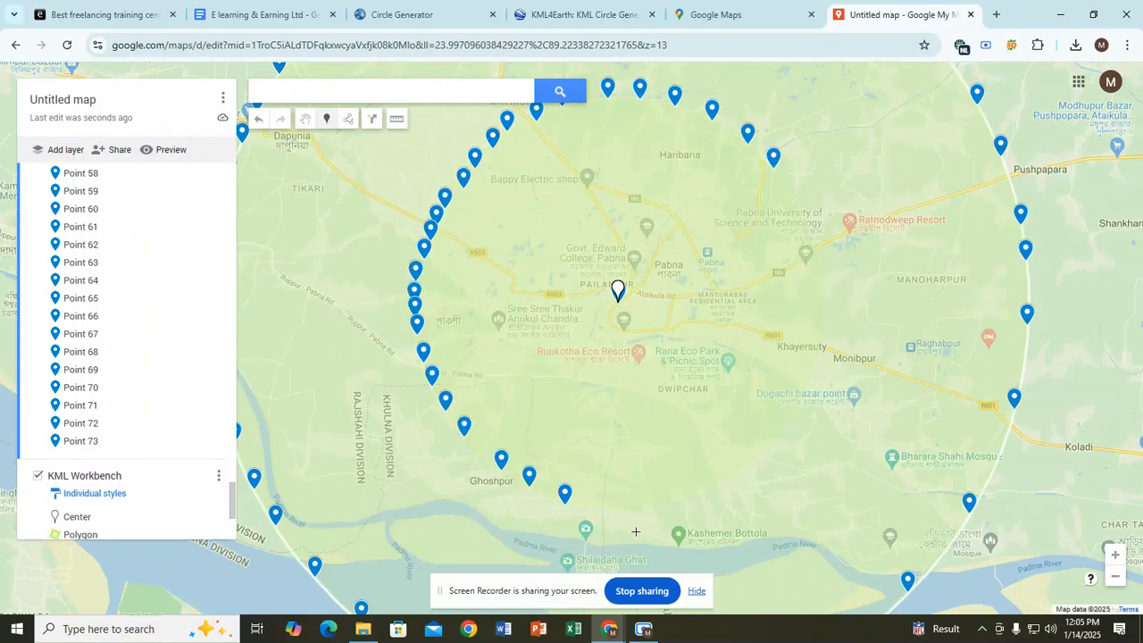
{"action": "left_click", "coordinate": [604, 508]}
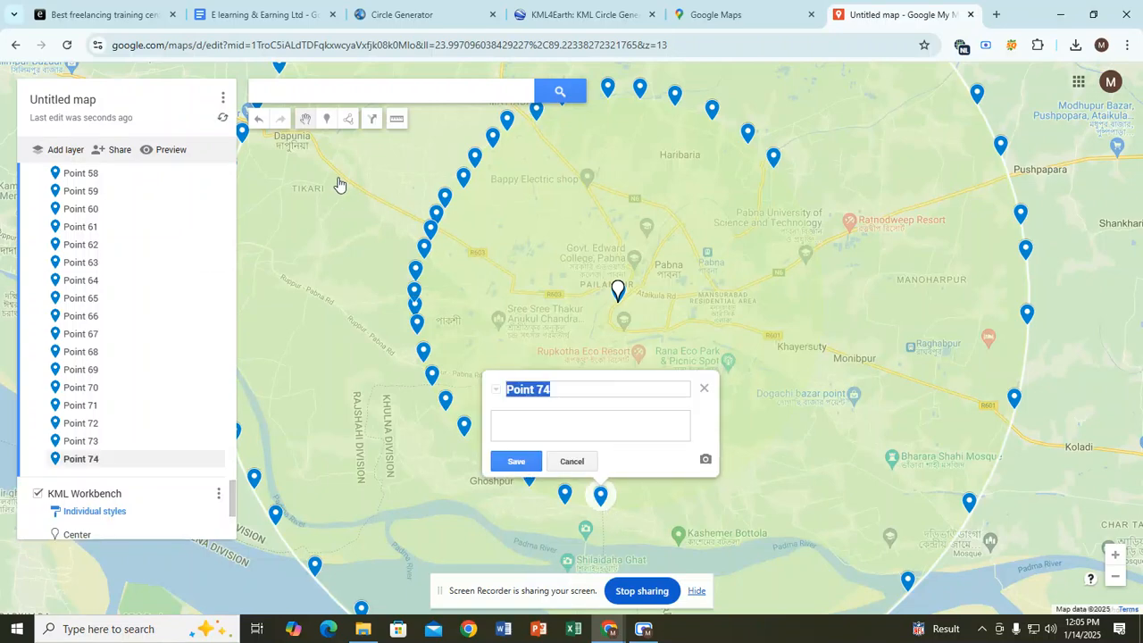
{"action": "left_click", "coordinate": [327, 119]}
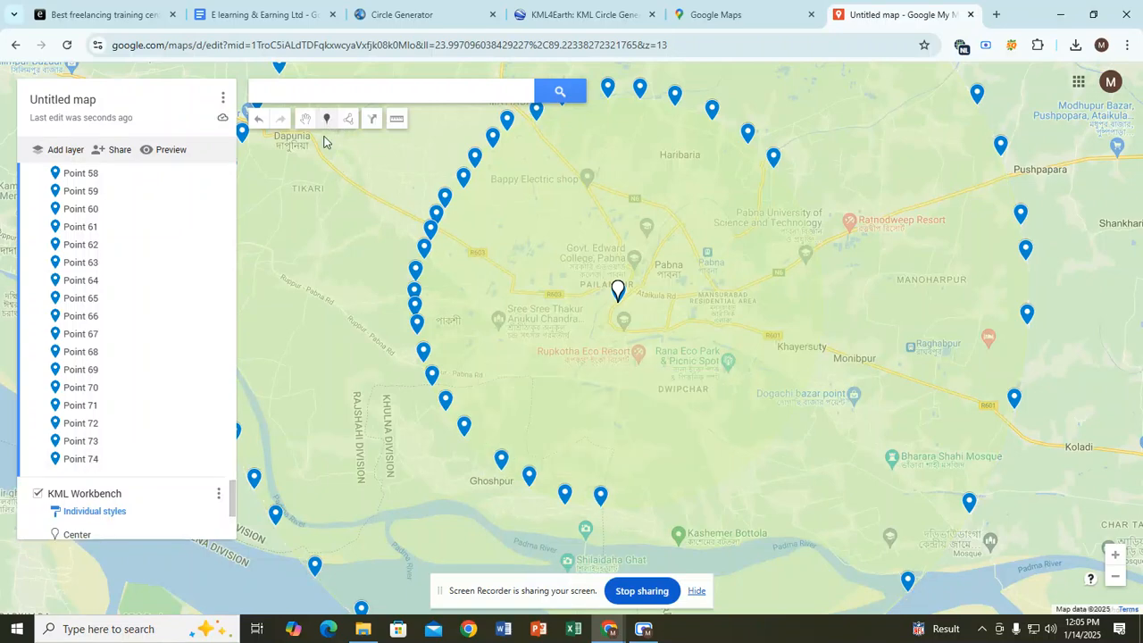
{"action": "left_click", "coordinate": [635, 506]}
{"action": "left_click", "coordinate": [326, 120]}
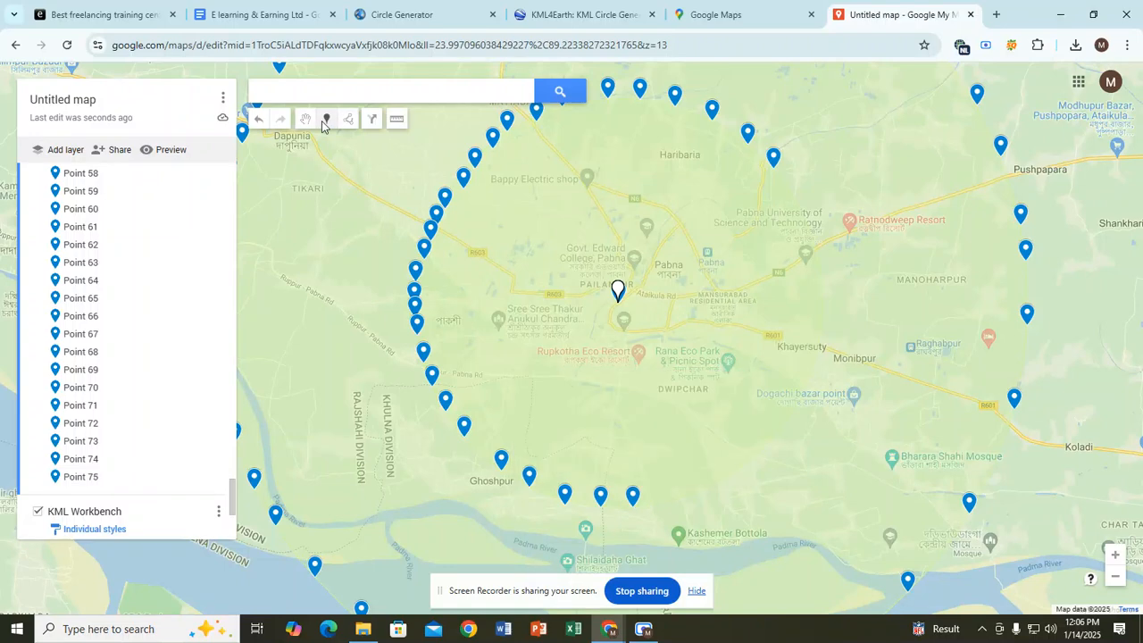
Step: Mark the circle's south-eastern edge up to Point 80 on the eastern side
{"action": "left_click", "coordinate": [670, 500]}
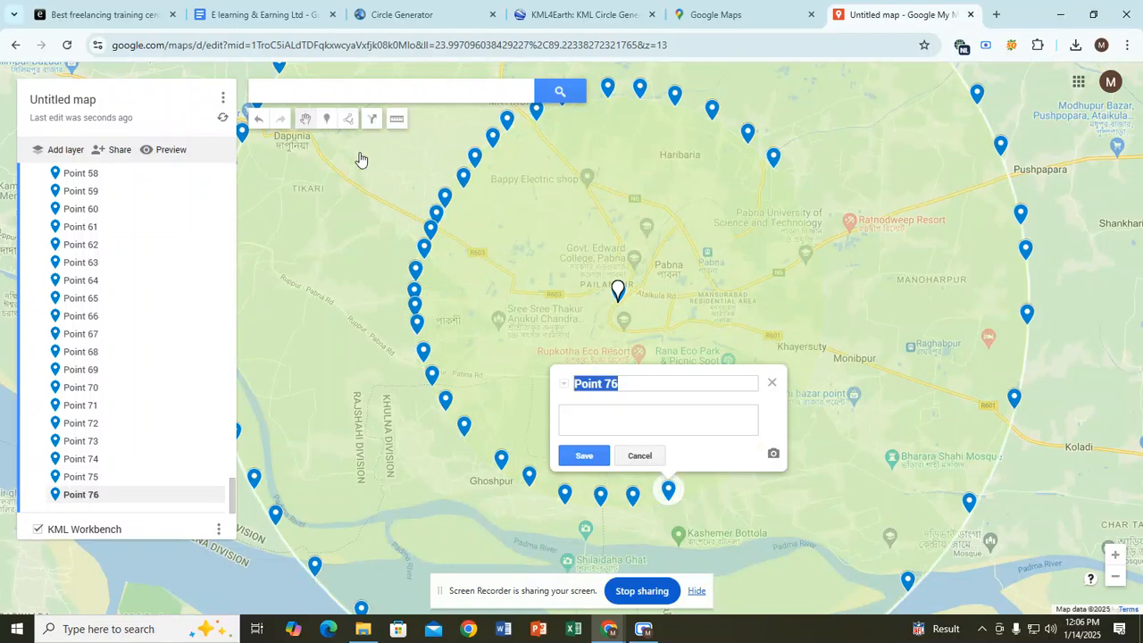
{"action": "left_click", "coordinate": [326, 119]}
{"action": "left_click", "coordinate": [715, 483]}
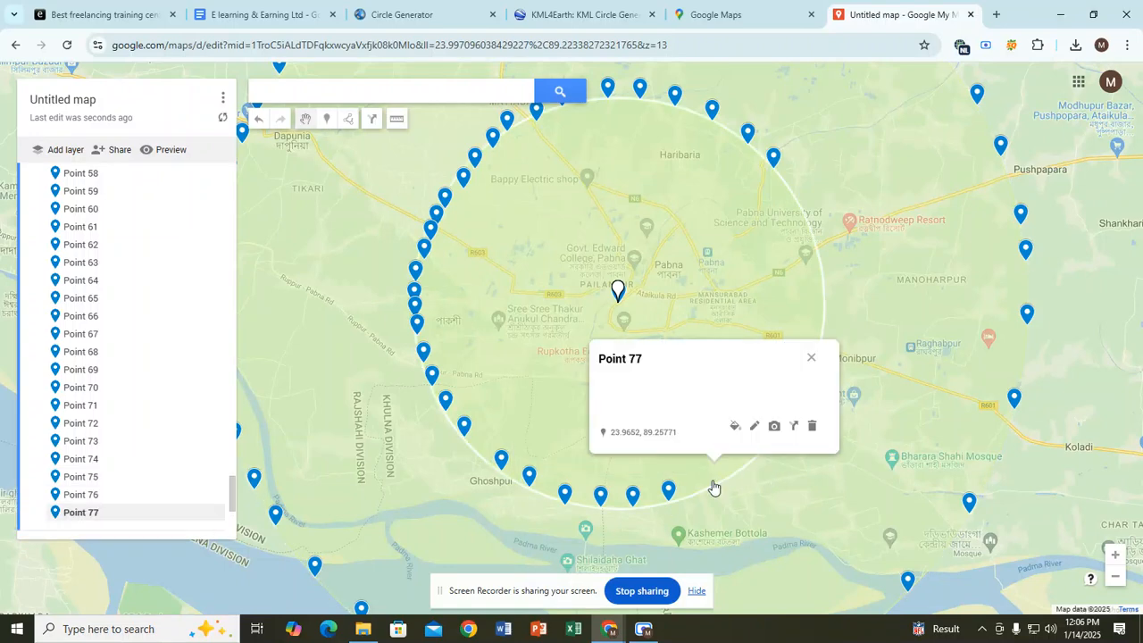
{"action": "left_click", "coordinate": [327, 119]}
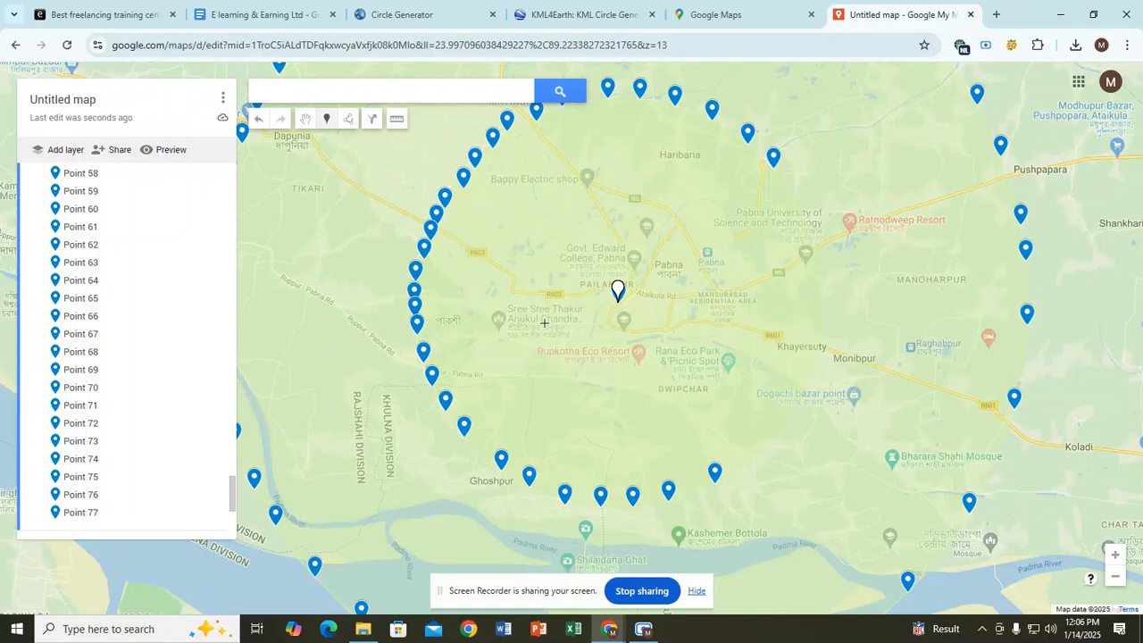
{"action": "left_click", "coordinate": [758, 442]}
{"action": "left_click", "coordinate": [327, 120]}
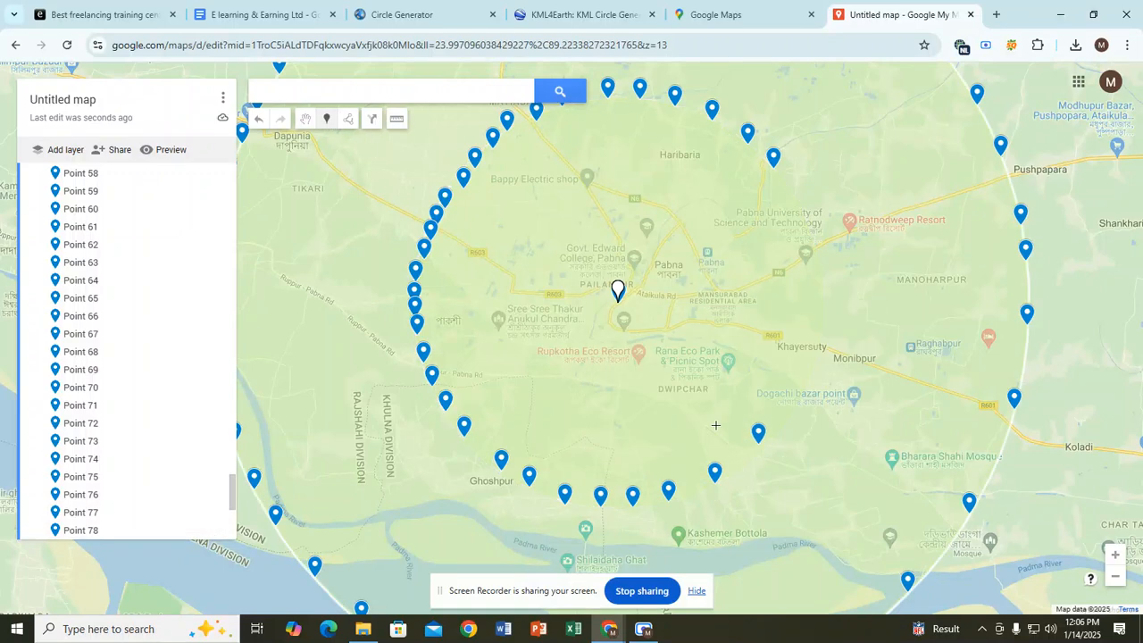
{"action": "left_click", "coordinate": [742, 463]}
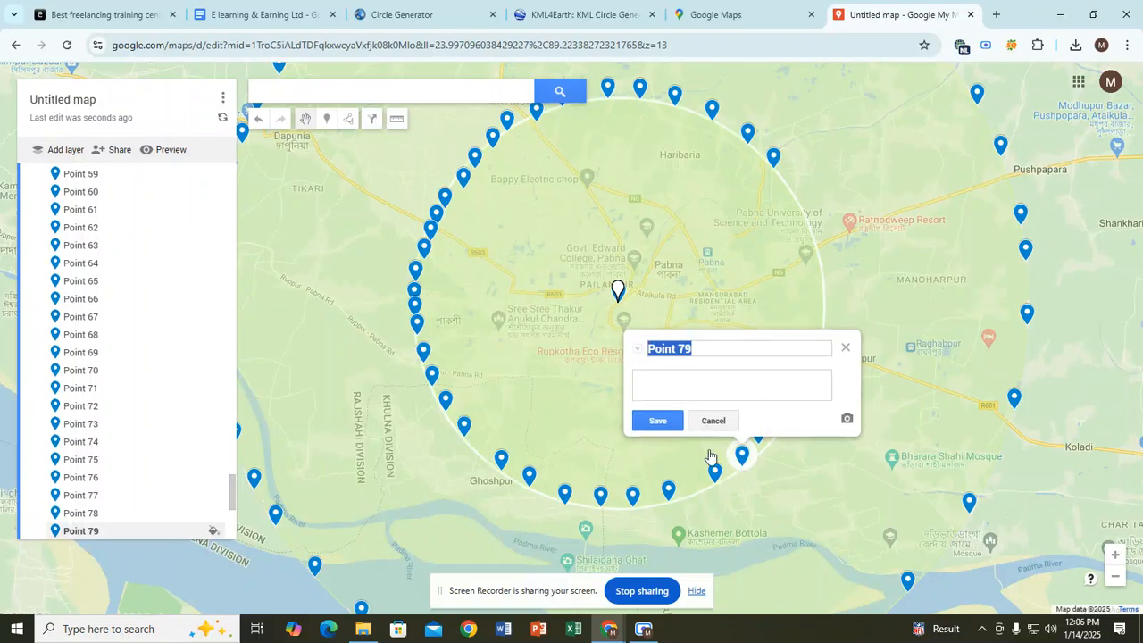
{"action": "left_click", "coordinate": [327, 119]}
{"action": "left_click", "coordinate": [789, 416]}
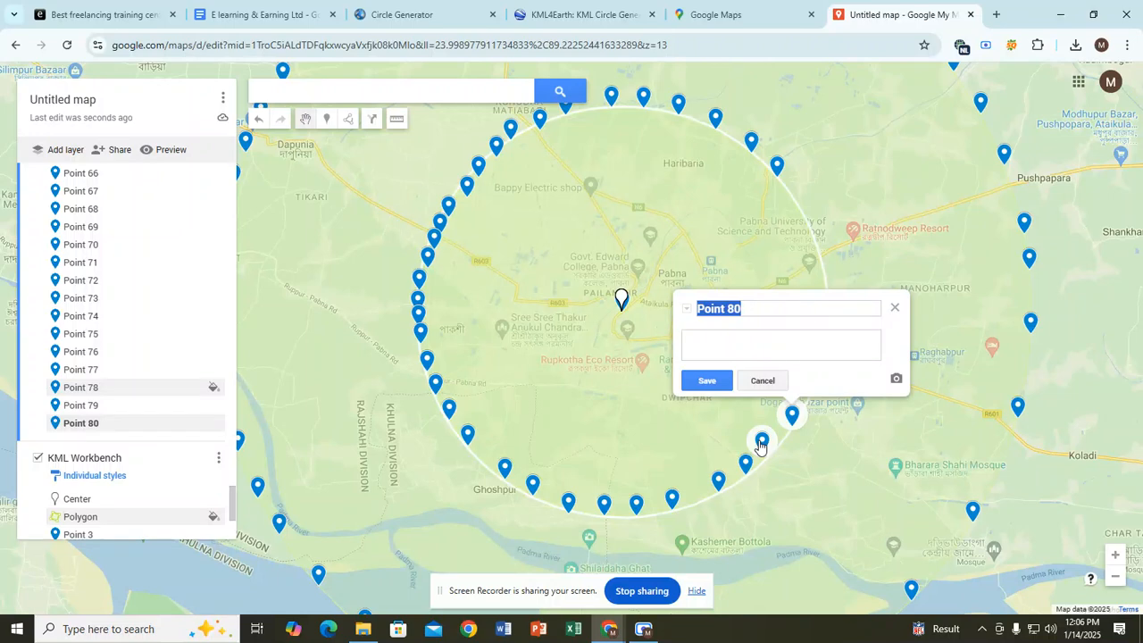
Step: Close the Point 80 name box and dismiss the Point 78 details without changes
{"action": "left_click", "coordinate": [895, 308]}
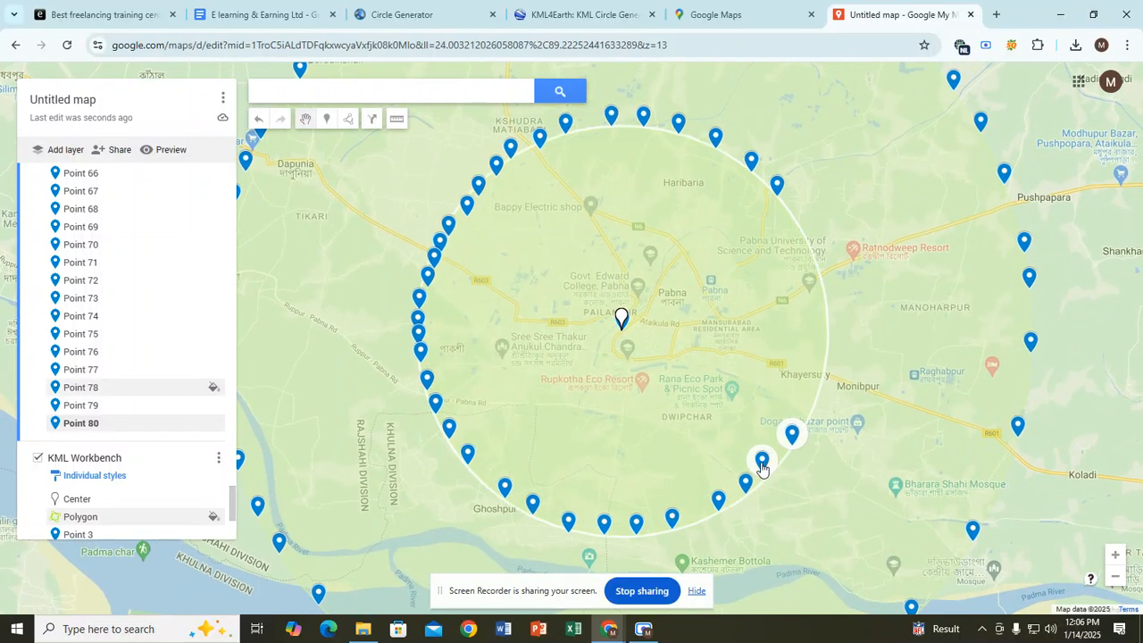
{"action": "left_click", "coordinate": [761, 466]}
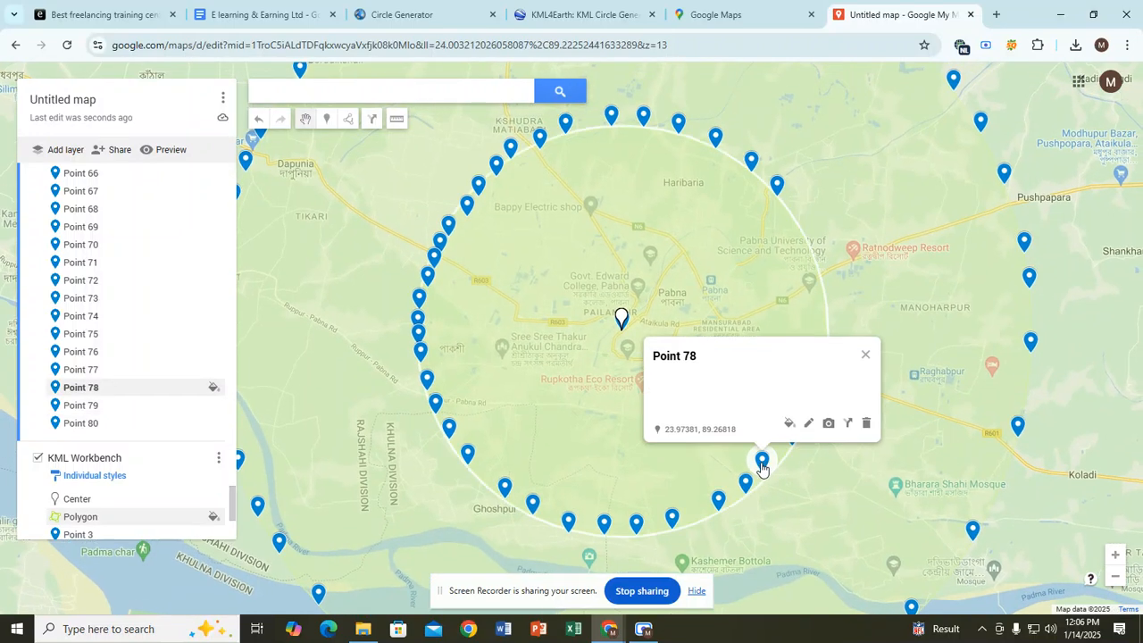
{"action": "left_click", "coordinate": [809, 424]}
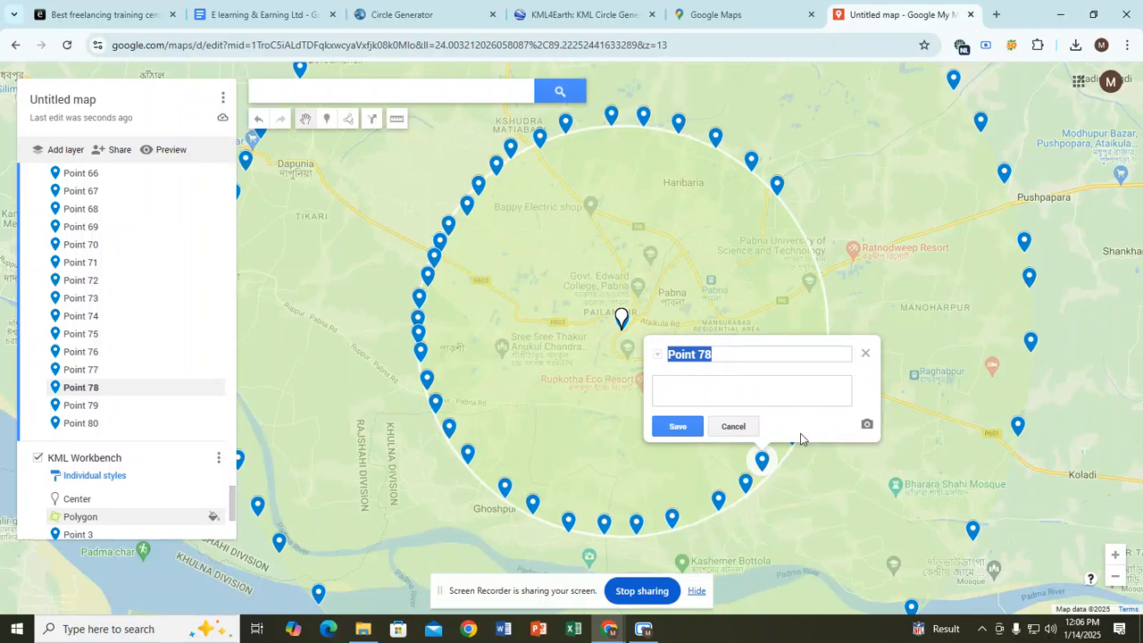
{"action": "left_click", "coordinate": [739, 428]}
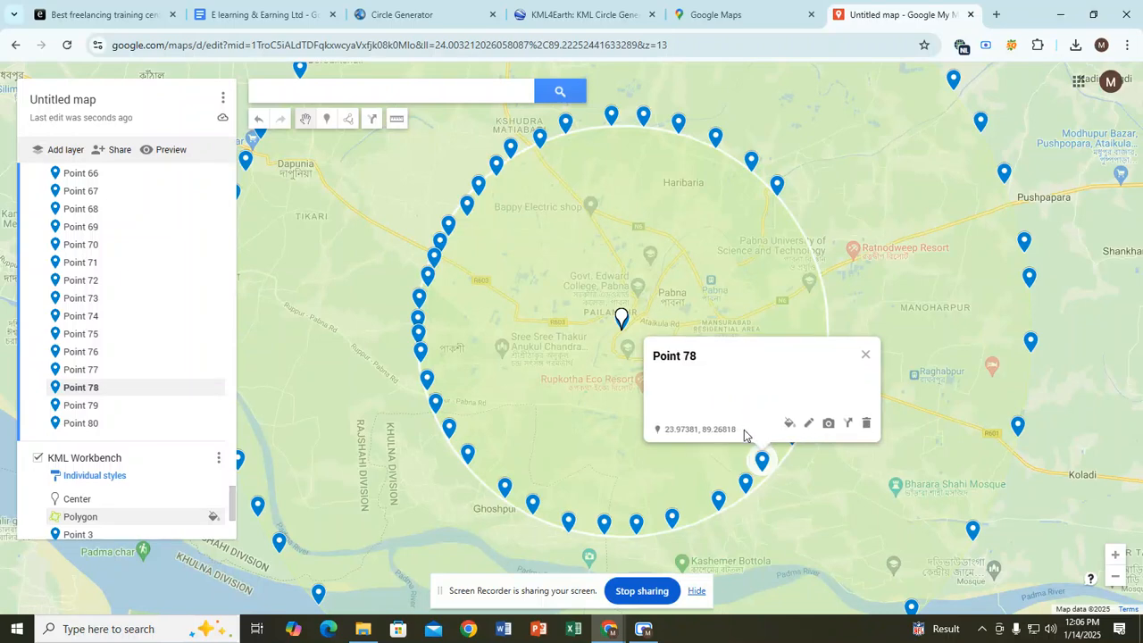
{"action": "left_click", "coordinate": [866, 355]}
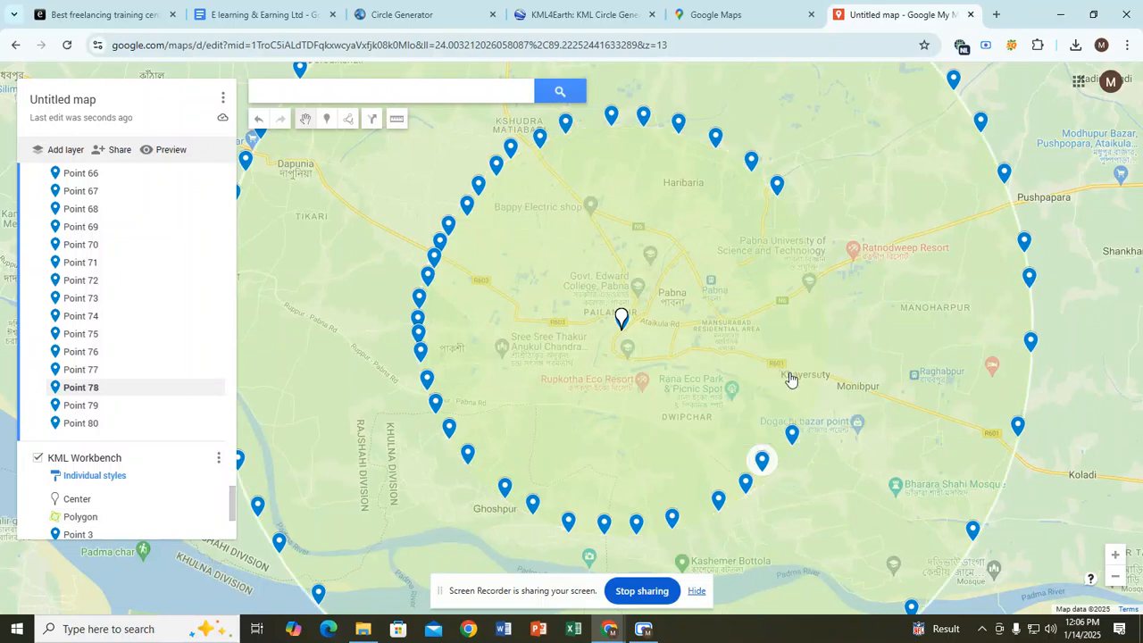
Step: Place Points 81 through 86 up the circle's eastern edge past Pabna University
{"action": "left_click", "coordinate": [327, 120]}
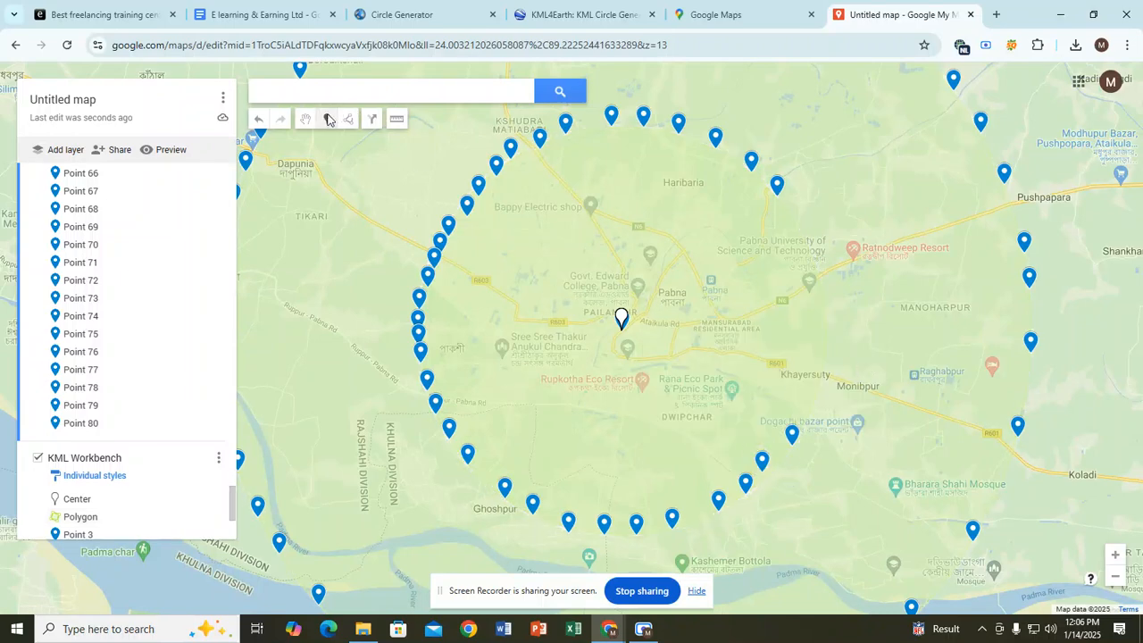
{"action": "left_click", "coordinate": [806, 418]}
{"action": "left_click", "coordinate": [326, 119]}
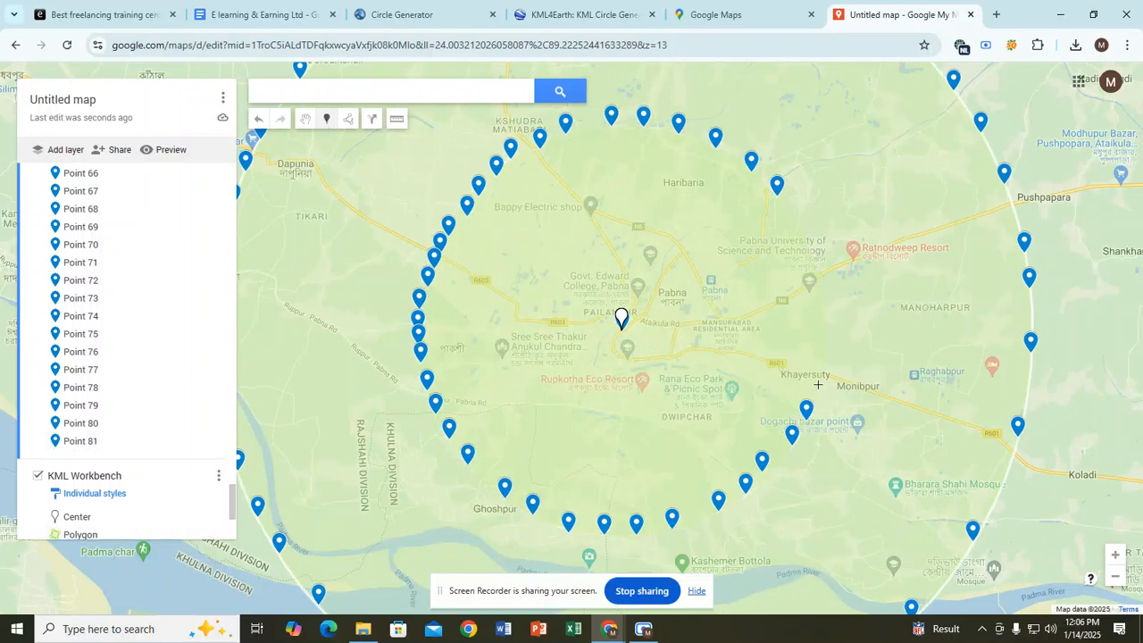
{"action": "left_click", "coordinate": [818, 384]}
{"action": "left_click", "coordinate": [324, 122]}
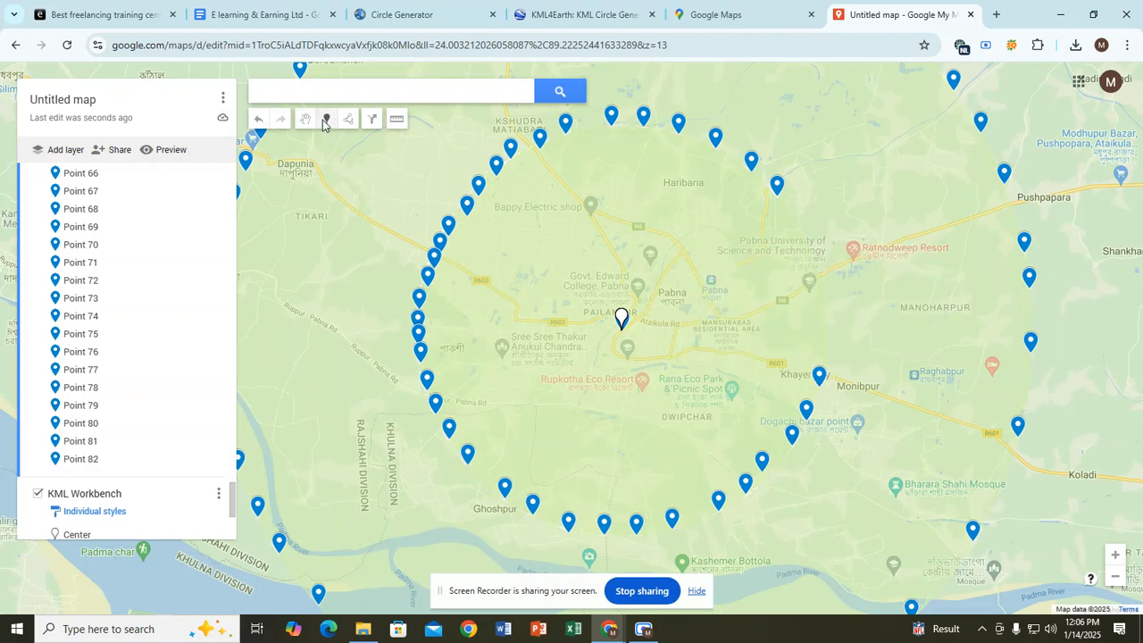
{"action": "left_click", "coordinate": [825, 345]}
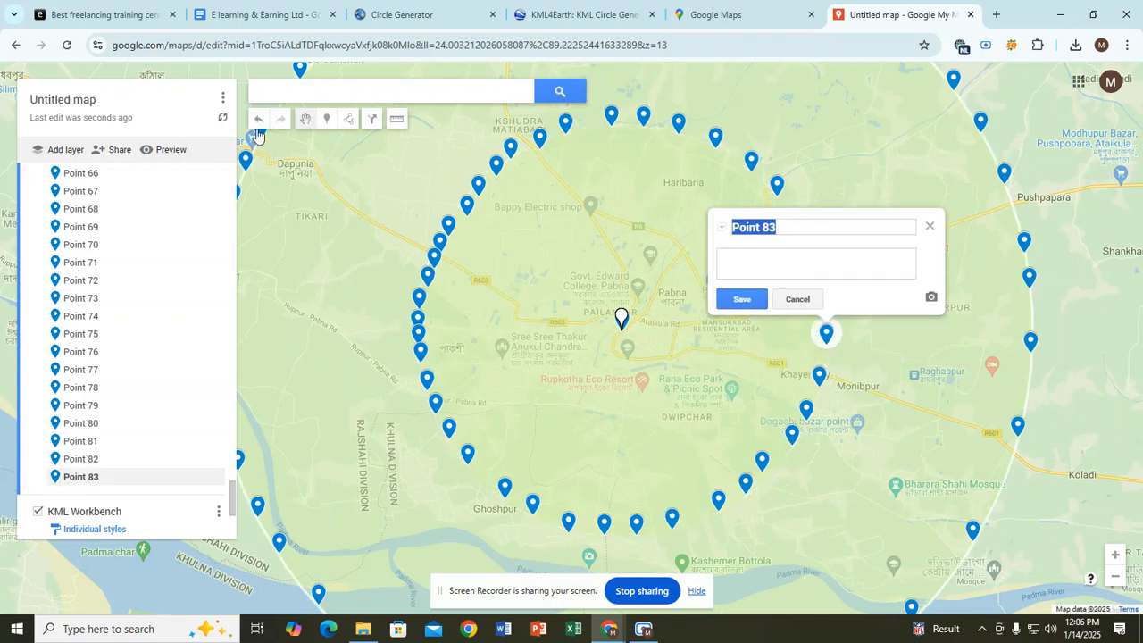
{"action": "left_click", "coordinate": [326, 121]}
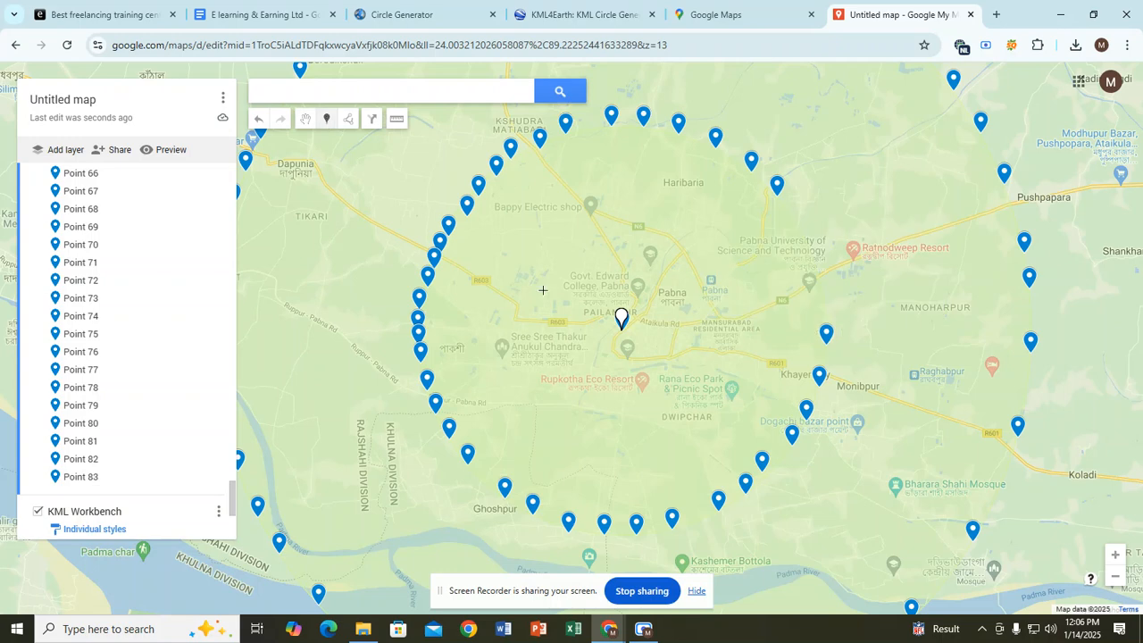
{"action": "left_click", "coordinate": [822, 305]}
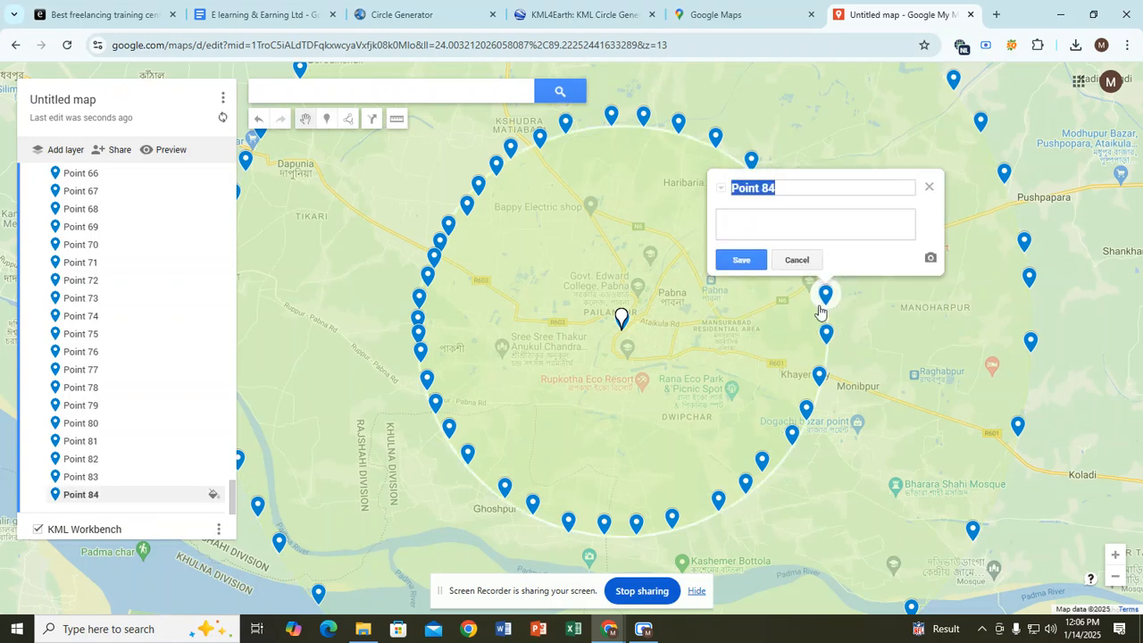
{"action": "left_click", "coordinate": [326, 121]}
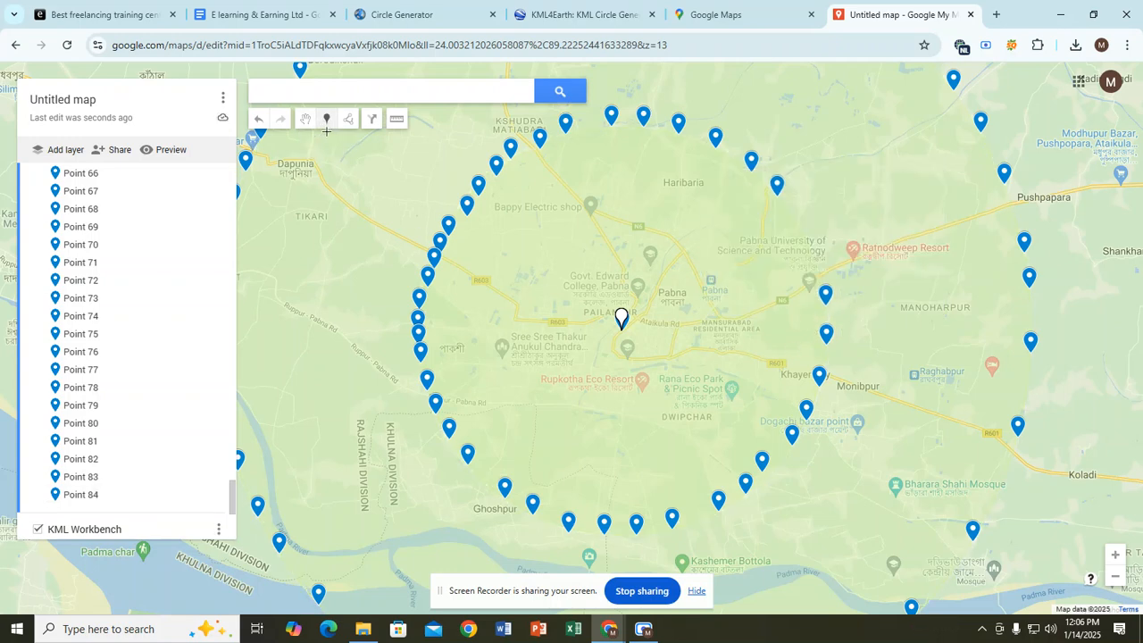
{"action": "left_click", "coordinate": [815, 265]}
{"action": "left_click", "coordinate": [326, 120]}
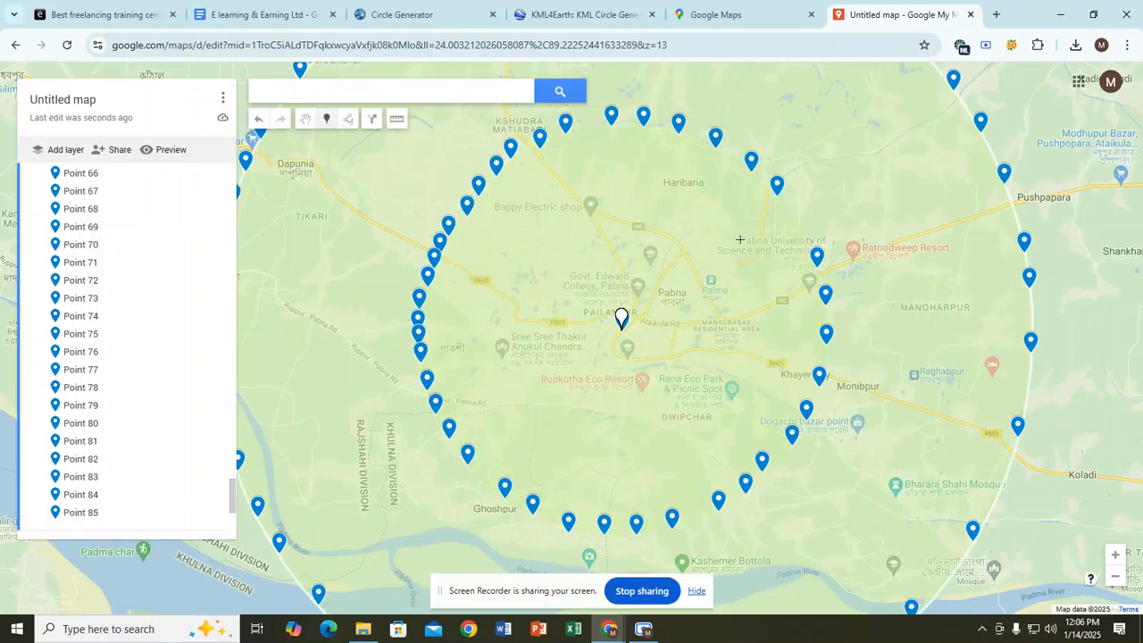
{"action": "left_click", "coordinate": [803, 238]}
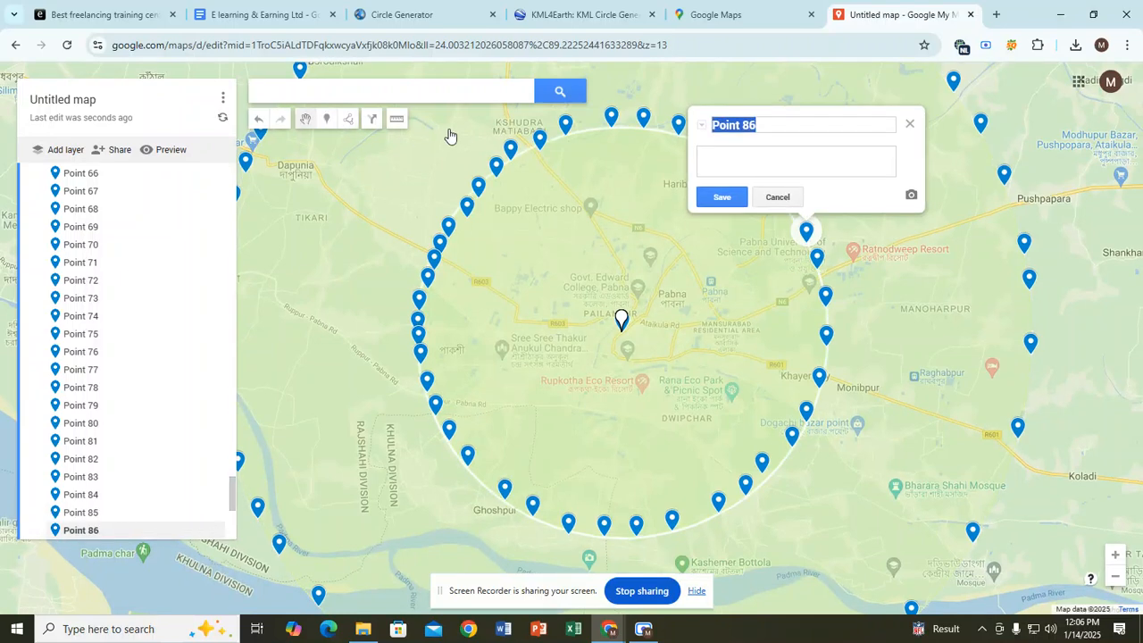
Step: Place markers on the inner circle's north-east edge and northern arc
{"action": "left_click", "coordinate": [326, 120]}
{"action": "left_click", "coordinate": [793, 217]}
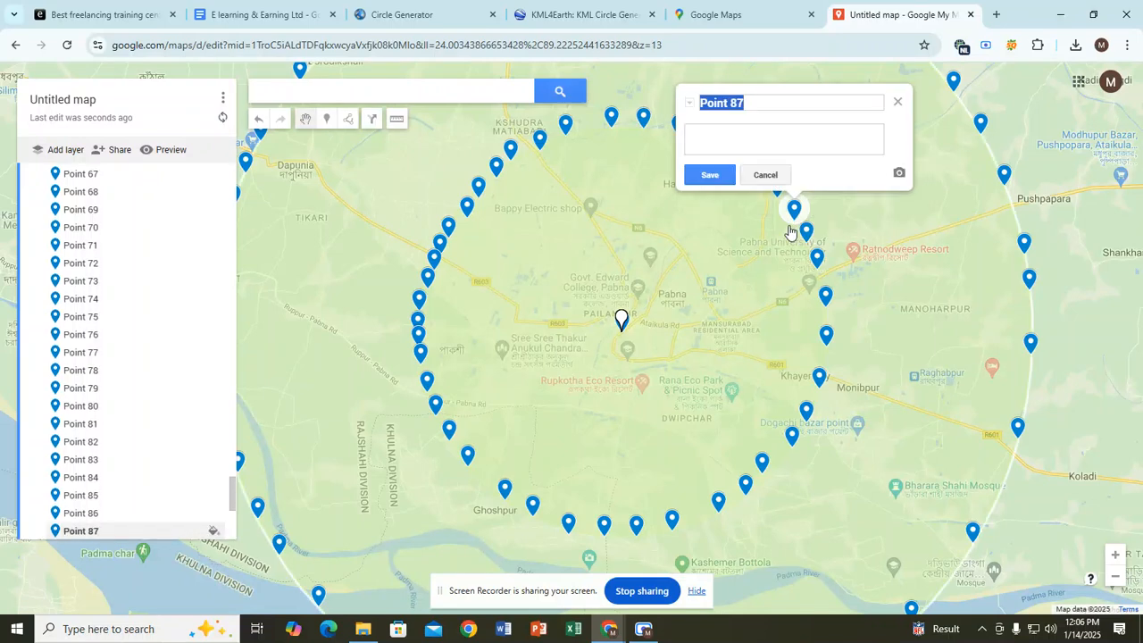
{"action": "left_click", "coordinate": [326, 120]}
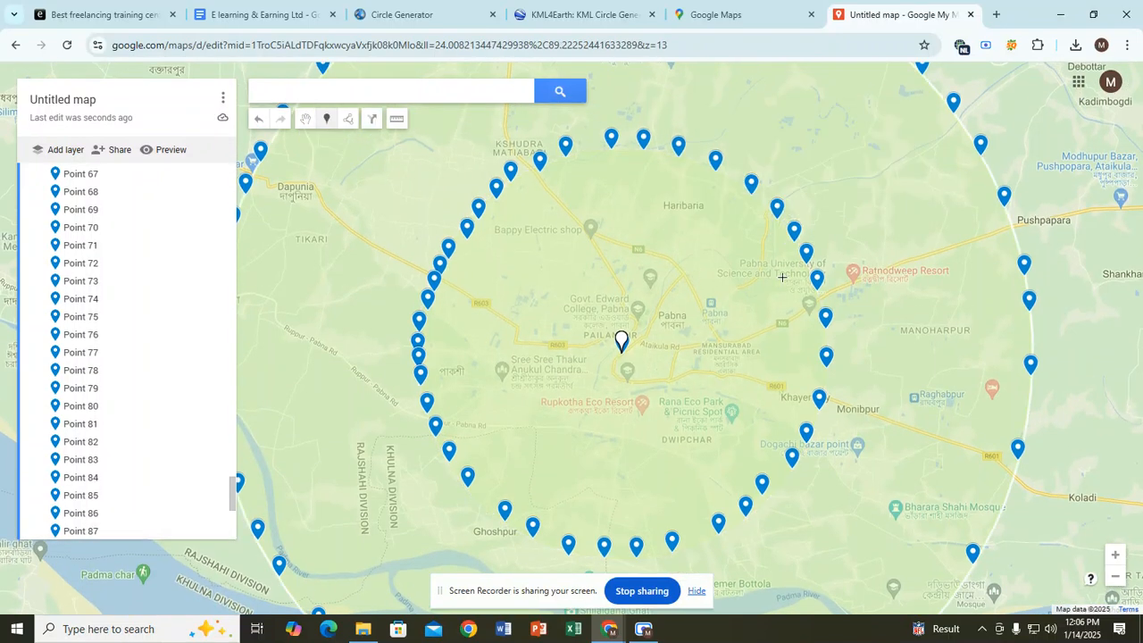
{"action": "left_click", "coordinate": [733, 180]}
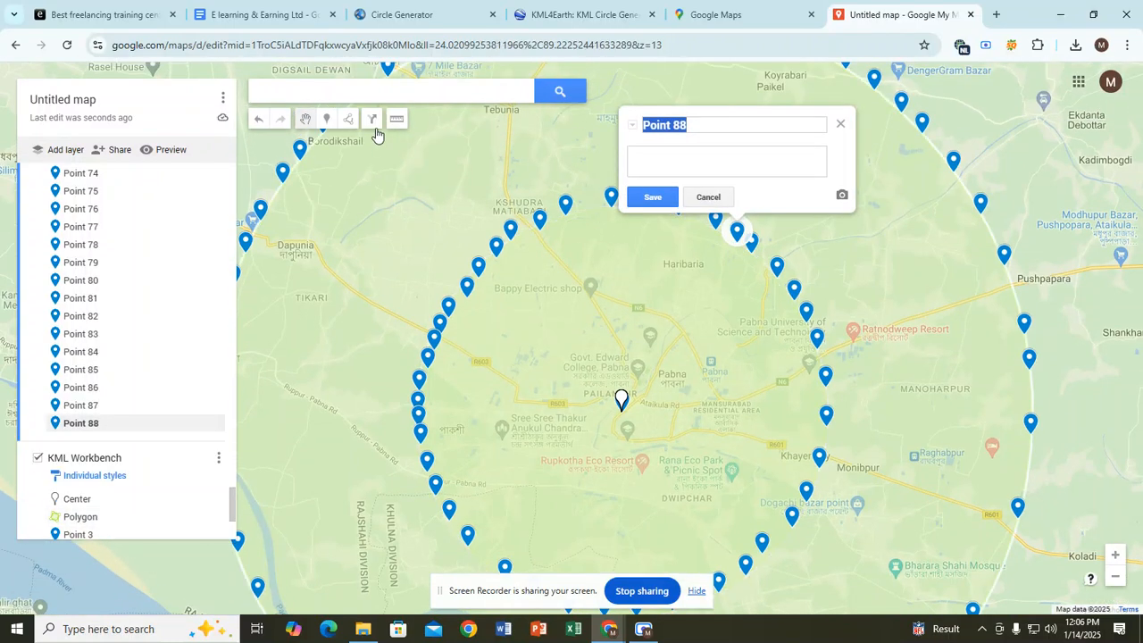
{"action": "left_click", "coordinate": [326, 121]}
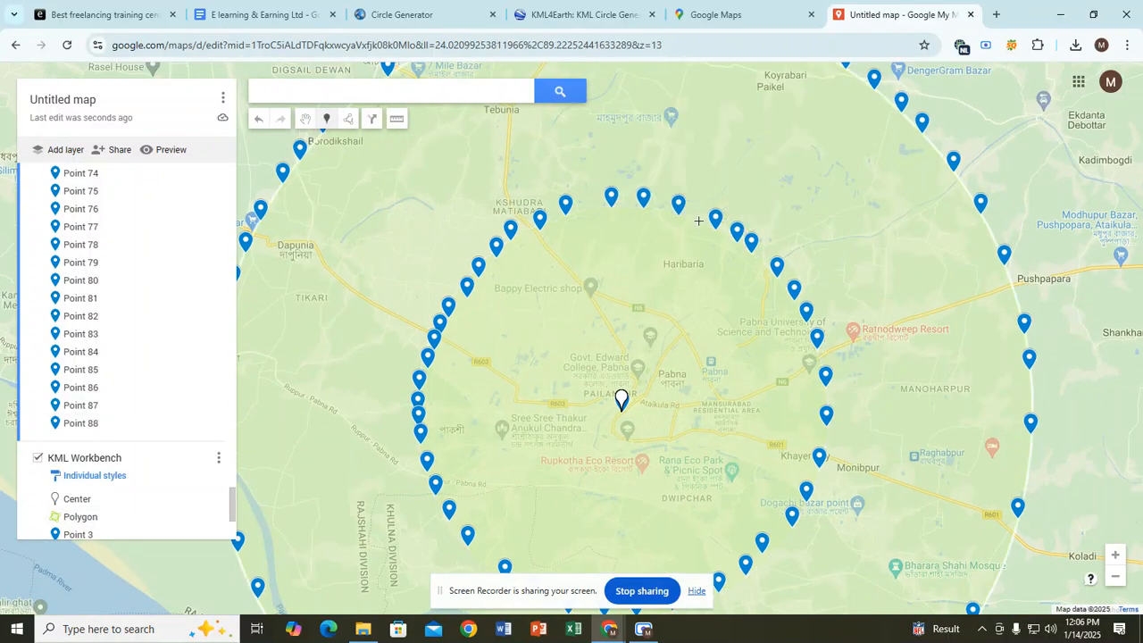
{"action": "left_click", "coordinate": [326, 118]}
Step: Add further markers westward across the northern arc plus one on the north-east arc
{"action": "left_click", "coordinate": [660, 232]}
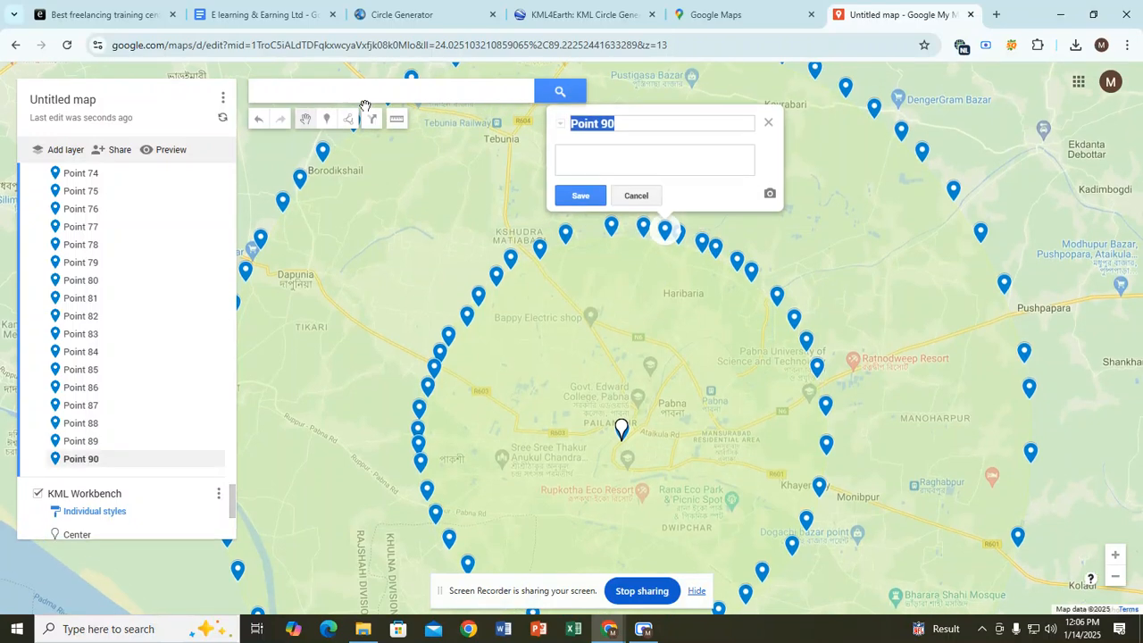
{"action": "left_click", "coordinate": [324, 120]}
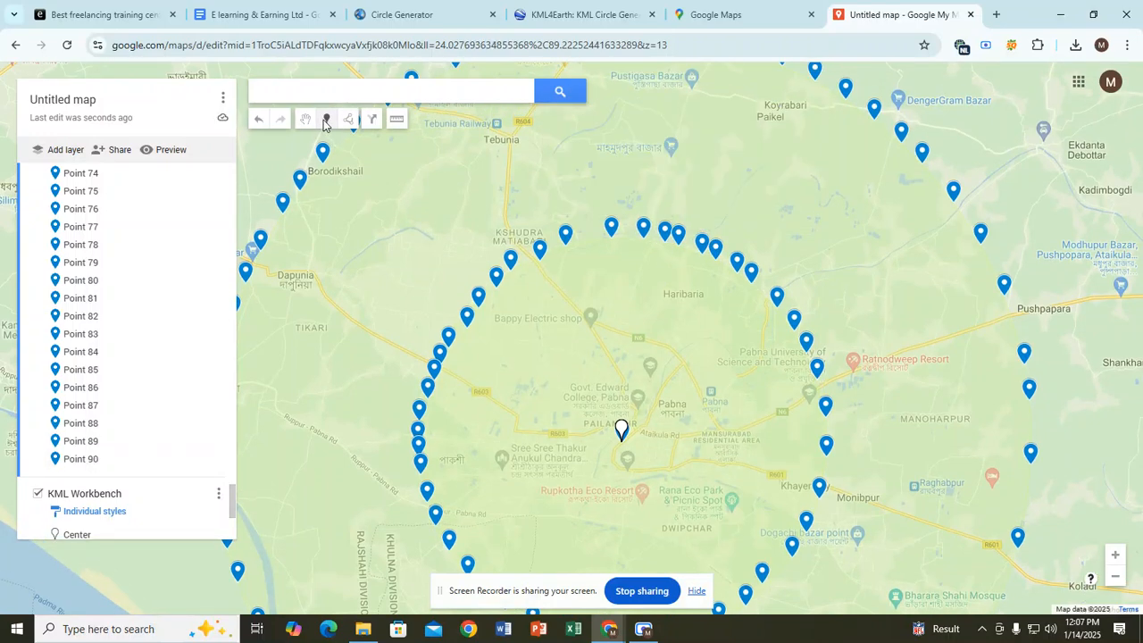
{"action": "left_click", "coordinate": [591, 242]}
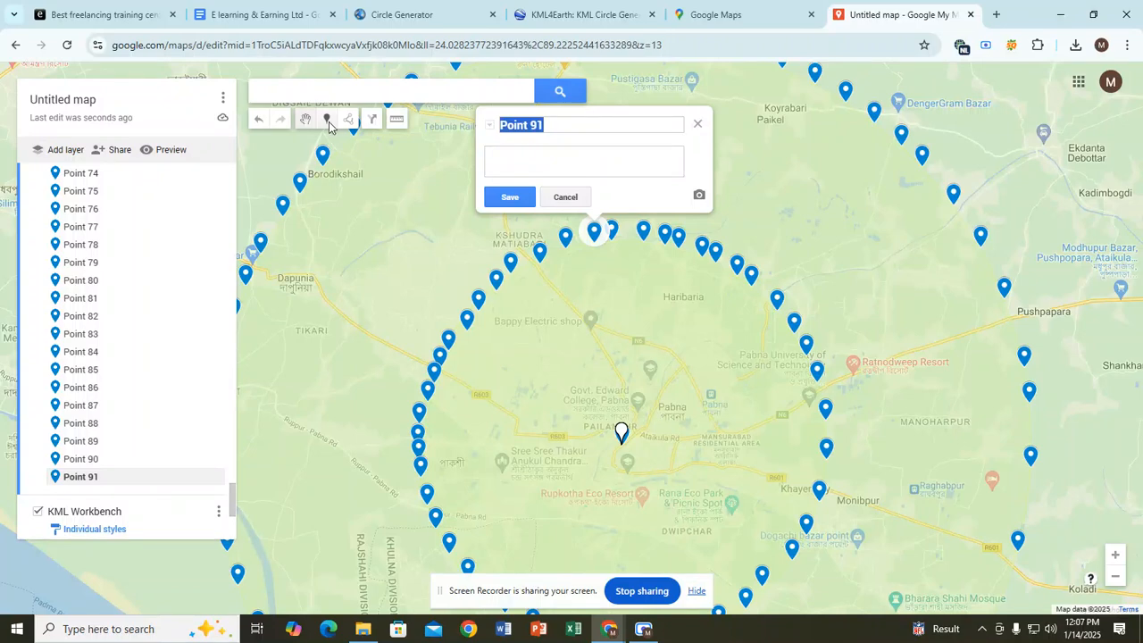
{"action": "left_click", "coordinate": [326, 119]}
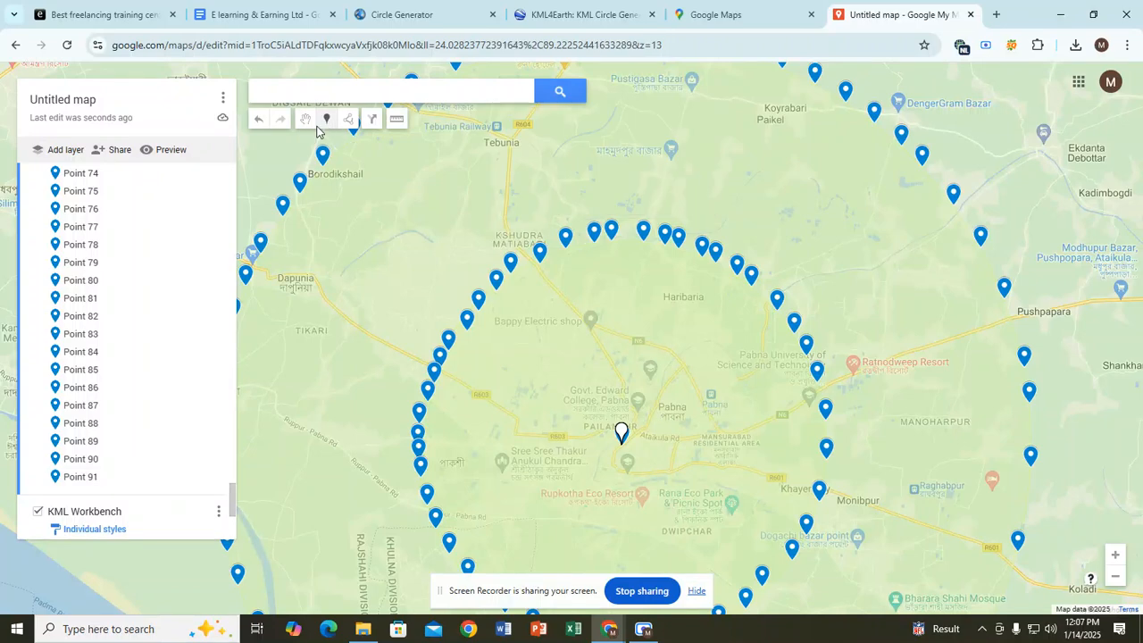
{"action": "left_click", "coordinate": [629, 243]}
{"action": "left_click", "coordinate": [326, 119]}
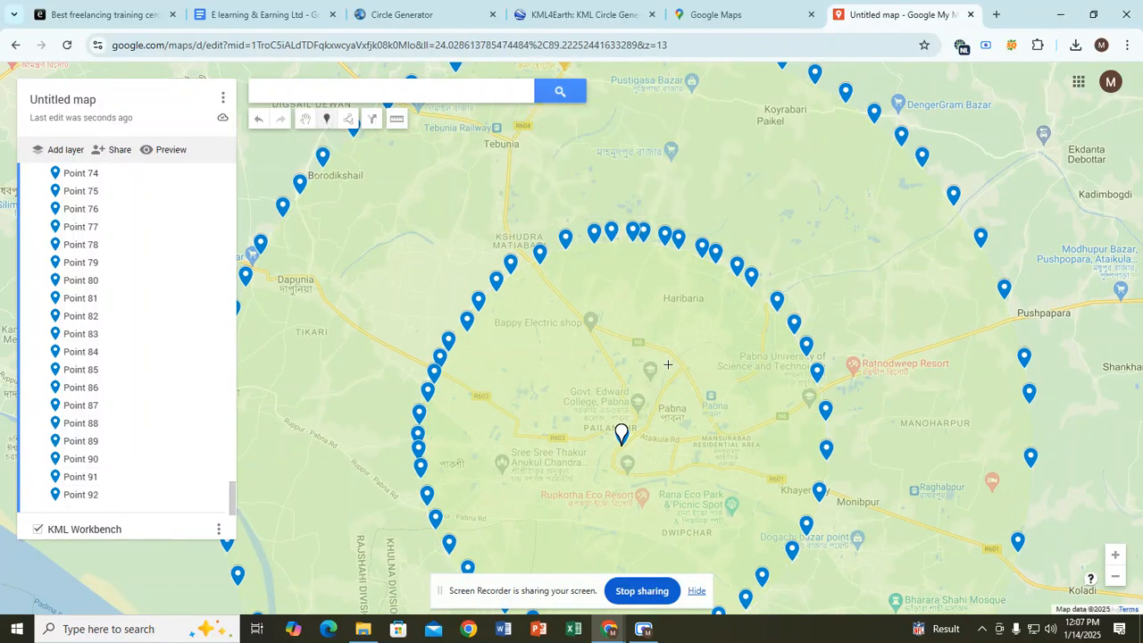
{"action": "left_click", "coordinate": [760, 298]}
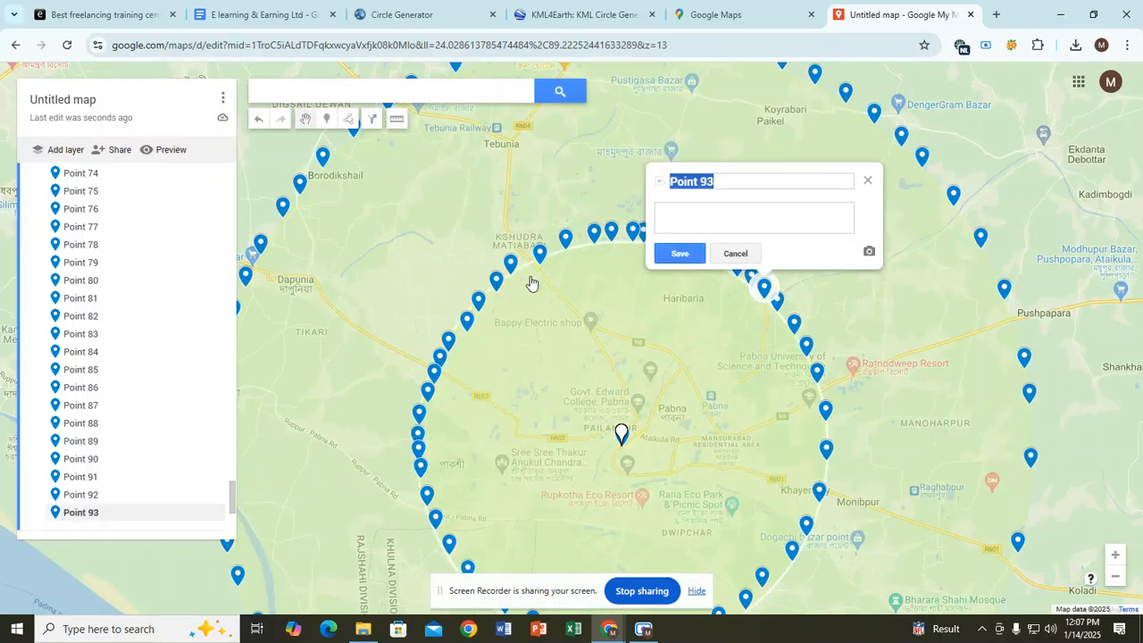
{"action": "left_click", "coordinate": [639, 632]}
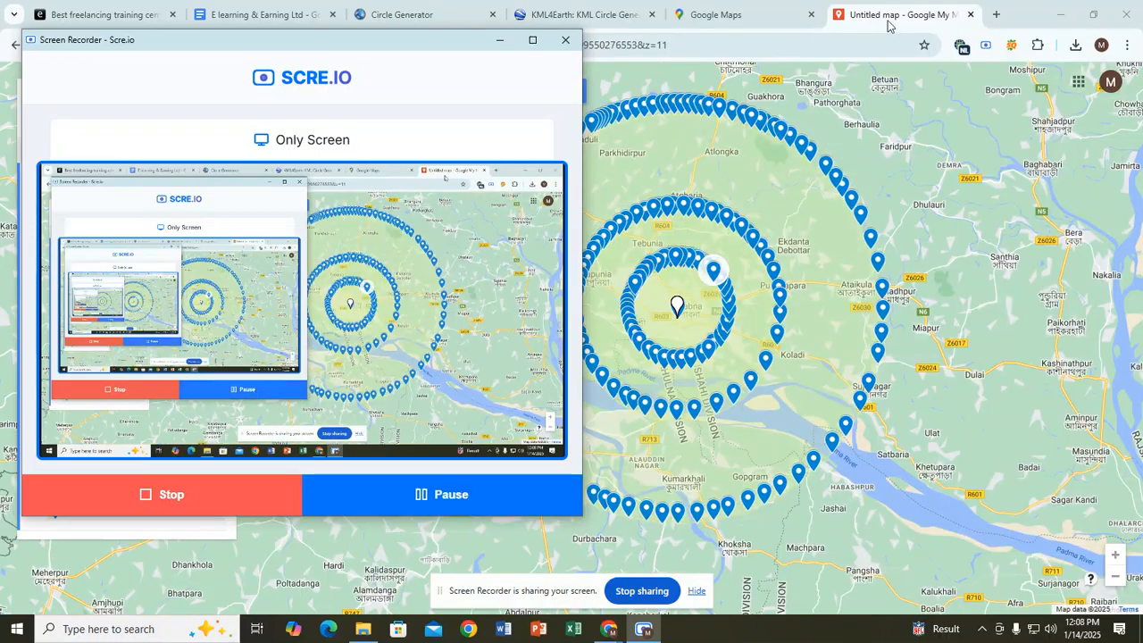
Step: Return to the Untitled map to view the 20, 10 and 5 km marker rings around Pabna
{"action": "left_click", "coordinate": [897, 16]}
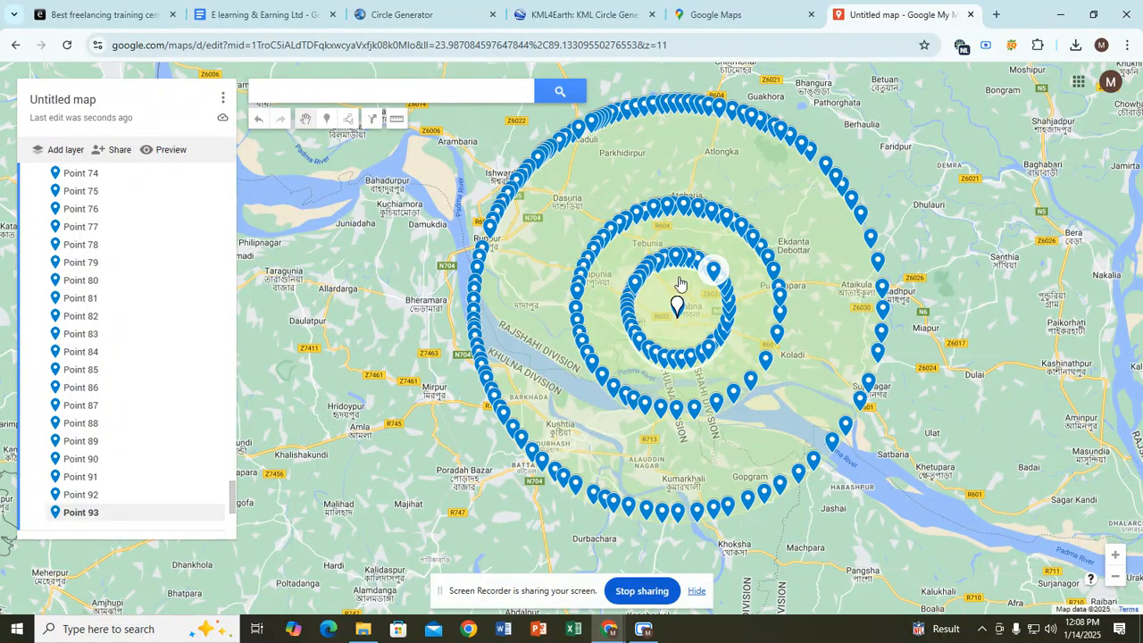
{"action": "left_click", "coordinate": [643, 630]}
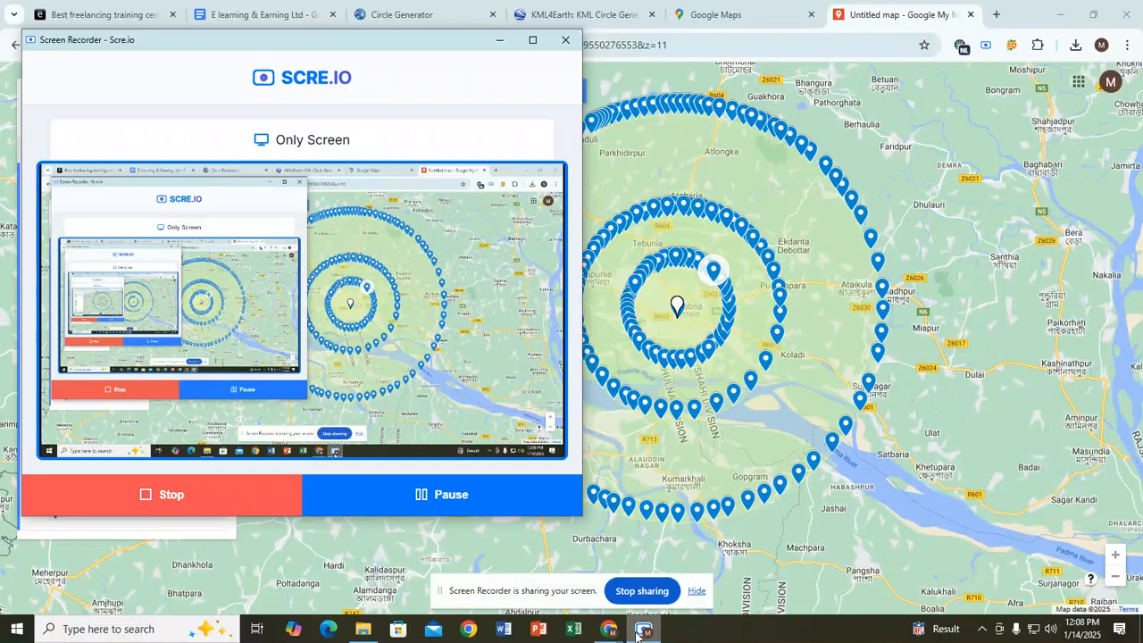
{"action": "left_click", "coordinate": [472, 503]}
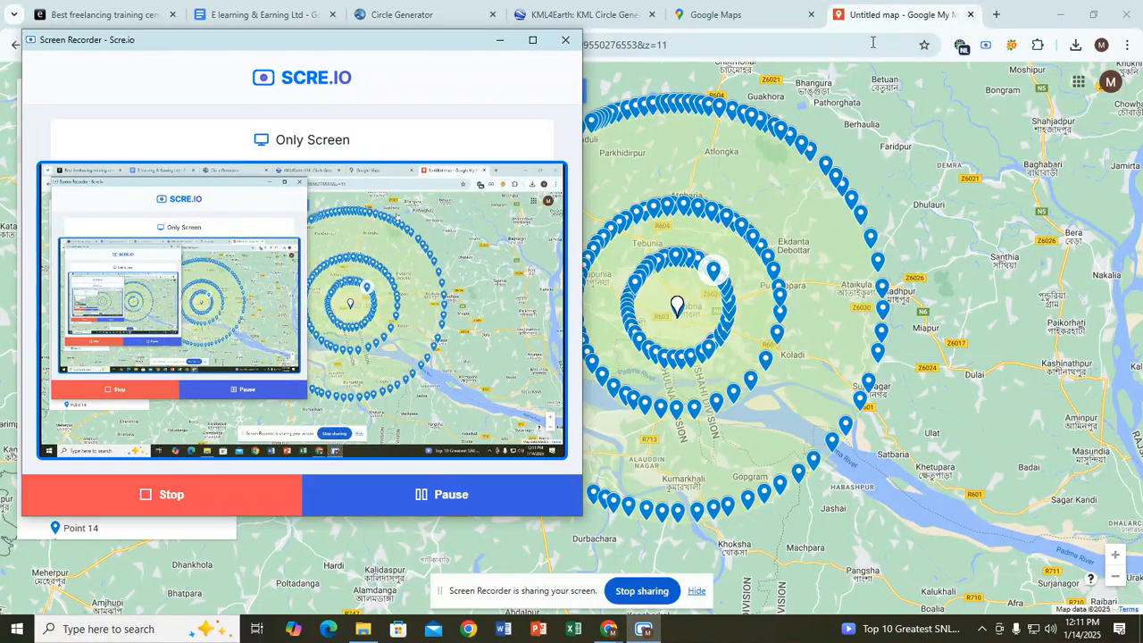
{"action": "left_click", "coordinate": [876, 18]}
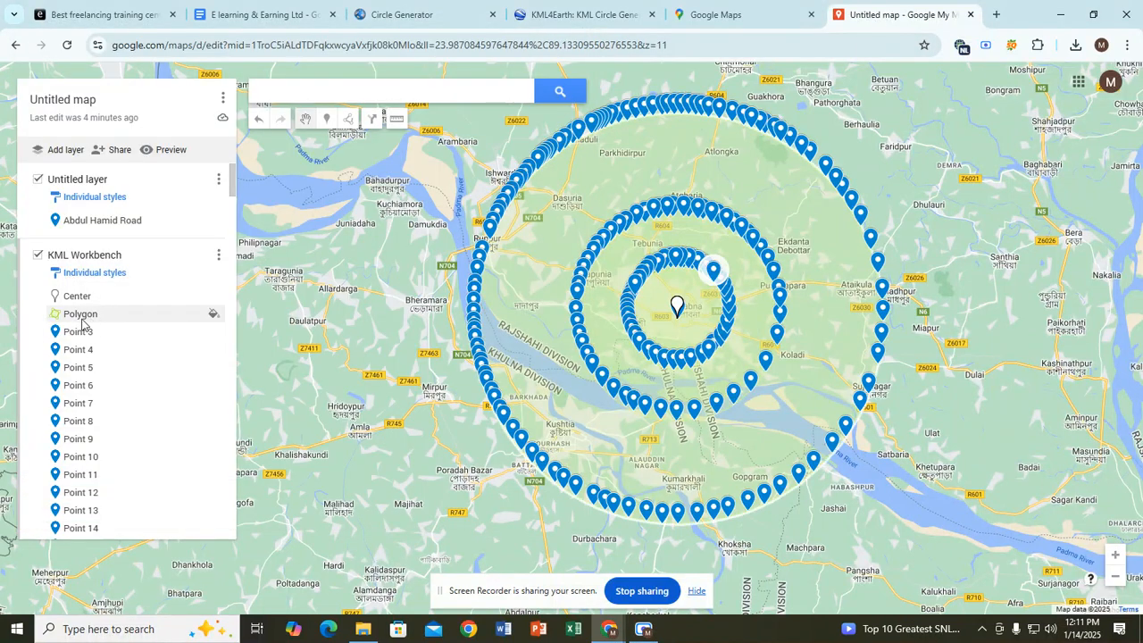
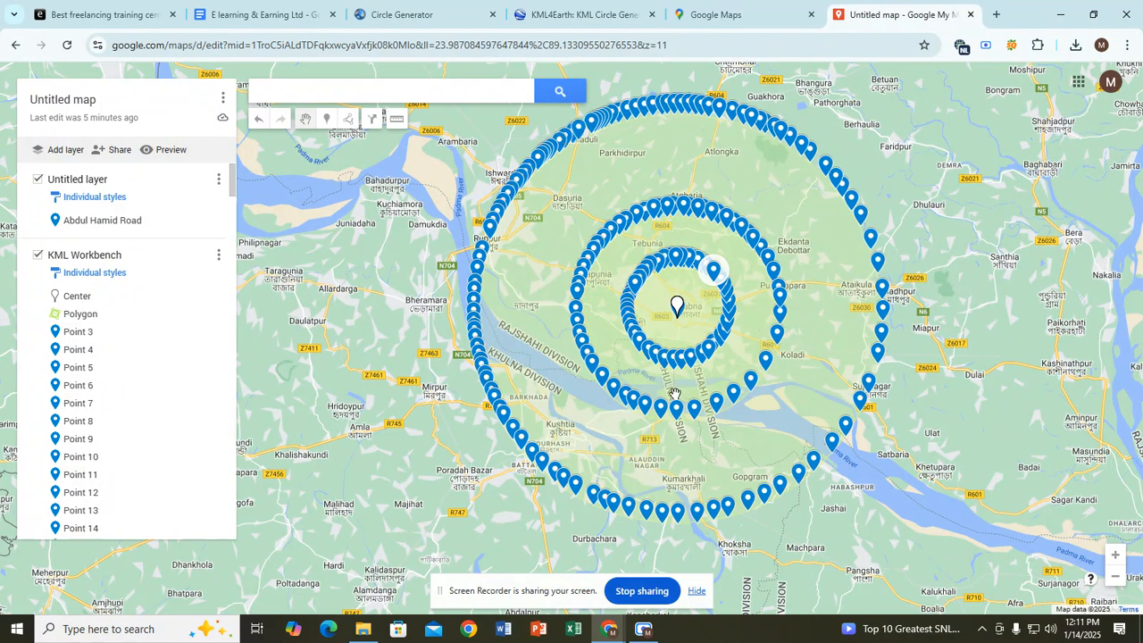
Step: Switch back to the map and open the central Abdul Hamid Road marker's info popup
{"action": "left_click", "coordinate": [643, 629]}
{"action": "left_click", "coordinate": [906, 6]}
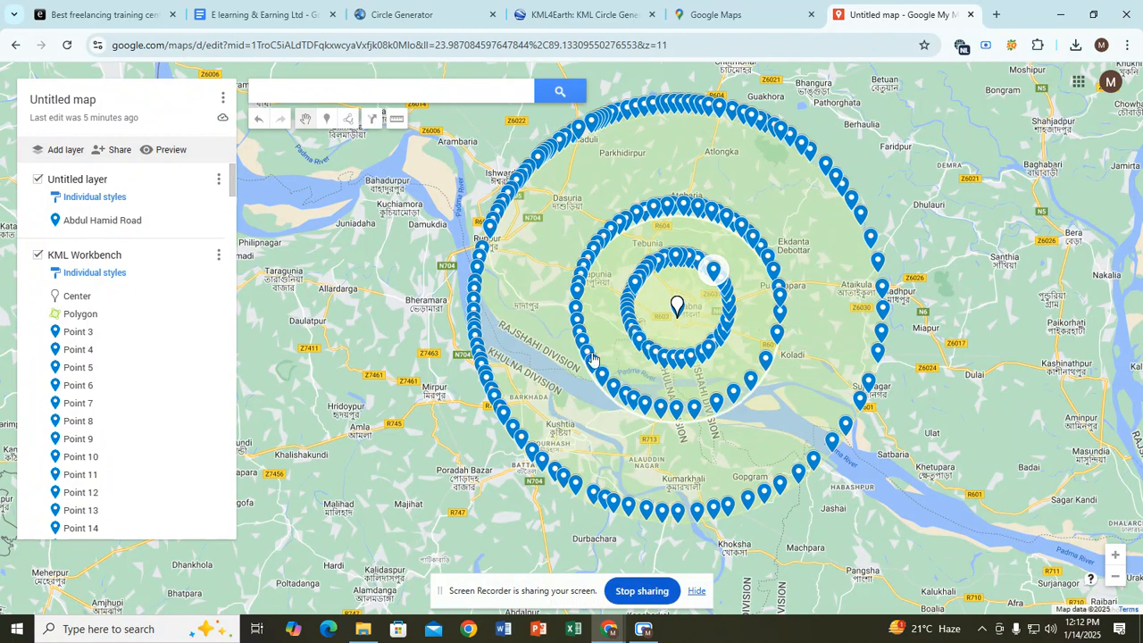
{"action": "left_click", "coordinate": [677, 310]}
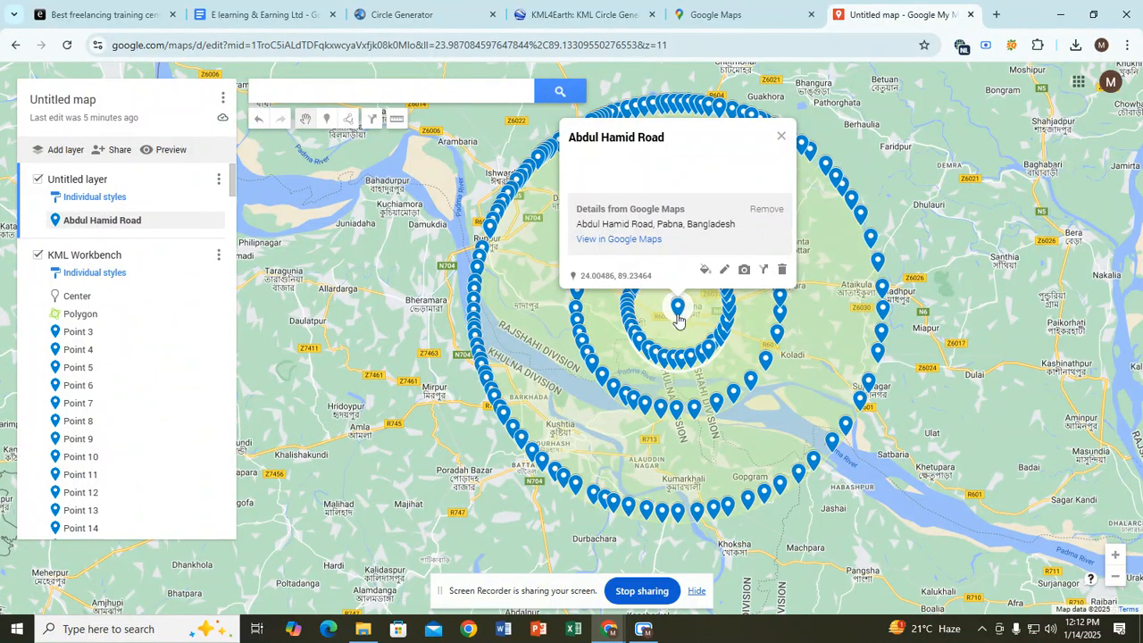
Step: Edit the Abdul Hamid Road marker, delete its title and place the caret in the description
{"action": "left_click", "coordinate": [724, 270]}
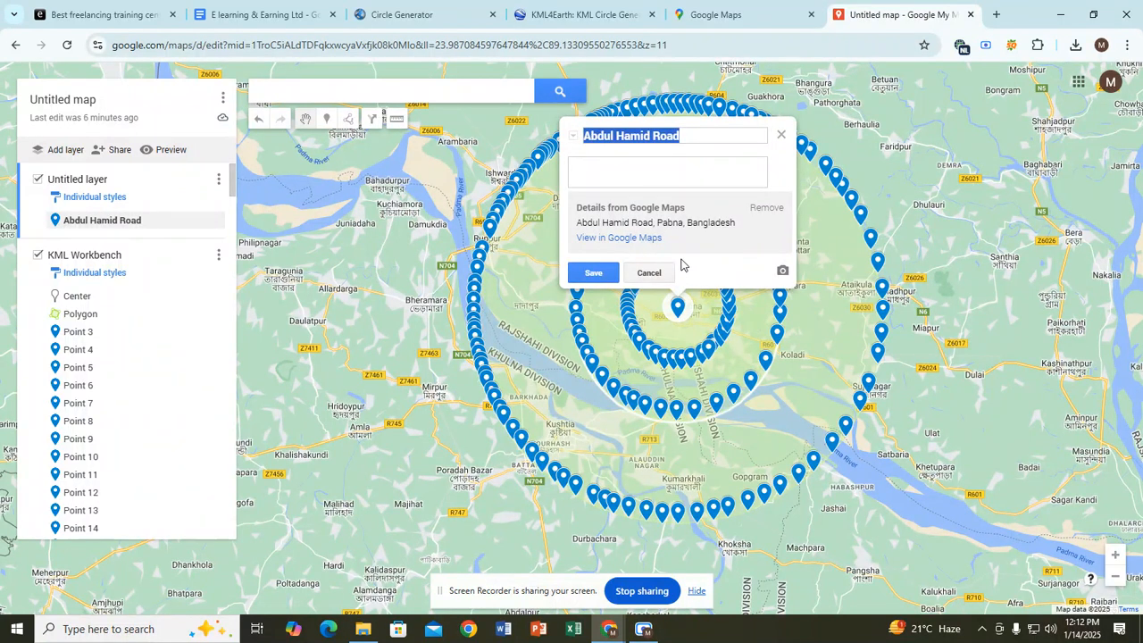
{"action": "left_click", "coordinate": [650, 171]}
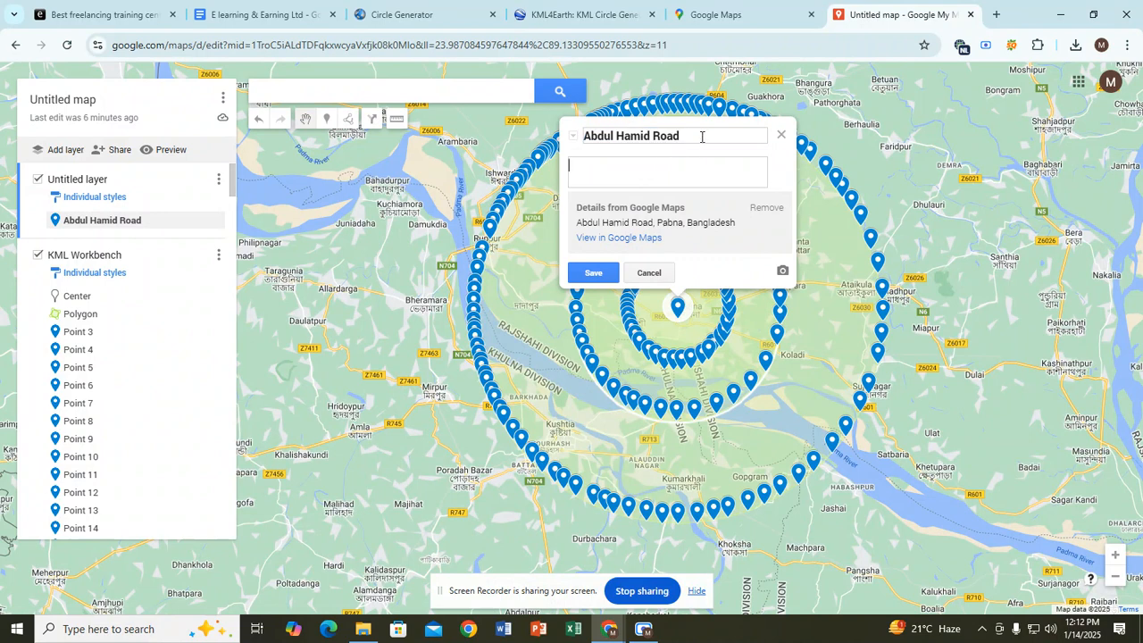
{"action": "left_click_drag", "start_coordinate": [677, 134], "coordinate": [583, 136]}
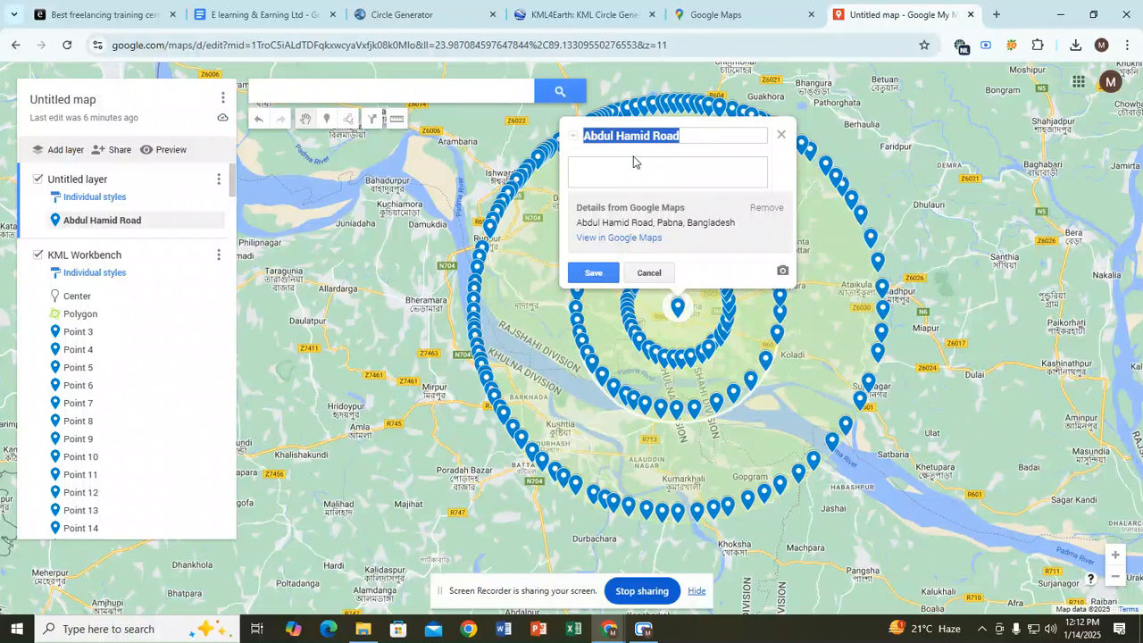
{"action": "key", "text": "BackSpace"}
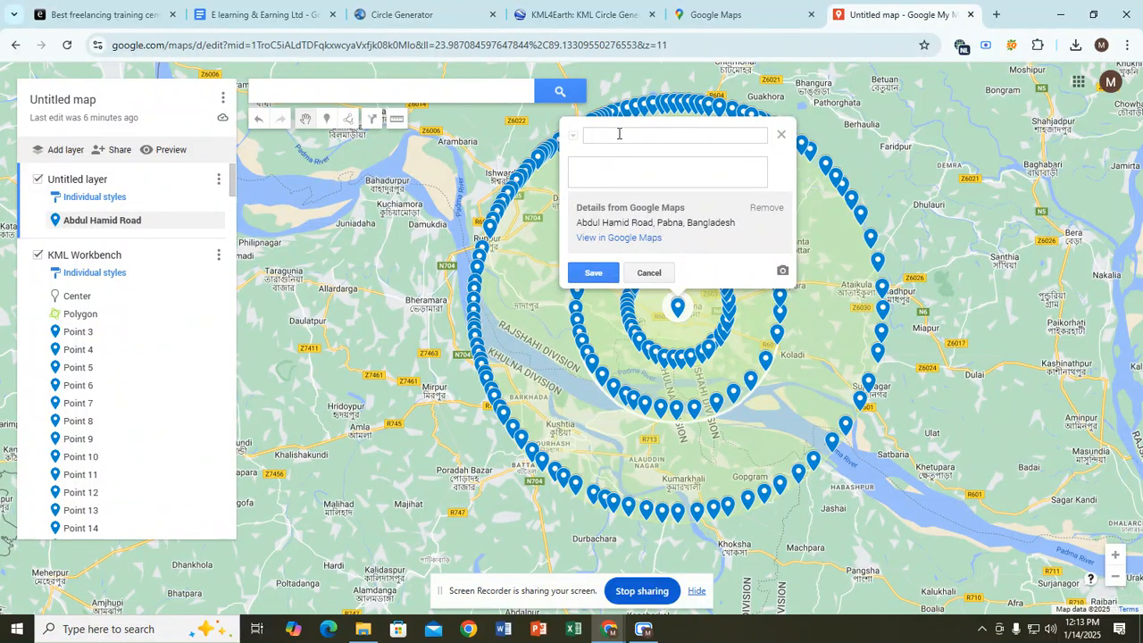
{"action": "left_click", "coordinate": [607, 177]}
Step: In the Docs citation document, copy the text from the Website line through the Social Link URL
{"action": "left_click", "coordinate": [282, 13]}
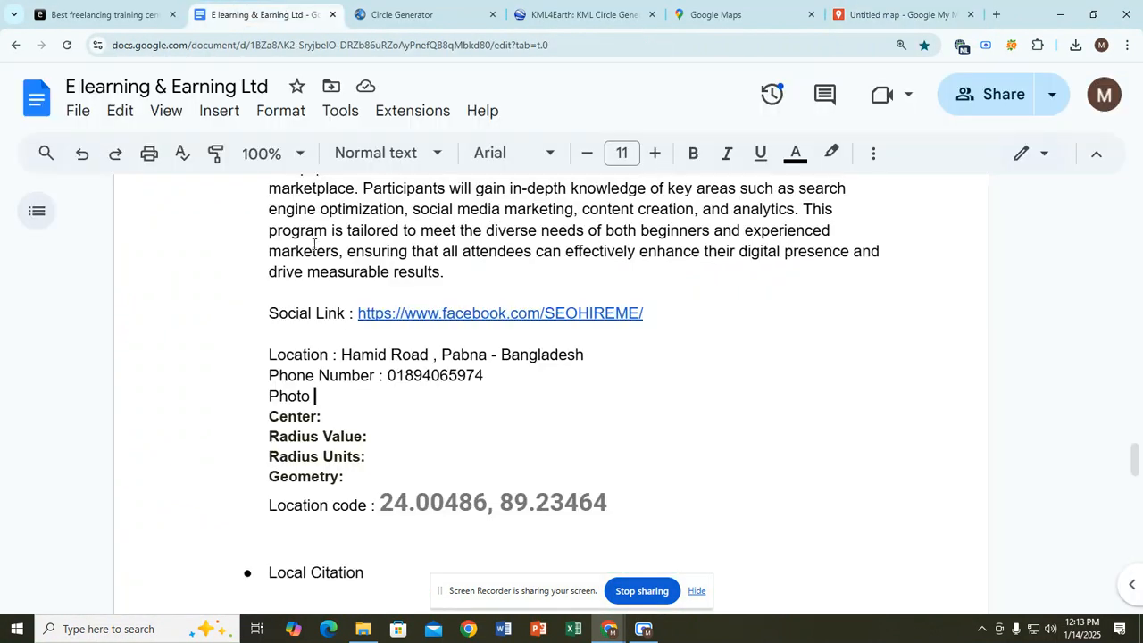
{"action": "left_click", "coordinate": [312, 355]}
{"action": "scroll", "coordinate": [317, 355], "scroll_direction": "up", "scroll_amount": 3}
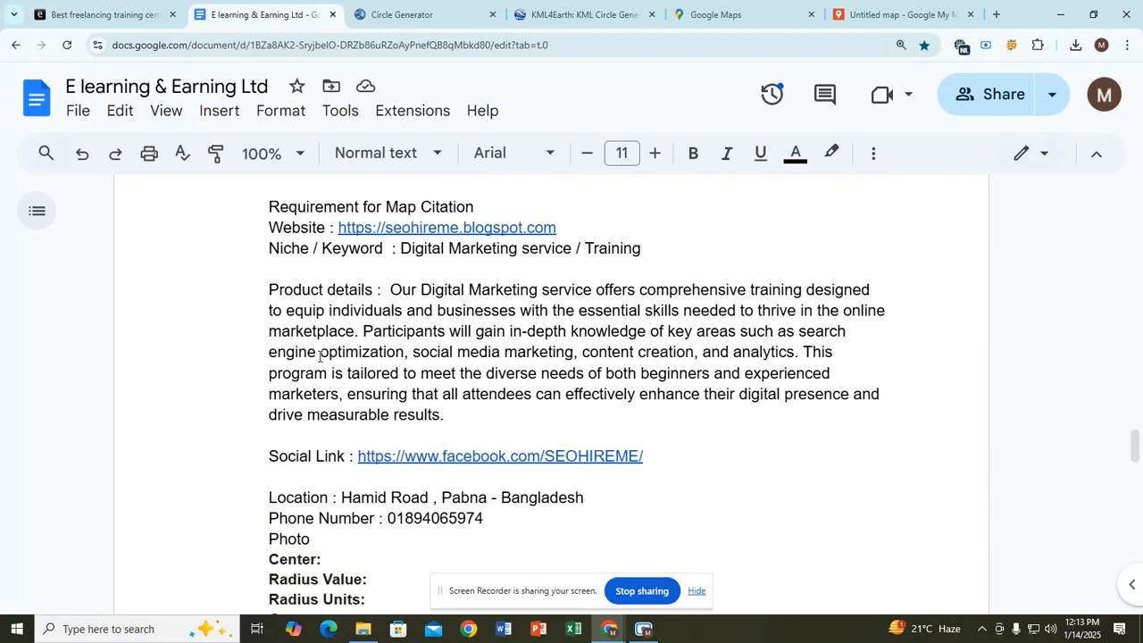
{"action": "scroll", "coordinate": [319, 354], "scroll_direction": "up", "scroll_amount": 2}
{"action": "left_click", "coordinate": [327, 336]}
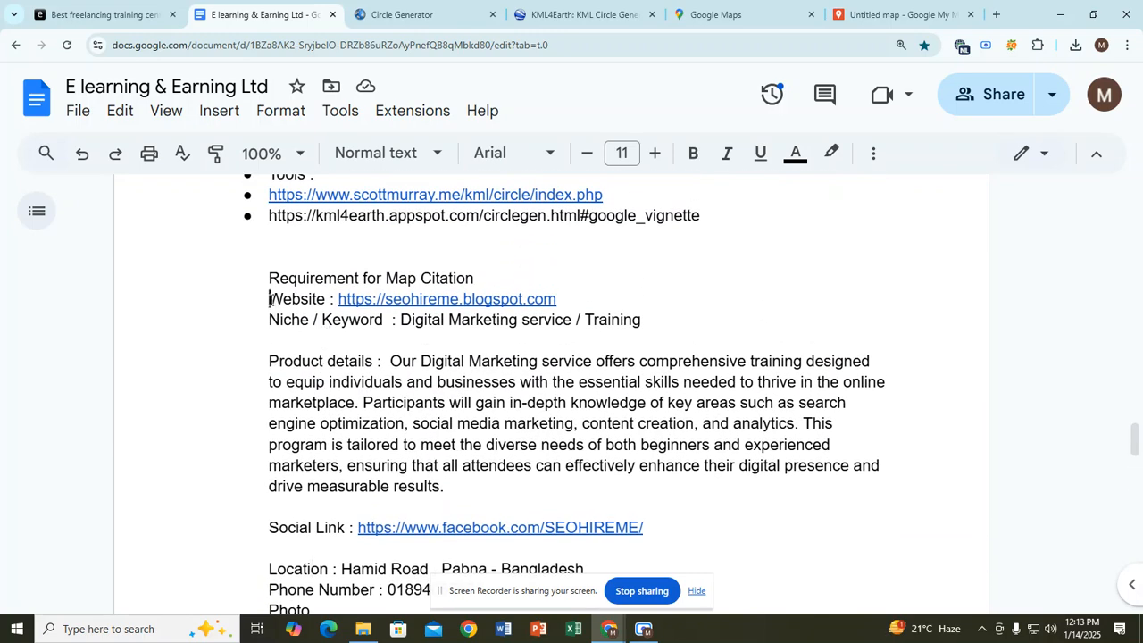
{"action": "left_click_drag", "start_coordinate": [271, 303], "coordinate": [583, 292]}
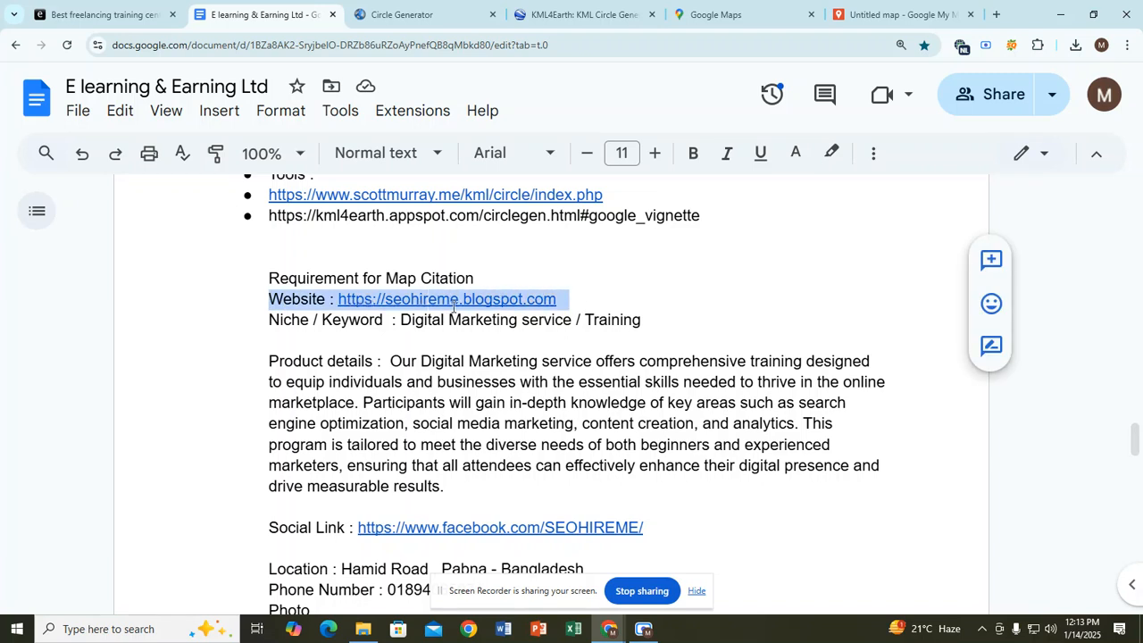
{"action": "scroll", "coordinate": [452, 430], "scroll_direction": "down", "scroll_amount": 2}
{"action": "left_click", "coordinate": [447, 414]}
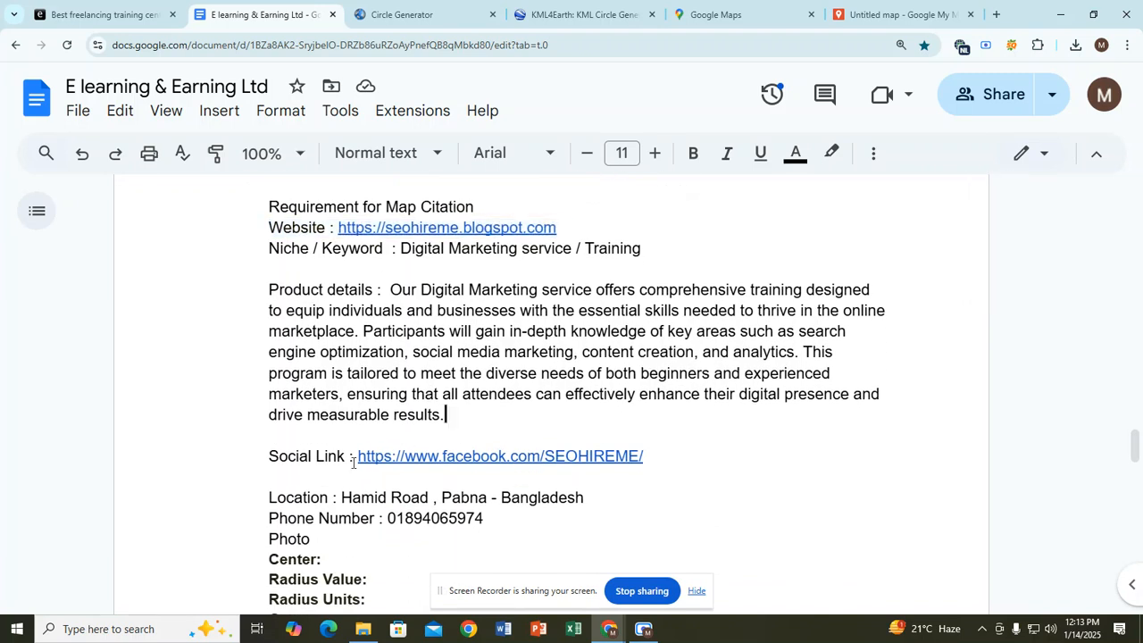
{"action": "left_click", "coordinate": [323, 436]}
{"action": "left_click", "coordinate": [351, 456]}
{"action": "left_click_drag", "start_coordinate": [651, 456], "coordinate": [259, 234]}
{"action": "right_click", "coordinate": [319, 234]}
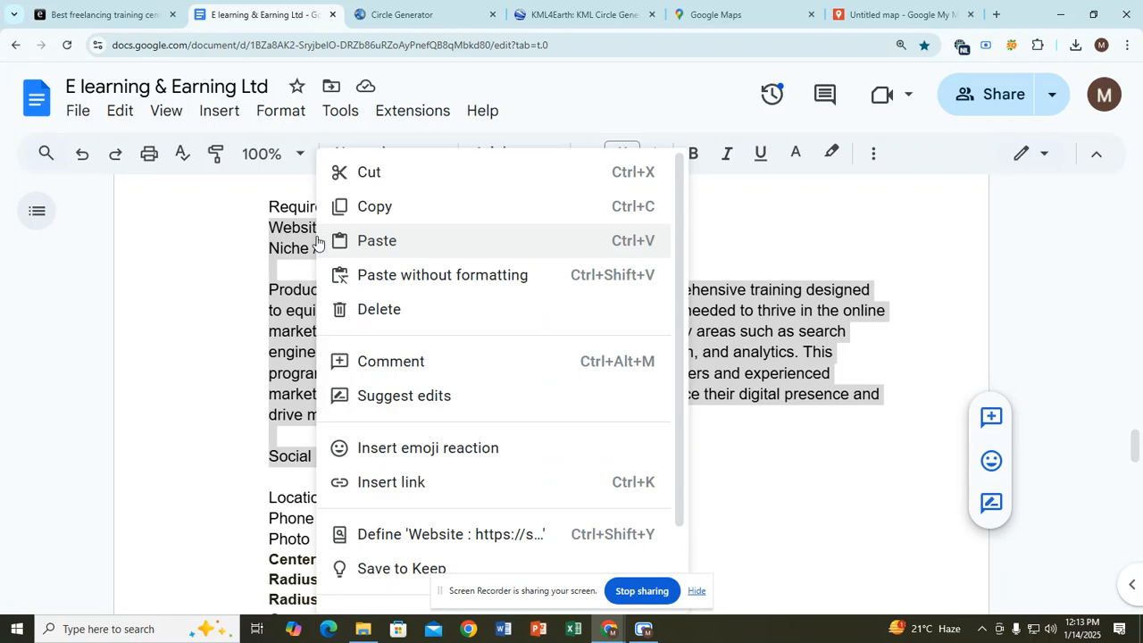
{"action": "left_click", "coordinate": [329, 207]}
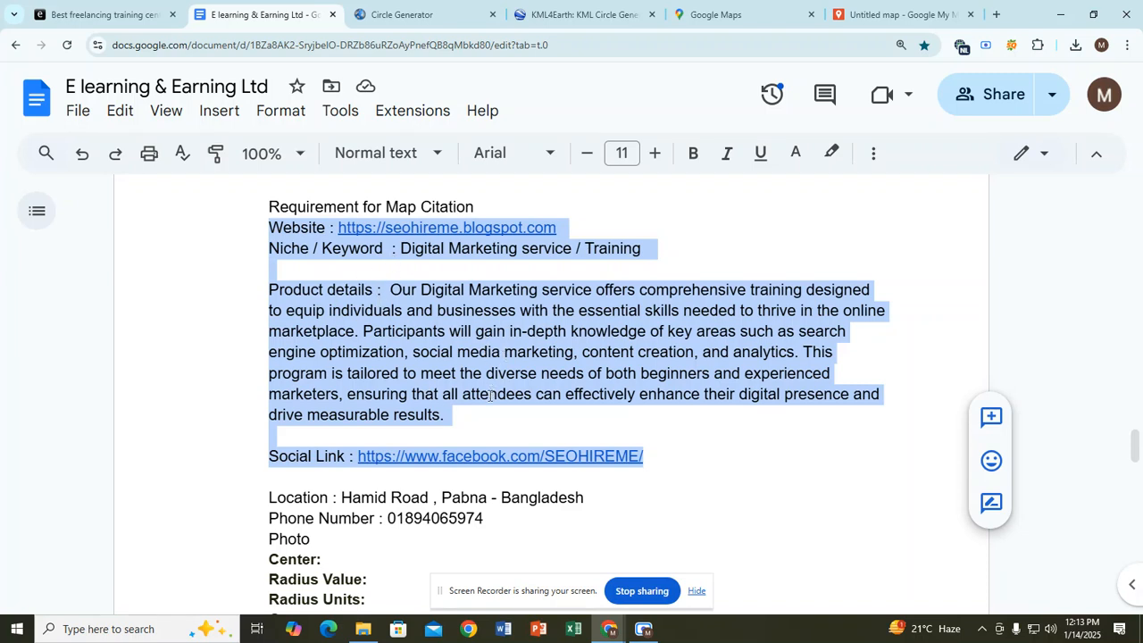
{"action": "left_click", "coordinate": [869, 10]}
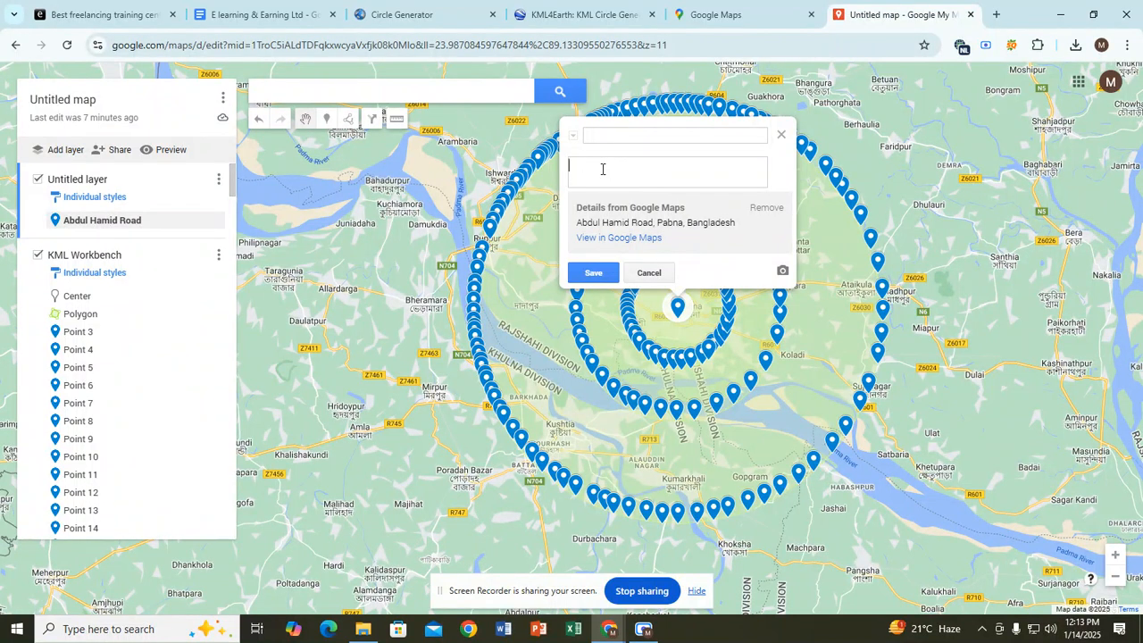
Step: Paste the citation into the description and move 'Digital Marketing service / Training' into the title
{"action": "key", "text": "ctrl+v"}
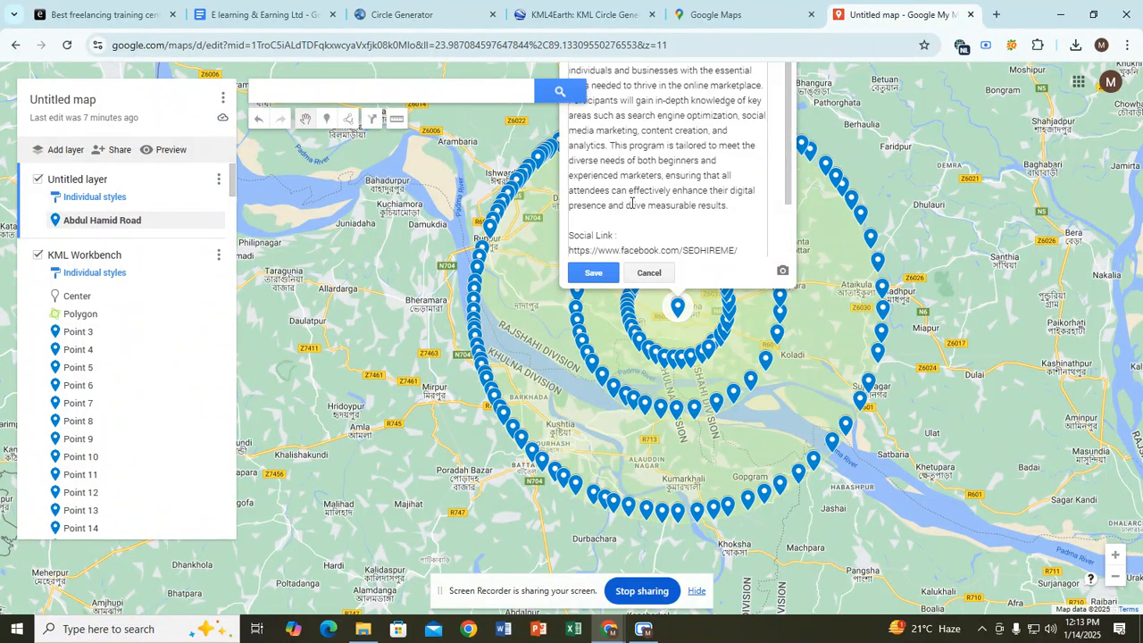
{"action": "scroll", "coordinate": [648, 218], "scroll_direction": "up", "scroll_amount": 1}
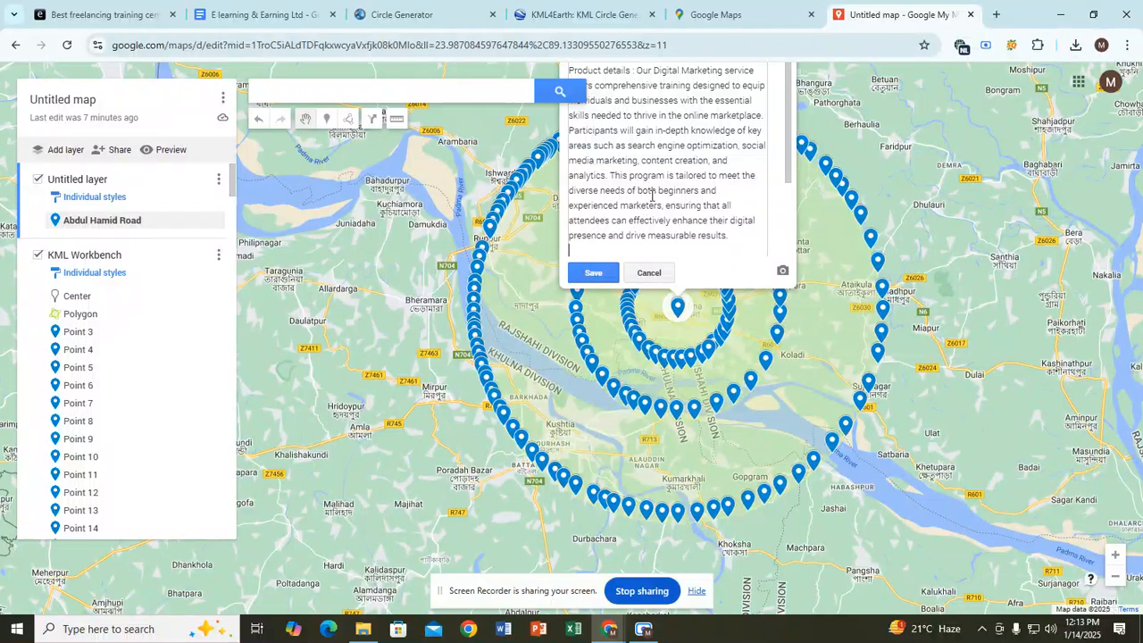
{"action": "scroll", "coordinate": [844, 145], "scroll_direction": "up", "scroll_amount": 1}
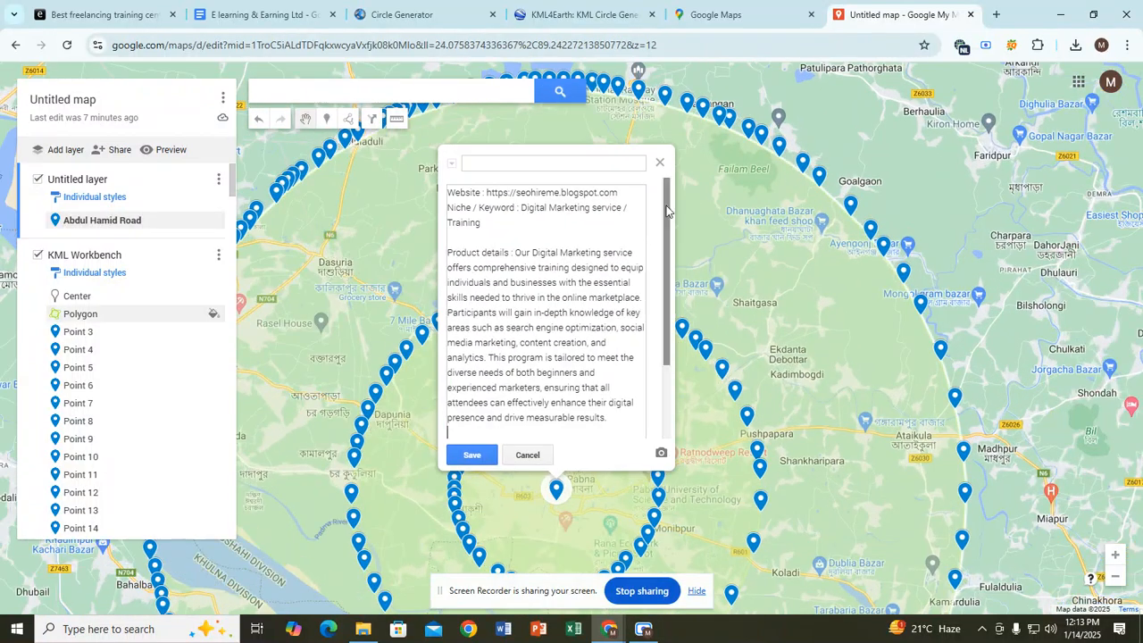
{"action": "left_click", "coordinate": [487, 235]}
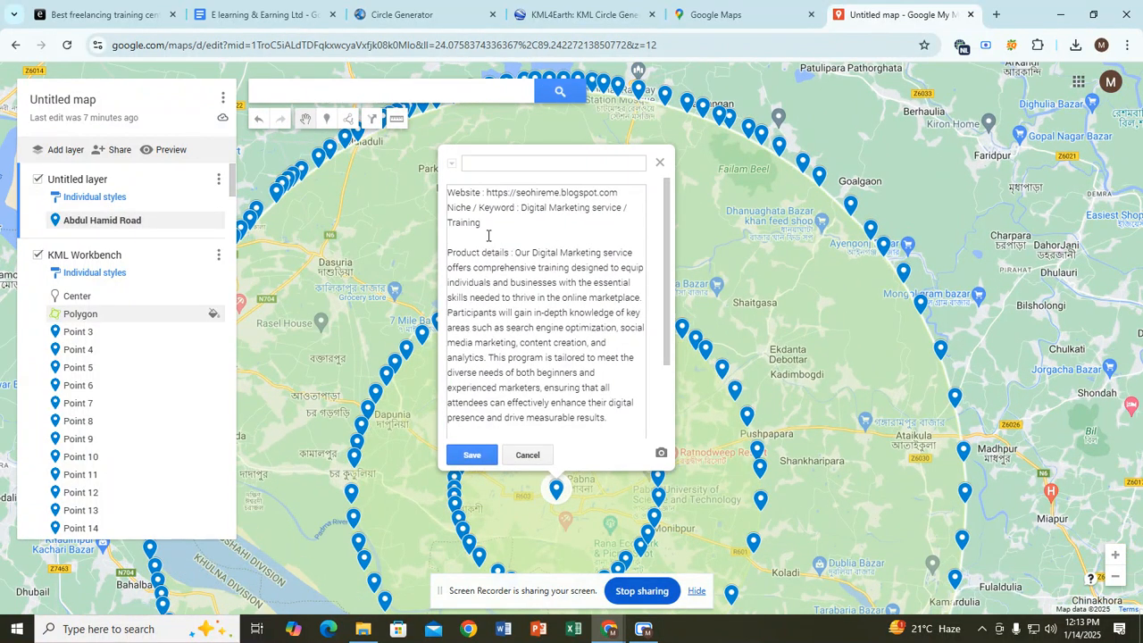
{"action": "key", "text": "BackSpace"}
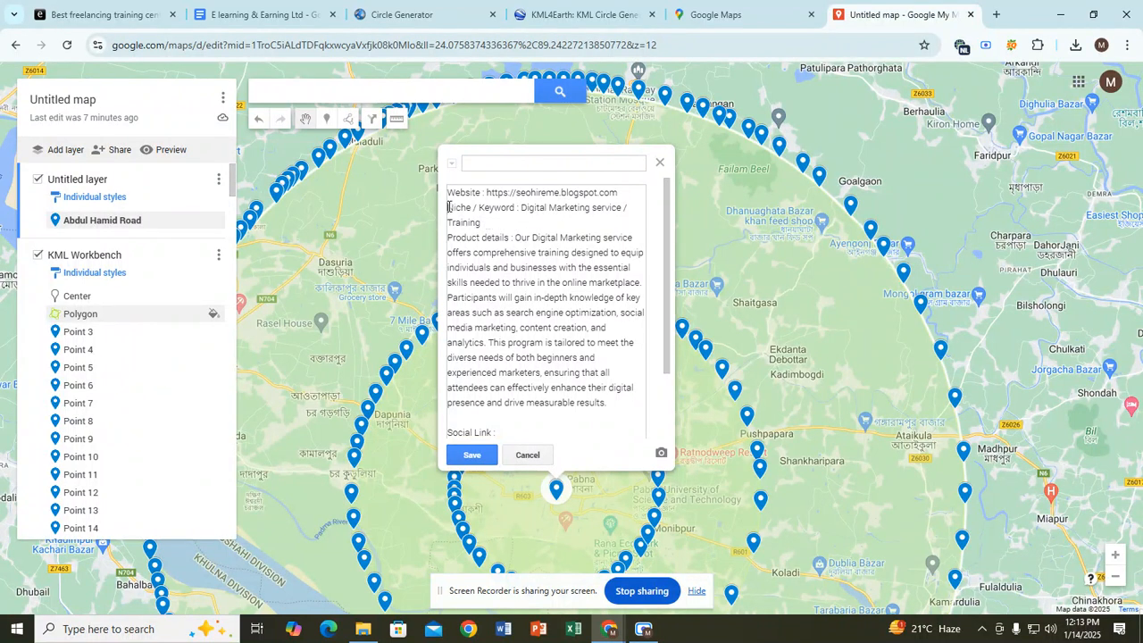
{"action": "left_click_drag", "start_coordinate": [449, 206], "coordinate": [519, 210]}
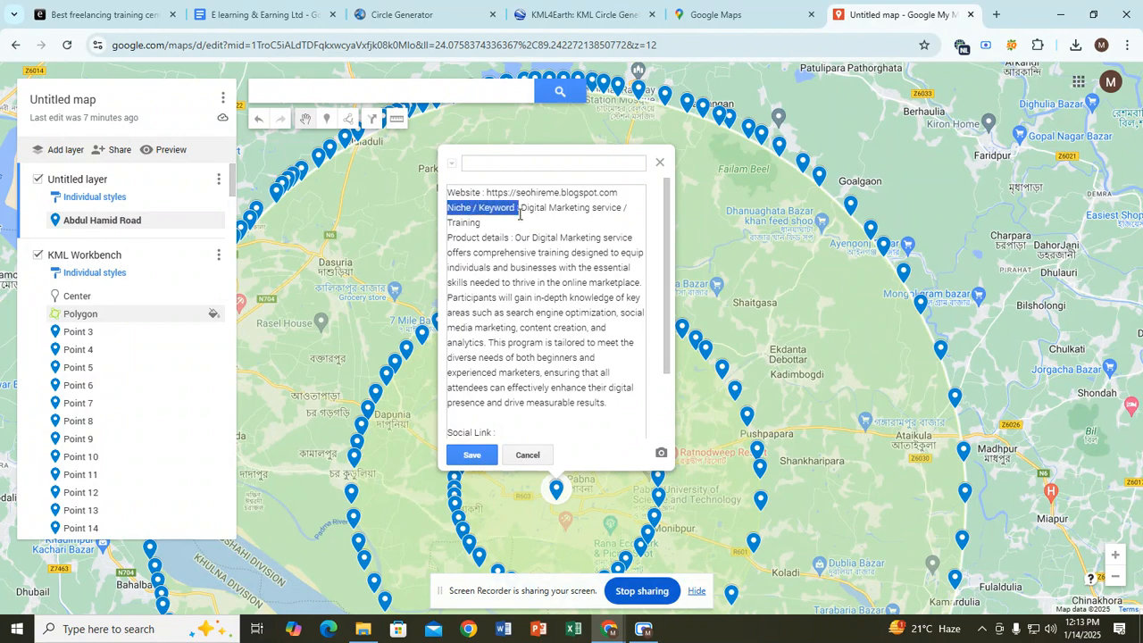
{"action": "key", "text": "BackSpace"}
{"action": "left_click_drag", "start_coordinate": [449, 206], "coordinate": [592, 206]}
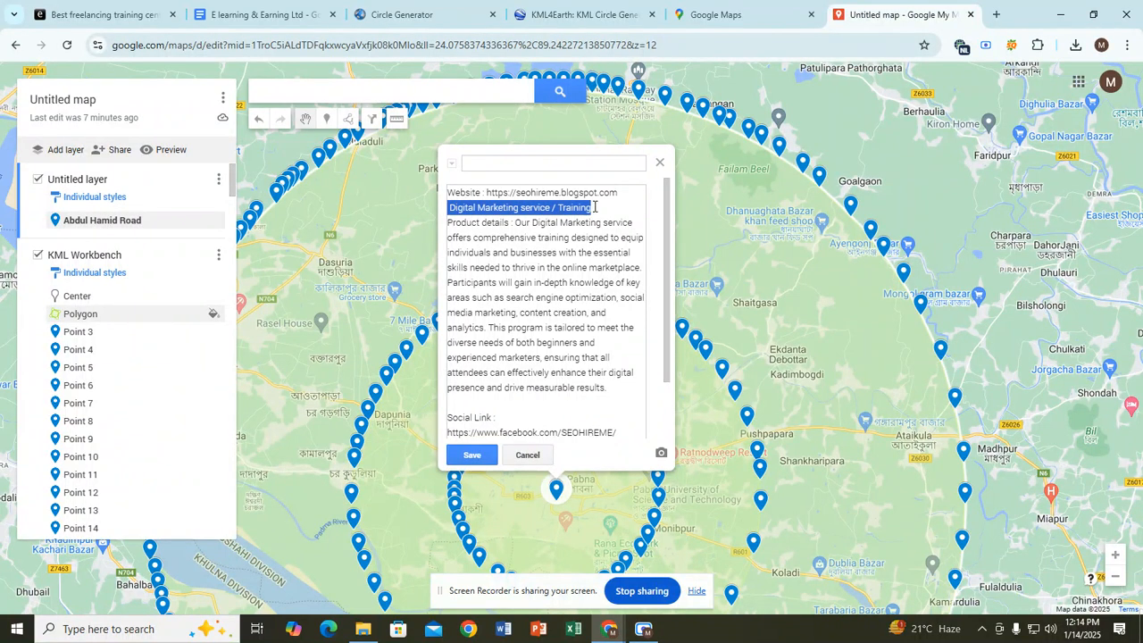
{"action": "key", "text": "BackSpace"}
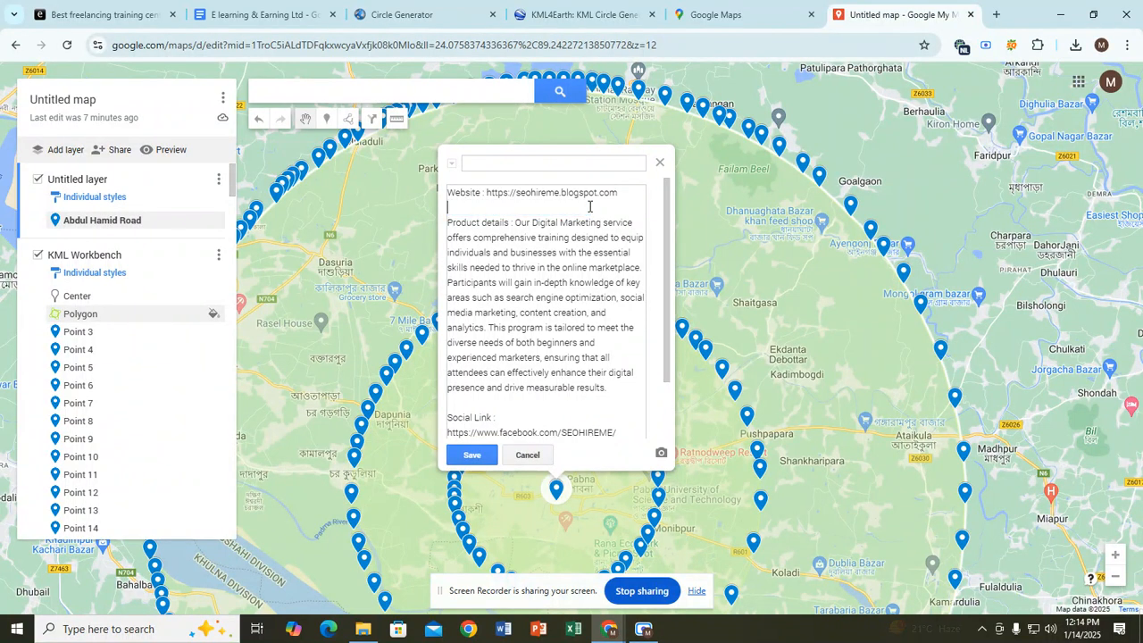
{"action": "left_click", "coordinate": [479, 163]}
{"action": "key", "text": "ctrl+v"}
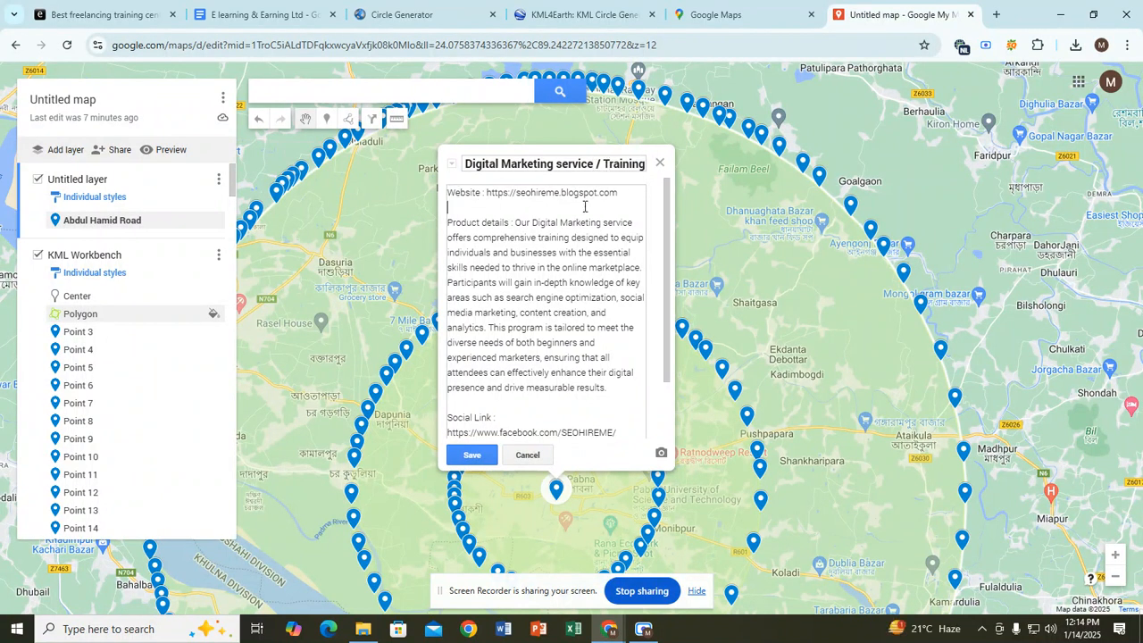
Step: Delete the Website line and blank lines from the description, then save the marker
{"action": "left_click_drag", "start_coordinate": [622, 192], "coordinate": [442, 192]}
{"action": "key", "text": "BackSpace"}
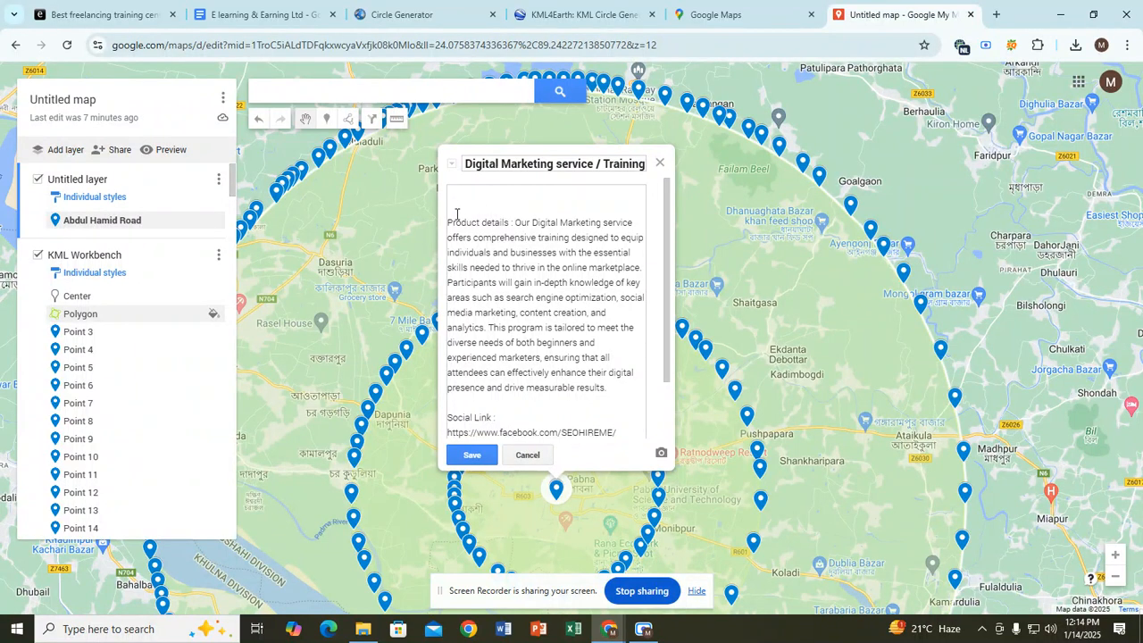
{"action": "key", "text": "BackSpace"}
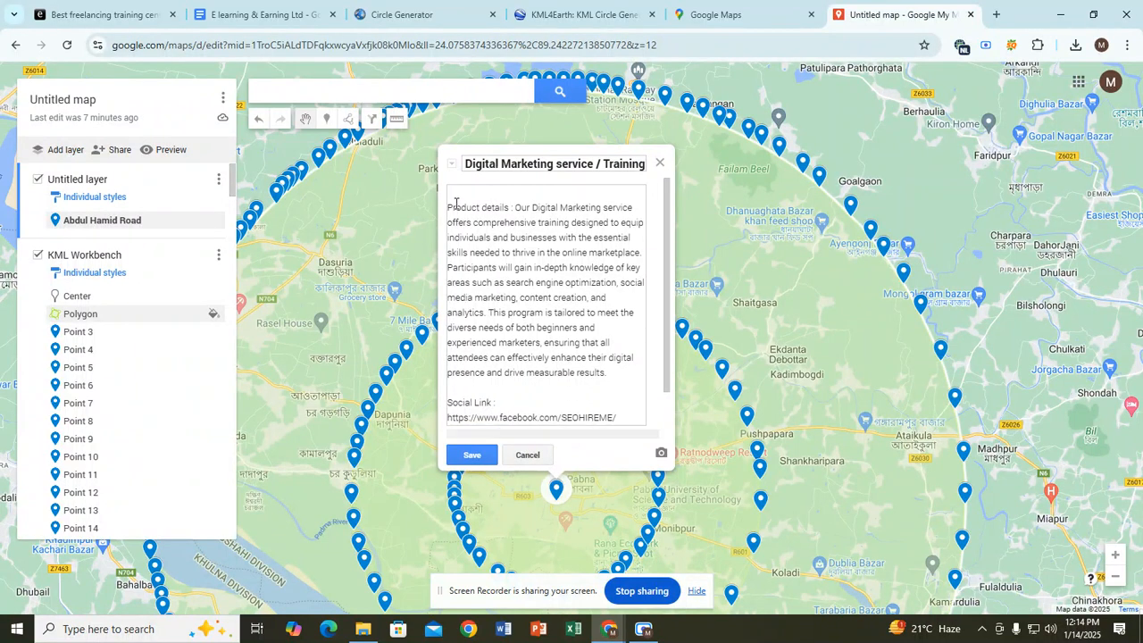
{"action": "key", "text": "Delete"}
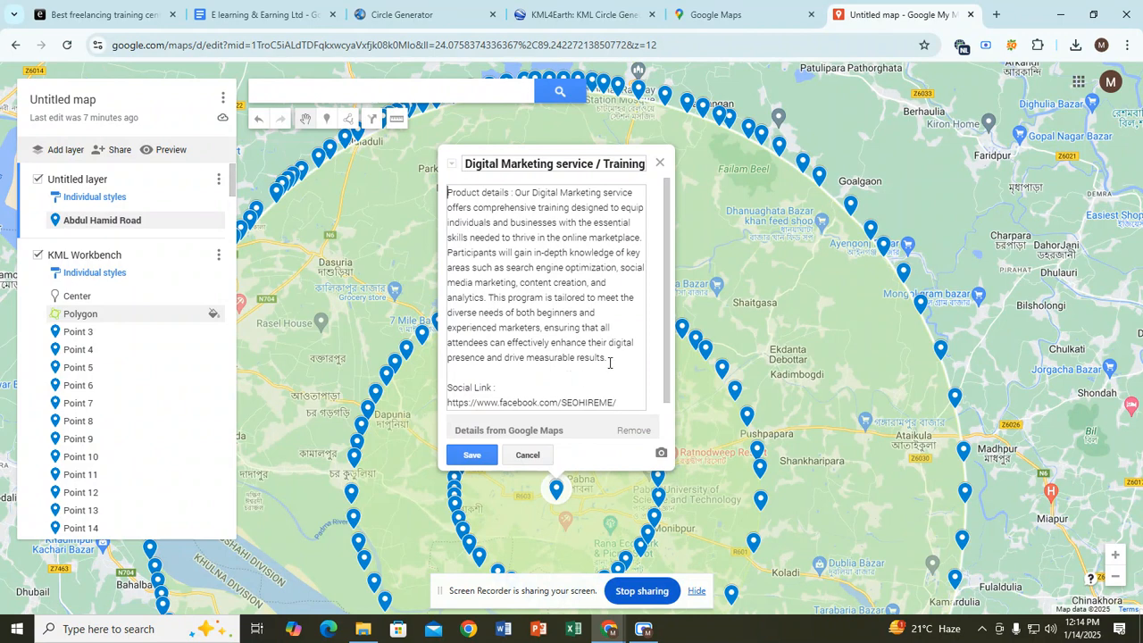
{"action": "left_click", "coordinate": [609, 358]}
{"action": "key", "text": "Return"}
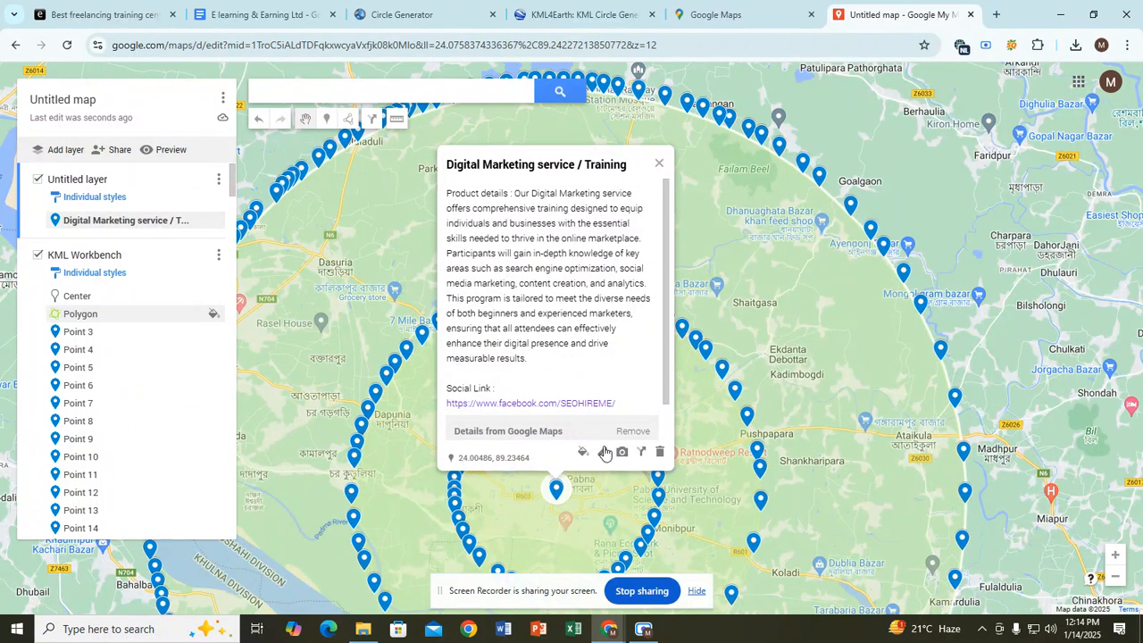
{"action": "left_click", "coordinate": [602, 451]}
Step: Paste the seohireme.blogspot.com Website line into the description, remove 'Product details :', and save
{"action": "left_click", "coordinate": [610, 361]}
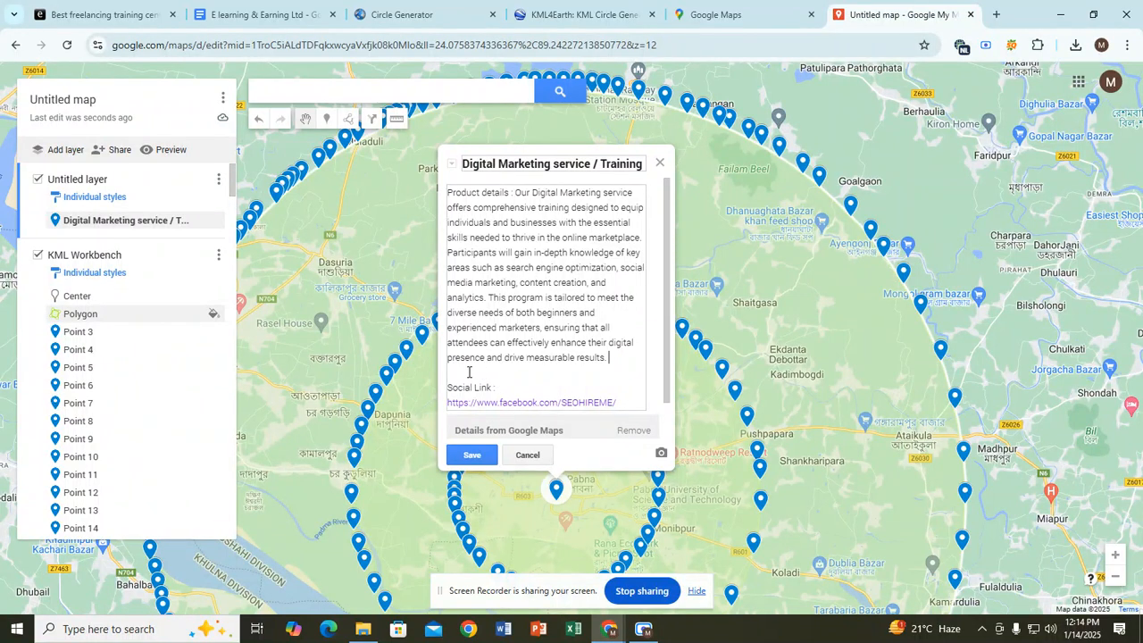
{"action": "key", "text": "ctrl+v"}
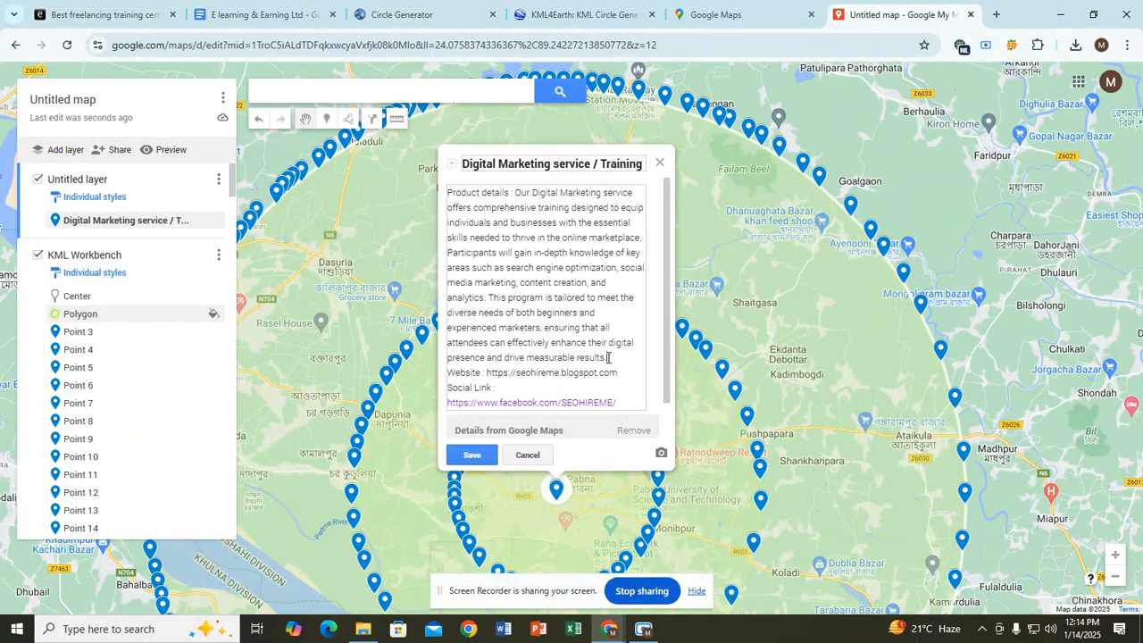
{"action": "scroll", "coordinate": [595, 317], "scroll_direction": "down", "scroll_amount": 1}
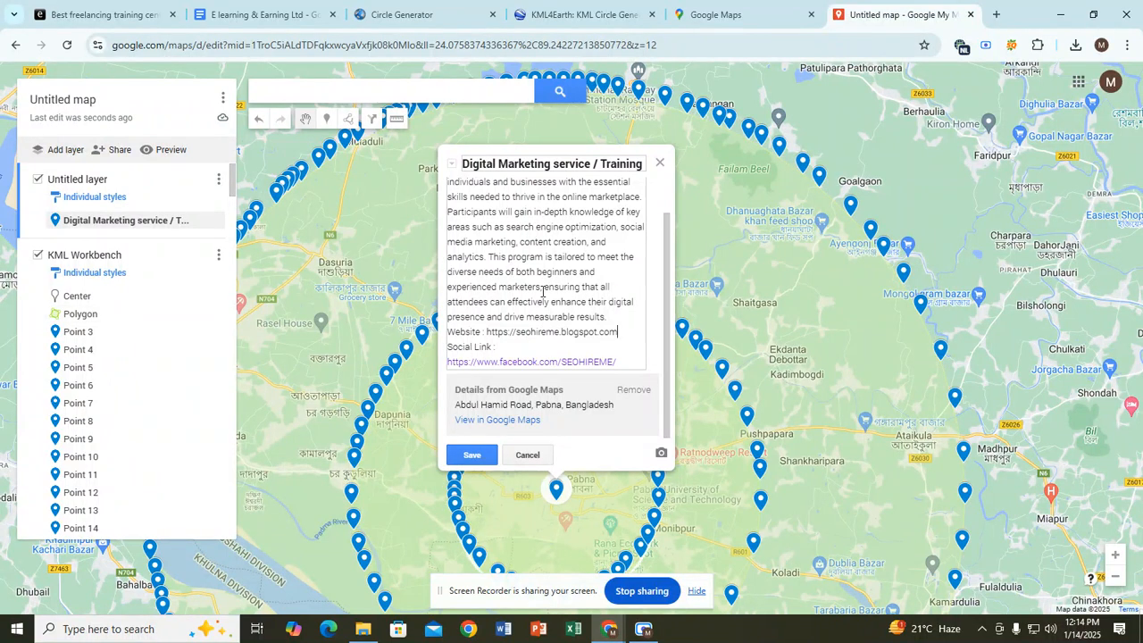
{"action": "scroll", "coordinate": [541, 265], "scroll_direction": "up", "scroll_amount": 1}
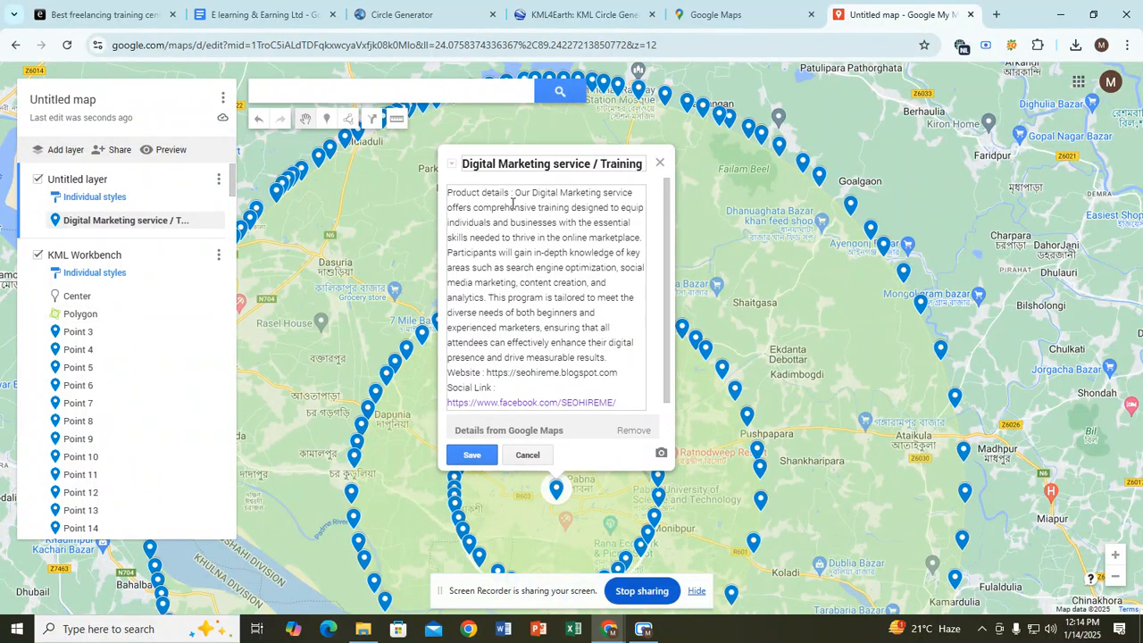
{"action": "left_click_drag", "start_coordinate": [513, 193], "coordinate": [448, 191]}
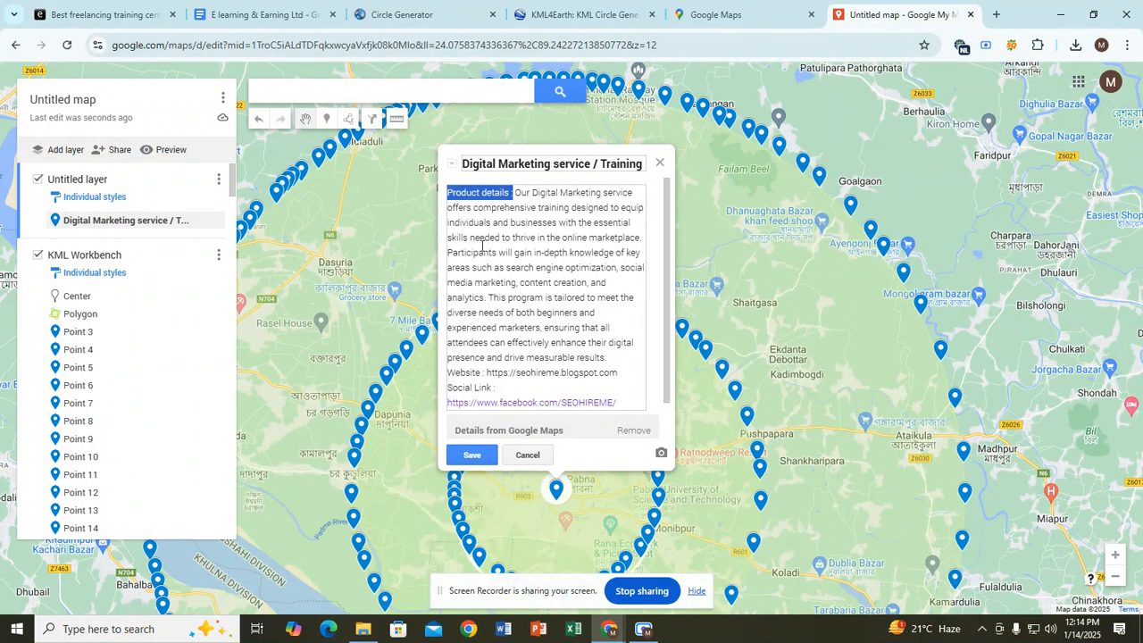
{"action": "key", "text": "BackSpace"}
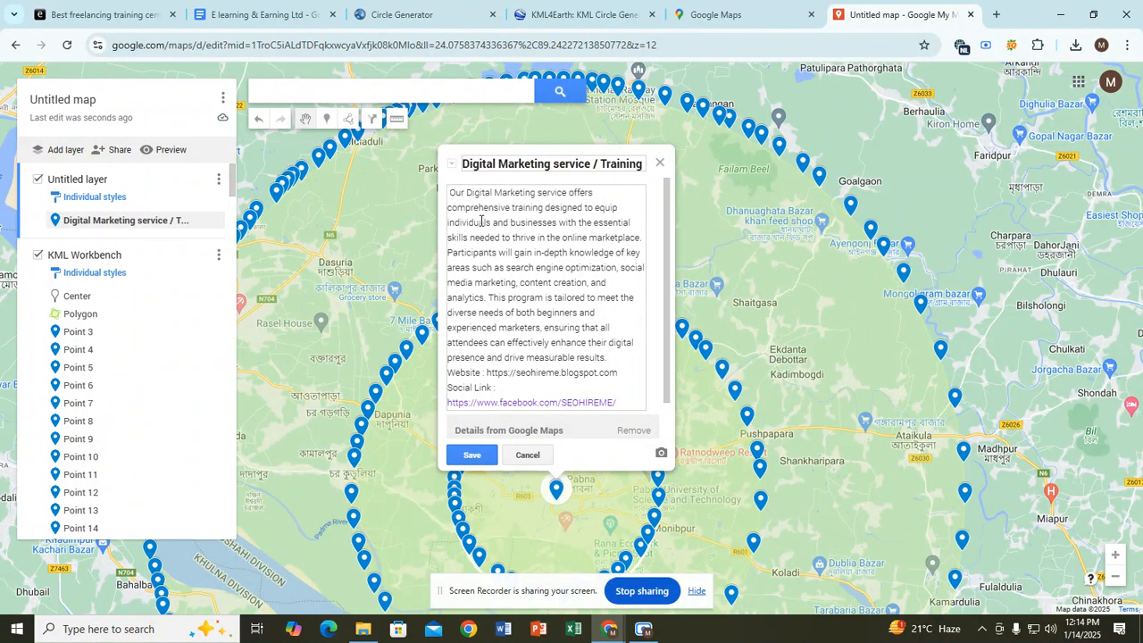
{"action": "scroll", "coordinate": [550, 339], "scroll_direction": "down", "scroll_amount": 1}
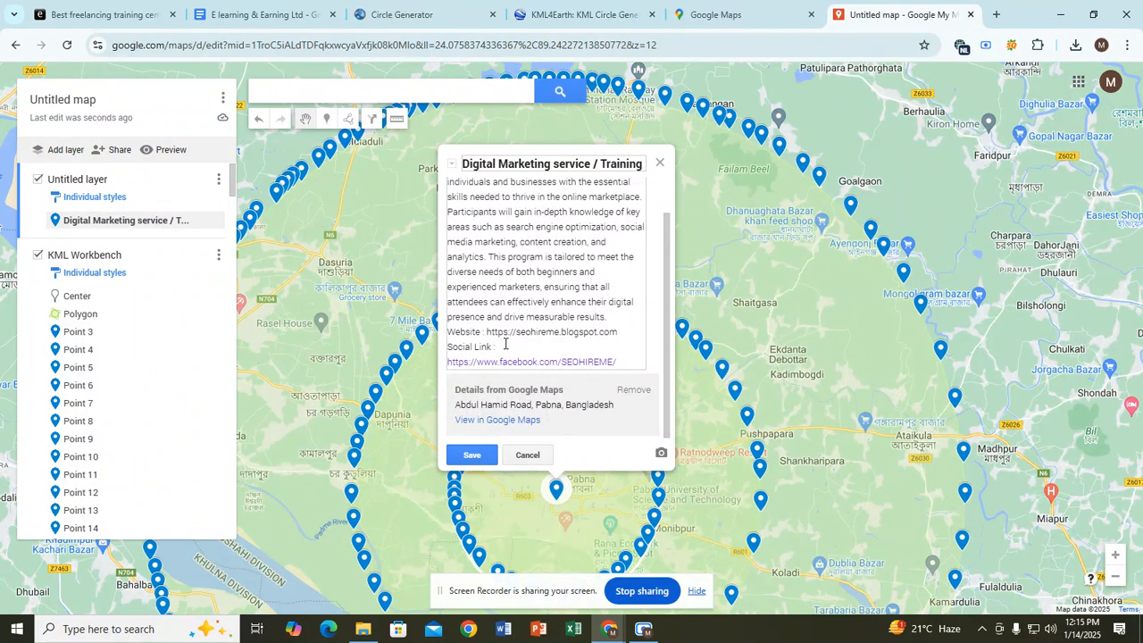
{"action": "left_click", "coordinate": [484, 459]}
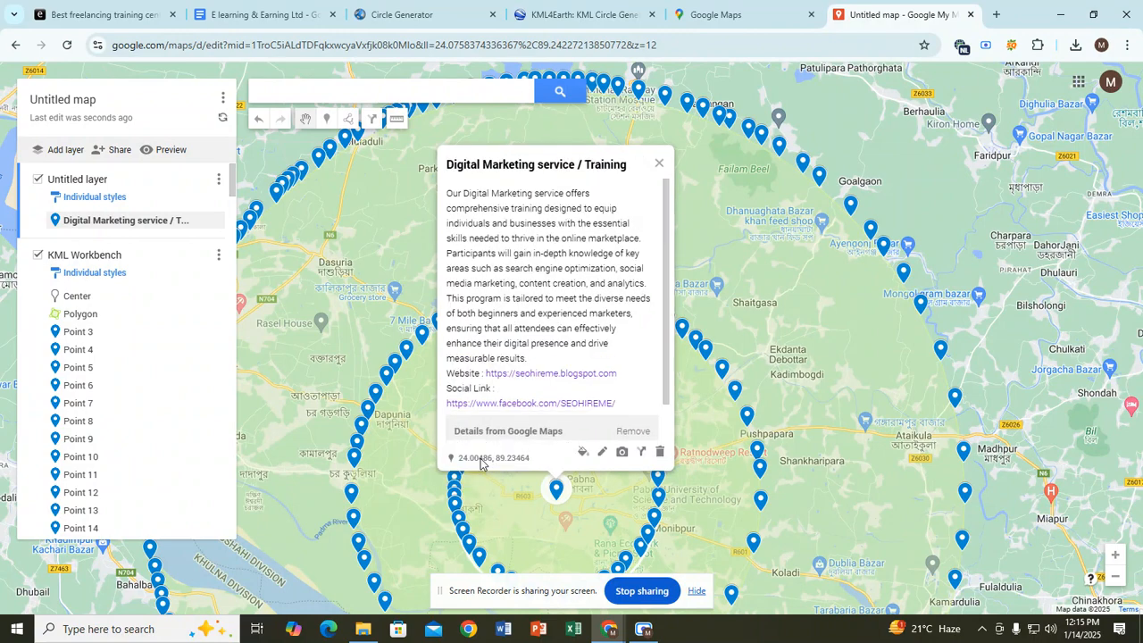
{"action": "scroll", "coordinate": [551, 321], "scroll_direction": "down", "scroll_amount": 1}
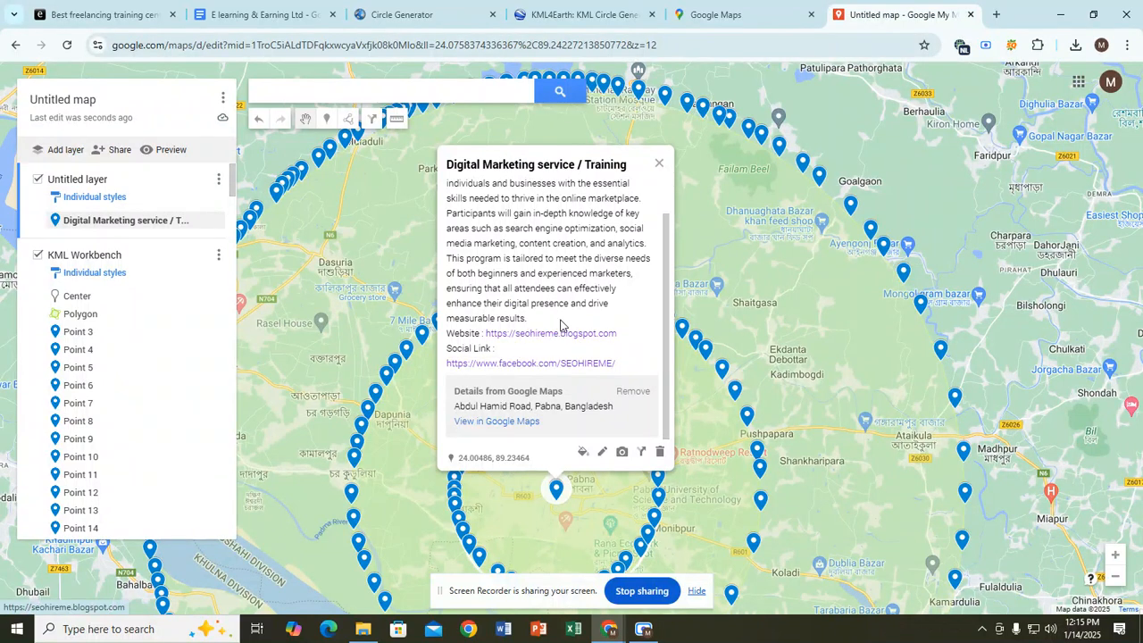
{"action": "scroll", "coordinate": [559, 304], "scroll_direction": "up", "scroll_amount": 1}
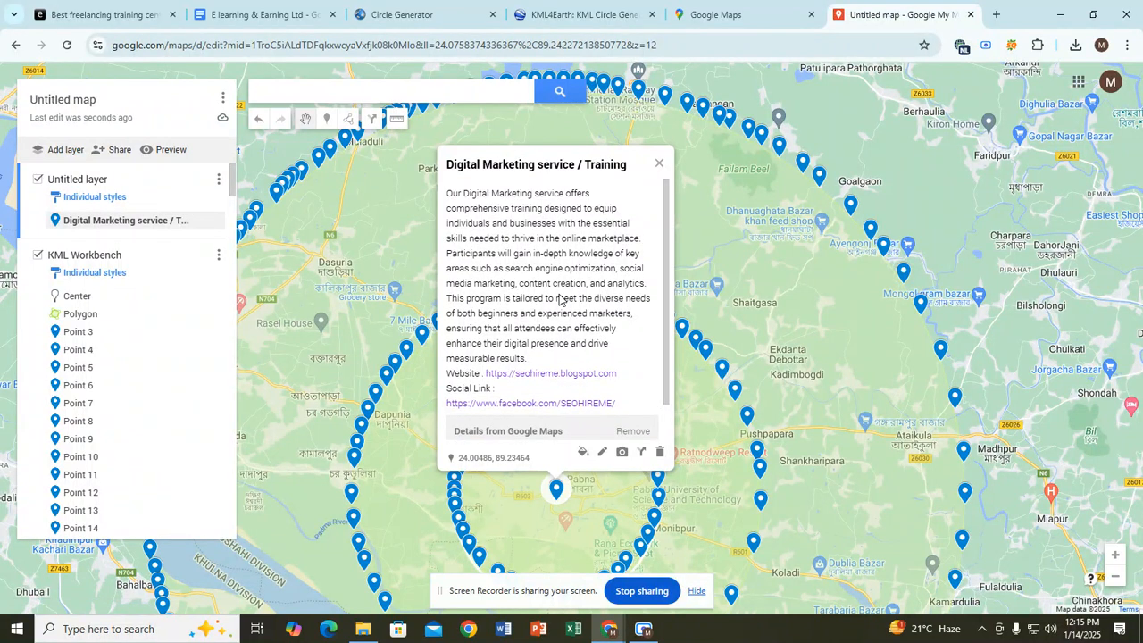
{"action": "scroll", "coordinate": [581, 288], "scroll_direction": "down", "scroll_amount": 1}
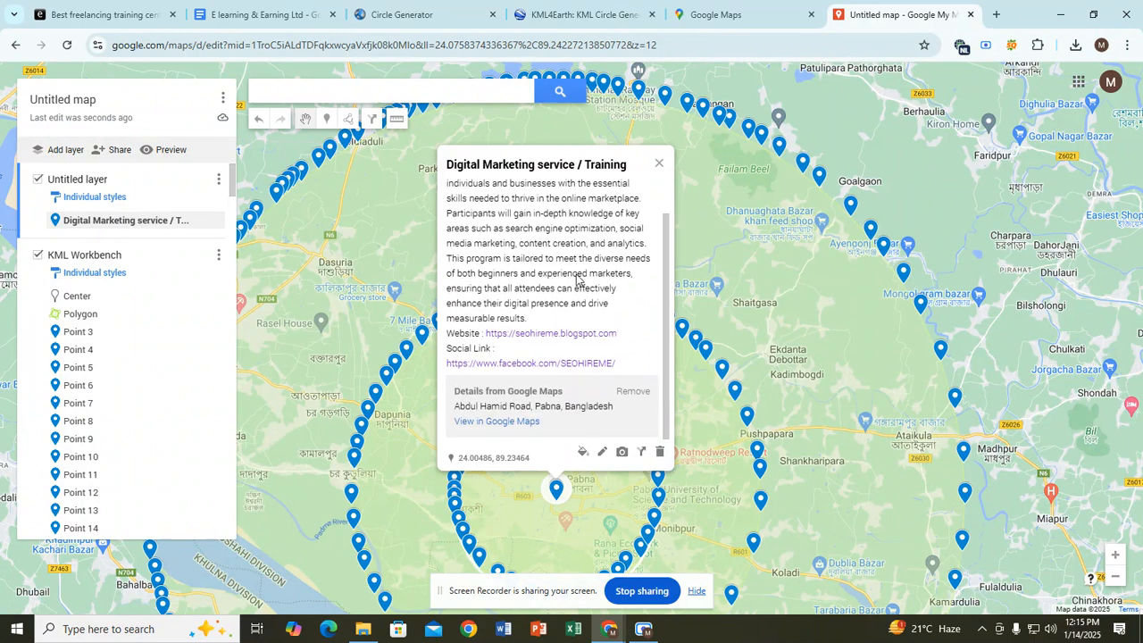
{"action": "scroll", "coordinate": [571, 295], "scroll_direction": "up", "scroll_amount": 1}
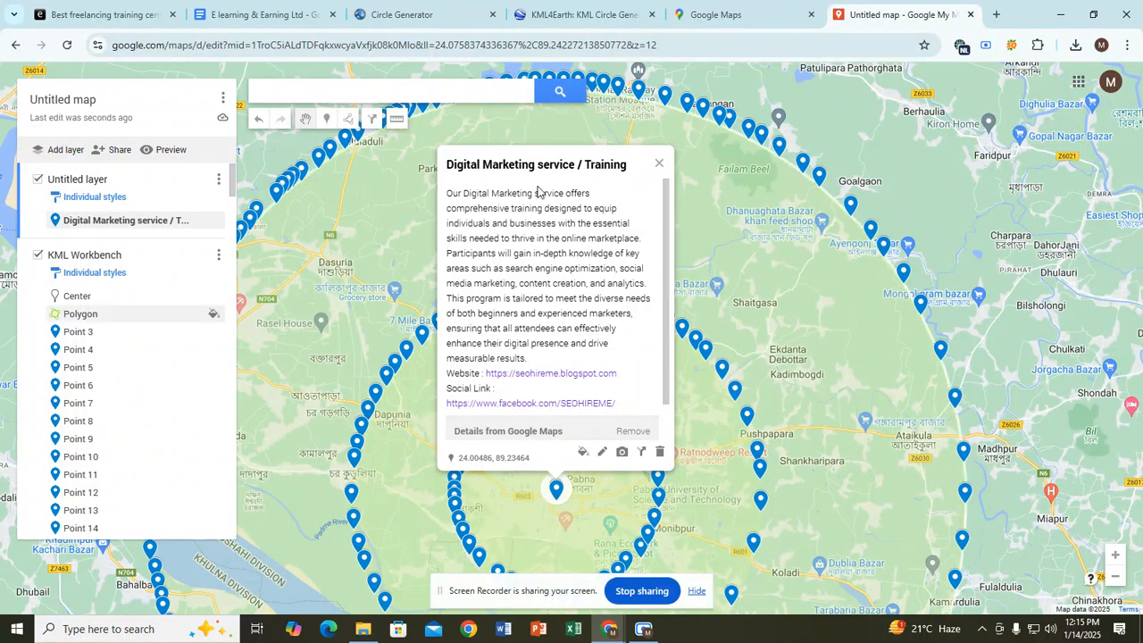
{"action": "left_click", "coordinate": [643, 629]}
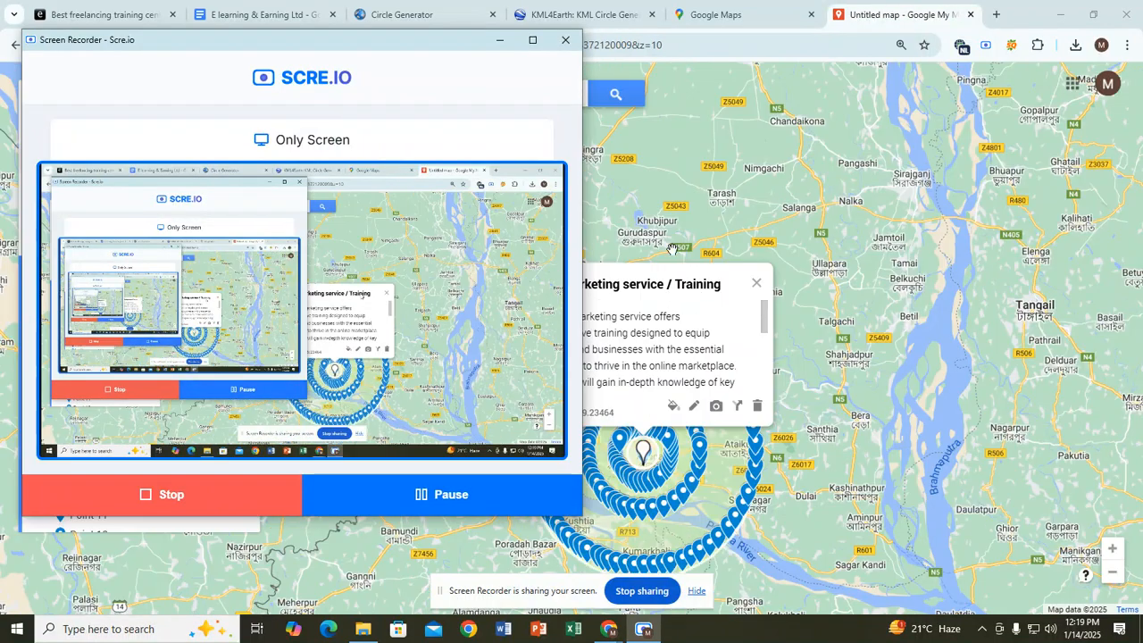
{"action": "left_click", "coordinate": [854, 20]}
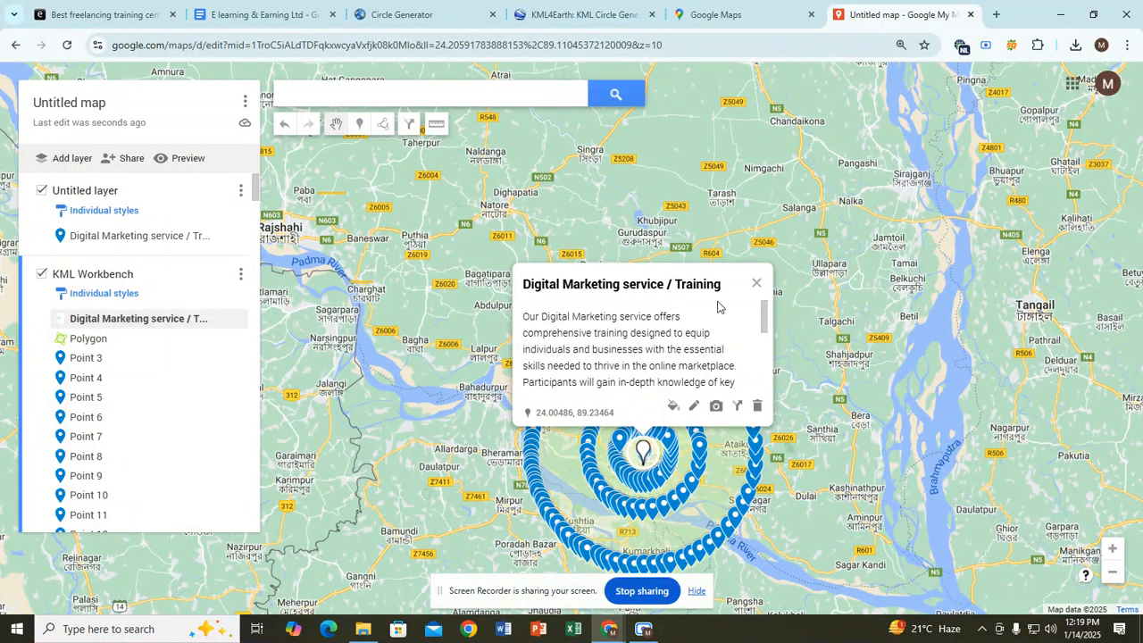
{"action": "scroll", "coordinate": [714, 373], "scroll_direction": "down", "scroll_amount": 5}
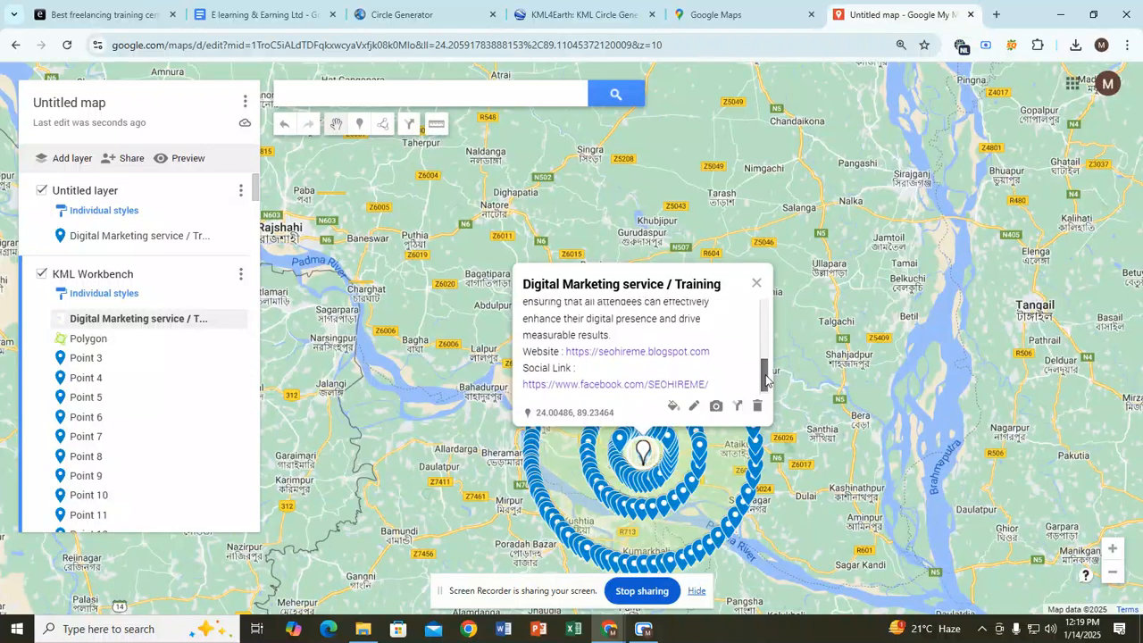
{"action": "right_click", "coordinate": [605, 349]}
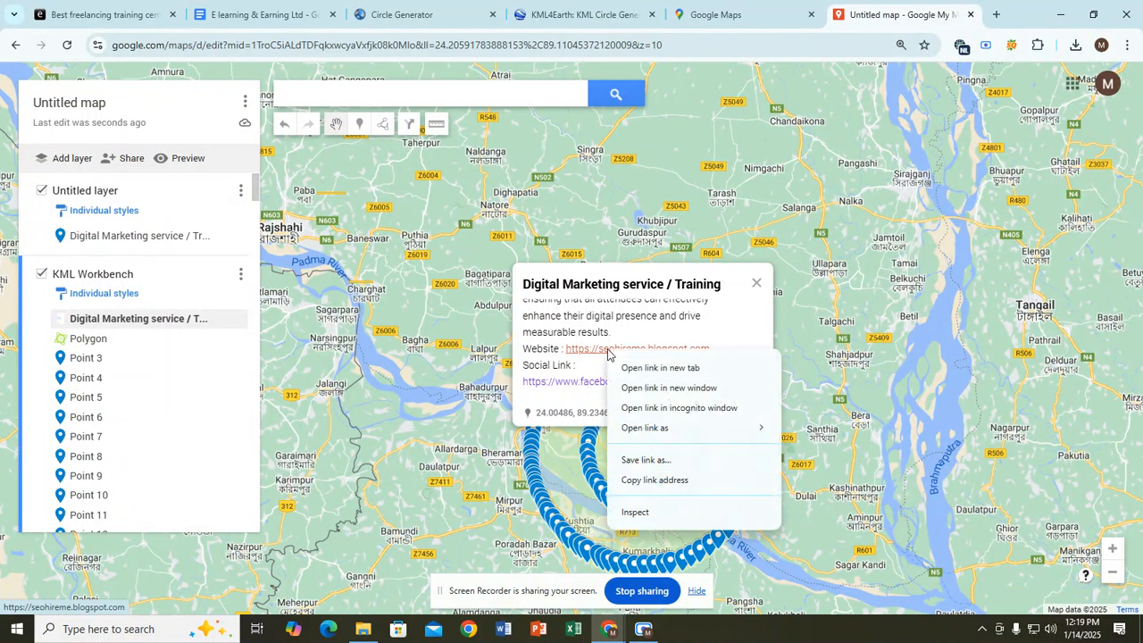
{"action": "left_click", "coordinate": [636, 369]}
{"action": "left_click", "coordinate": [880, 20]}
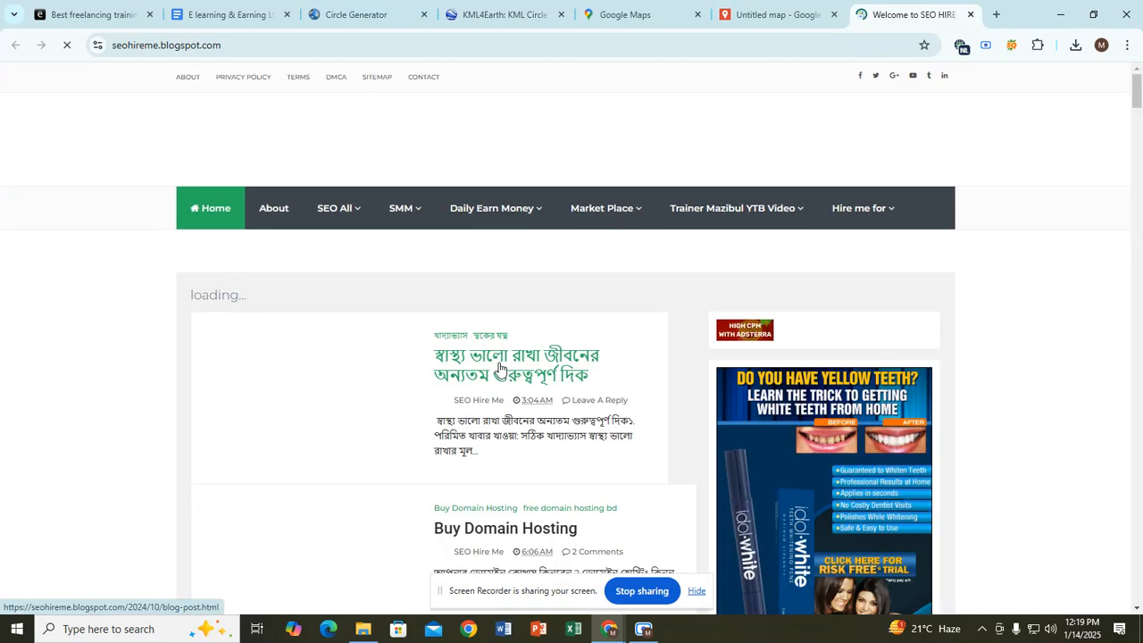
{"action": "left_click", "coordinate": [768, 16]}
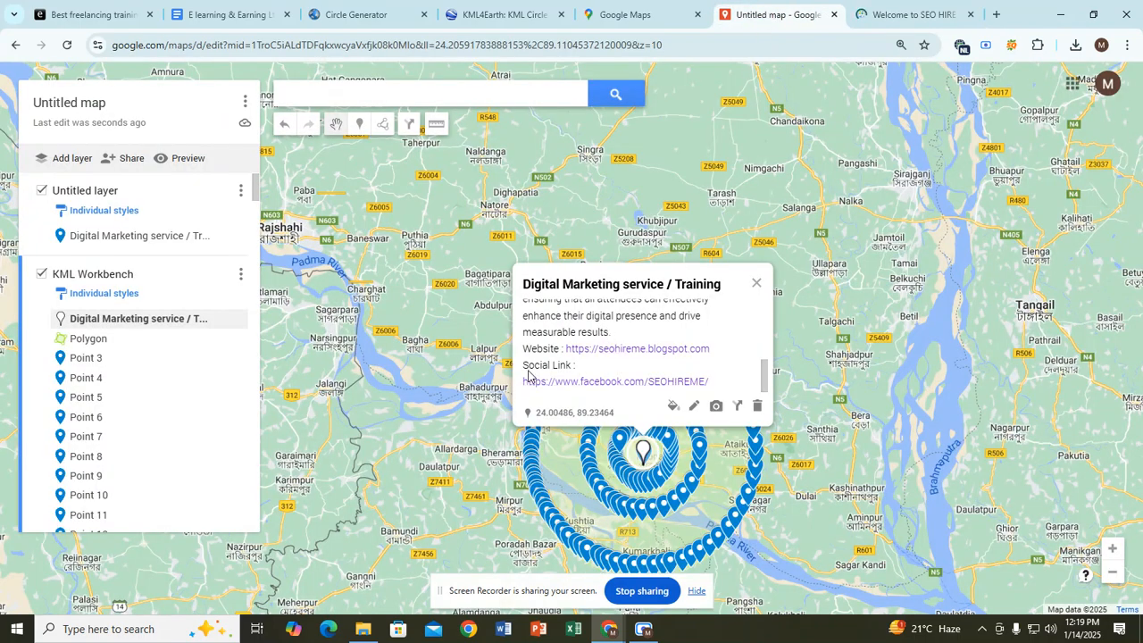
{"action": "right_click", "coordinate": [591, 386]}
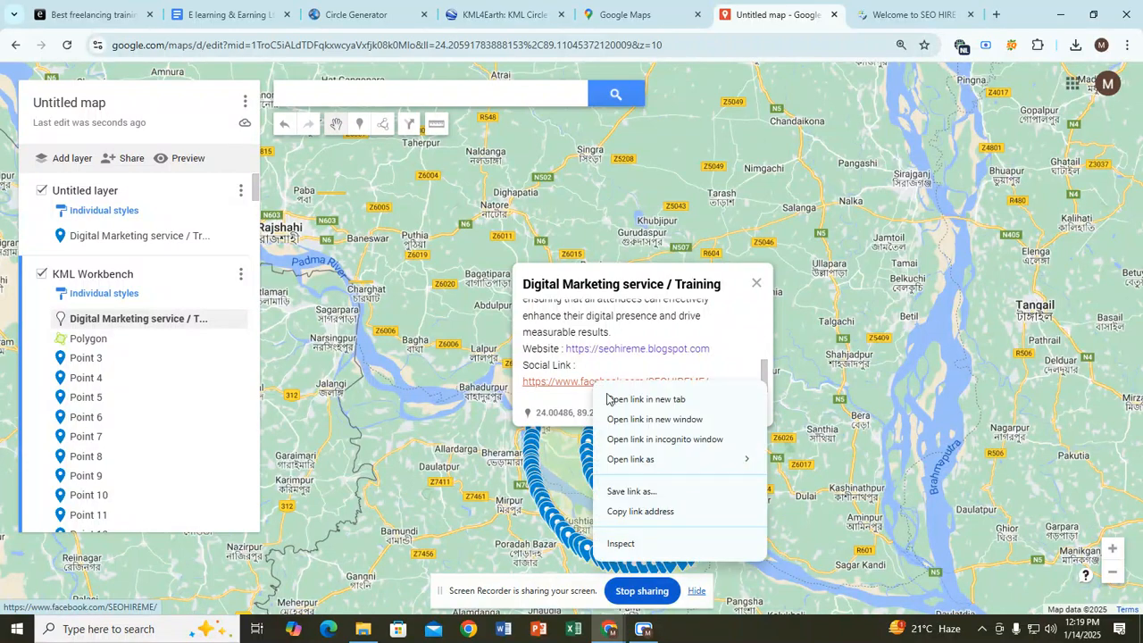
{"action": "left_click", "coordinate": [630, 400]}
{"action": "left_click", "coordinate": [948, 16]}
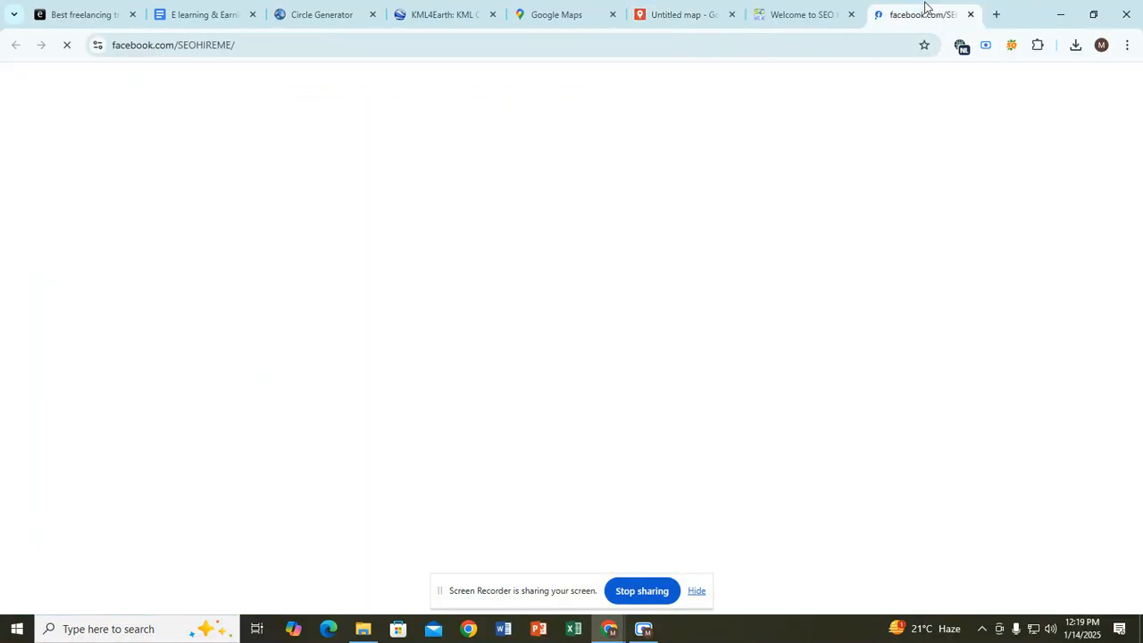
{"action": "left_click", "coordinate": [971, 14]}
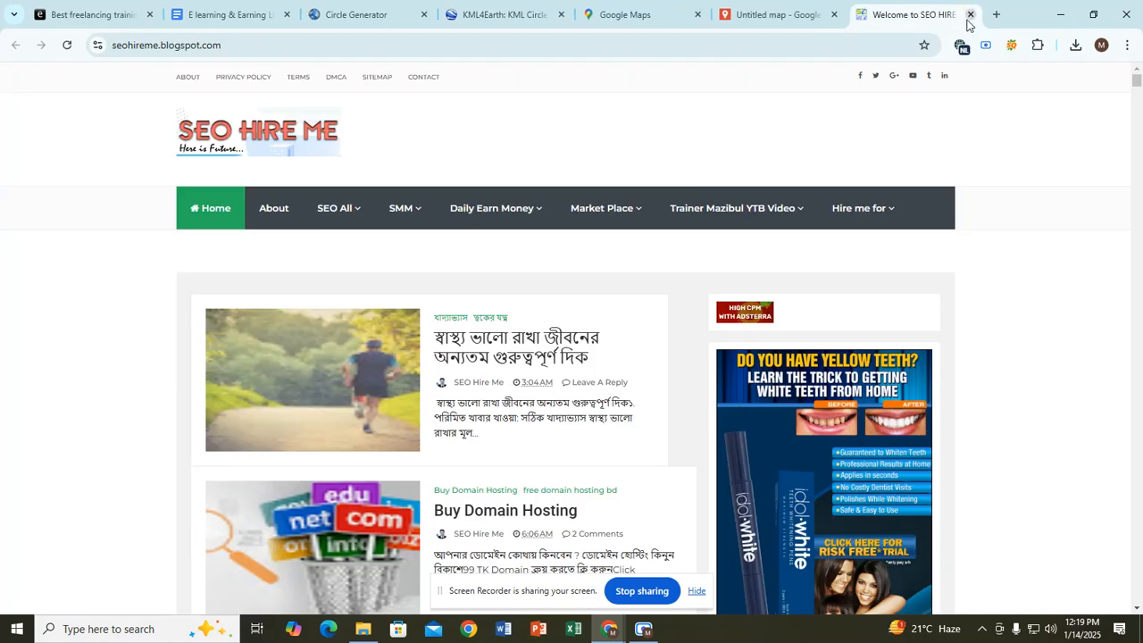
{"action": "left_click", "coordinate": [971, 15]}
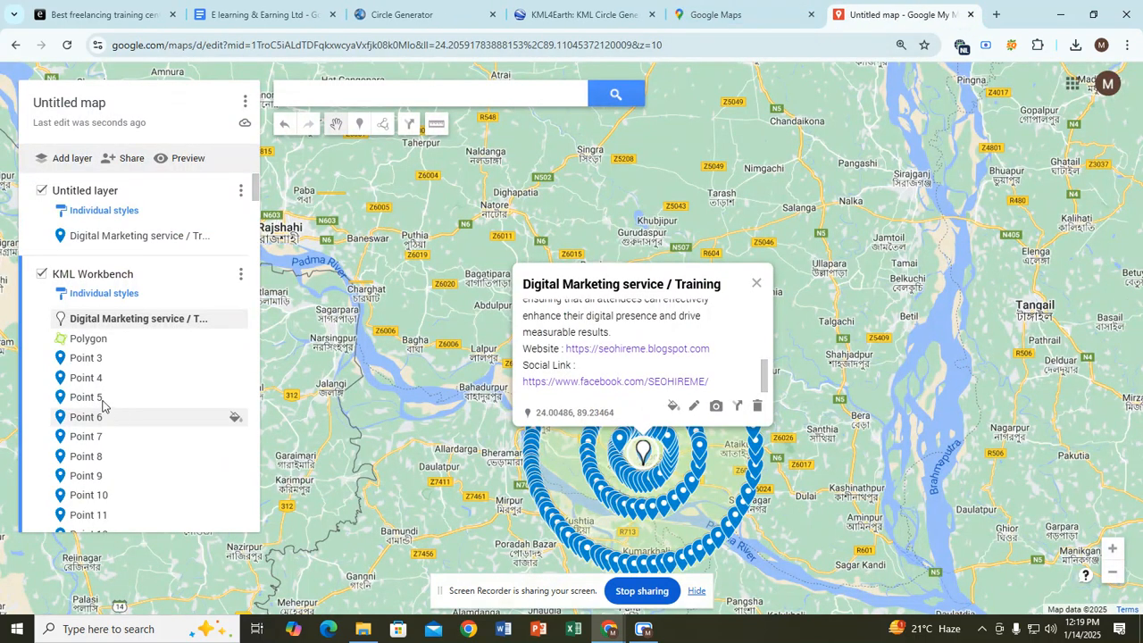
Step: Open the KML Workbench layer's data table from its options menu
{"action": "left_click", "coordinate": [137, 360]}
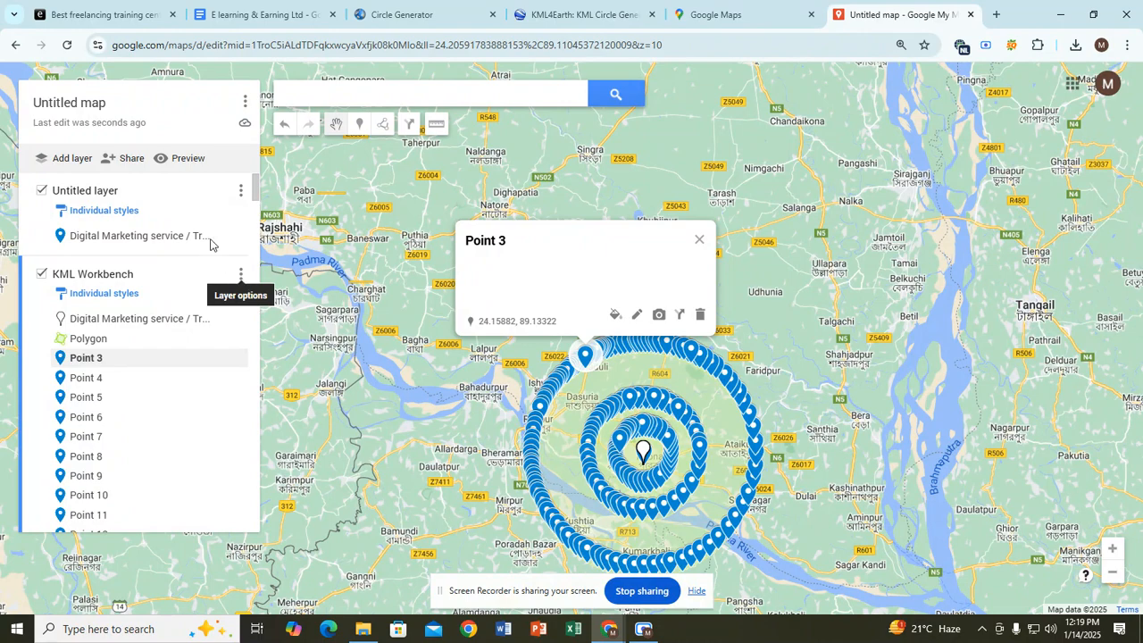
{"action": "left_click", "coordinate": [216, 194]}
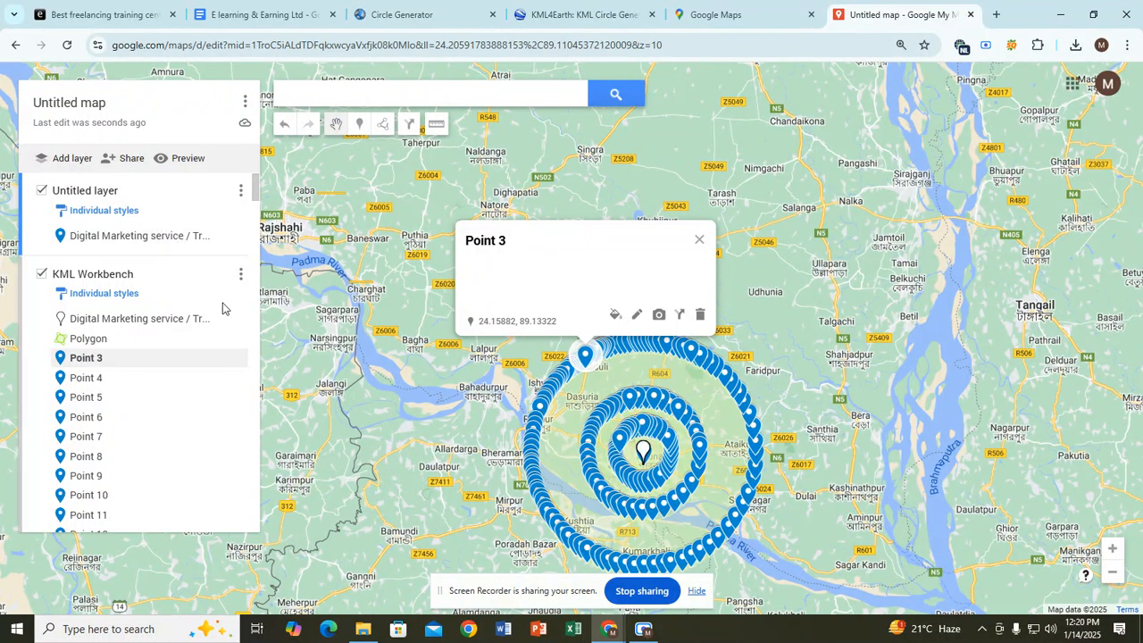
{"action": "scroll", "coordinate": [189, 357], "scroll_direction": "down", "scroll_amount": 5}
{"action": "scroll", "coordinate": [189, 357], "scroll_direction": "up", "scroll_amount": 5}
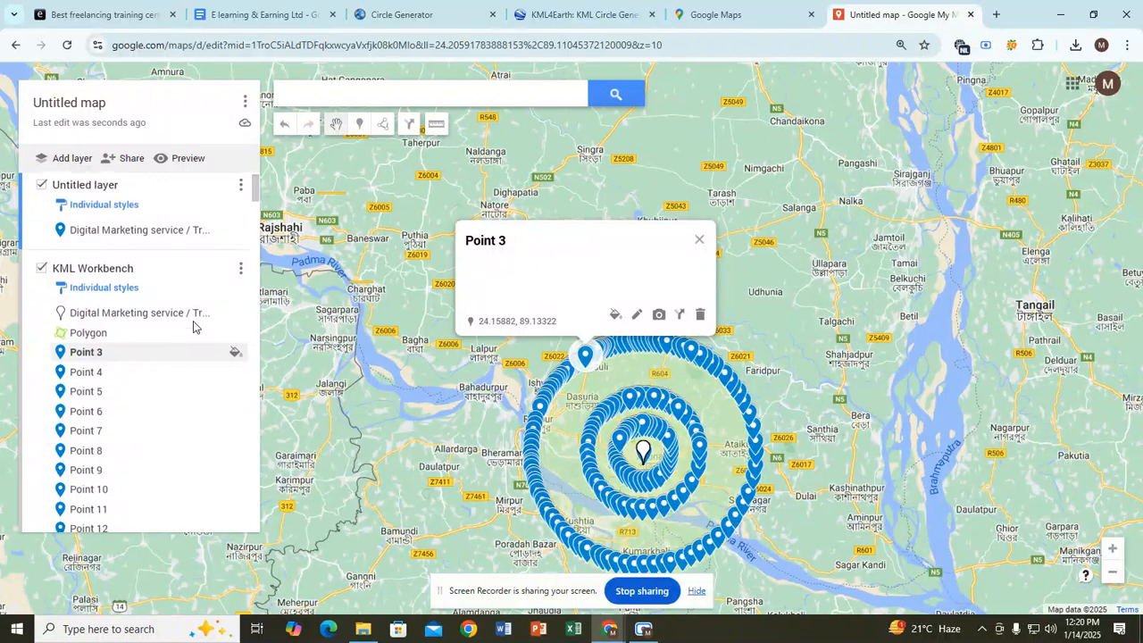
{"action": "left_click", "coordinate": [240, 275]}
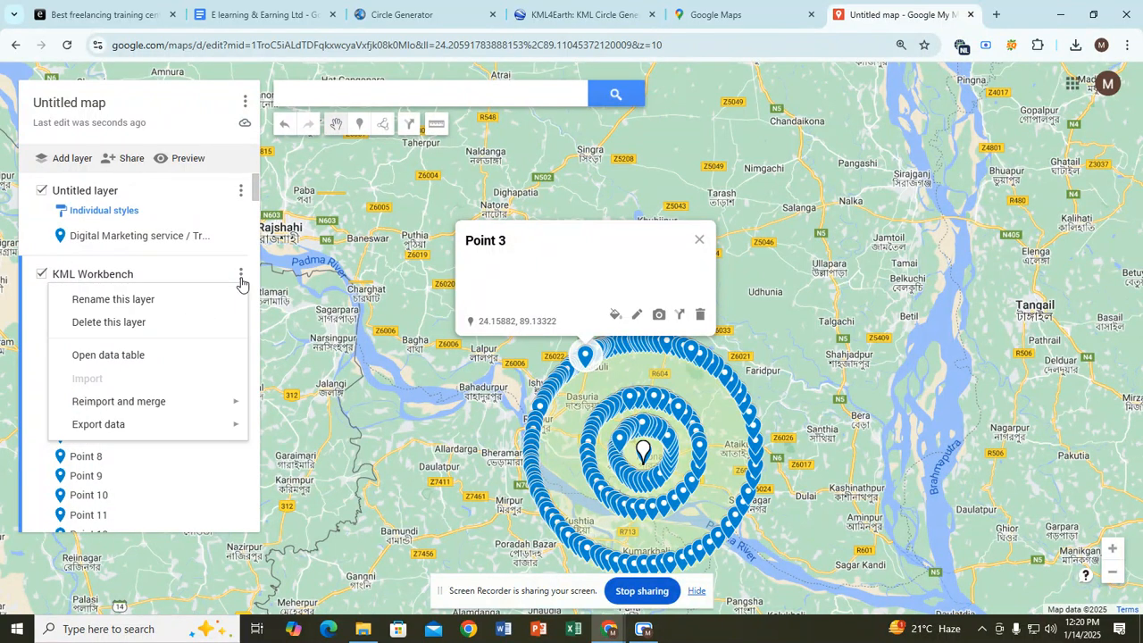
{"action": "left_click", "coordinate": [170, 361]}
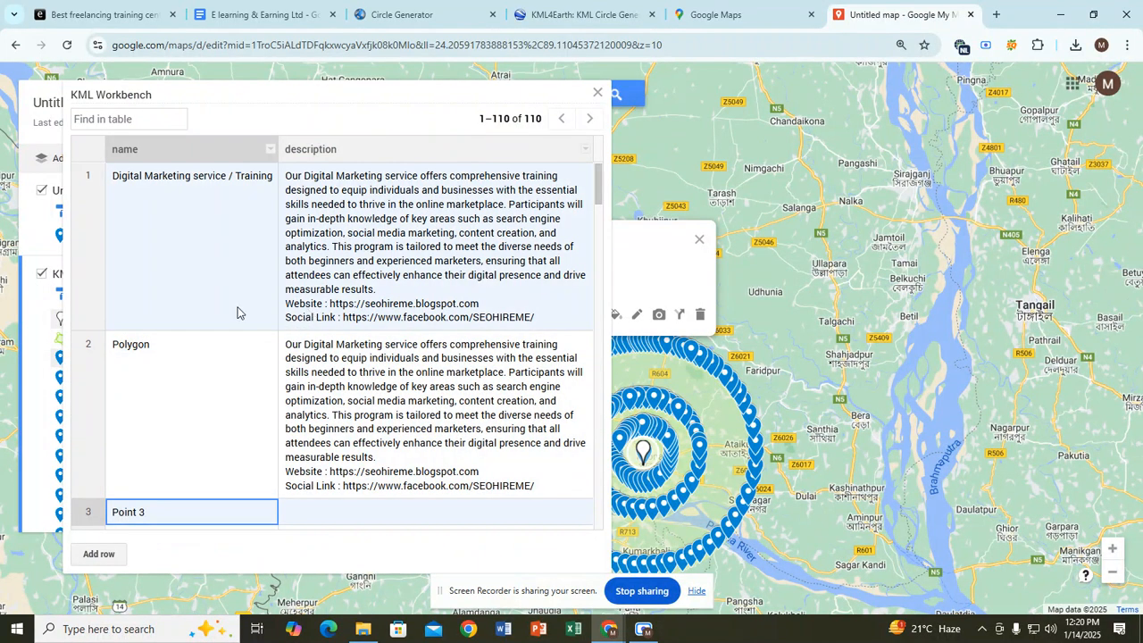
{"action": "key", "text": "ctrl+minus"}
{"action": "key", "text": "ctrl+minus"}
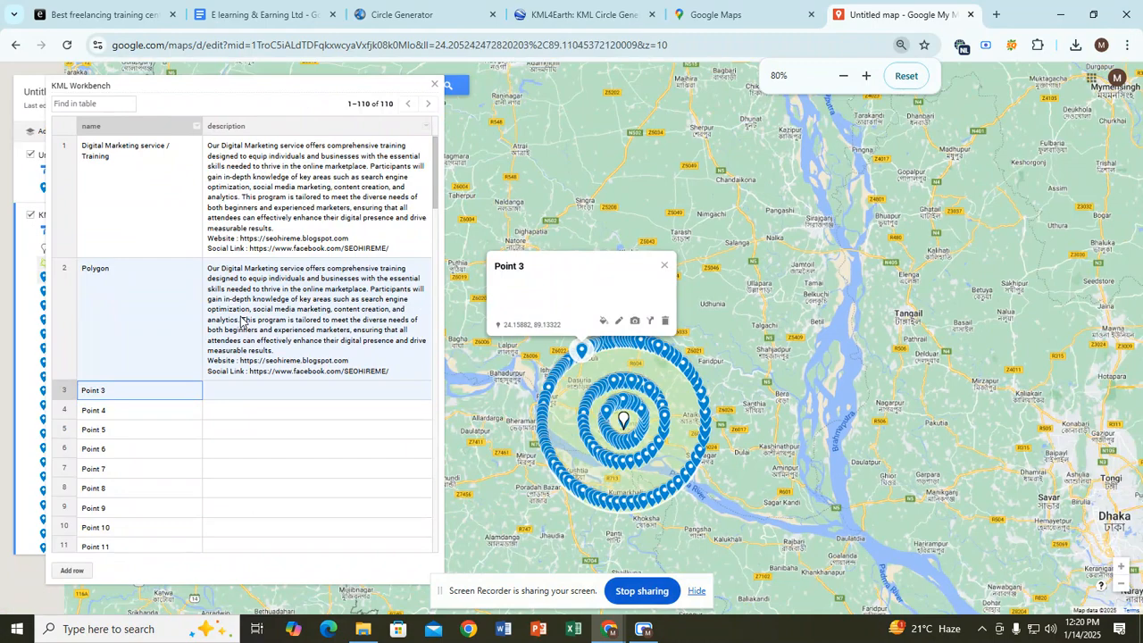
{"action": "left_click", "coordinate": [240, 393]}
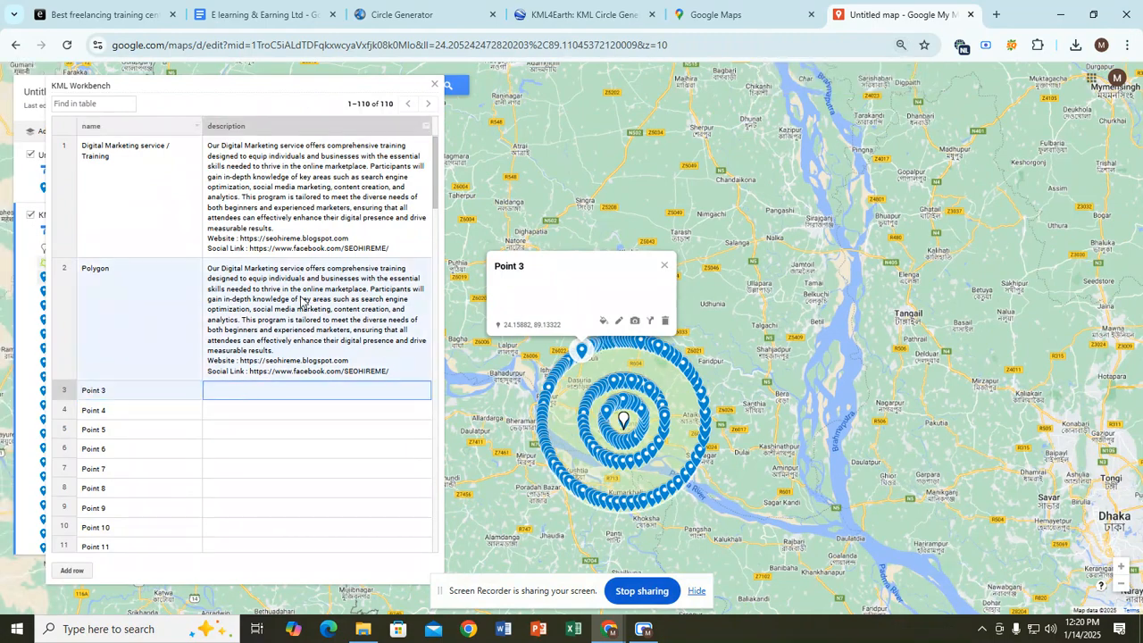
{"action": "scroll", "coordinate": [281, 370], "scroll_direction": "down", "scroll_amount": 10}
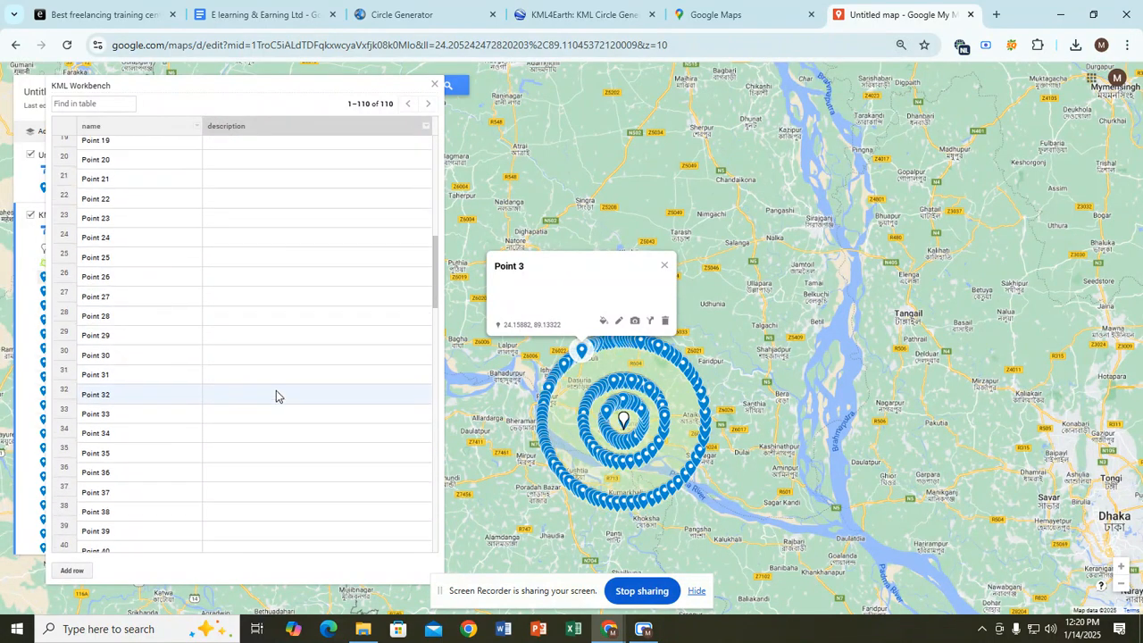
{"action": "scroll", "coordinate": [273, 400], "scroll_direction": "up", "scroll_amount": 12}
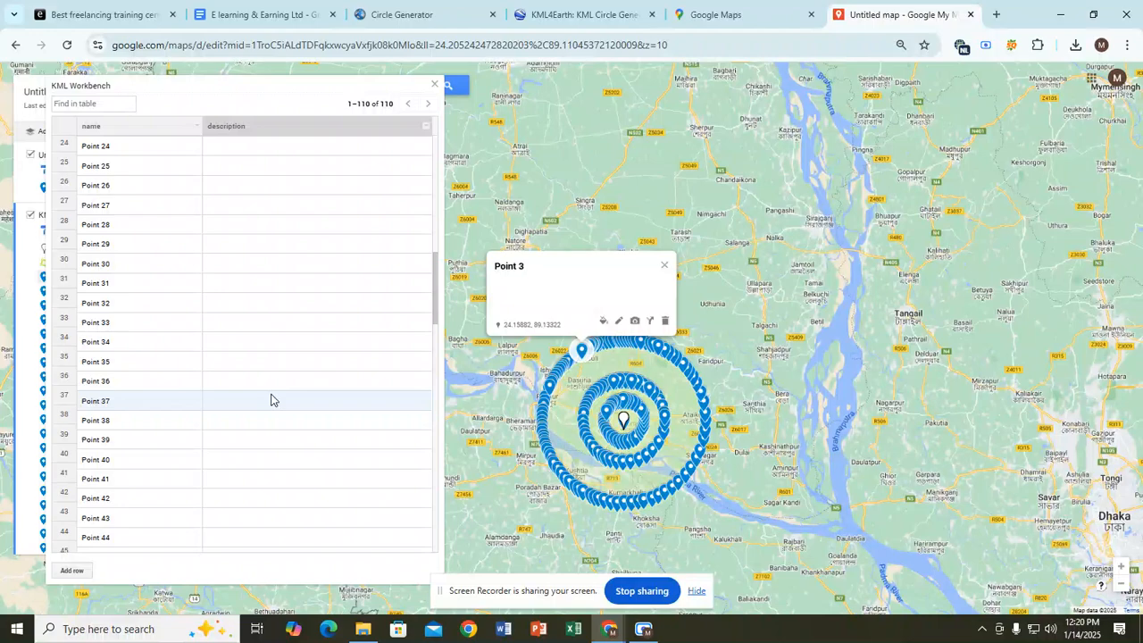
{"action": "scroll", "coordinate": [272, 399], "scroll_direction": "up", "scroll_amount": 3}
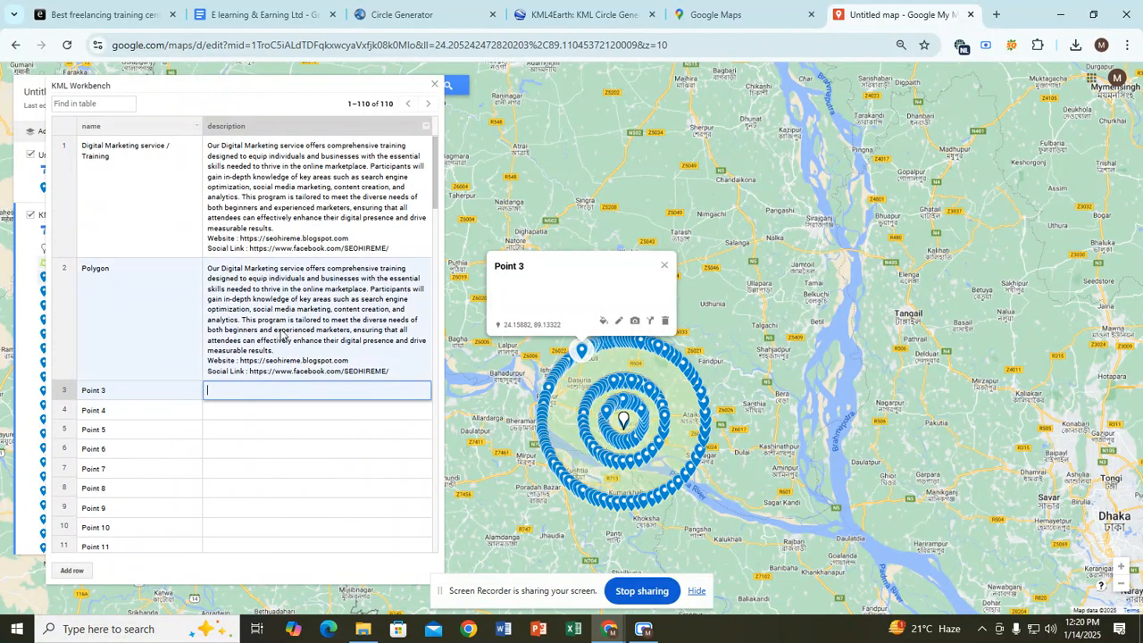
{"action": "left_click", "coordinate": [306, 209]}
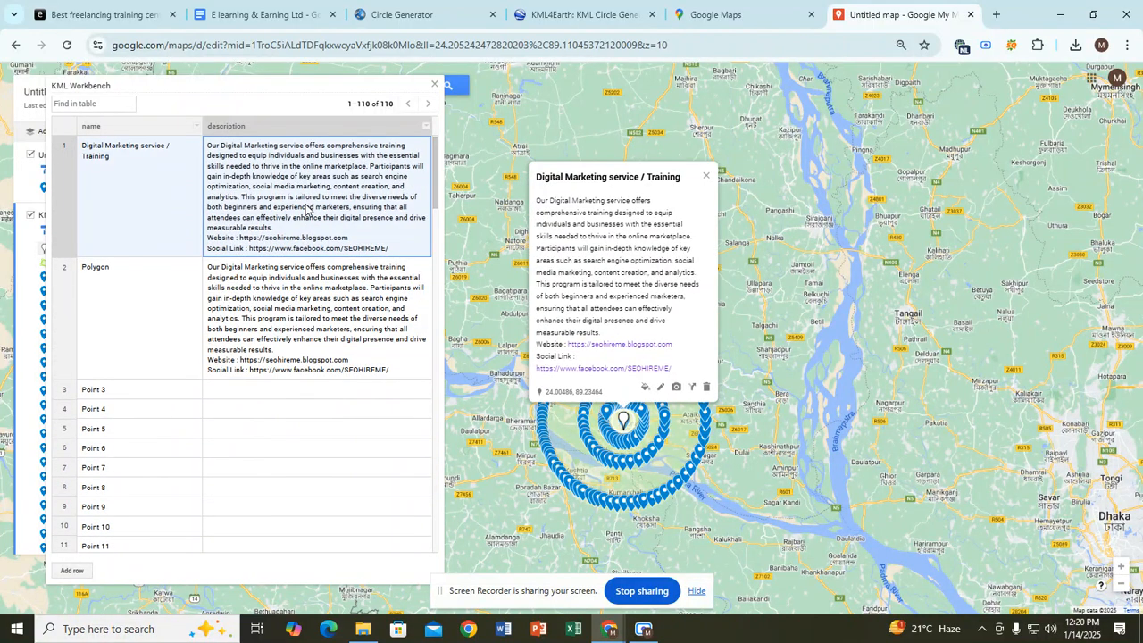
{"action": "left_click", "coordinate": [266, 394]}
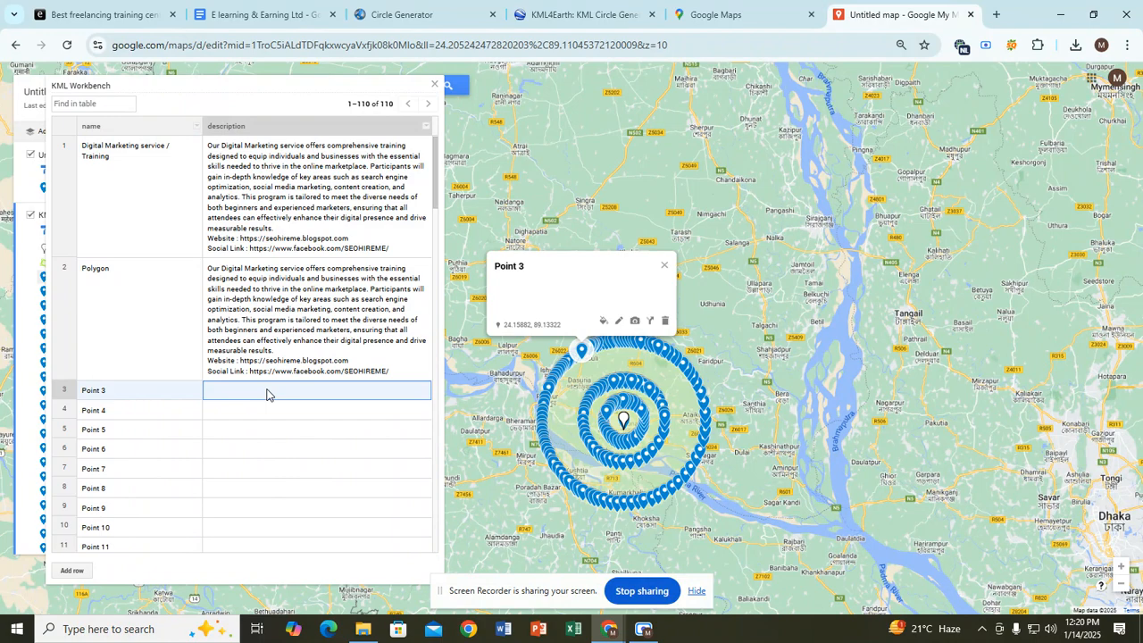
{"action": "left_click", "coordinate": [300, 207]}
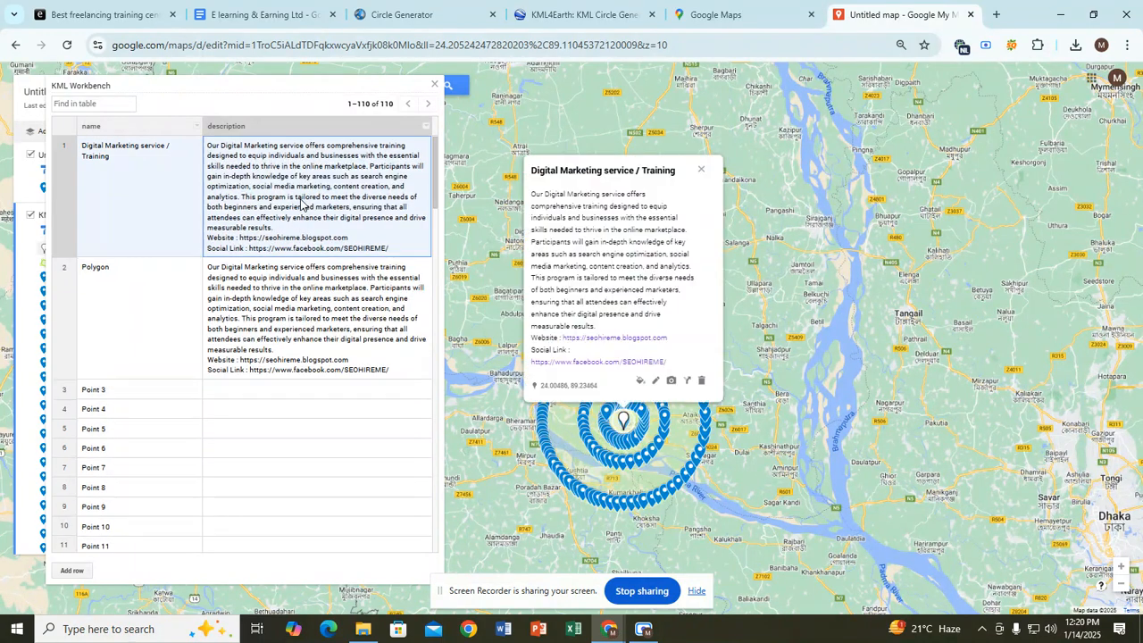
{"action": "left_click", "coordinate": [279, 394]}
{"action": "left_click", "coordinate": [280, 393]}
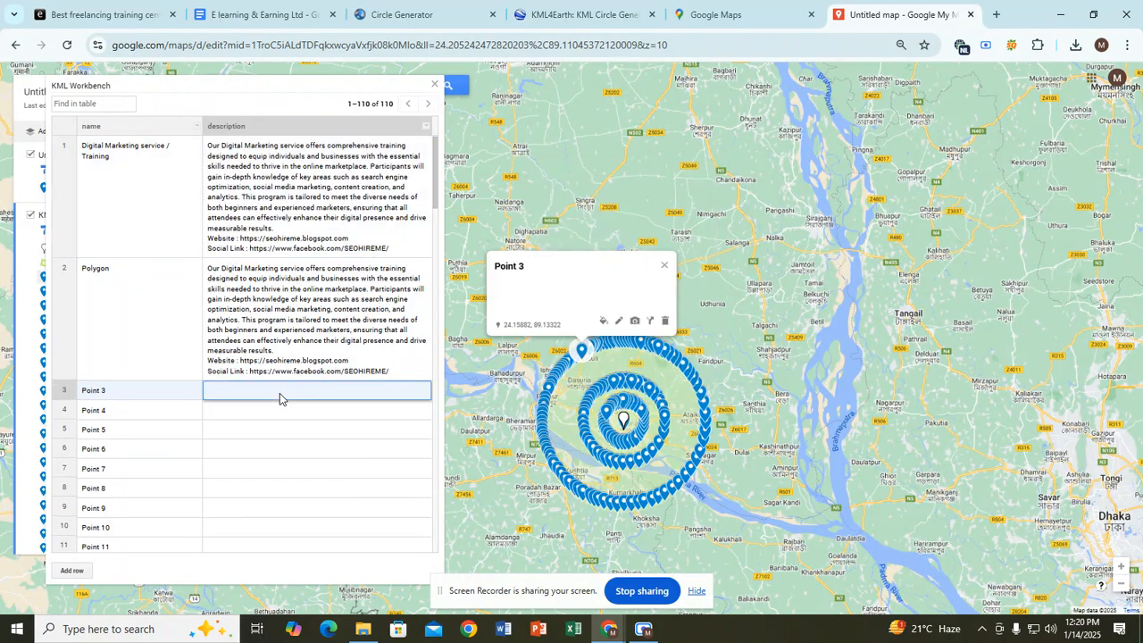
Step: Copy the first row's full Digital Marketing description, including the website and social link lines
{"action": "type", "text": "Digital Marketing service / Training"}
{"action": "key", "text": "Return"}
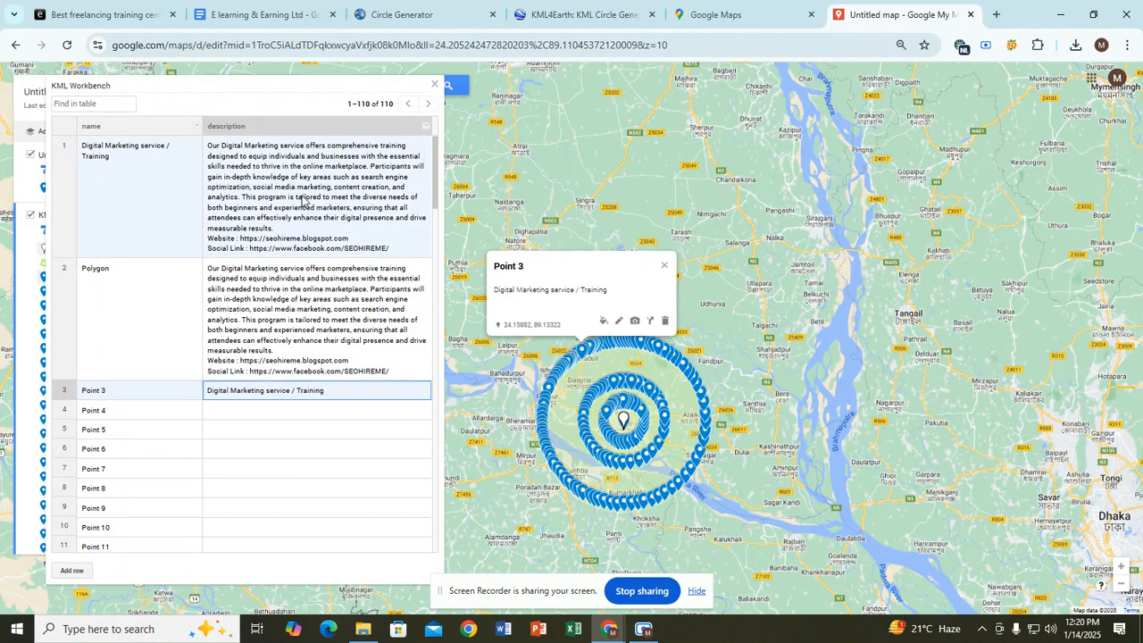
{"action": "left_click", "coordinate": [302, 200]}
{"action": "double_click", "coordinate": [302, 200]}
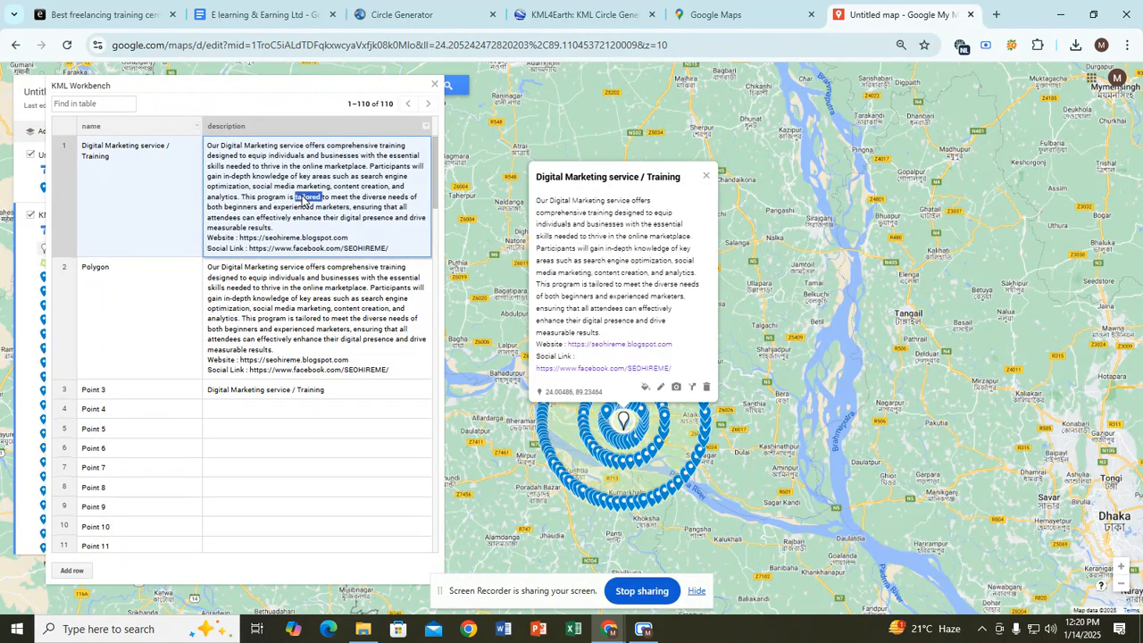
{"action": "triple_click", "coordinate": [301, 200]}
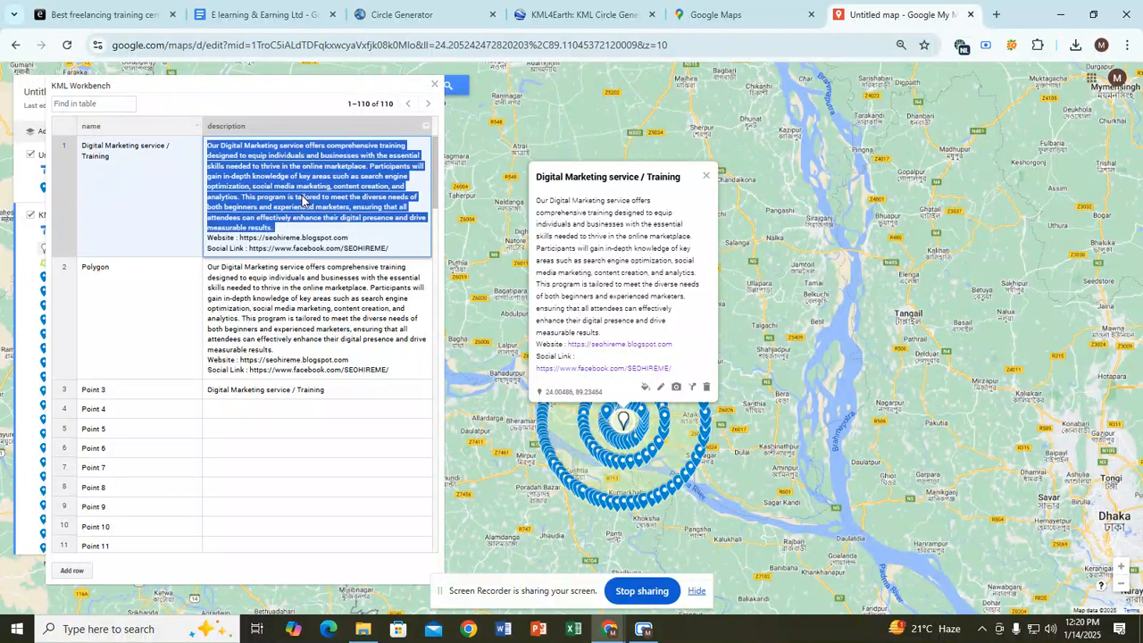
{"action": "key", "text": "shift+Down"}
{"action": "key", "text": "shift+Down"}
{"action": "key", "text": "ctrl+c"}
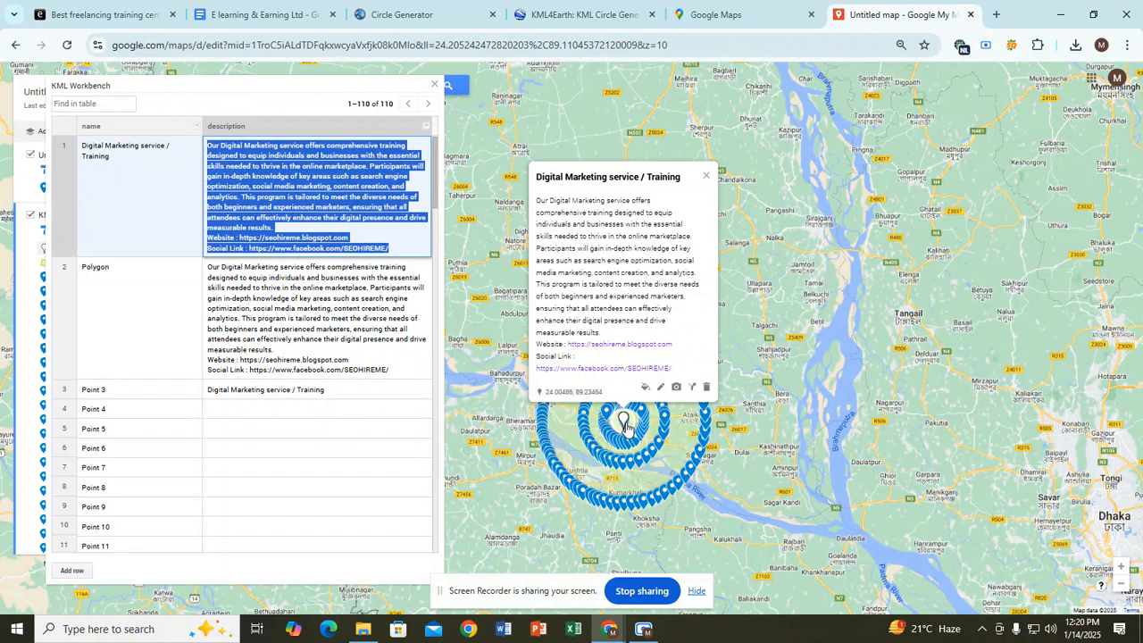
{"action": "left_click", "coordinate": [332, 319]}
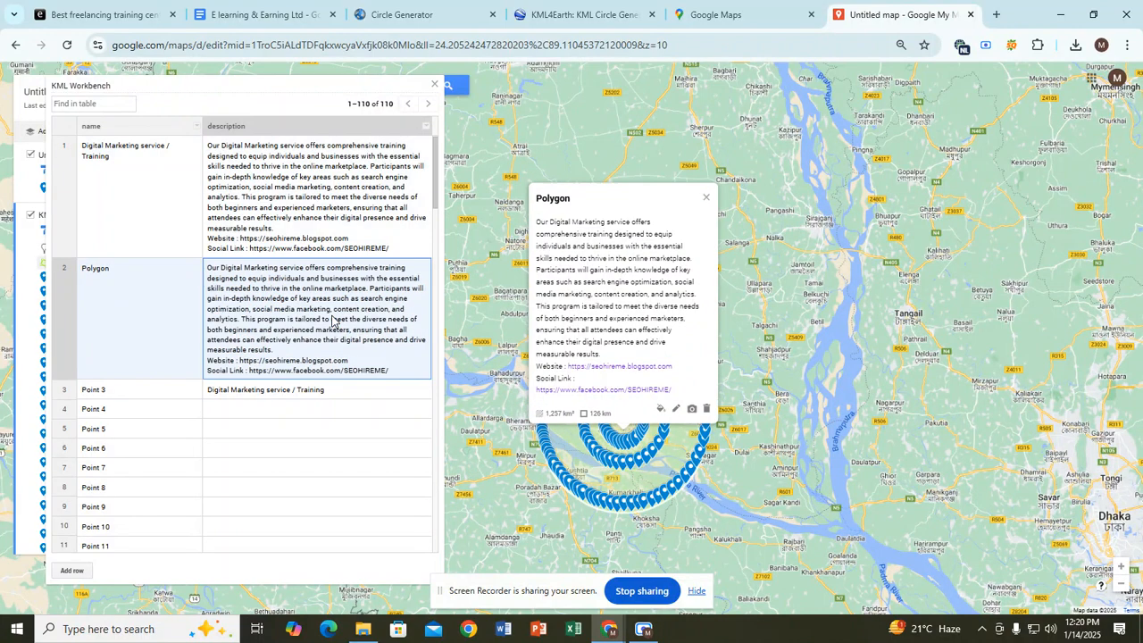
Step: Replace Point 3's description and paste the full description into Points 4 and 5
{"action": "left_click", "coordinate": [317, 397]}
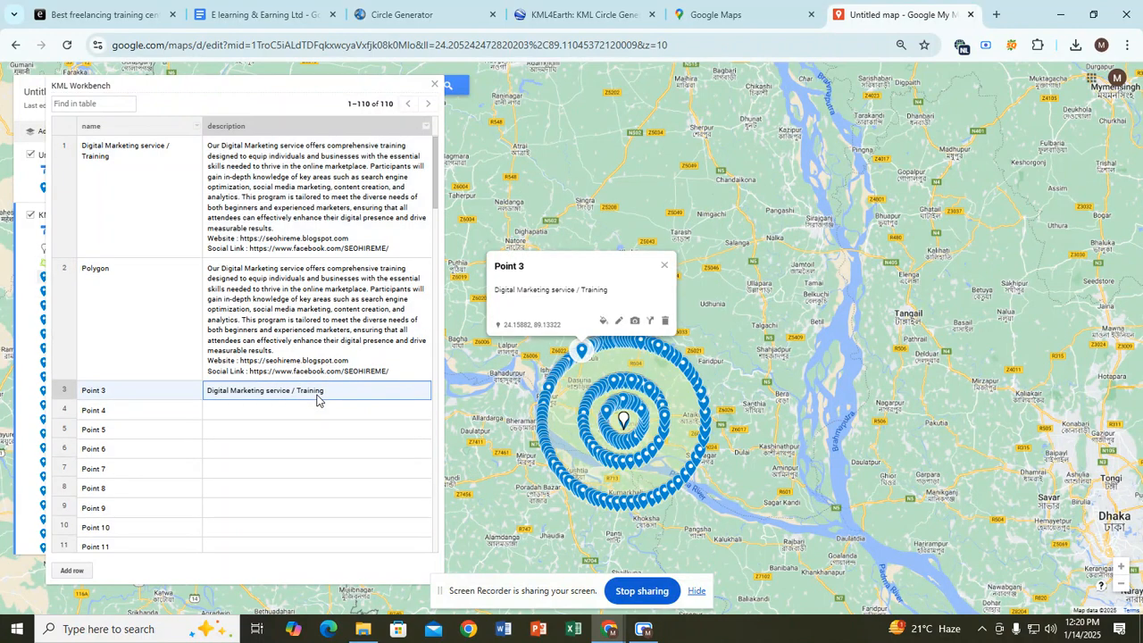
{"action": "key", "text": "Delete"}
{"action": "left_click", "coordinate": [317, 400]}
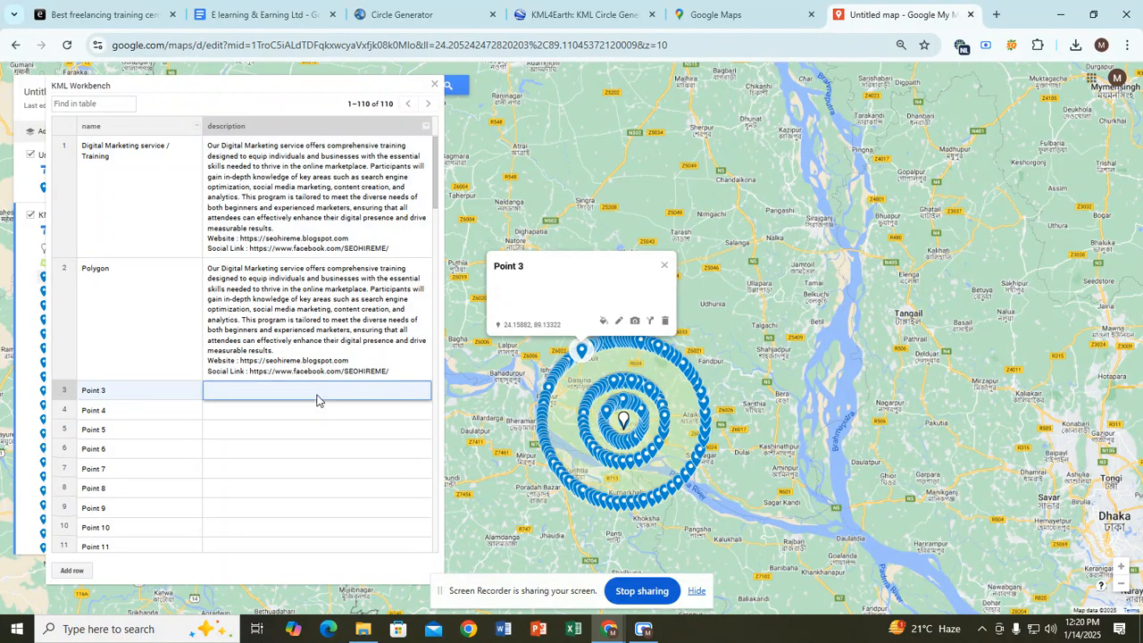
{"action": "key", "text": "ctrl+v"}
{"action": "scroll", "coordinate": [313, 418], "scroll_direction": "down", "scroll_amount": 3}
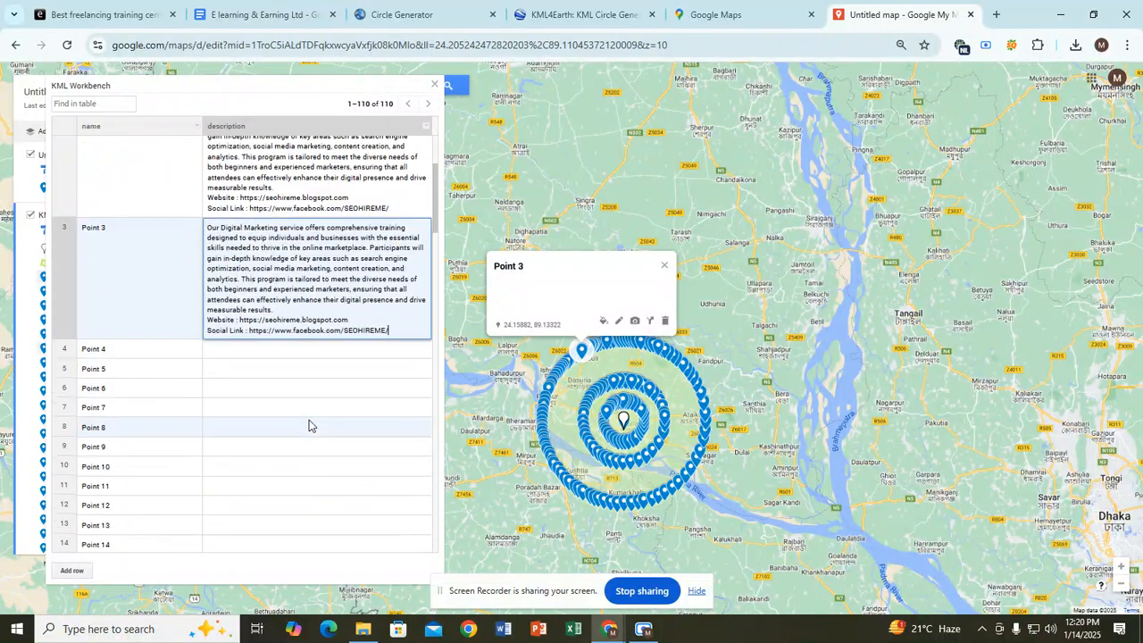
{"action": "left_click", "coordinate": [265, 297]}
{"action": "left_click", "coordinate": [264, 303]}
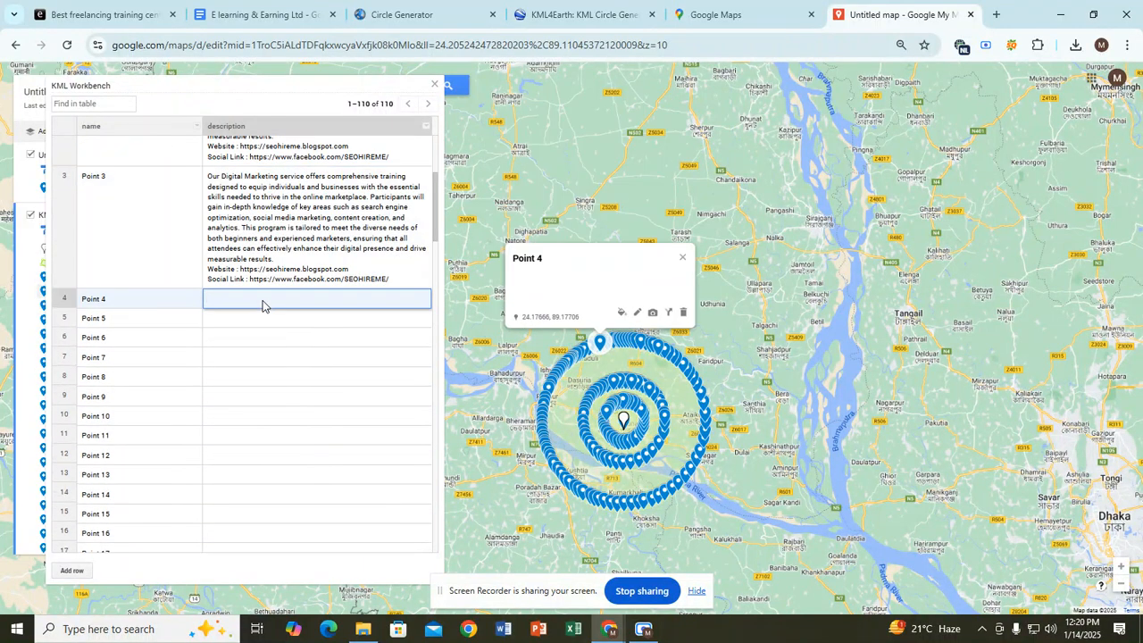
{"action": "key", "text": "ctrl+v"}
{"action": "left_click", "coordinate": [243, 421]}
{"action": "left_click", "coordinate": [242, 423]}
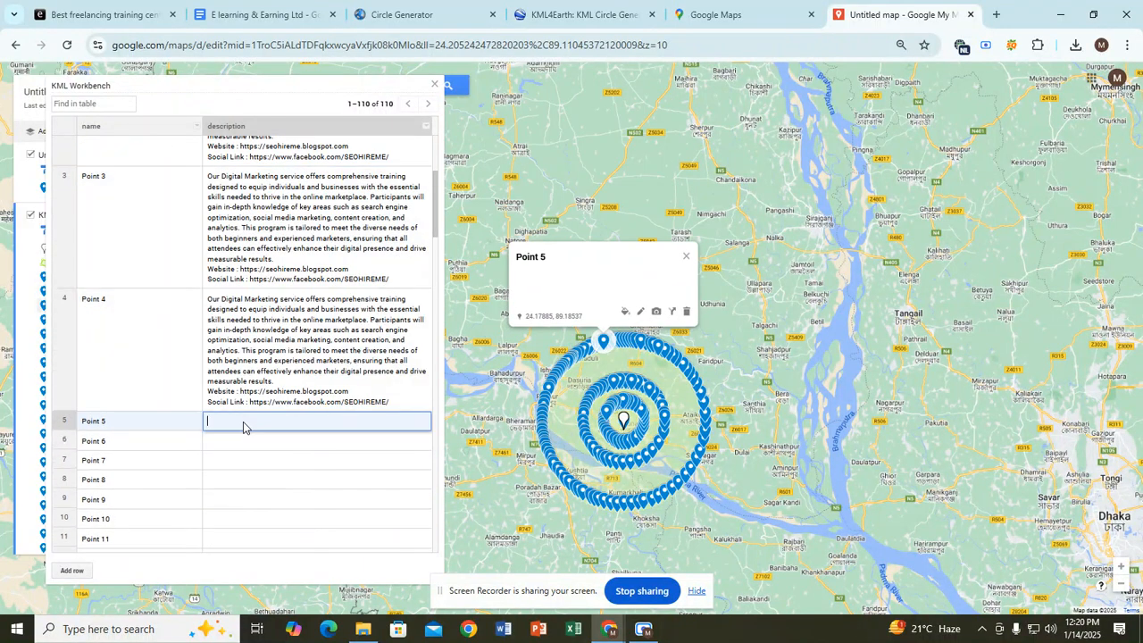
{"action": "key", "text": "ctrl+v"}
Step: Paste the full description into Points 6, 7 and 8, then check Point 8's text
{"action": "scroll", "coordinate": [250, 460], "scroll_direction": "down", "scroll_amount": 3}
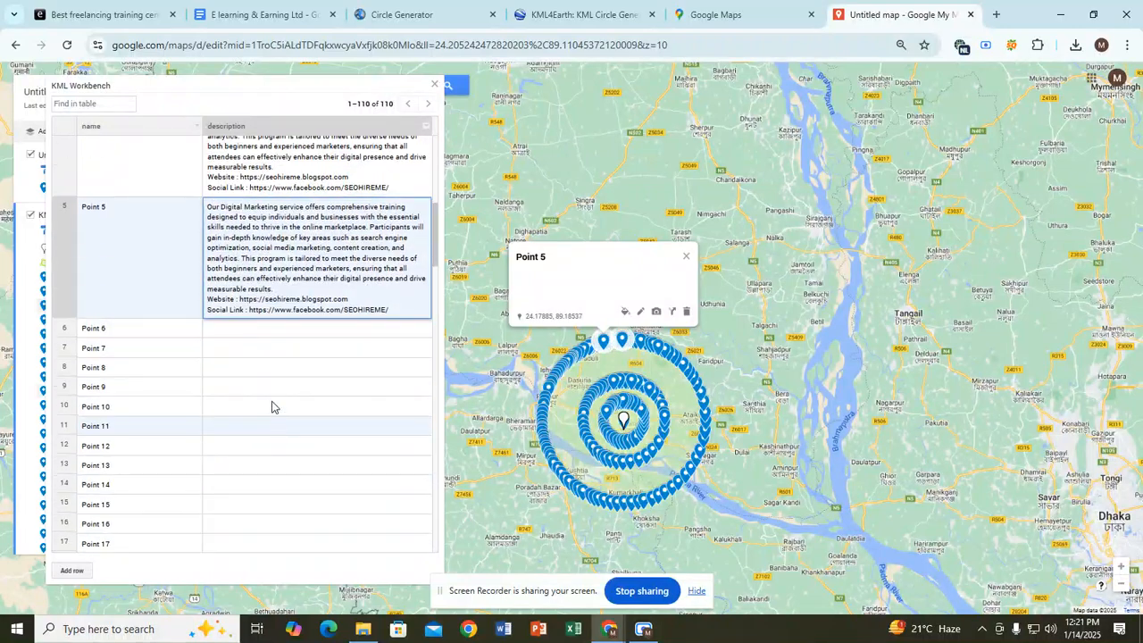
{"action": "left_click", "coordinate": [262, 329]}
{"action": "left_click", "coordinate": [261, 329]}
{"action": "key", "text": "ctrl+v"}
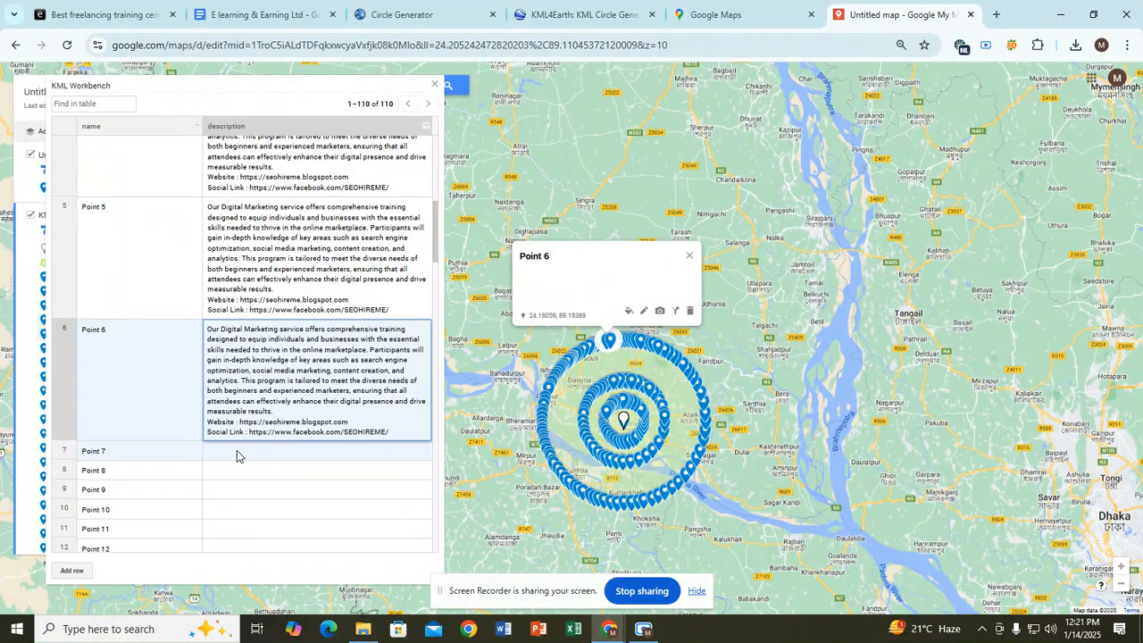
{"action": "left_click", "coordinate": [236, 453]}
{"action": "left_click", "coordinate": [236, 453]}
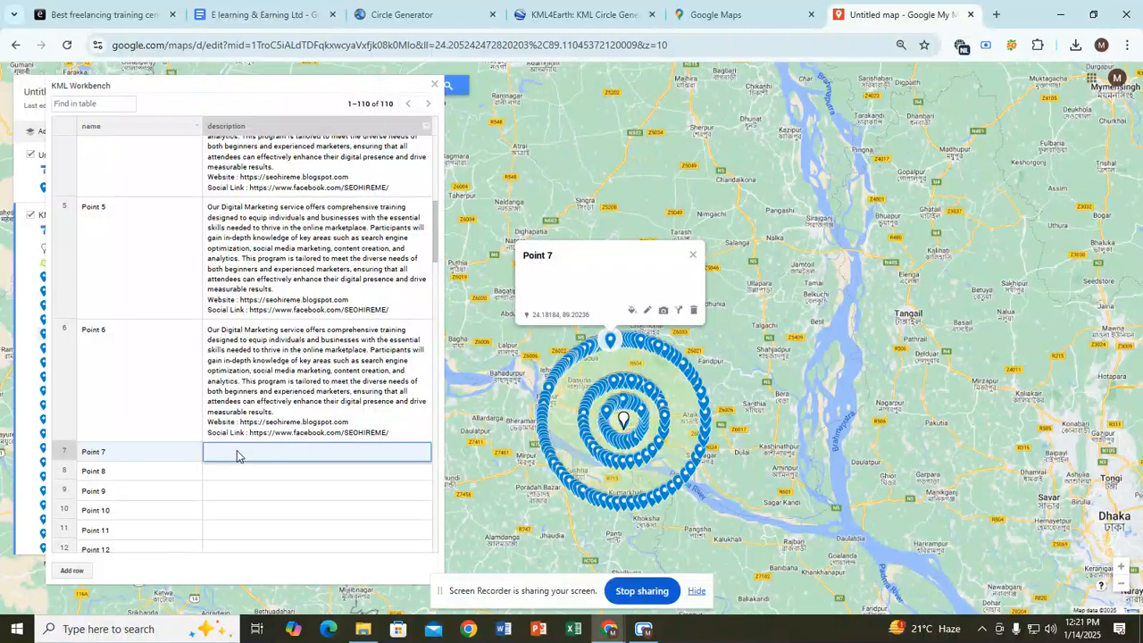
{"action": "key", "text": "ctrl+v"}
{"action": "scroll", "coordinate": [265, 422], "scroll_direction": "down", "scroll_amount": 2}
{"action": "left_click", "coordinate": [282, 362]}
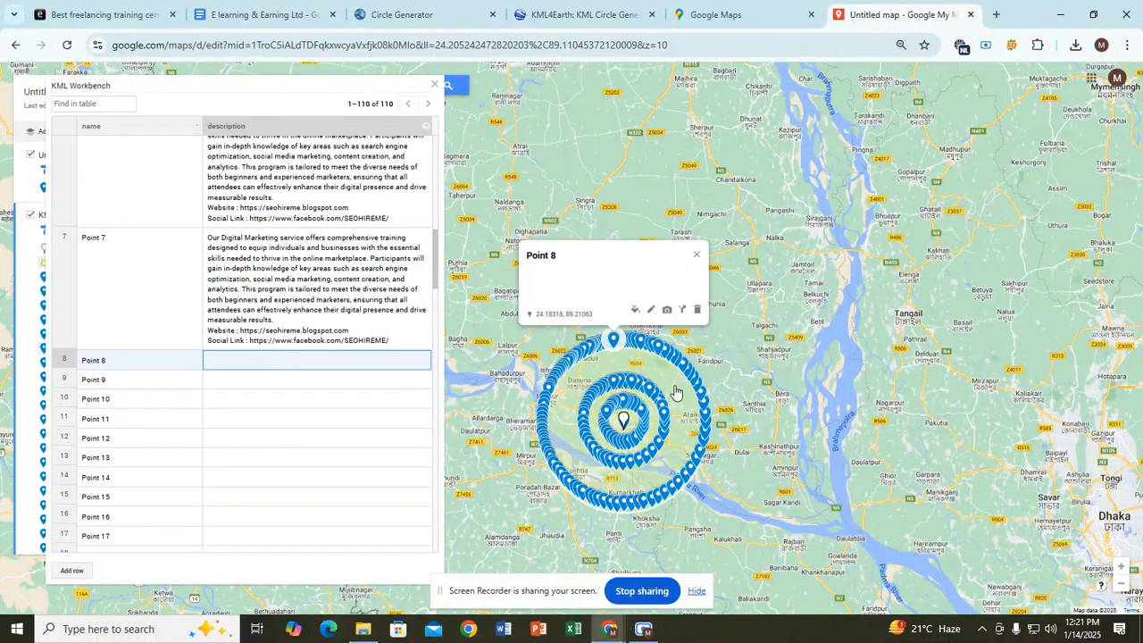
{"action": "left_click", "coordinate": [651, 313]}
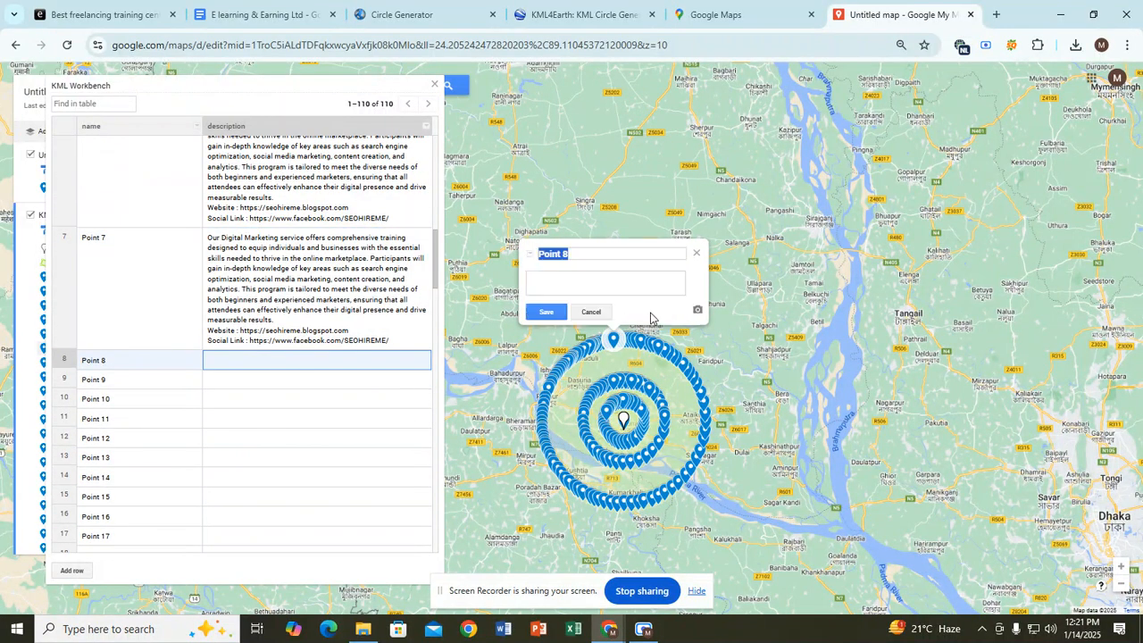
{"action": "left_click", "coordinate": [573, 279]}
{"action": "left_click", "coordinate": [592, 312]}
{"action": "left_click", "coordinate": [316, 366]}
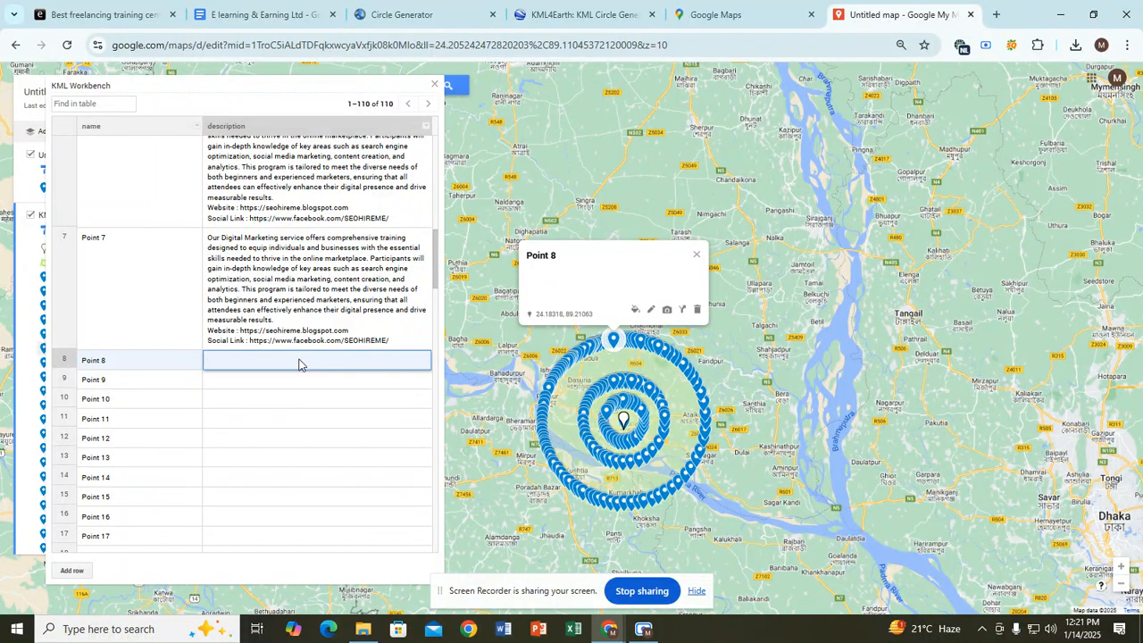
{"action": "key", "text": "ctrl+v"}
{"action": "scroll", "coordinate": [312, 388], "scroll_direction": "down", "scroll_amount": 2}
{"action": "left_click", "coordinate": [279, 340]}
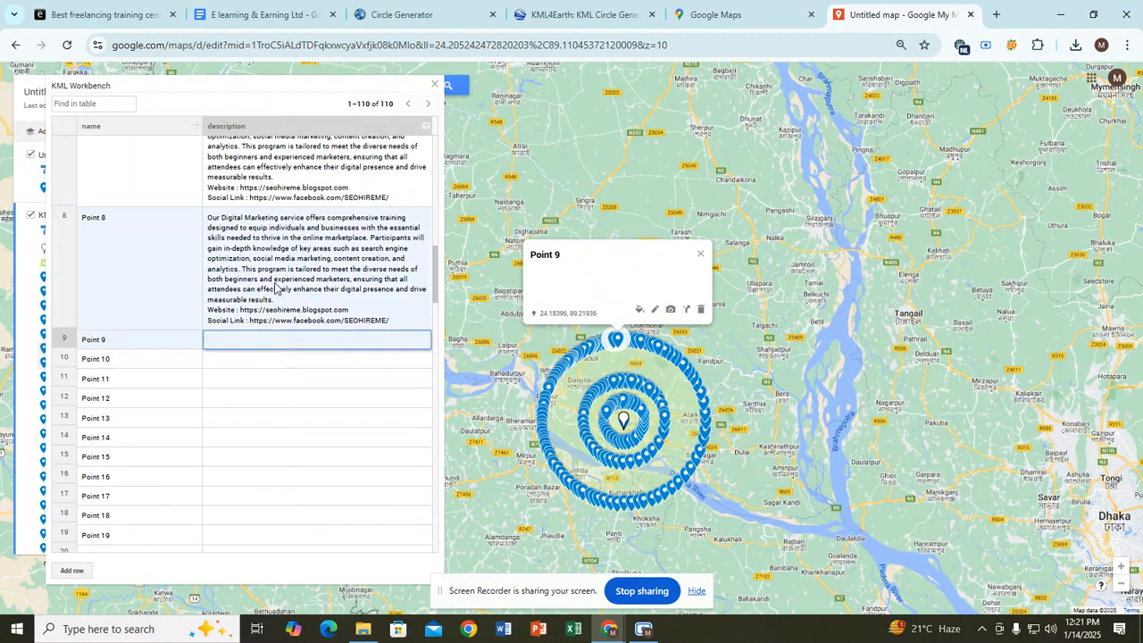
{"action": "left_click", "coordinate": [306, 277]}
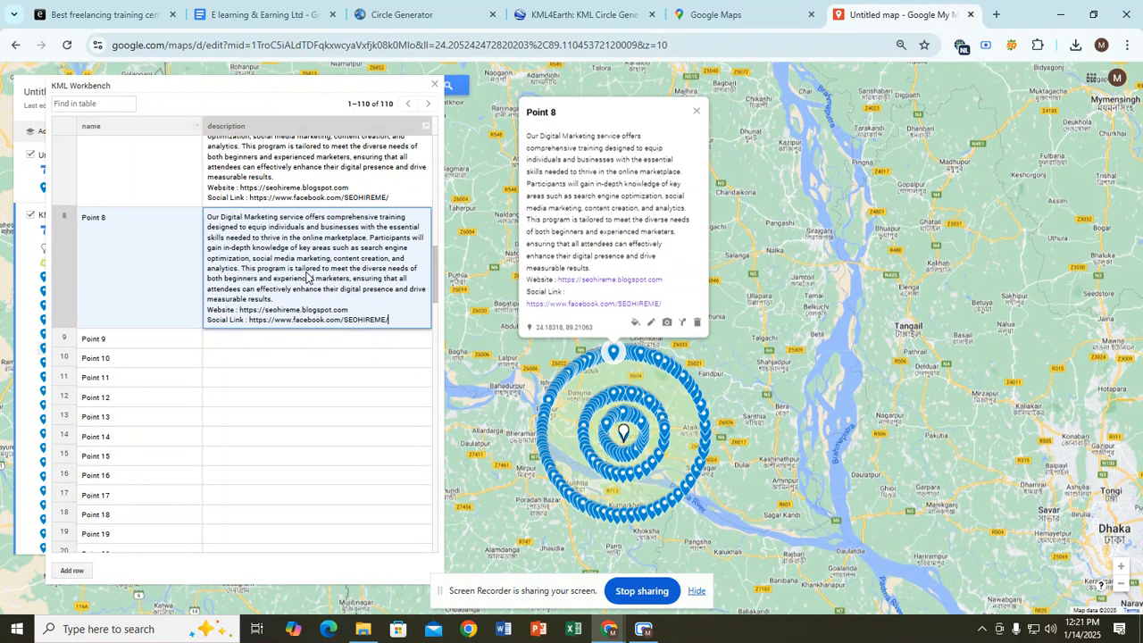
{"action": "left_click", "coordinate": [289, 300], "text": "shift"}
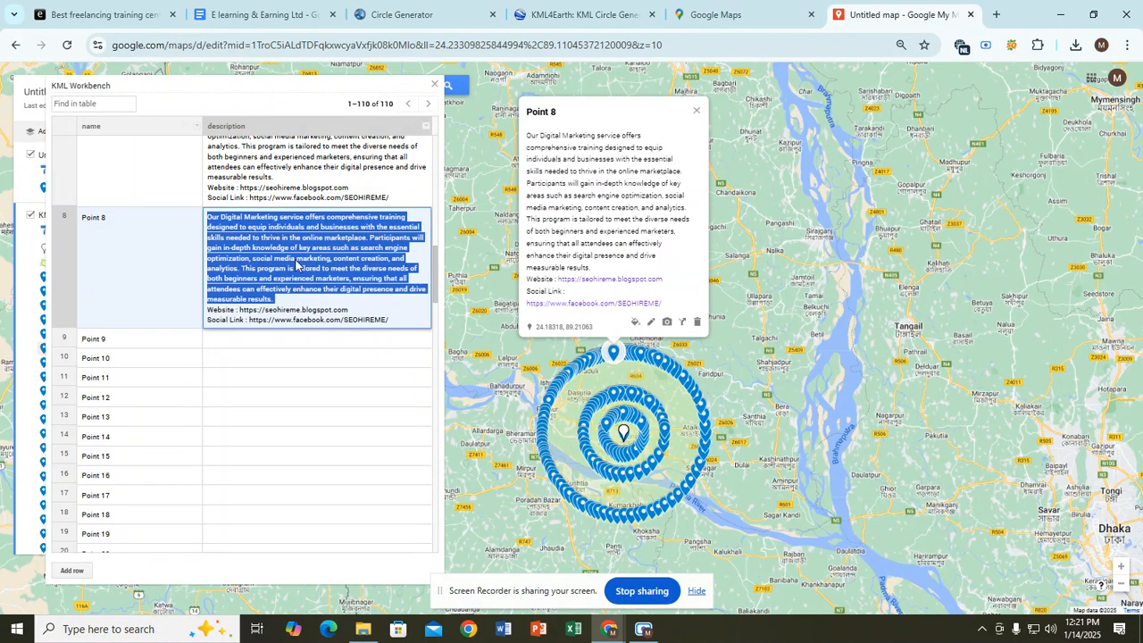
{"action": "left_click", "coordinate": [298, 263]}
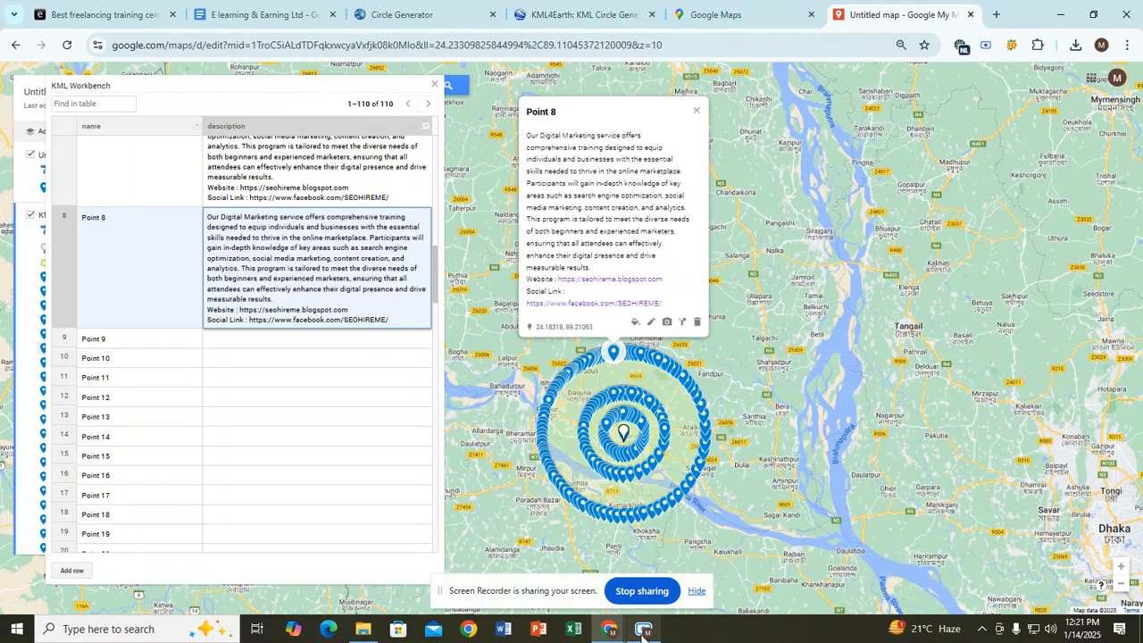